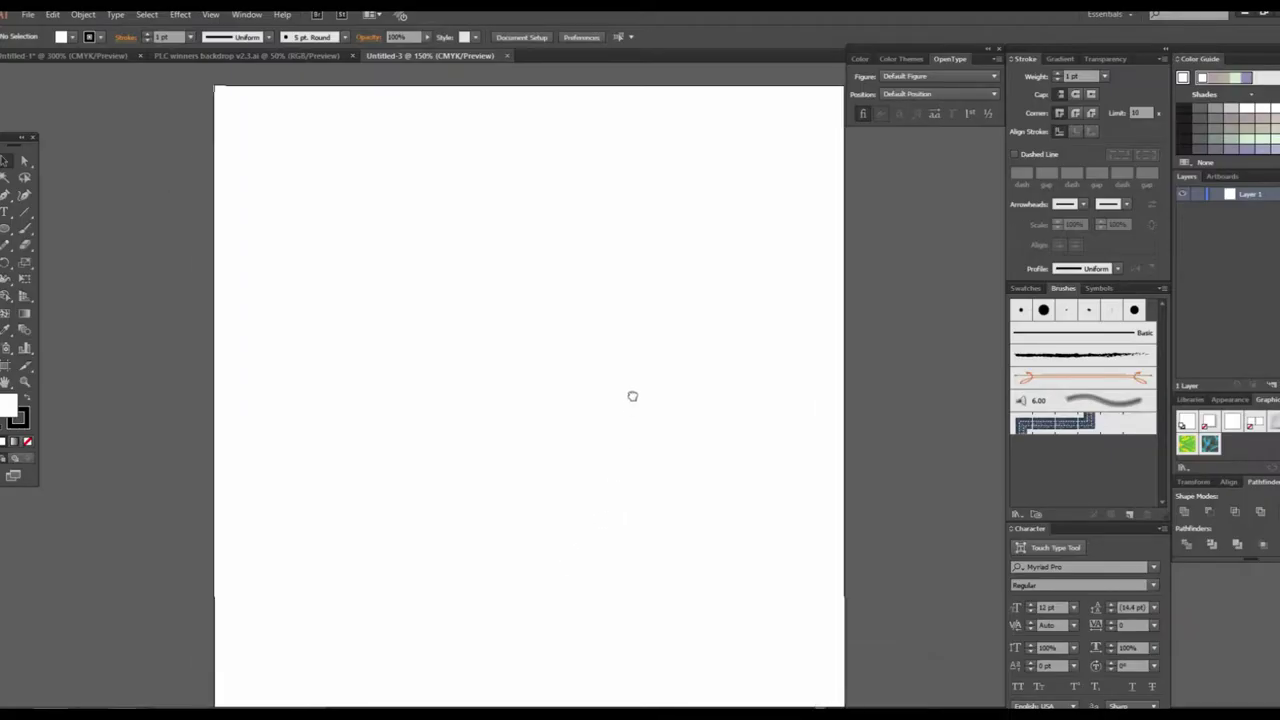
Step: Pan and zoom around the blank artboard to frame the page
{"action": "left_click", "coordinate": [667, 422]}
{"action": "left_click", "coordinate": [752, 448], "text": "alt"}
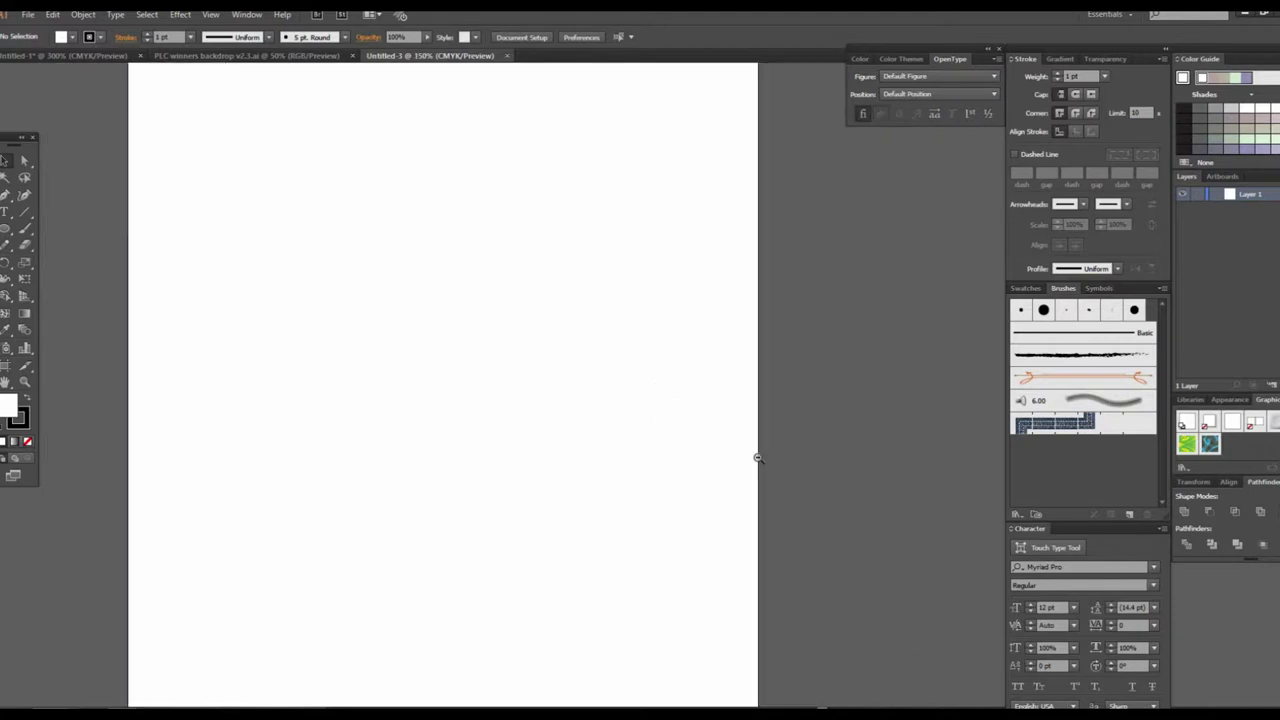
{"action": "left_click", "coordinate": [712, 425], "text": "alt"}
{"action": "mouse_move", "coordinate": [709, 420]}
{"action": "left_mouse_down"}
{"action": "mouse_move", "coordinate": [651, 346]}
{"action": "mouse_move", "coordinate": [580, 540]}
{"action": "mouse_move", "coordinate": [623, 434]}
{"action": "left_mouse_up"}
{"action": "left_click", "coordinate": [640, 350]}
{"action": "key", "text": "ctrl+plus"}
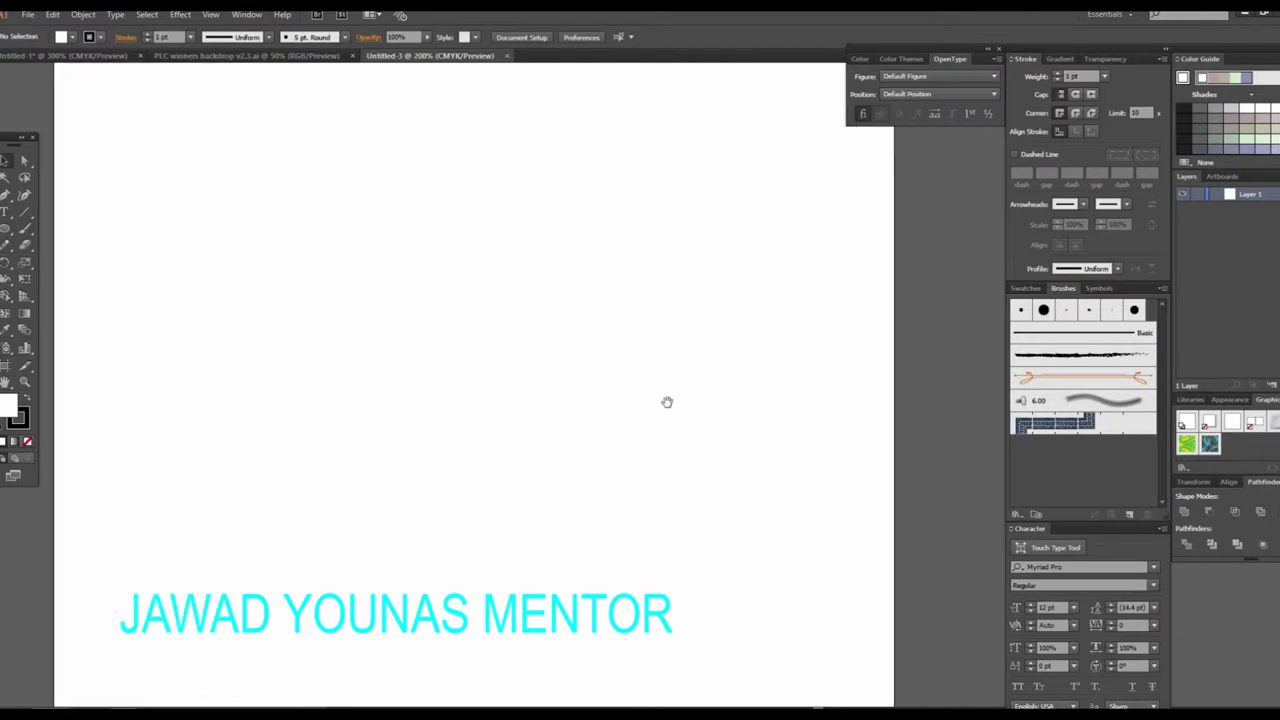
{"action": "left_click_drag", "start_coordinate": [679, 517], "coordinate": [757, 457]}
{"action": "left_click", "coordinate": [734, 406], "text": "alt"}
{"action": "left_click_drag", "start_coordinate": [734, 406], "coordinate": [797, 509]}
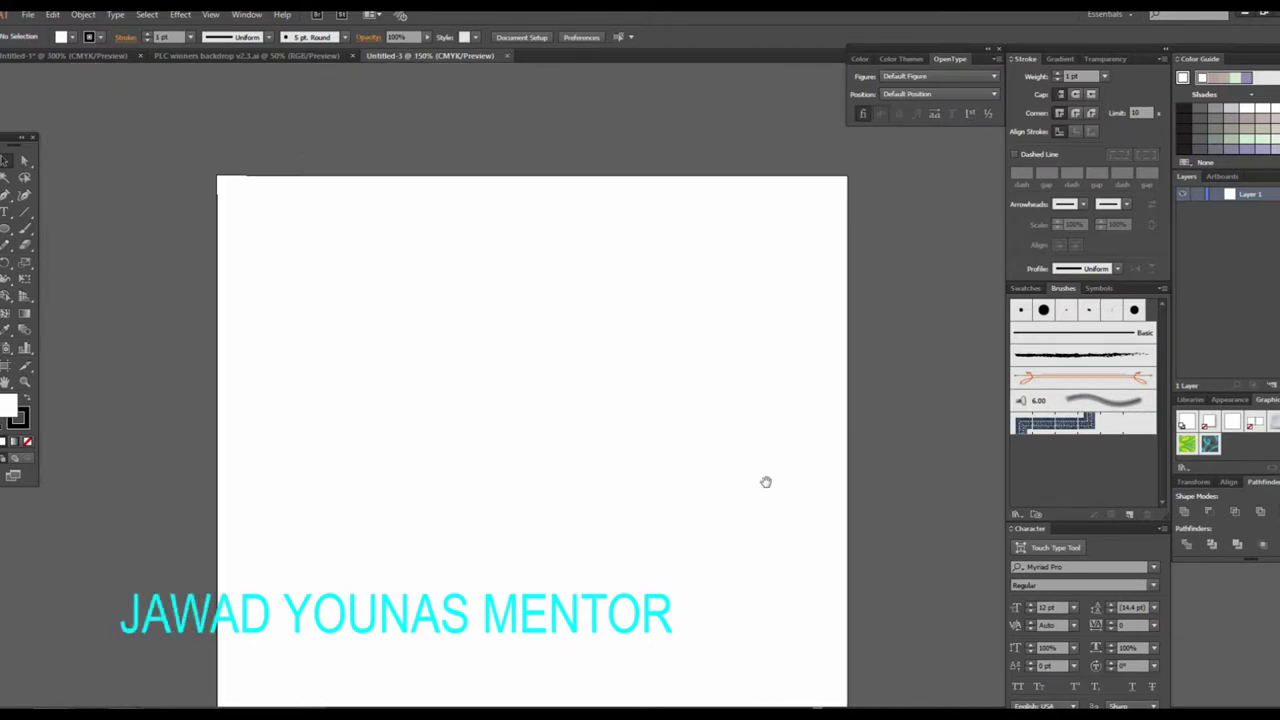
{"action": "left_click", "coordinate": [711, 422], "text": "alt"}
{"action": "left_click", "coordinate": [630, 350]}
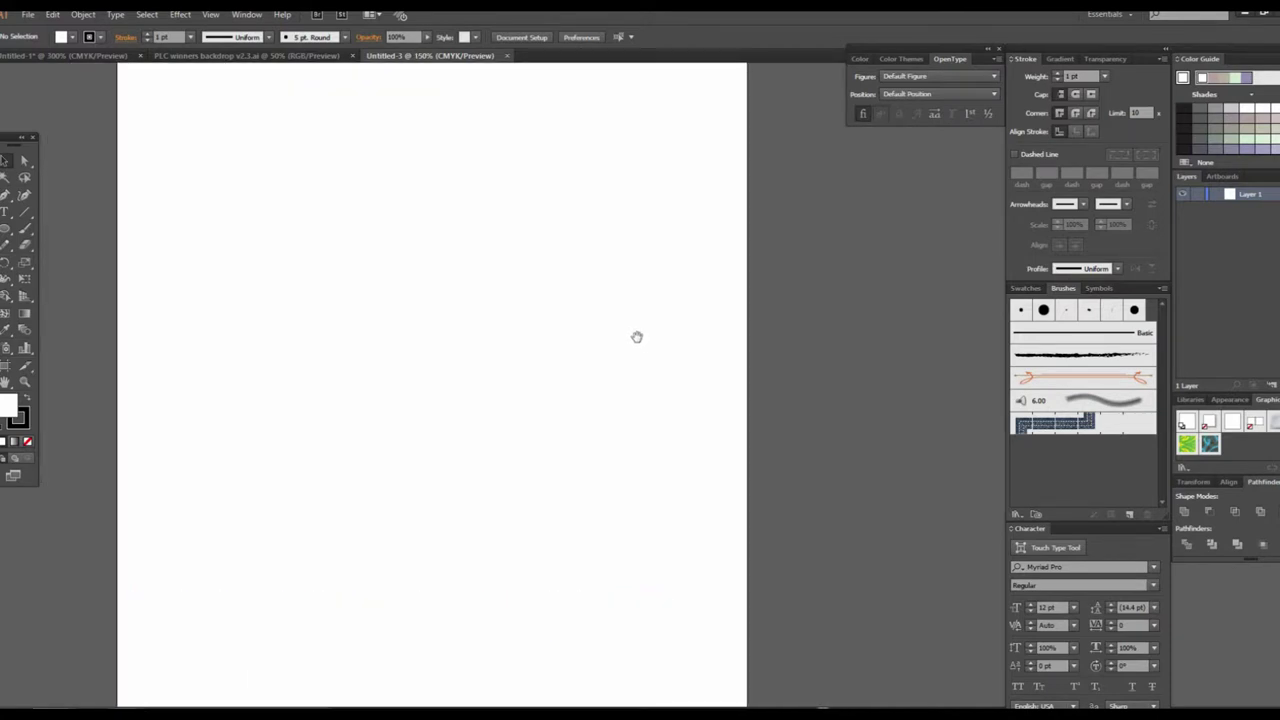
{"action": "left_click", "coordinate": [644, 346], "text": "alt"}
{"action": "left_click", "coordinate": [617, 380]}
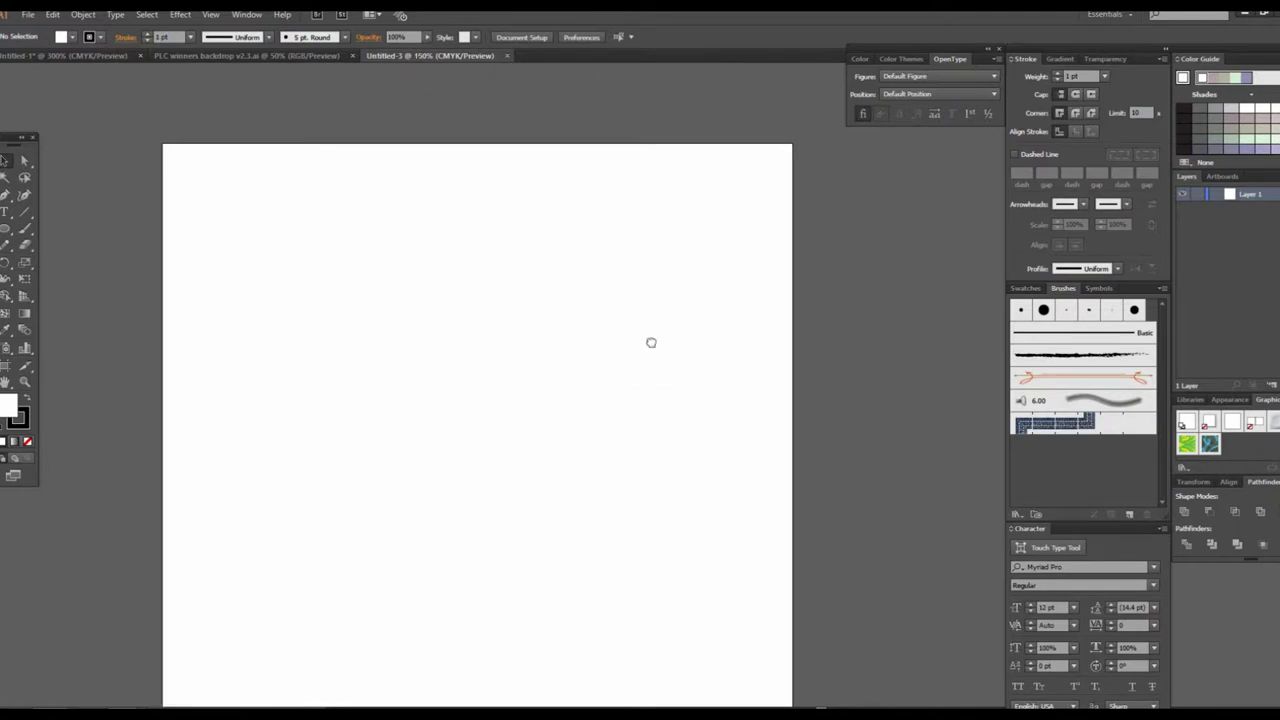
{"action": "left_click_drag", "start_coordinate": [651, 343], "coordinate": [662, 336]}
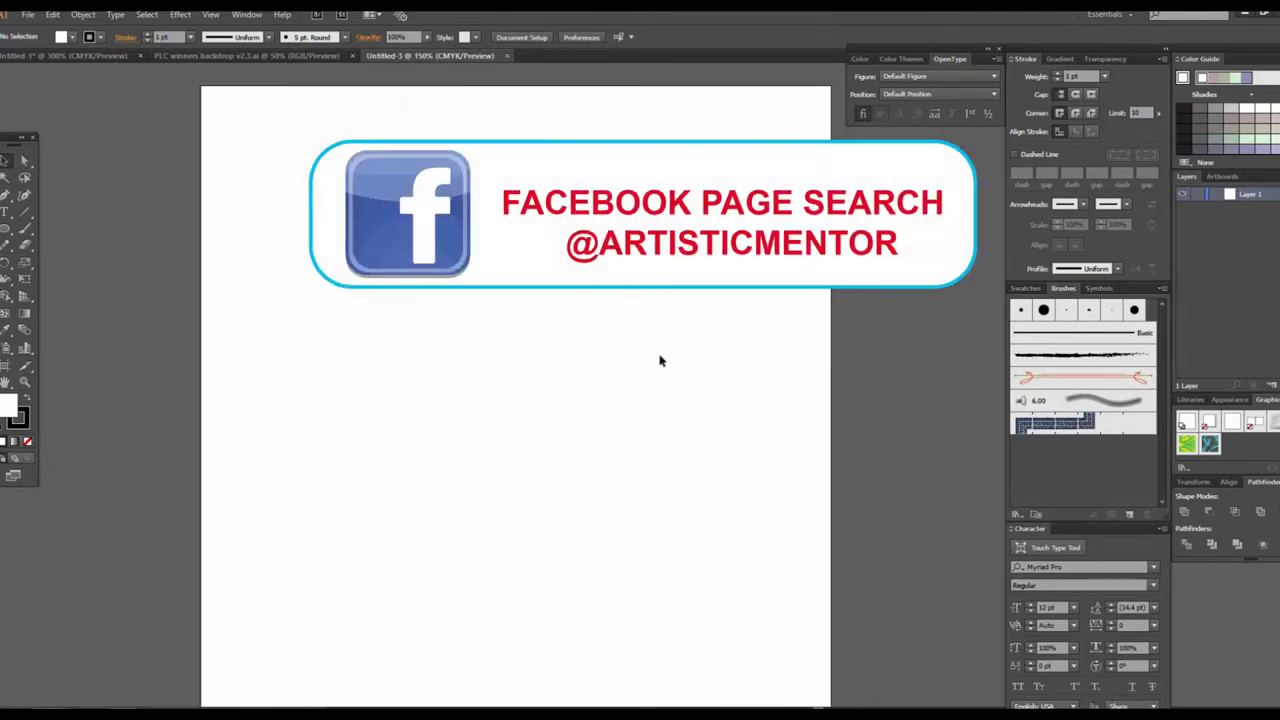
{"action": "mouse_move", "coordinate": [600, 480]}
{"action": "left_mouse_down"}
{"action": "mouse_move", "coordinate": [594, 431]}
{"action": "mouse_move", "coordinate": [580, 446]}
{"action": "mouse_move", "coordinate": [608, 424]}
{"action": "left_mouse_up"}
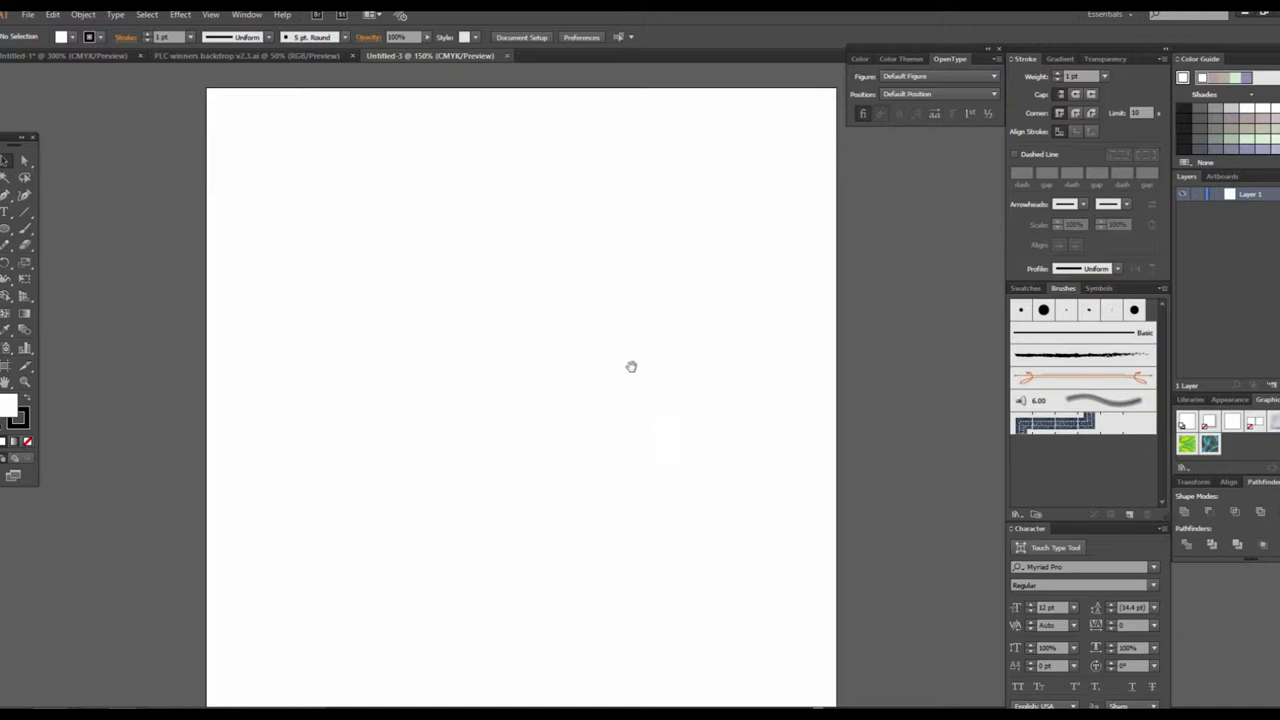
{"action": "left_click_drag", "start_coordinate": [631, 366], "coordinate": [620, 371]}
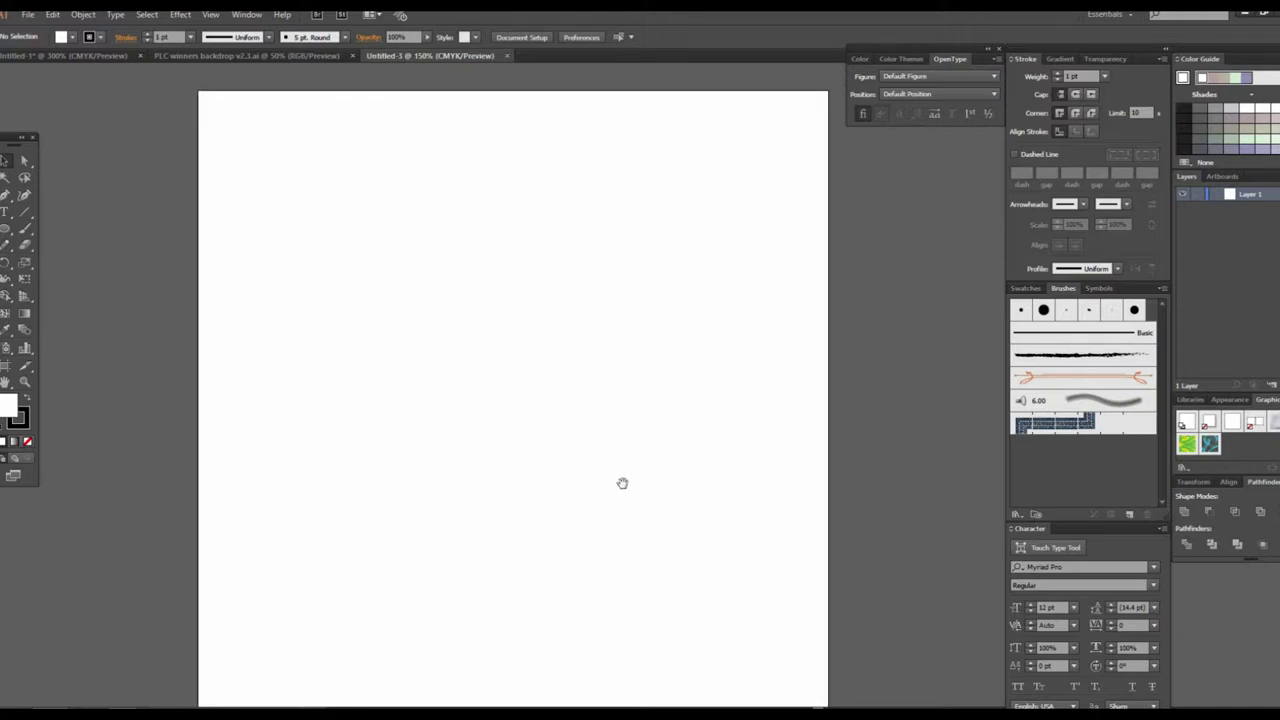
{"action": "left_click_drag", "start_coordinate": [660, 511], "coordinate": [663, 477]}
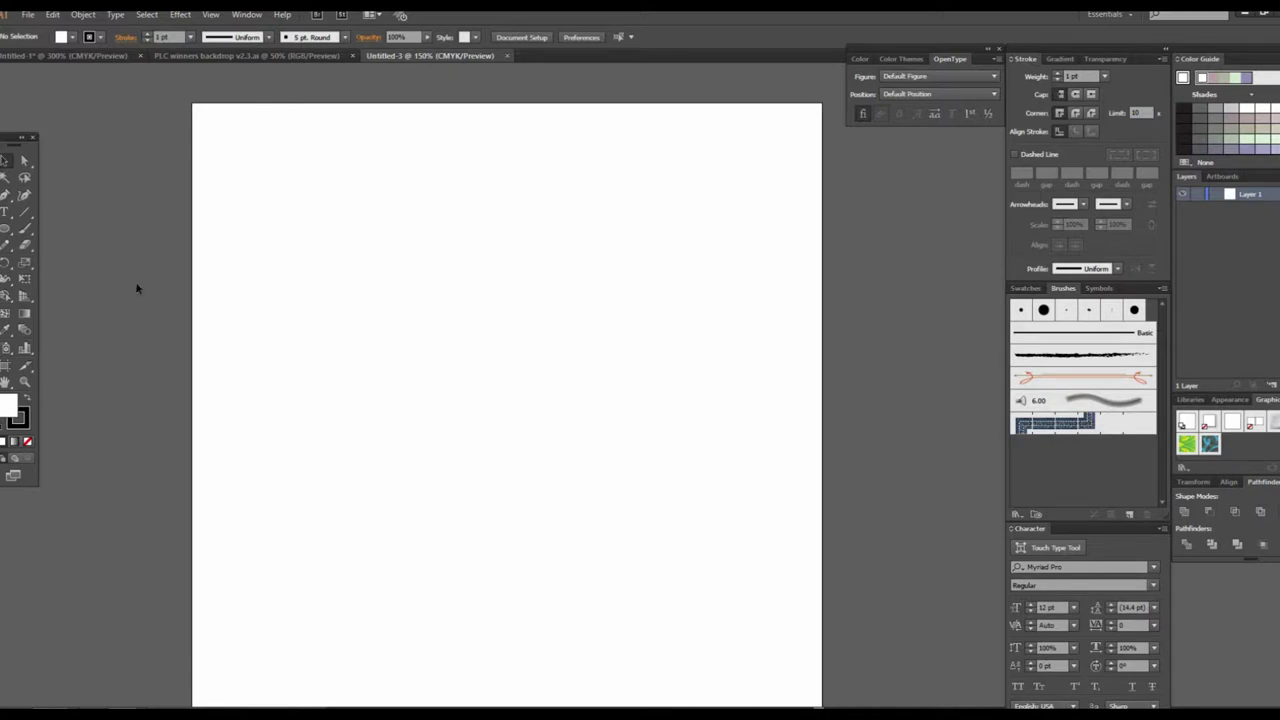
Step: Paint and undo a test Paintbrush stroke, then open the Arrows_Special brush library
{"action": "left_click", "coordinate": [26, 229]}
{"action": "mouse_move", "coordinate": [457, 370]}
{"action": "left_mouse_down"}
{"action": "mouse_move", "coordinate": [467, 305]}
{"action": "mouse_move", "coordinate": [665, 276]}
{"action": "left_mouse_up"}
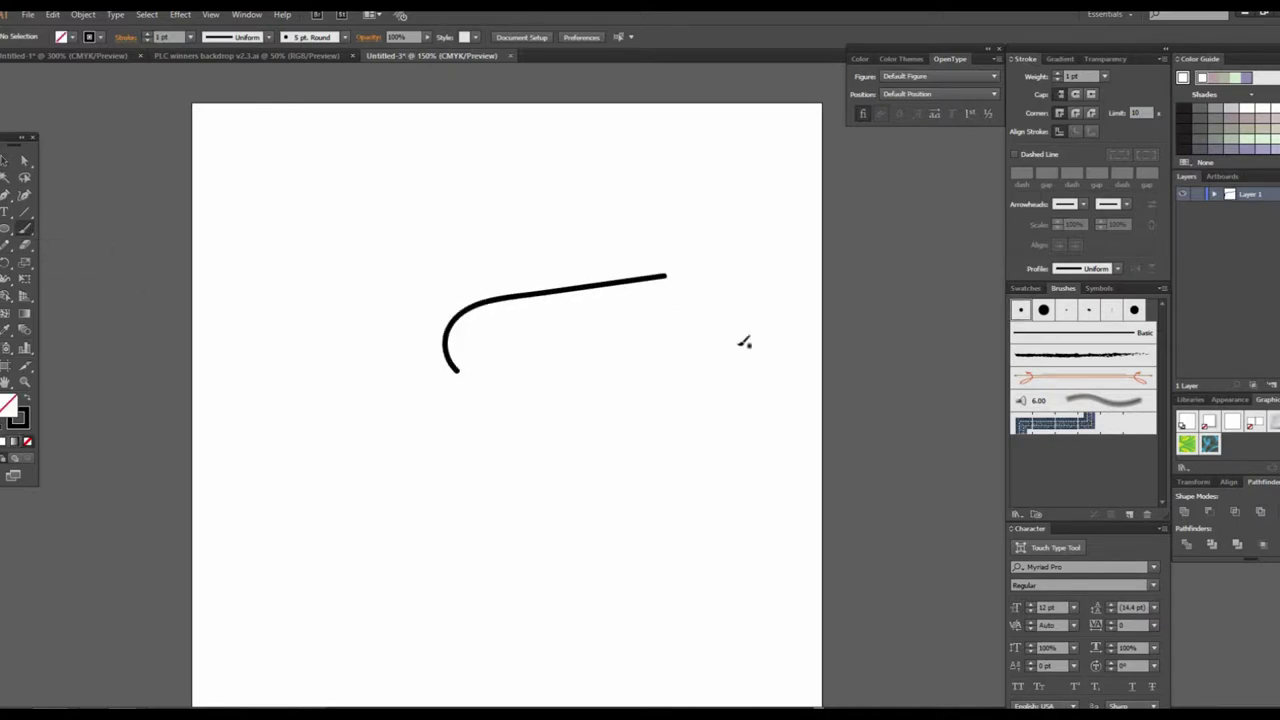
{"action": "key", "text": "ctrl+z"}
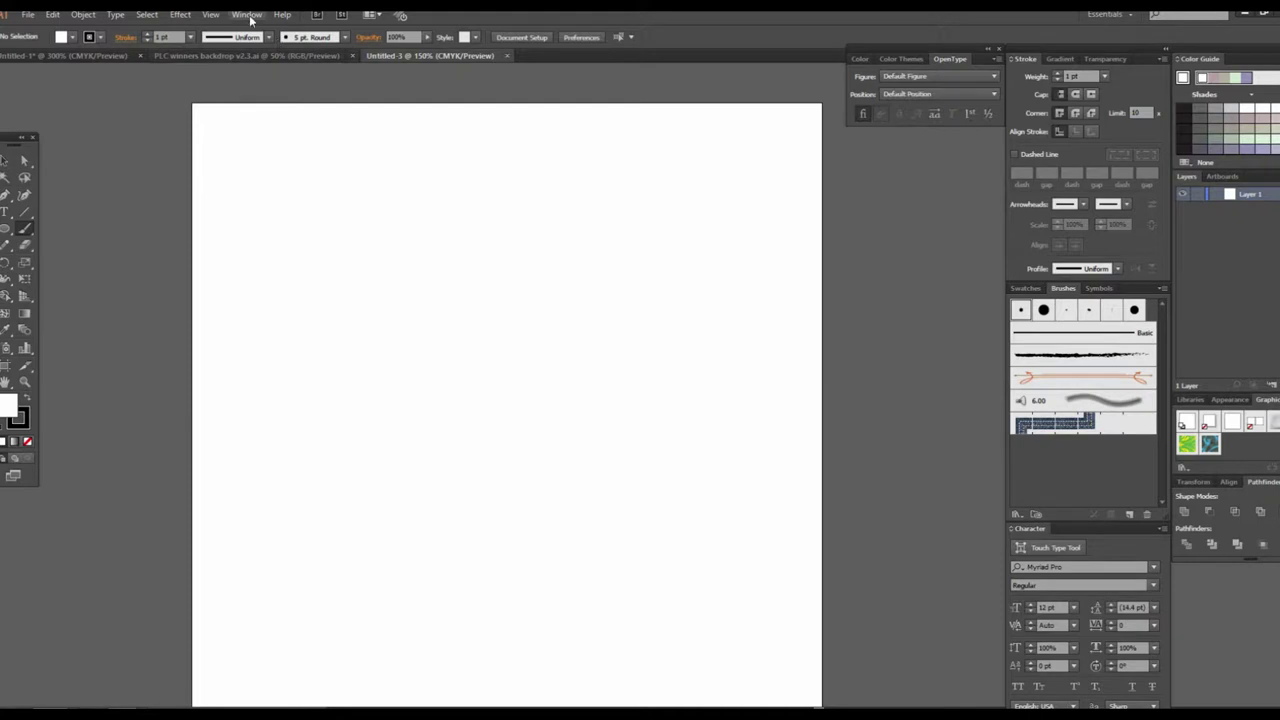
{"action": "left_click", "coordinate": [249, 15]}
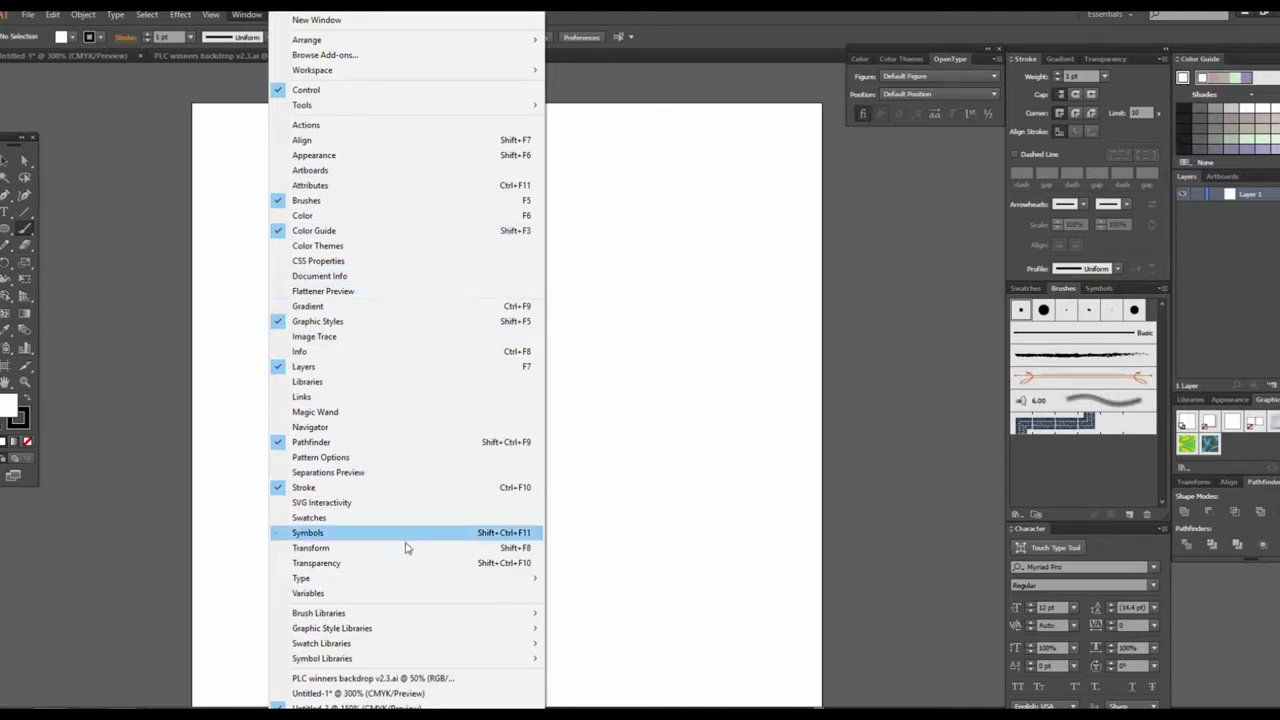
{"action": "mouse_move", "coordinate": [318, 613]}
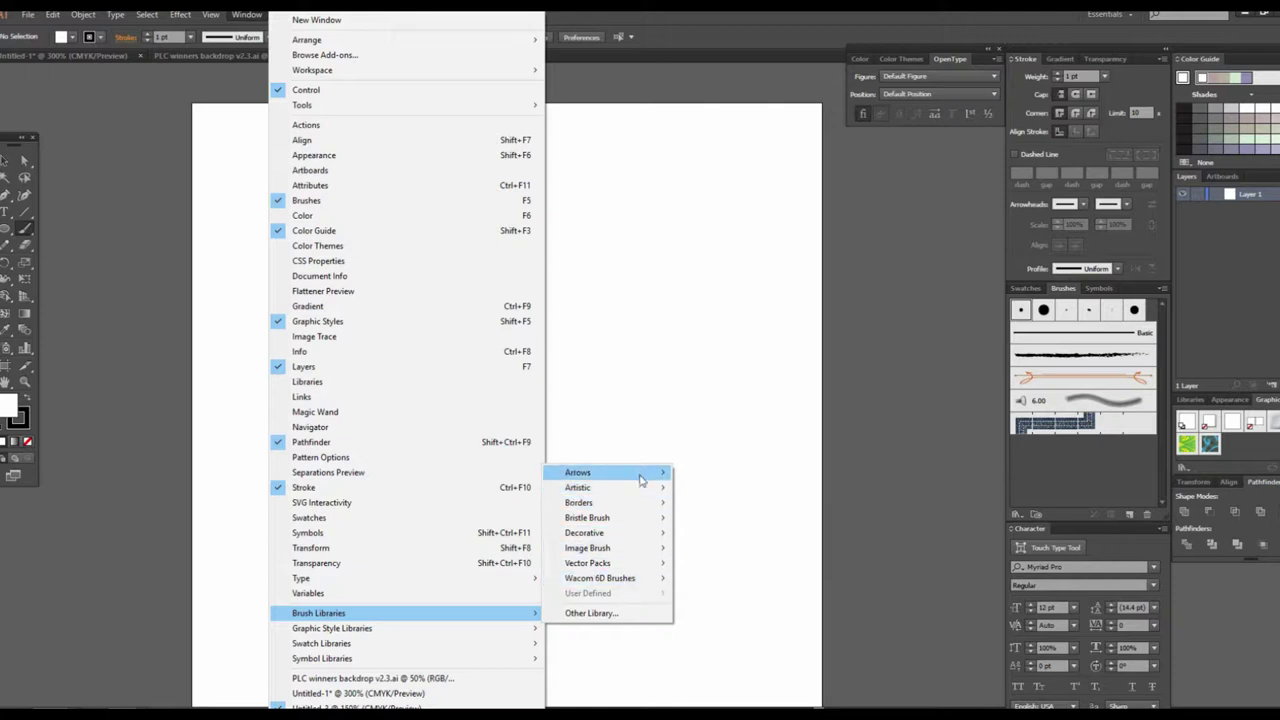
{"action": "mouse_move", "coordinate": [590, 472]}
{"action": "left_click", "coordinate": [712, 473]}
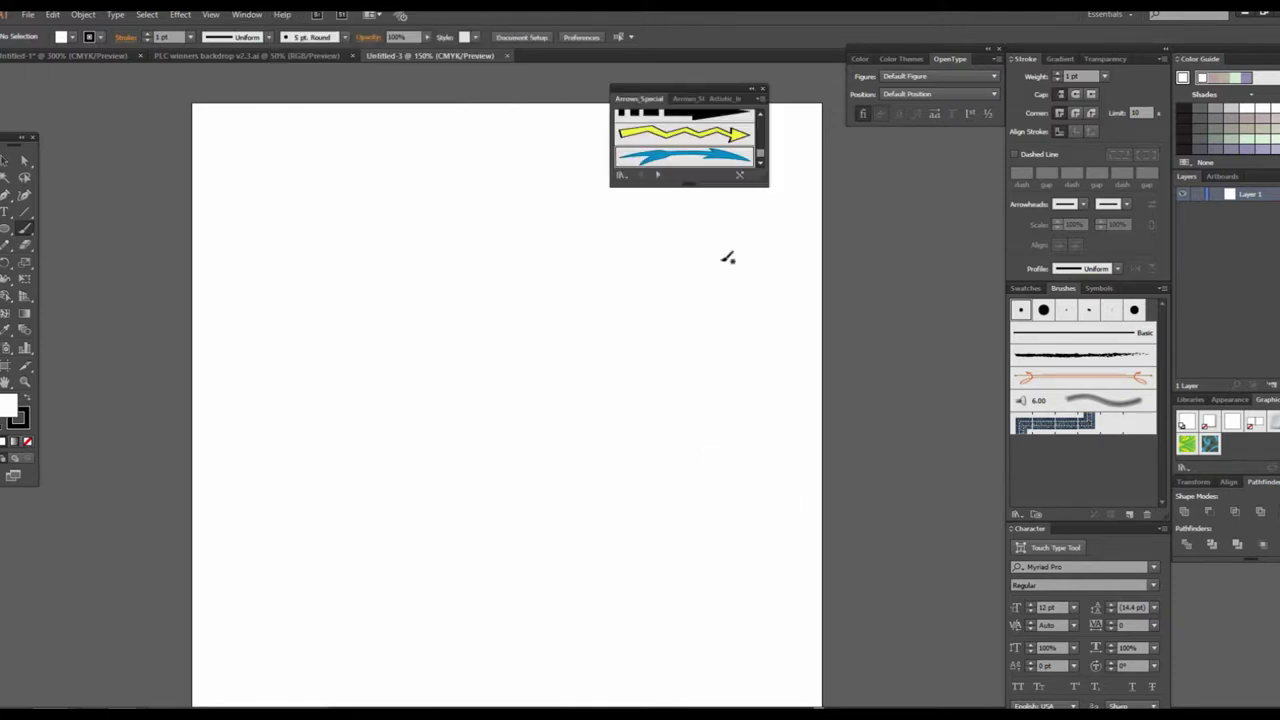
Step: Enlarge the Arrows_Special panel and paint two curved strokes with the third arrow brush
{"action": "scroll", "coordinate": [706, 154], "scroll_direction": "down", "scroll_amount": 2}
{"action": "mouse_move", "coordinate": [698, 183]}
{"action": "left_mouse_down"}
{"action": "mouse_move", "coordinate": [706, 466]}
{"action": "mouse_move", "coordinate": [706, 447]}
{"action": "left_mouse_up"}
{"action": "left_click", "coordinate": [762, 242]}
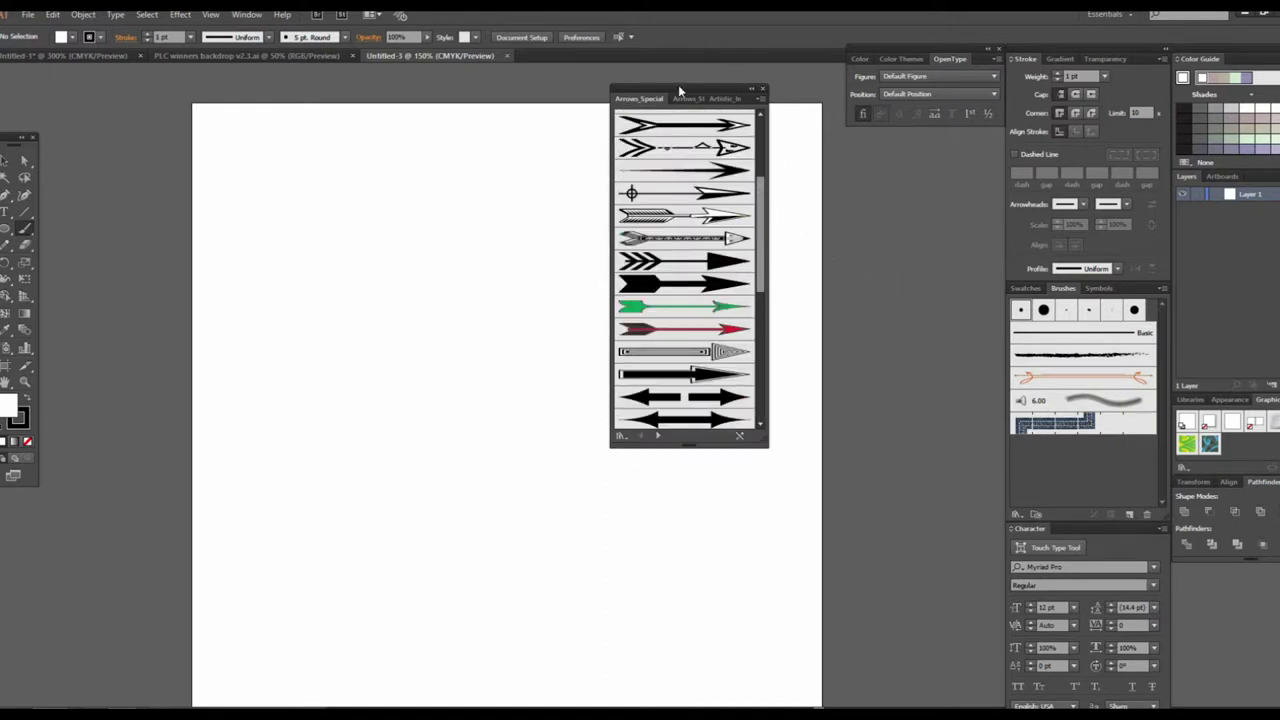
{"action": "left_click_drag", "start_coordinate": [678, 90], "coordinate": [870, 142]}
{"action": "scroll", "coordinate": [884, 248], "scroll_direction": "up", "scroll_amount": 3}
{"action": "left_click", "coordinate": [872, 222]}
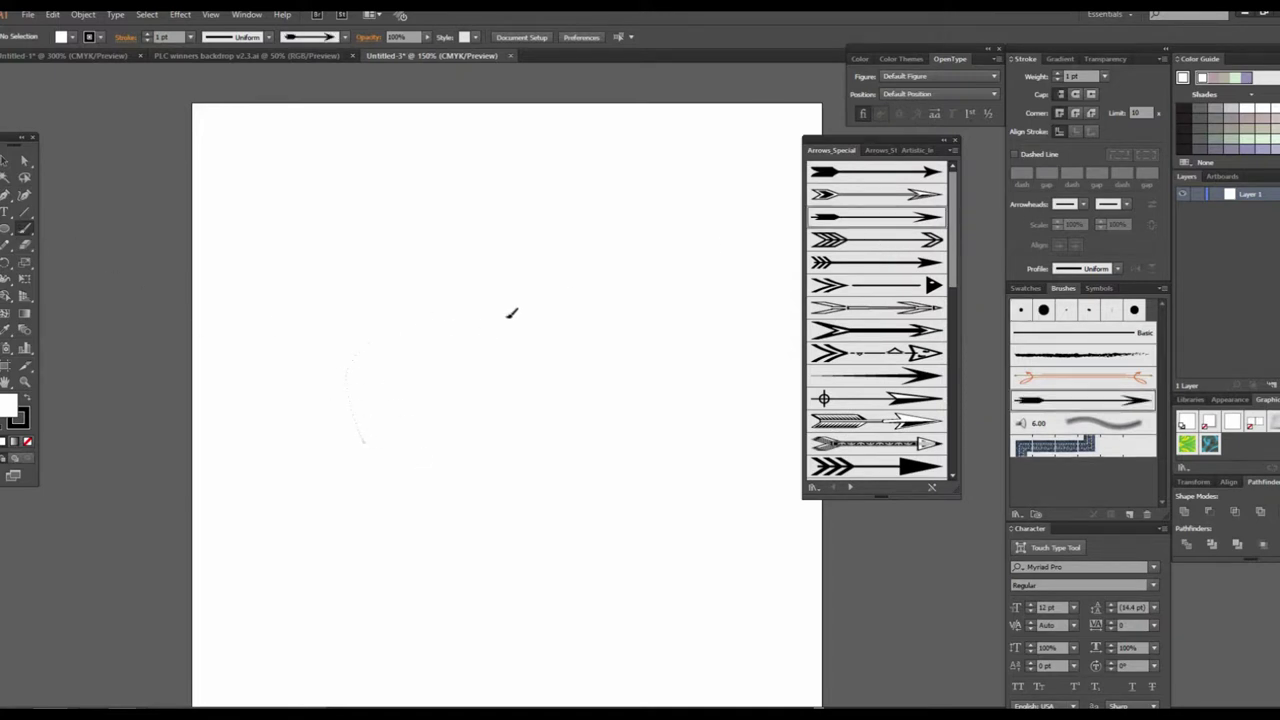
{"action": "left_click_drag", "start_coordinate": [478, 313], "coordinate": [620, 258]}
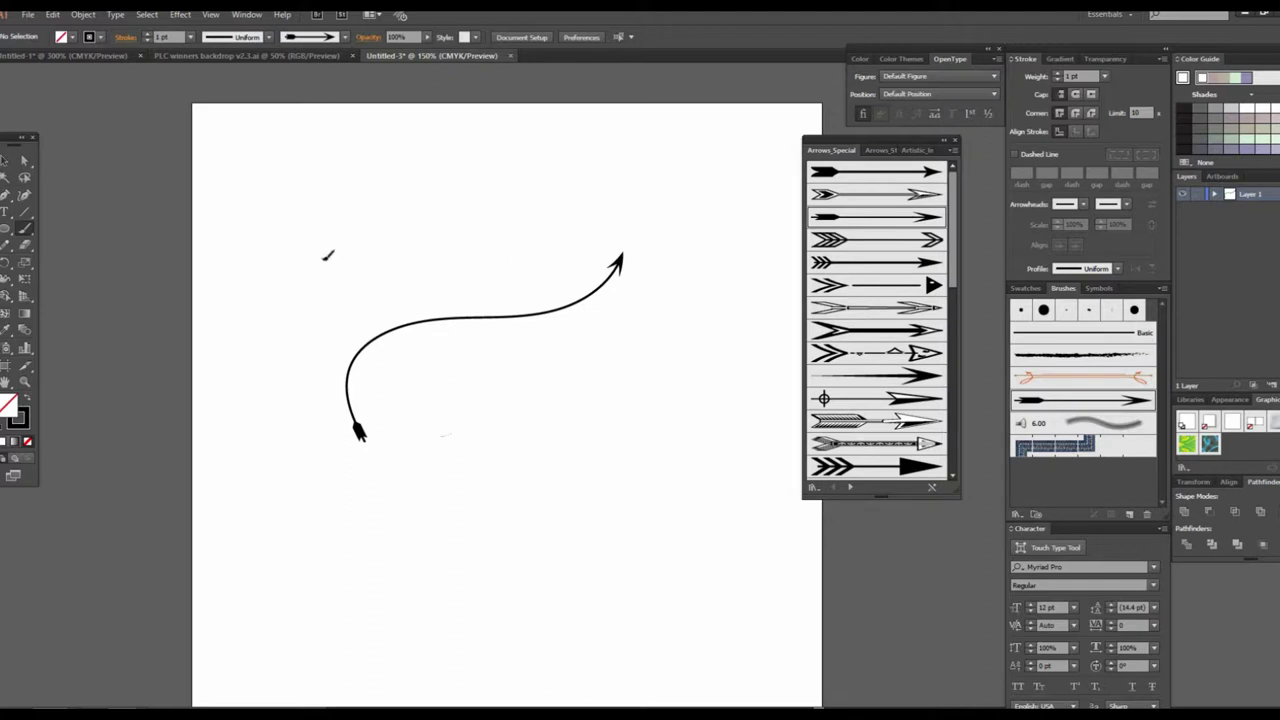
{"action": "left_click_drag", "start_coordinate": [357, 243], "coordinate": [245, 300]}
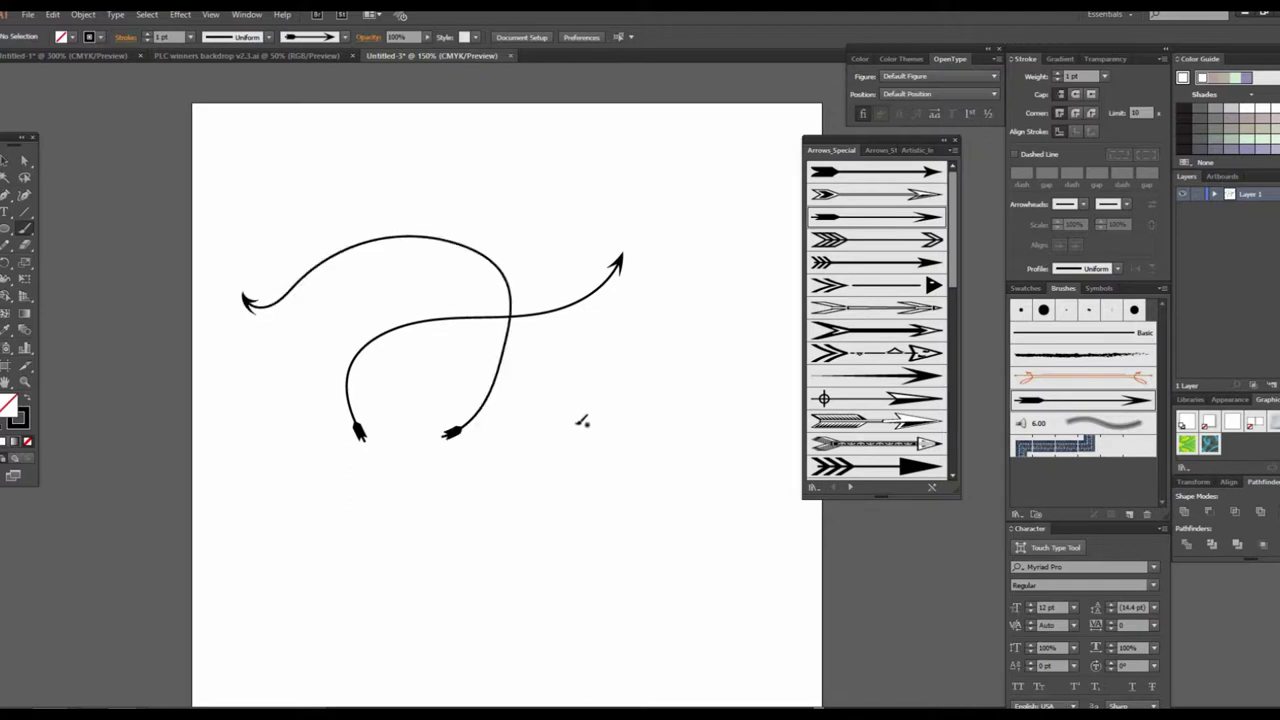
Step: Try and undo the double-chevron arrow brush, then select and delete all arrow strokes
{"action": "key", "text": "ctrl+equal"}
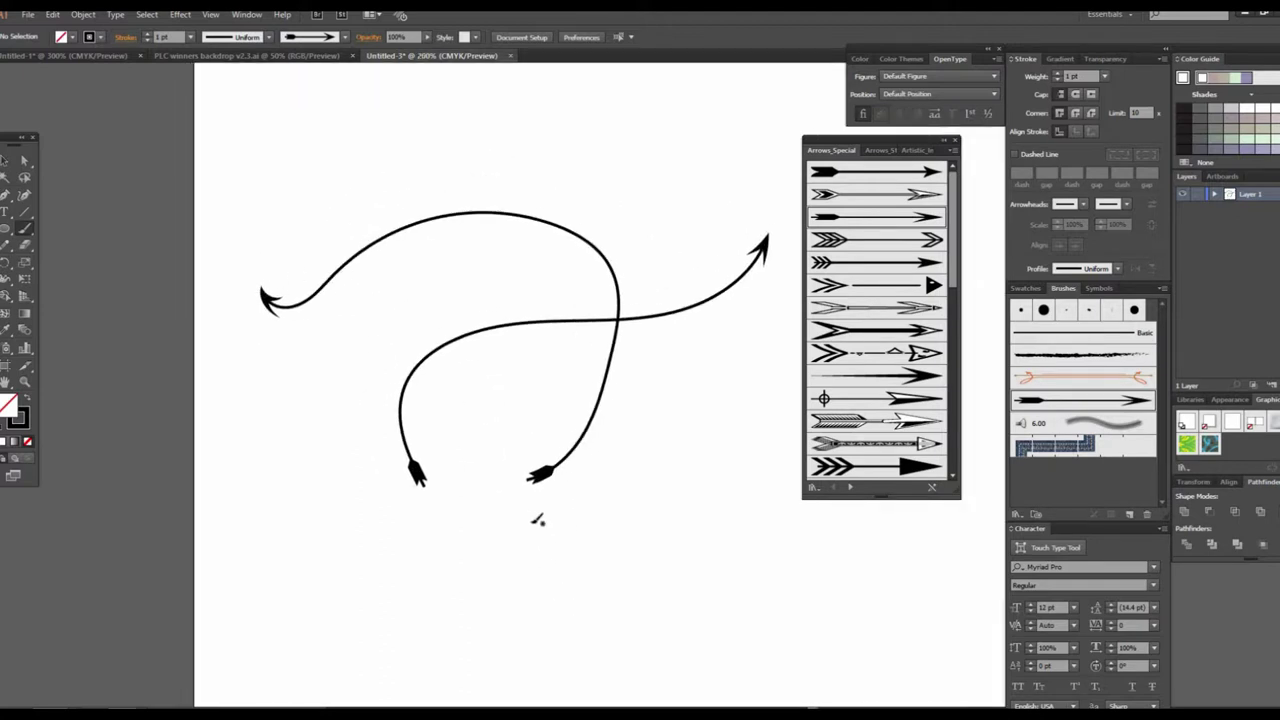
{"action": "scroll", "coordinate": [480, 490], "scroll_direction": "right", "scroll_amount": 5}
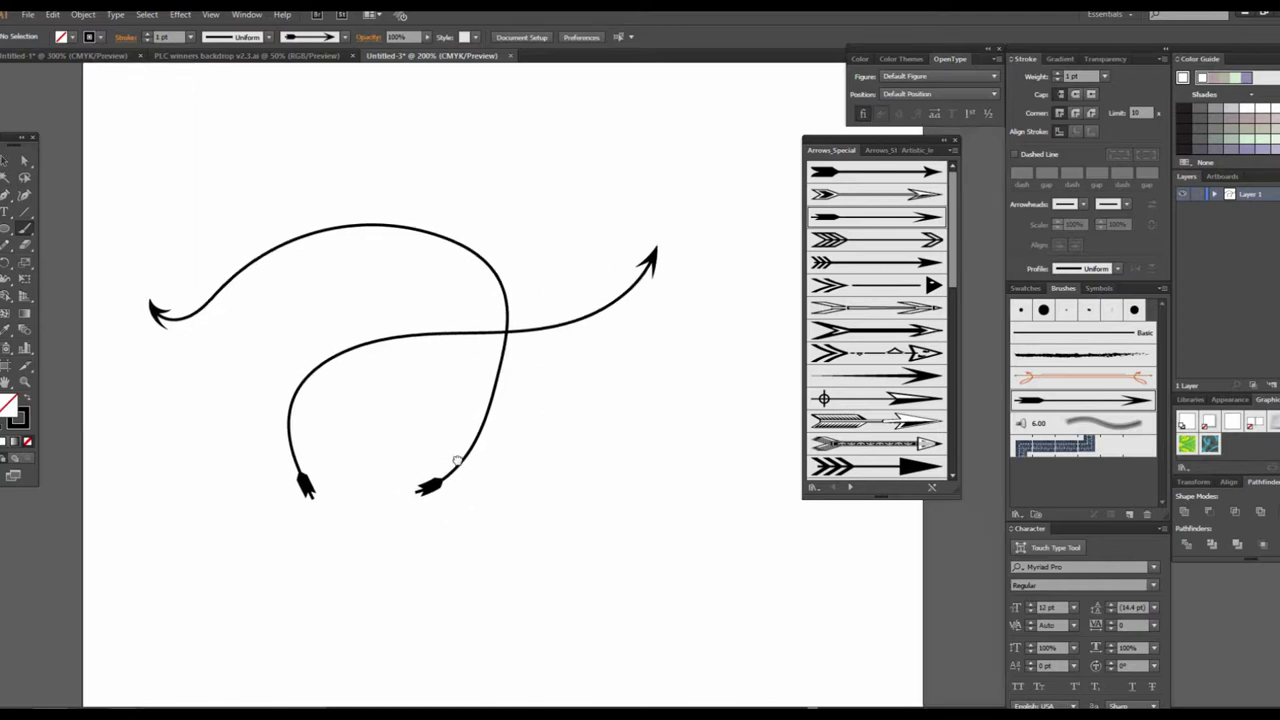
{"action": "left_click", "coordinate": [860, 194]}
{"action": "left_click_drag", "start_coordinate": [528, 413], "coordinate": [527, 555]}
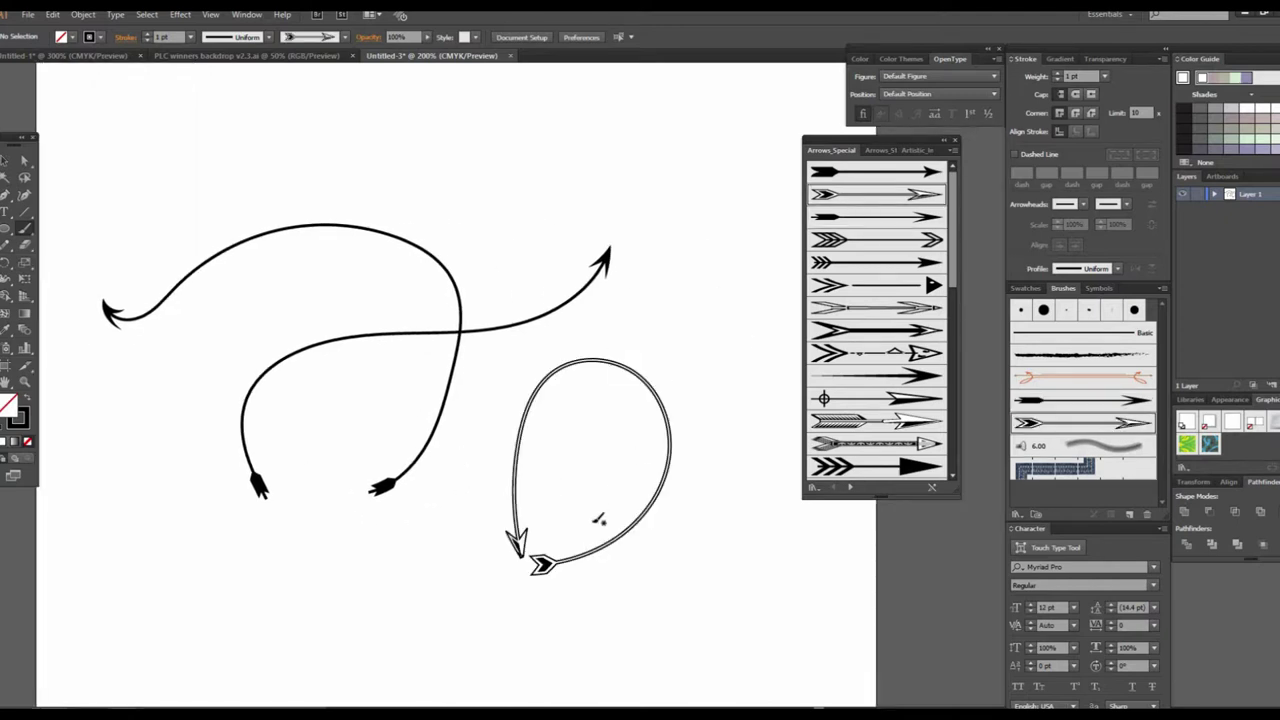
{"action": "key", "text": "ctrl+z"}
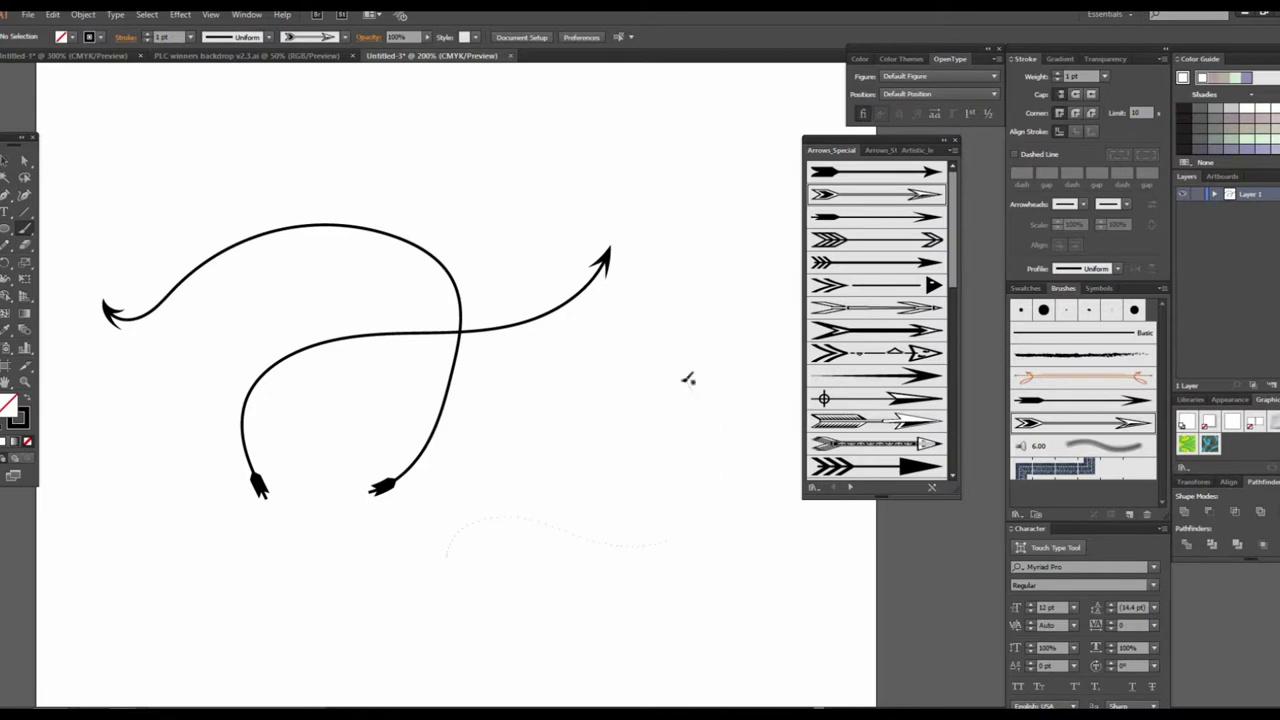
{"action": "left_click_drag", "start_coordinate": [686, 375], "coordinate": [686, 378]}
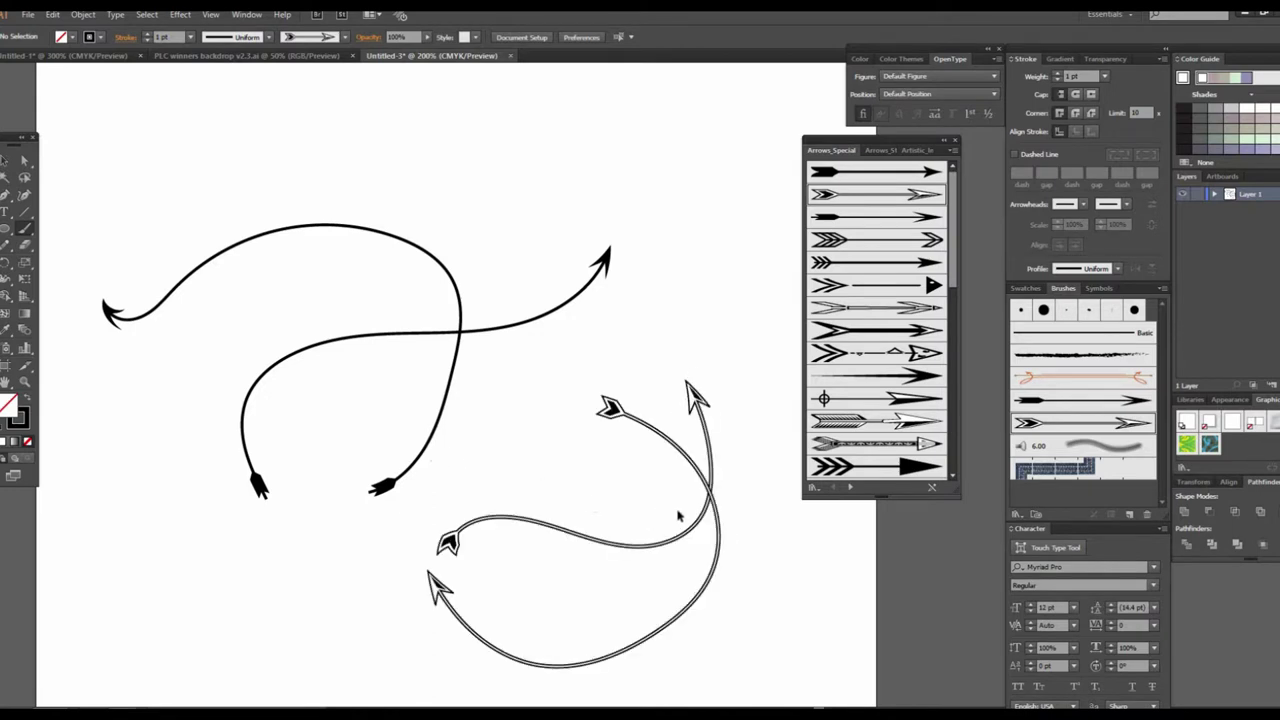
{"action": "key", "text": "ctrl+z"}
{"action": "key", "text": "ctrl+z"}
{"action": "key", "text": "ctrl+z"}
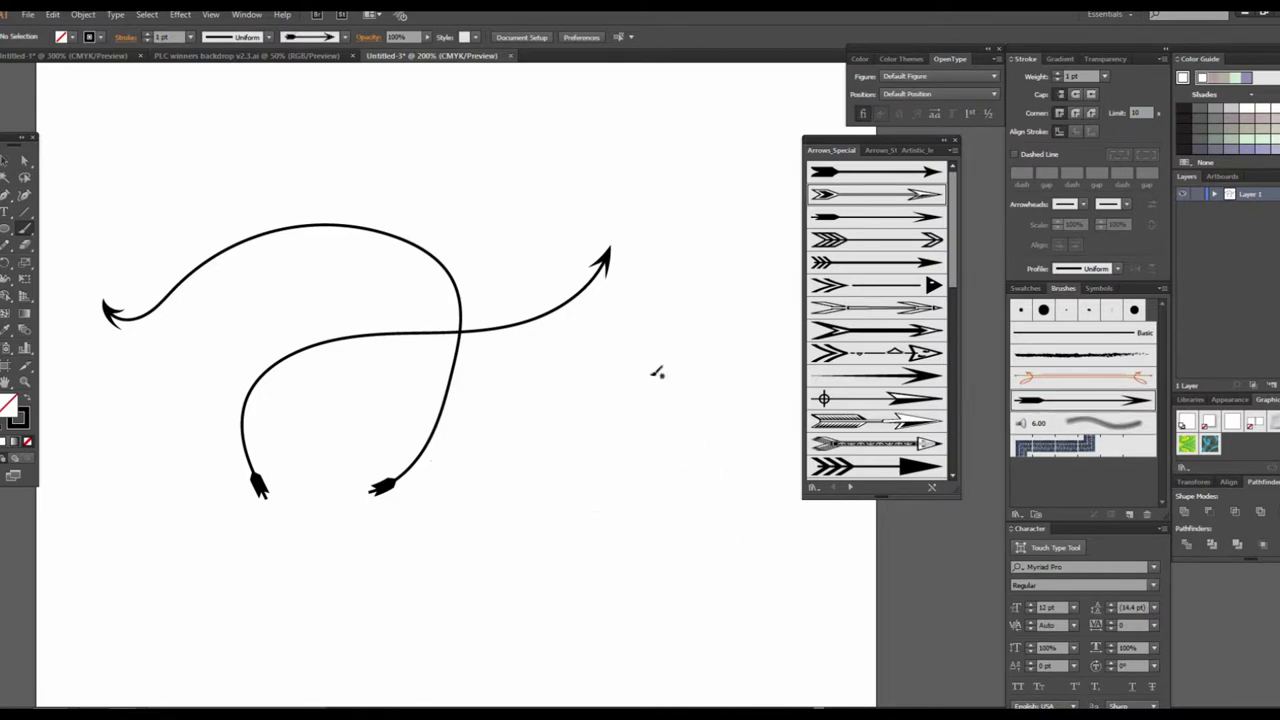
{"action": "left_click", "coordinate": [8, 161]}
{"action": "left_click_drag", "start_coordinate": [131, 177], "coordinate": [547, 476]}
{"action": "key", "text": "Delete"}
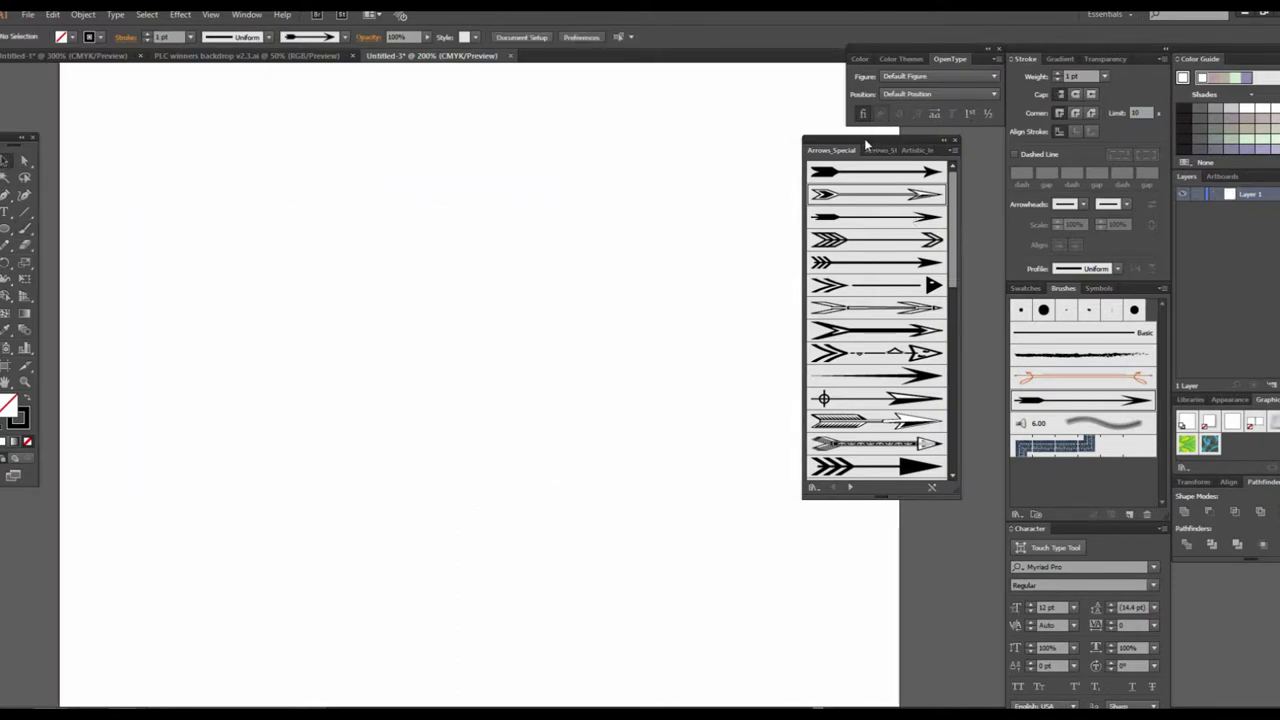
Step: Test the crosshair-tailed arrow brush with two strokes, undo them, and move to Arrows_Standard
{"action": "left_click_drag", "start_coordinate": [865, 142], "coordinate": [813, 138]}
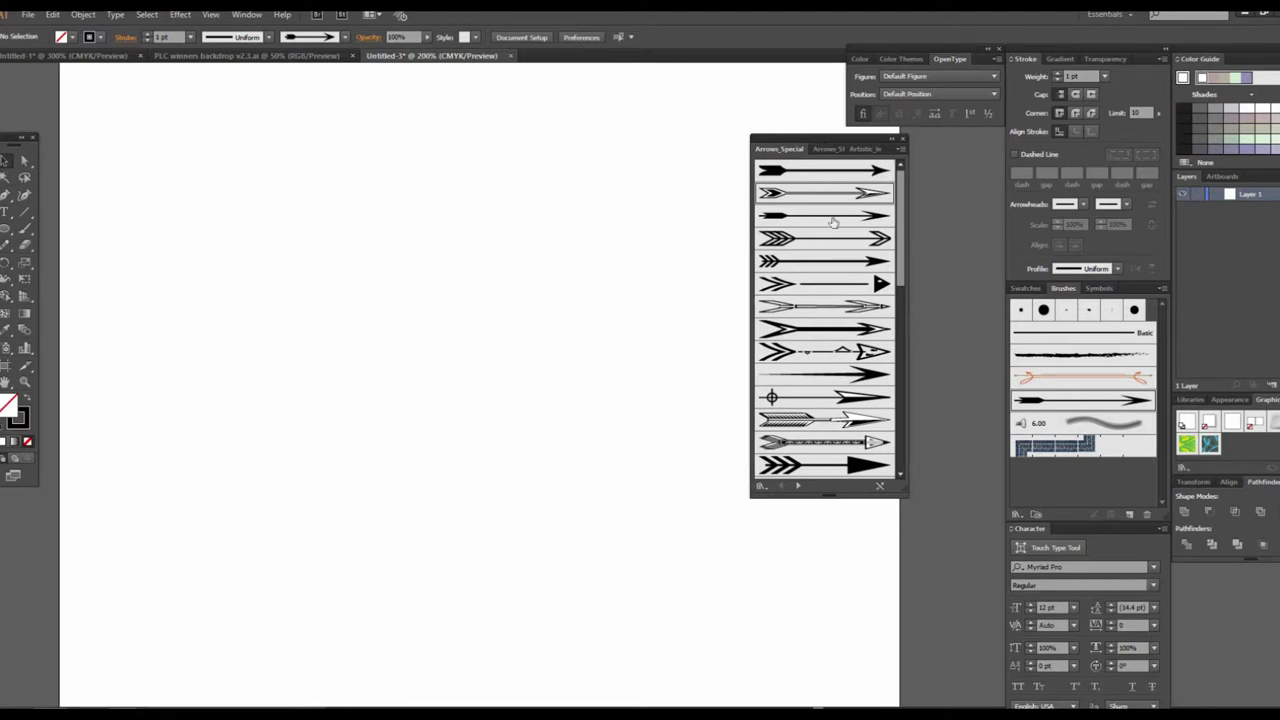
{"action": "mouse_move", "coordinate": [829, 497]}
{"action": "left_mouse_down"}
{"action": "mouse_move", "coordinate": [831, 537]}
{"action": "mouse_move", "coordinate": [812, 558]}
{"action": "left_mouse_up"}
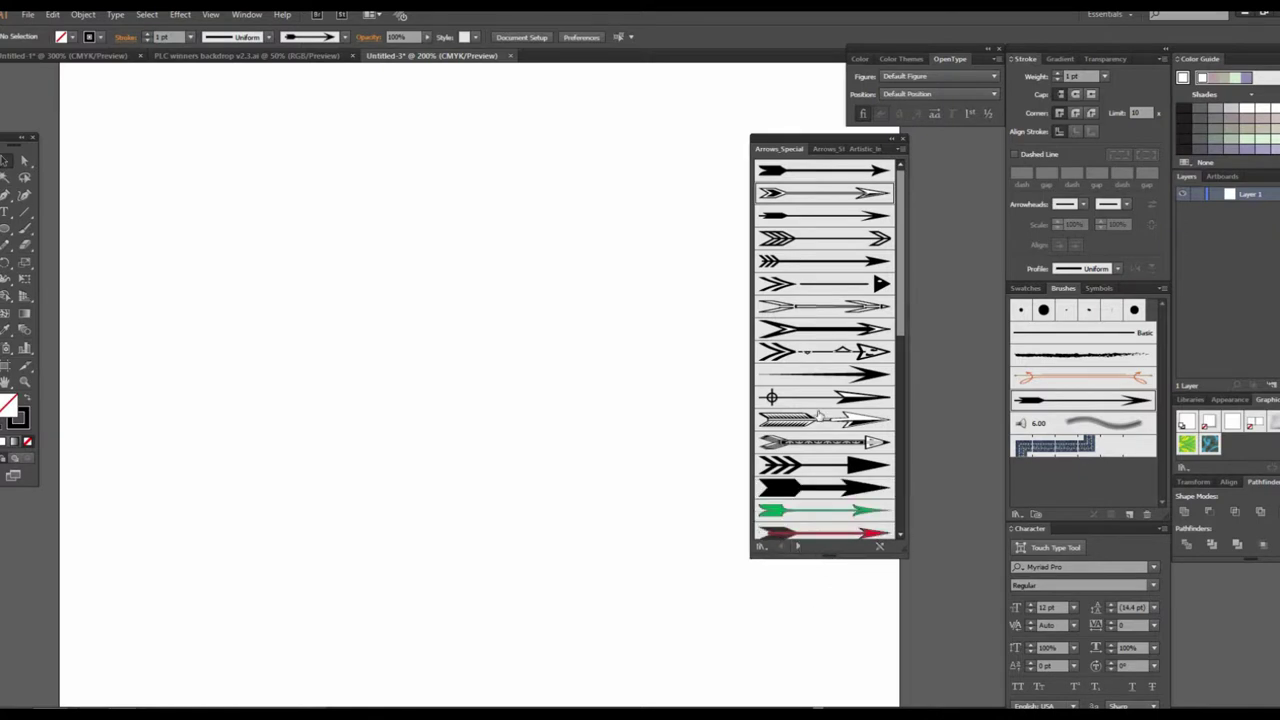
{"action": "left_click", "coordinate": [797, 404]}
{"action": "left_click", "coordinate": [29, 231]}
{"action": "left_click_drag", "start_coordinate": [302, 493], "coordinate": [455, 422]}
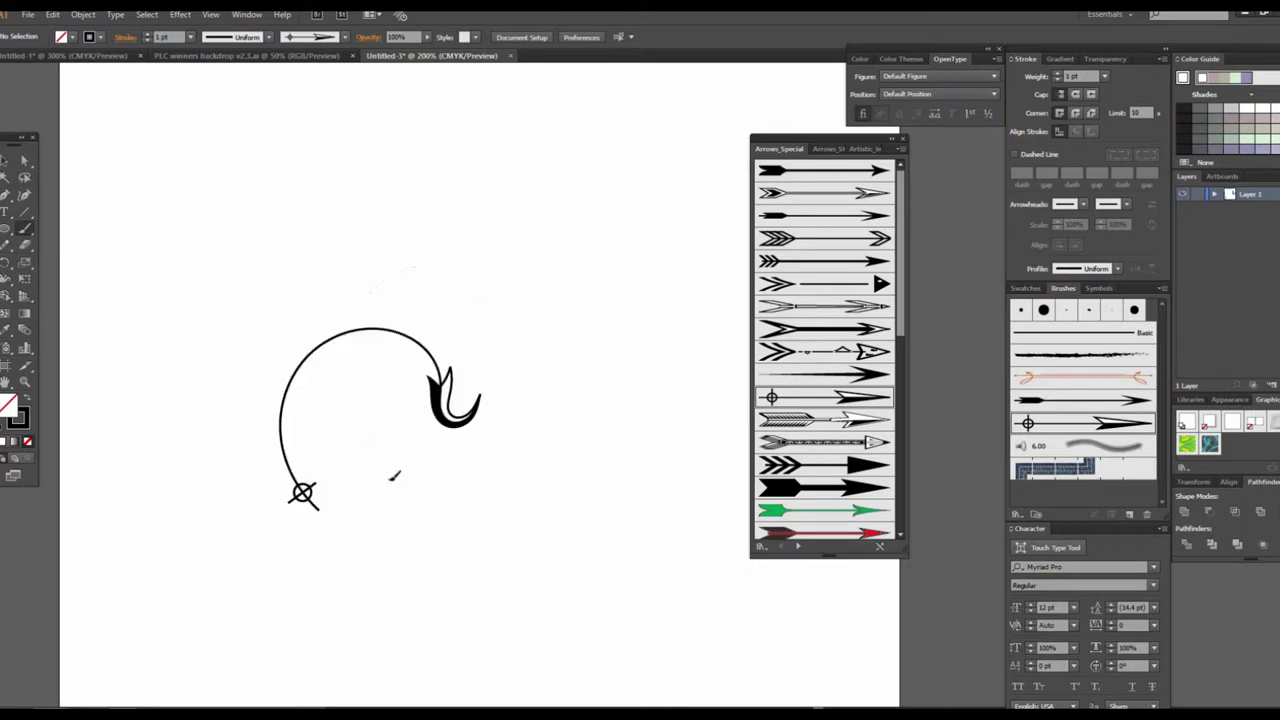
{"action": "left_click_drag", "start_coordinate": [393, 477], "coordinate": [325, 515]}
{"action": "key", "text": "ctrl+z"}
{"action": "key", "text": "ctrl+z"}
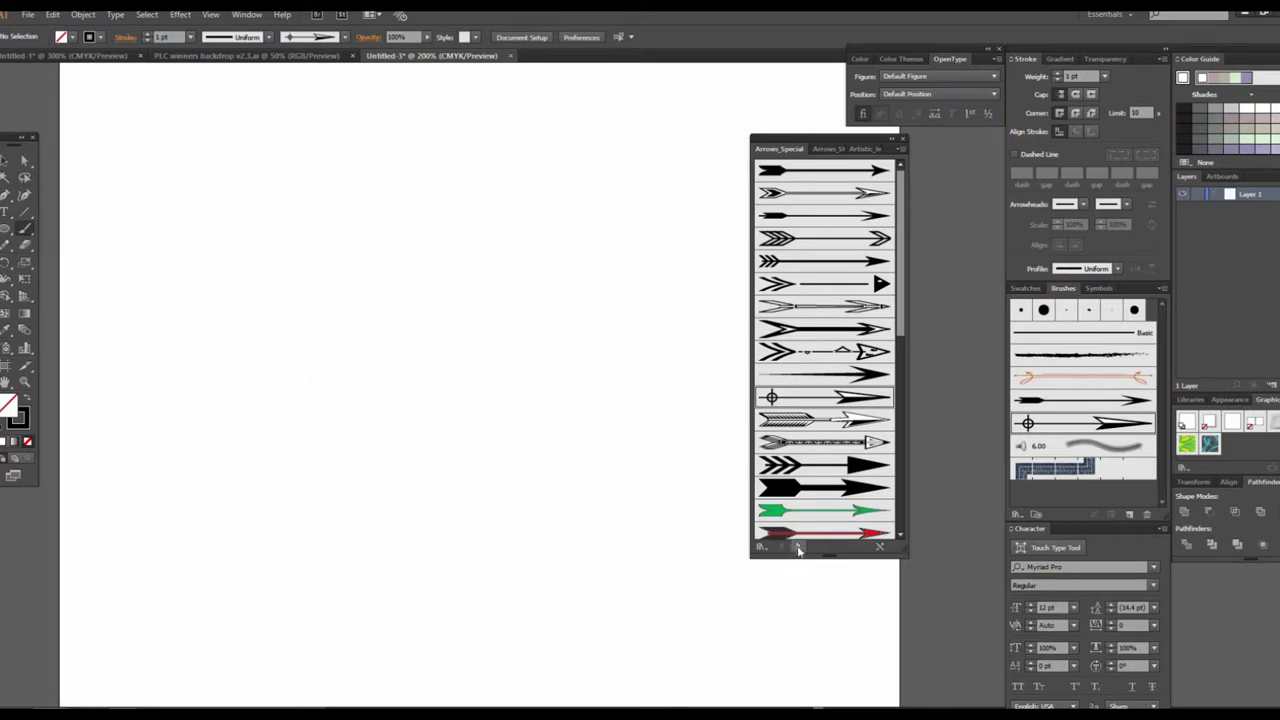
{"action": "left_click", "coordinate": [798, 545]}
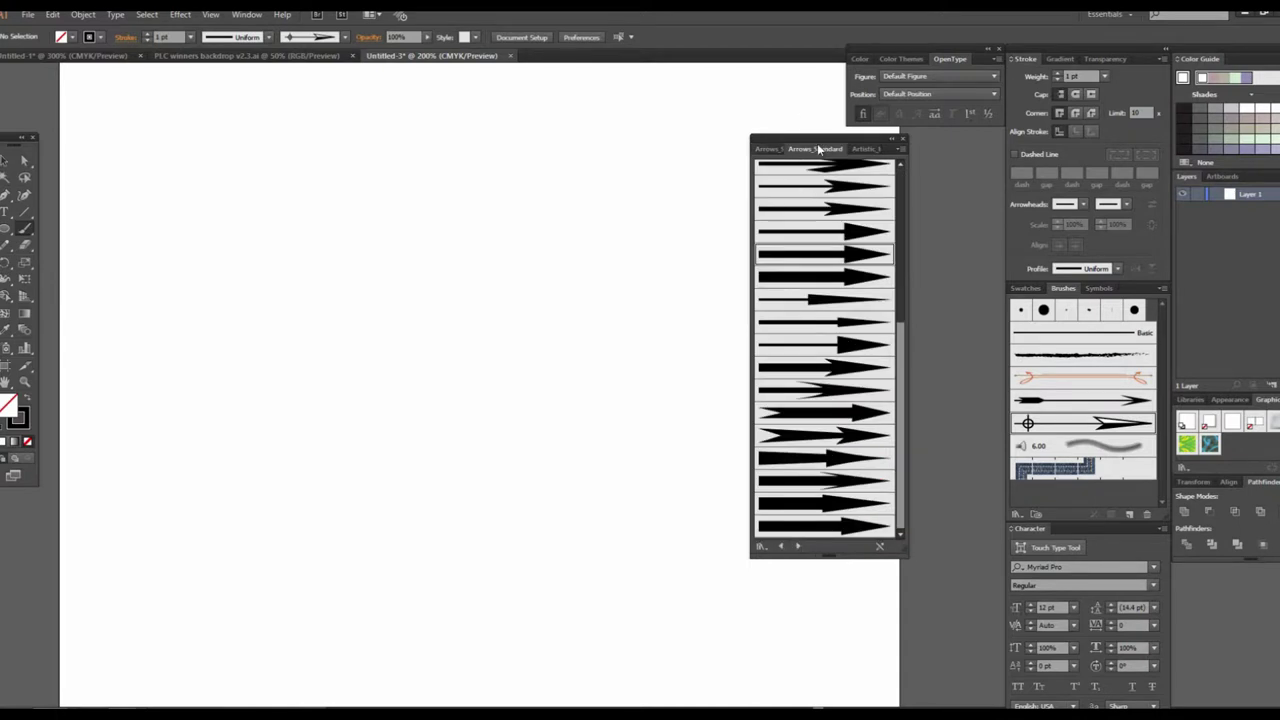
Step: Paint two test strokes with an Arrows_Standard brush and undo both
{"action": "scroll", "coordinate": [820, 320], "scroll_direction": "up", "scroll_amount": 3}
{"action": "scroll", "coordinate": [820, 320], "scroll_direction": "up", "scroll_amount": 2}
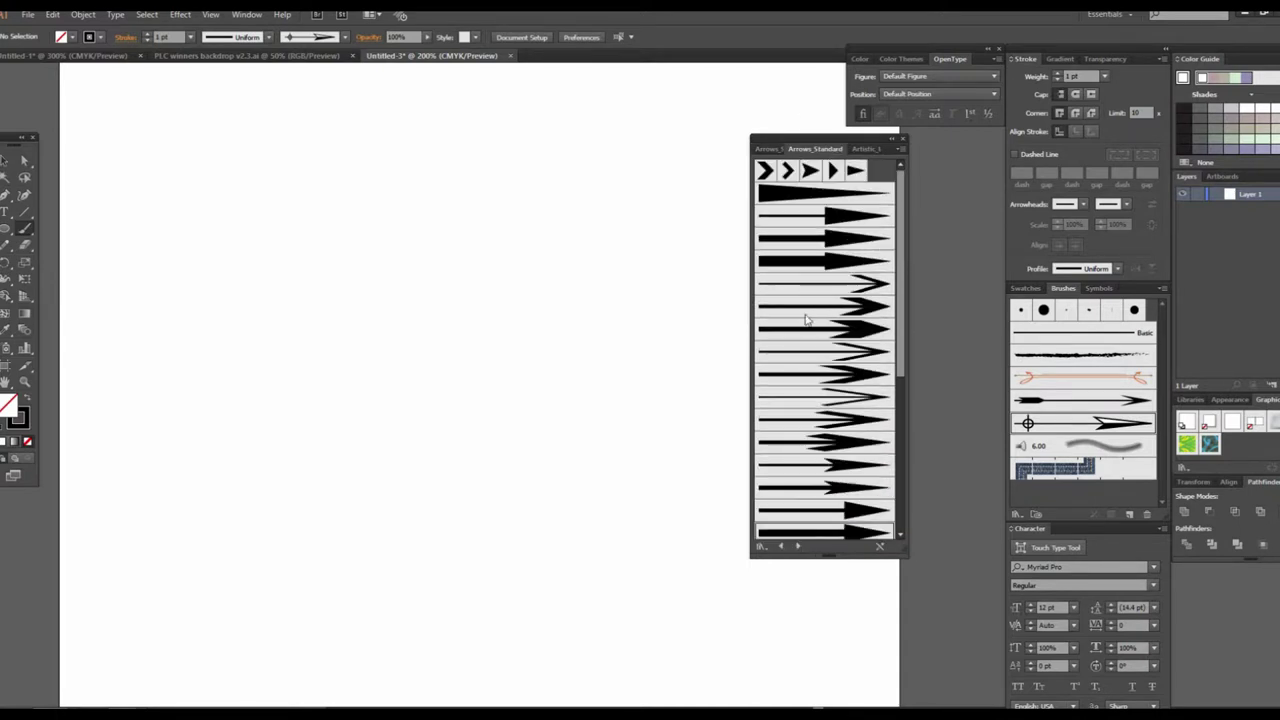
{"action": "left_click", "coordinate": [814, 306]}
{"action": "left_click_drag", "start_coordinate": [586, 347], "coordinate": [578, 347]}
{"action": "mouse_move", "coordinate": [482, 505]}
{"action": "left_mouse_down"}
{"action": "mouse_move", "coordinate": [683, 229]}
{"action": "mouse_move", "coordinate": [463, 242]}
{"action": "left_mouse_up"}
{"action": "key", "text": "ctrl+z"}
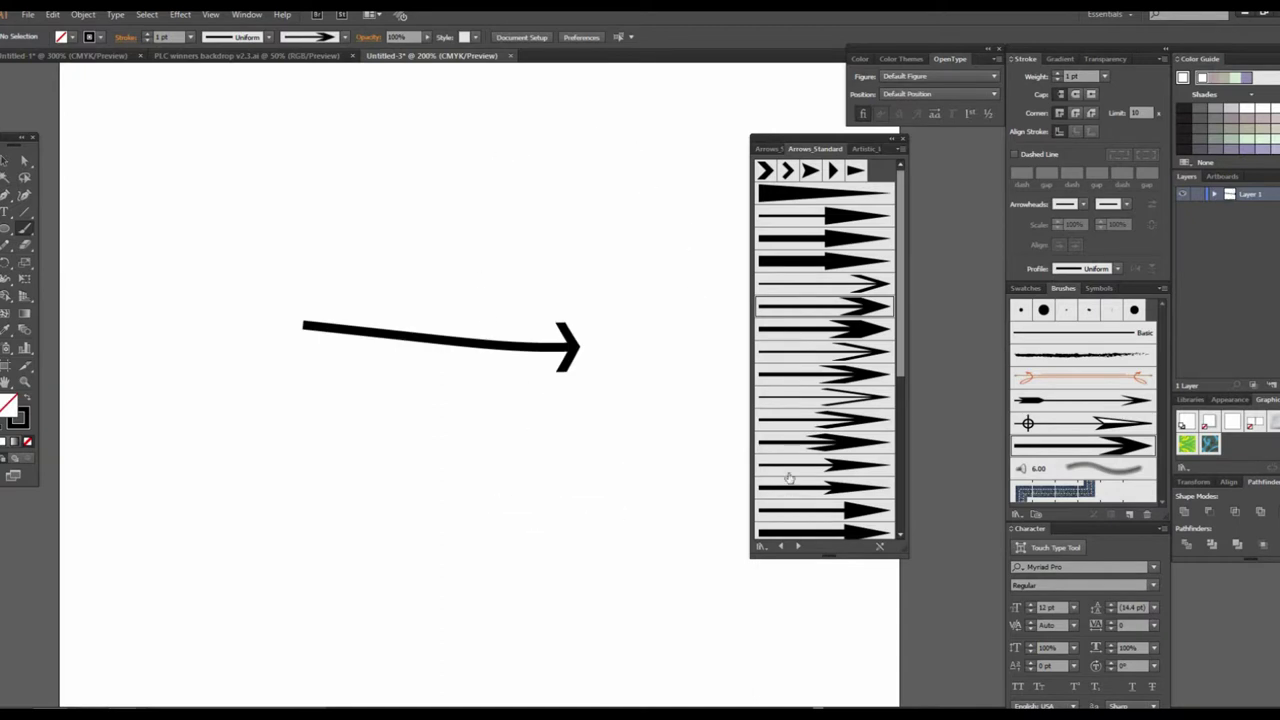
{"action": "key", "text": "ctrl+z"}
Step: Load Artistic_Ink and test the gray ink brush with several strokes, undoing them all
{"action": "left_click", "coordinate": [866, 149]}
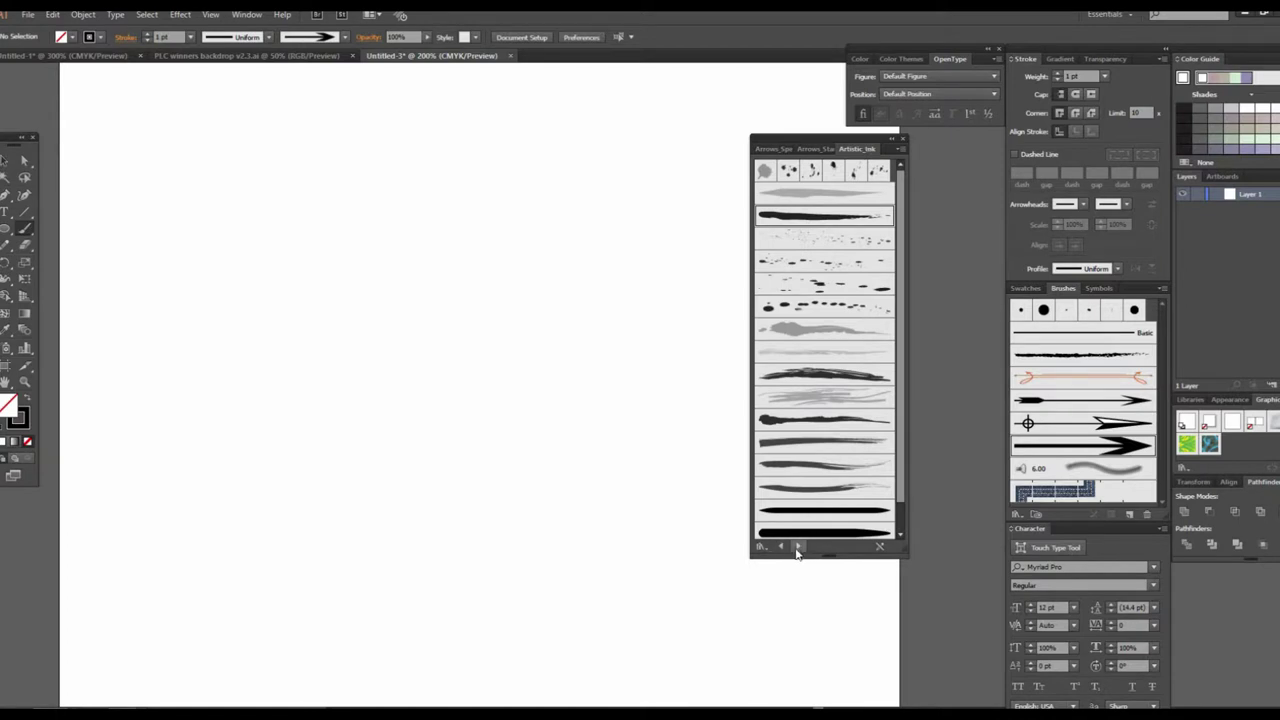
{"action": "left_click", "coordinate": [835, 192]}
{"action": "left_click_drag", "start_coordinate": [306, 224], "coordinate": [460, 568]}
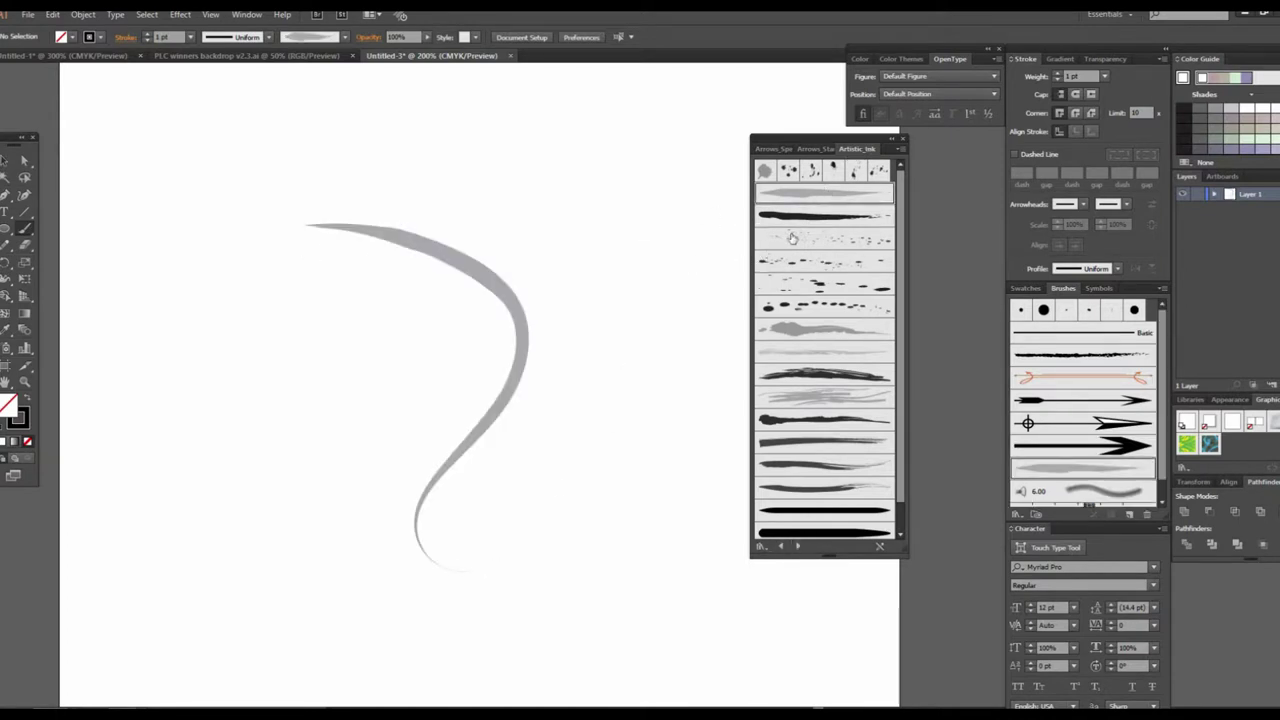
{"action": "key", "text": "ctrl+z"}
{"action": "left_click_drag", "start_coordinate": [469, 451], "coordinate": [467, 449]}
{"action": "key", "text": "ctrl+z"}
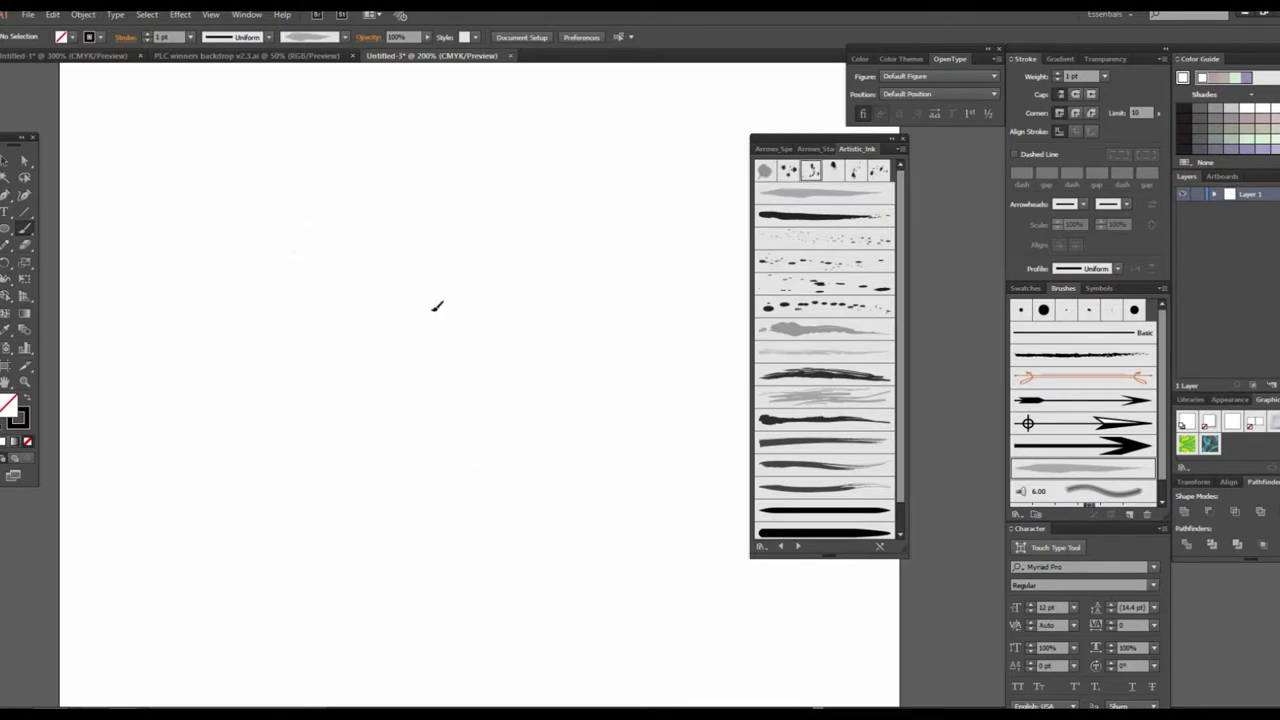
{"action": "left_click_drag", "start_coordinate": [294, 253], "coordinate": [464, 378]}
{"action": "left_click_drag", "start_coordinate": [282, 407], "coordinate": [406, 505]}
{"action": "left_click_drag", "start_coordinate": [504, 350], "coordinate": [284, 575]}
{"action": "key", "text": "ctrl+z"}
{"action": "key", "text": "ctrl+z"}
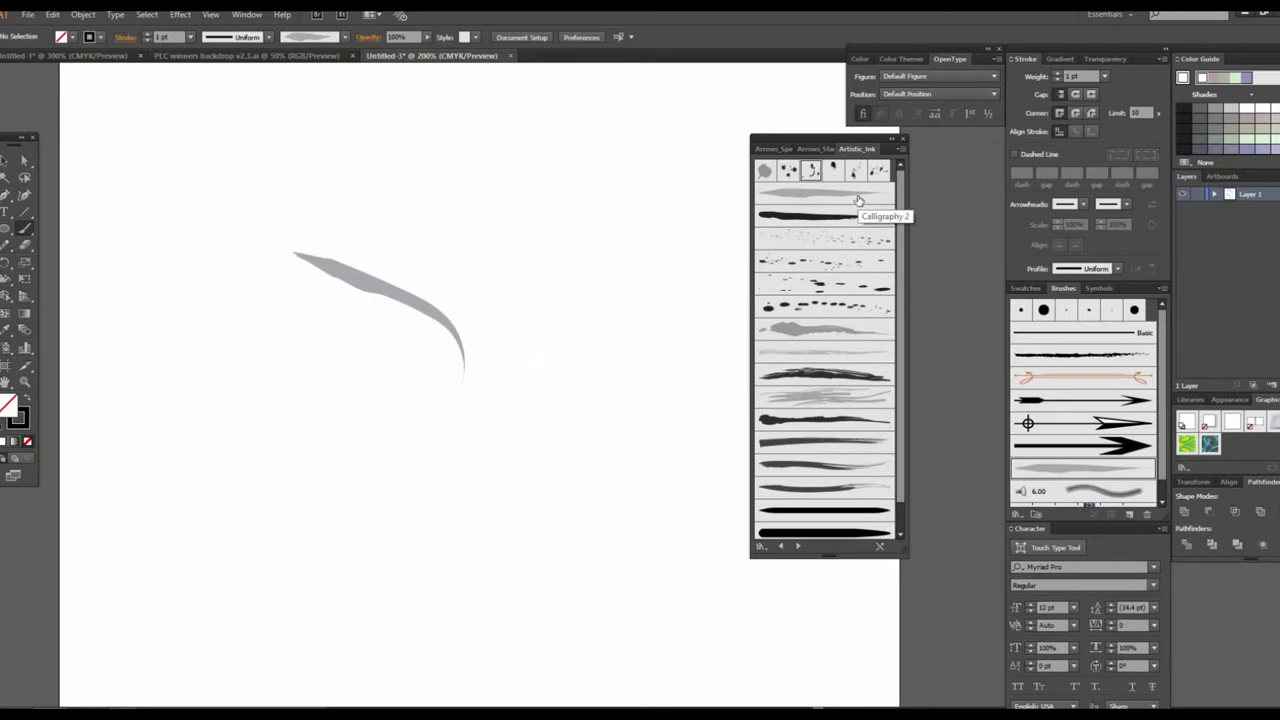
{"action": "key", "text": "ctrl+z"}
Step: Paint Ink Bomb splatter strokes across the artboard, then undo them
{"action": "left_click", "coordinate": [833, 170]}
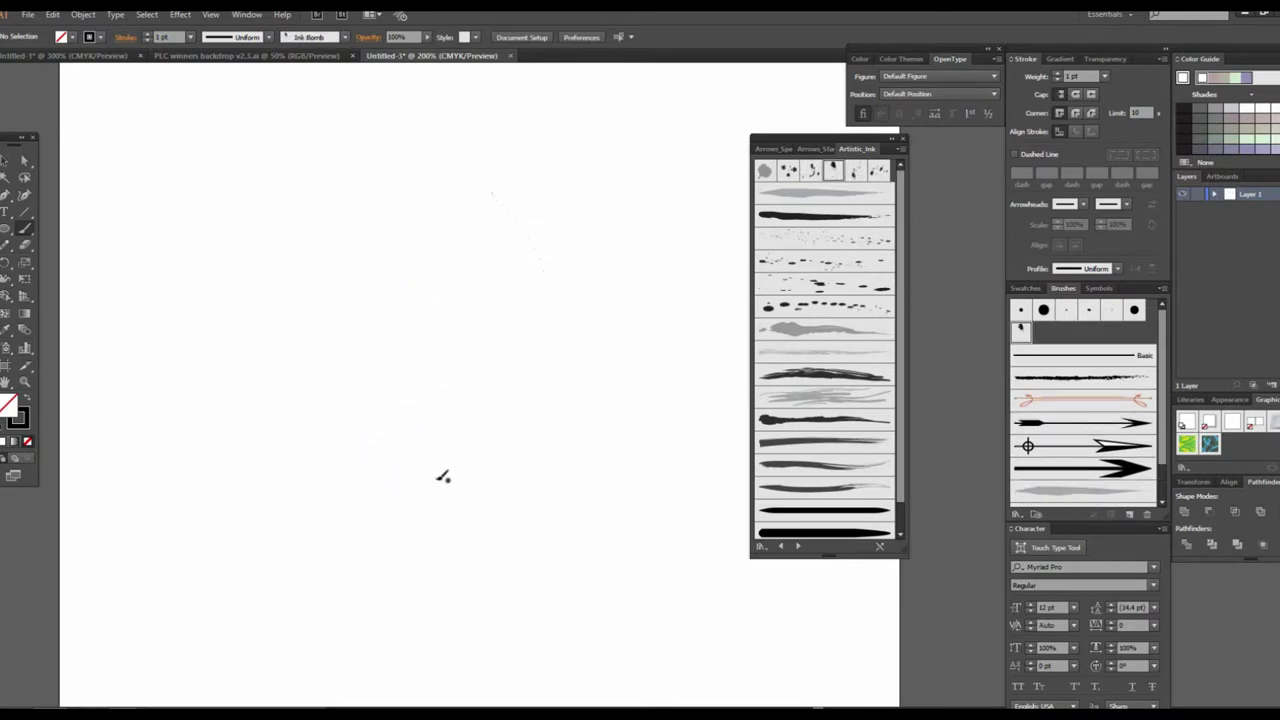
{"action": "left_click_drag", "start_coordinate": [498, 190], "coordinate": [443, 474]}
{"action": "left_click_drag", "start_coordinate": [583, 433], "coordinate": [338, 528]}
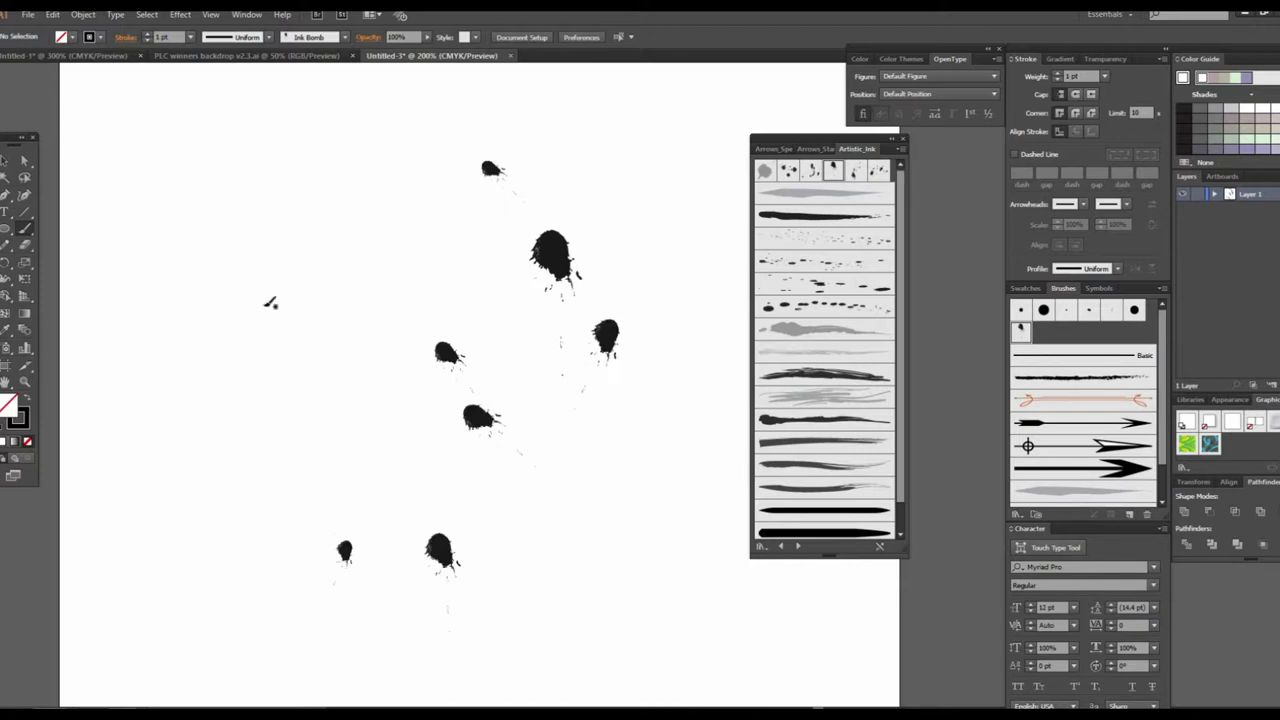
{"action": "left_click_drag", "start_coordinate": [271, 303], "coordinate": [433, 506]}
{"action": "left_click_drag", "start_coordinate": [366, 195], "coordinate": [421, 248]}
{"action": "key", "text": "ctrl+z"}
{"action": "key", "text": "ctrl+z"}
{"action": "key", "text": "ctrl+z"}
{"action": "key", "text": "ctrl+z"}
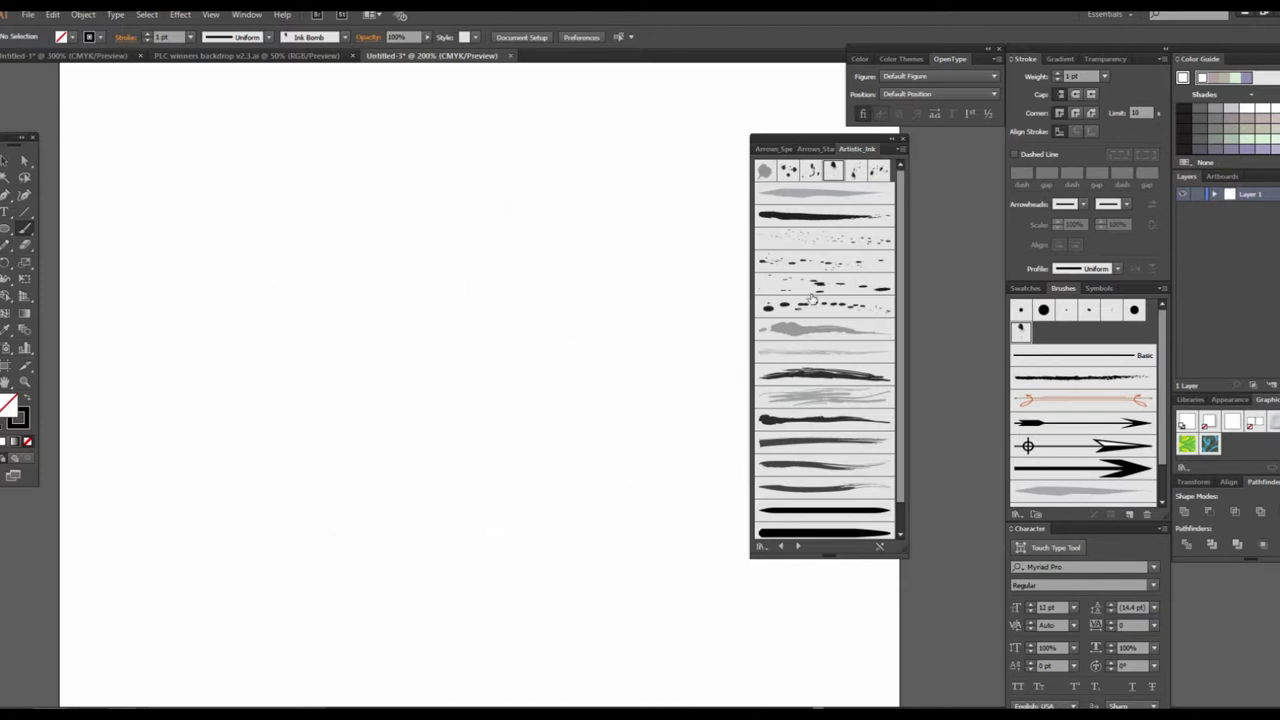
Step: Test and undo the dotted ink brush and another ink brush, then pick a rough Artistic_Paintbrush brush
{"action": "left_click", "coordinate": [808, 307]}
{"action": "left_click_drag", "start_coordinate": [395, 252], "coordinate": [560, 528]}
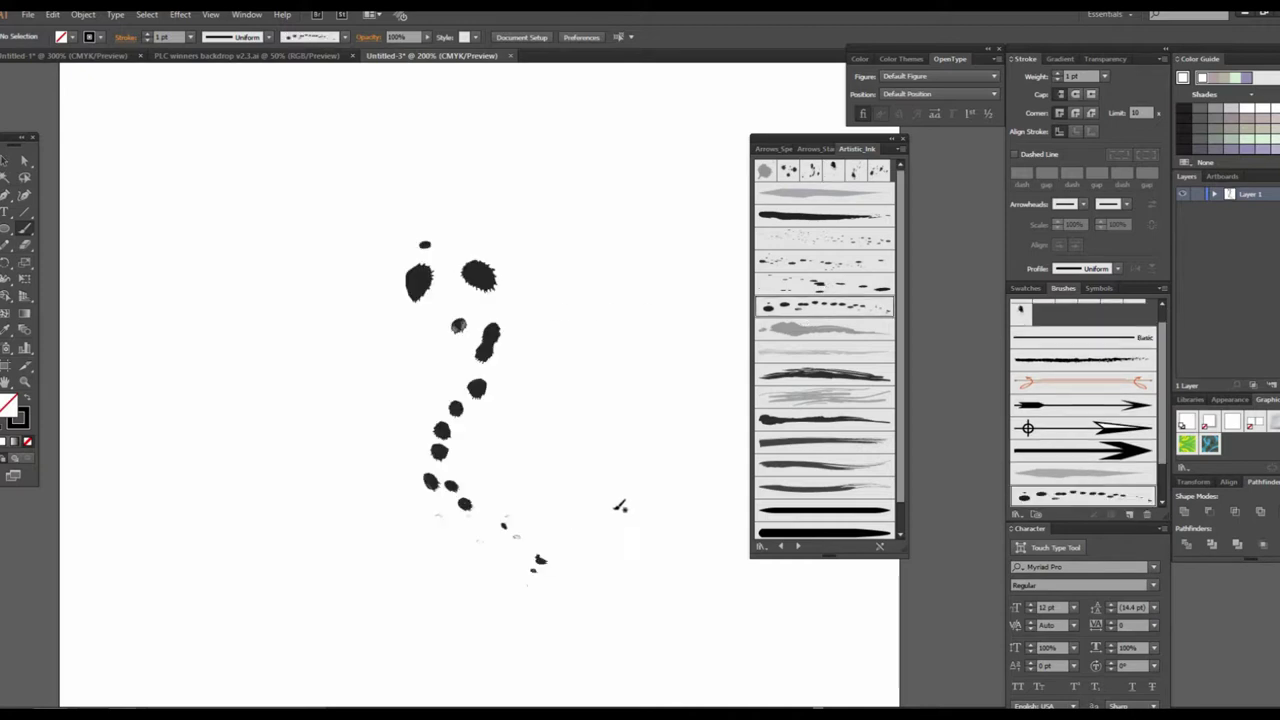
{"action": "key", "text": "ctrl+z"}
{"action": "scroll", "coordinate": [851, 412], "scroll_direction": "down", "scroll_amount": 1}
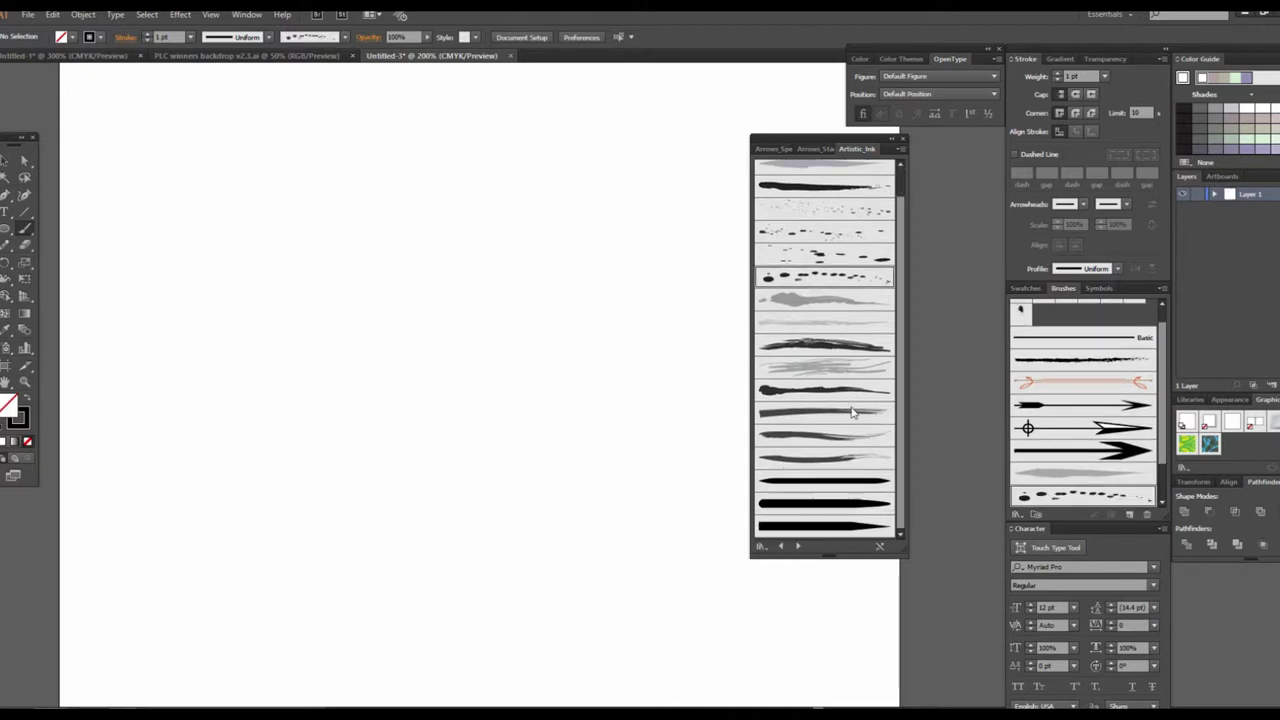
{"action": "left_click", "coordinate": [845, 462]}
{"action": "left_click_drag", "start_coordinate": [526, 507], "coordinate": [534, 514]}
{"action": "key", "text": "ctrl+z"}
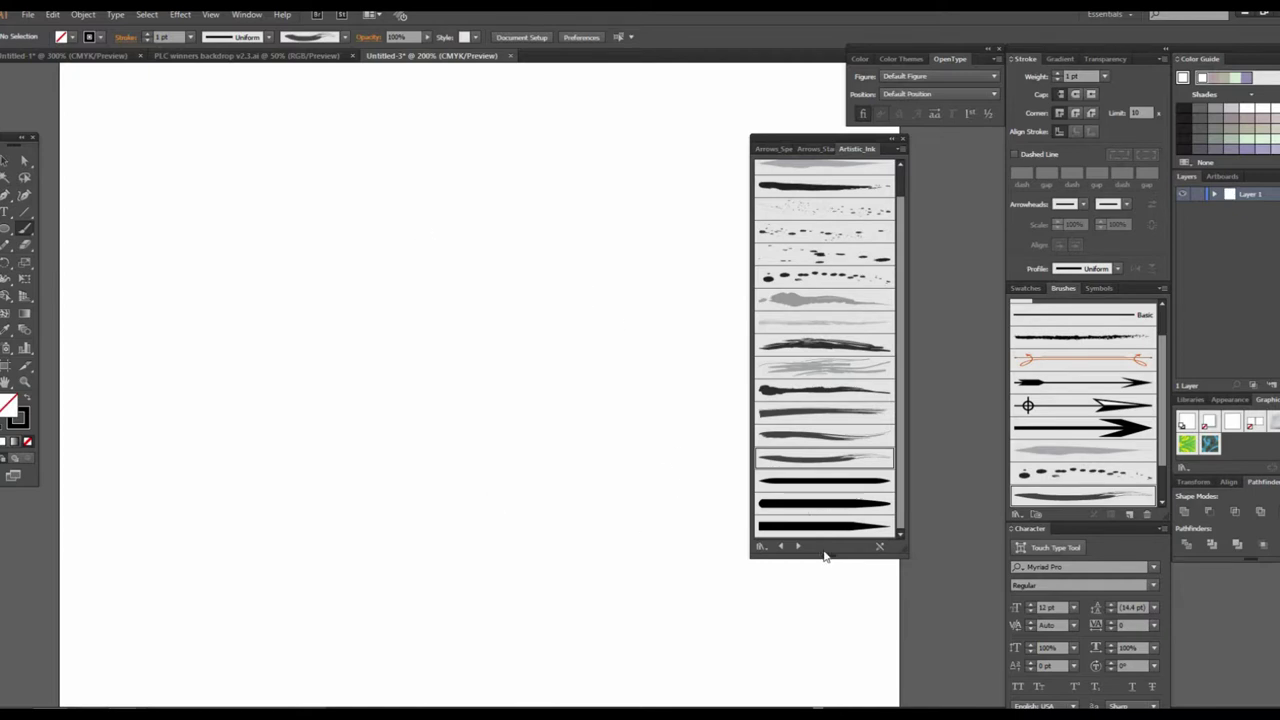
{"action": "left_click", "coordinate": [797, 546]}
{"action": "left_click", "coordinate": [833, 285]}
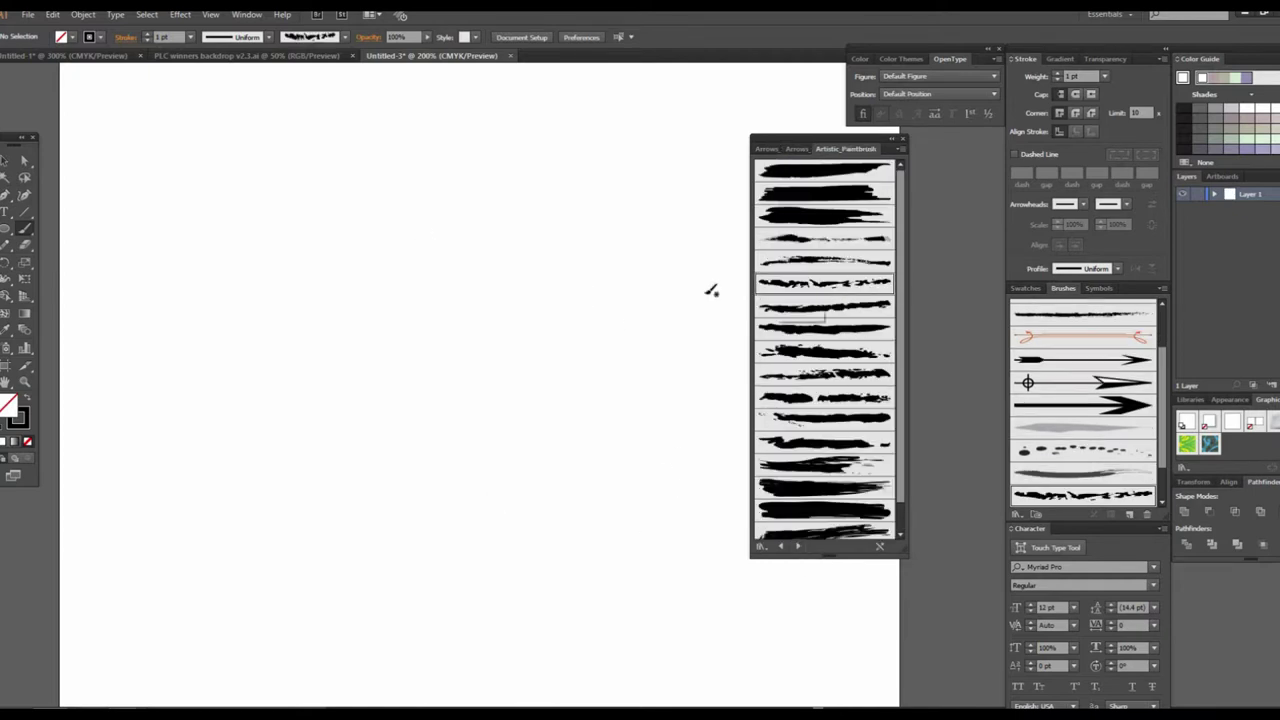
Step: Test and undo the rough paintbrush stroke and an Artistic_ScrollPen brush stroke
{"action": "left_click_drag", "start_coordinate": [484, 469], "coordinate": [548, 478]}
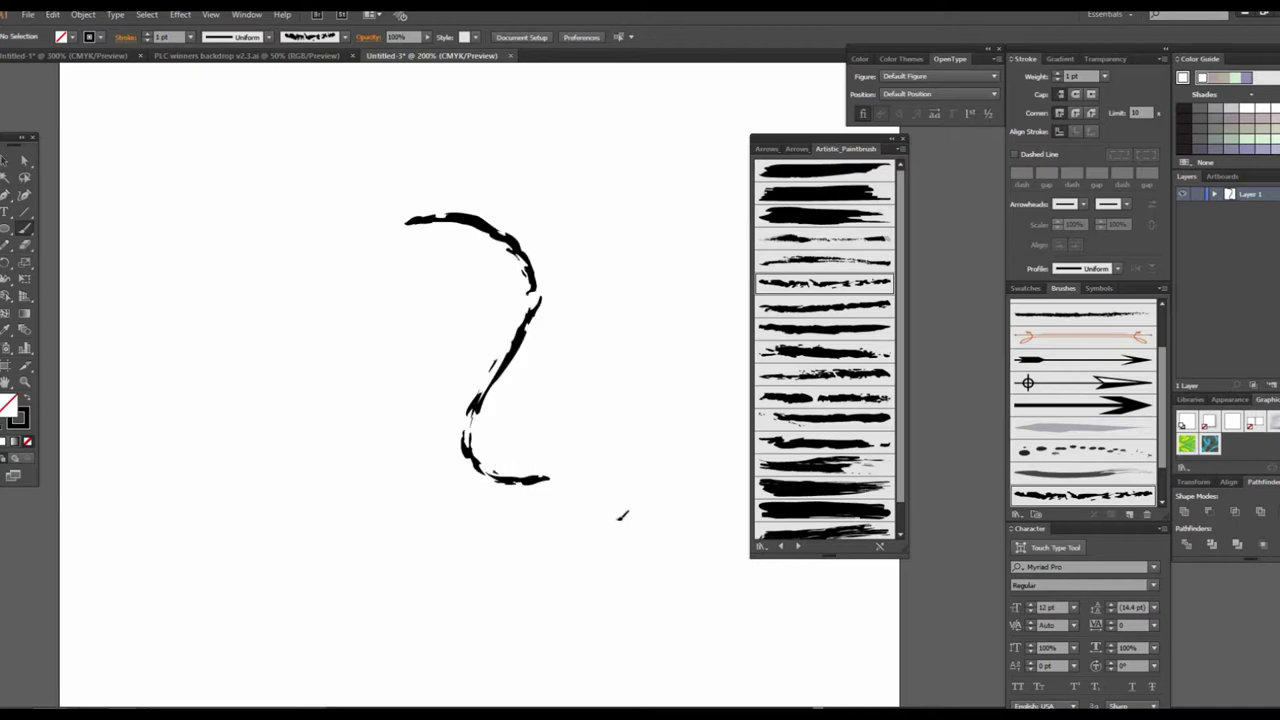
{"action": "key", "text": "ctrl+shift+z"}
{"action": "key", "text": "ctrl+z"}
{"action": "key", "text": "ctrl+z"}
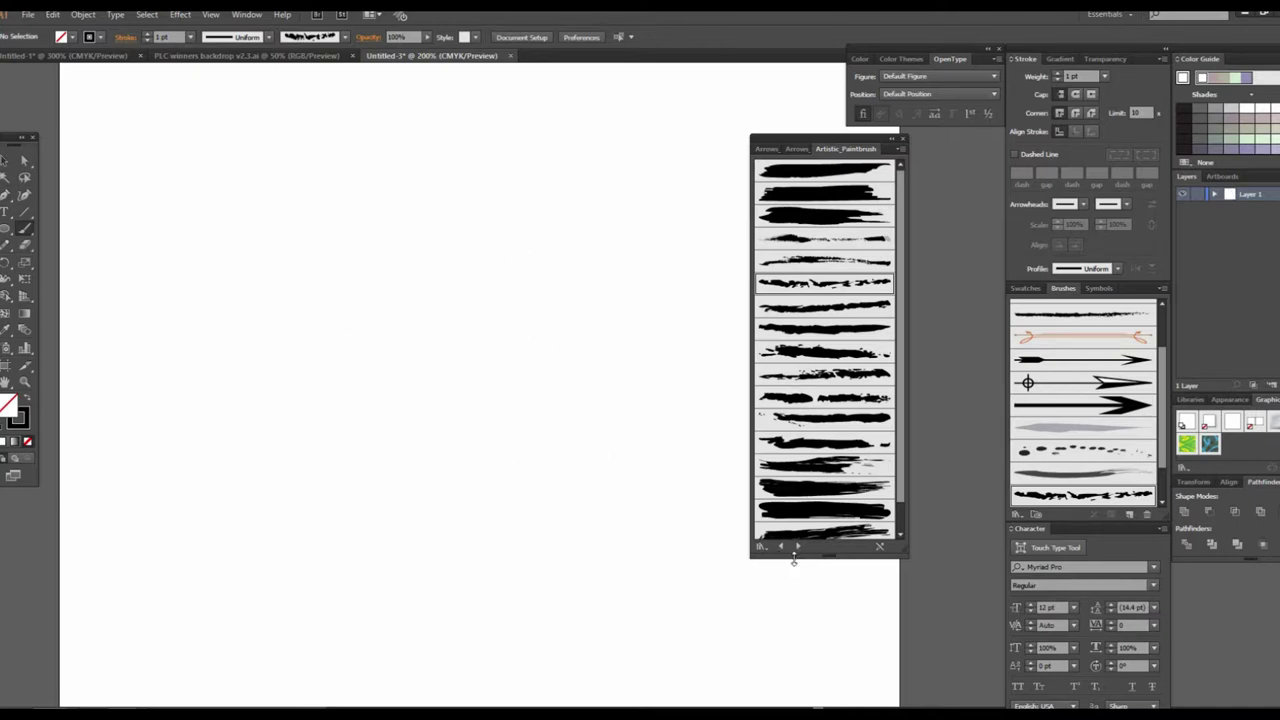
{"action": "left_click", "coordinate": [798, 547]}
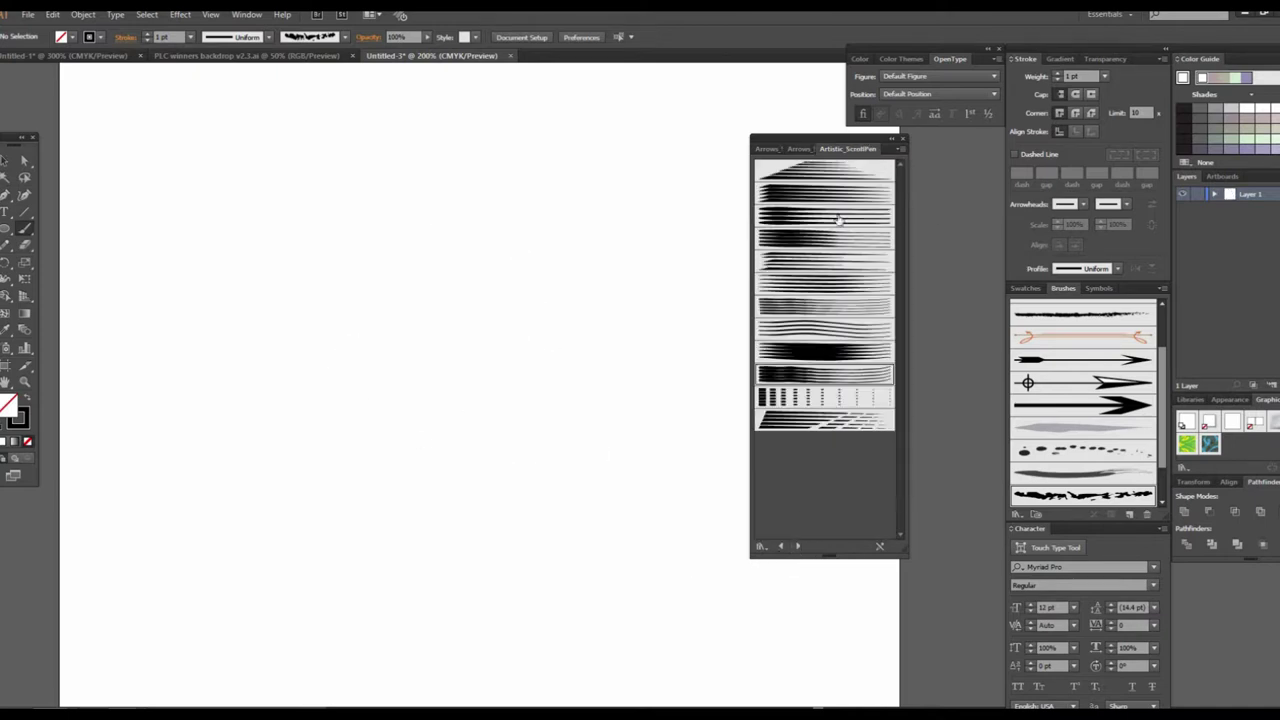
{"action": "left_click", "coordinate": [810, 307]}
{"action": "key", "text": "ctrl+shift+z"}
{"action": "key", "text": "ctrl+shift+z"}
{"action": "key", "text": "ctrl+z"}
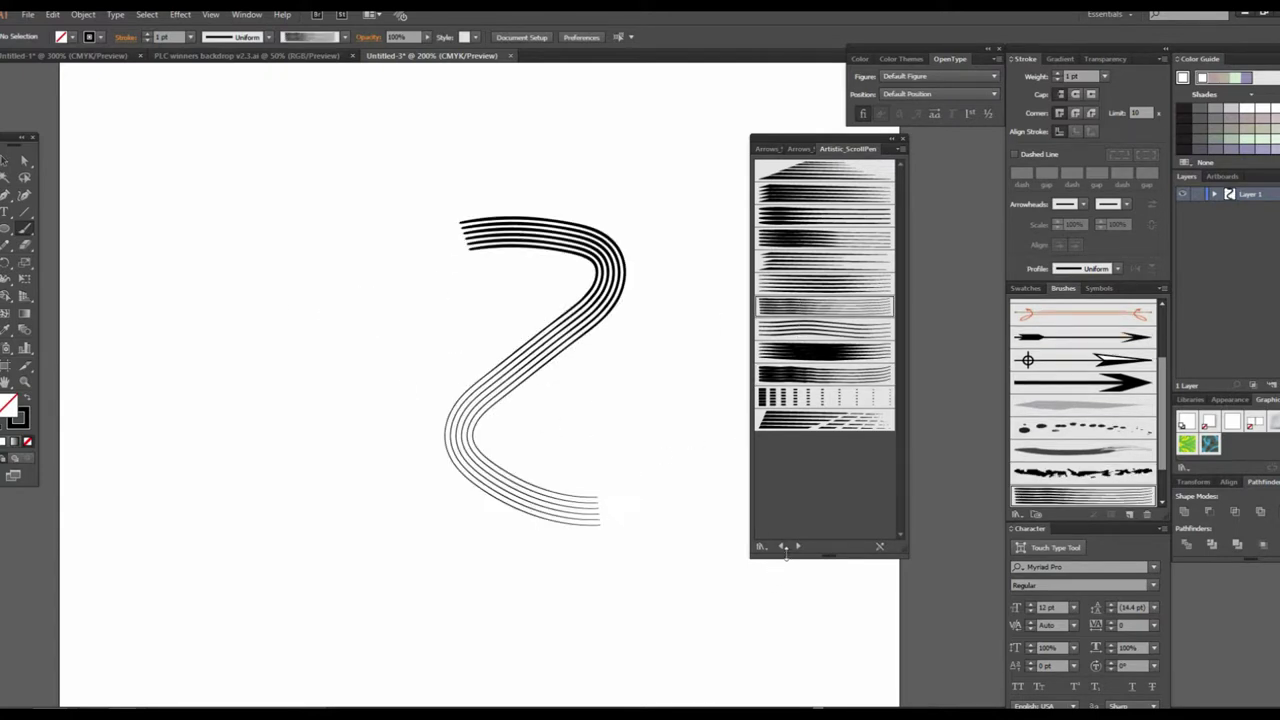
{"action": "key", "text": "ctrl+z"}
Step: Advance to Borders_Decorative and paint, then undo, blue decorative border strokes
{"action": "left_click", "coordinate": [798, 547]}
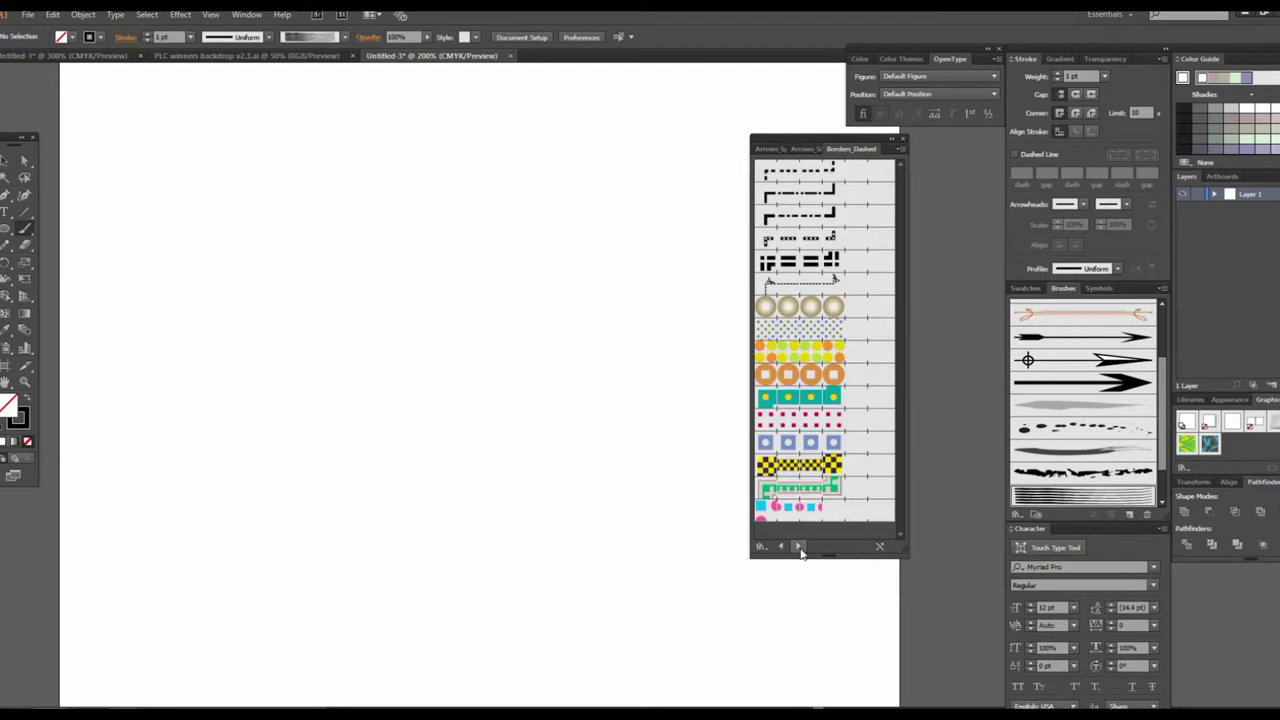
{"action": "left_click", "coordinate": [798, 547]}
{"action": "left_click", "coordinate": [820, 352]}
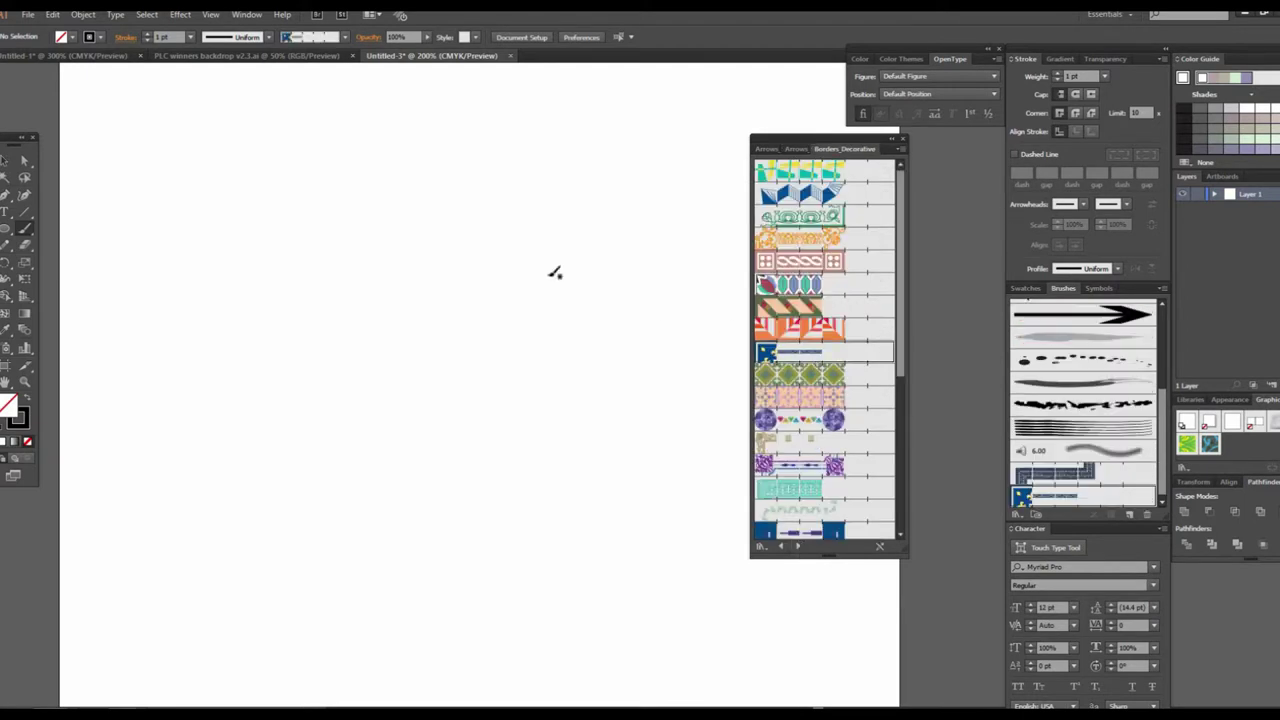
{"action": "left_click_drag", "start_coordinate": [493, 325], "coordinate": [570, 492]}
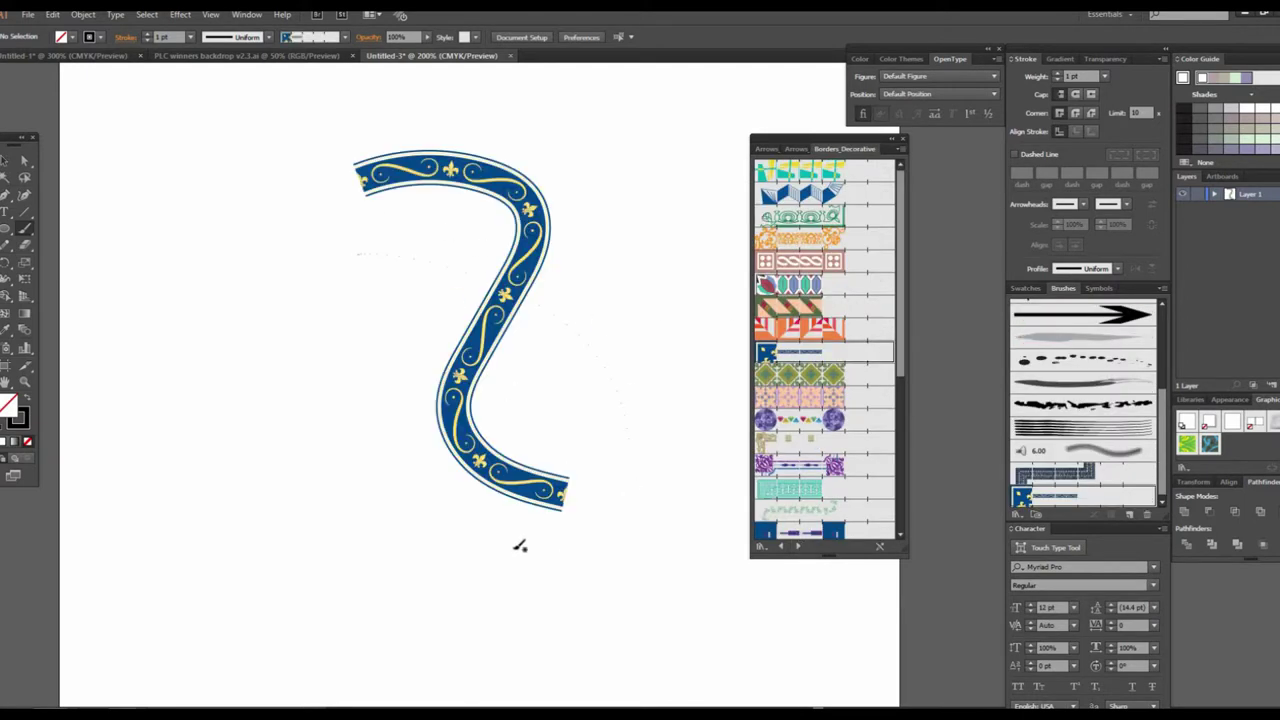
{"action": "left_click_drag", "start_coordinate": [572, 545], "coordinate": [574, 546]}
{"action": "key", "text": "ctrl+z"}
{"action": "key", "text": "ctrl+z"}
Step: Paint a curved colored-gem border stroke and a yellow square-tile border stroke
{"action": "left_click", "coordinate": [788, 420]}
{"action": "left_click_drag", "start_coordinate": [372, 300], "coordinate": [560, 537]}
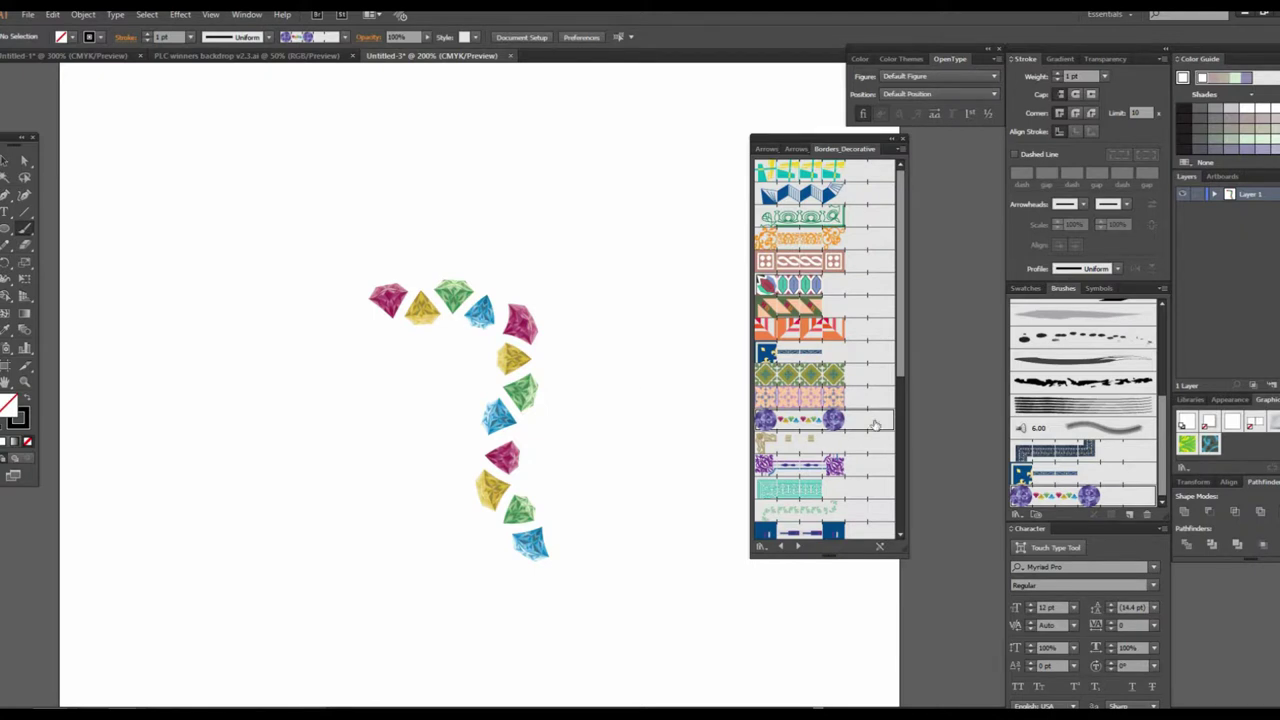
{"action": "scroll", "coordinate": [873, 430], "scroll_direction": "down", "scroll_amount": 5}
{"action": "left_click", "coordinate": [820, 468]}
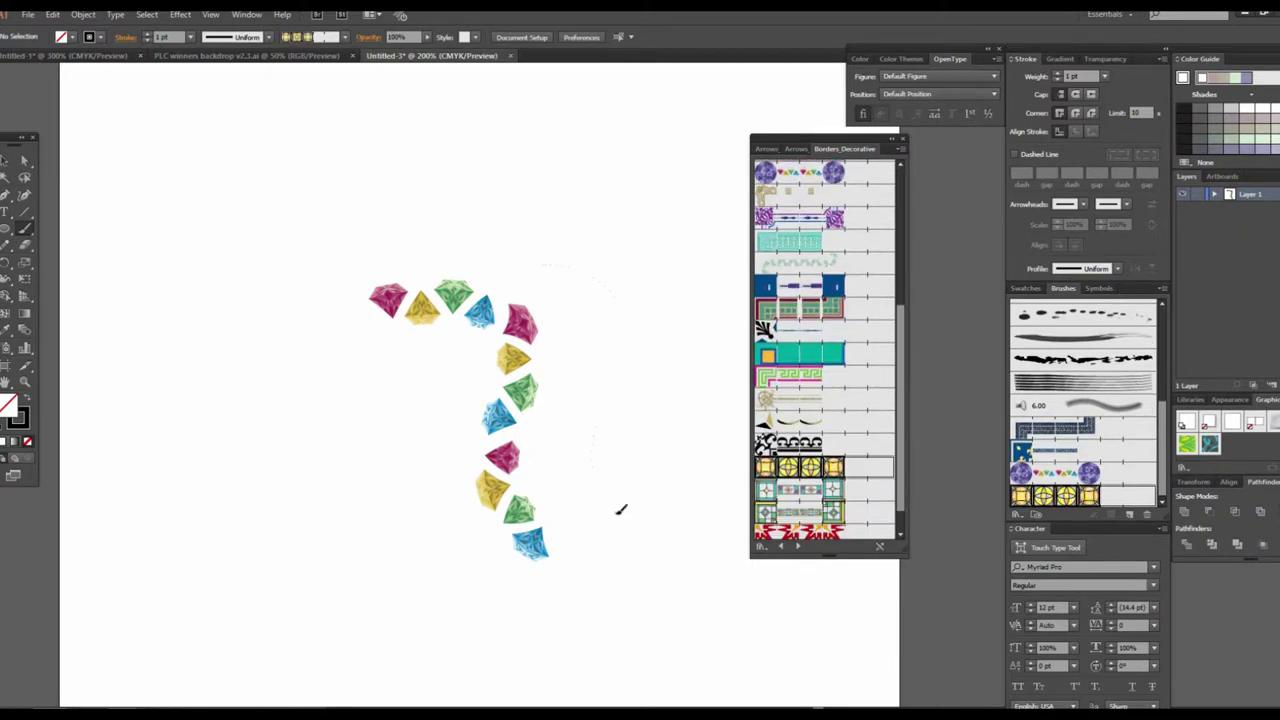
{"action": "left_click_drag", "start_coordinate": [620, 510], "coordinate": [619, 521]}
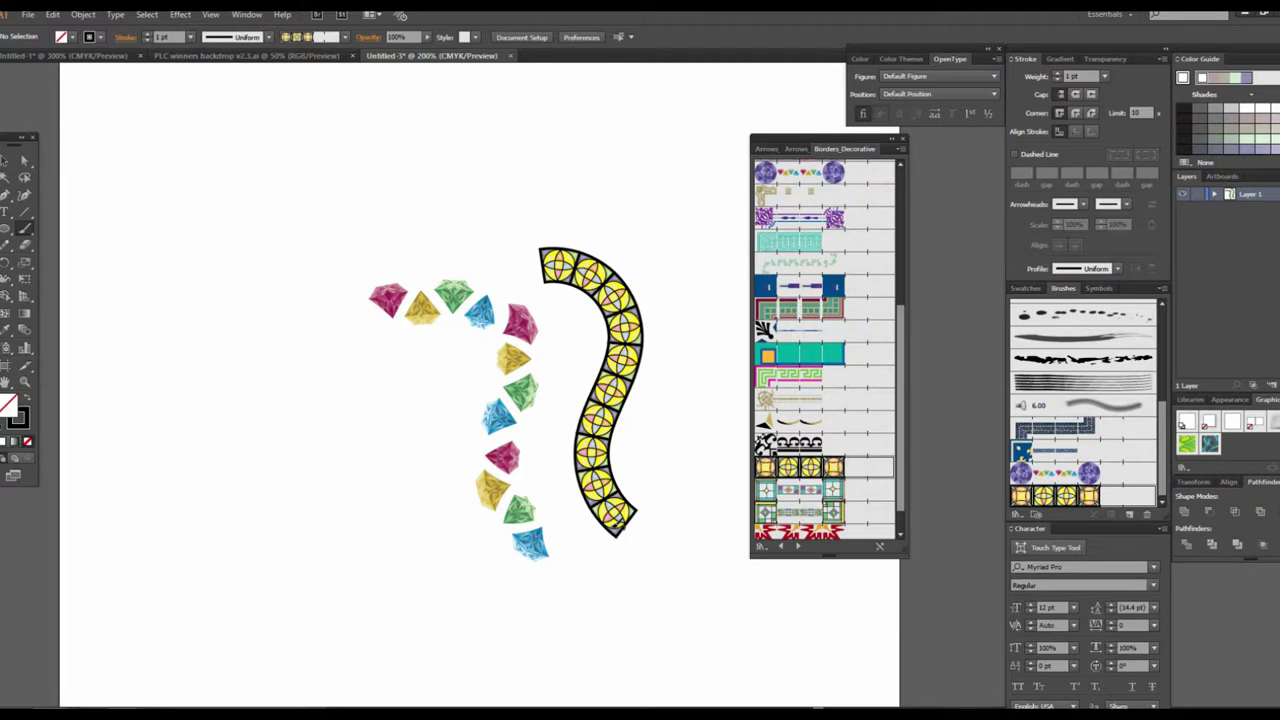
{"action": "scroll", "coordinate": [857, 362], "scroll_direction": "down", "scroll_amount": 1}
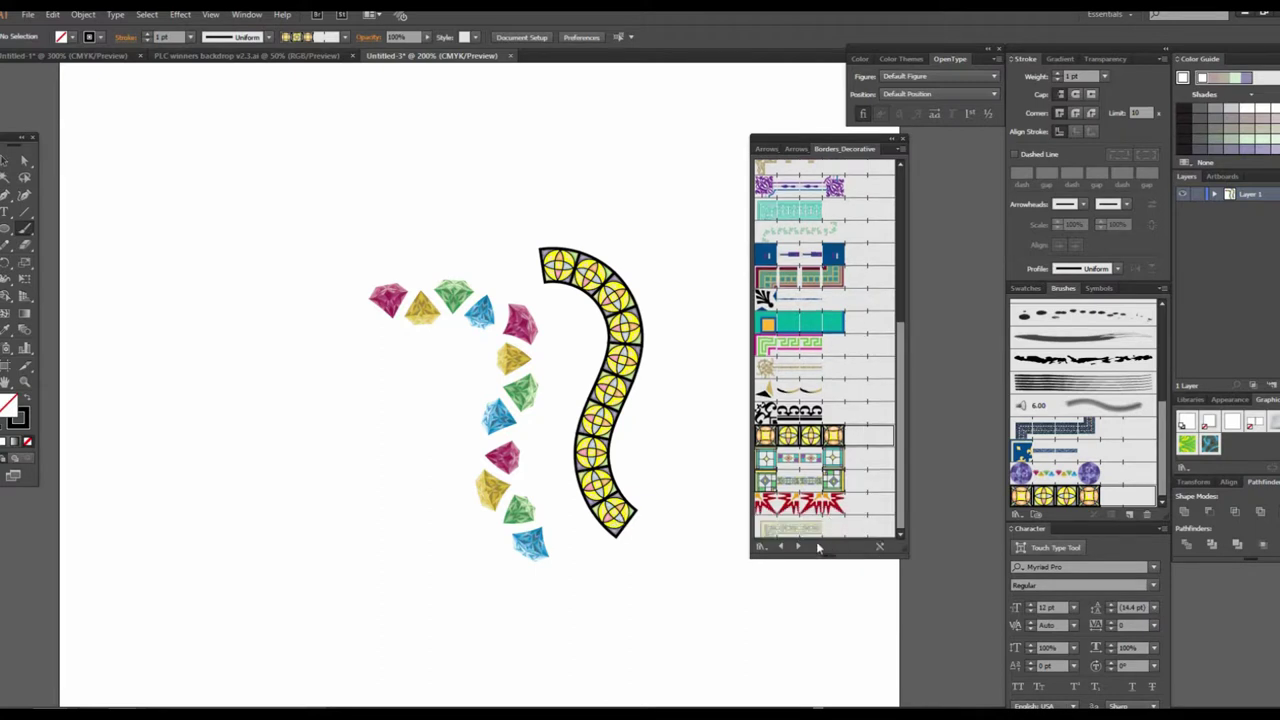
Step: Load Borders_Frames, paint brown wood frame strokes, and undo the wood and yellow tile strokes
{"action": "left_click", "coordinate": [798, 546]}
{"action": "left_click", "coordinate": [818, 236]}
{"action": "left_click_drag", "start_coordinate": [576, 112], "coordinate": [655, 328]}
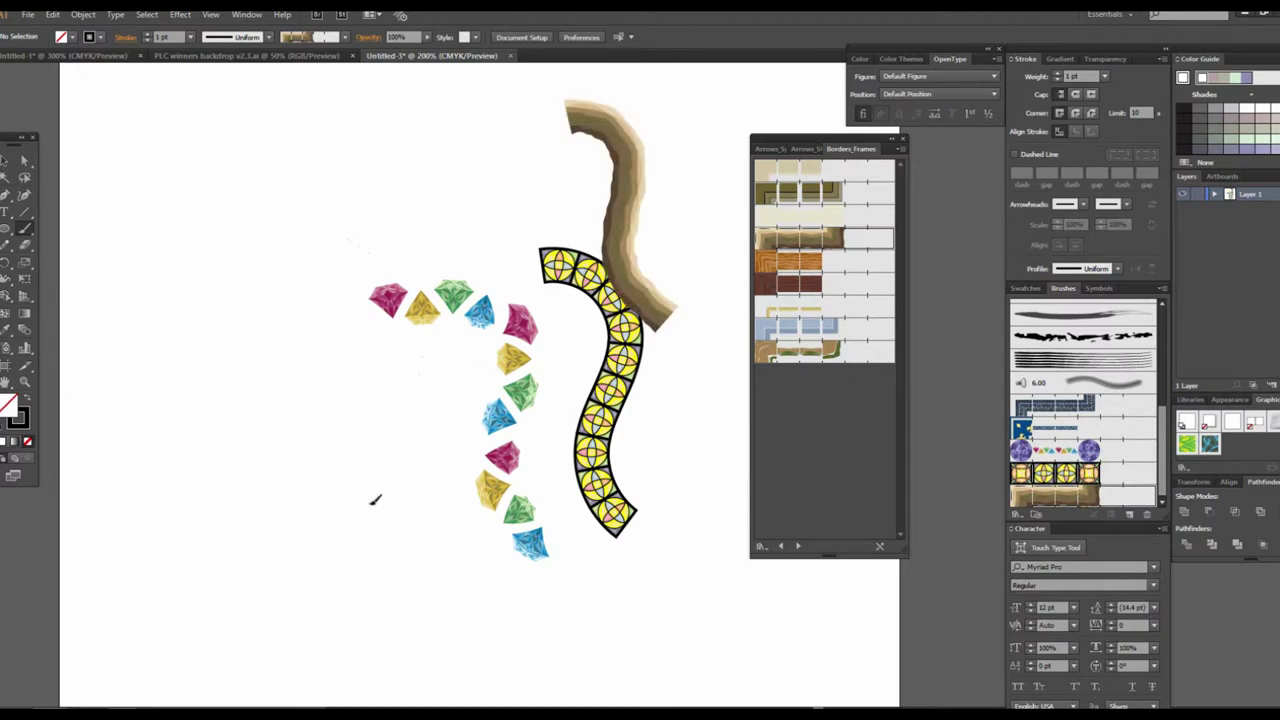
{"action": "left_click_drag", "start_coordinate": [374, 500], "coordinate": [470, 598]}
{"action": "key", "text": "ctrl+z"}
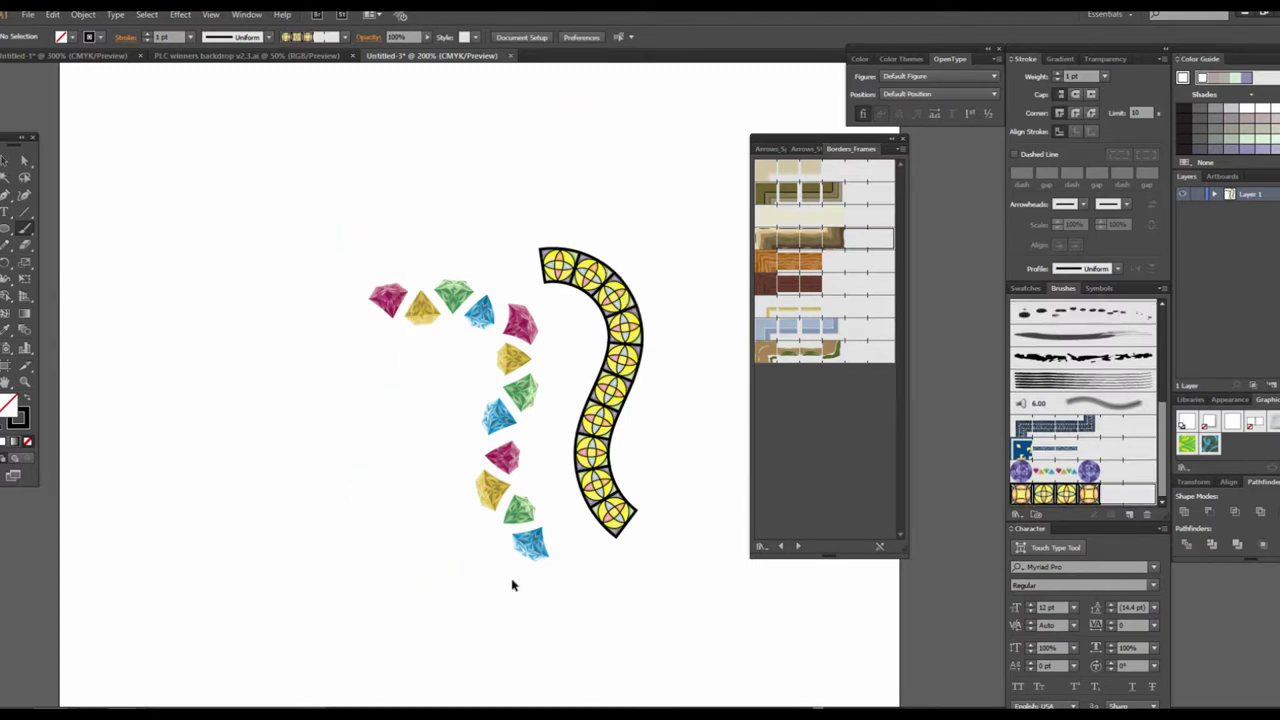
{"action": "key", "text": "ctrl+z"}
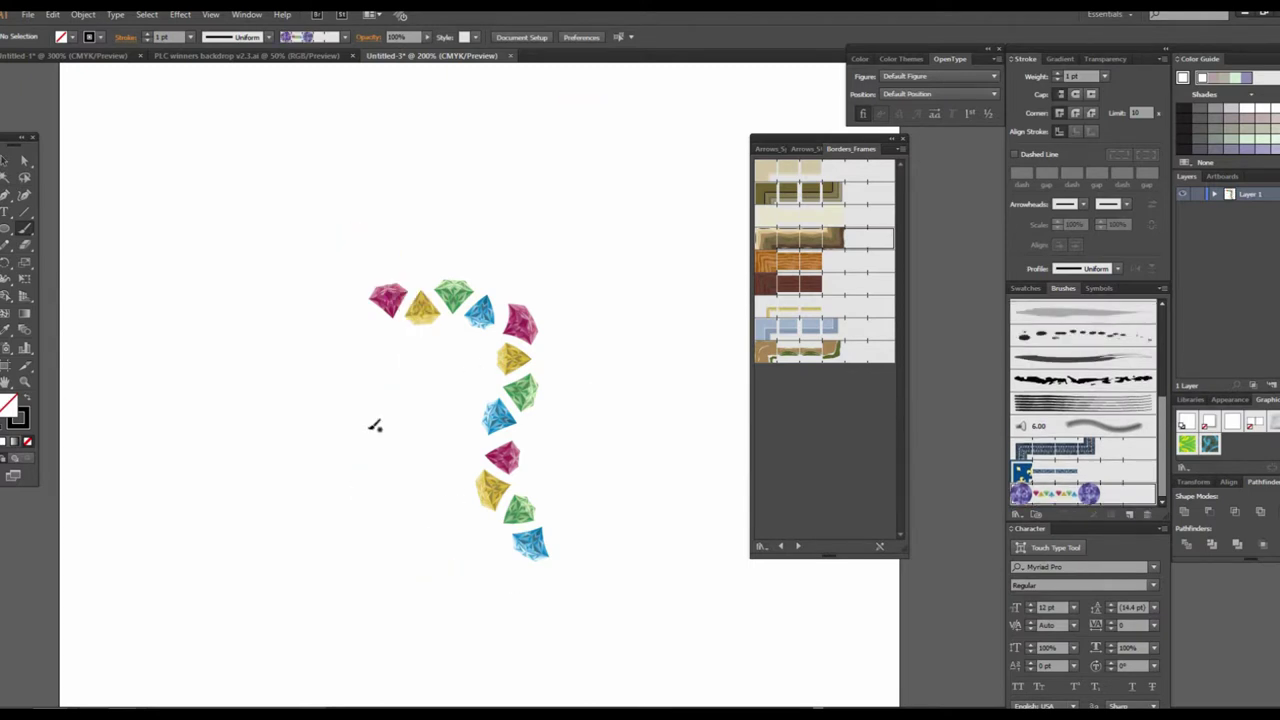
Step: Select and delete the remaining gem stroke to empty the artboard
{"action": "left_click", "coordinate": [6, 161]}
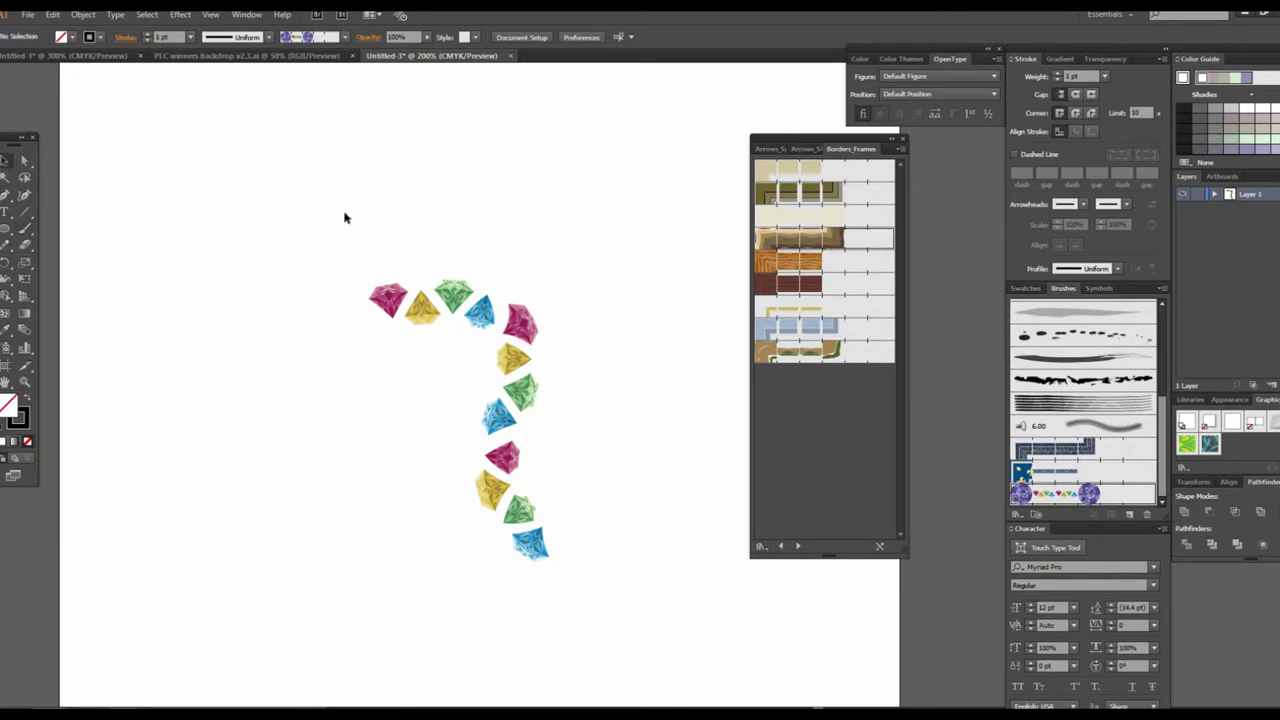
{"action": "left_click", "coordinate": [421, 301]}
{"action": "key", "text": "Delete"}
{"action": "left_click", "coordinate": [6, 230]}
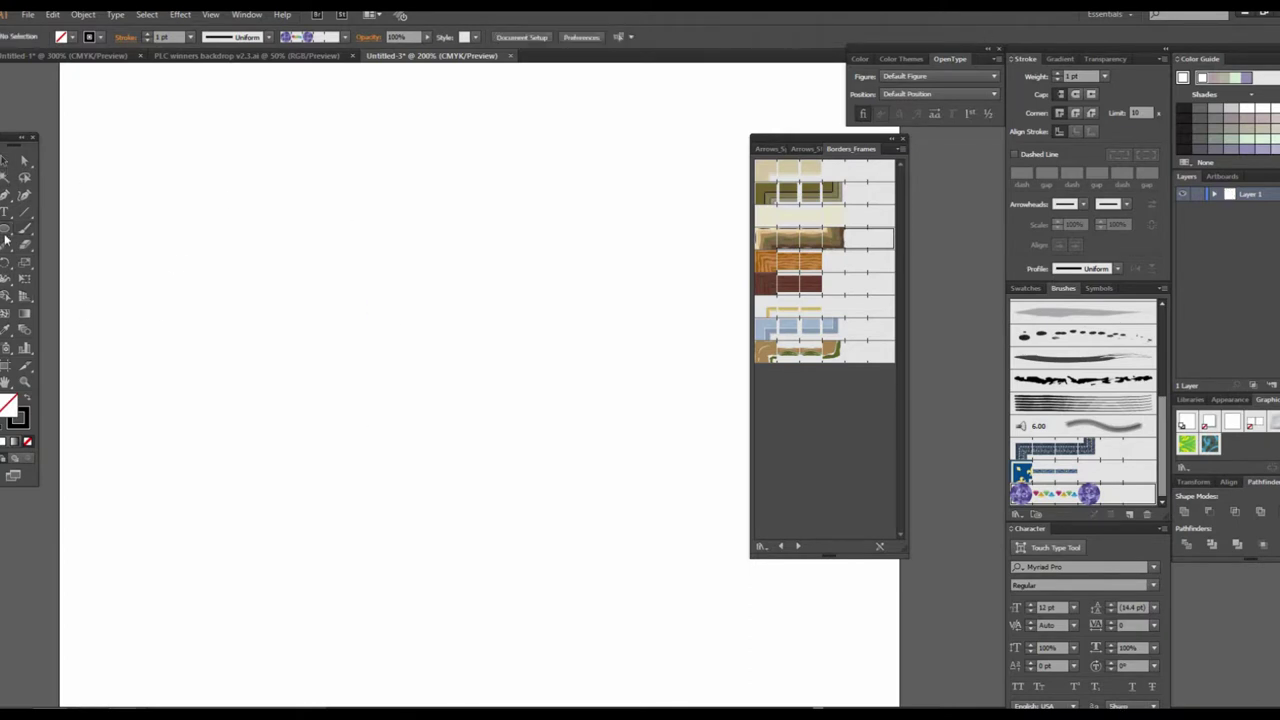
Step: Draw a circle, try the olive frame brush on it, then delete it
{"action": "mouse_move", "coordinate": [331, 160]}
{"action": "left_mouse_down"}
{"action": "mouse_move", "coordinate": [610, 477]}
{"action": "mouse_move", "coordinate": [517, 406]}
{"action": "left_mouse_up"}
{"action": "left_click", "coordinate": [4, 160]}
{"action": "left_click", "coordinate": [810, 191]}
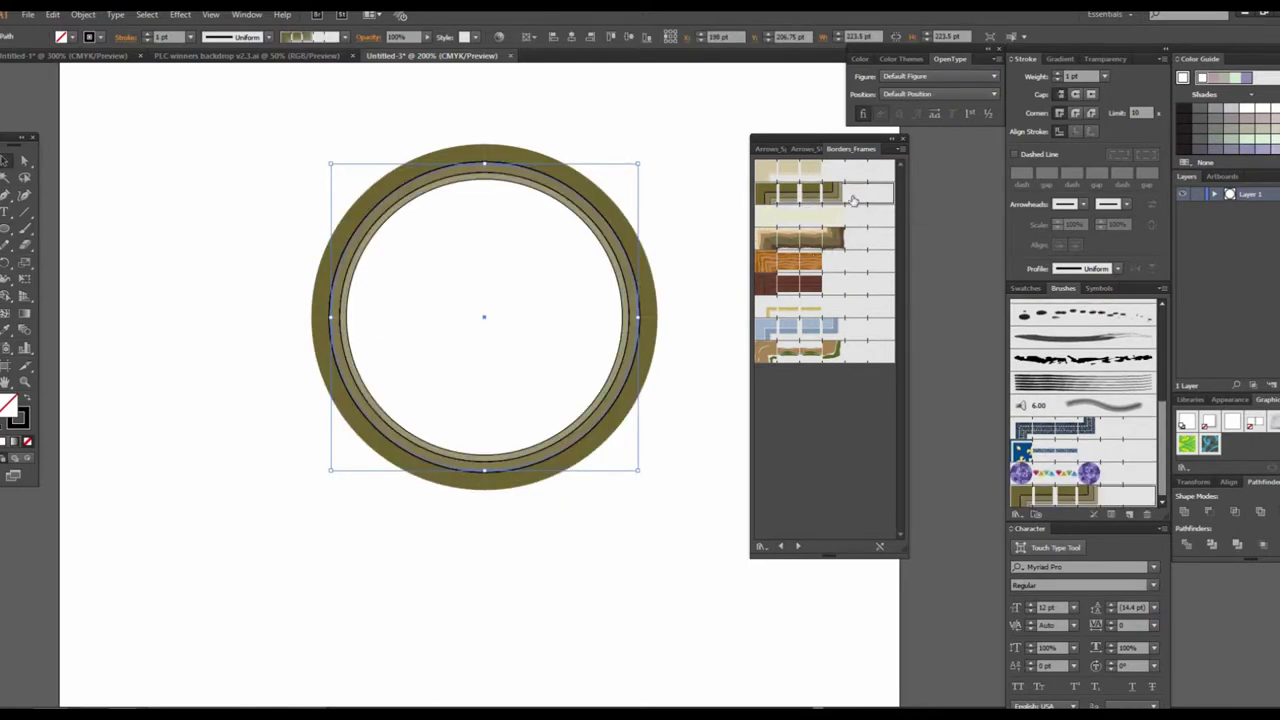
{"action": "left_click", "coordinate": [814, 148]}
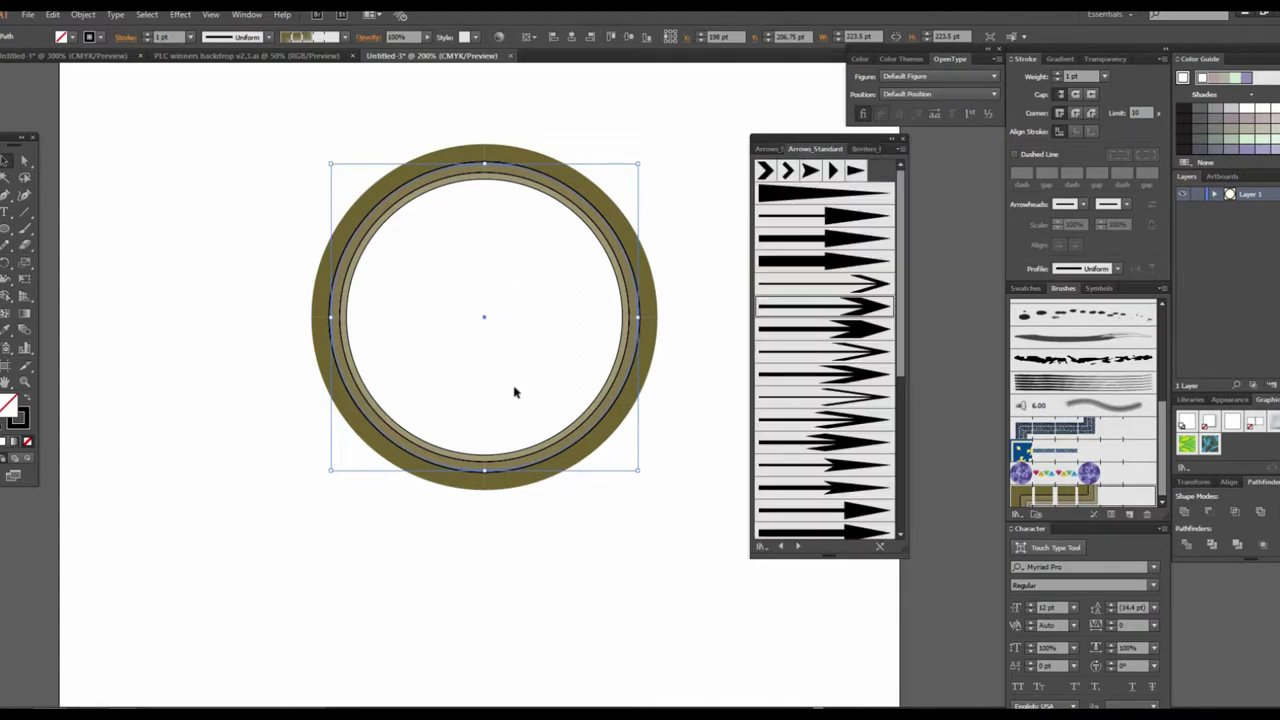
{"action": "key", "text": "Delete"}
{"action": "key", "text": "l"}
Step: Draw a new circle and a square to its left
{"action": "left_click_drag", "start_coordinate": [311, 209], "coordinate": [491, 389]}
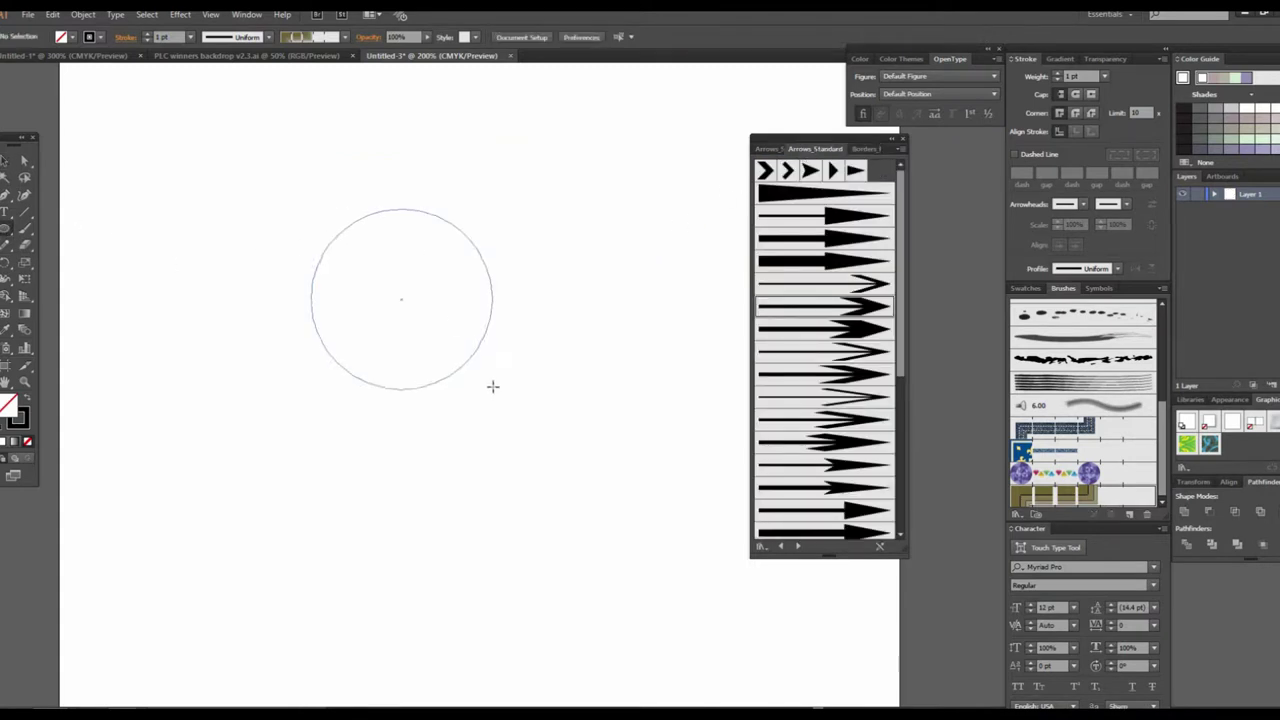
{"action": "left_click", "coordinate": [5, 232]}
{"action": "left_click", "coordinate": [70, 228]}
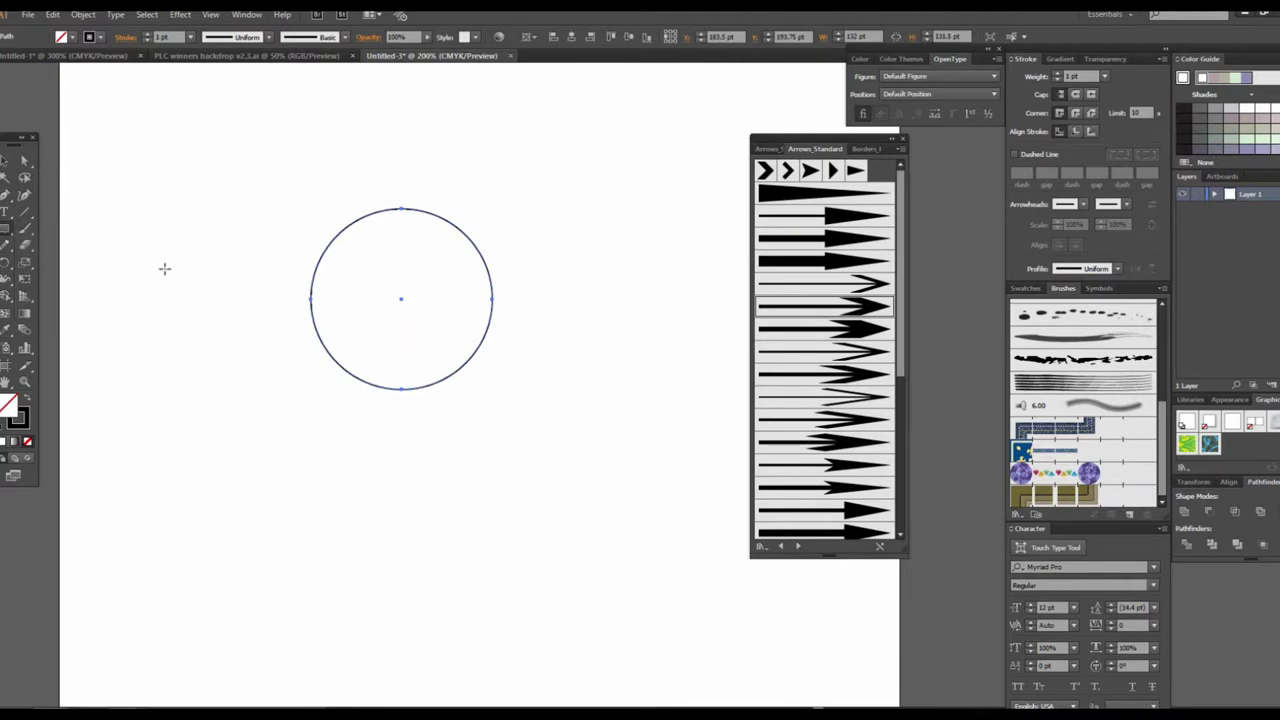
{"action": "left_click_drag", "start_coordinate": [116, 229], "coordinate": [274, 387]}
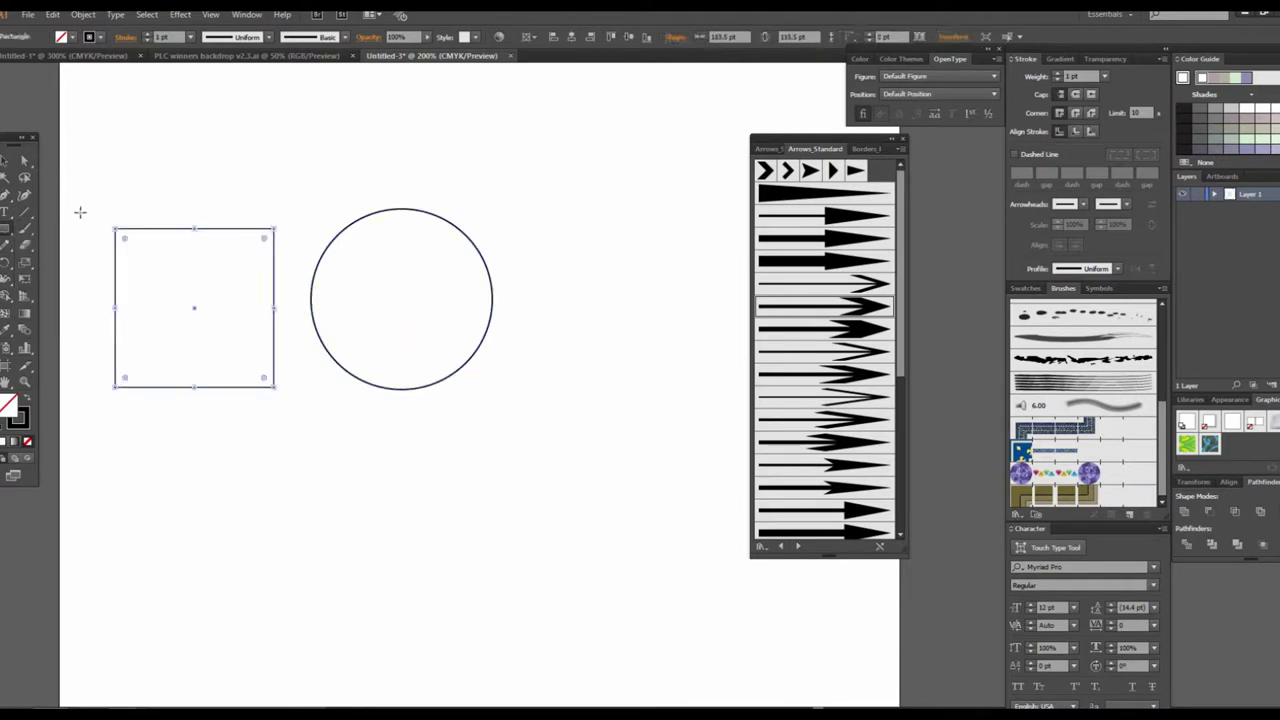
{"action": "key", "text": "v"}
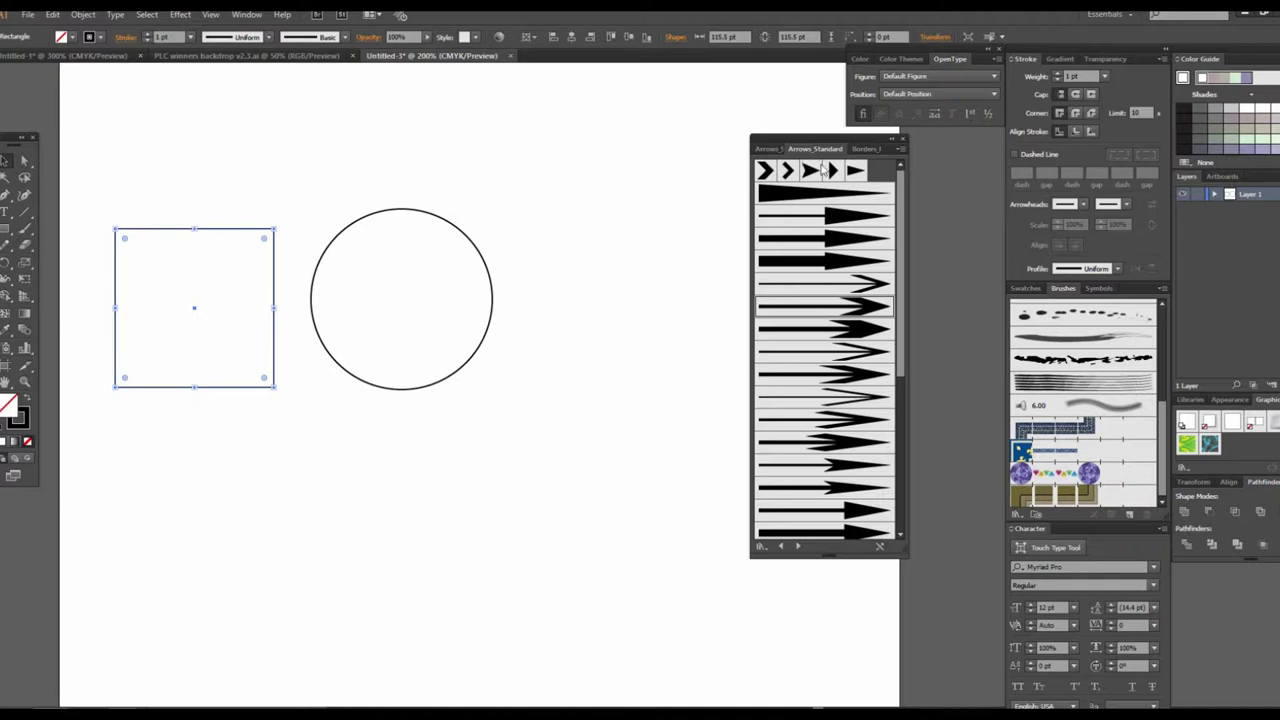
Step: Give the square a peach-and-lilac floral border from Borders_Decorative
{"action": "left_click", "coordinate": [824, 192]}
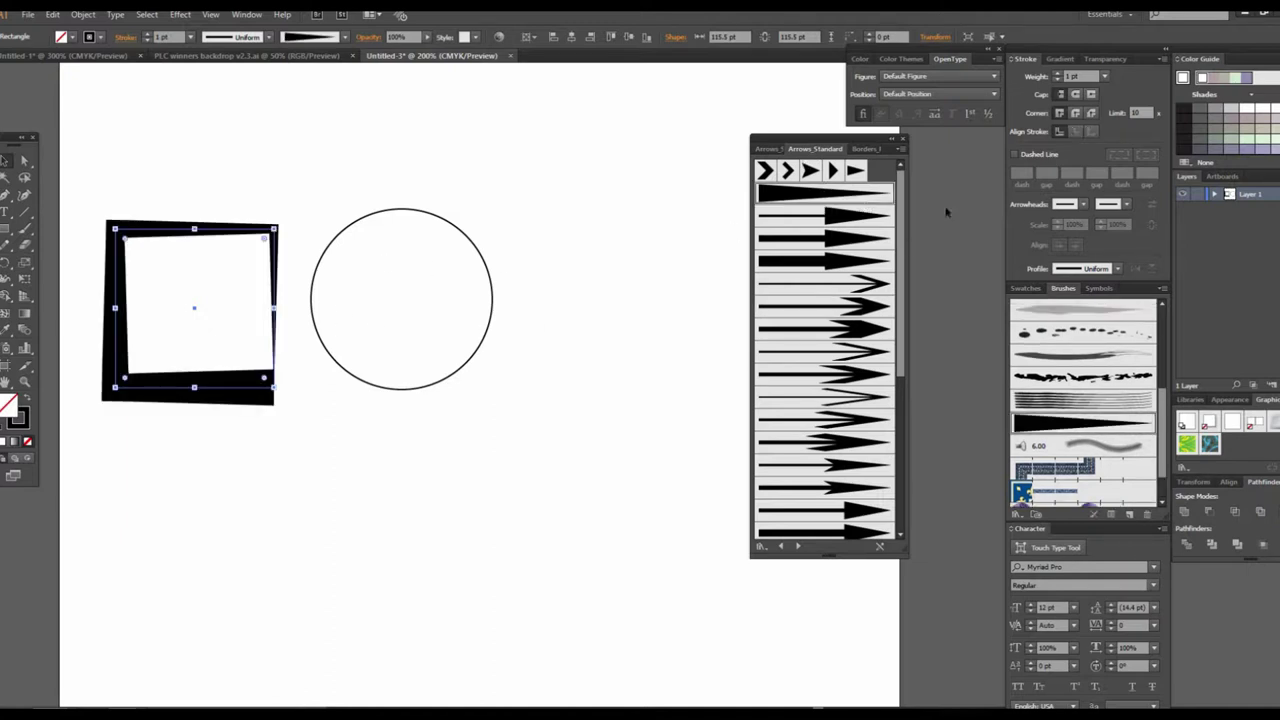
{"action": "left_click", "coordinate": [862, 149]}
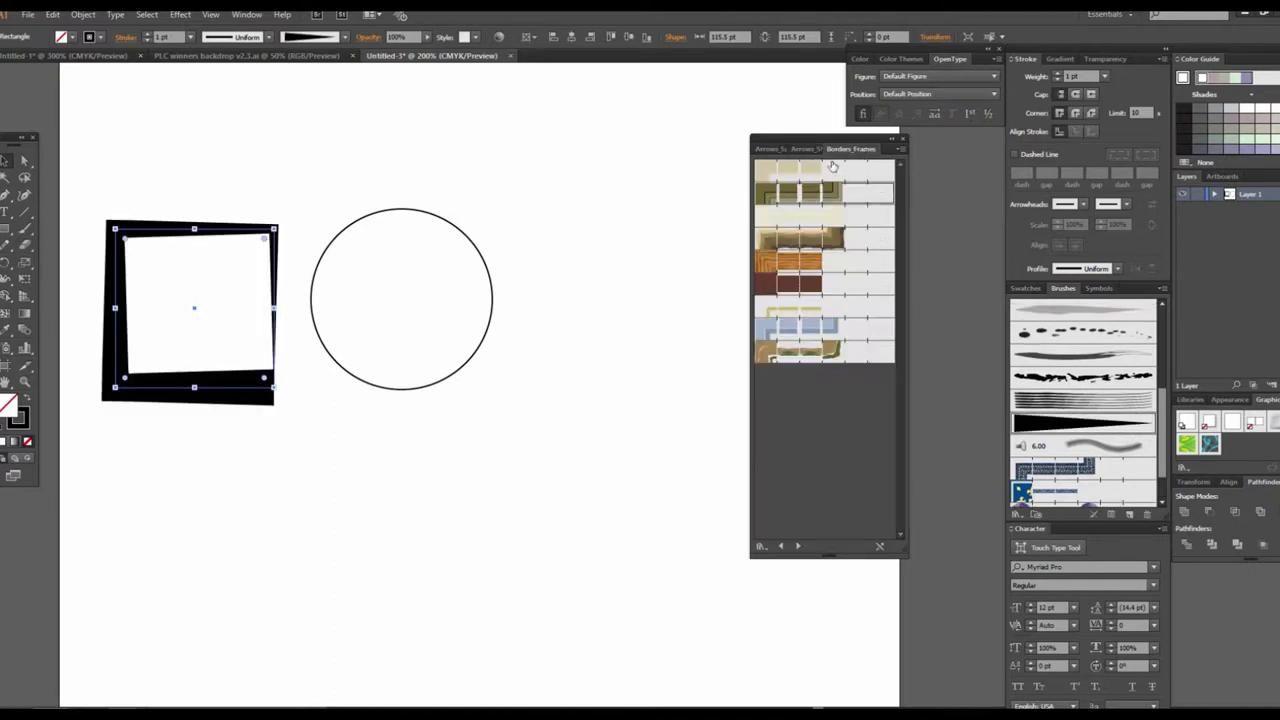
{"action": "left_click", "coordinate": [781, 546]}
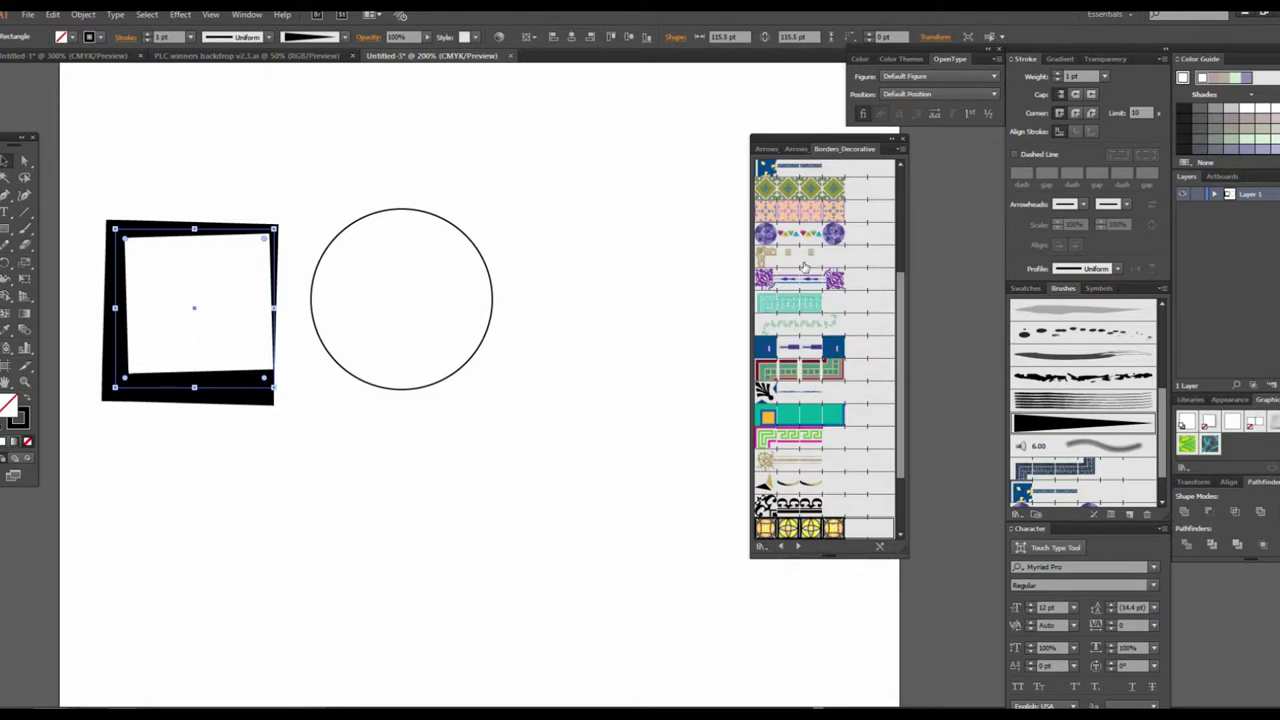
{"action": "left_click", "coordinate": [799, 215]}
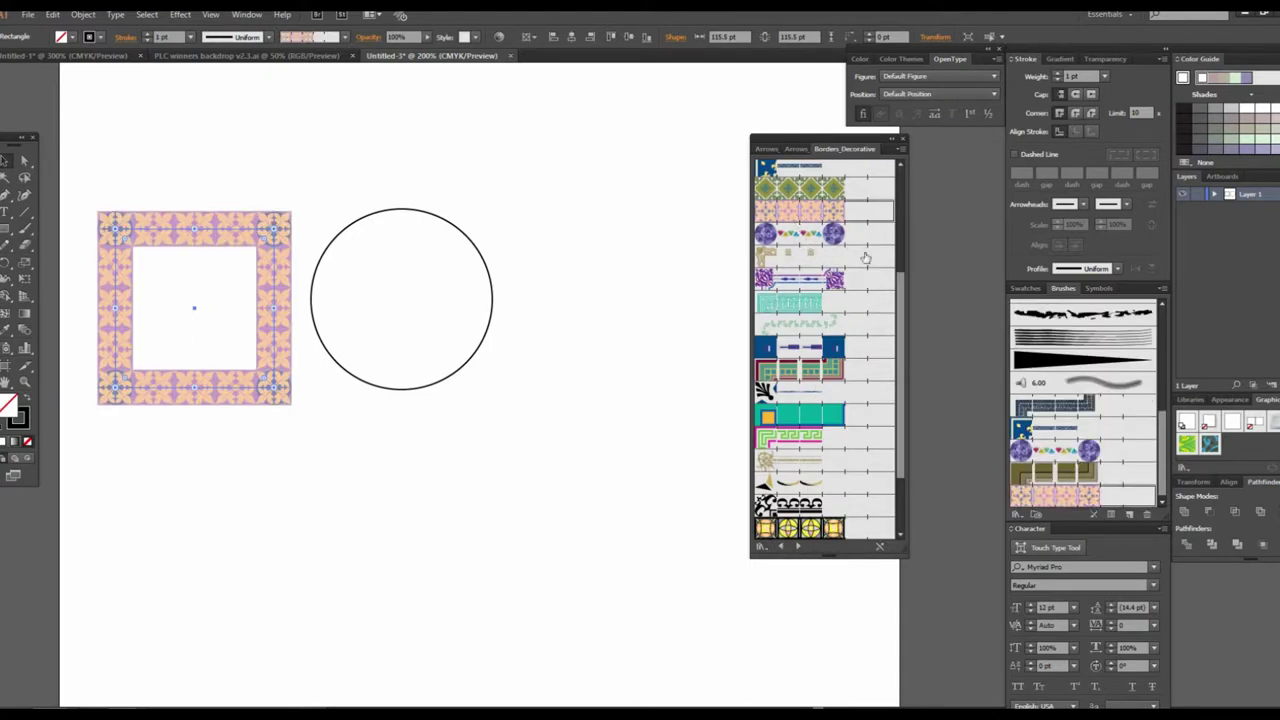
Step: Give the circle a purple-and-blue beaded border, inspect it, then delete both shapes
{"action": "left_click", "coordinate": [493, 296]}
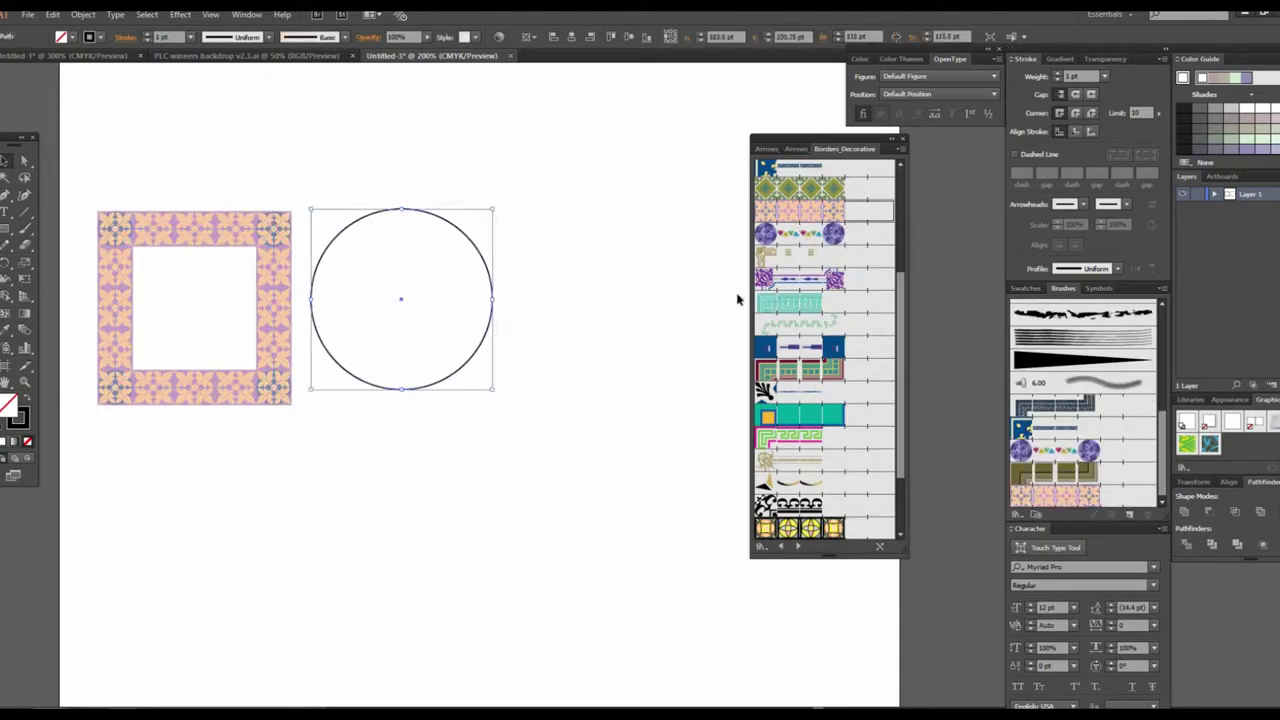
{"action": "left_click", "coordinate": [776, 282]}
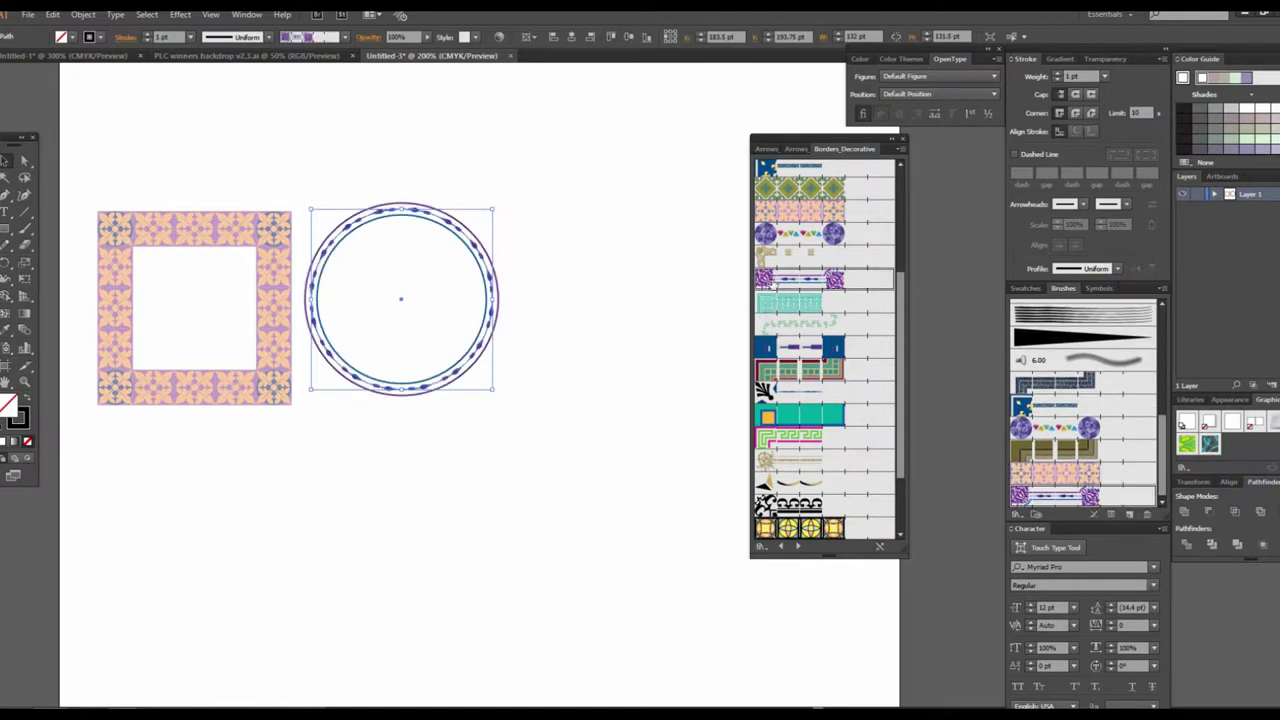
{"action": "left_click", "coordinate": [503, 466]}
{"action": "key", "text": "ctrl+plus"}
{"action": "key", "text": "ctrl+plus"}
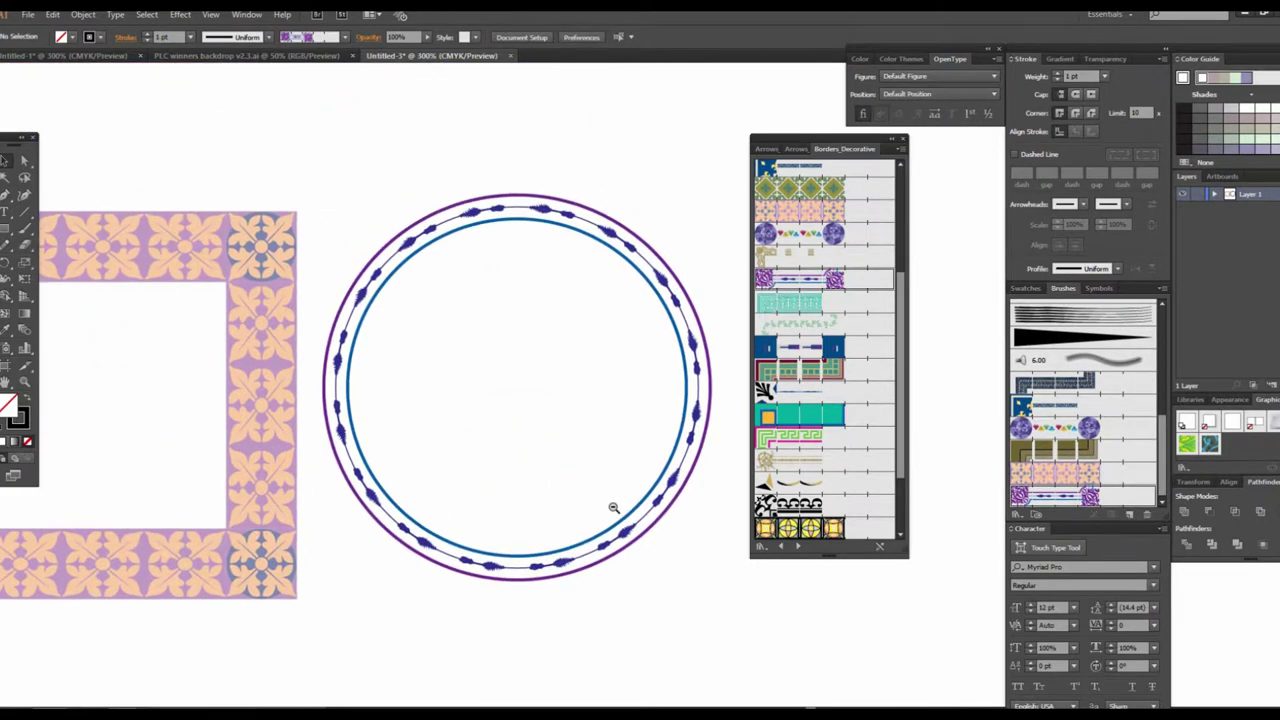
{"action": "key", "text": "ctrl+minus"}
{"action": "left_click_drag", "start_coordinate": [611, 509], "coordinate": [446, 580]}
{"action": "left_click_drag", "start_coordinate": [176, 170], "coordinate": [600, 478]}
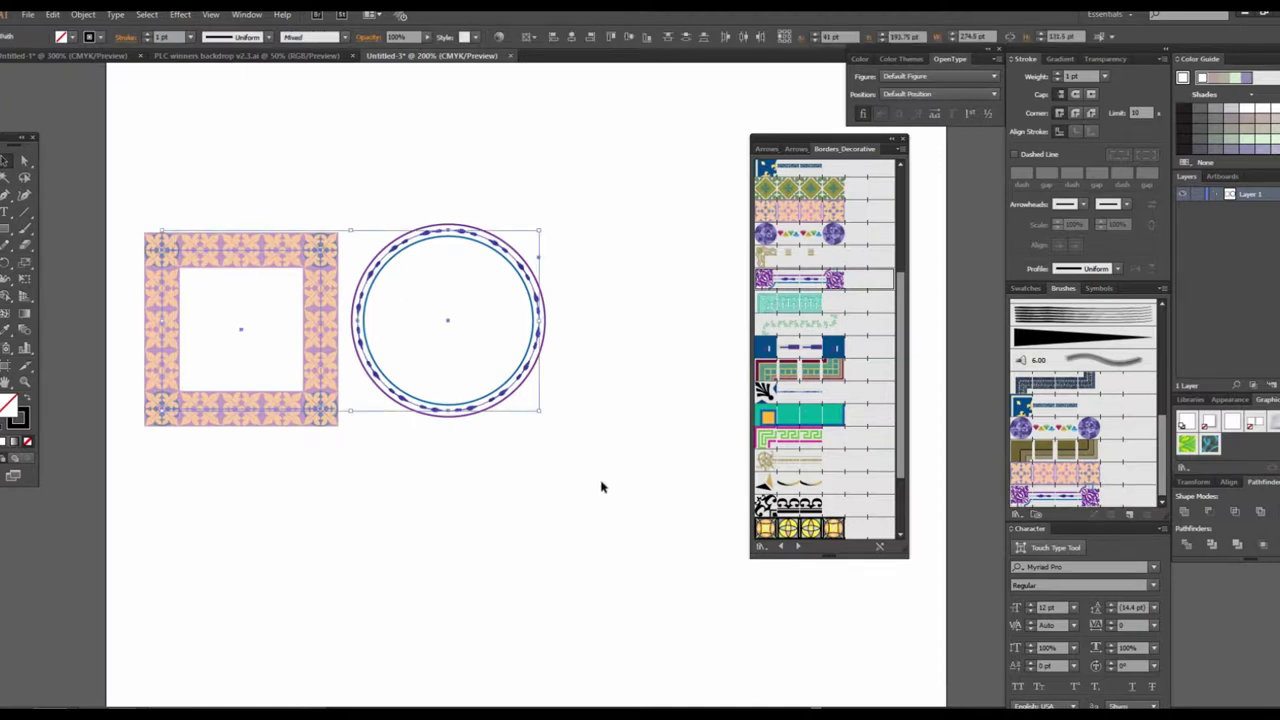
{"action": "key", "text": "Delete"}
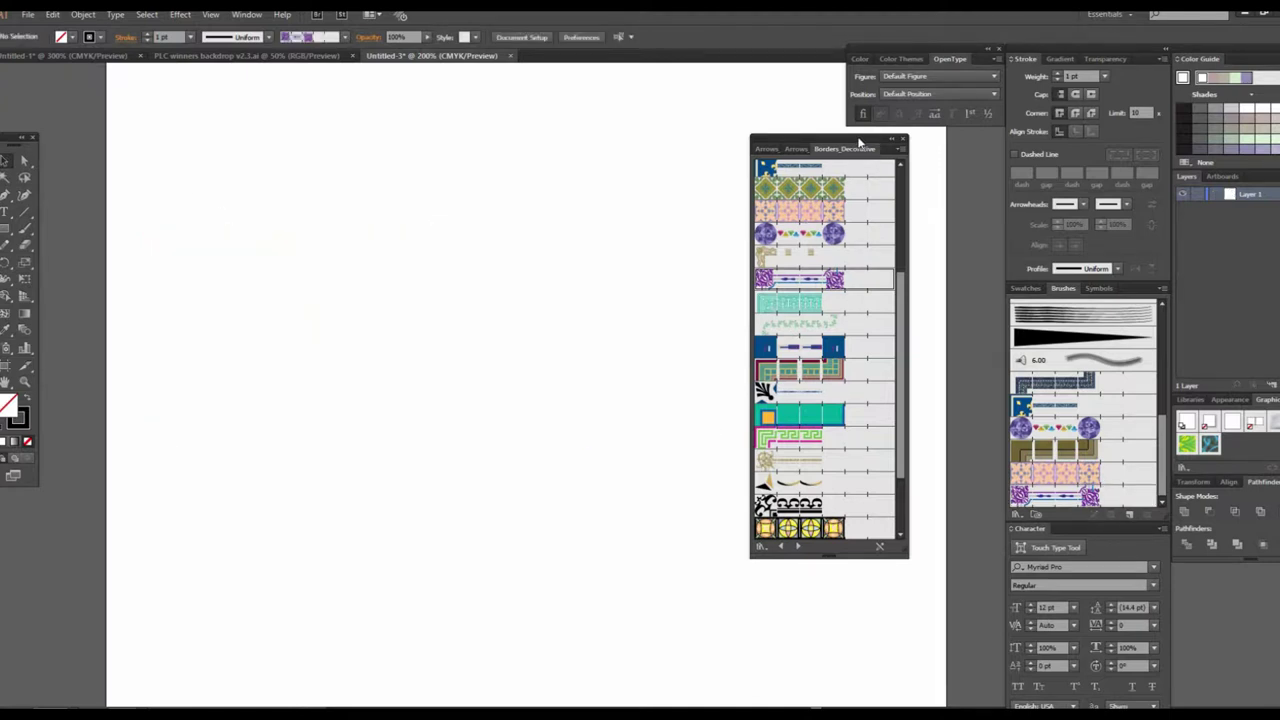
Step: Reposition the decorative border library panel, briefly checking the Brushes panel menu
{"action": "left_click_drag", "start_coordinate": [858, 142], "coordinate": [780, 150]}
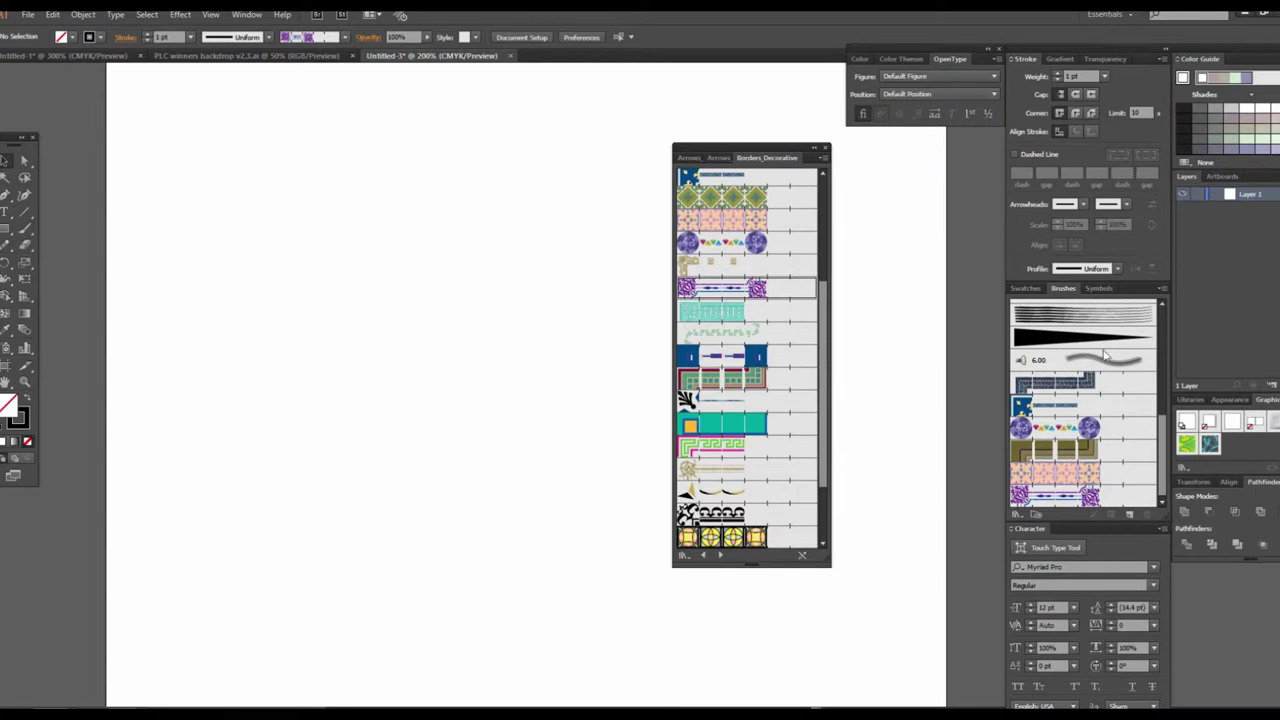
{"action": "scroll", "coordinate": [1105, 356], "scroll_direction": "up", "scroll_amount": 5}
{"action": "scroll", "coordinate": [1118, 380], "scroll_direction": "down", "scroll_amount": 5}
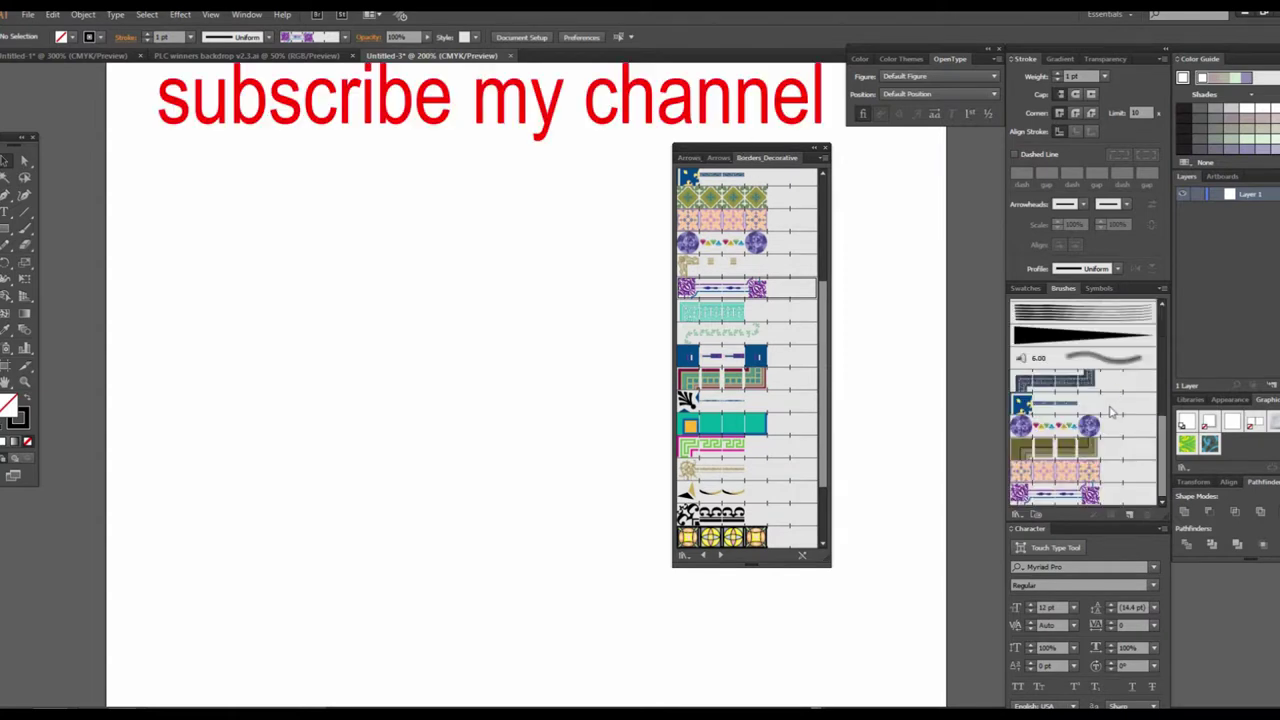
{"action": "scroll", "coordinate": [1110, 405], "scroll_direction": "up", "scroll_amount": 5}
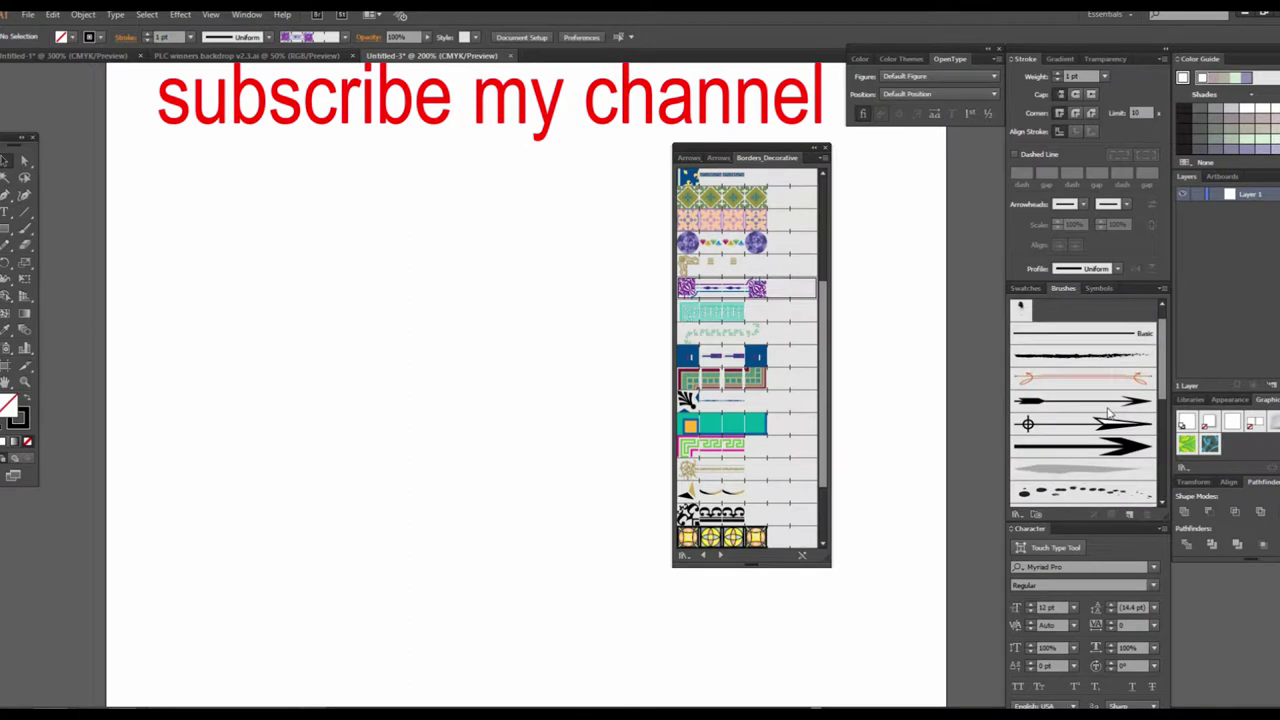
{"action": "left_click", "coordinate": [1161, 290]}
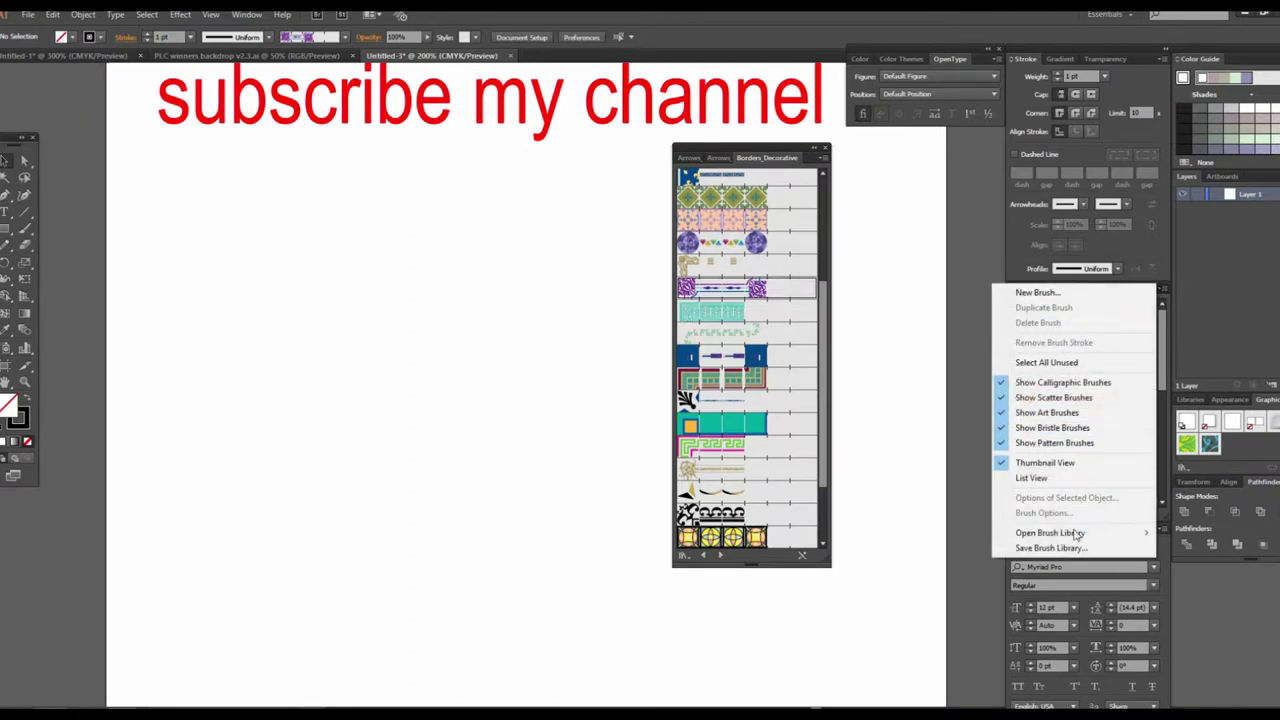
{"action": "mouse_move", "coordinate": [1050, 533]}
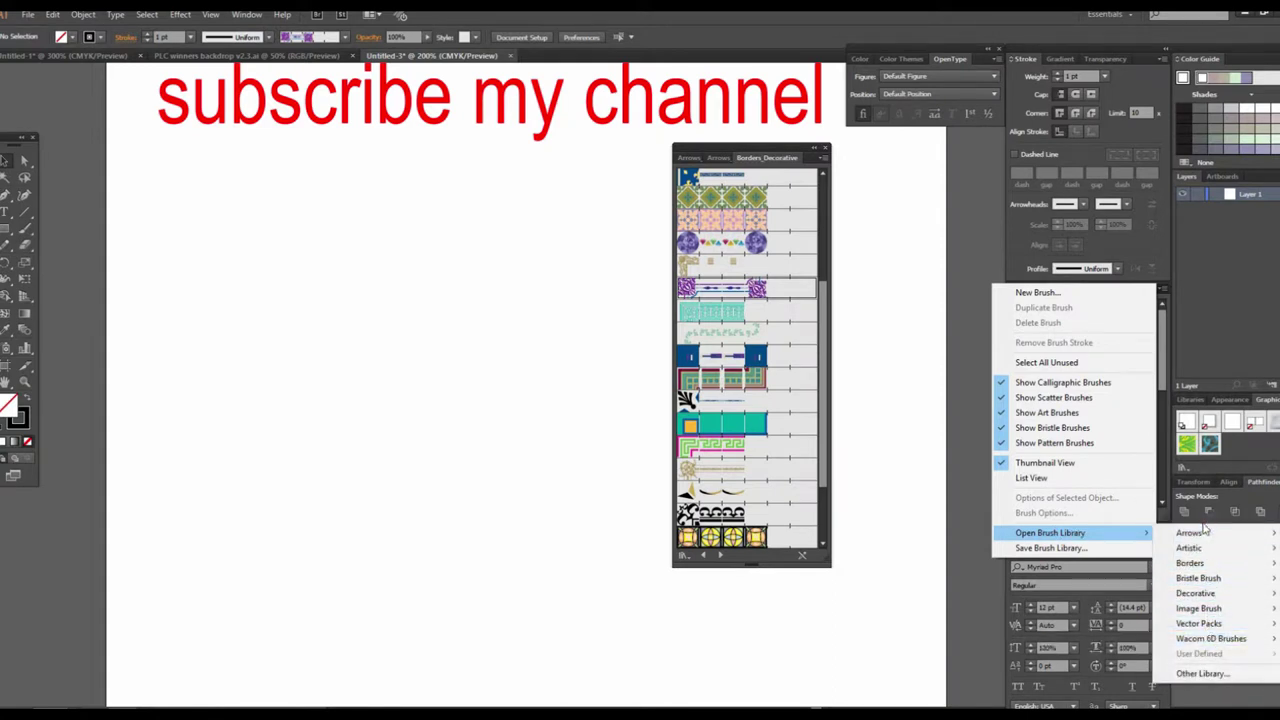
{"action": "left_click", "coordinate": [963, 352]}
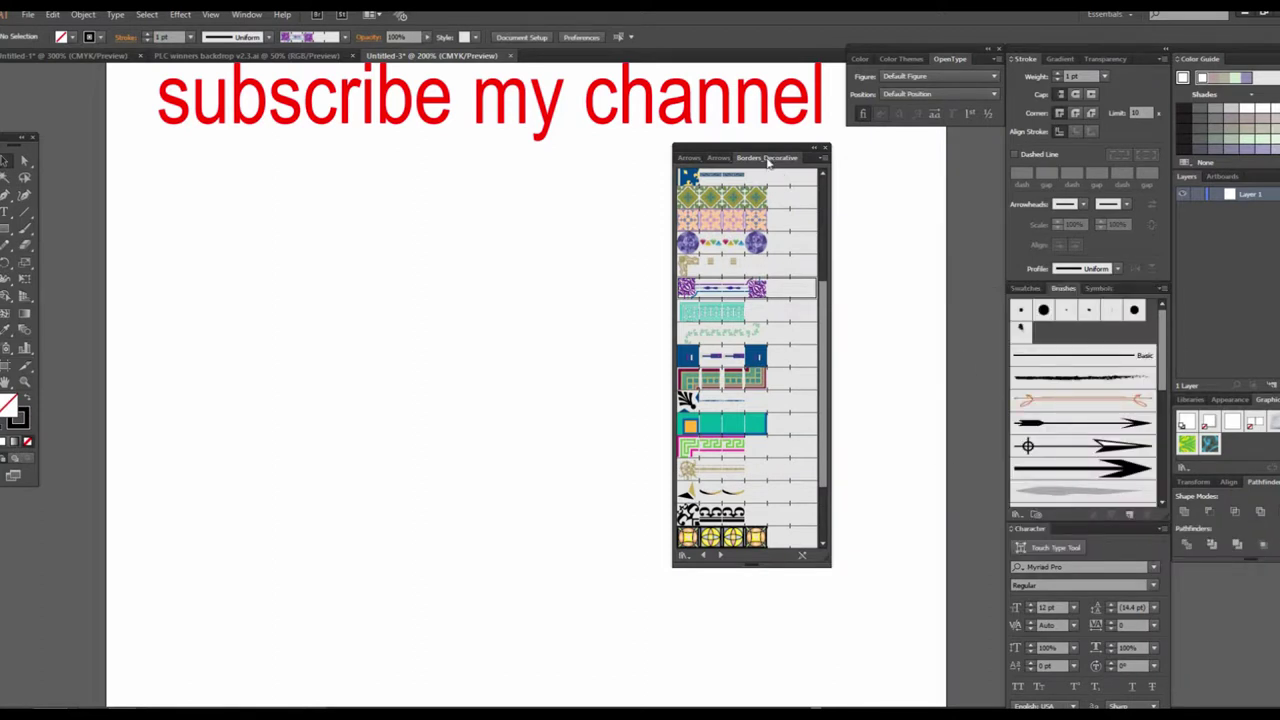
{"action": "mouse_move", "coordinate": [757, 153]}
{"action": "left_mouse_down"}
{"action": "mouse_move", "coordinate": [899, 160]}
{"action": "mouse_move", "coordinate": [946, 195]}
{"action": "left_mouse_up"}
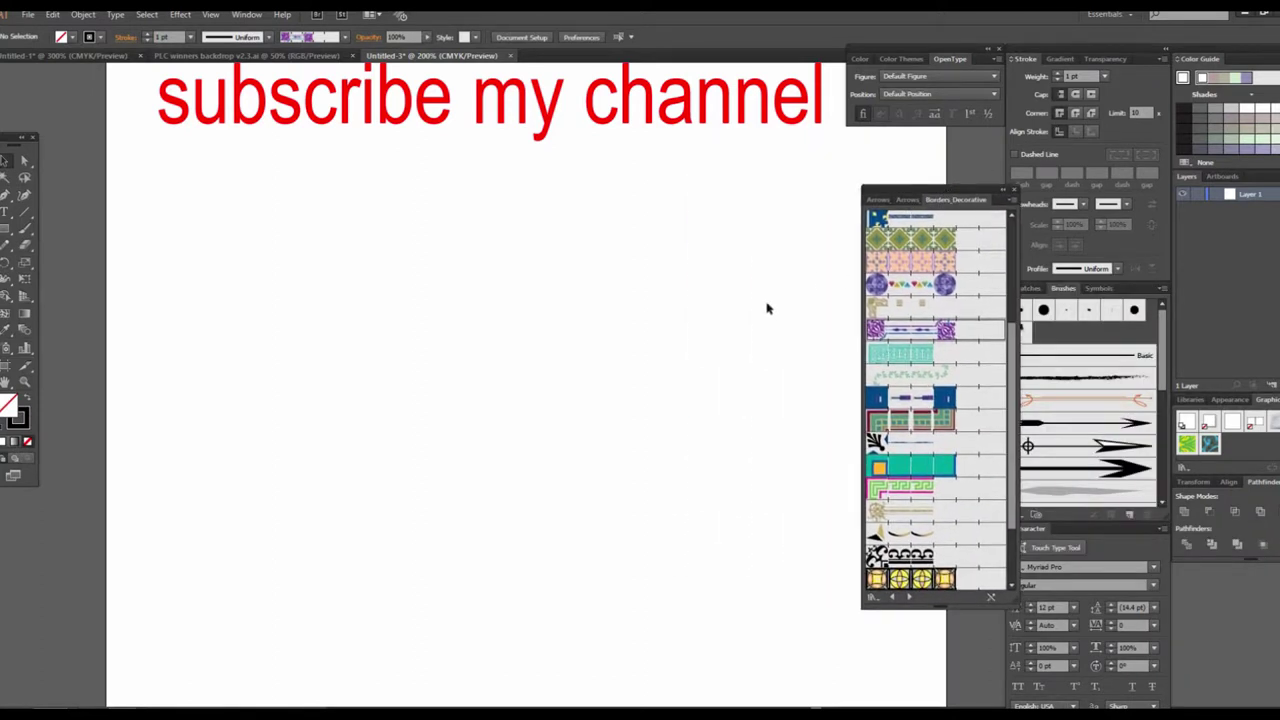
Step: Zoom the artboard out to 150% and start a new Calligraphic brush
{"action": "left_click_drag", "start_coordinate": [662, 461], "coordinate": [523, 466]}
{"action": "key", "text": "ctrl+minus"}
{"action": "key", "text": "ctrl+minus"}
{"action": "left_click", "coordinate": [626, 371]}
{"action": "left_click", "coordinate": [629, 371], "text": "alt"}
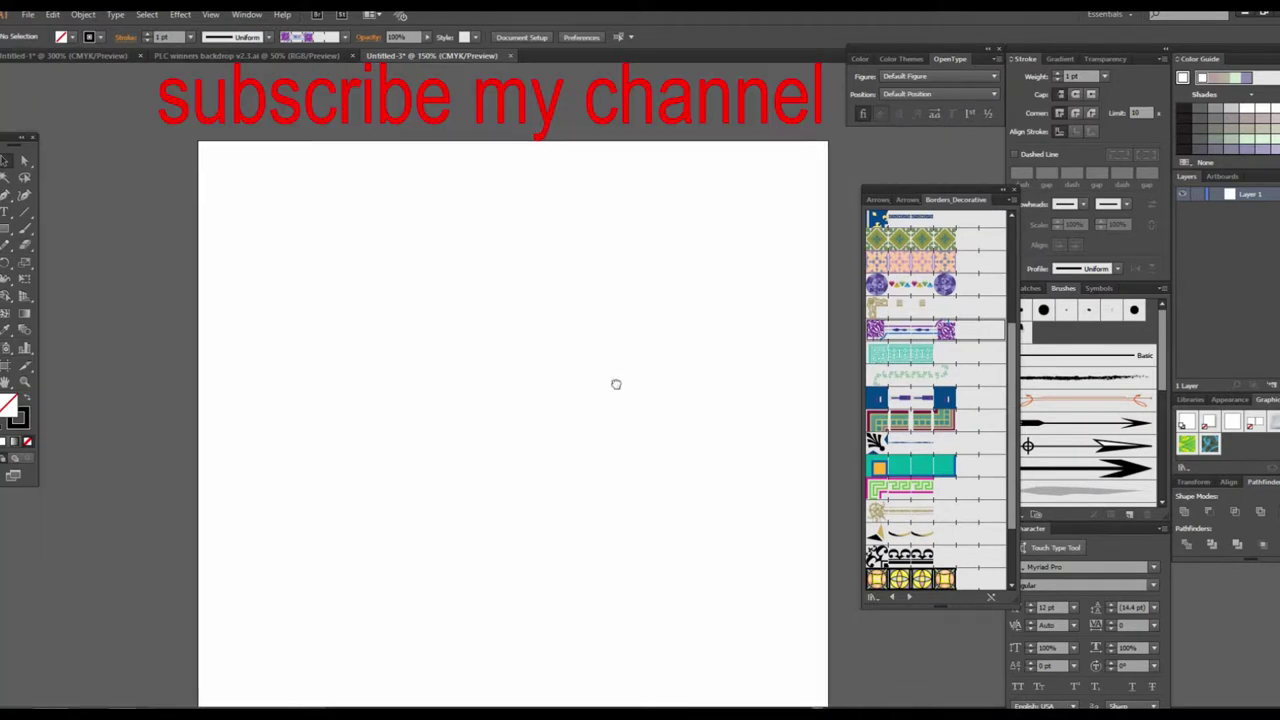
{"action": "left_click", "coordinate": [631, 380]}
{"action": "mouse_move", "coordinate": [626, 394]}
{"action": "left_mouse_down"}
{"action": "mouse_move", "coordinate": [669, 420]}
{"action": "mouse_move", "coordinate": [635, 352]}
{"action": "left_mouse_up"}
{"action": "left_click", "coordinate": [669, 420], "text": "alt"}
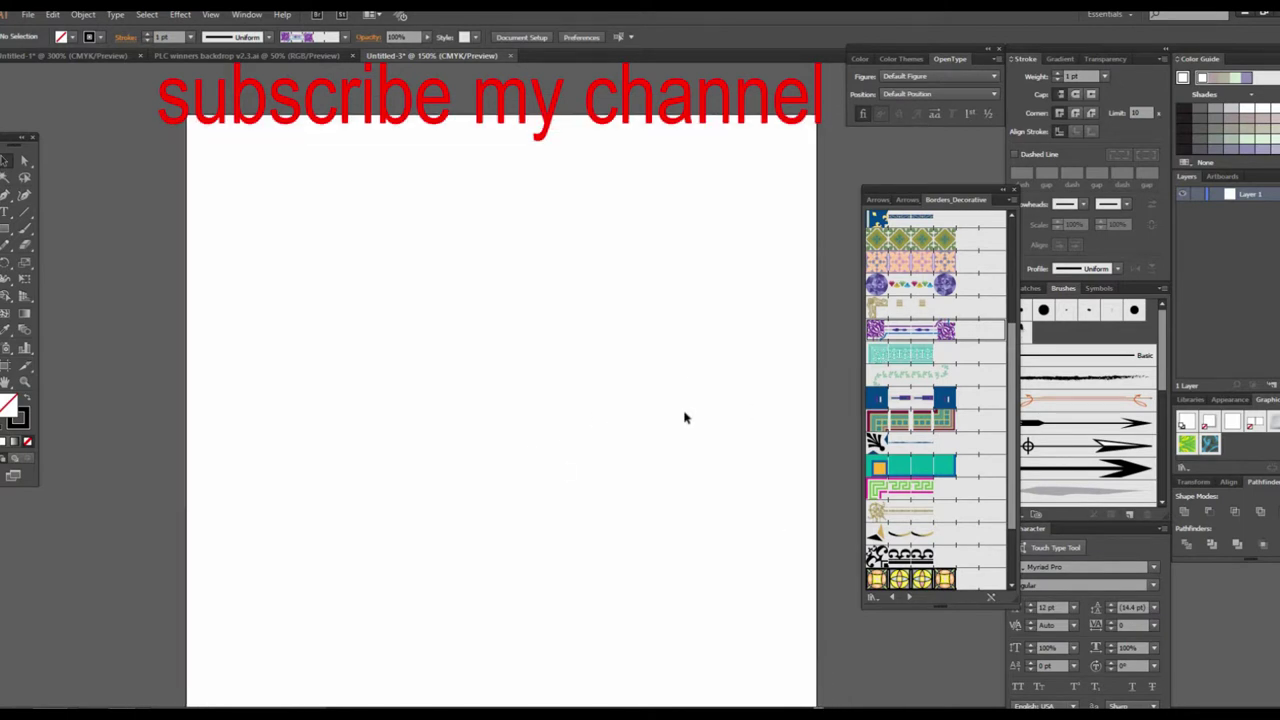
{"action": "scroll", "coordinate": [924, 315], "scroll_direction": "up", "scroll_amount": 5}
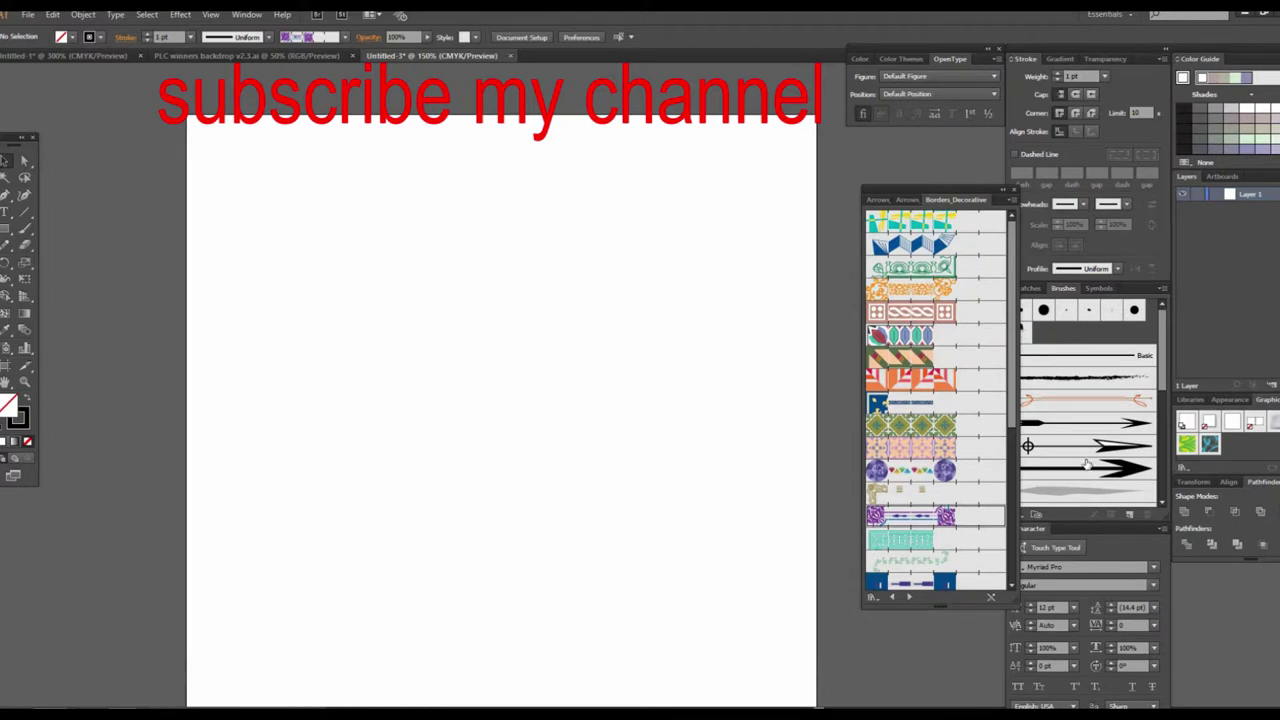
{"action": "scroll", "coordinate": [1093, 407], "scroll_direction": "down", "scroll_amount": 3}
{"action": "scroll", "coordinate": [1145, 403], "scroll_direction": "down", "scroll_amount": 3}
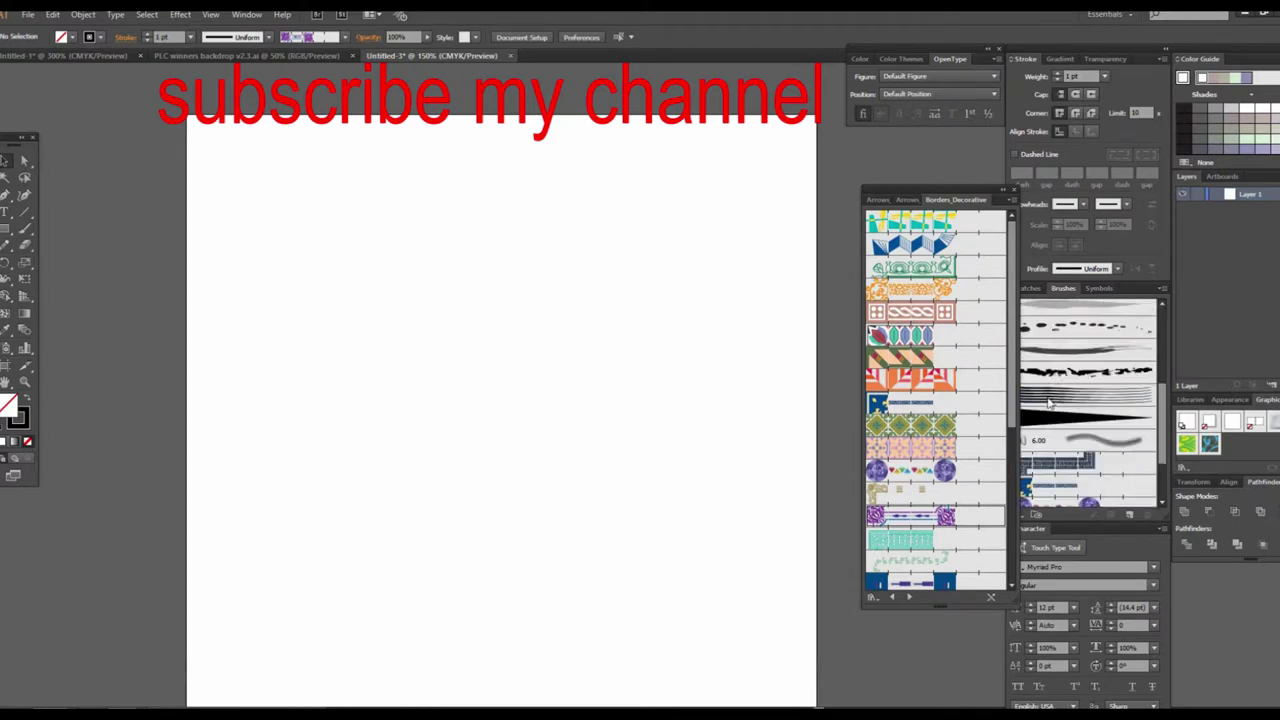
{"action": "scroll", "coordinate": [1120, 467], "scroll_direction": "up", "scroll_amount": 3}
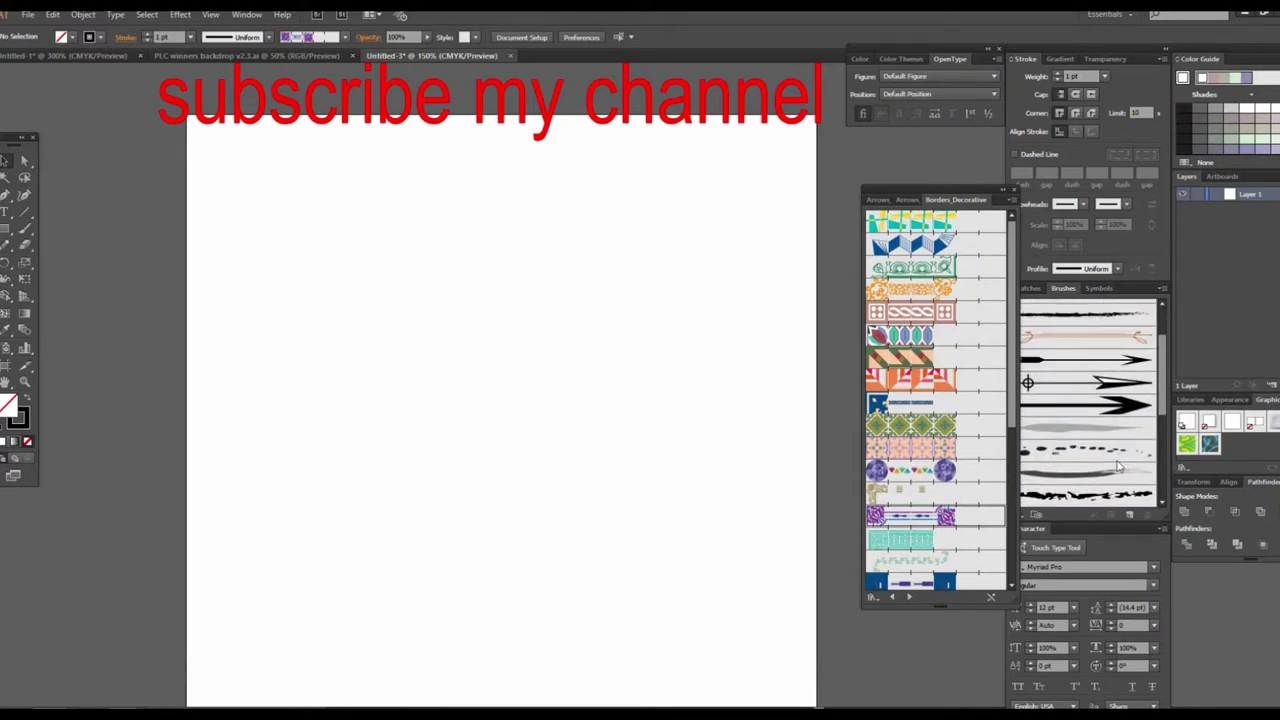
{"action": "left_click", "coordinate": [1130, 517]}
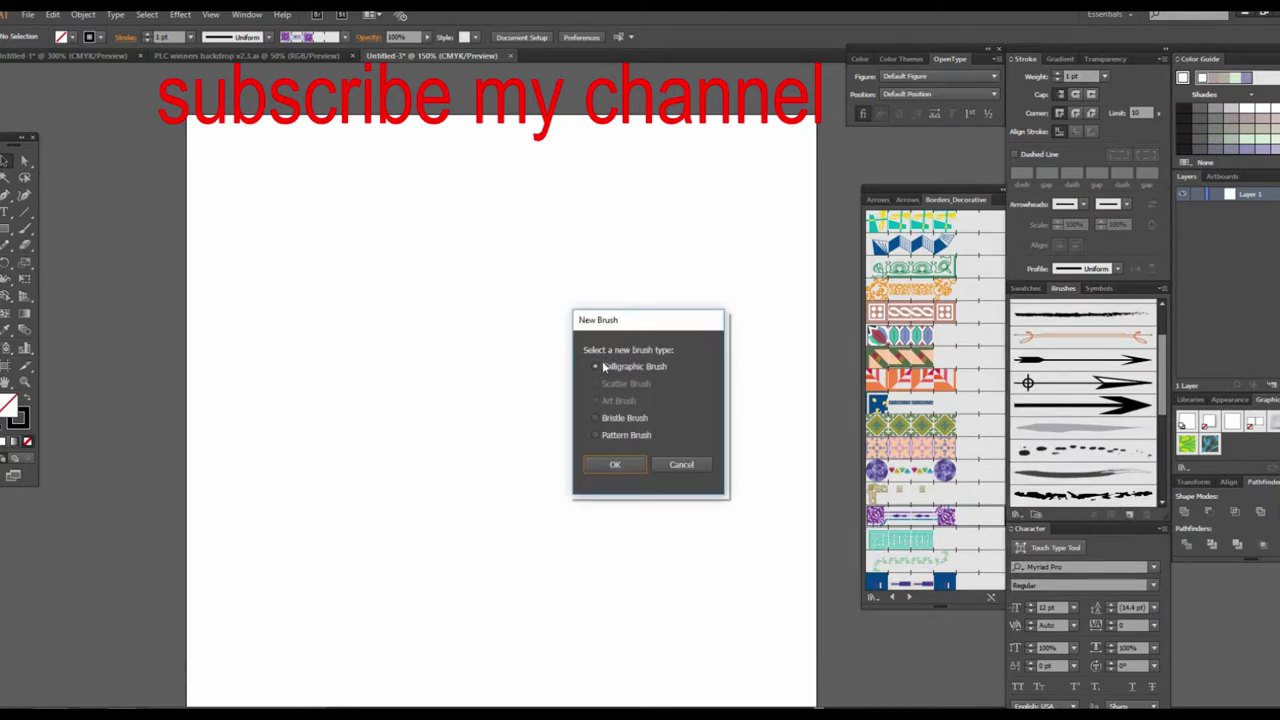
Step: Create Calligraphic Brush 1 with a -93° angle, 29% roundness and 44 pt size
{"action": "left_click", "coordinate": [618, 465]}
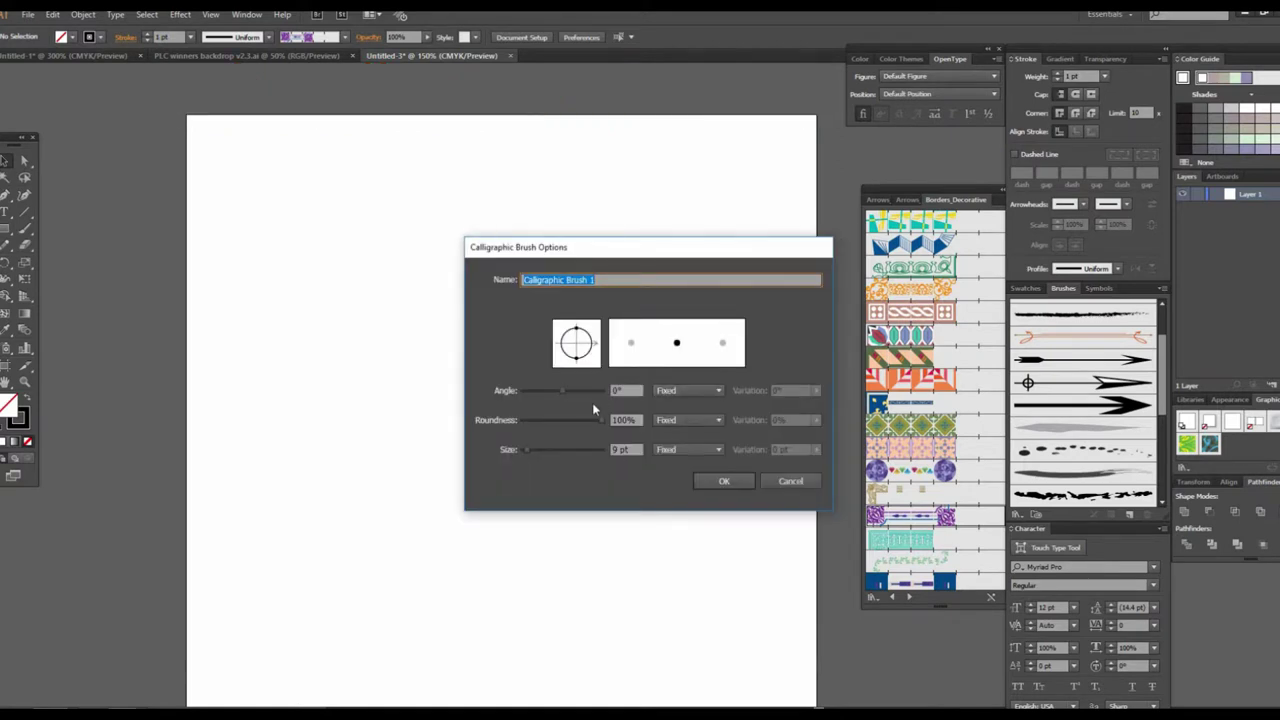
{"action": "double_click", "coordinate": [624, 390]}
{"action": "type", "text": "45"}
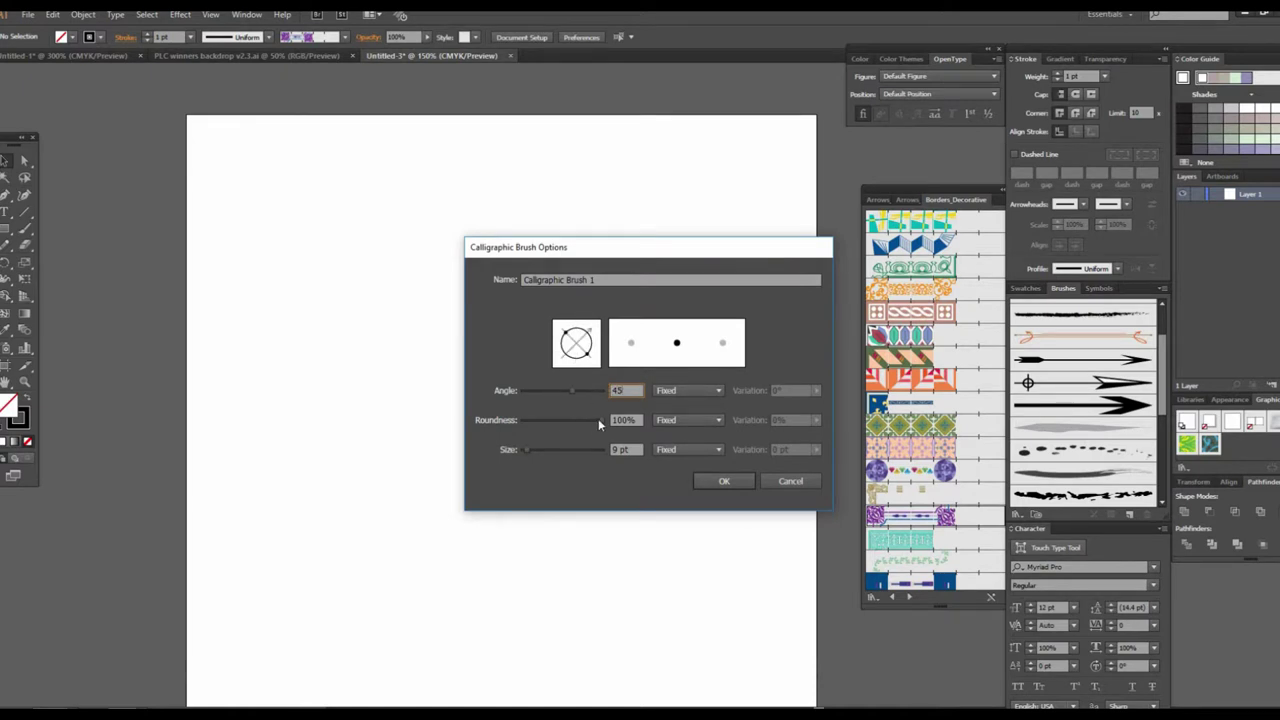
{"action": "mouse_move", "coordinate": [598, 420]}
{"action": "left_mouse_down"}
{"action": "mouse_move", "coordinate": [546, 419]}
{"action": "mouse_move", "coordinate": [546, 453]}
{"action": "left_mouse_up"}
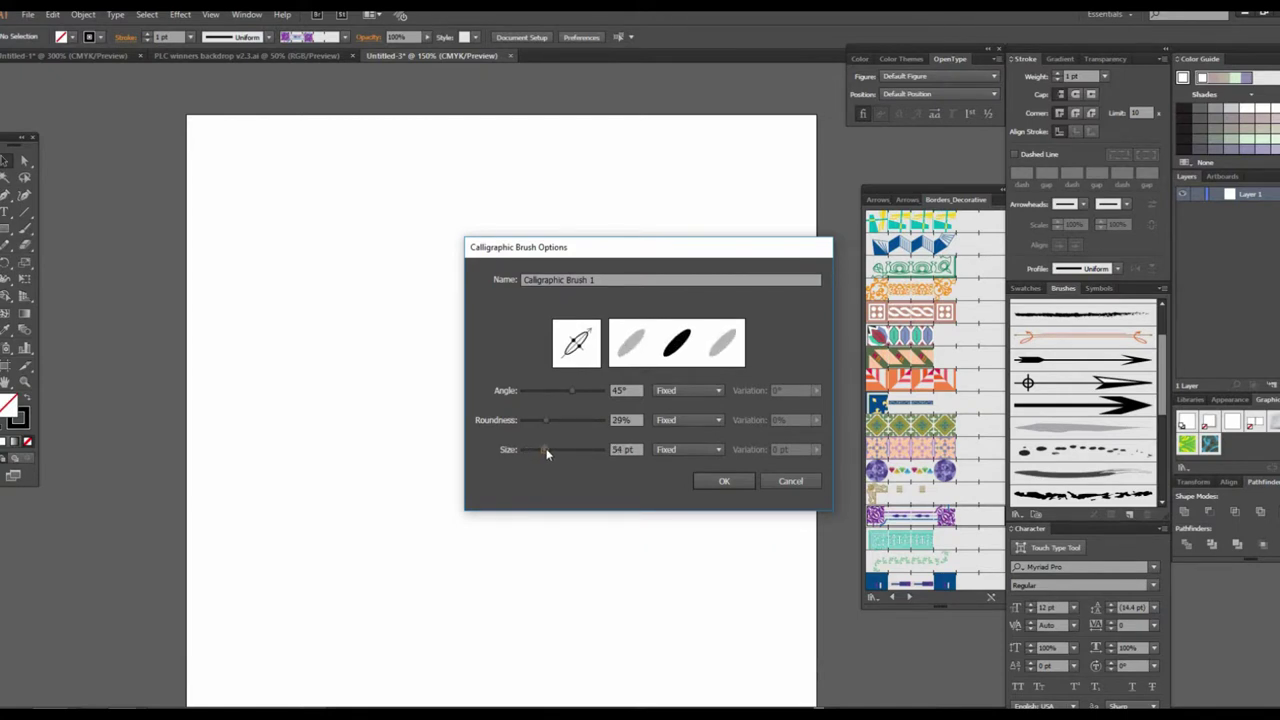
{"action": "left_click_drag", "start_coordinate": [546, 453], "coordinate": [538, 451]}
{"action": "left_click_drag", "start_coordinate": [589, 338], "coordinate": [576, 352]}
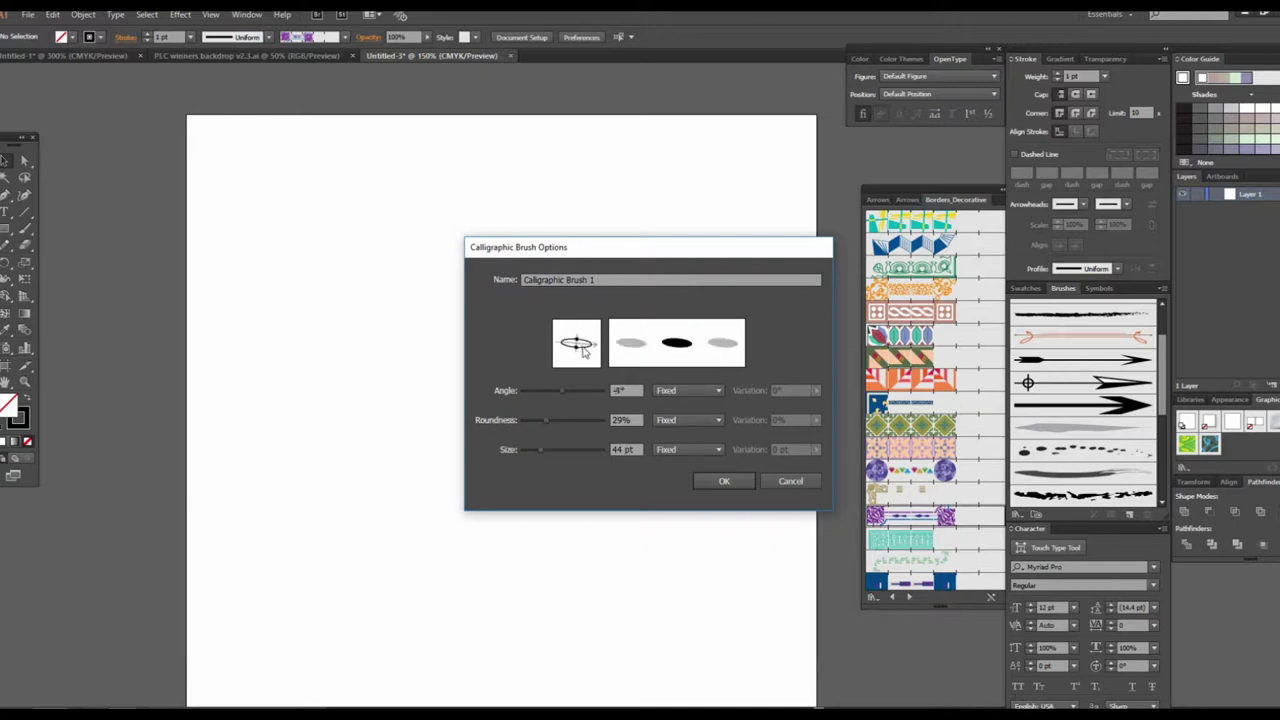
{"action": "left_click_drag", "start_coordinate": [580, 347], "coordinate": [579, 348]}
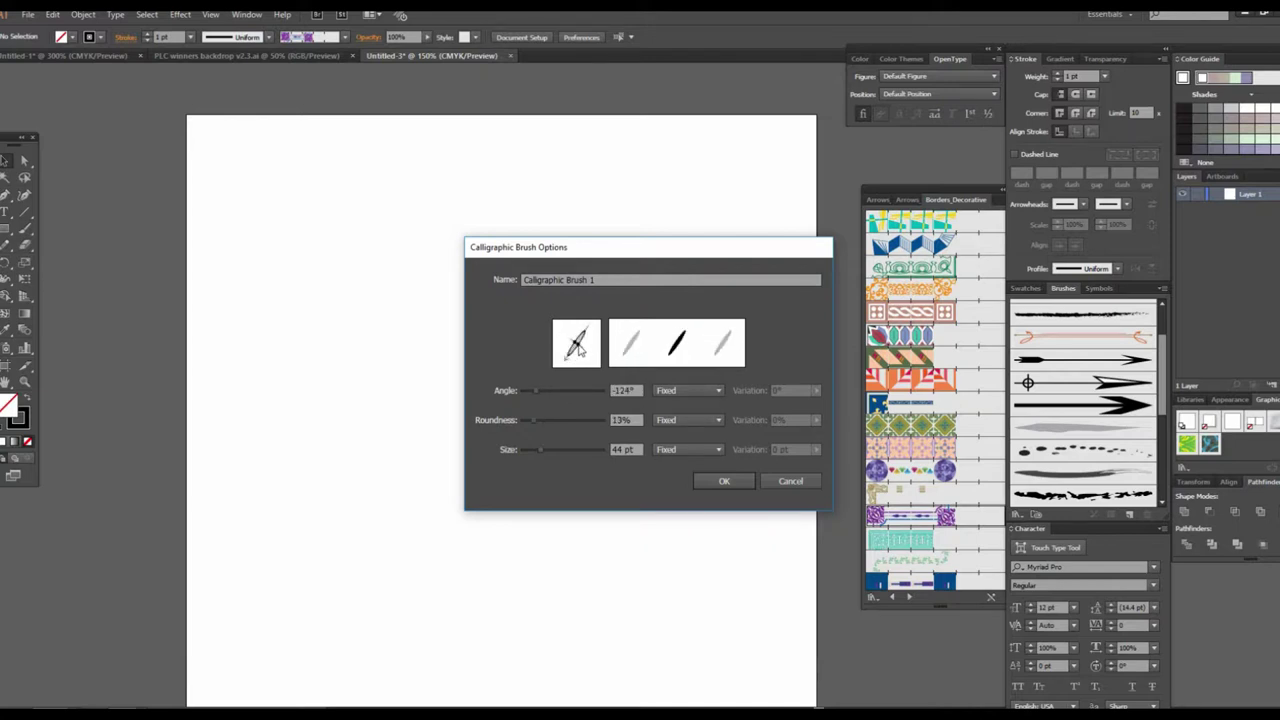
{"action": "left_click_drag", "start_coordinate": [538, 388], "coordinate": [544, 392]}
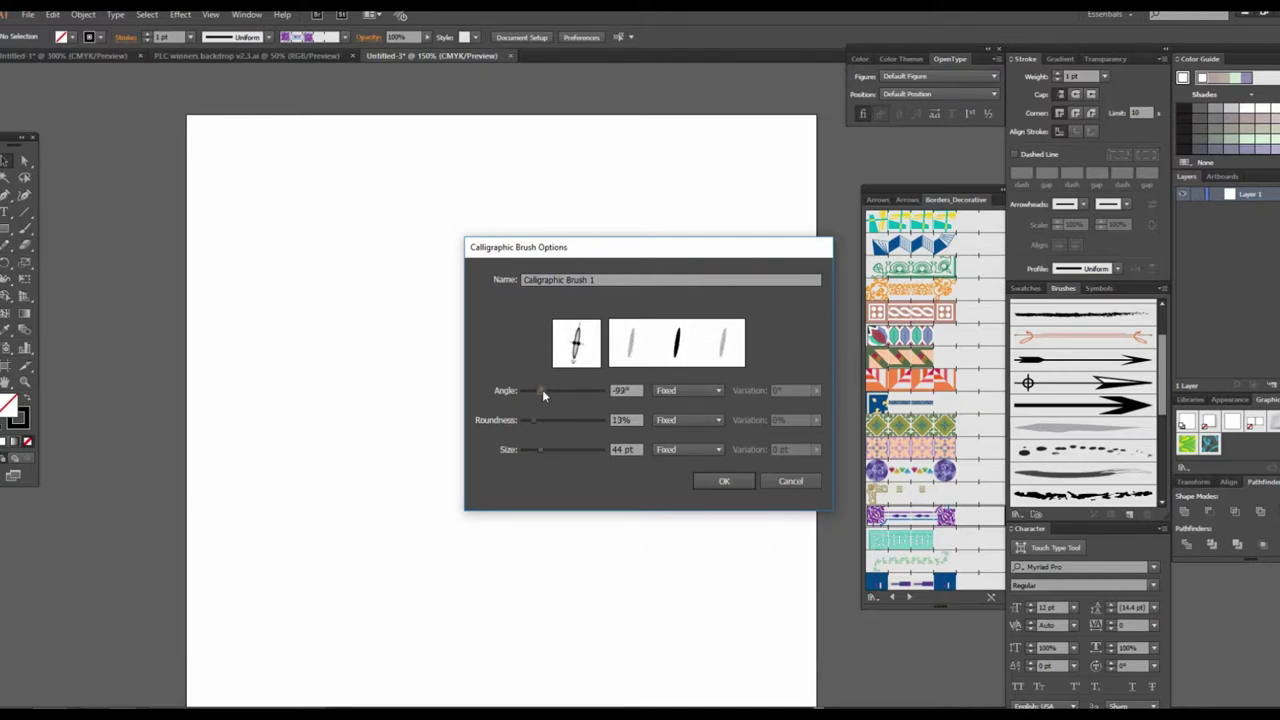
{"action": "left_click_drag", "start_coordinate": [583, 347], "coordinate": [584, 347]}
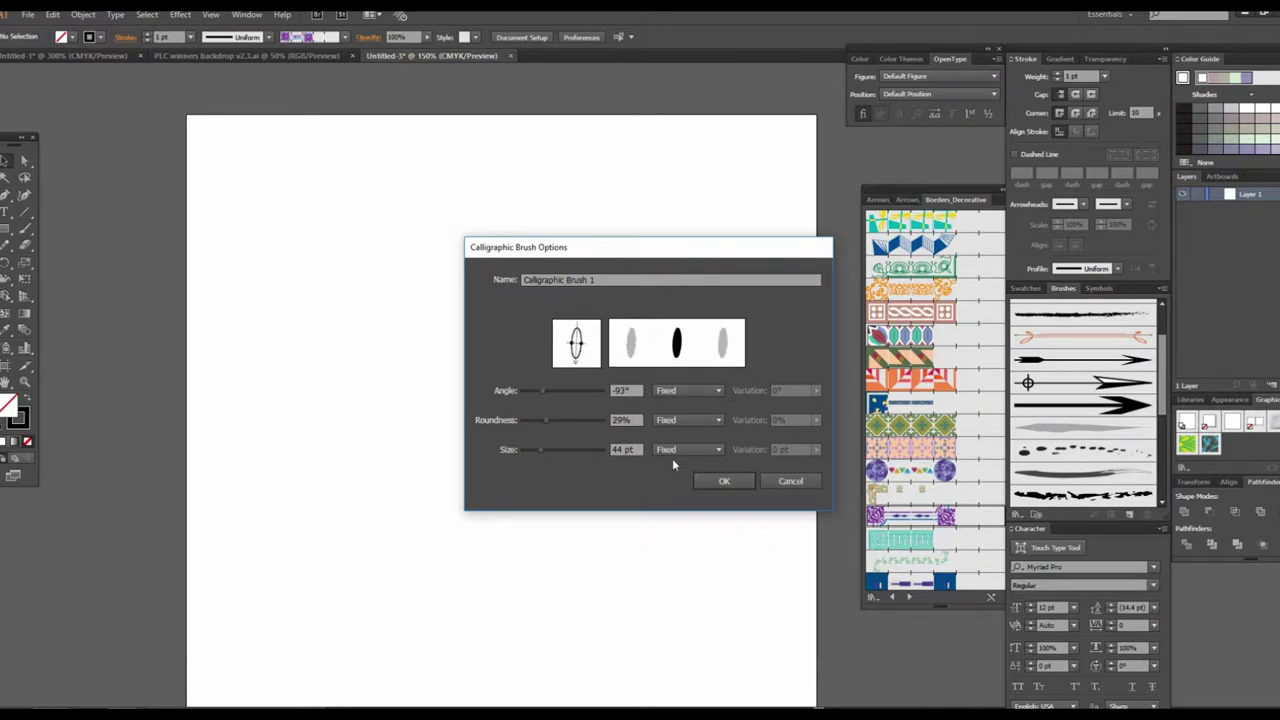
{"action": "left_click", "coordinate": [724, 484]}
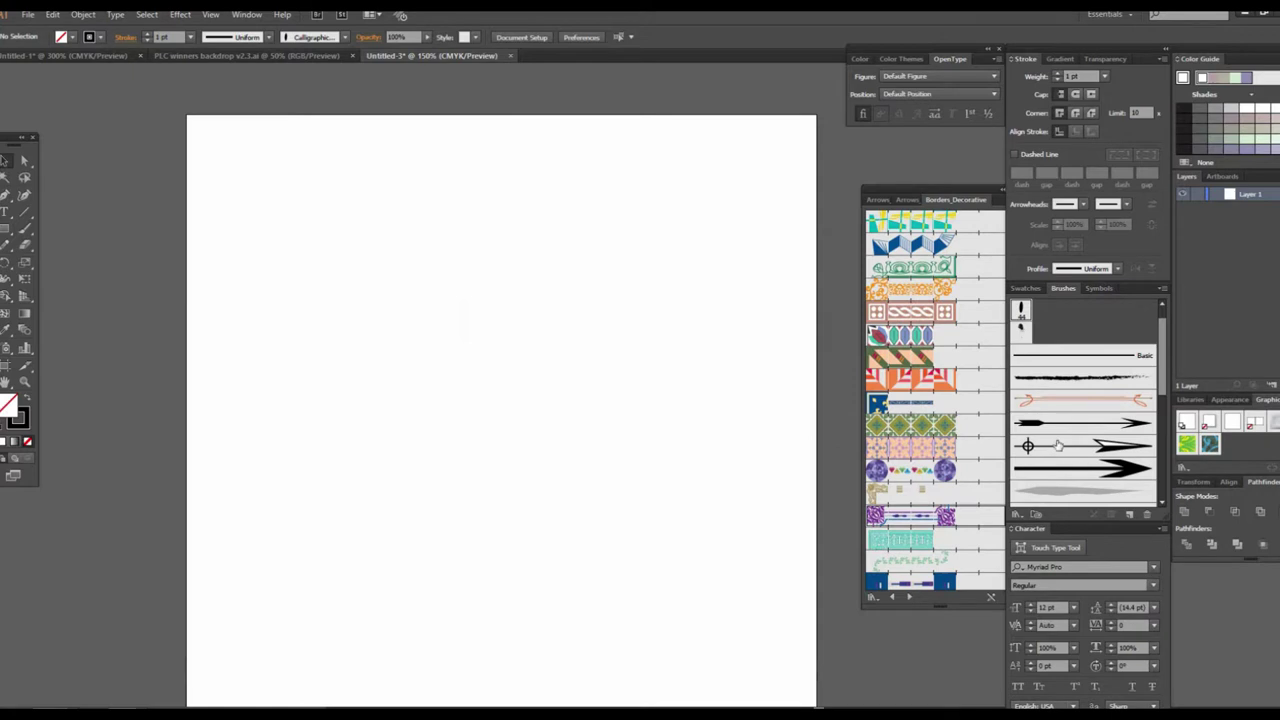
{"action": "key", "text": "b"}
{"action": "mouse_move", "coordinate": [409, 222]}
{"action": "left_mouse_down"}
{"action": "mouse_move", "coordinate": [483, 220]}
{"action": "mouse_move", "coordinate": [534, 314]}
{"action": "mouse_move", "coordinate": [508, 518]}
{"action": "left_mouse_up"}
{"action": "mouse_move", "coordinate": [648, 555]}
{"action": "left_mouse_down"}
{"action": "mouse_move", "coordinate": [614, 443]}
{"action": "mouse_move", "coordinate": [748, 163]}
{"action": "left_mouse_up"}
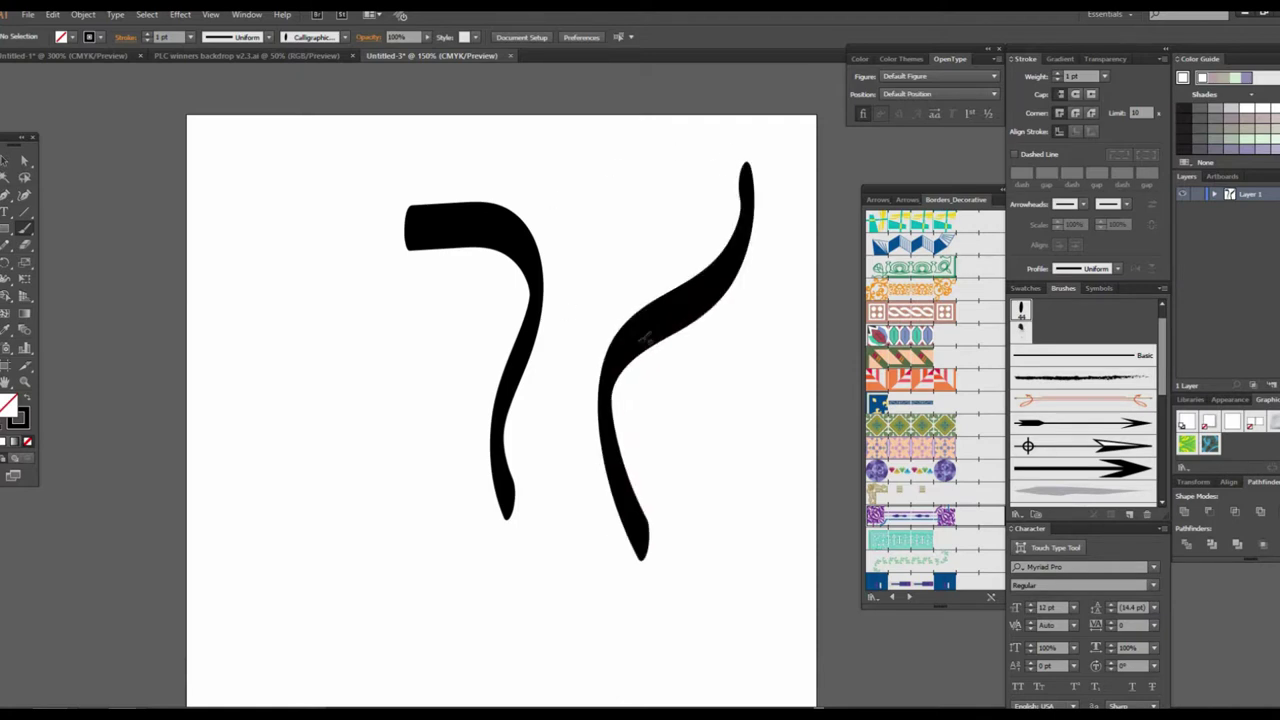
{"action": "key", "text": "ctrl+z"}
{"action": "key", "text": "ctrl+z"}
{"action": "key", "text": "ctrl+plus"}
{"action": "mouse_move", "coordinate": [684, 361]}
{"action": "left_mouse_down"}
{"action": "mouse_move", "coordinate": [700, 374]}
{"action": "mouse_move", "coordinate": [666, 286]}
{"action": "left_mouse_up"}
{"action": "mouse_move", "coordinate": [675, 160]}
{"action": "left_mouse_down"}
{"action": "mouse_move", "coordinate": [560, 230]}
{"action": "mouse_move", "coordinate": [740, 280]}
{"action": "left_mouse_up"}
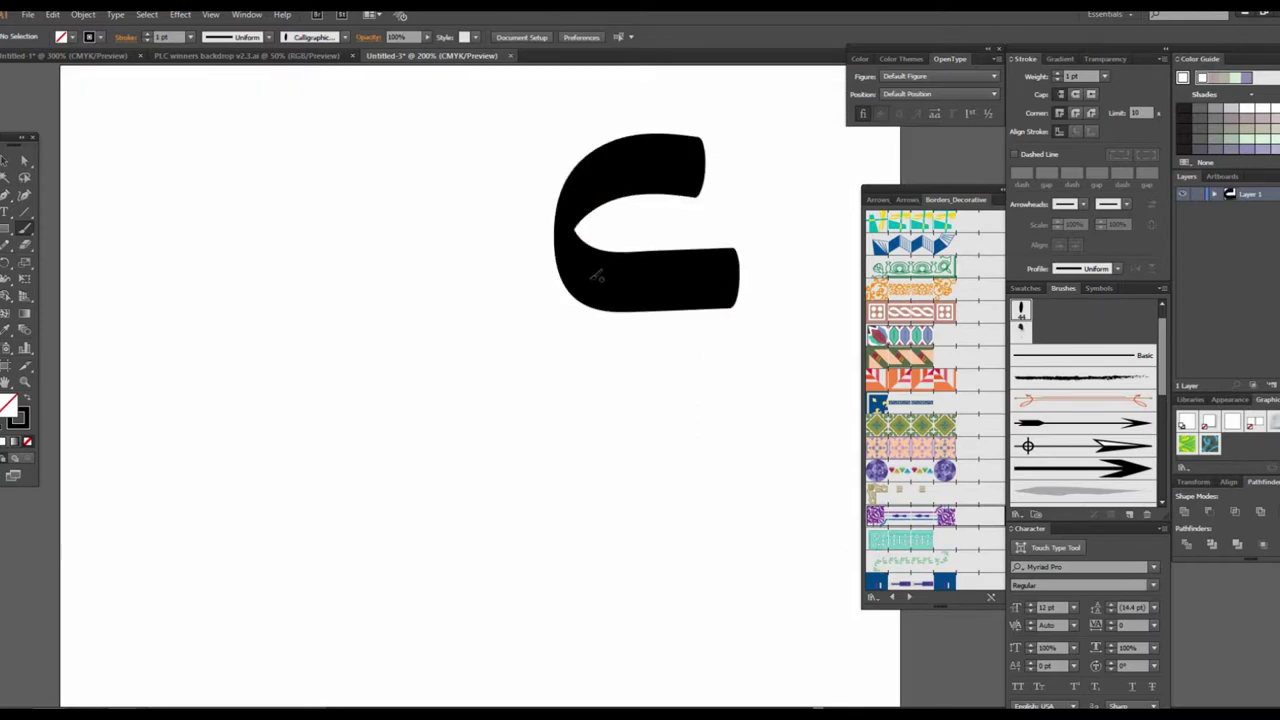
{"action": "mouse_move", "coordinate": [600, 265]}
{"action": "left_mouse_down"}
{"action": "mouse_move", "coordinate": [503, 357]}
{"action": "mouse_move", "coordinate": [592, 380]}
{"action": "mouse_move", "coordinate": [502, 455]}
{"action": "mouse_move", "coordinate": [417, 594]}
{"action": "mouse_move", "coordinate": [248, 503]}
{"action": "left_mouse_up"}
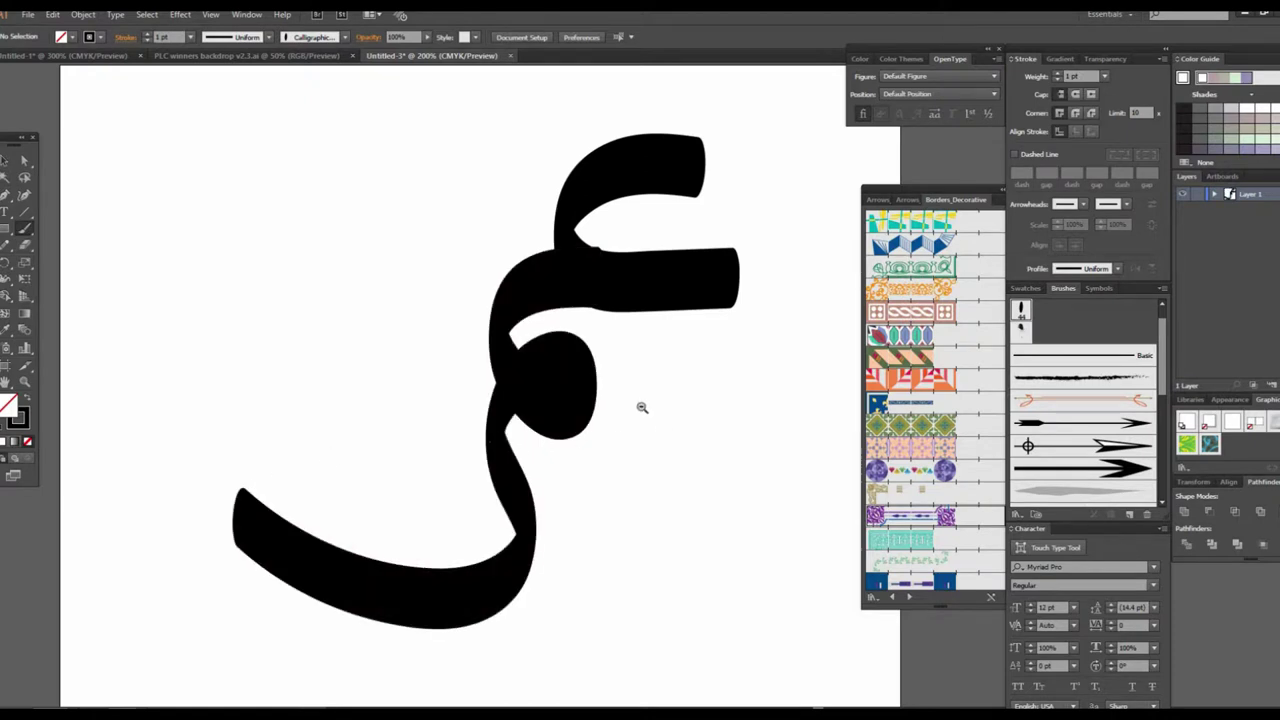
{"action": "left_click", "coordinate": [642, 407], "text": "alt"}
{"action": "mouse_move", "coordinate": [643, 428]}
{"action": "left_mouse_down"}
{"action": "mouse_move", "coordinate": [563, 446]}
{"action": "mouse_move", "coordinate": [610, 442]}
{"action": "left_mouse_up"}
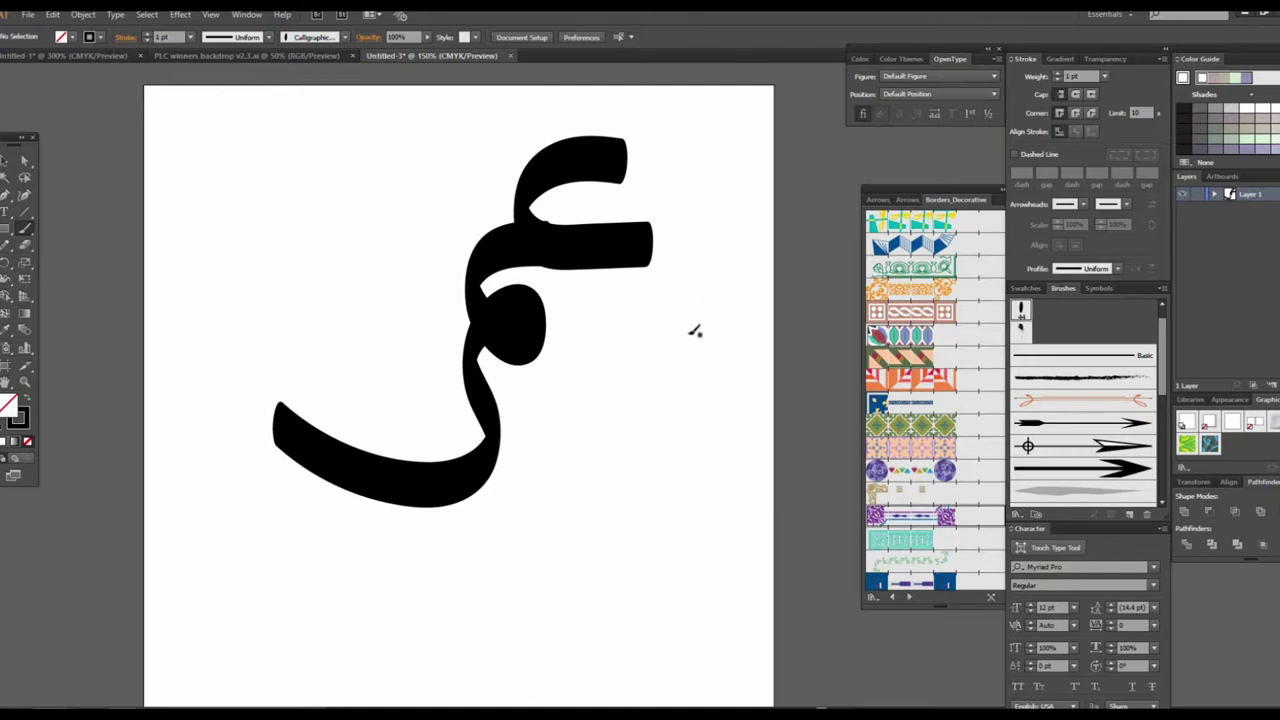
{"action": "mouse_move", "coordinate": [686, 318]}
{"action": "left_mouse_down"}
{"action": "mouse_move", "coordinate": [706, 409]}
{"action": "mouse_move", "coordinate": [566, 505]}
{"action": "left_mouse_up"}
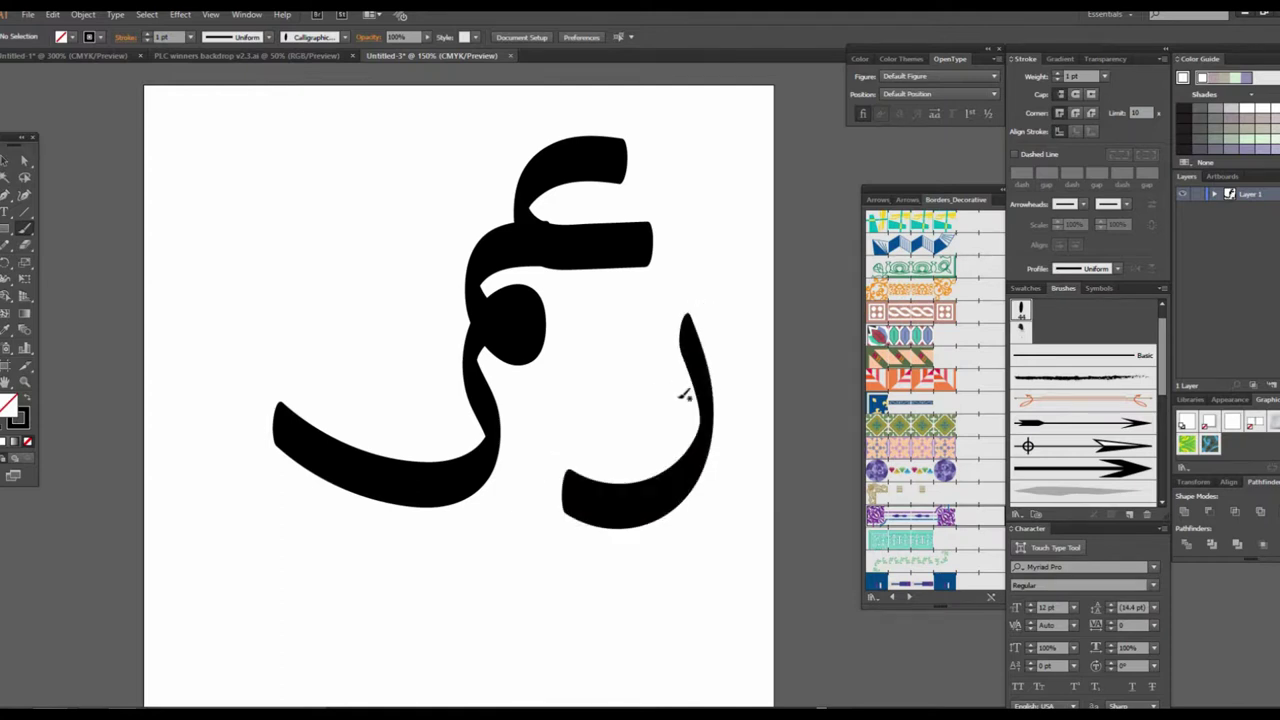
{"action": "mouse_move", "coordinate": [598, 378]}
{"action": "left_mouse_down"}
{"action": "mouse_move", "coordinate": [676, 384]}
{"action": "mouse_move", "coordinate": [494, 428]}
{"action": "left_mouse_up"}
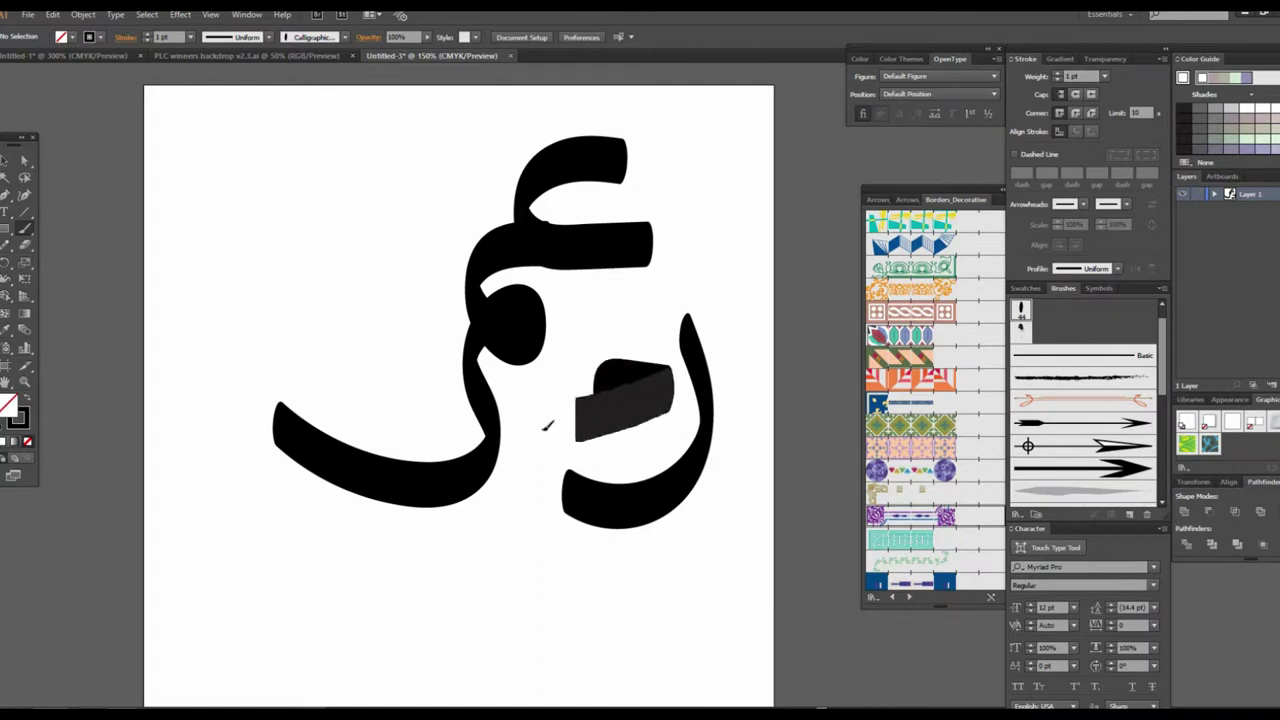
{"action": "key", "text": "ctrl+z"}
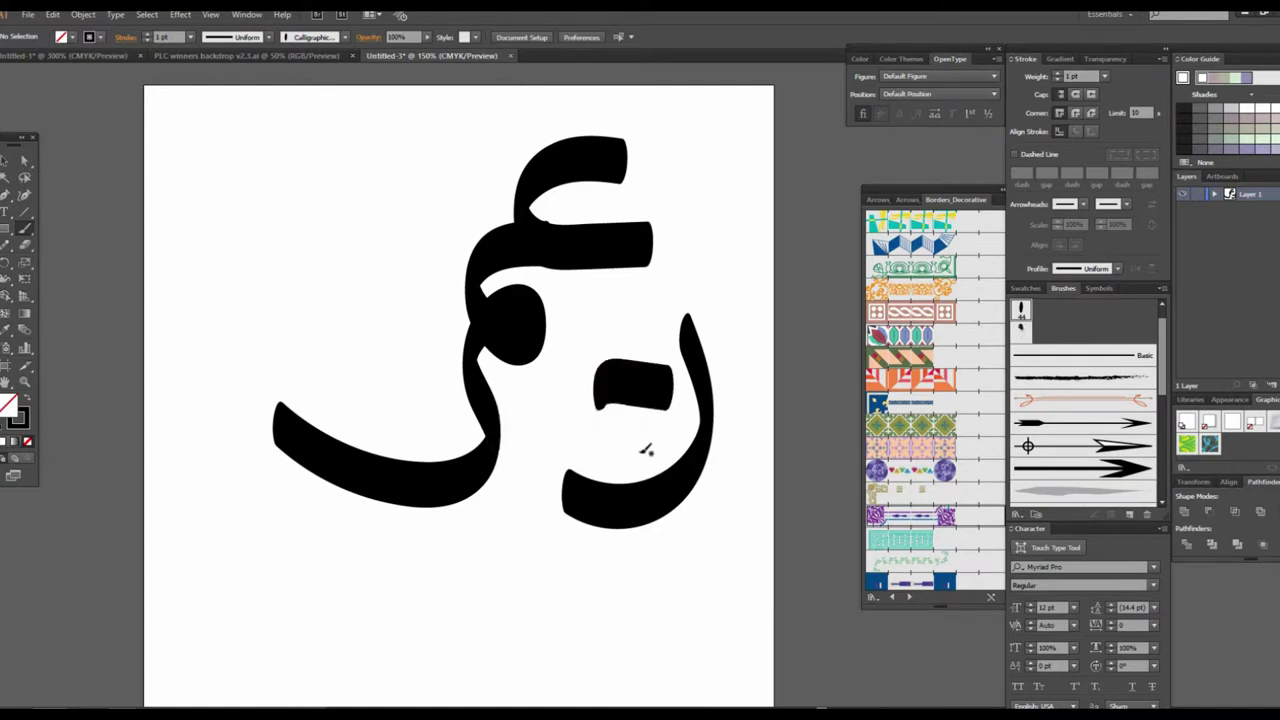
{"action": "key", "text": "ctrl+z"}
{"action": "key", "text": "ctrl+z"}
{"action": "key", "text": "ctrl+z"}
{"action": "key", "text": "ctrl+z"}
{"action": "mouse_move", "coordinate": [664, 222]}
{"action": "left_mouse_down"}
{"action": "mouse_move", "coordinate": [677, 276]}
{"action": "mouse_move", "coordinate": [597, 418]}
{"action": "left_mouse_up"}
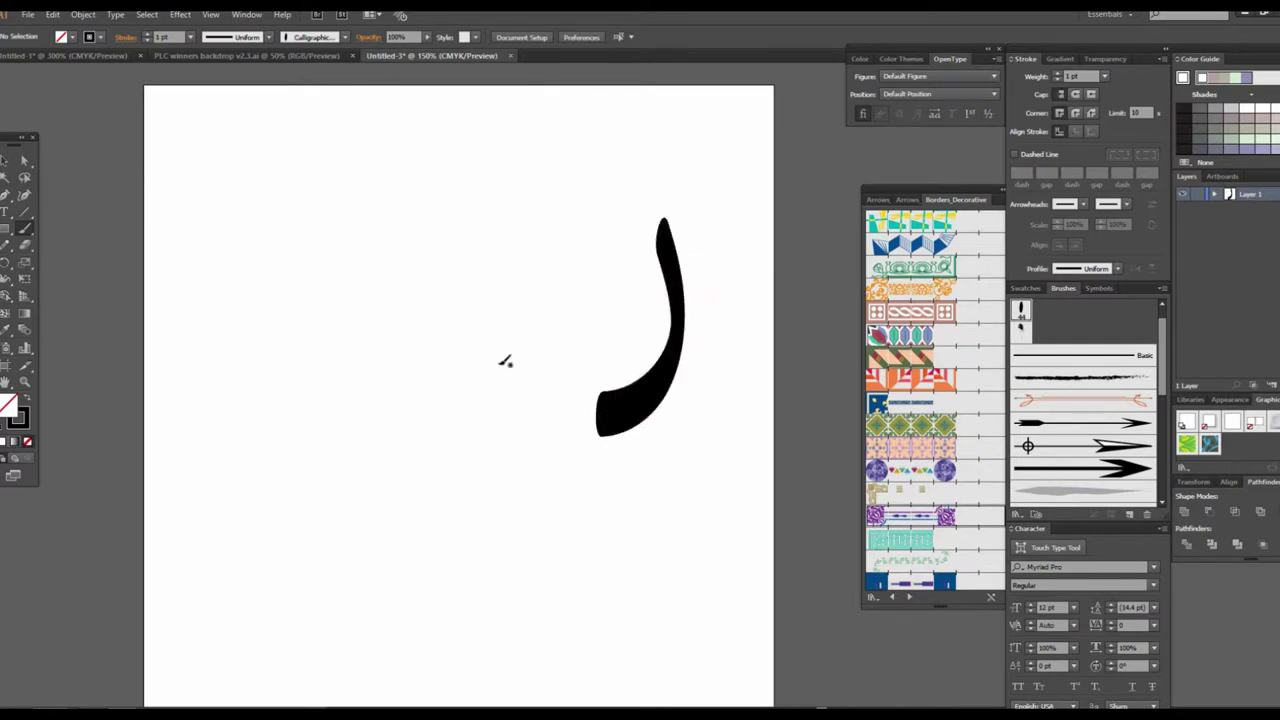
{"action": "mouse_move", "coordinate": [549, 288]}
{"action": "left_mouse_down"}
{"action": "mouse_move", "coordinate": [622, 288]}
{"action": "mouse_move", "coordinate": [471, 366]}
{"action": "mouse_move", "coordinate": [414, 366]}
{"action": "left_mouse_up"}
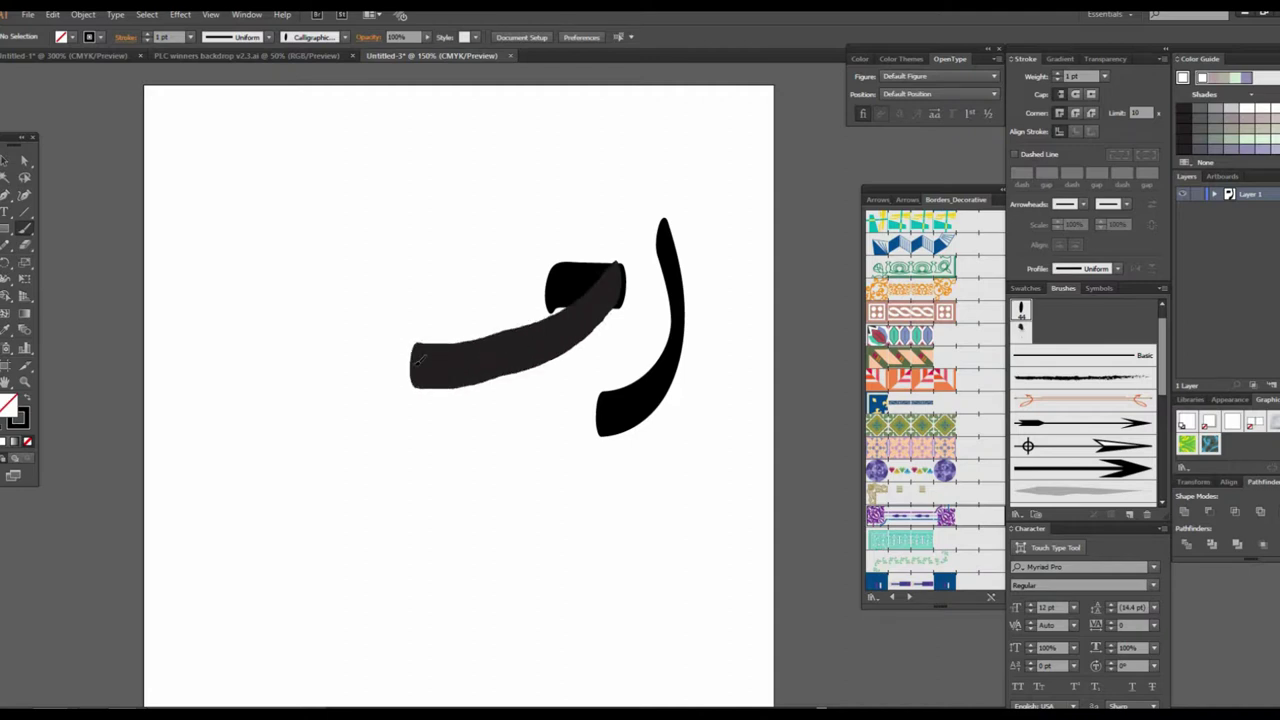
{"action": "mouse_move", "coordinate": [424, 320]}
{"action": "left_mouse_down"}
{"action": "mouse_move", "coordinate": [500, 228]}
{"action": "mouse_move", "coordinate": [486, 300]}
{"action": "mouse_move", "coordinate": [392, 385]}
{"action": "mouse_move", "coordinate": [272, 272]}
{"action": "mouse_move", "coordinate": [330, 42]}
{"action": "left_mouse_up"}
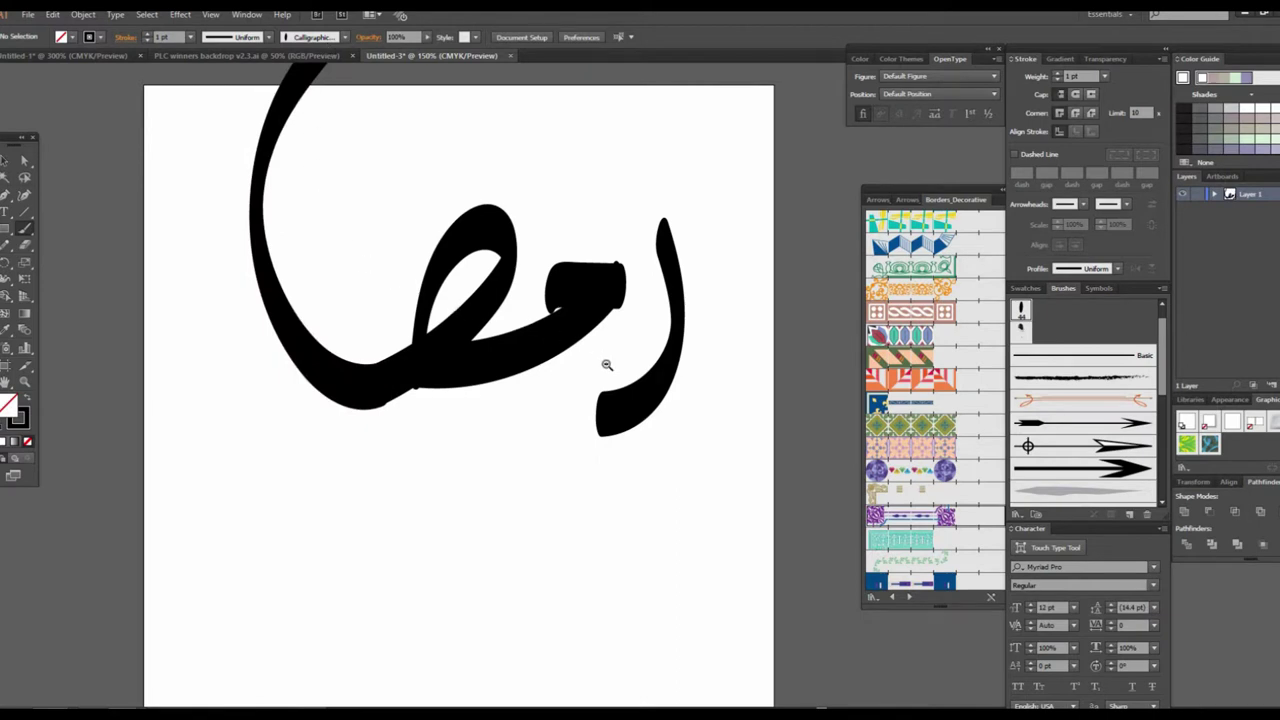
{"action": "left_click", "coordinate": [606, 365], "text": "ctrl+alt"}
{"action": "left_click_drag", "start_coordinate": [509, 248], "coordinate": [549, 240]}
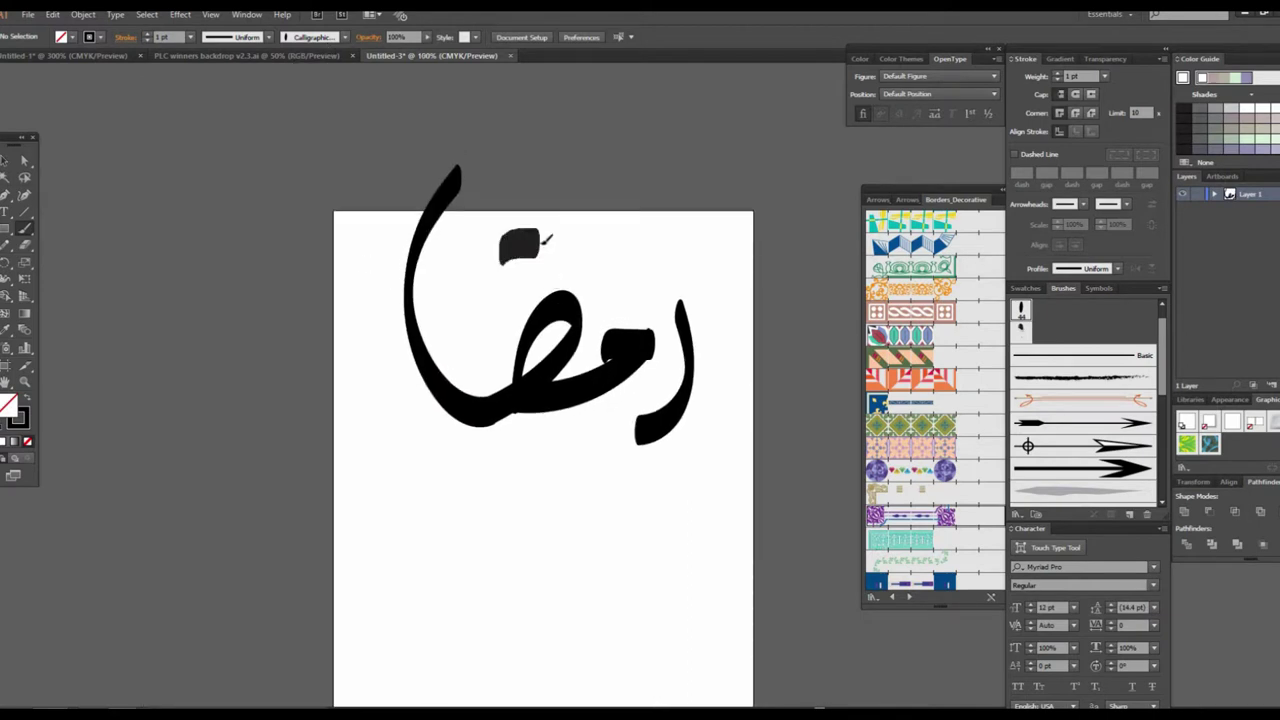
{"action": "mouse_move", "coordinate": [367, 277]}
{"action": "left_mouse_down"}
{"action": "mouse_move", "coordinate": [411, 390]}
{"action": "mouse_move", "coordinate": [271, 600]}
{"action": "mouse_move", "coordinate": [158, 465]}
{"action": "left_mouse_up"}
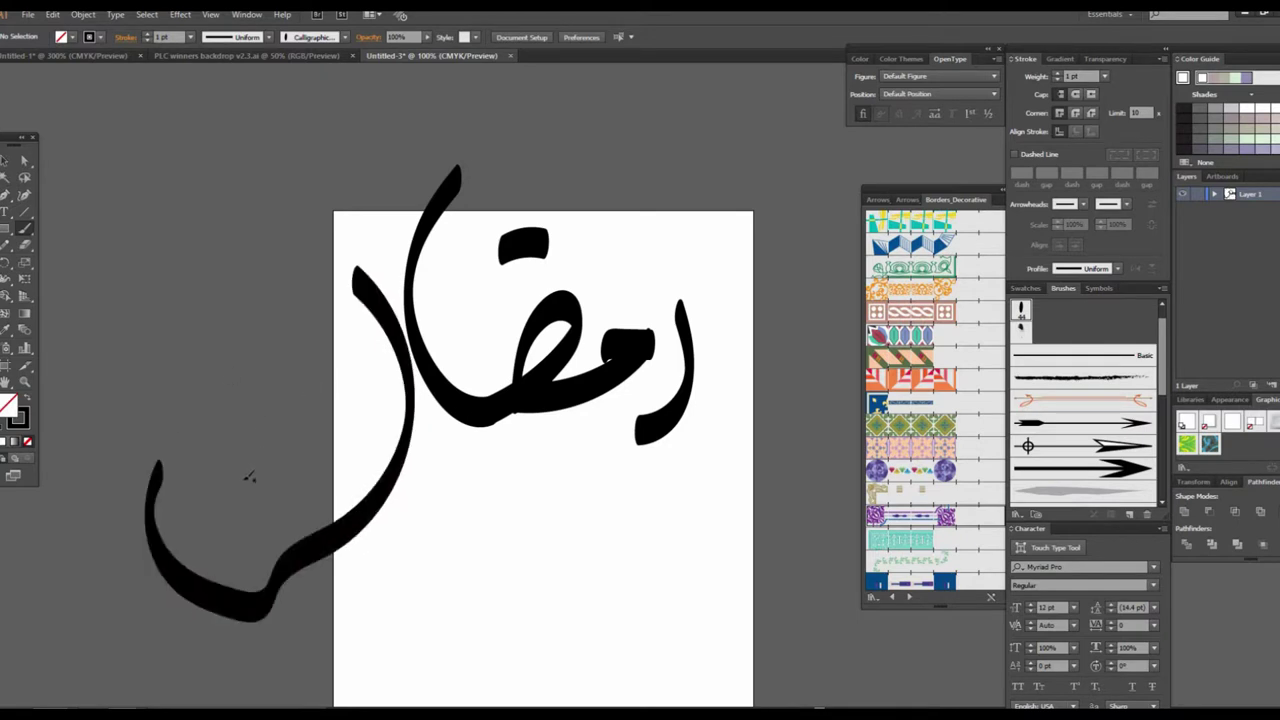
{"action": "left_click_drag", "start_coordinate": [242, 484], "coordinate": [366, 418]}
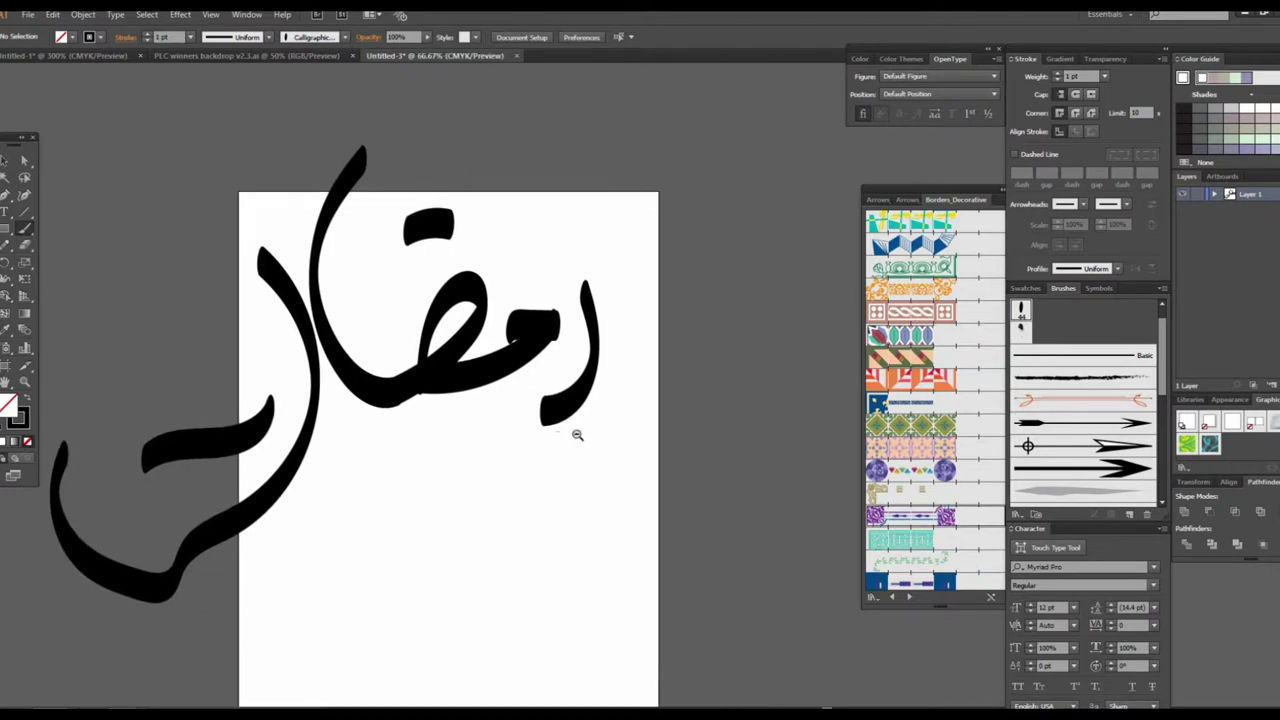
{"action": "key", "text": "ctrl+minus"}
{"action": "left_click", "coordinate": [8, 161]}
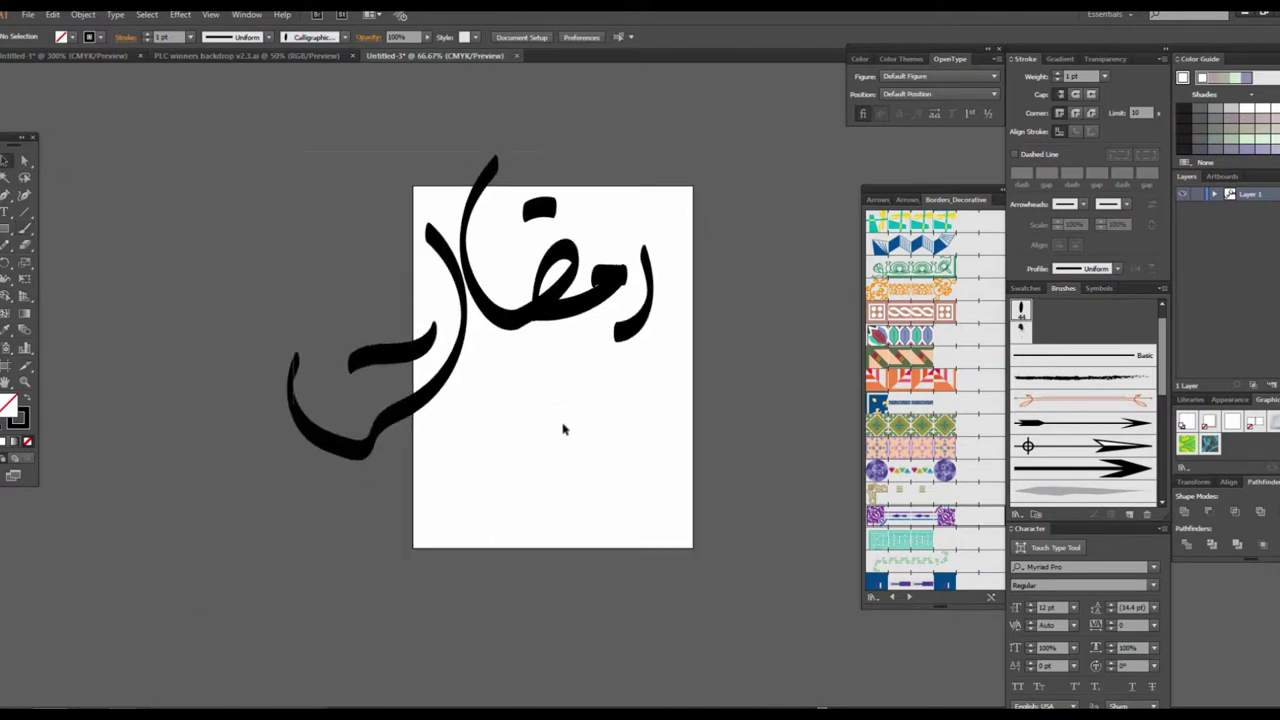
{"action": "key", "text": "ctrl+a"}
{"action": "key", "text": "Delete"}
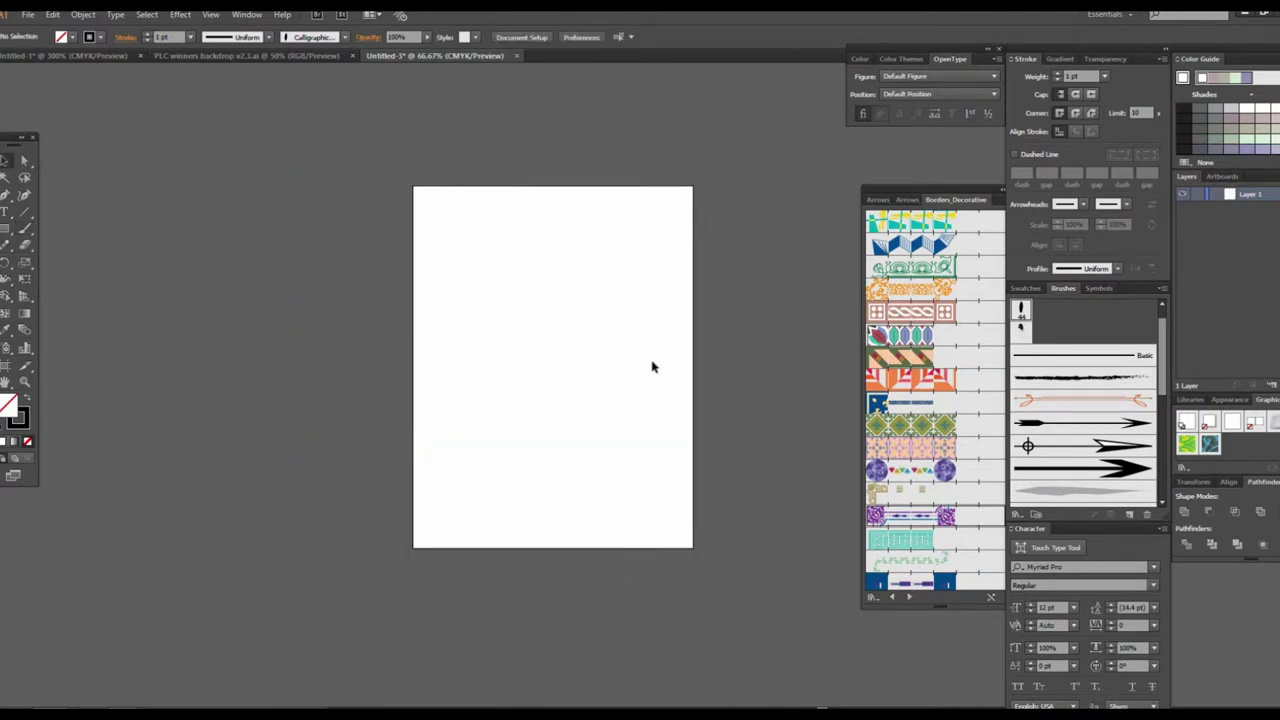
Step: Paint and undo a test calligraphic stroke, then glance at the brush panel menu
{"action": "scroll", "coordinate": [662, 363], "scroll_direction": "up", "scroll_amount": 2}
{"action": "left_click", "coordinate": [658, 389]}
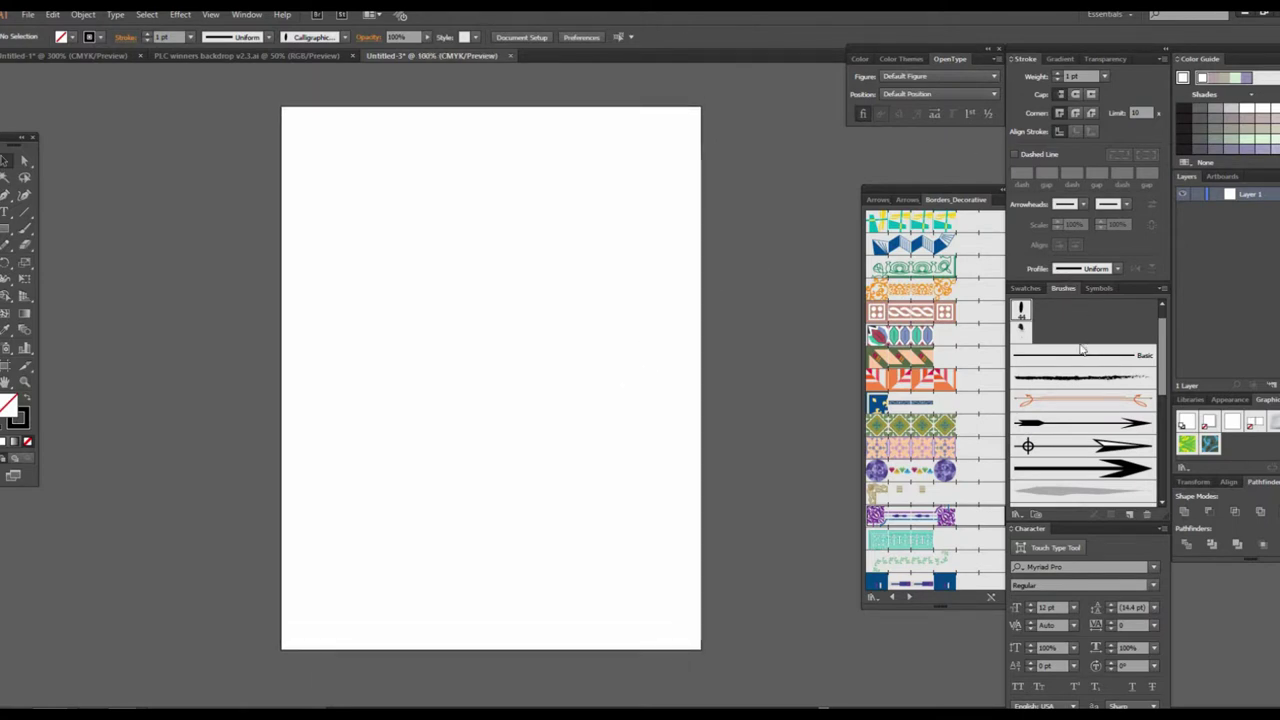
{"action": "left_click", "coordinate": [25, 229]}
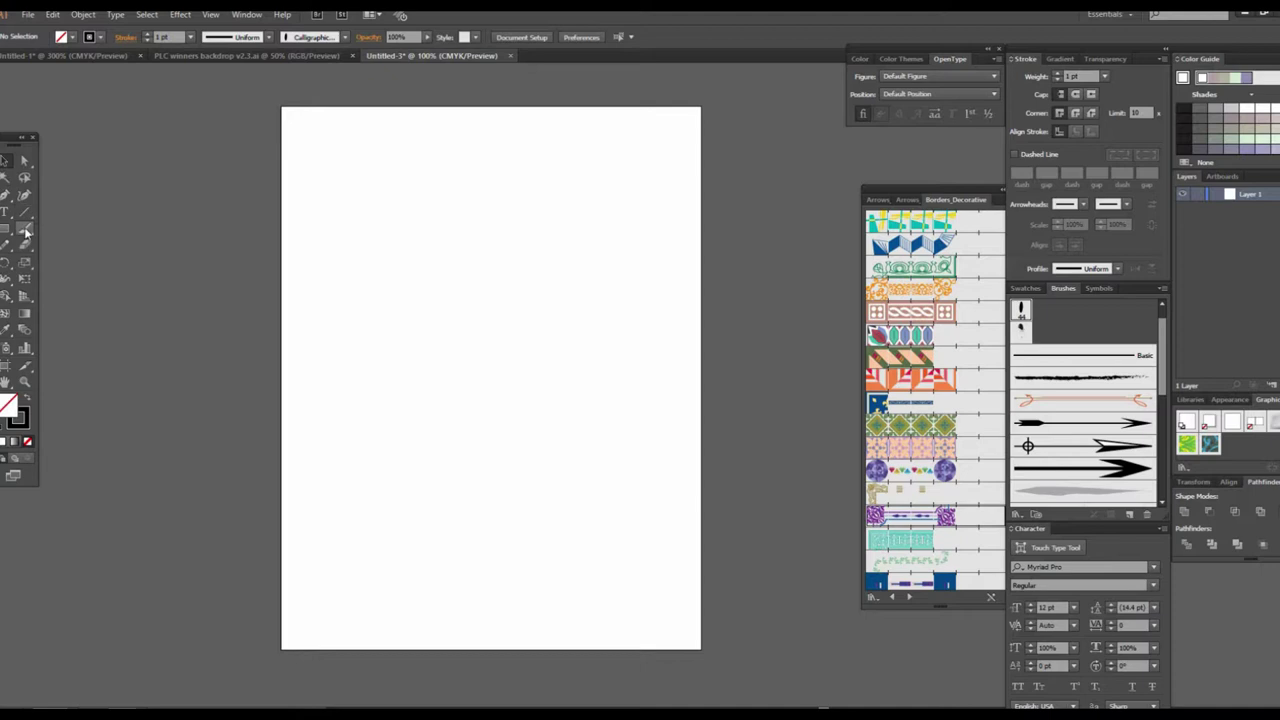
{"action": "left_click_drag", "start_coordinate": [532, 195], "coordinate": [472, 288]}
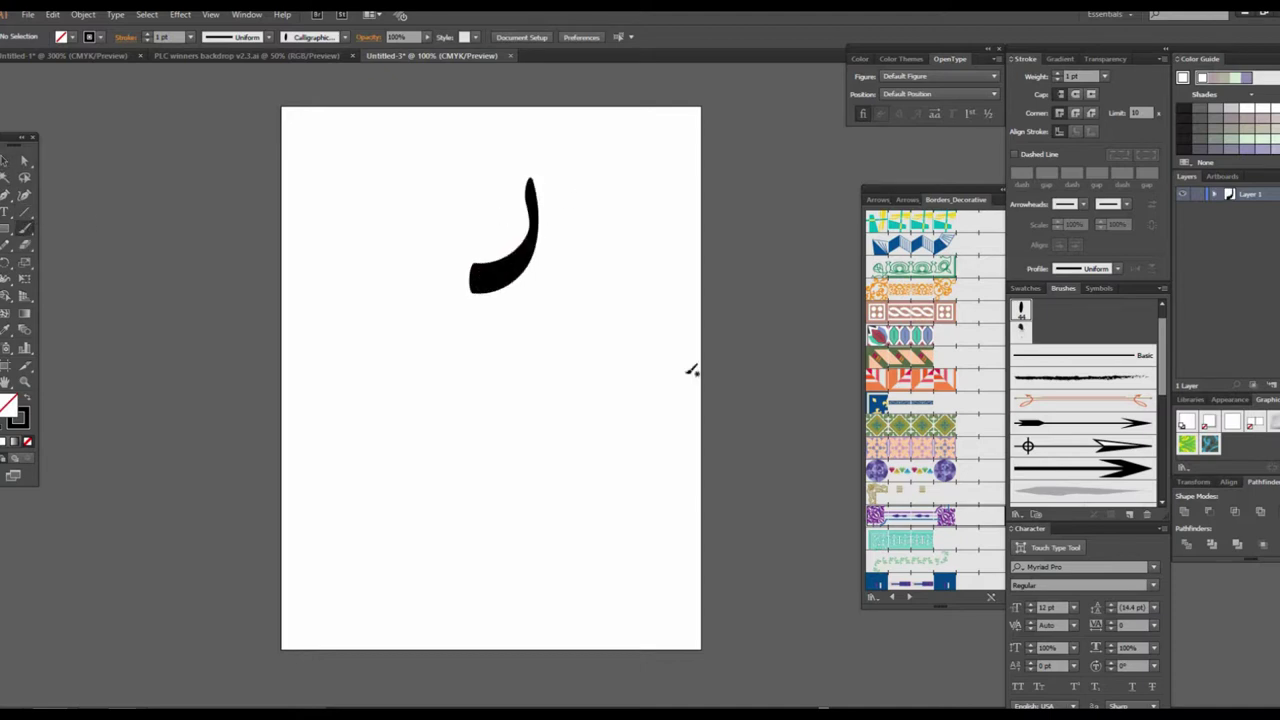
{"action": "key", "text": "ctrl+z"}
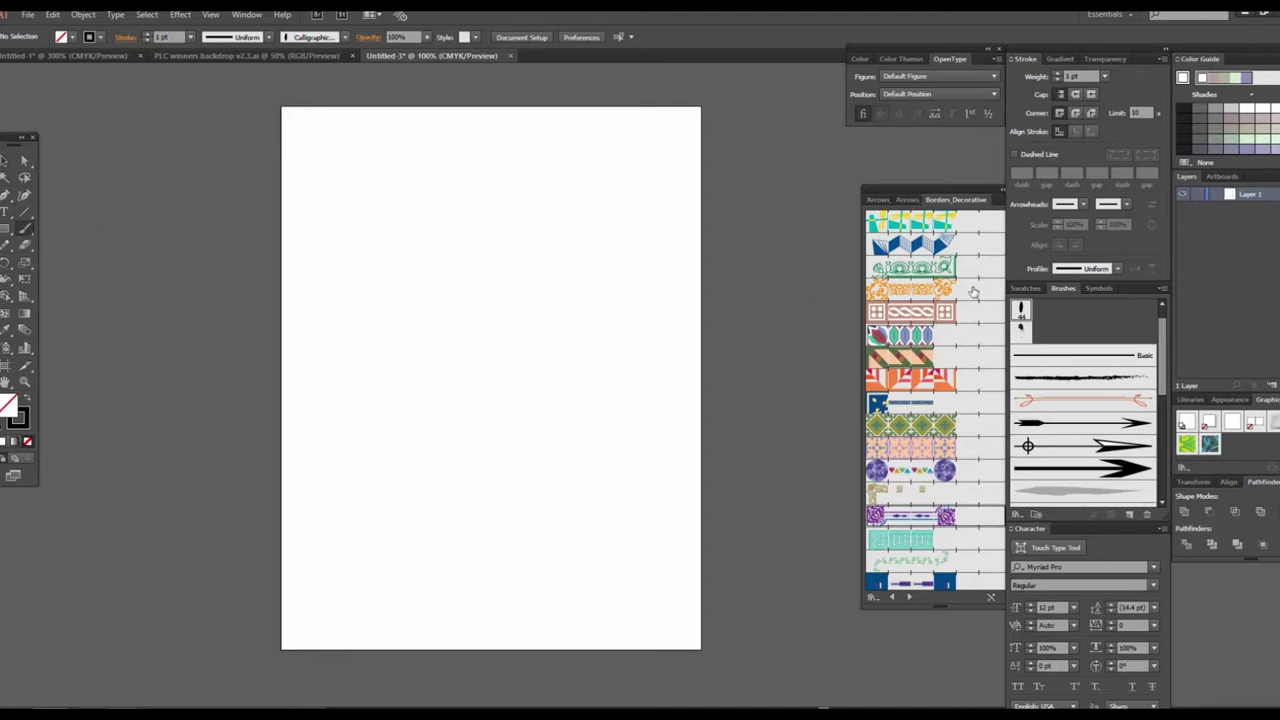
{"action": "left_click", "coordinate": [1162, 289]}
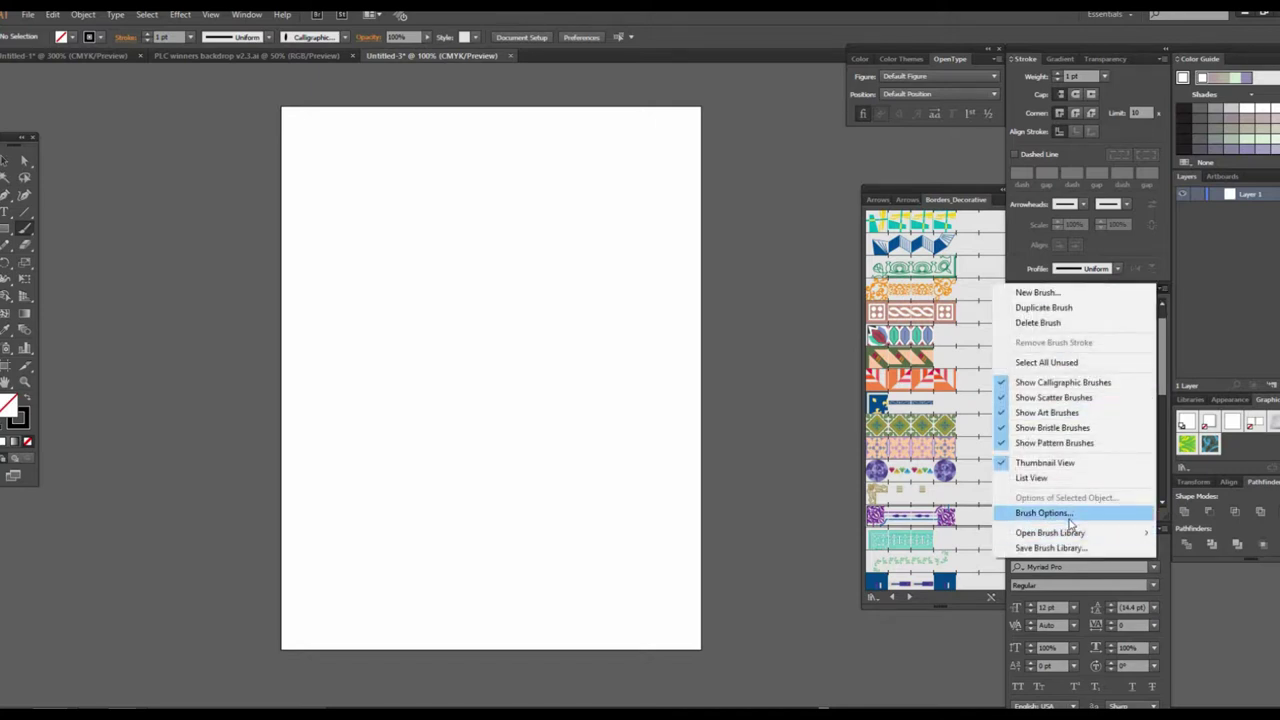
{"action": "mouse_move", "coordinate": [1190, 533]}
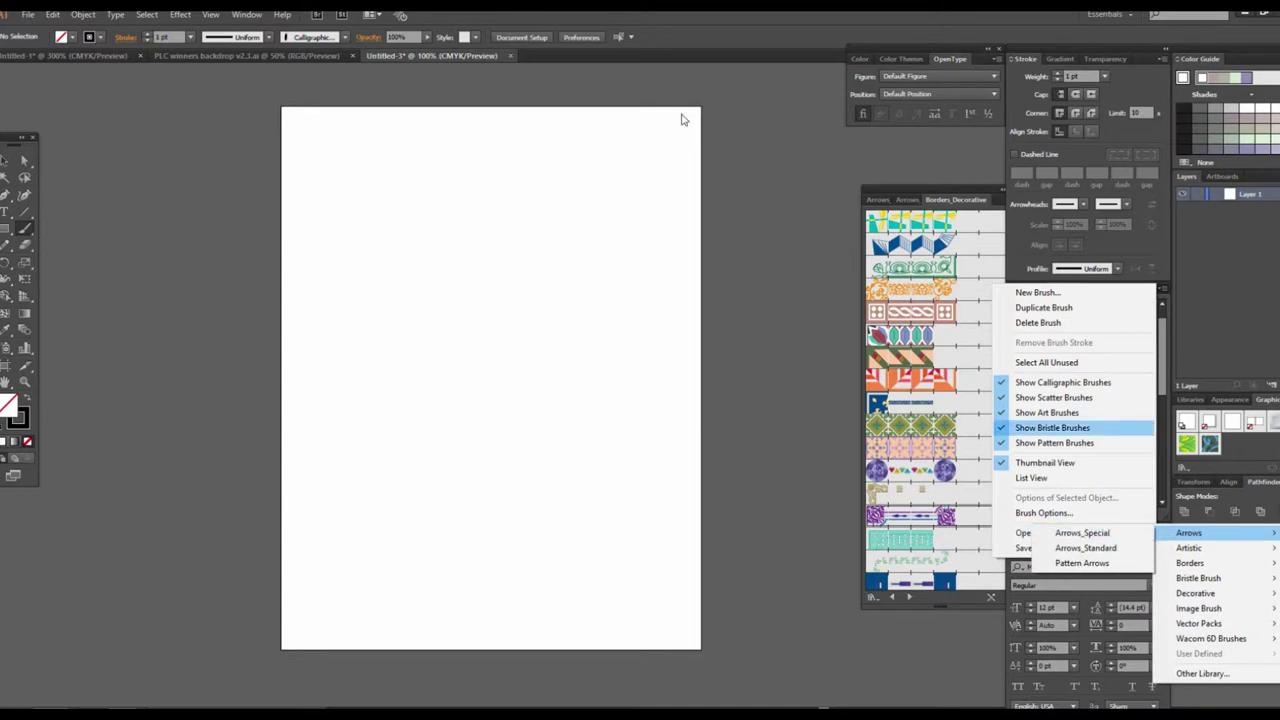
{"action": "left_click", "coordinate": [782, 147]}
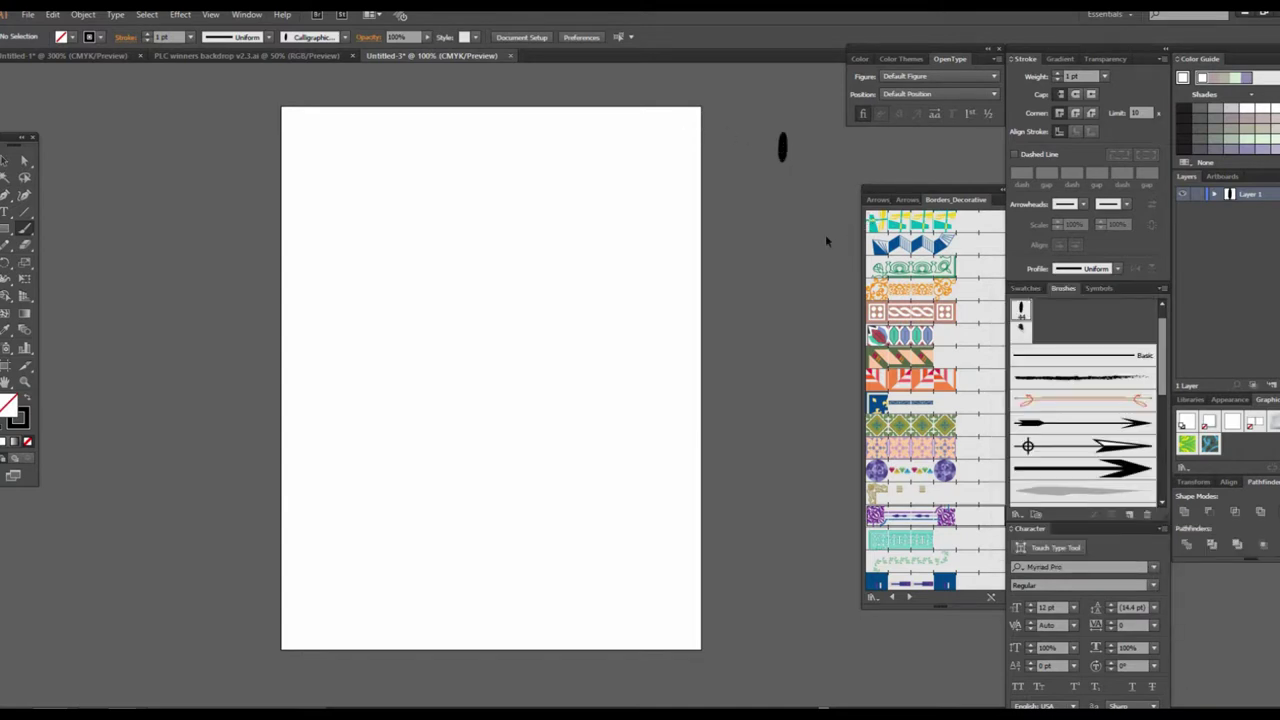
Step: Test-paint strokes with the 5 pt Oval brush and undo them
{"action": "scroll", "coordinate": [1090, 351], "scroll_direction": "up", "scroll_amount": 1}
{"action": "left_click", "coordinate": [1089, 310]}
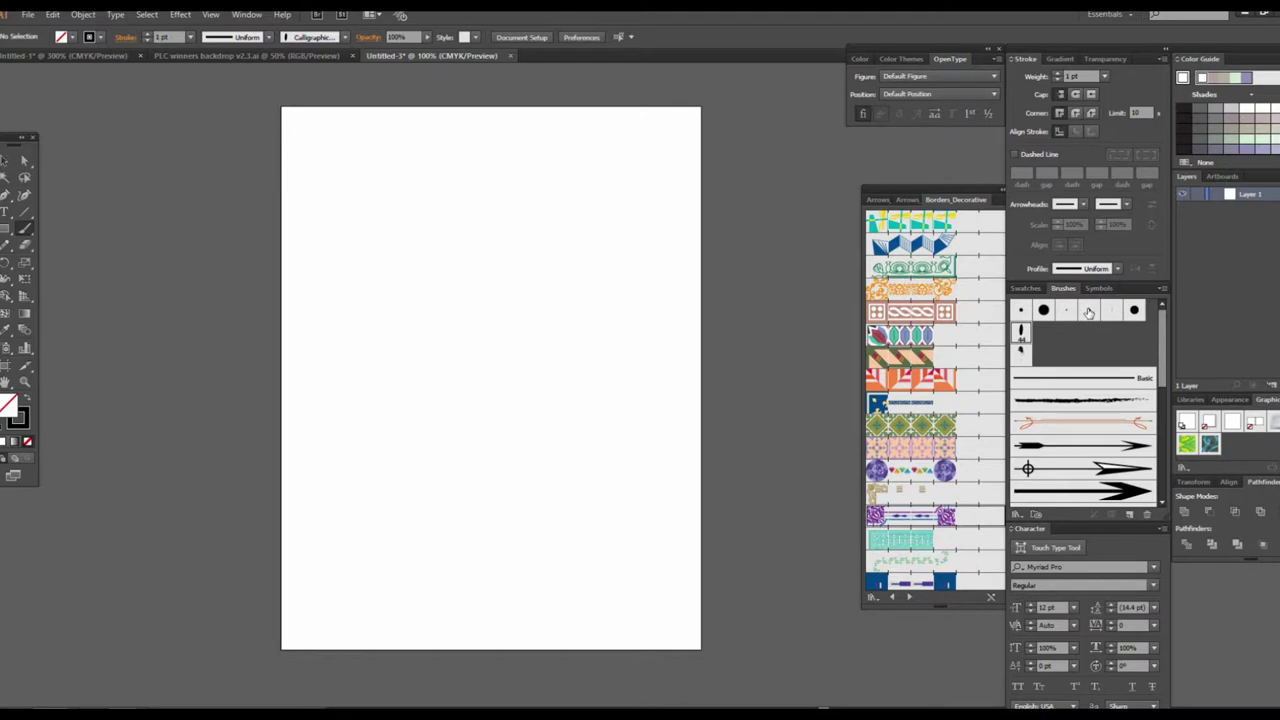
{"action": "mouse_move", "coordinate": [553, 218]}
{"action": "left_mouse_down"}
{"action": "mouse_move", "coordinate": [580, 260]}
{"action": "mouse_move", "coordinate": [535, 338]}
{"action": "left_mouse_up"}
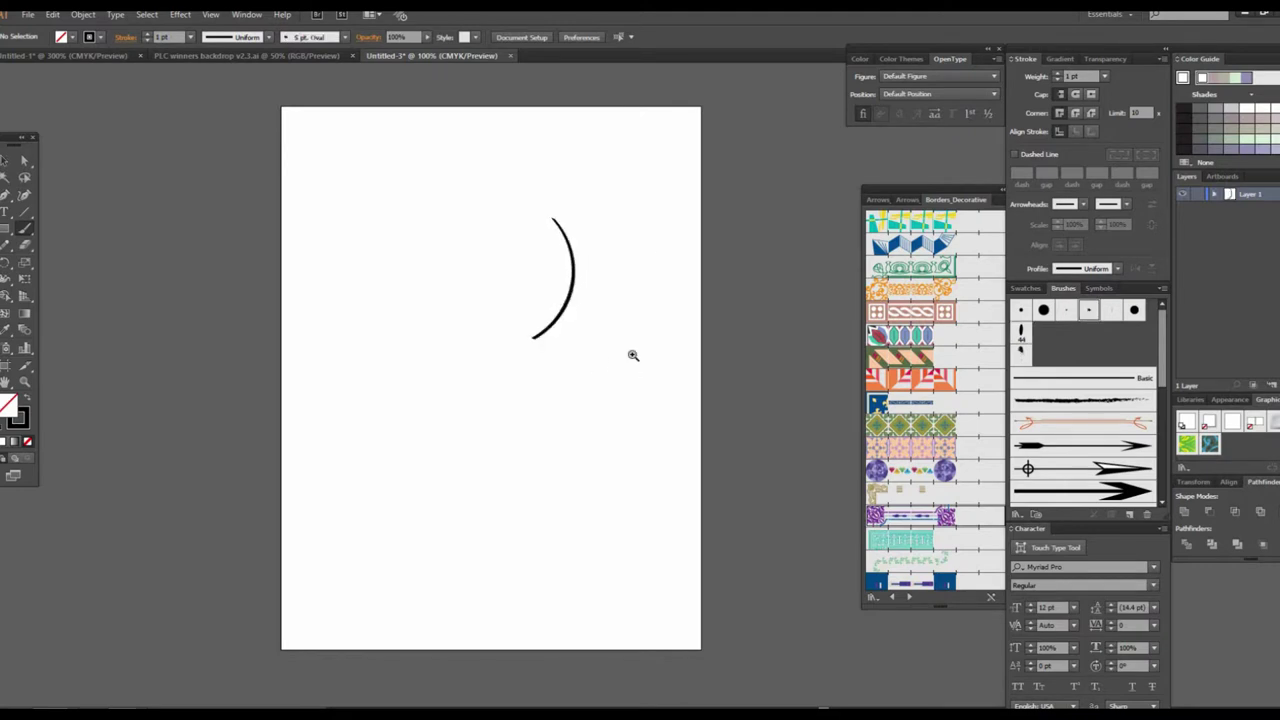
{"action": "key", "text": "ctrl+plus"}
{"action": "key", "text": "ctrl+plus"}
{"action": "key", "text": "ctrl+z"}
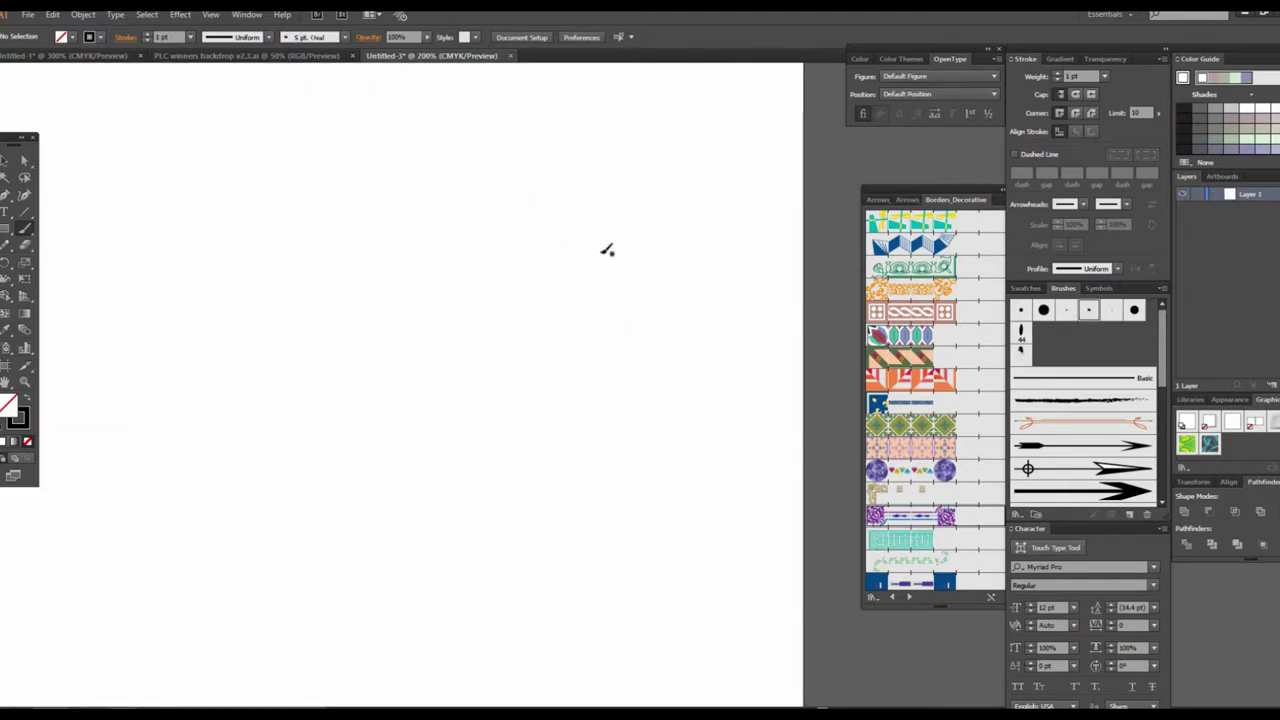
{"action": "mouse_move", "coordinate": [567, 192]}
{"action": "left_mouse_down"}
{"action": "mouse_move", "coordinate": [582, 271]}
{"action": "mouse_move", "coordinate": [471, 380]}
{"action": "left_mouse_up"}
{"action": "key", "text": "ctrl+z"}
{"action": "left_click_drag", "start_coordinate": [682, 415], "coordinate": [659, 415]}
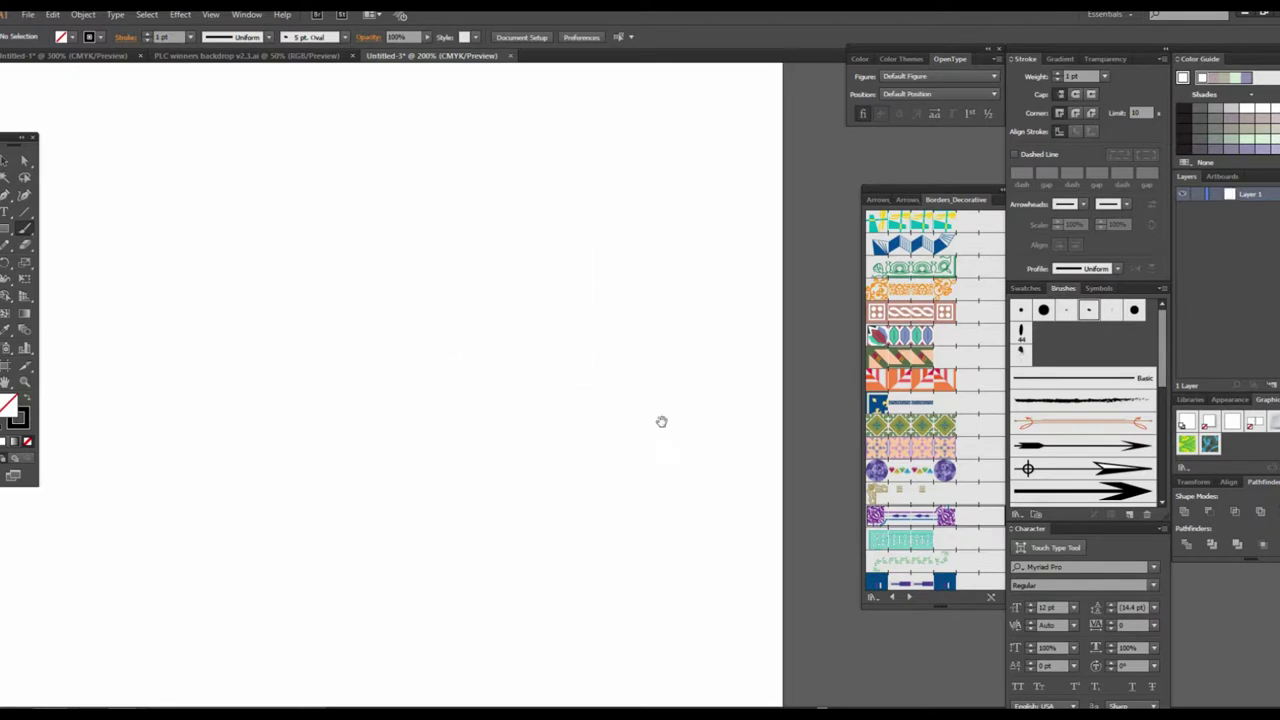
Step: Test the 5 pt Flat brush, undo its strokes, zoom out and start a new brush
{"action": "left_click", "coordinate": [1111, 310]}
{"action": "left_click_drag", "start_coordinate": [429, 179], "coordinate": [424, 447]}
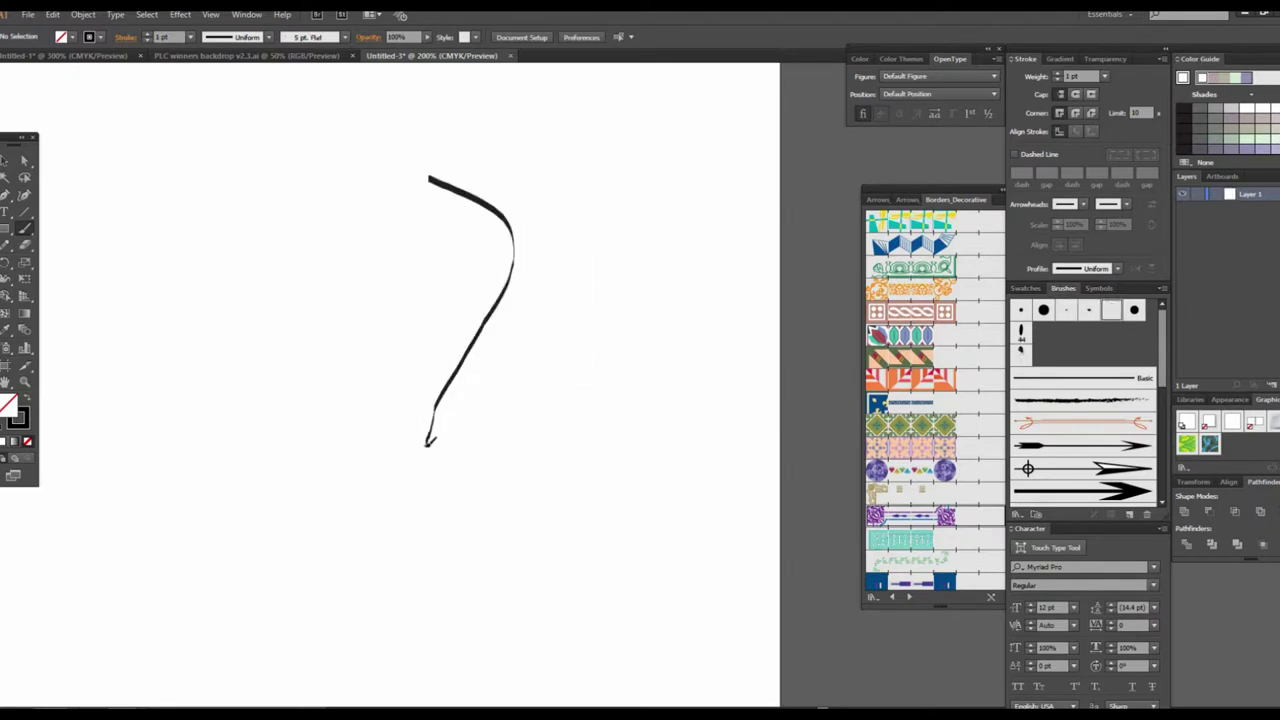
{"action": "left_click_drag", "start_coordinate": [548, 337], "coordinate": [708, 228]}
{"action": "key", "text": "ctrl+z"}
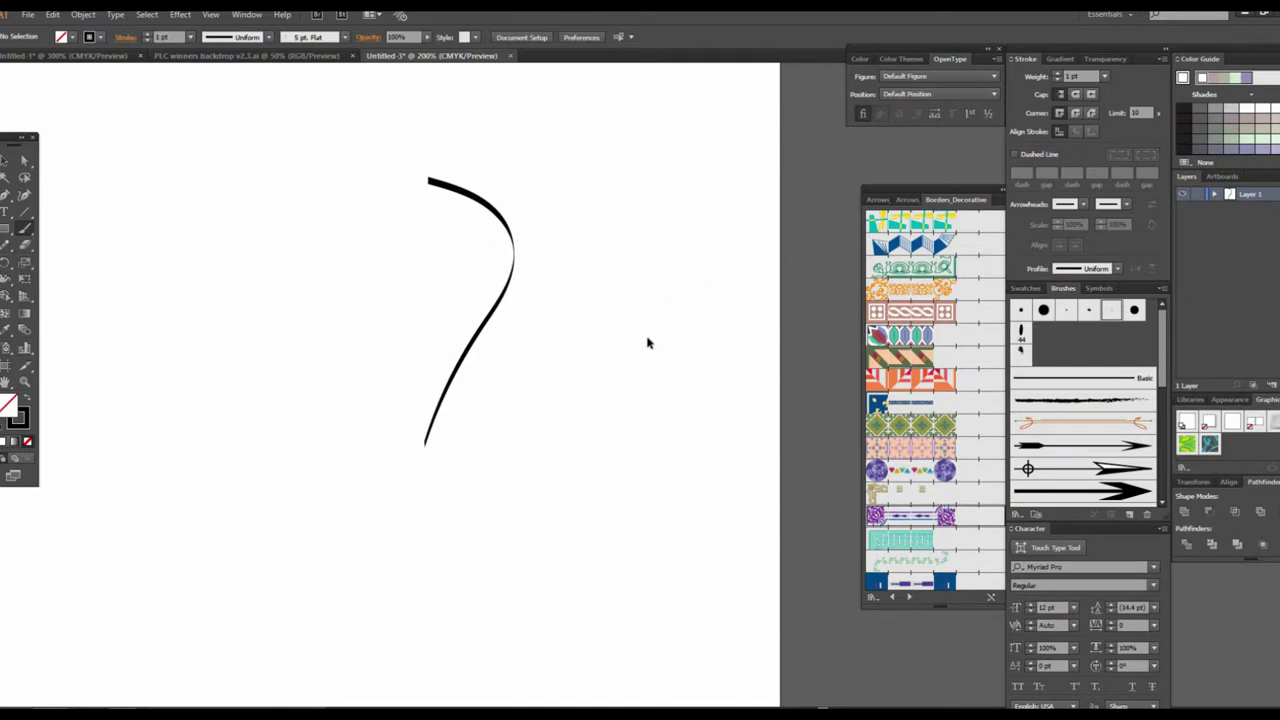
{"action": "key", "text": "ctrl+z"}
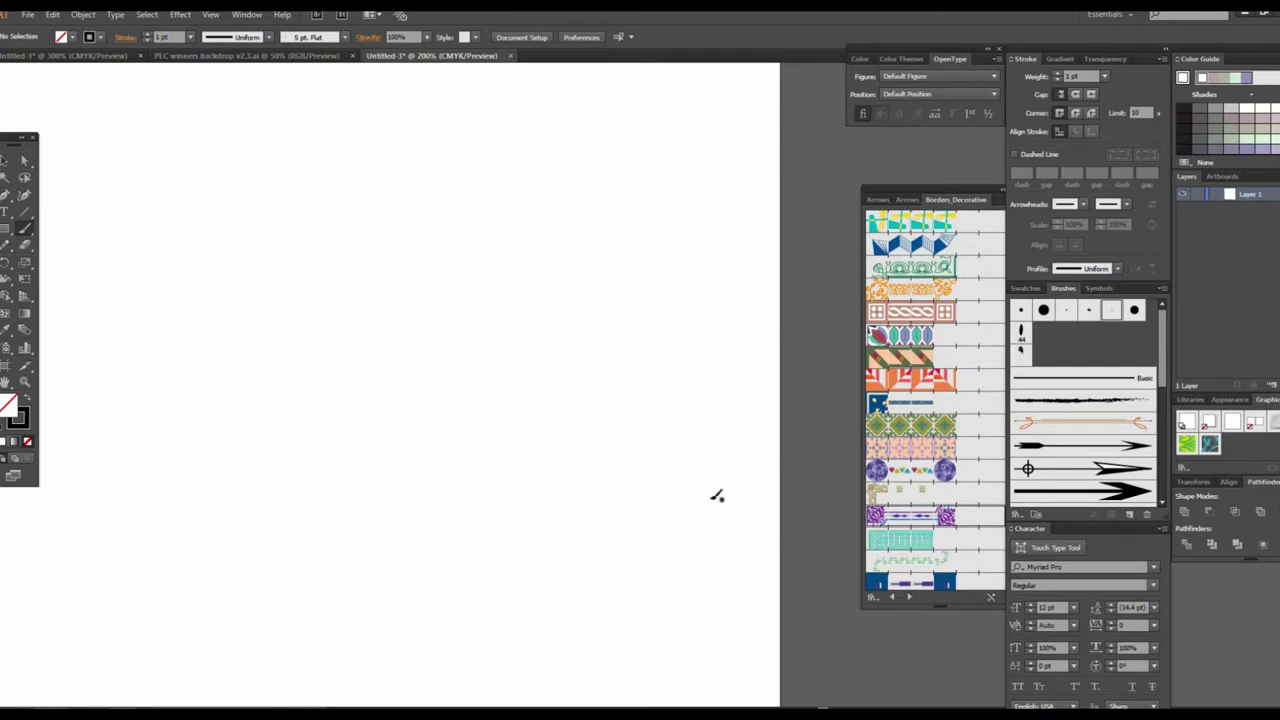
{"action": "key", "text": "ctrl+minus"}
{"action": "key", "text": "ctrl+minus"}
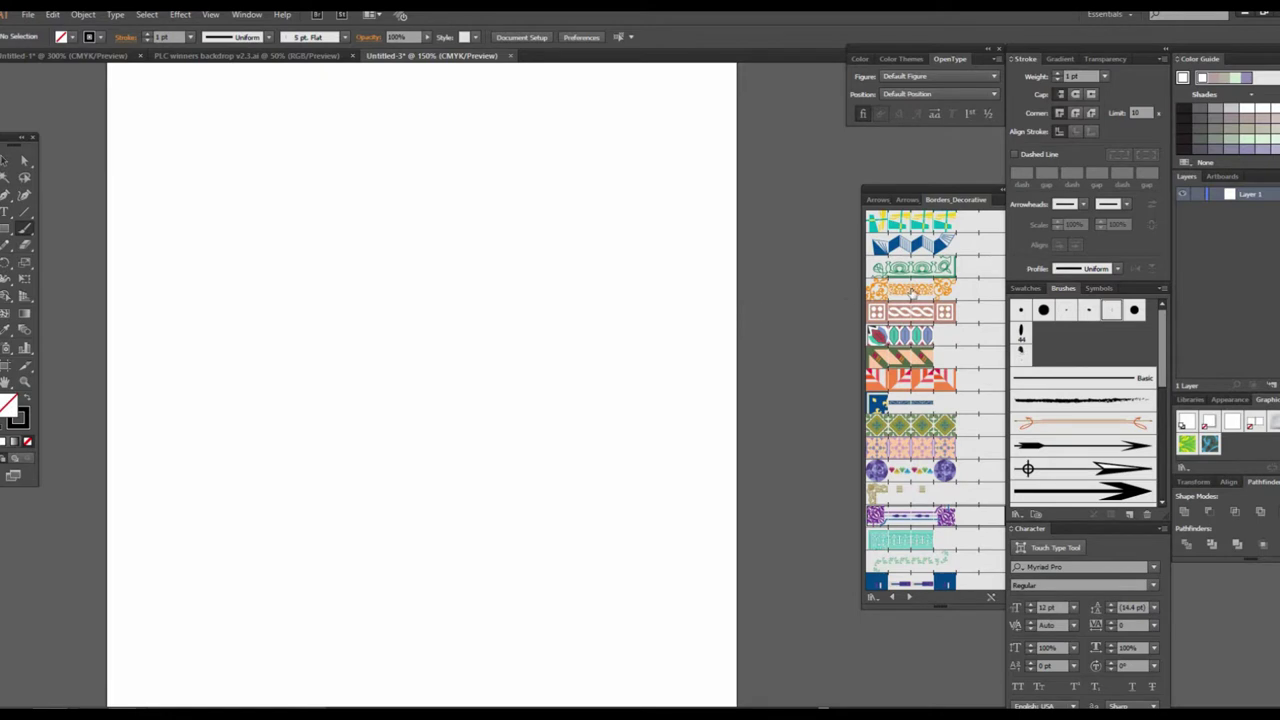
{"action": "left_click", "coordinate": [1130, 514]}
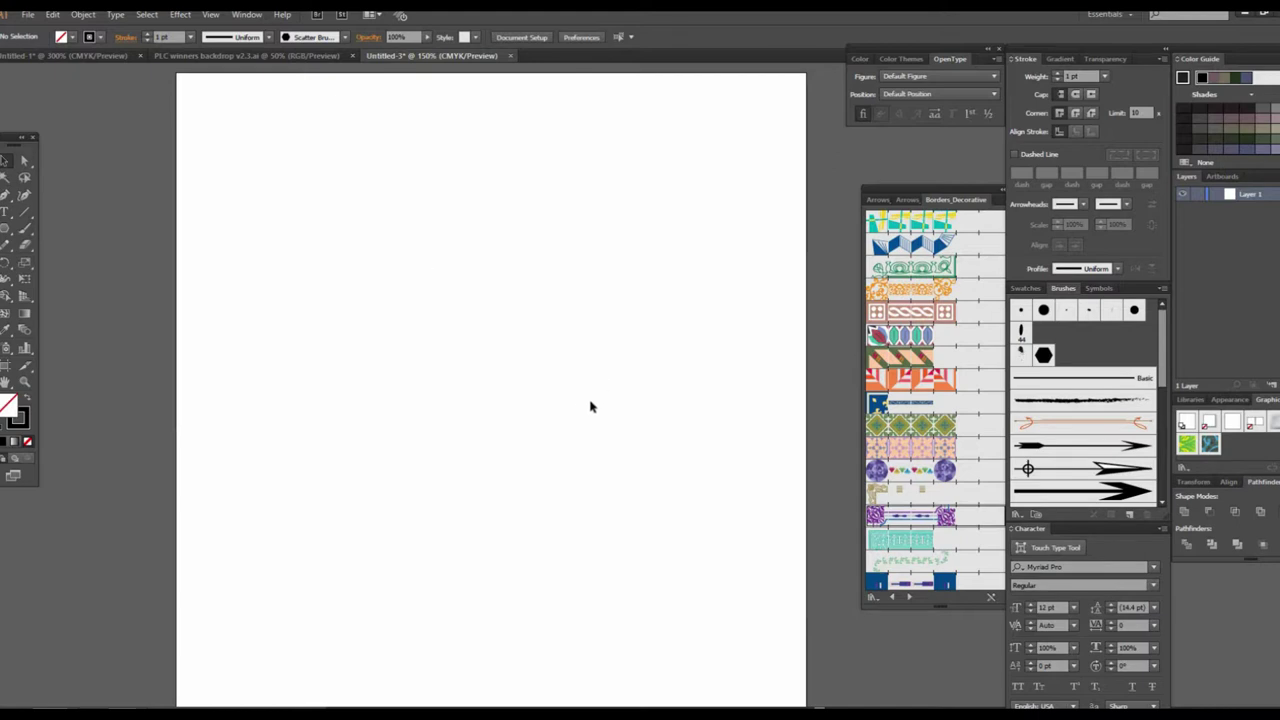
Step: Draw a small black-filled hexagon near the upper left of the artboard
{"action": "key", "text": "ctrl+plus"}
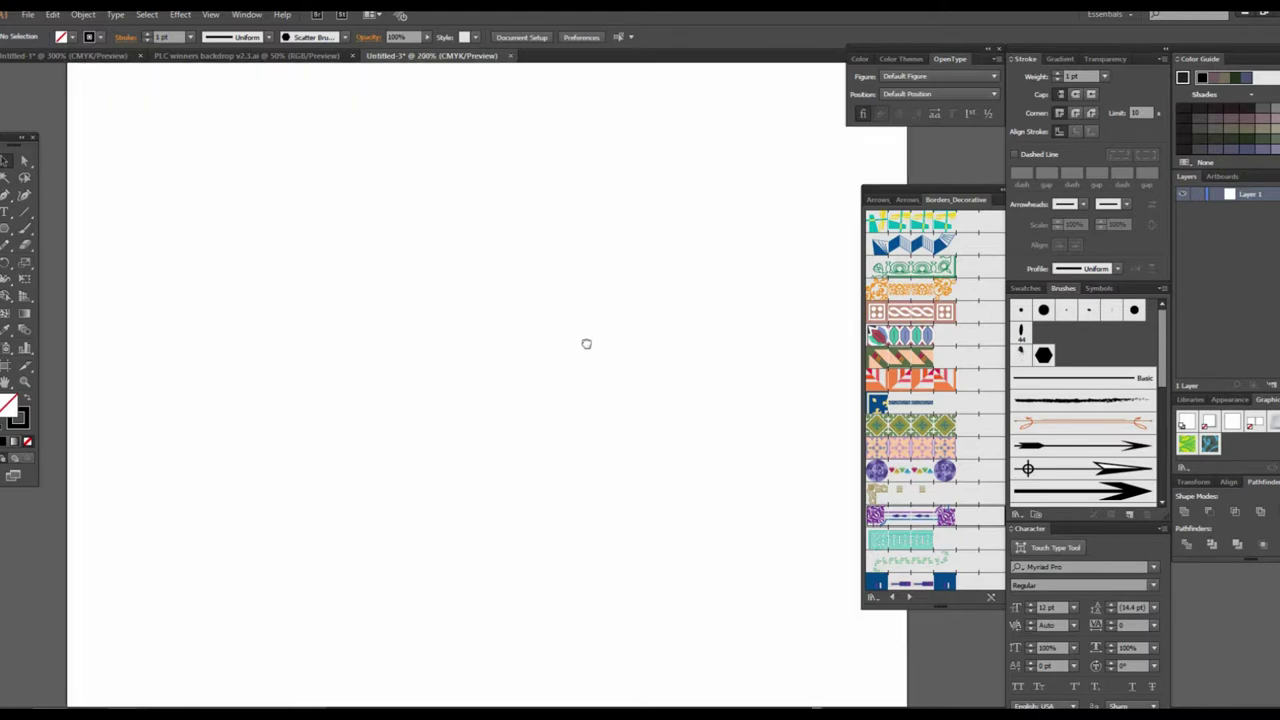
{"action": "left_click_drag", "start_coordinate": [343, 217], "coordinate": [357, 222]}
{"action": "left_click", "coordinate": [6, 161]}
{"action": "left_click", "coordinate": [60, 37]}
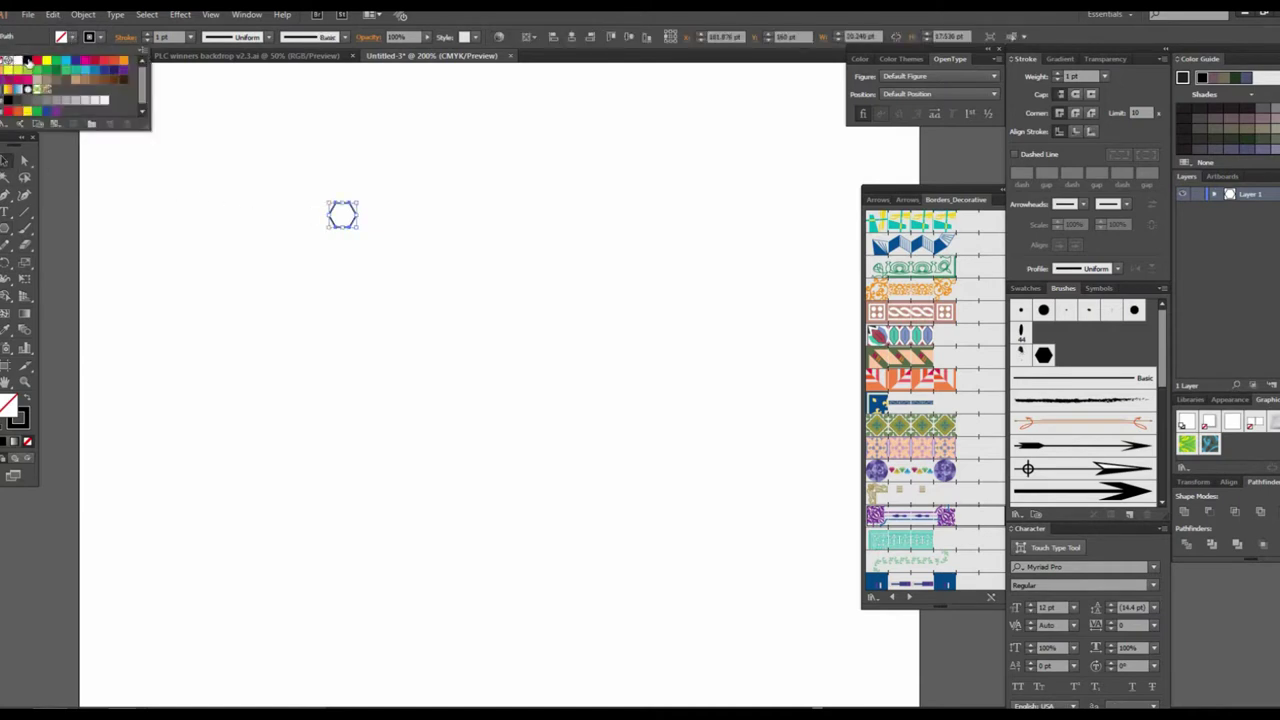
{"action": "left_click", "coordinate": [28, 60]}
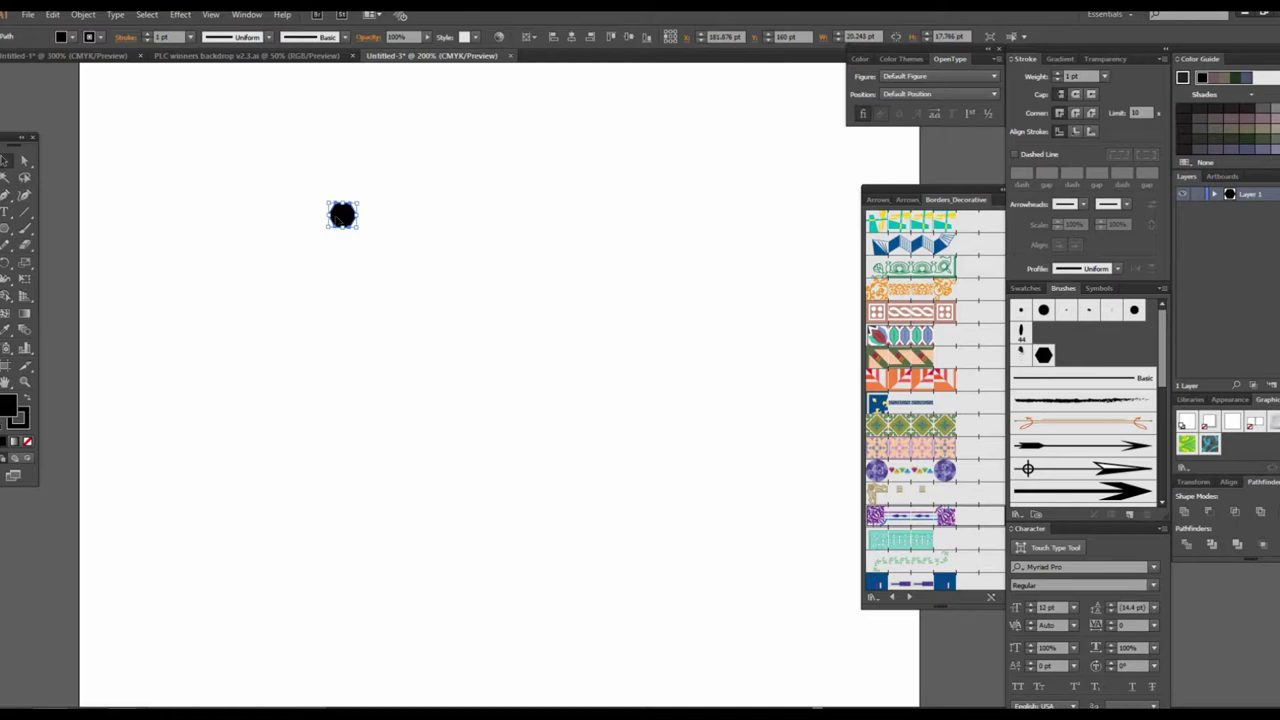
{"action": "left_click_drag", "start_coordinate": [338, 217], "coordinate": [440, 231]}
Step: Change the hexagon's fill to green and its stroke to none
{"action": "left_click", "coordinate": [72, 38]}
{"action": "left_click", "coordinate": [58, 62]}
{"action": "left_click", "coordinate": [101, 38]}
{"action": "left_click", "coordinate": [7, 61]}
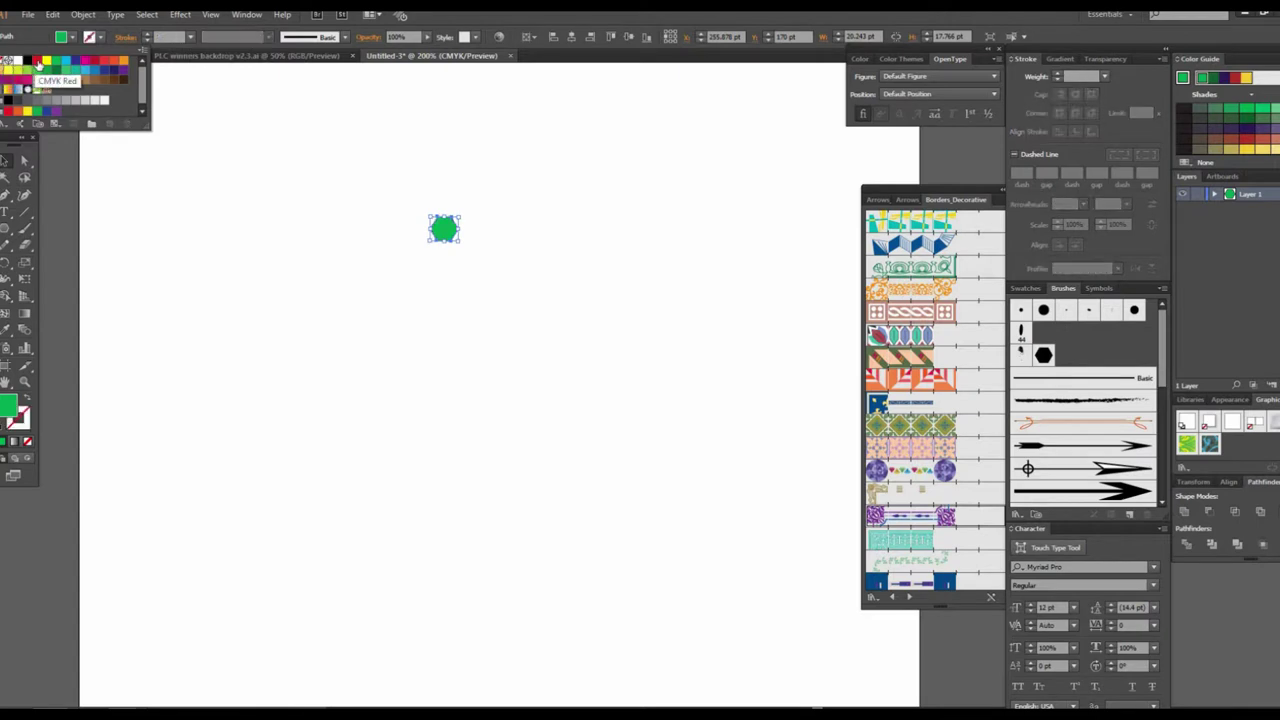
{"action": "left_click", "coordinate": [7, 61]}
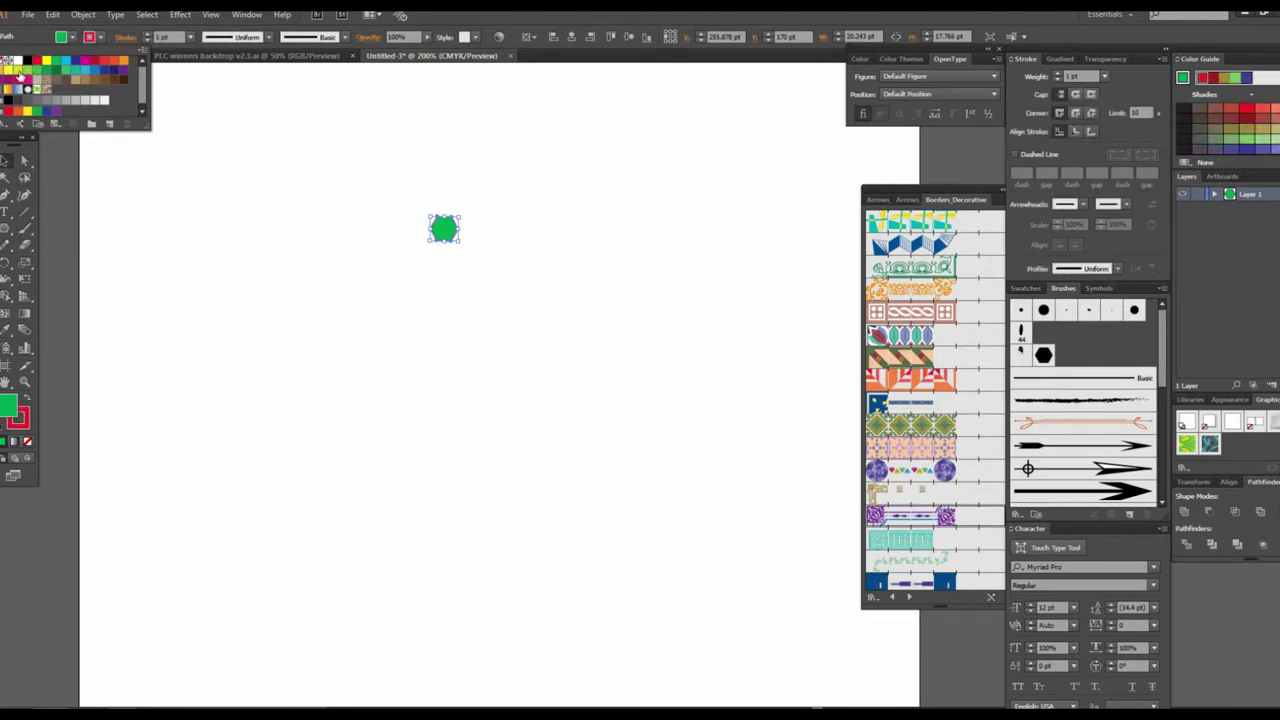
{"action": "left_click", "coordinate": [397, 329]}
{"action": "left_click", "coordinate": [491, 271]}
Step: Zoom in to inspect the green hexagon, then delete it
{"action": "key", "text": "ctrl+equal"}
{"action": "left_click", "coordinate": [430, 258]}
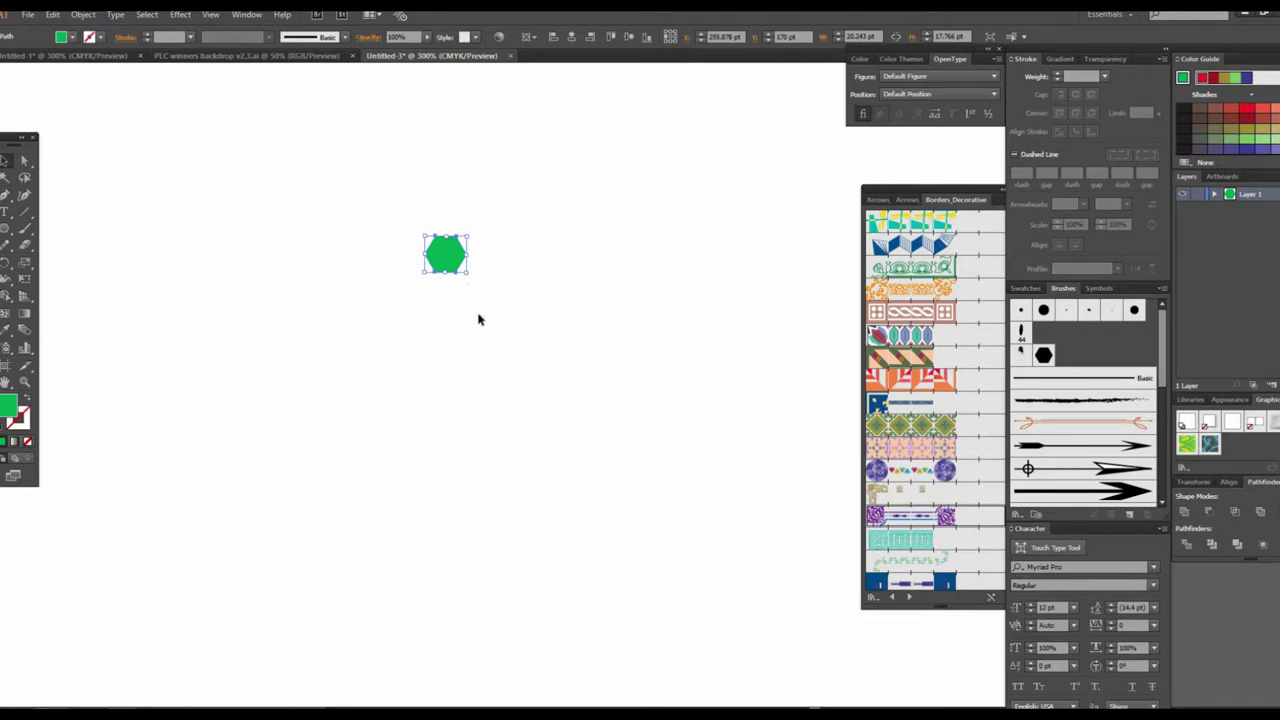
{"action": "left_click", "coordinate": [477, 317]}
{"action": "key", "text": "ctrl+minus"}
{"action": "scroll", "coordinate": [590, 357], "scroll_direction": "right", "scroll_amount": 1}
{"action": "left_click", "coordinate": [440, 256]}
{"action": "key", "text": "Delete"}
Step: Redraw the hexagon, undo back to the small green hexagon, and start a new brush
{"action": "left_click", "coordinate": [6, 229]}
{"action": "left_click_drag", "start_coordinate": [355, 215], "coordinate": [432, 277]}
{"action": "left_click", "coordinate": [6, 160]}
{"action": "key", "text": "ctrl+shift+a"}
{"action": "key", "text": "ctrl+z"}
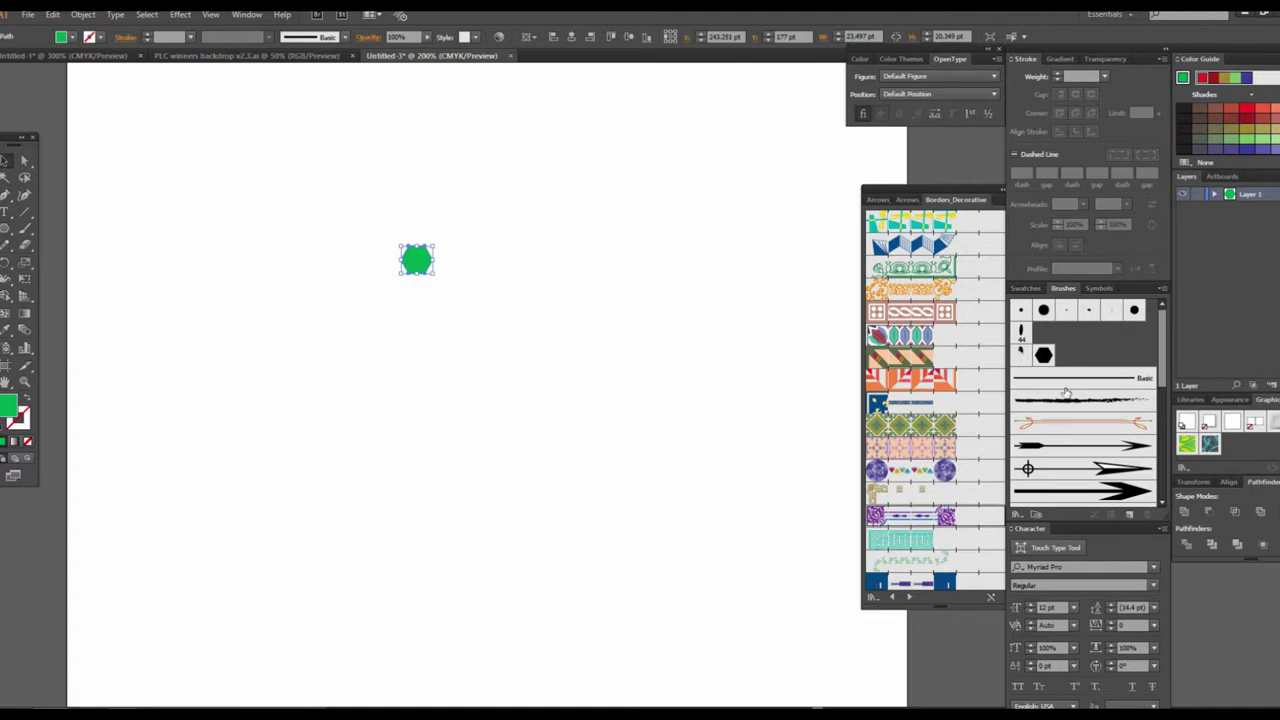
{"action": "left_click", "coordinate": [1129, 514]}
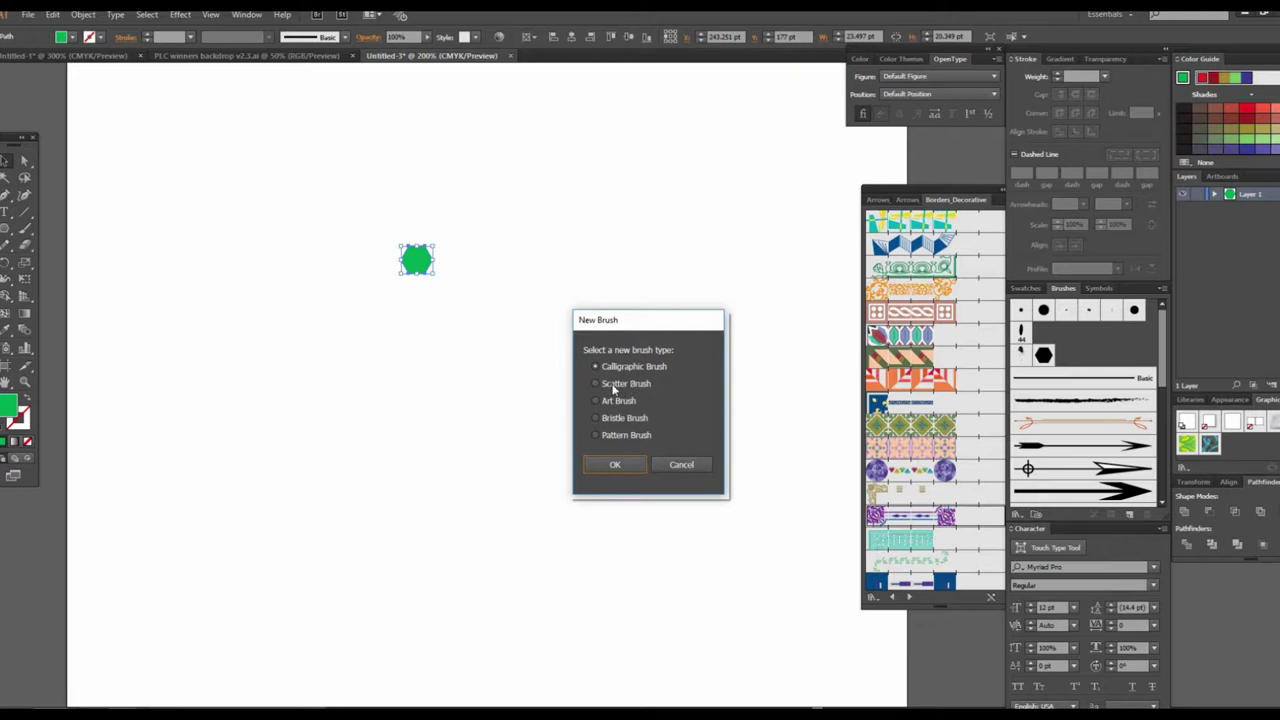
Step: Turn the green hexagon into Scatter Brush 2 with default options
{"action": "left_click", "coordinate": [600, 384]}
{"action": "left_click", "coordinate": [621, 463]}
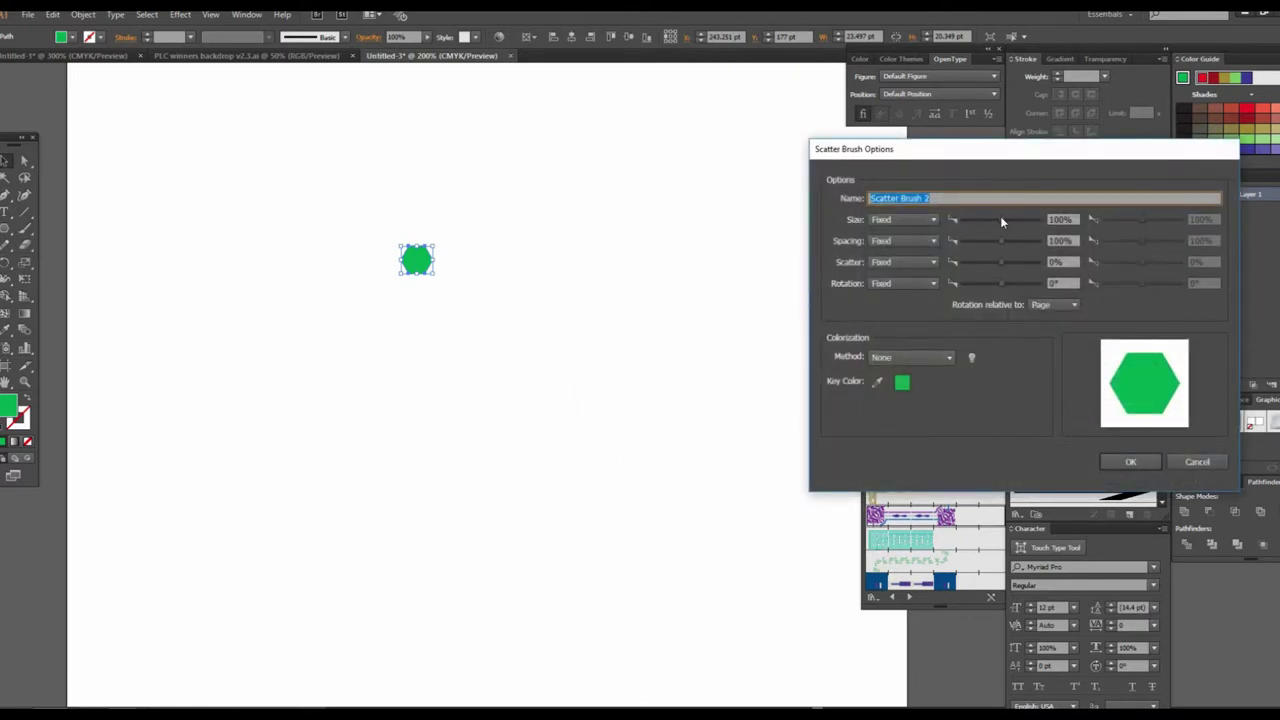
{"action": "left_click", "coordinate": [1135, 462]}
Step: Paint four test strokes of green hexagons, then undo them
{"action": "left_click", "coordinate": [25, 228]}
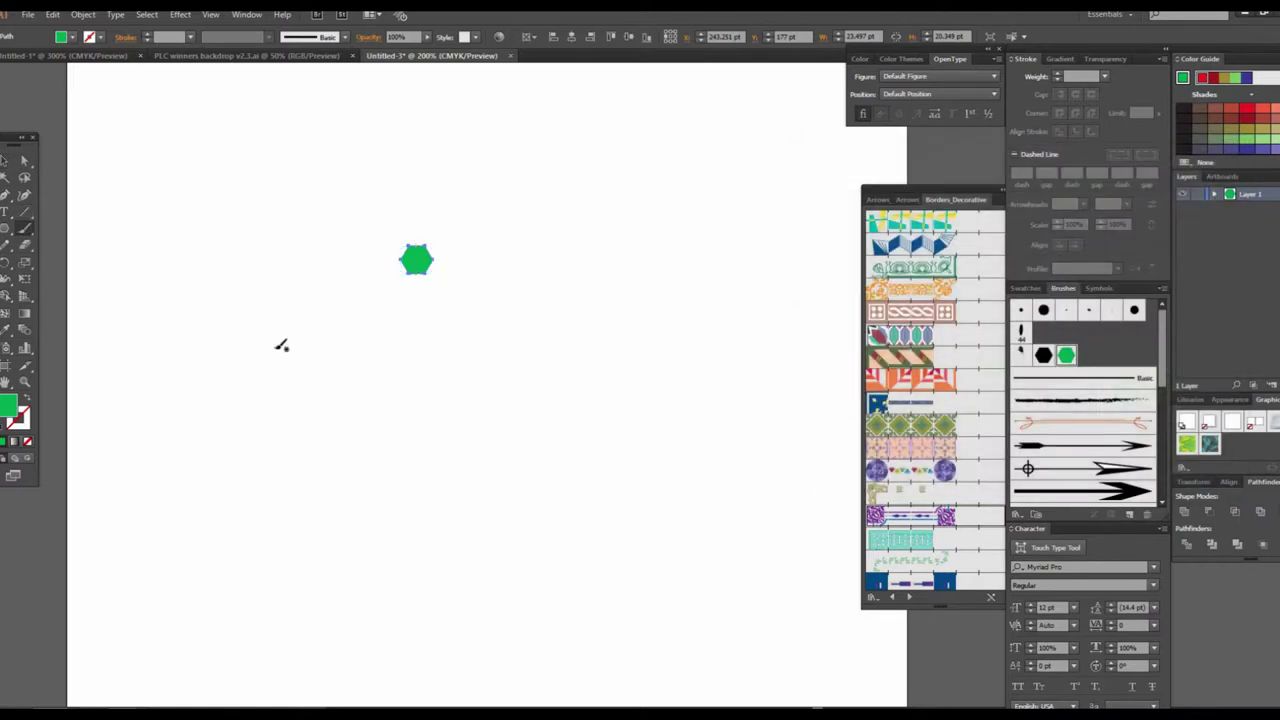
{"action": "left_click_drag", "start_coordinate": [390, 390], "coordinate": [598, 318]}
{"action": "left_click_drag", "start_coordinate": [468, 484], "coordinate": [510, 258]}
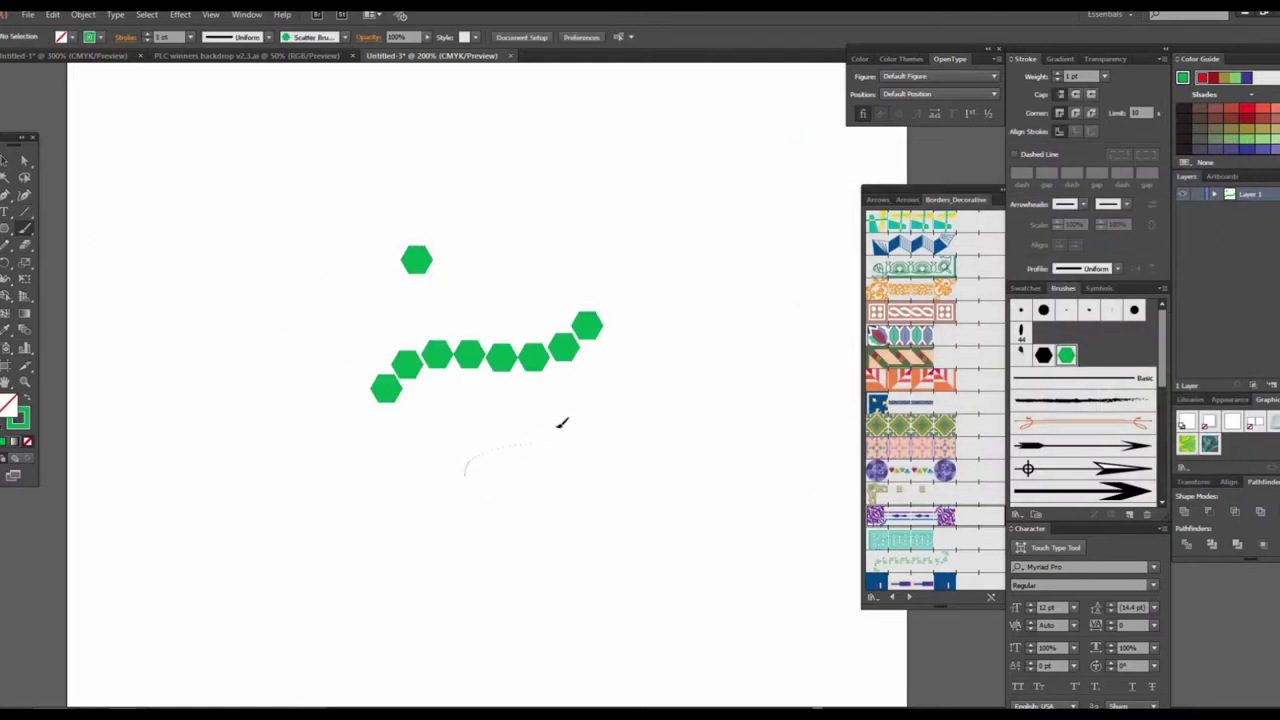
{"action": "left_click_drag", "start_coordinate": [641, 395], "coordinate": [640, 540]}
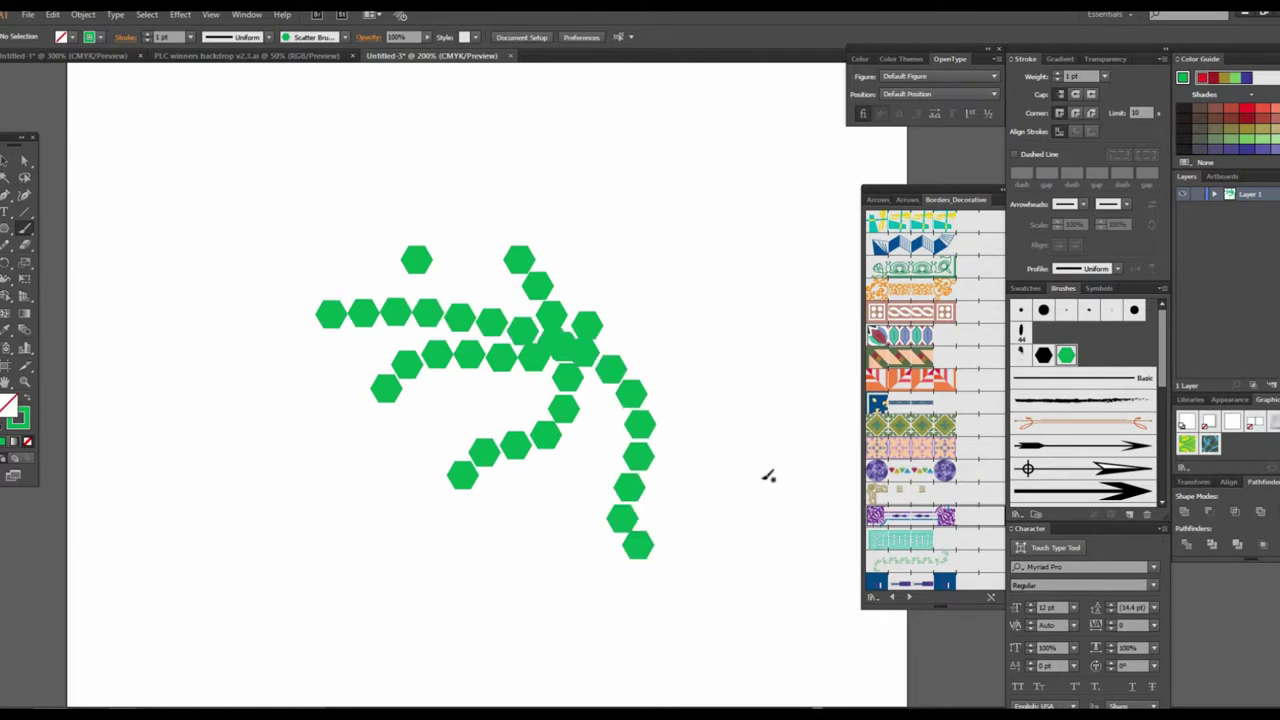
{"action": "left_click_drag", "start_coordinate": [671, 331], "coordinate": [405, 552]}
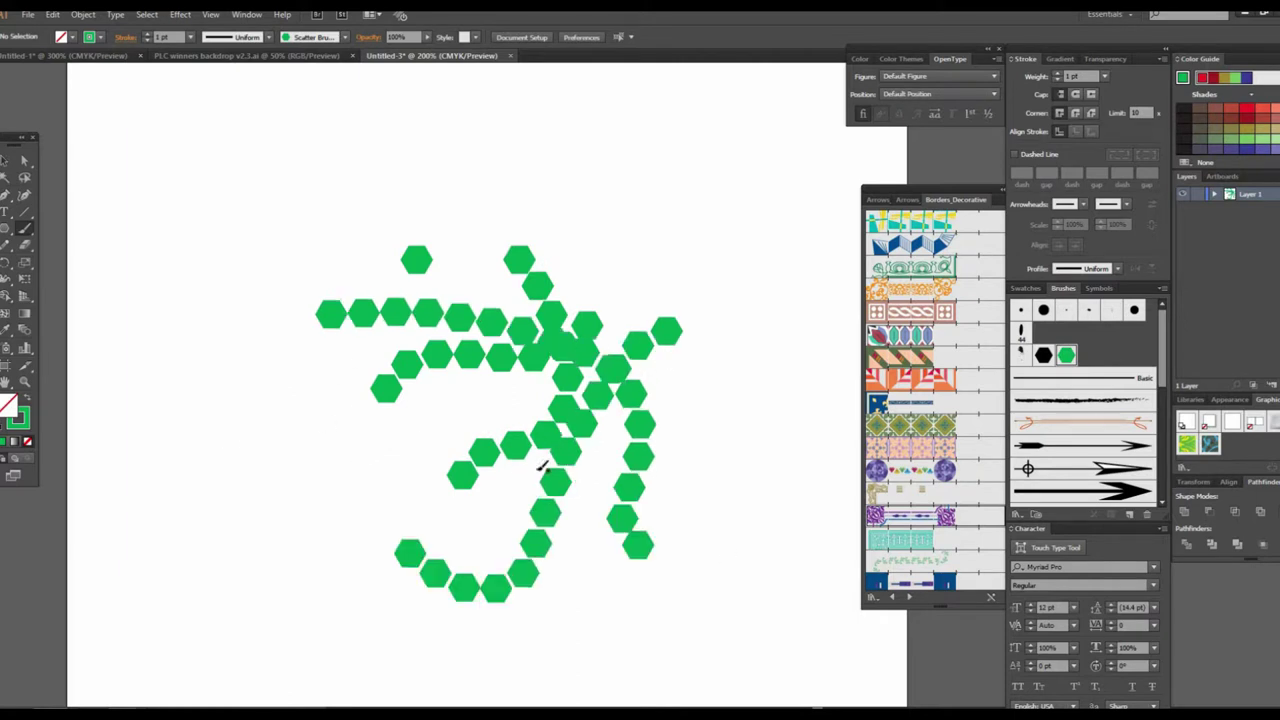
{"action": "key", "text": "ctrl+z"}
{"action": "key", "text": "ctrl+z"}
{"action": "key", "text": "ctrl+z"}
{"action": "key", "text": "ctrl+z"}
{"action": "key", "text": "ctrl+z"}
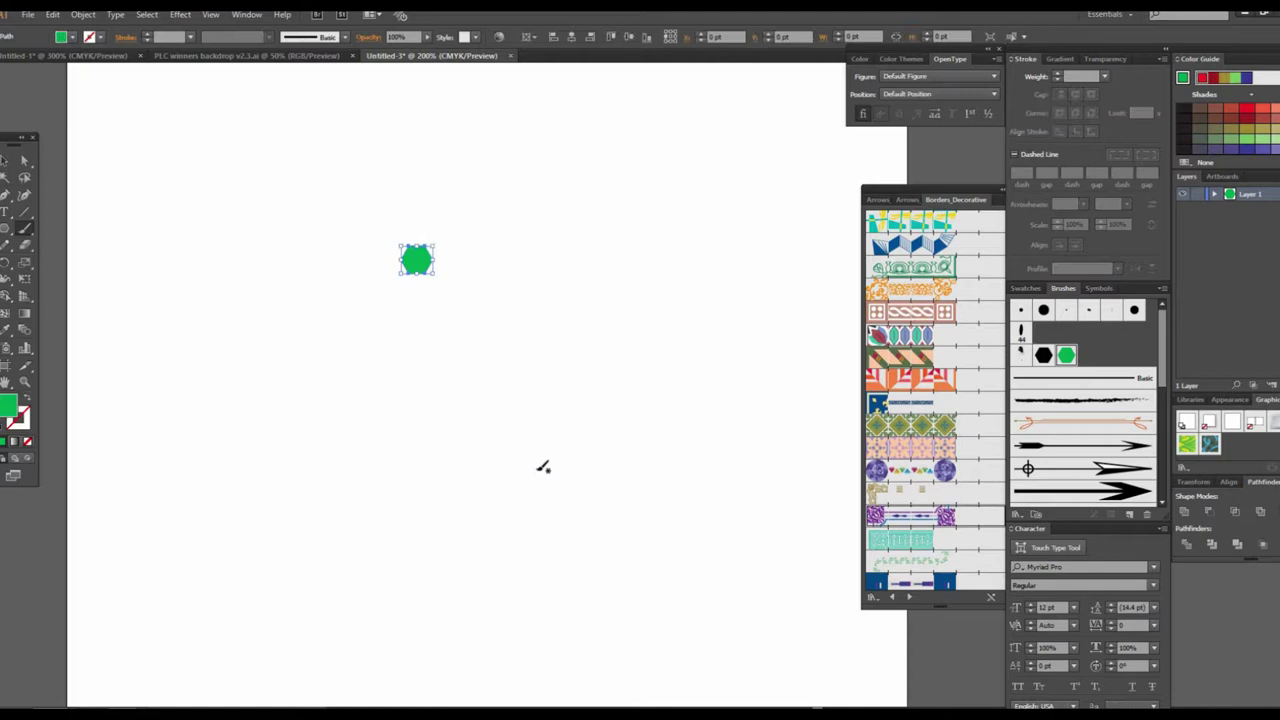
{"action": "key", "text": "ctrl+z"}
Step: Try a decorative border brush stroke and the black hexagon brush, undoing both
{"action": "left_click_drag", "start_coordinate": [396, 431], "coordinate": [485, 369]}
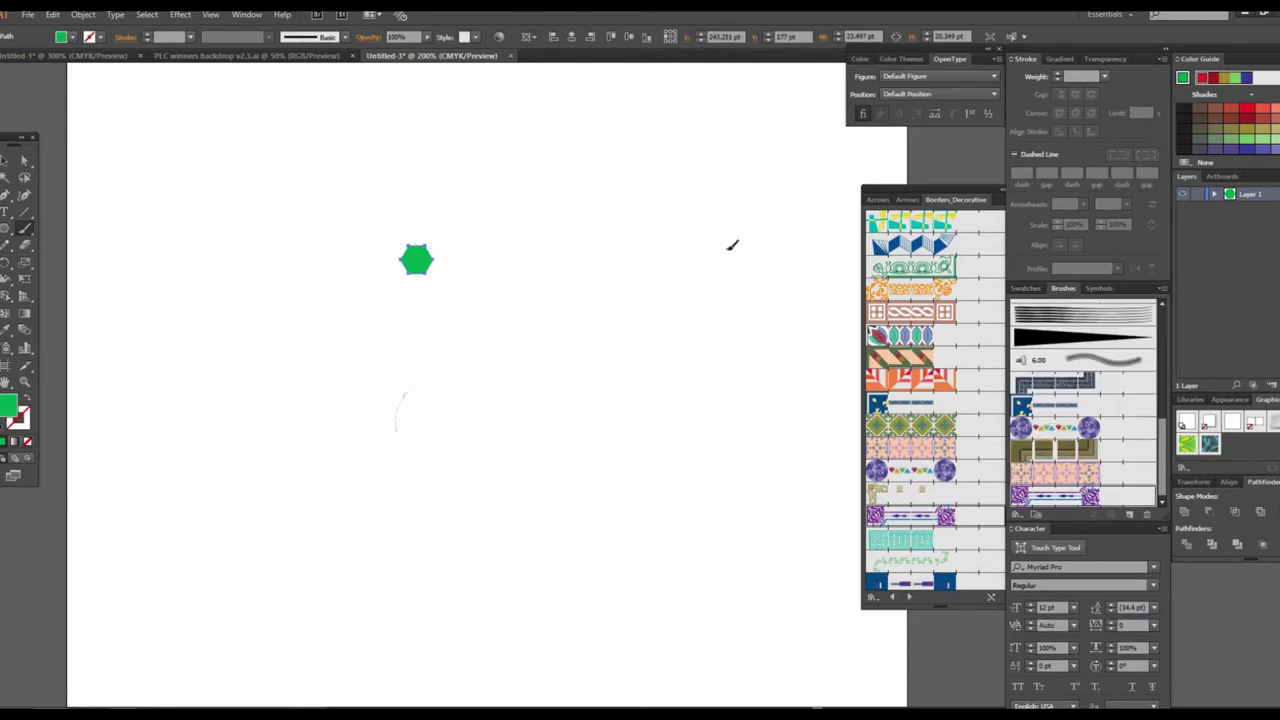
{"action": "left_click_drag", "start_coordinate": [731, 245], "coordinate": [735, 250]}
{"action": "key", "text": "ctrl+z"}
{"action": "scroll", "coordinate": [1092, 373], "scroll_direction": "up", "scroll_amount": 5}
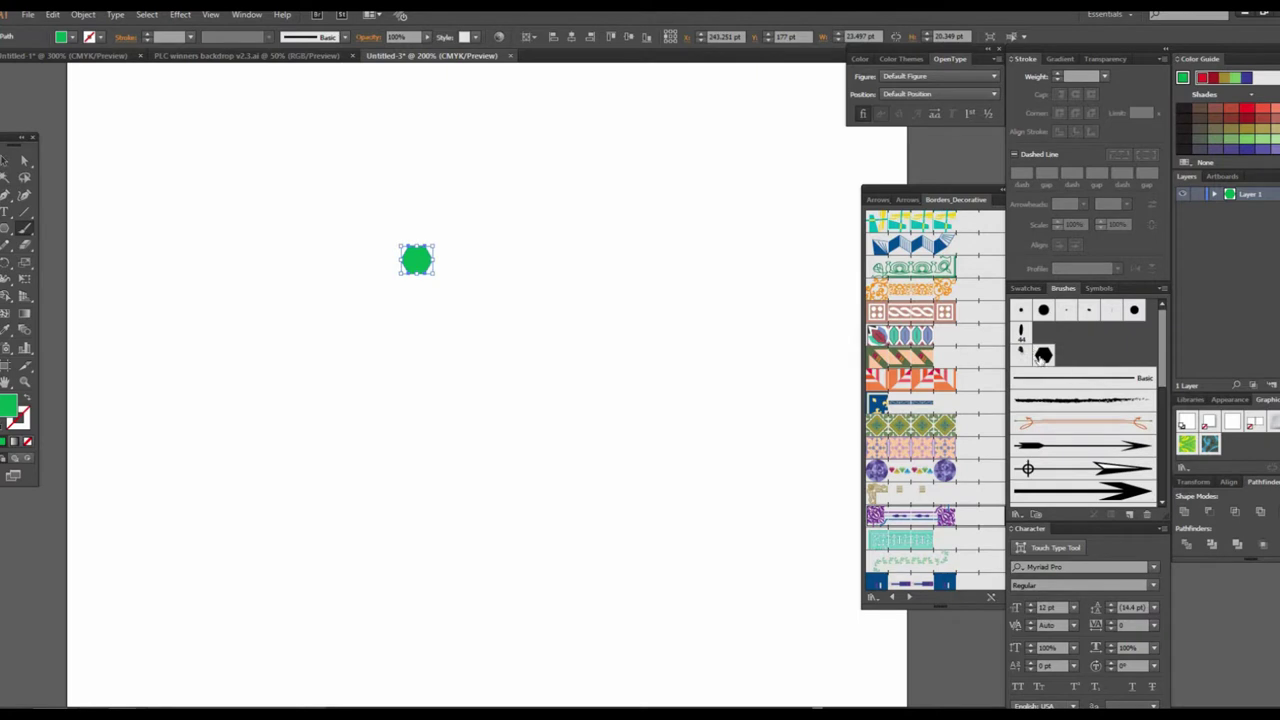
{"action": "left_click", "coordinate": [1043, 355]}
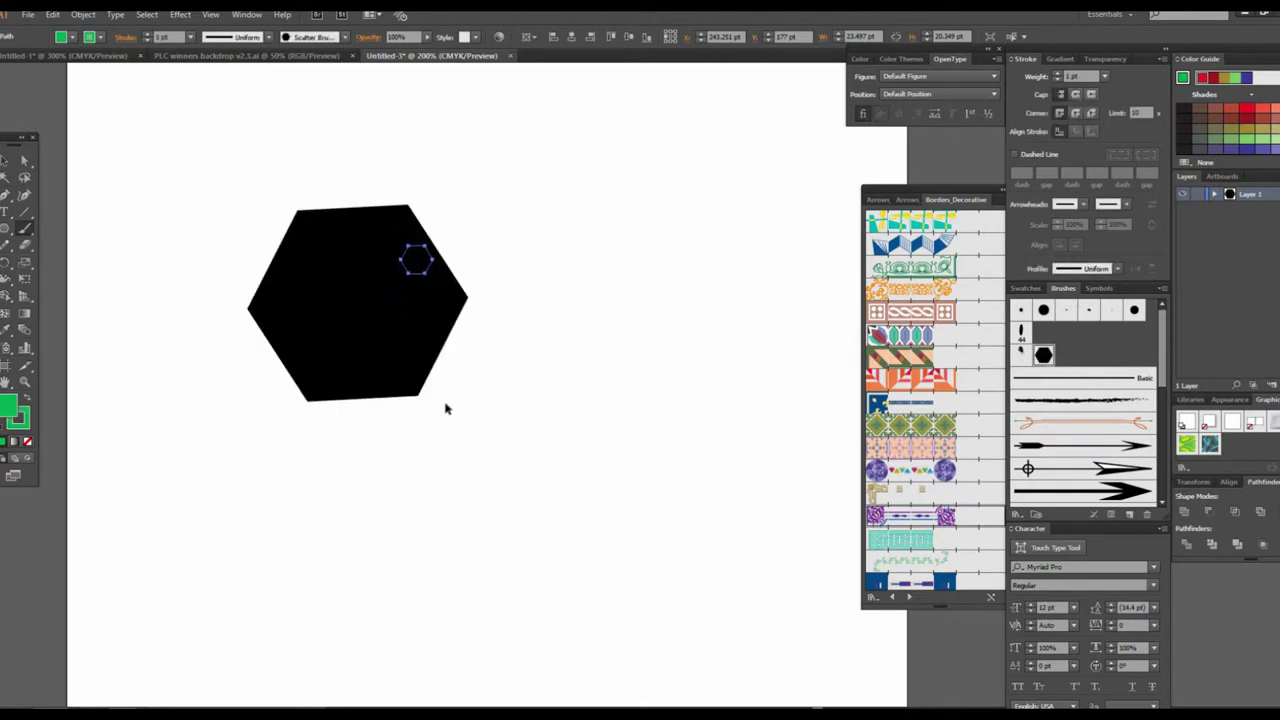
{"action": "key", "text": "ctrl+z"}
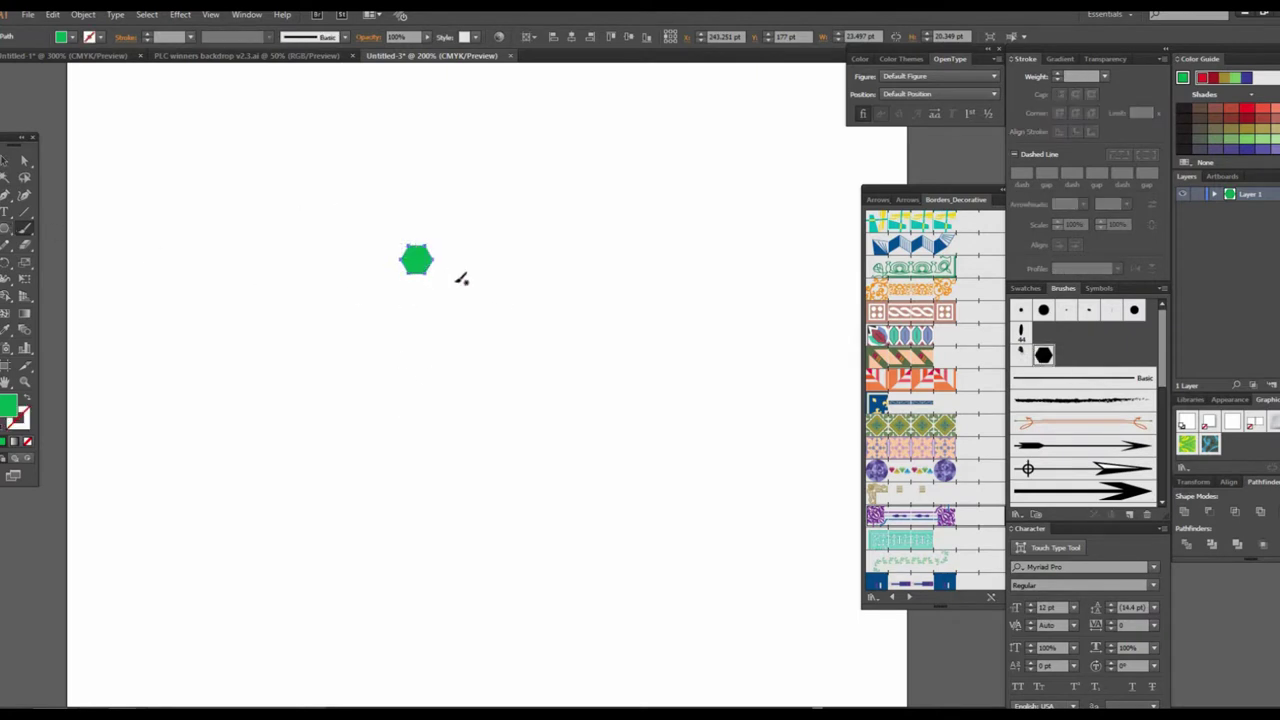
Step: Recreate the green hexagon scatter brush and paint a curly hexagon stroke
{"action": "left_click", "coordinate": [1133, 517]}
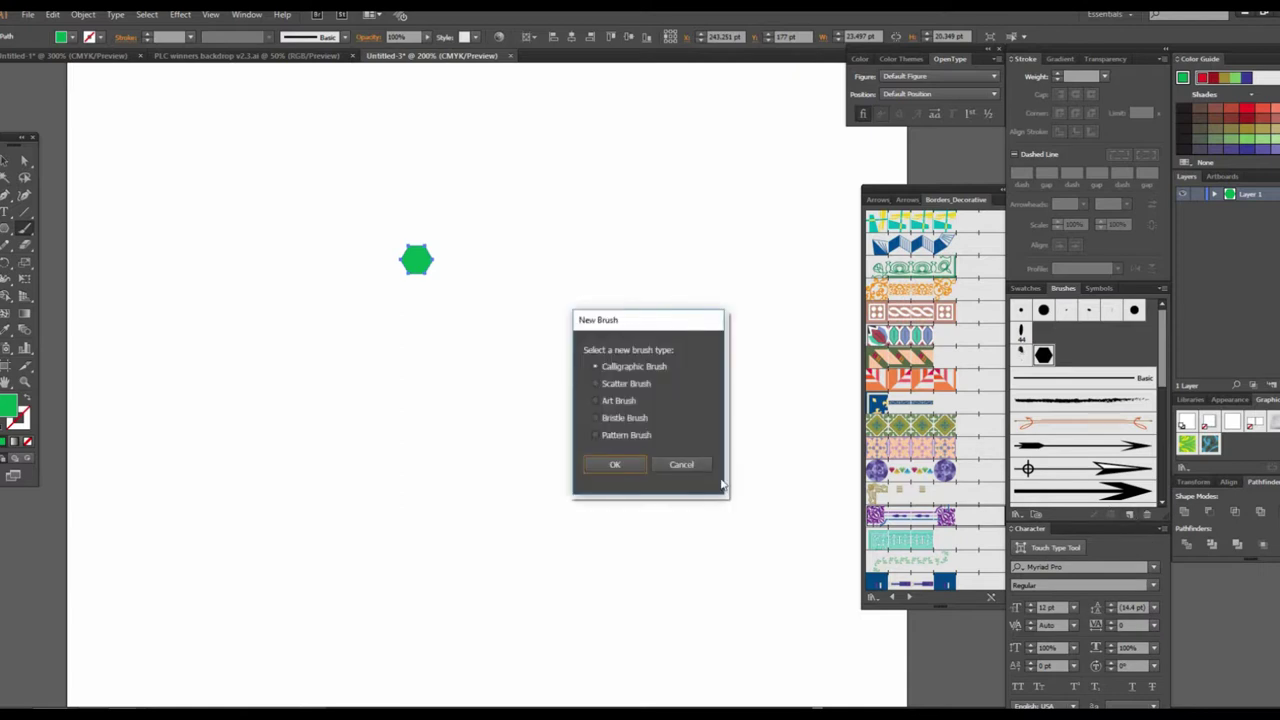
{"action": "left_click", "coordinate": [598, 383]}
{"action": "left_click", "coordinate": [618, 465]}
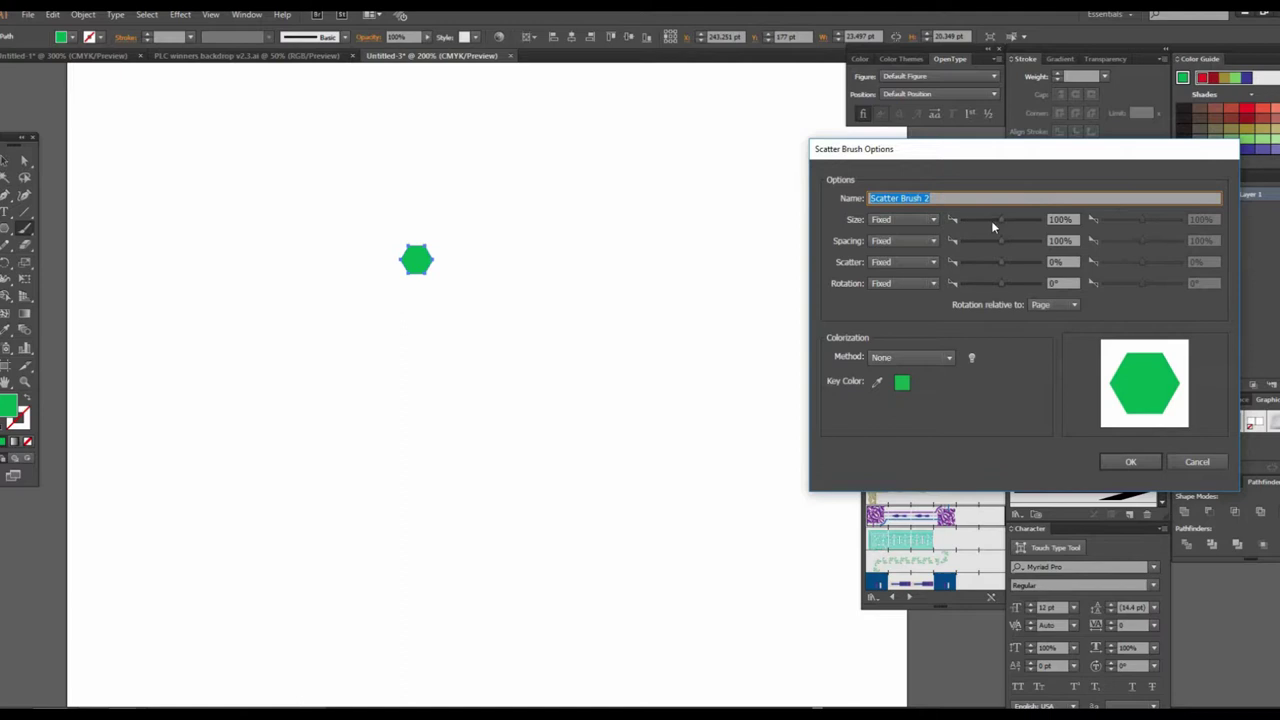
{"action": "left_click", "coordinate": [1131, 460]}
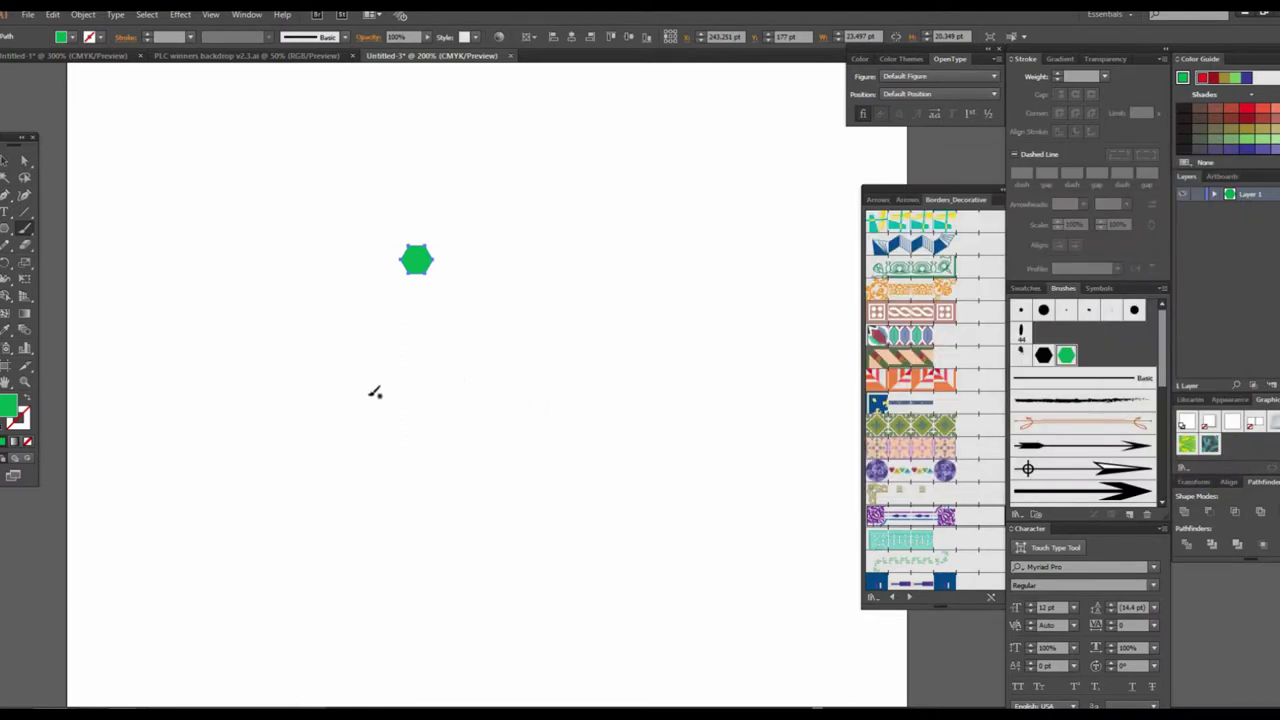
{"action": "mouse_move", "coordinate": [597, 263]}
{"action": "left_mouse_down"}
{"action": "mouse_move", "coordinate": [603, 275]}
{"action": "mouse_move", "coordinate": [222, 517]}
{"action": "left_mouse_up"}
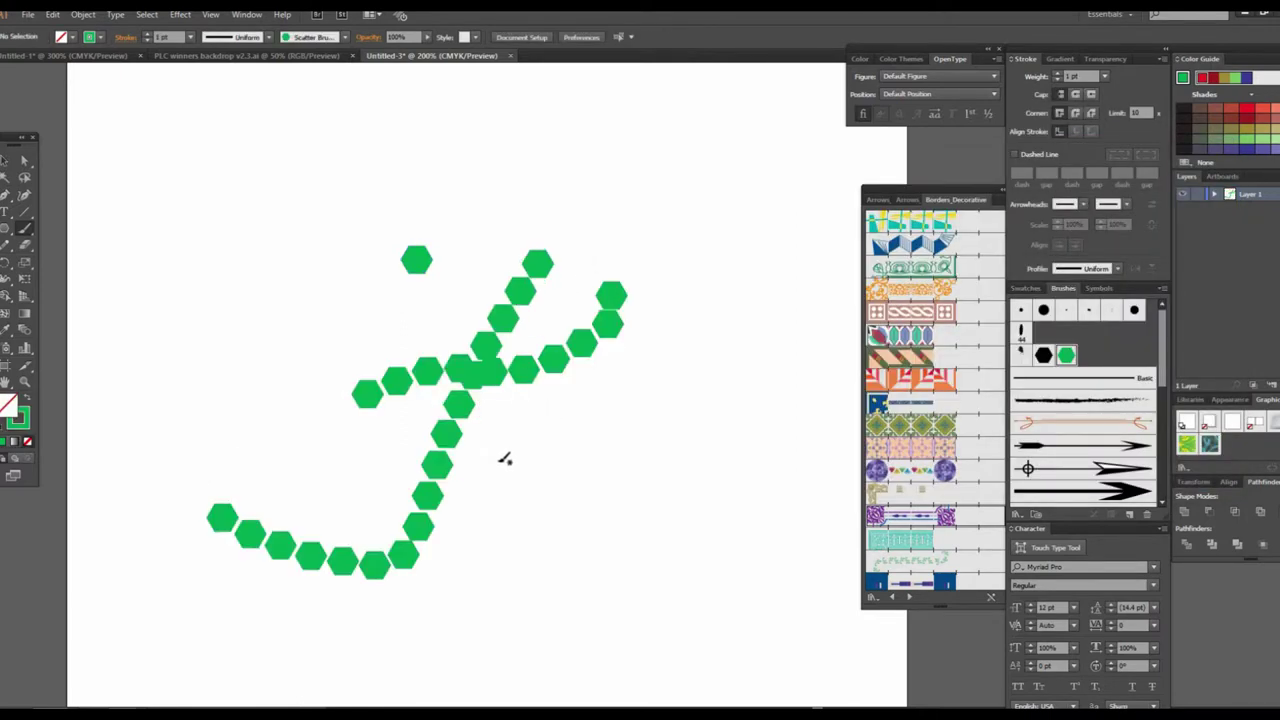
Step: Select all the hexagon strokes and move them higher on the artboard
{"action": "left_click", "coordinate": [6, 161]}
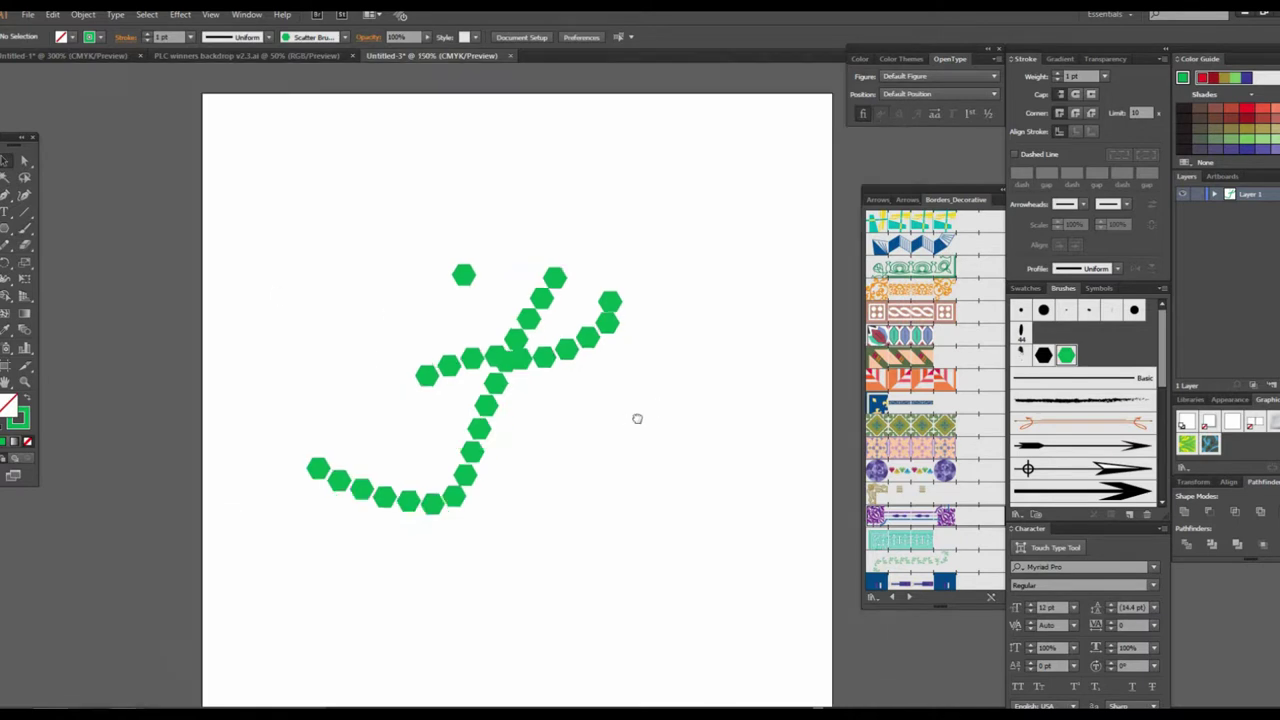
{"action": "key", "text": "ctrl+minus"}
{"action": "key", "text": "ctrl+minus"}
{"action": "key", "text": "ctrl+a"}
{"action": "left_click_drag", "start_coordinate": [471, 449], "coordinate": [468, 185]}
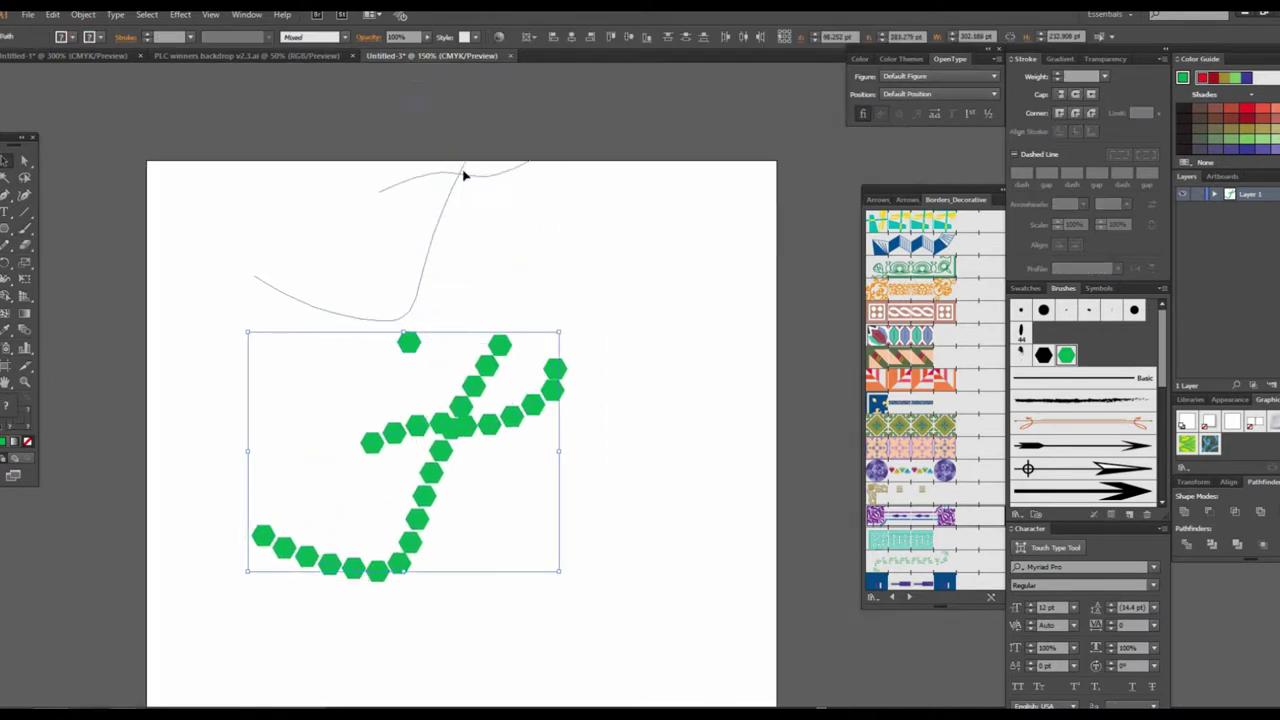
{"action": "left_click", "coordinate": [572, 409]}
{"action": "scroll", "coordinate": [572, 409], "scroll_direction": "down", "scroll_amount": 3}
{"action": "scroll", "coordinate": [503, 363], "scroll_direction": "down", "scroll_amount": 1}
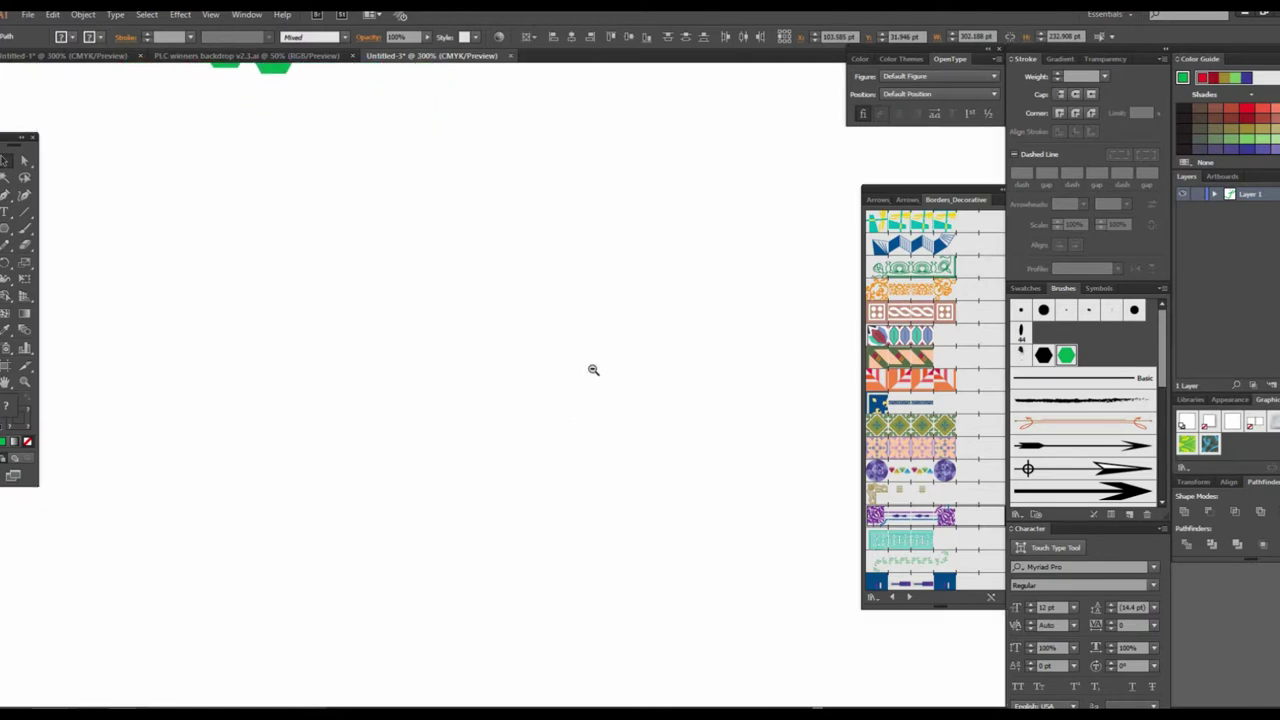
{"action": "scroll", "coordinate": [571, 366], "scroll_direction": "up", "scroll_amount": 4}
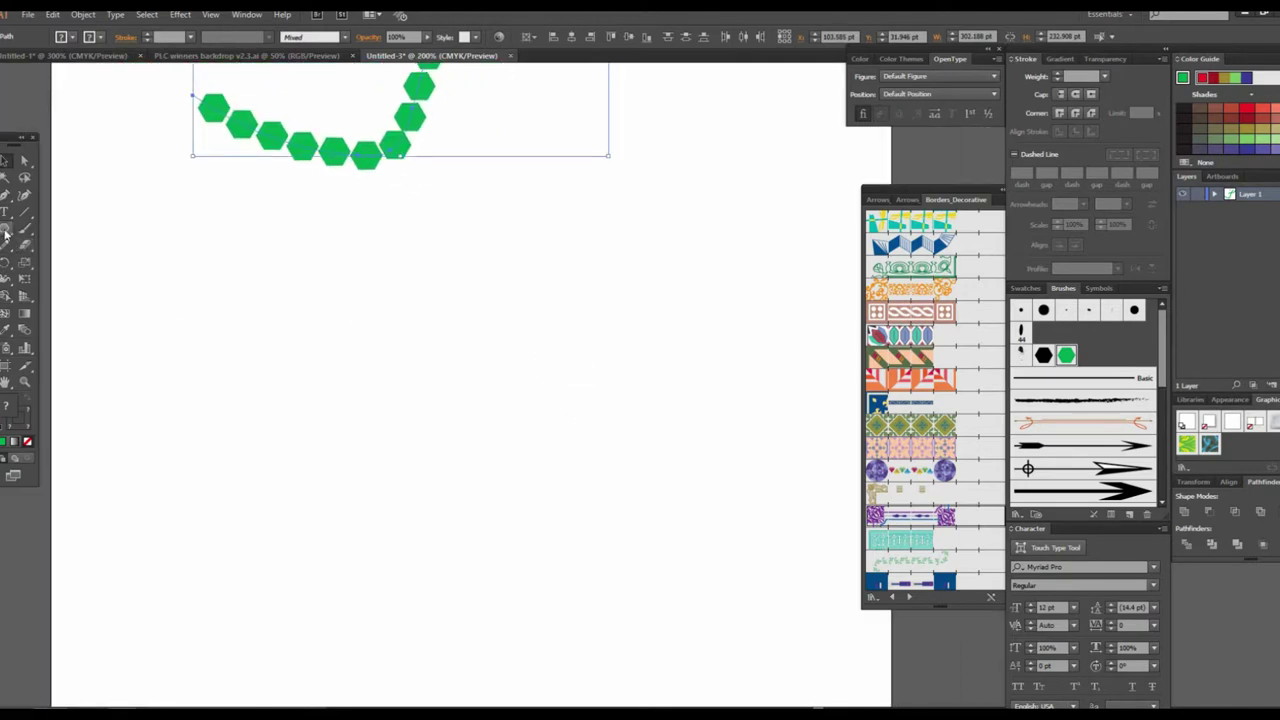
Step: Draw a rounded rectangle below the curve, apply Scatter Brush 2, and bring up its options
{"action": "left_click_drag", "start_coordinate": [6, 228], "coordinate": [40, 245]}
{"action": "left_click_drag", "start_coordinate": [334, 287], "coordinate": [596, 548]}
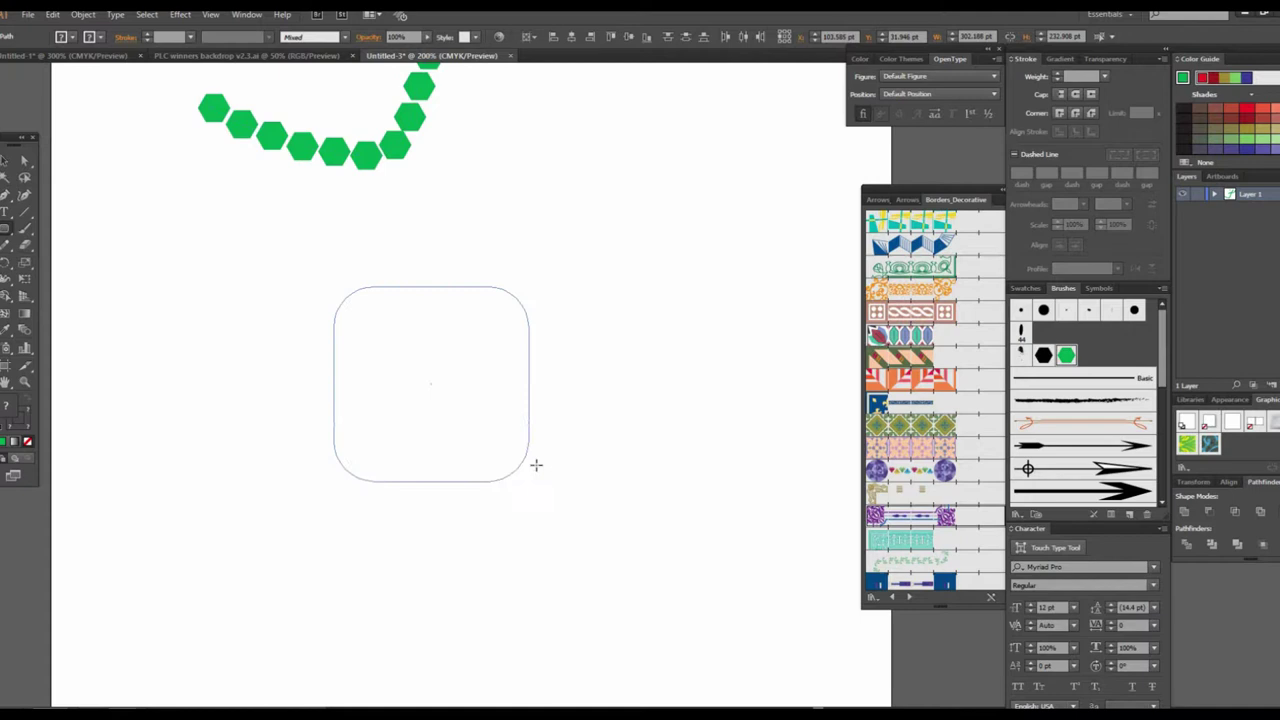
{"action": "left_click", "coordinate": [6, 161]}
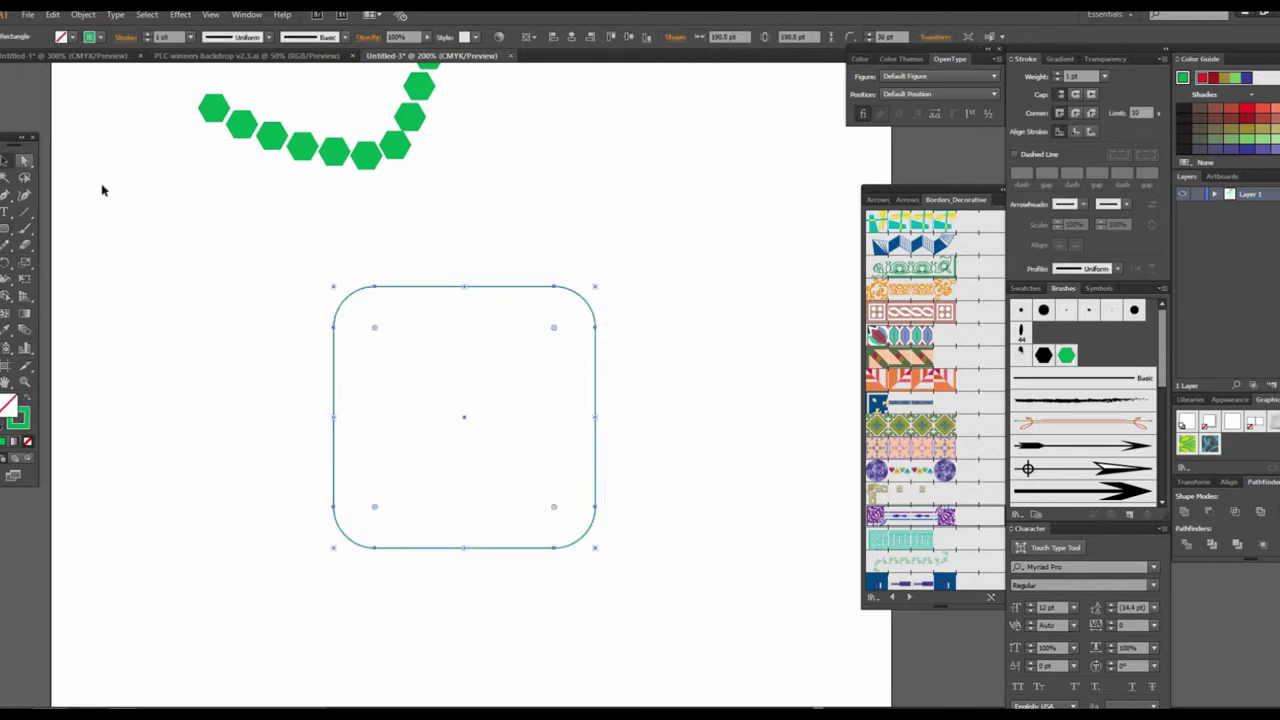
{"action": "left_click", "coordinate": [1067, 356]}
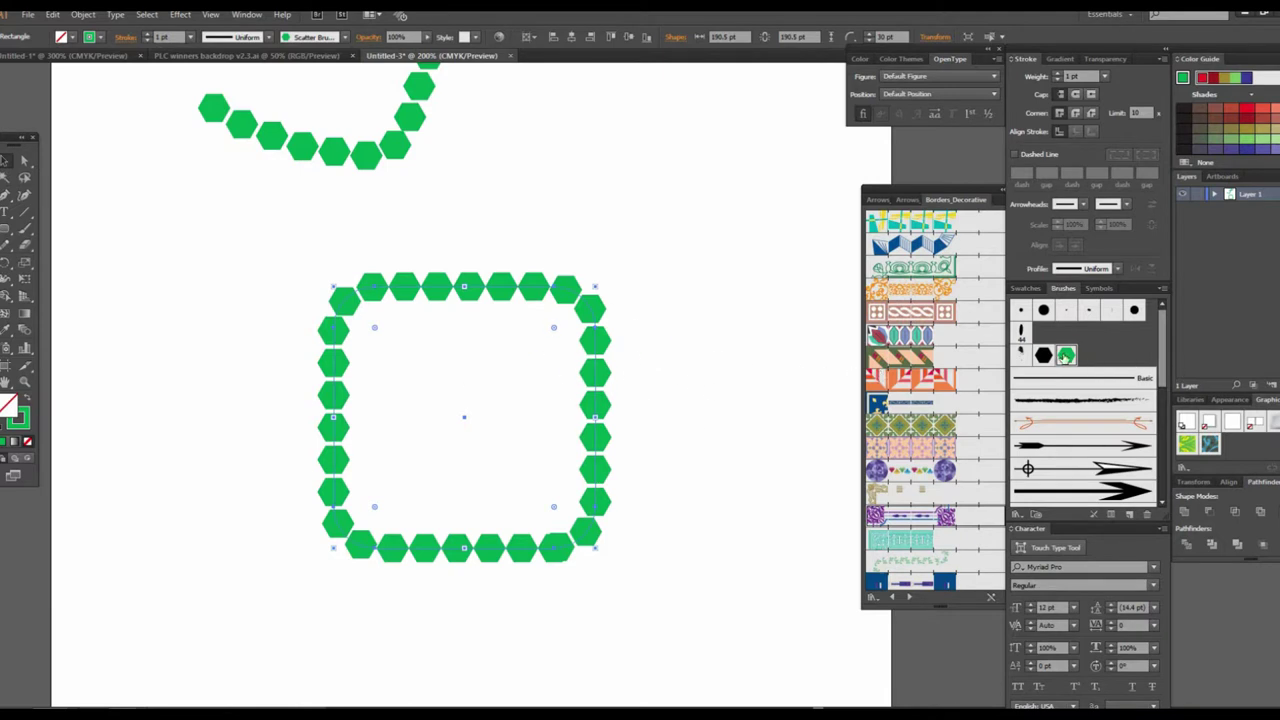
{"action": "double_click", "coordinate": [1067, 356]}
Step: Give Scatter Brush 2 57% size, 70% spacing, -238% scatter, 86° rotation; delete the rectangle
{"action": "mouse_move", "coordinate": [998, 224]}
{"action": "left_mouse_down"}
{"action": "mouse_move", "coordinate": [983, 214]}
{"action": "mouse_move", "coordinate": [990, 239]}
{"action": "mouse_move", "coordinate": [976, 239]}
{"action": "mouse_move", "coordinate": [1008, 264]}
{"action": "mouse_move", "coordinate": [982, 280]}
{"action": "mouse_move", "coordinate": [1024, 287]}
{"action": "left_mouse_up"}
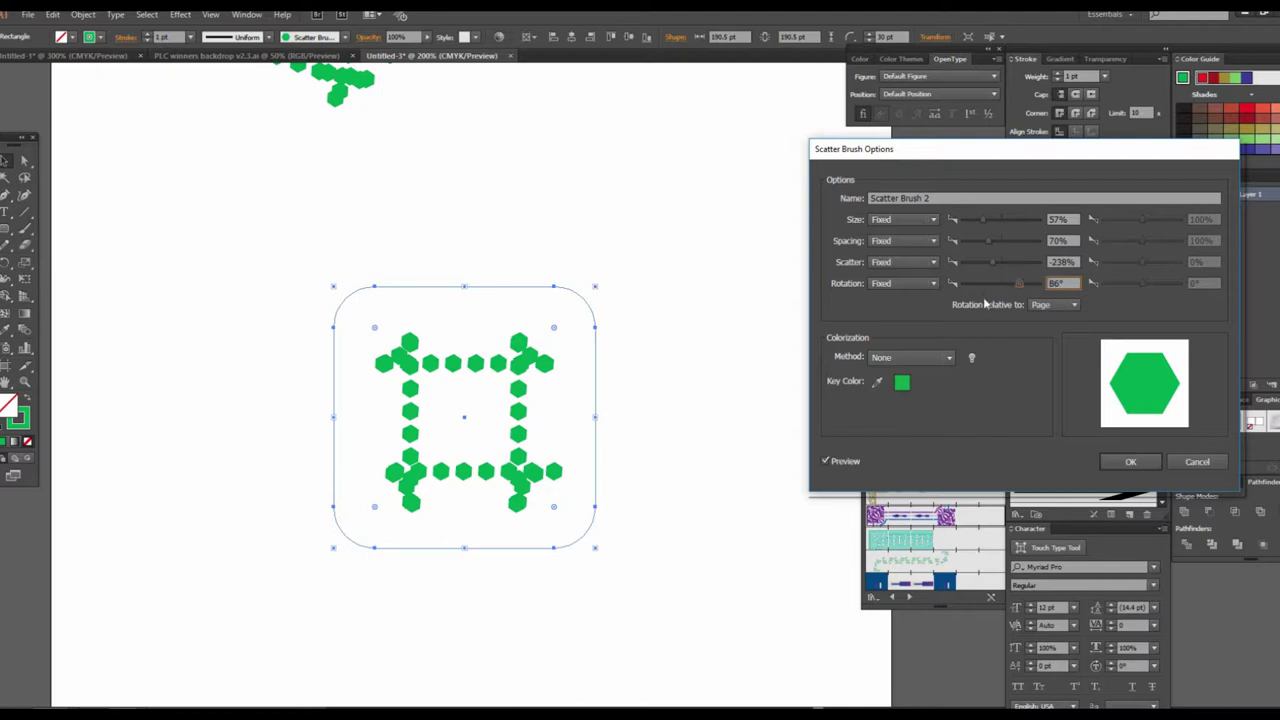
{"action": "left_click", "coordinate": [1129, 460]}
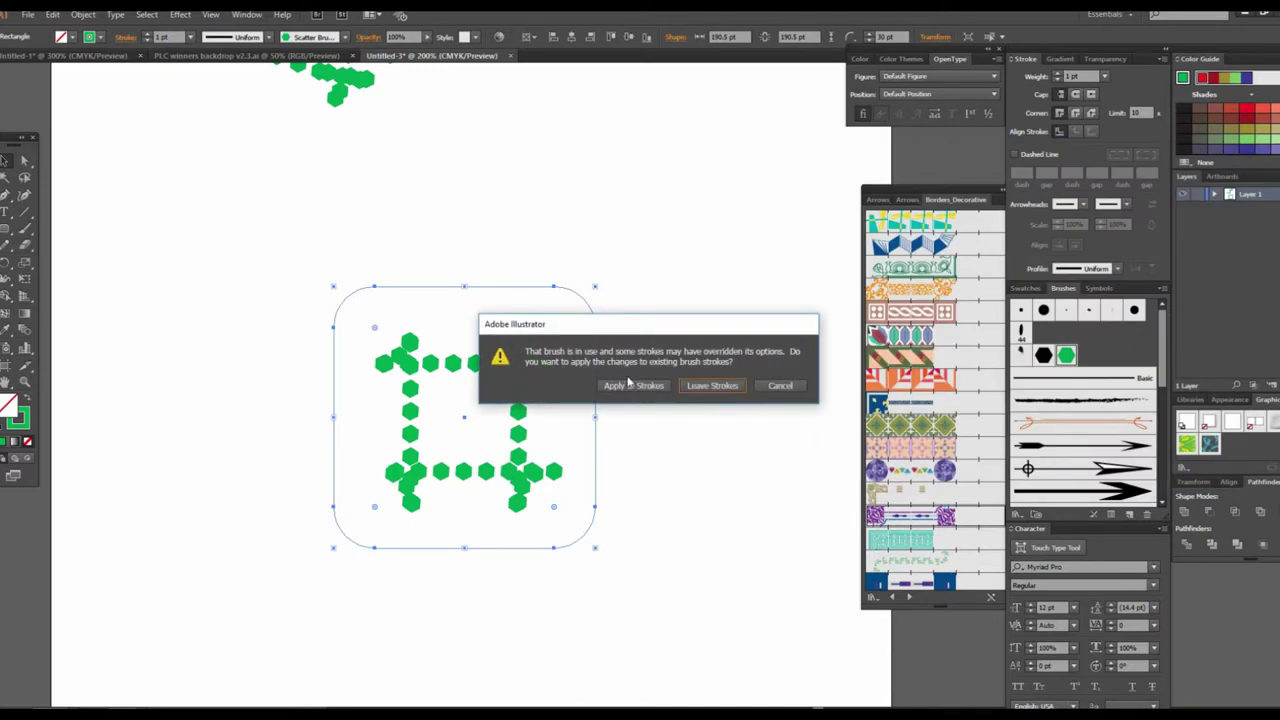
{"action": "left_click", "coordinate": [630, 385]}
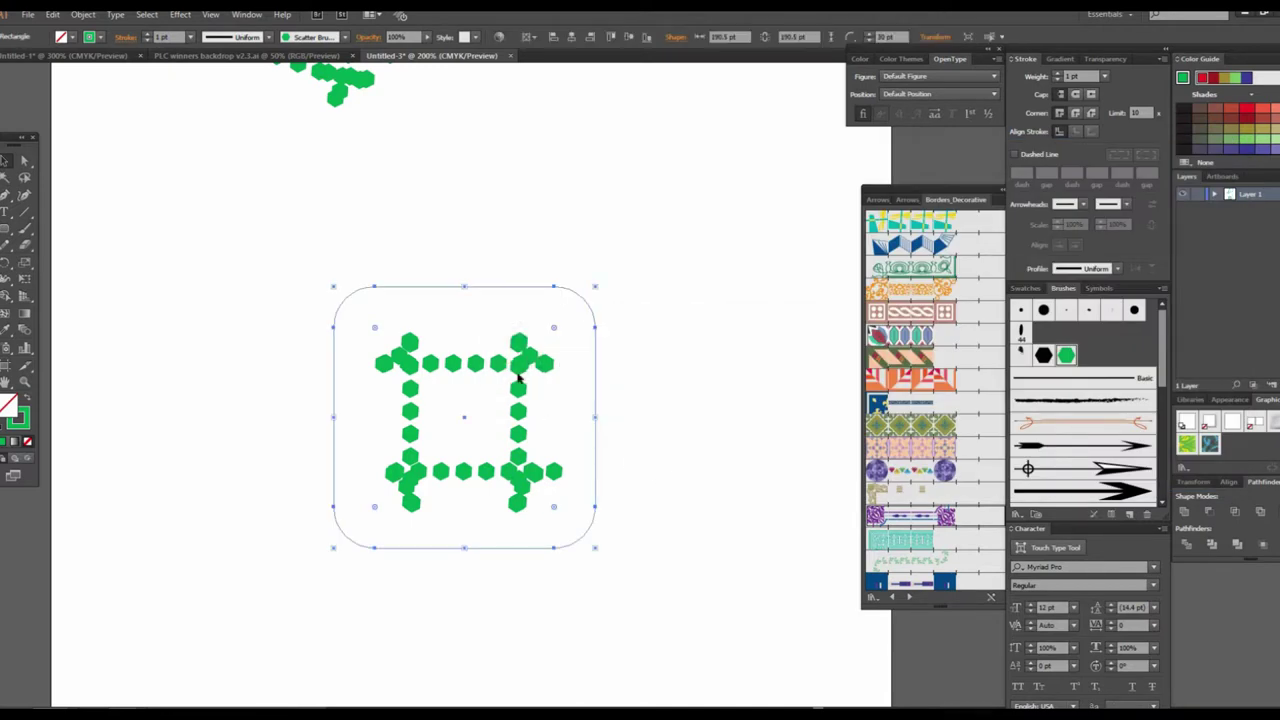
{"action": "key", "text": "Delete"}
{"action": "left_click", "coordinate": [25, 228]}
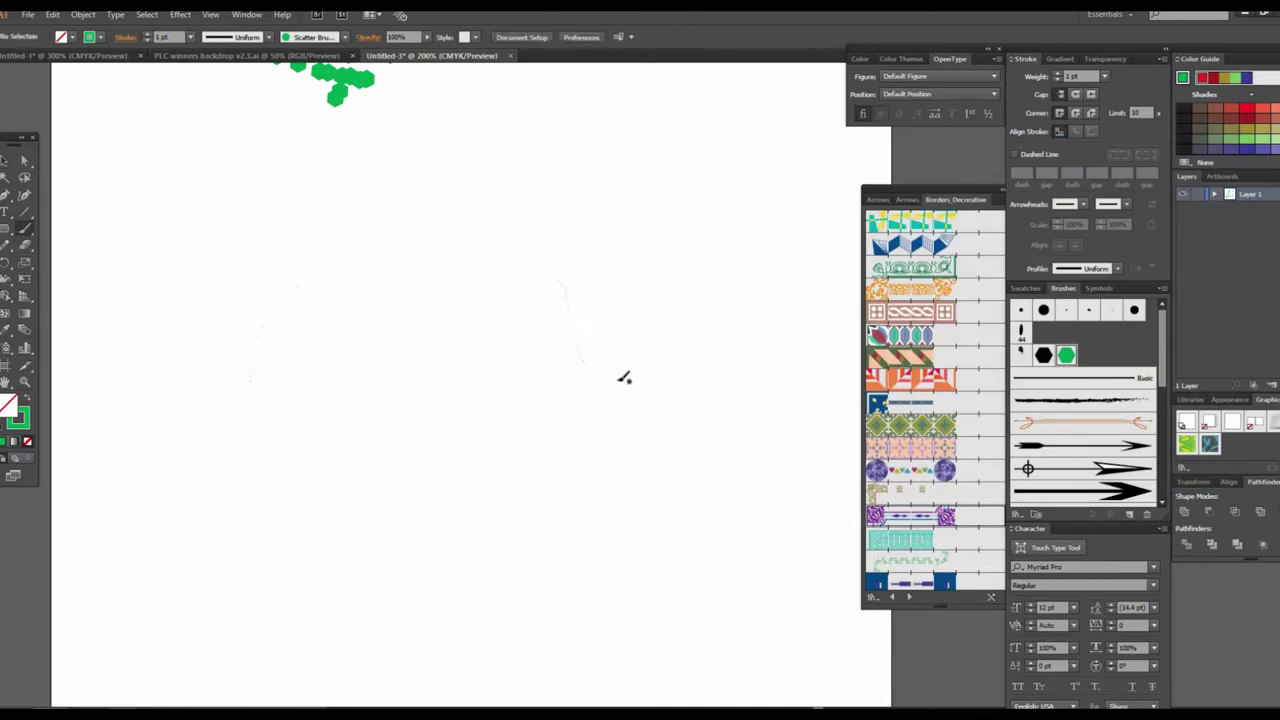
Step: Paint several freehand hexagon test strokes, then undo them
{"action": "left_click_drag", "start_coordinate": [327, 388], "coordinate": [508, 378]}
{"action": "left_click_drag", "start_coordinate": [323, 357], "coordinate": [566, 143]}
{"action": "left_click_drag", "start_coordinate": [334, 443], "coordinate": [380, 549]}
{"action": "left_click_drag", "start_coordinate": [337, 449], "coordinate": [457, 480]}
{"action": "key", "text": "ctrl+z"}
{"action": "key", "text": "ctrl+z"}
{"action": "key", "text": "ctrl+z"}
Step: Draw a square mid-page, stroke it with Scatter Brush 2, and bring up its options
{"action": "left_click_drag", "start_coordinate": [7, 235], "coordinate": [57, 223]}
{"action": "left_click_drag", "start_coordinate": [352, 252], "coordinate": [592, 490]}
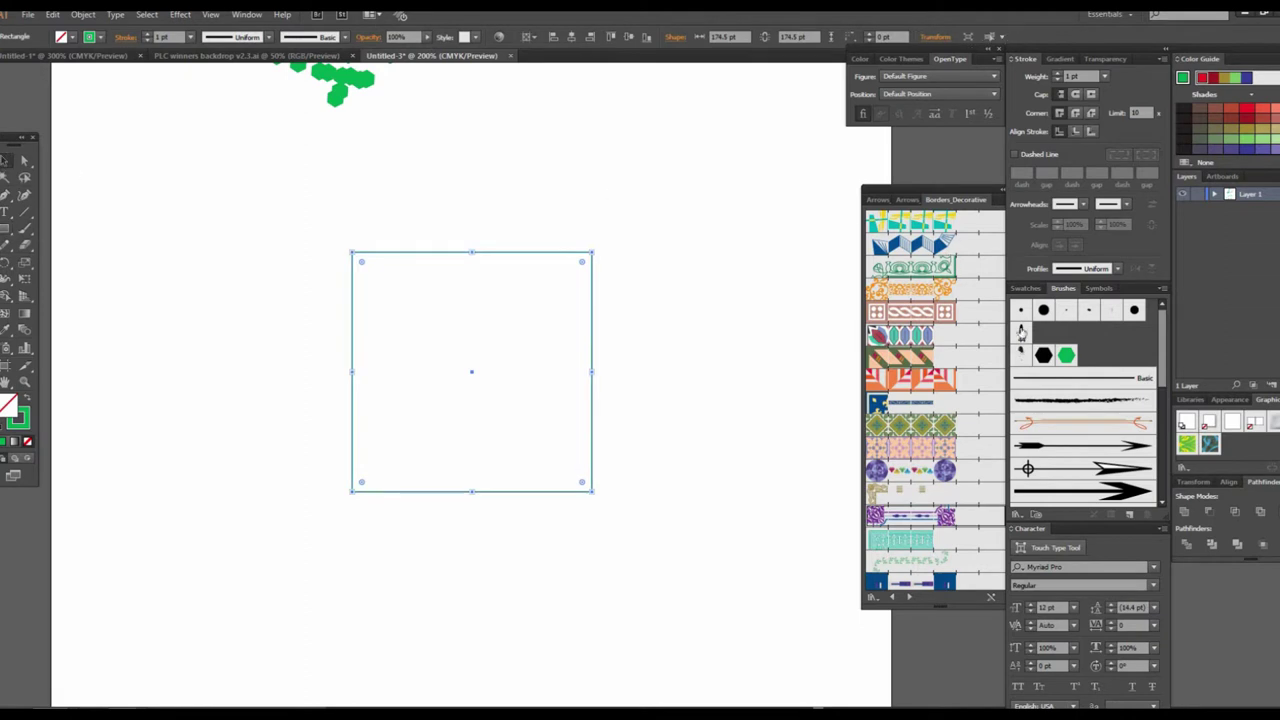
{"action": "left_click", "coordinate": [1066, 355]}
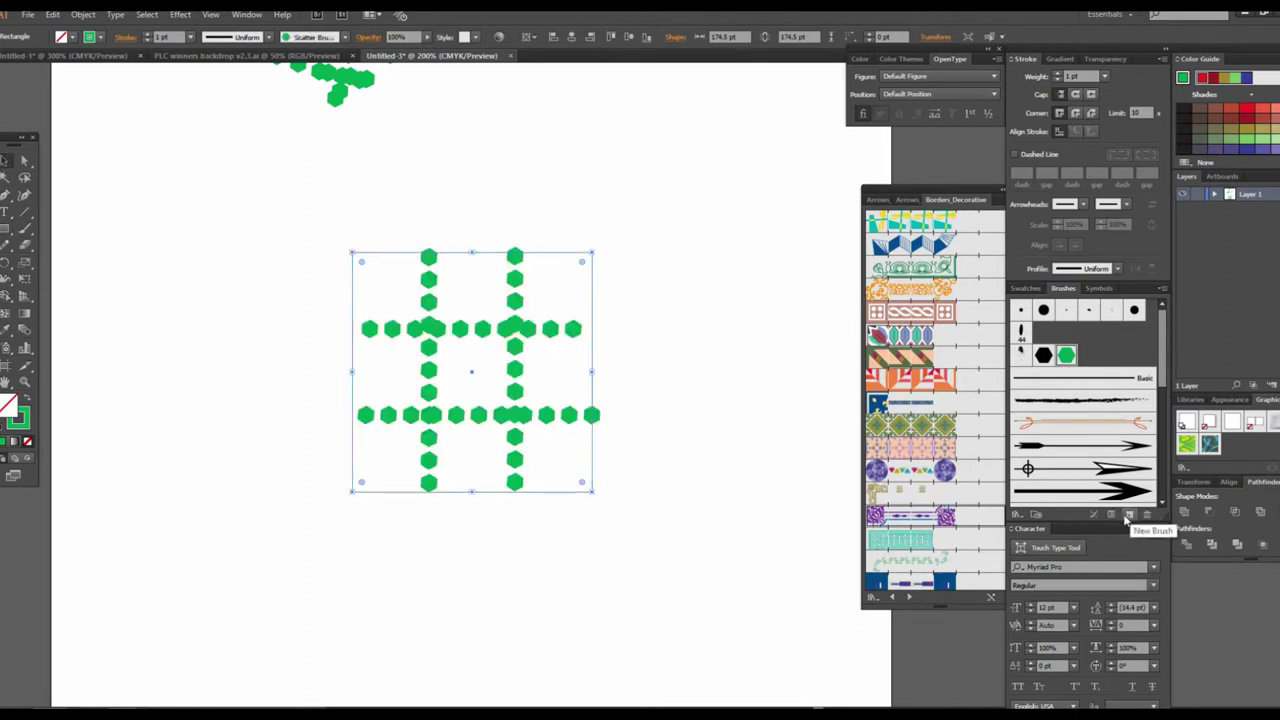
{"action": "double_click", "coordinate": [1066, 354]}
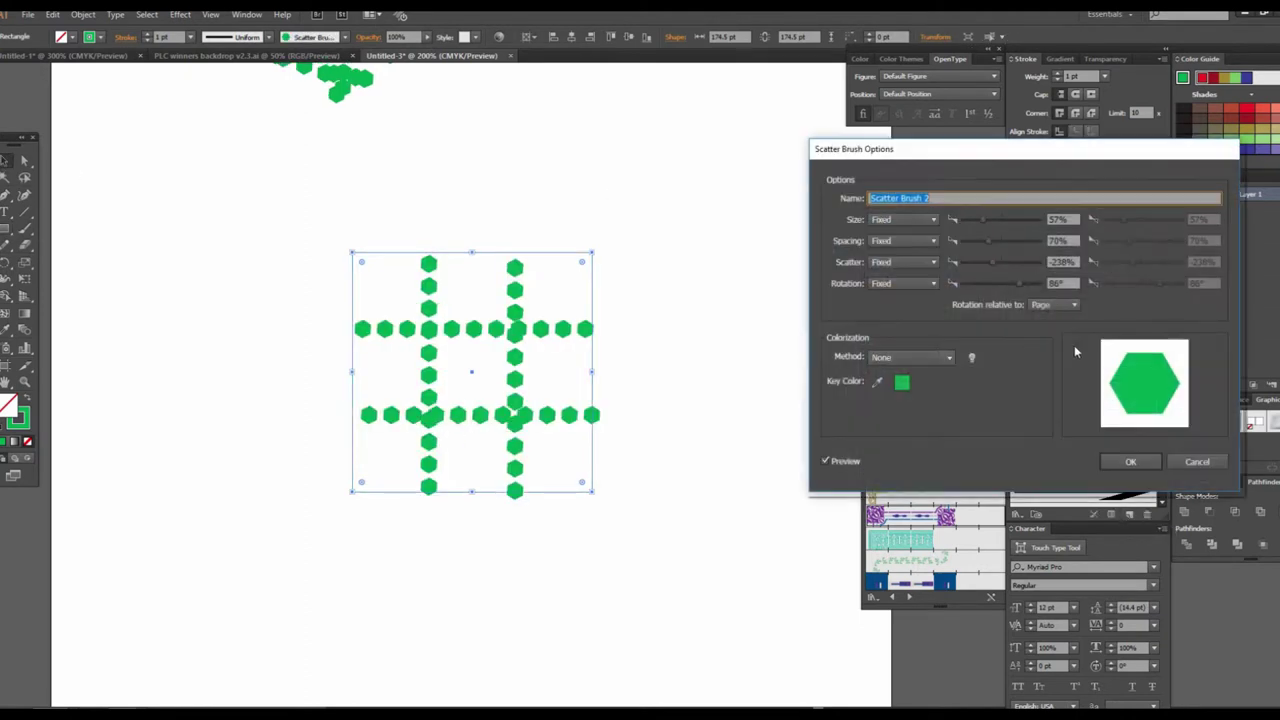
Step: Set the hexagon brush to 75% size, 88% spacing, -36% scatter, 23° rotation and Tints, updating strokes
{"action": "mouse_move", "coordinate": [1026, 283]}
{"action": "left_mouse_down"}
{"action": "mouse_move", "coordinate": [1011, 287]}
{"action": "mouse_move", "coordinate": [999, 261]}
{"action": "left_mouse_up"}
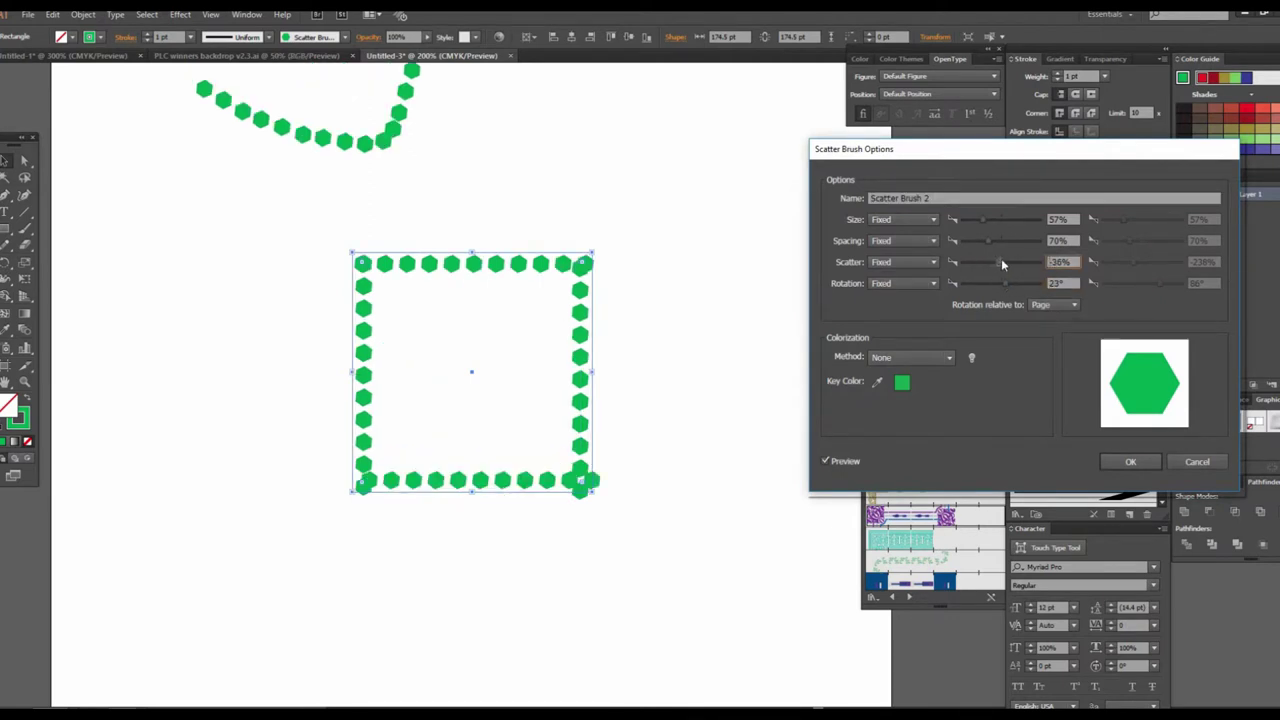
{"action": "left_click_drag", "start_coordinate": [990, 244], "coordinate": [1009, 243]}
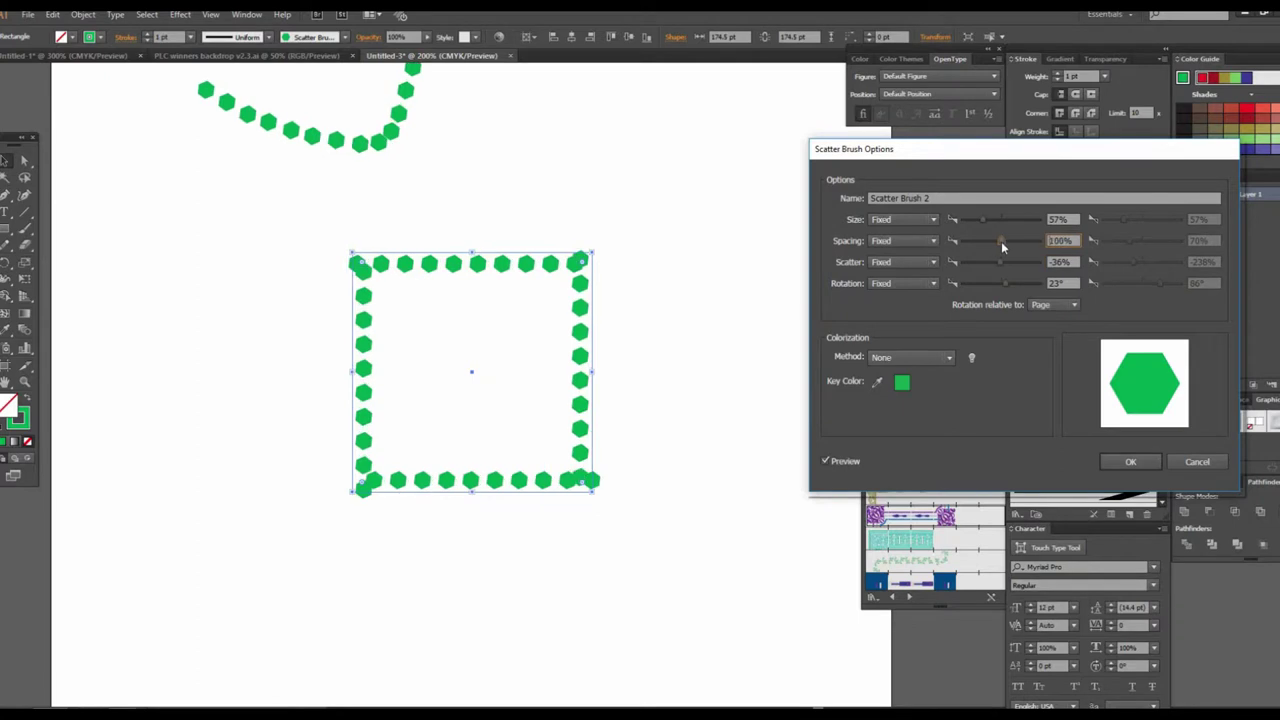
{"action": "mouse_move", "coordinate": [1010, 240]}
{"action": "left_mouse_down"}
{"action": "mouse_move", "coordinate": [998, 242]}
{"action": "mouse_move", "coordinate": [1004, 216]}
{"action": "mouse_move", "coordinate": [990, 218]}
{"action": "left_mouse_up"}
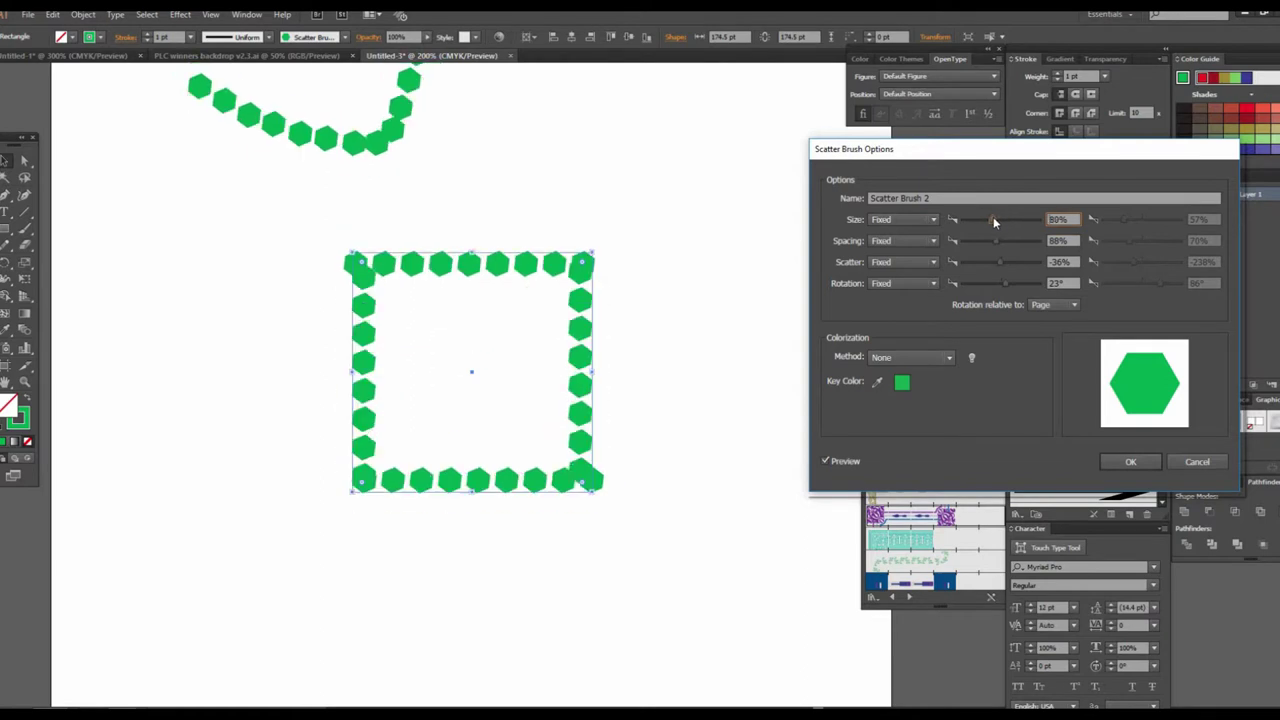
{"action": "left_click", "coordinate": [941, 358]}
{"action": "left_click", "coordinate": [924, 389]}
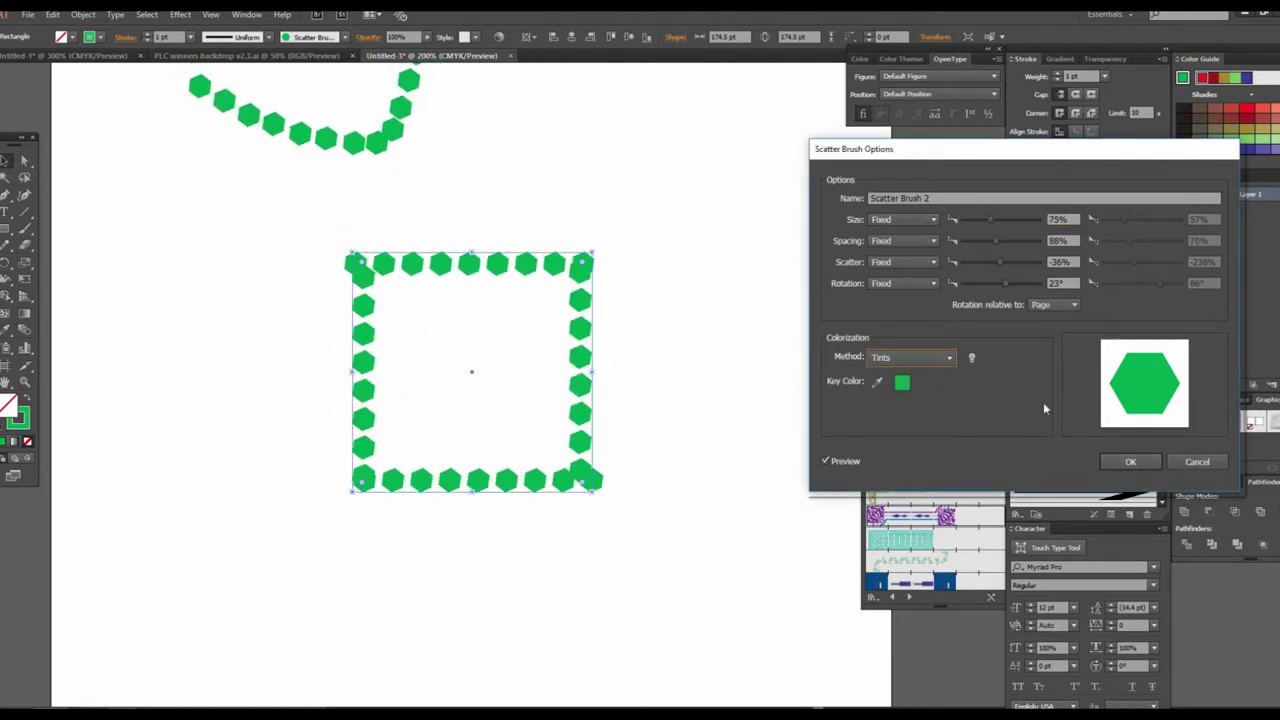
{"action": "left_click", "coordinate": [1132, 461]}
{"action": "left_click", "coordinate": [632, 386]}
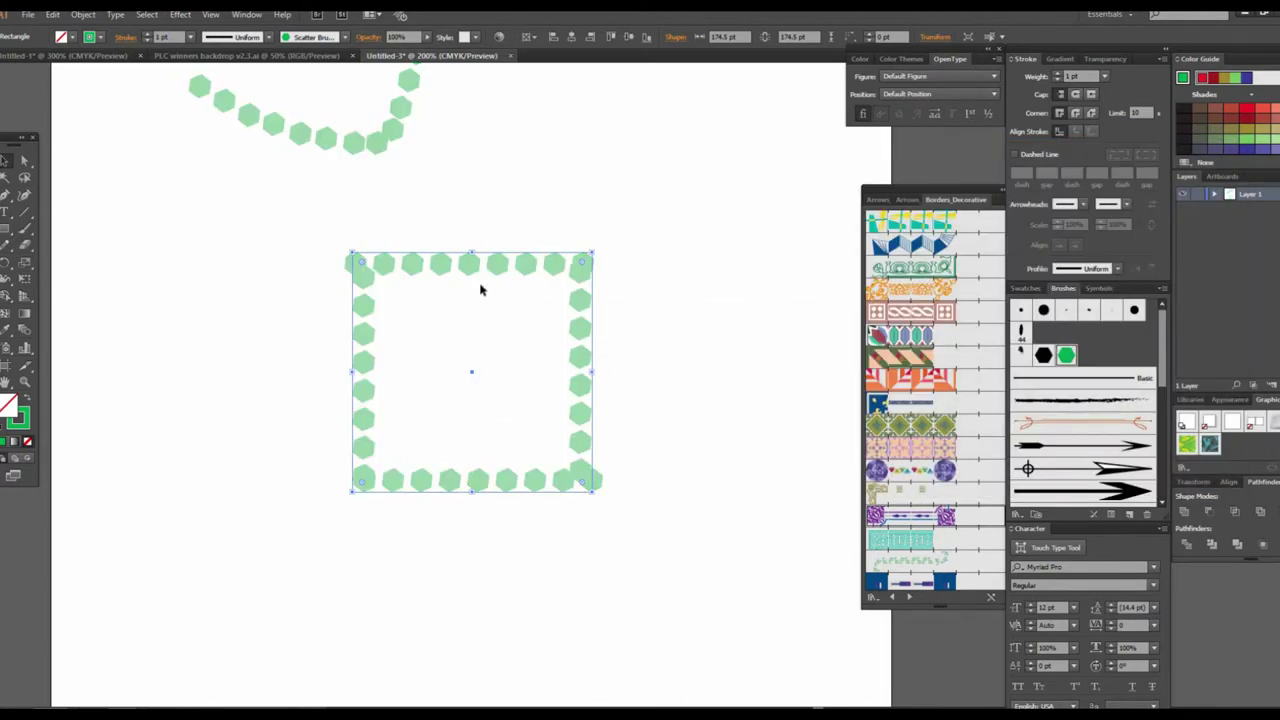
Step: Nudge the hexagon-bordered square, undo the move, and zoom out
{"action": "left_click", "coordinate": [583, 300]}
{"action": "left_click_drag", "start_coordinate": [586, 337], "coordinate": [606, 310]}
{"action": "key", "text": "ctrl+z"}
{"action": "left_click", "coordinate": [623, 367]}
{"action": "left_click", "coordinate": [612, 370], "text": "alt"}
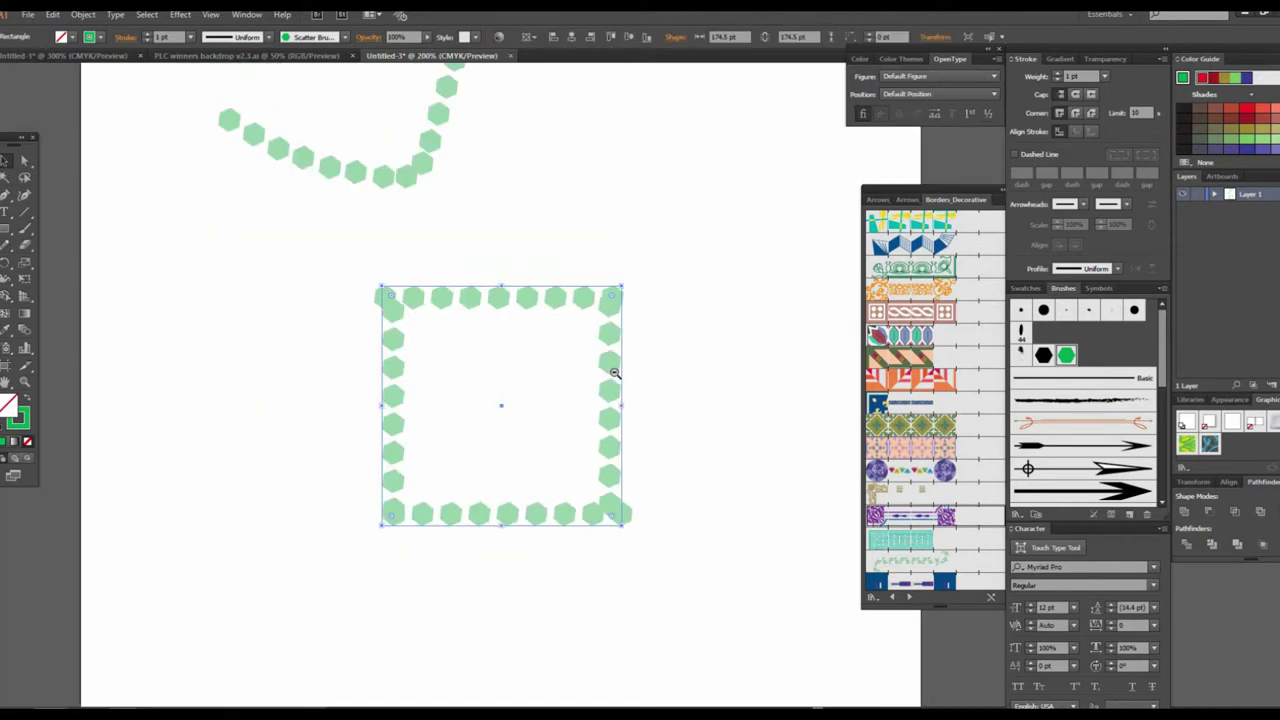
{"action": "left_click", "coordinate": [574, 371], "text": "alt"}
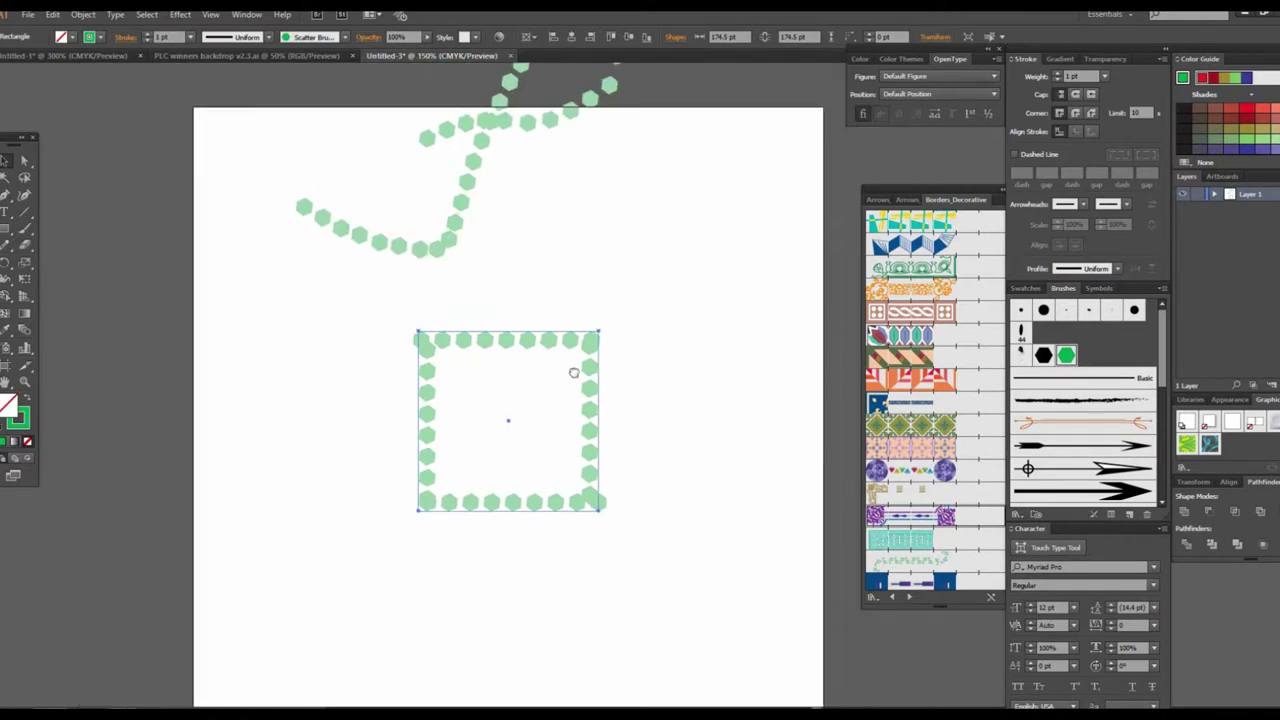
Step: Select all artwork, delete it, and zoom out to the whole artboard
{"action": "key", "text": "ctrl+a"}
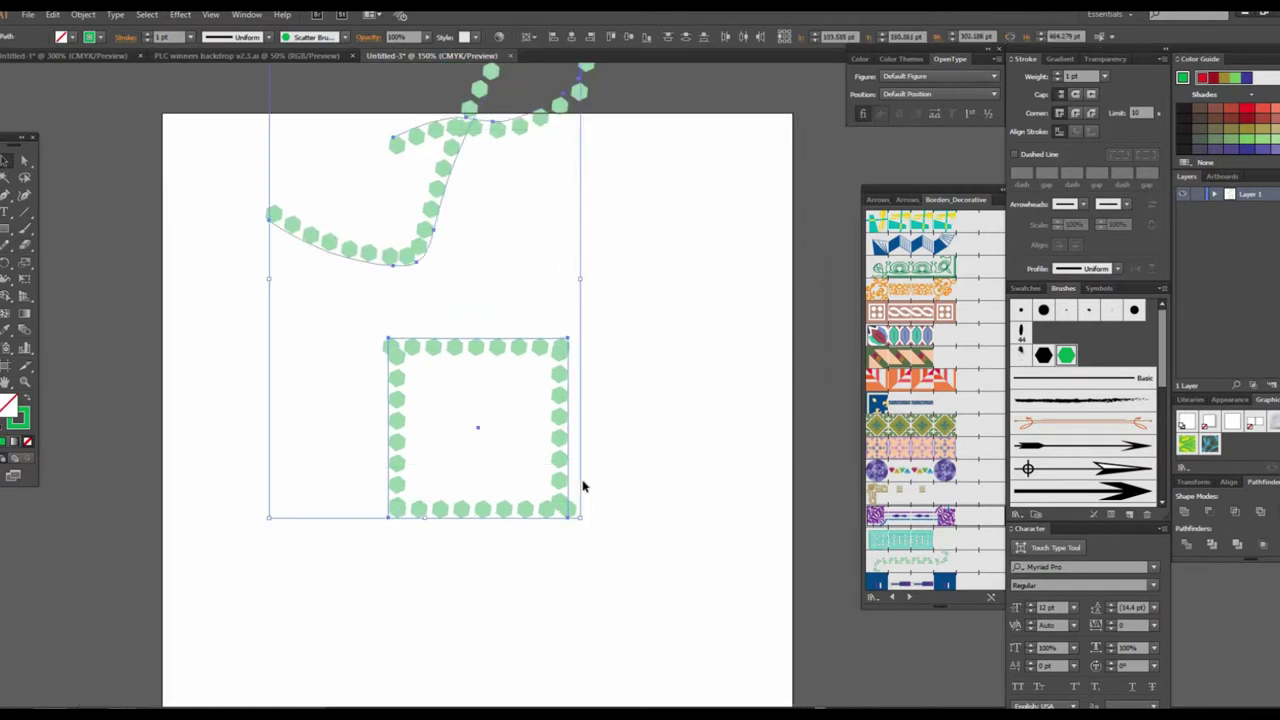
{"action": "key", "text": "Delete"}
{"action": "left_click", "coordinate": [623, 423]}
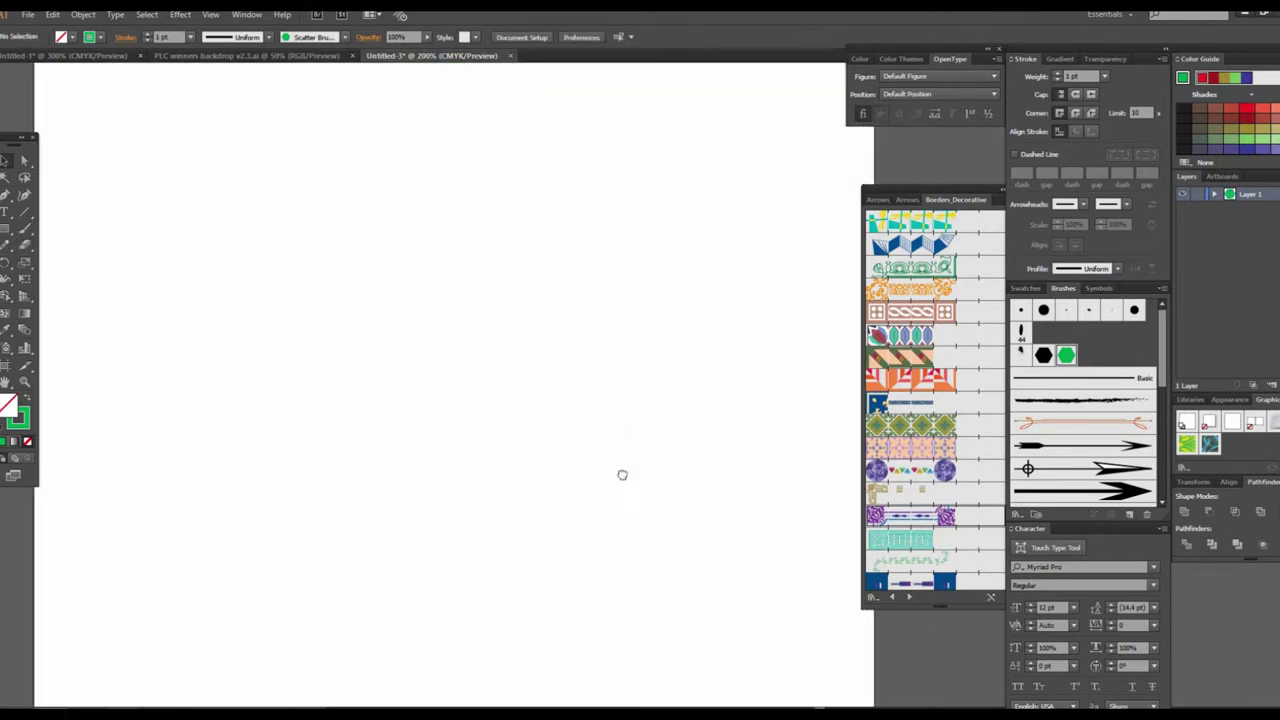
{"action": "left_click", "coordinate": [663, 446], "text": "alt"}
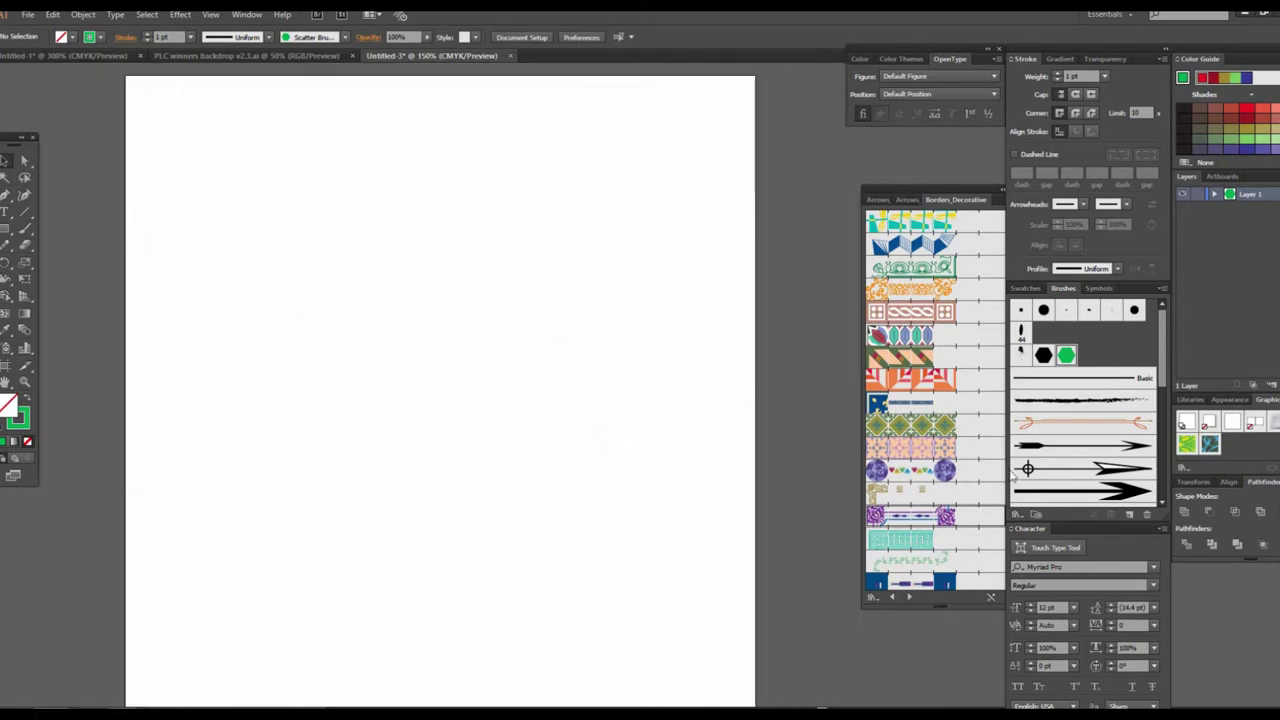
{"action": "left_click", "coordinate": [5, 228]}
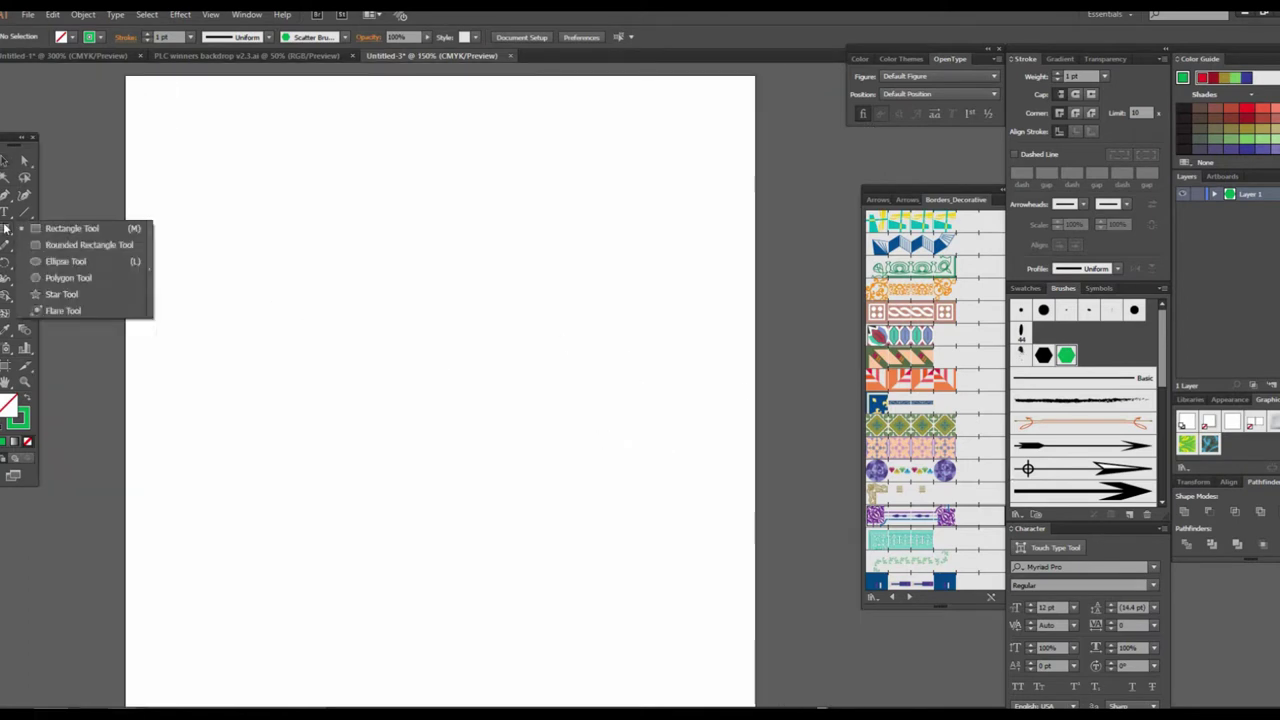
Step: Draw a hexagon with a dark navy fill and no stroke
{"action": "left_click", "coordinate": [65, 277]}
{"action": "left_click_drag", "start_coordinate": [407, 266], "coordinate": [441, 296]}
{"action": "left_click", "coordinate": [6, 160]}
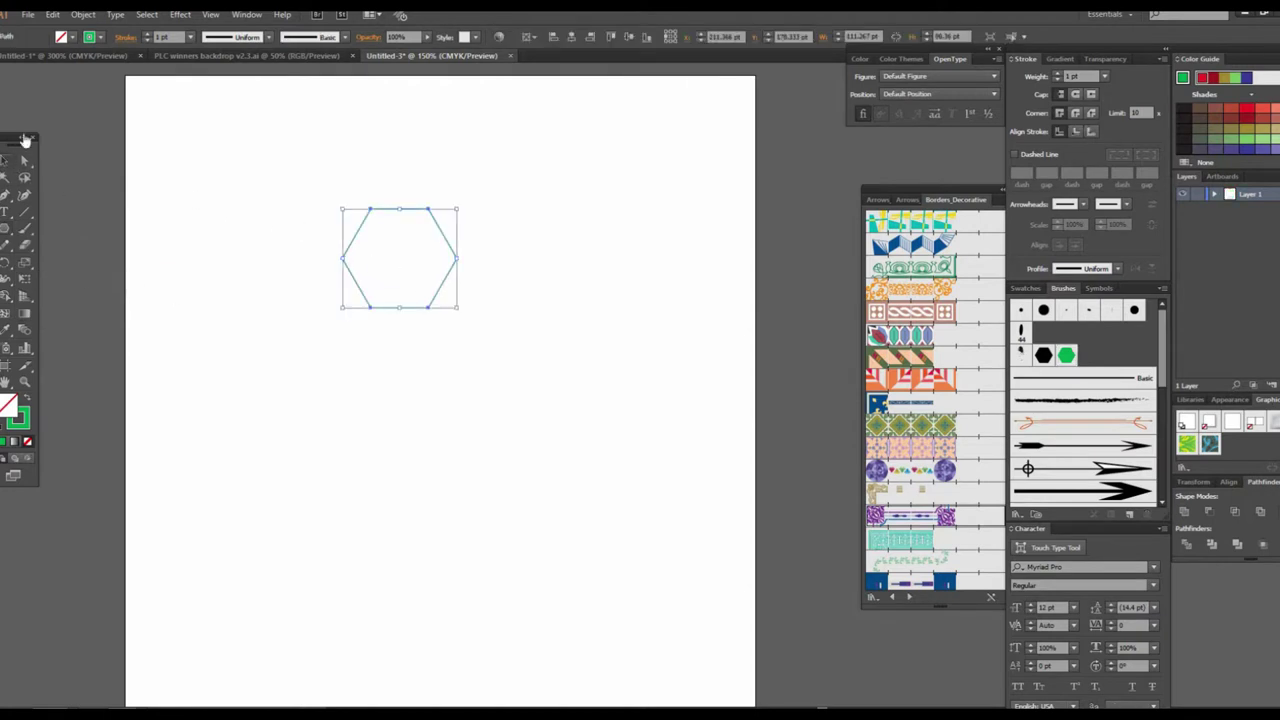
{"action": "left_click", "coordinate": [72, 38]}
{"action": "left_click", "coordinate": [66, 62]}
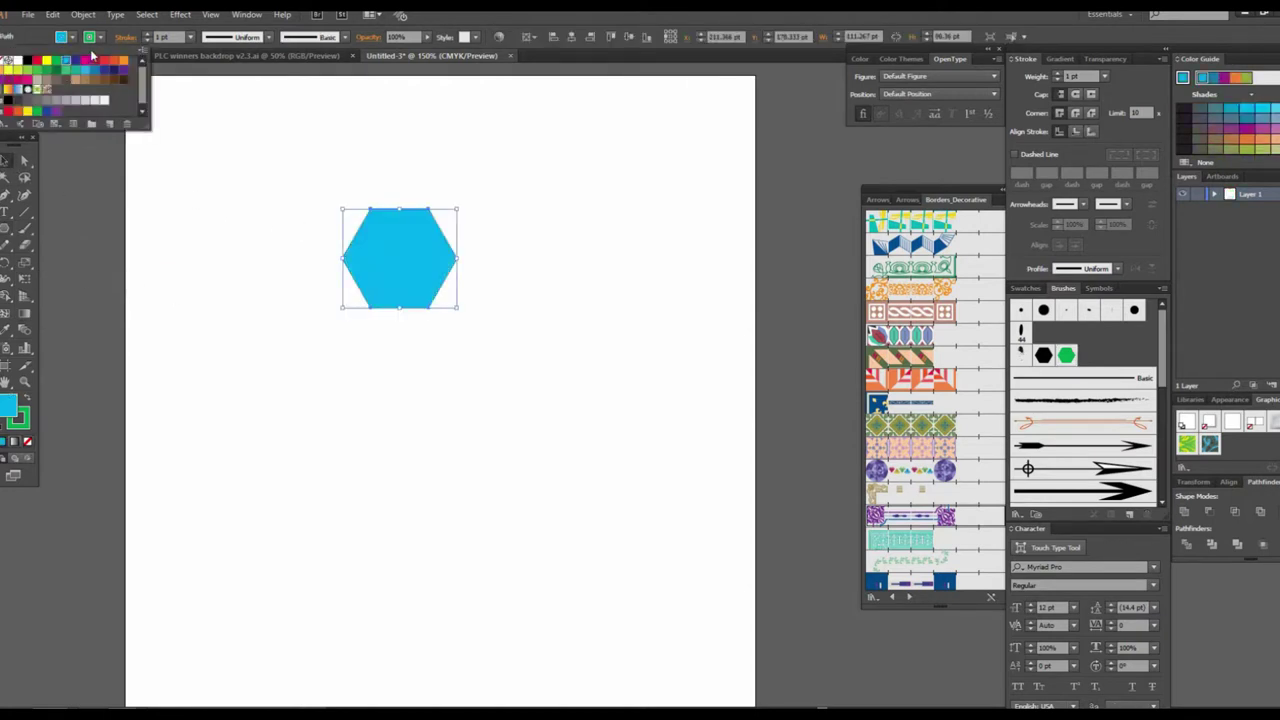
{"action": "left_click", "coordinate": [76, 62]}
{"action": "left_click", "coordinate": [101, 42]}
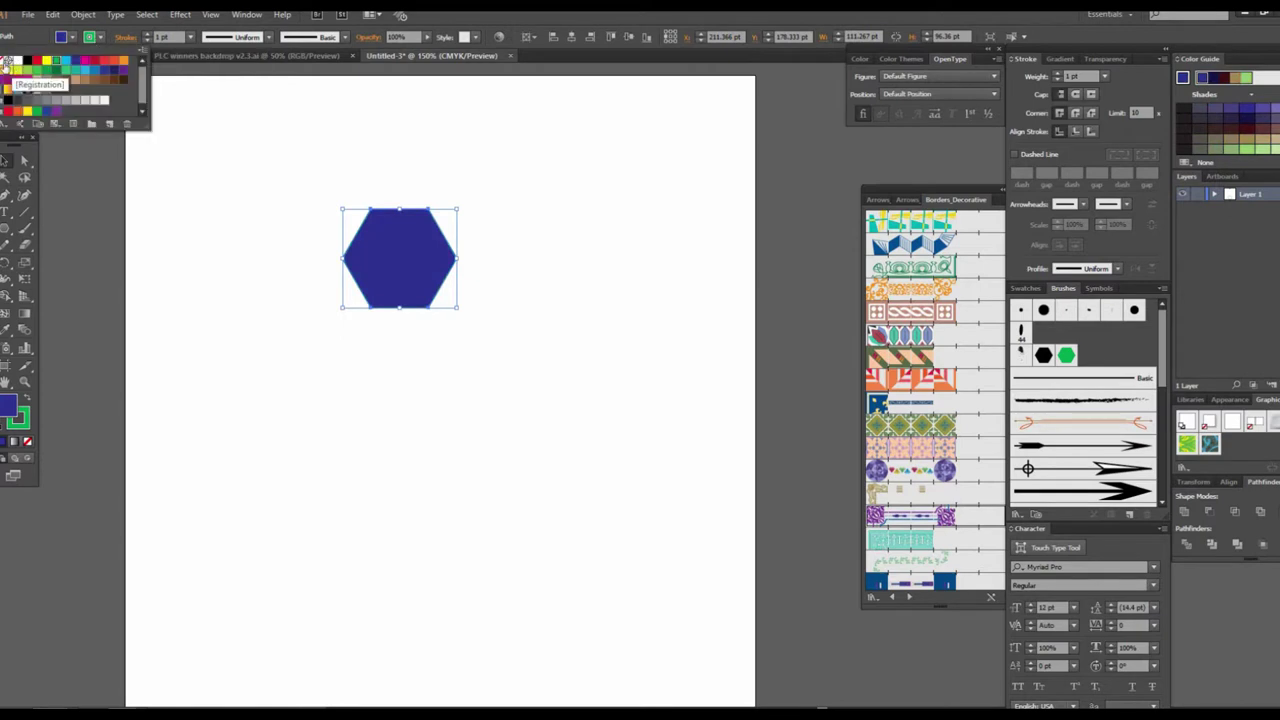
{"action": "left_click", "coordinate": [7, 60]}
Step: Move the hexagon toward mid-artboard, shrink it by half, and begin a new Art Brush
{"action": "left_click_drag", "start_coordinate": [405, 271], "coordinate": [490, 358]}
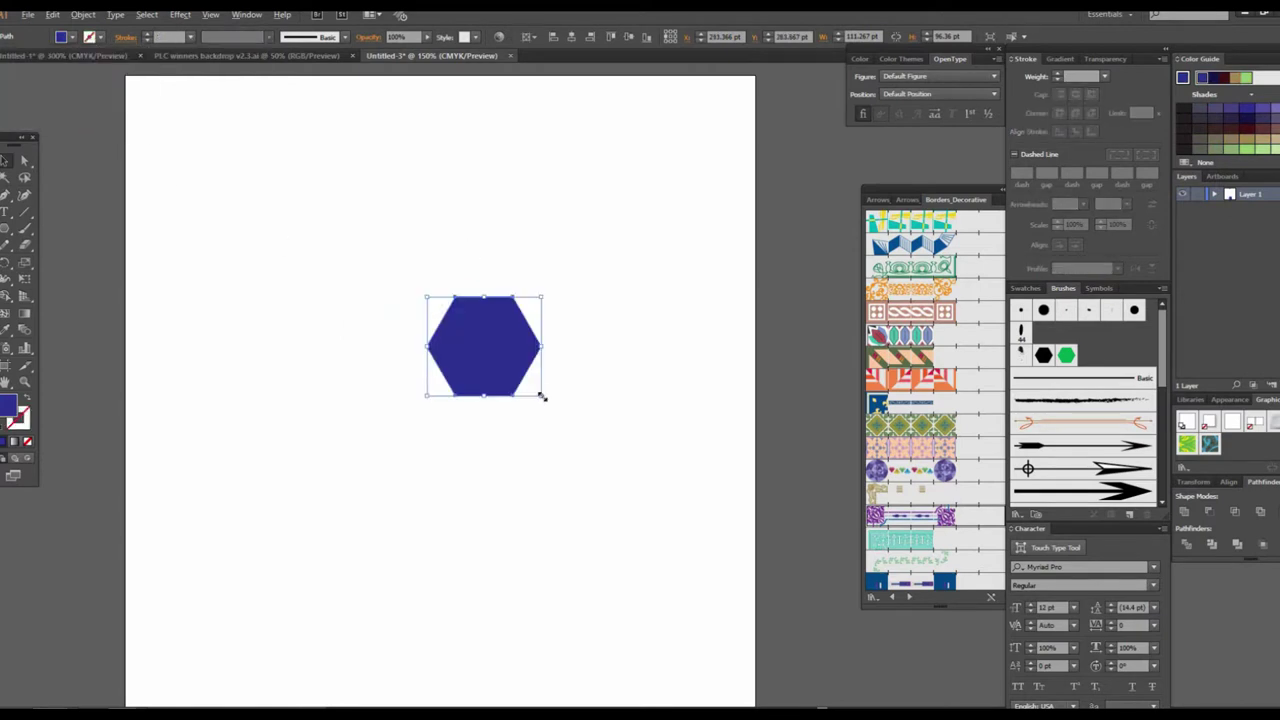
{"action": "left_click_drag", "start_coordinate": [538, 394], "coordinate": [516, 373]}
{"action": "left_click", "coordinate": [1129, 514]}
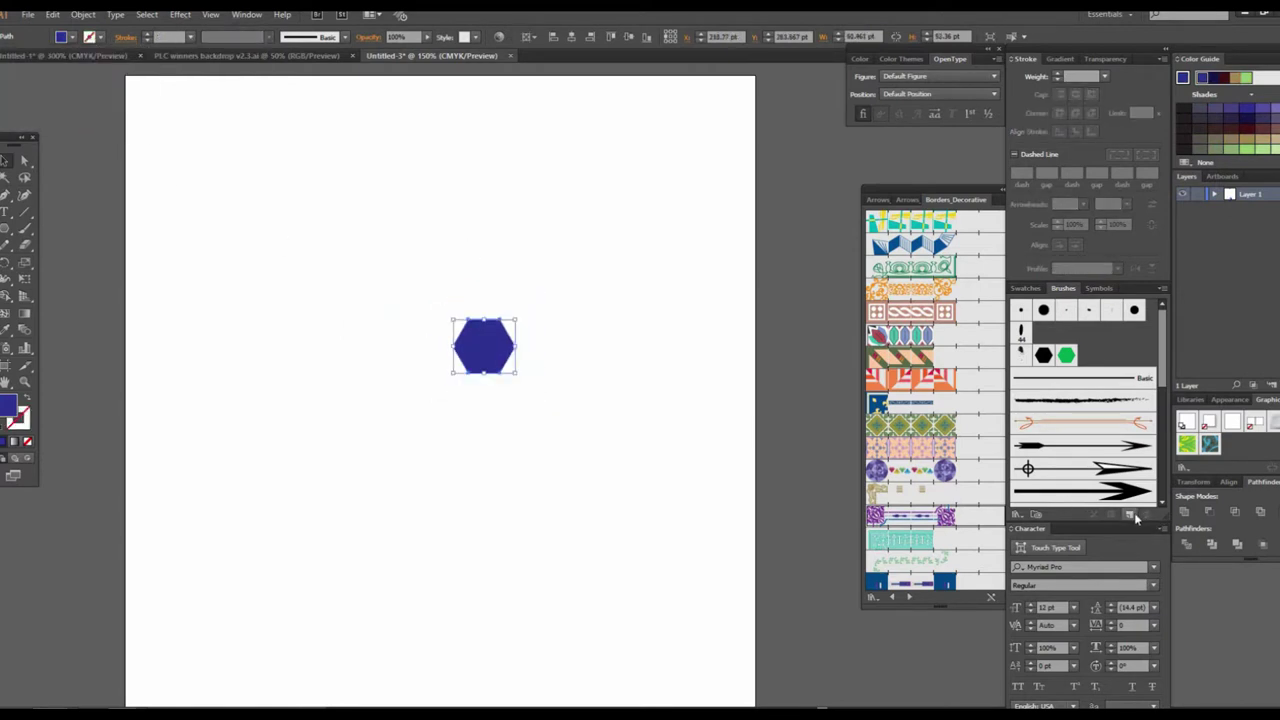
{"action": "left_click", "coordinate": [596, 401]}
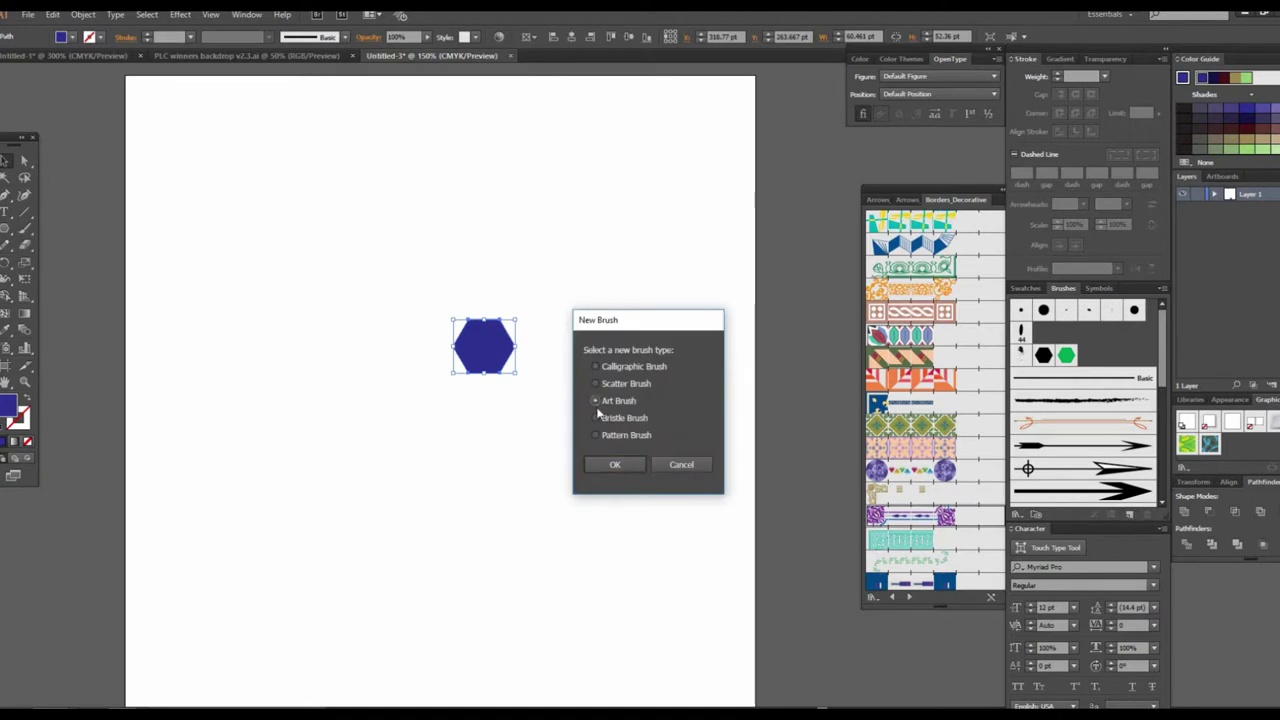
Step: Confirm the Art Brush type and accept the default options to create Art Brush 1
{"action": "left_click", "coordinate": [617, 465]}
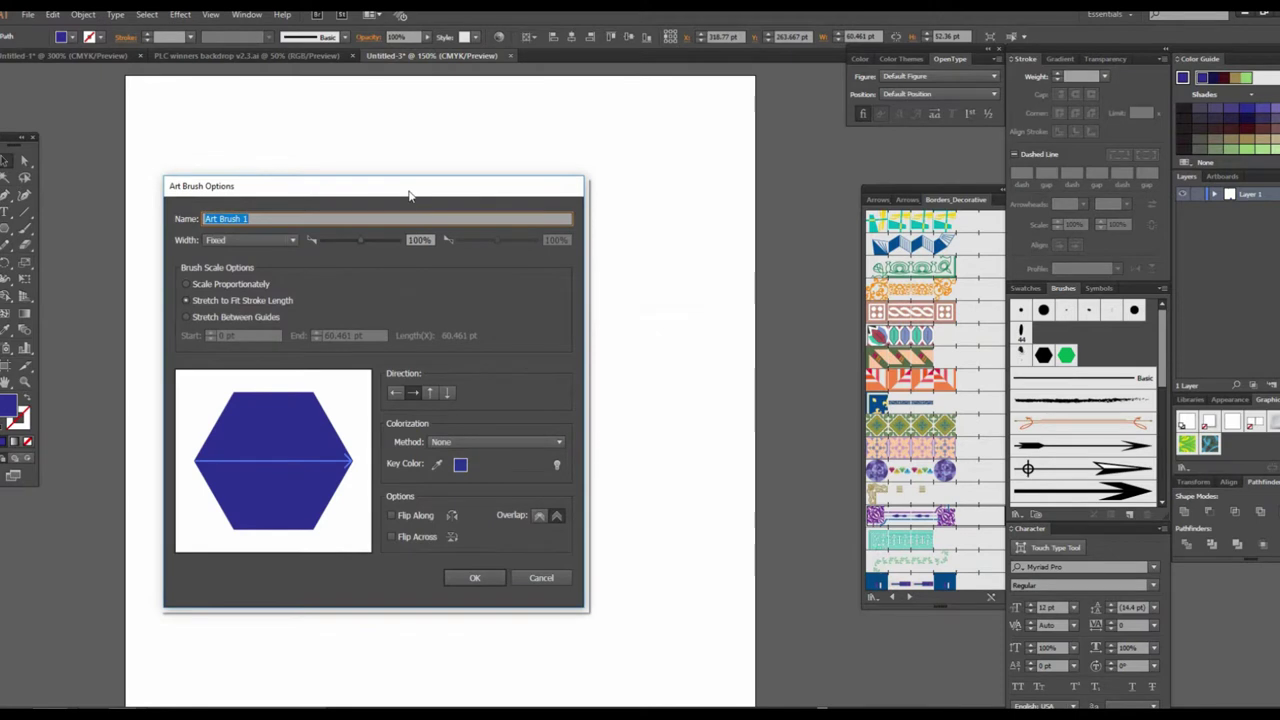
{"action": "left_click_drag", "start_coordinate": [409, 195], "coordinate": [1034, 136]}
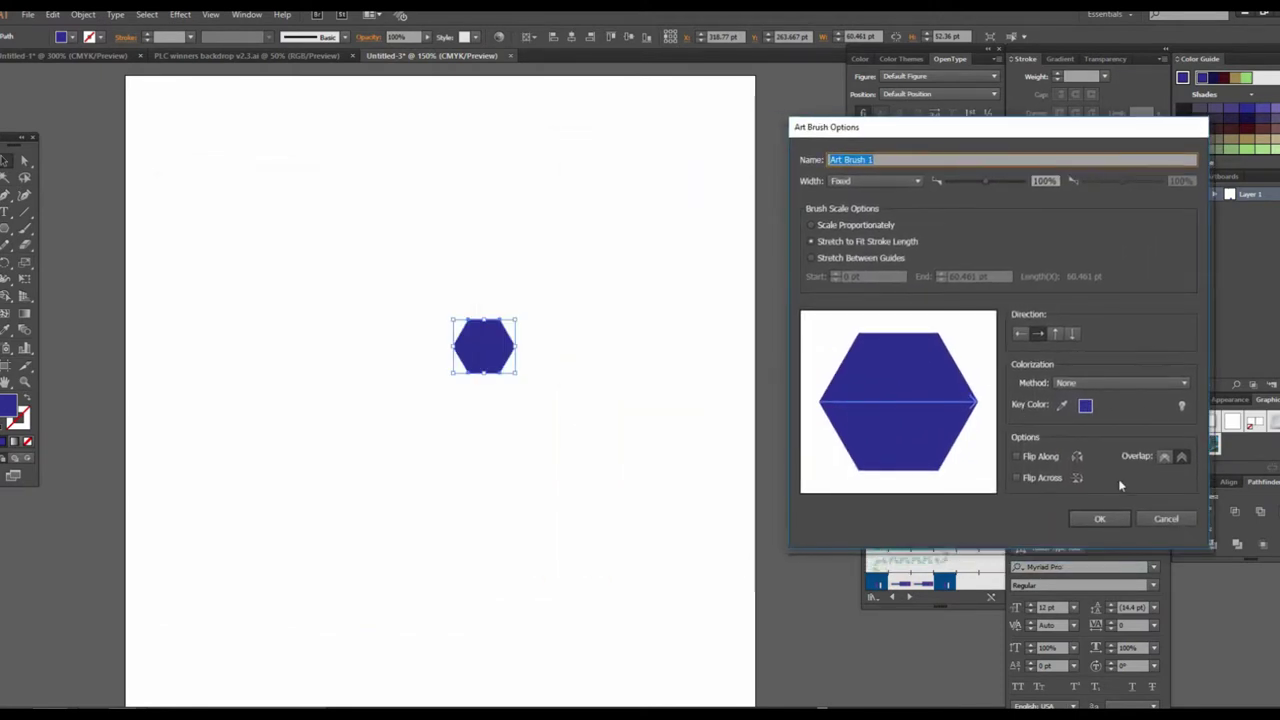
{"action": "left_click", "coordinate": [1102, 519]}
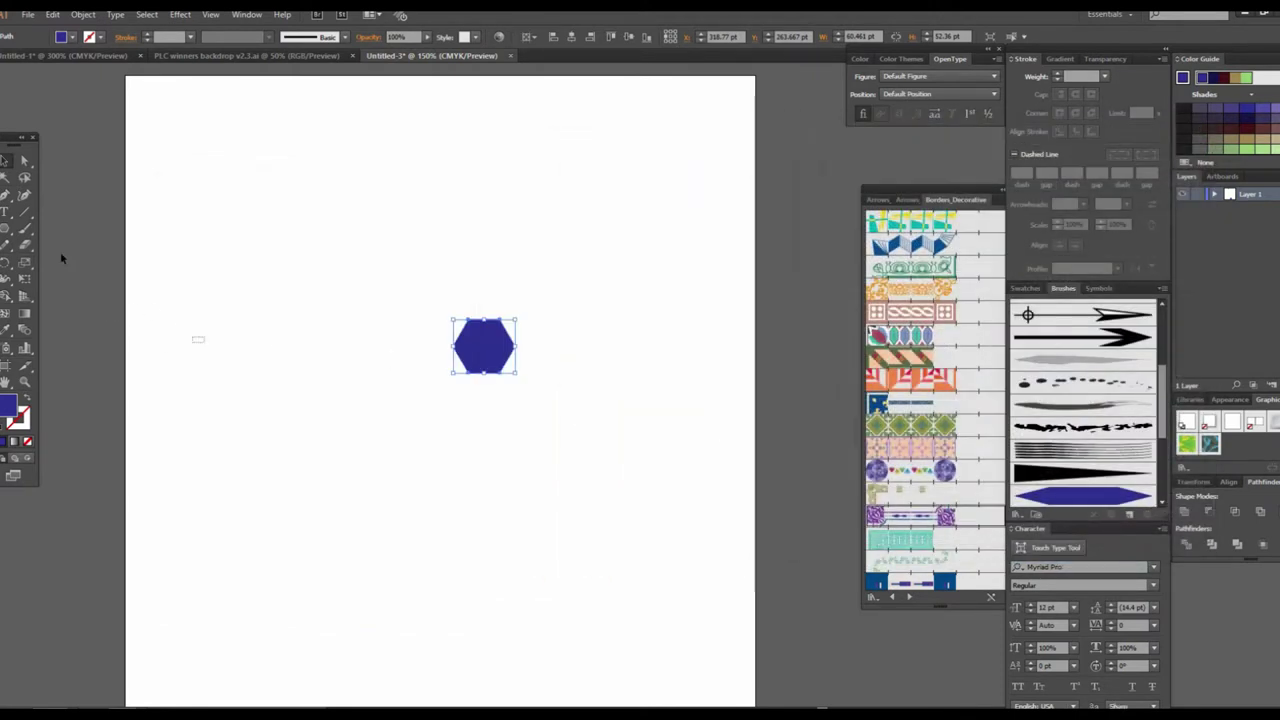
{"action": "left_click", "coordinate": [151, 313]}
{"action": "left_click", "coordinate": [24, 229]}
Step: Paint several trial strokes with Art Brush 1 and undo them
{"action": "left_click_drag", "start_coordinate": [66, 222], "coordinate": [534, 485]}
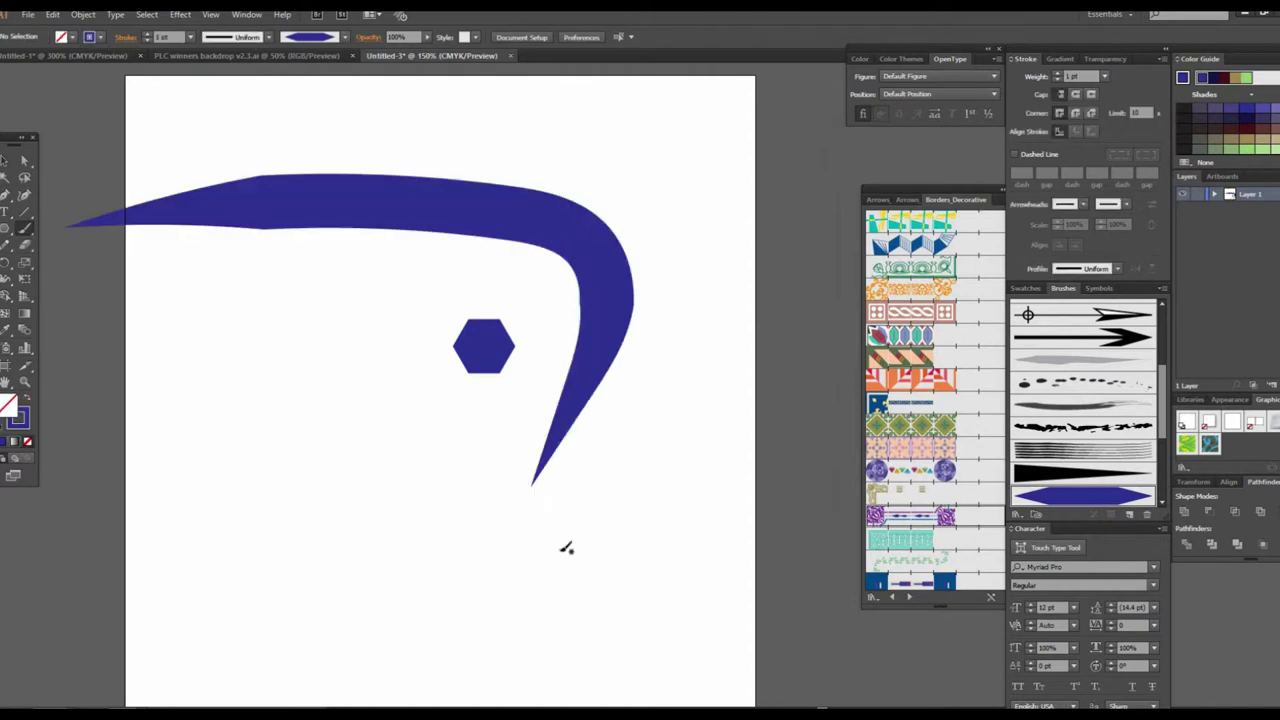
{"action": "key", "text": "ctrl+z"}
{"action": "left_click_drag", "start_coordinate": [497, 250], "coordinate": [250, 412]}
{"action": "left_click_drag", "start_coordinate": [220, 220], "coordinate": [544, 527]}
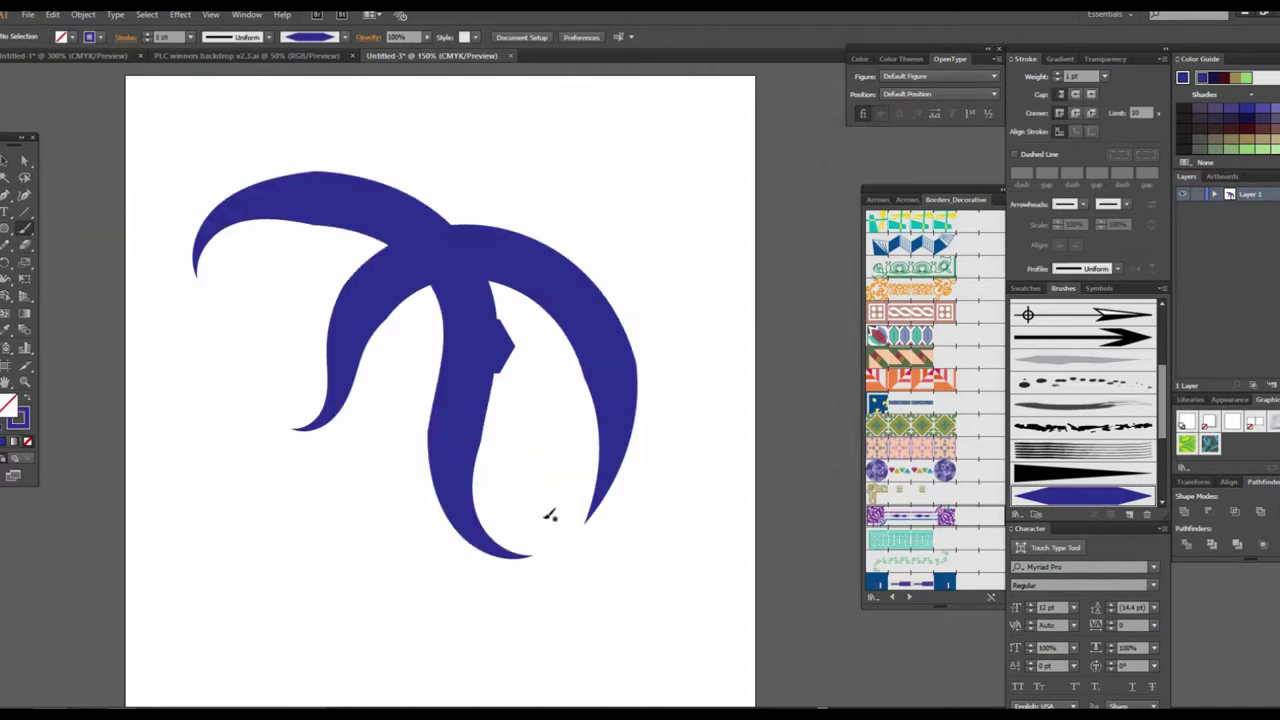
{"action": "key", "text": "ctrl+z"}
{"action": "key", "text": "ctrl+z"}
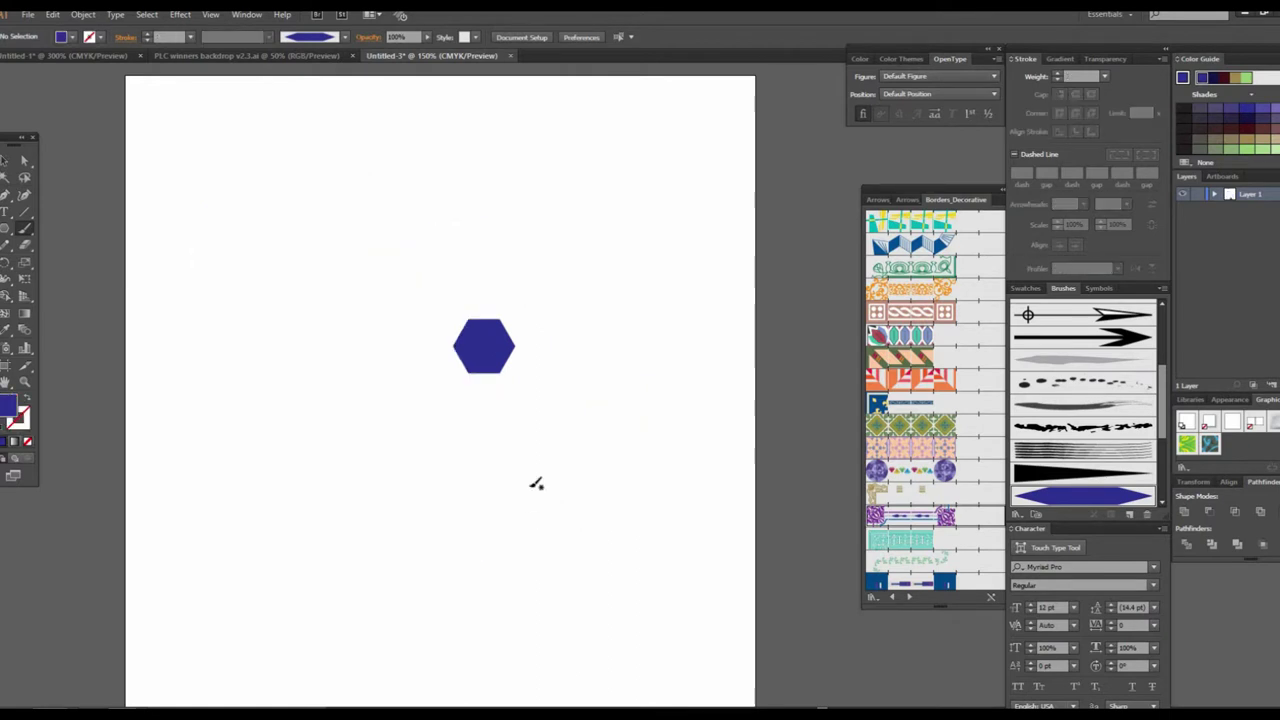
{"action": "left_click_drag", "start_coordinate": [165, 295], "coordinate": [510, 258]}
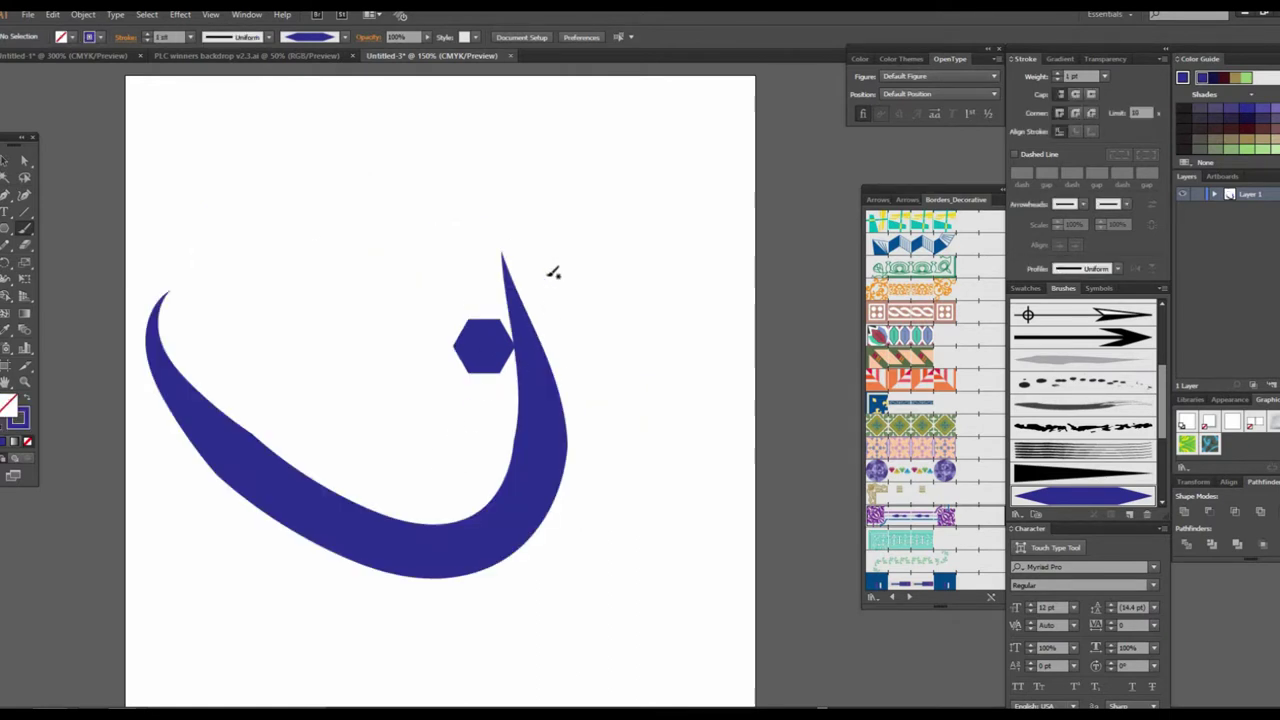
{"action": "left_click_drag", "start_coordinate": [708, 600], "coordinate": [551, 337]}
{"action": "key", "text": "ctrl+z"}
{"action": "key", "text": "ctrl+z"}
Step: Undo the last stroke and zoom and pan to recentre the artboard on the hexagon
{"action": "key", "text": "ctrl+plus"}
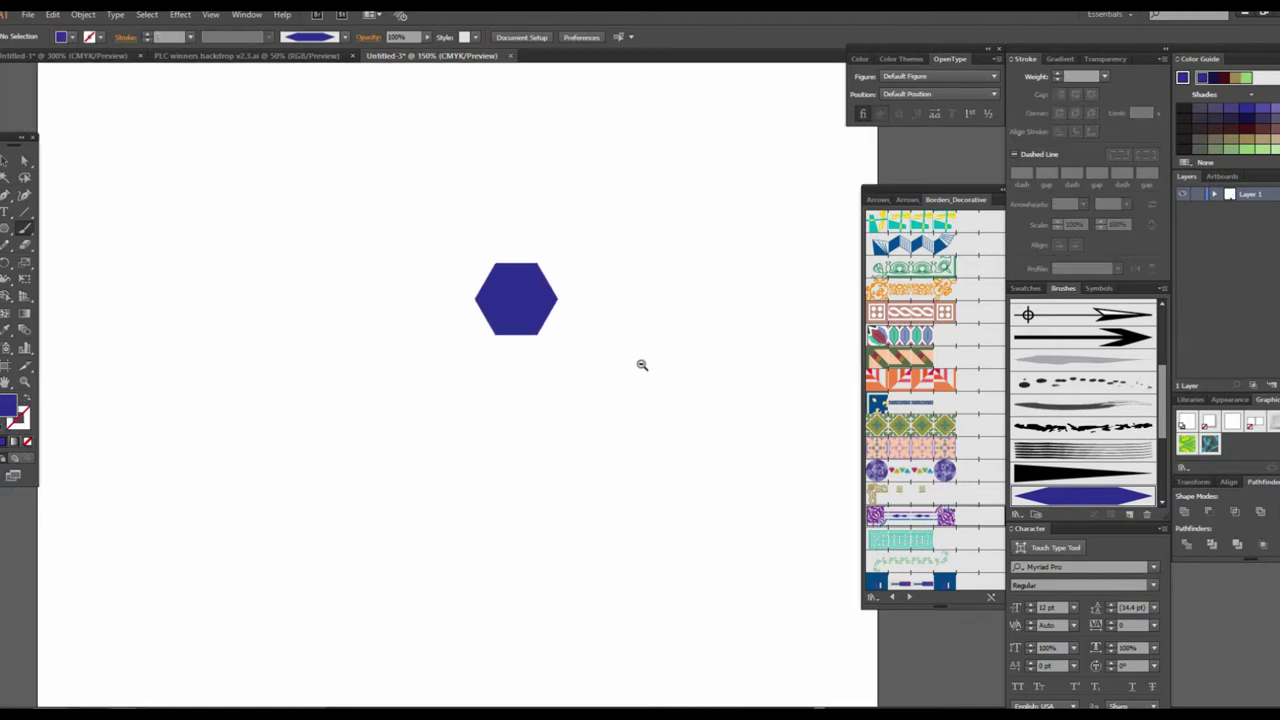
{"action": "left_click", "coordinate": [642, 365], "text": "alt"}
{"action": "mouse_move", "coordinate": [531, 340]}
{"action": "left_mouse_down"}
{"action": "mouse_move", "coordinate": [593, 362]}
{"action": "mouse_move", "coordinate": [580, 392]}
{"action": "mouse_move", "coordinate": [487, 341]}
{"action": "left_mouse_up"}
{"action": "key", "text": "t"}
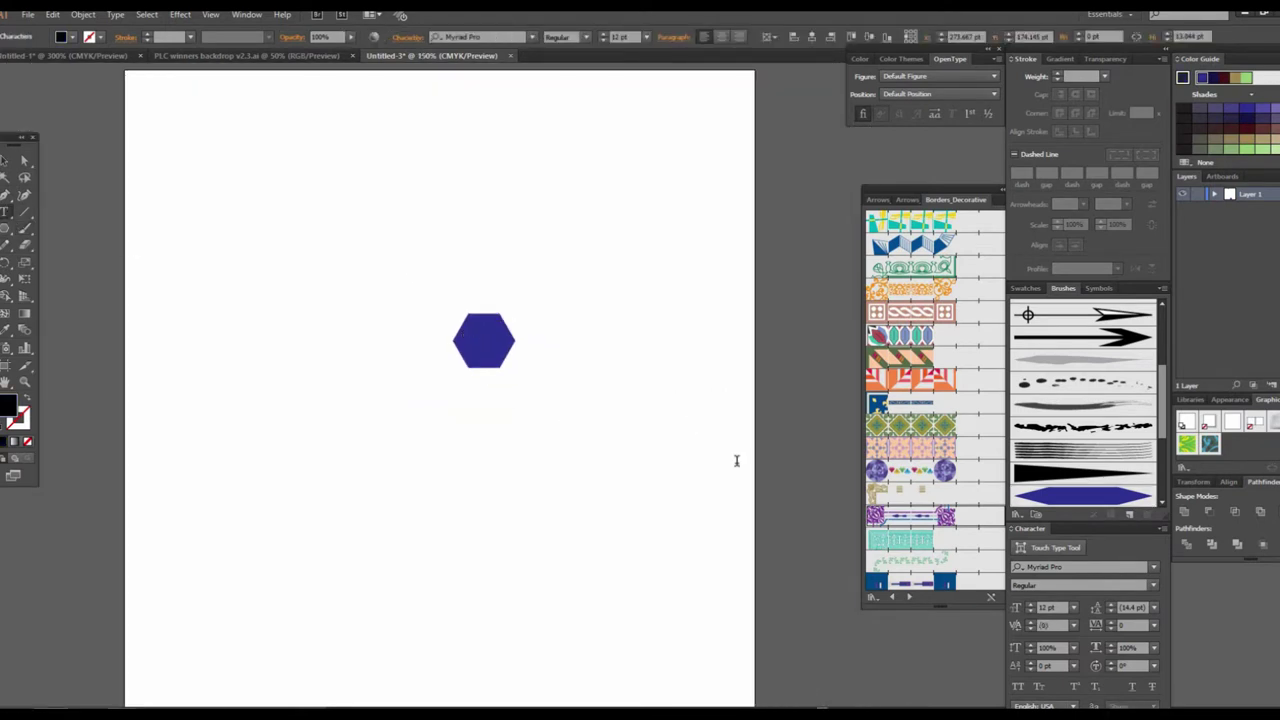
Step: Type large serif 'FUN' text above the hexagon, scaling and positioning it
{"action": "left_click", "coordinate": [409, 251]}
{"action": "key", "text": "super+space"}
{"action": "type", "text": "fu"}
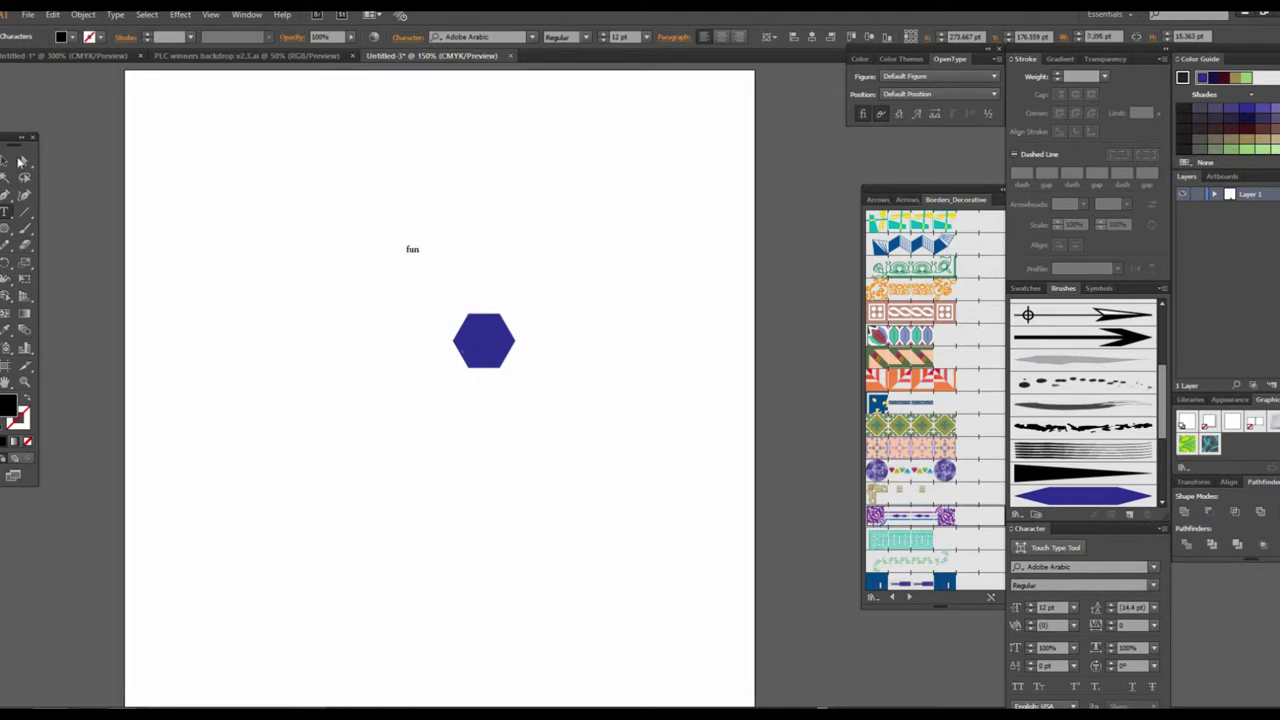
{"action": "left_click", "coordinate": [20, 160]}
{"action": "left_click_drag", "start_coordinate": [421, 262], "coordinate": [543, 354]}
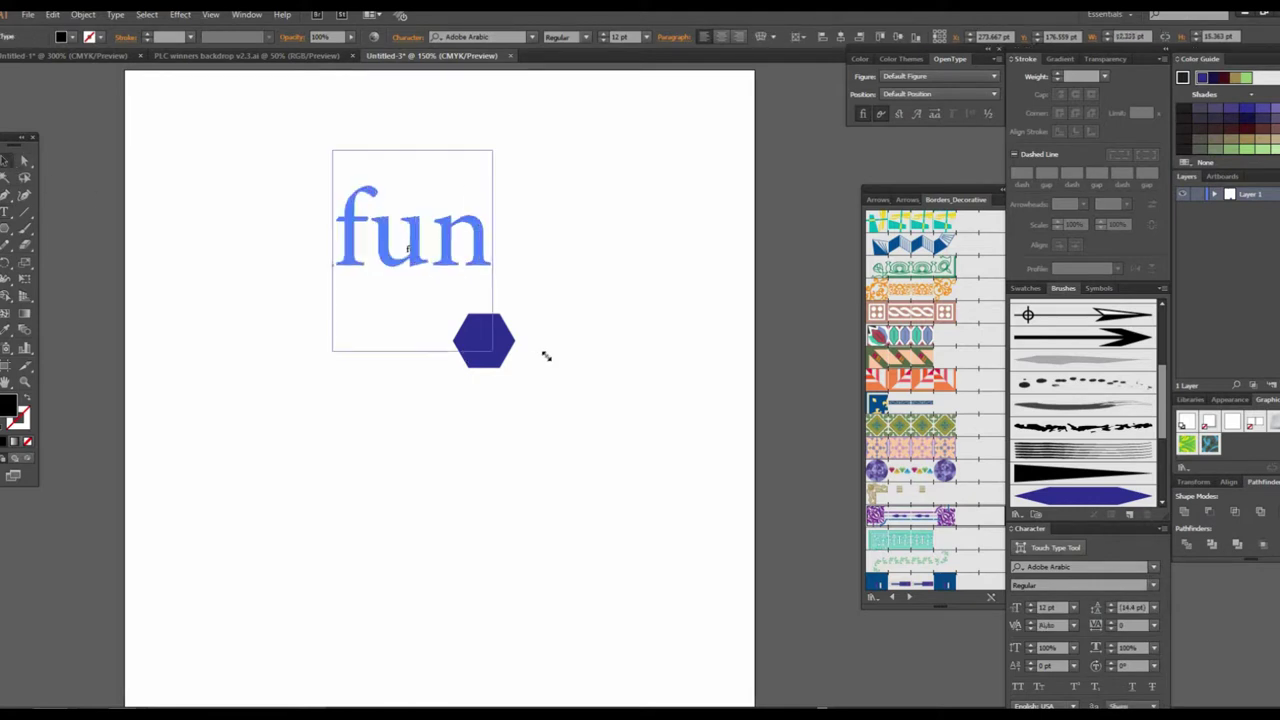
{"action": "double_click", "coordinate": [347, 193]}
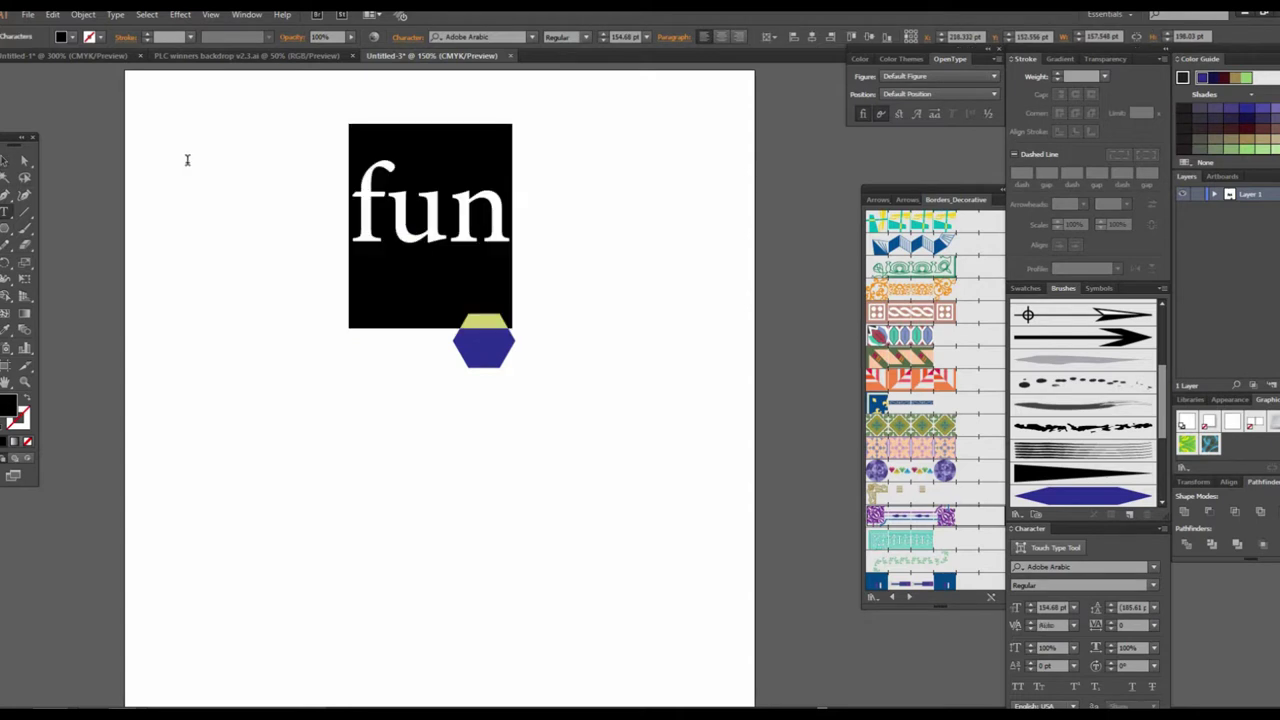
{"action": "type", "text": "FUN"}
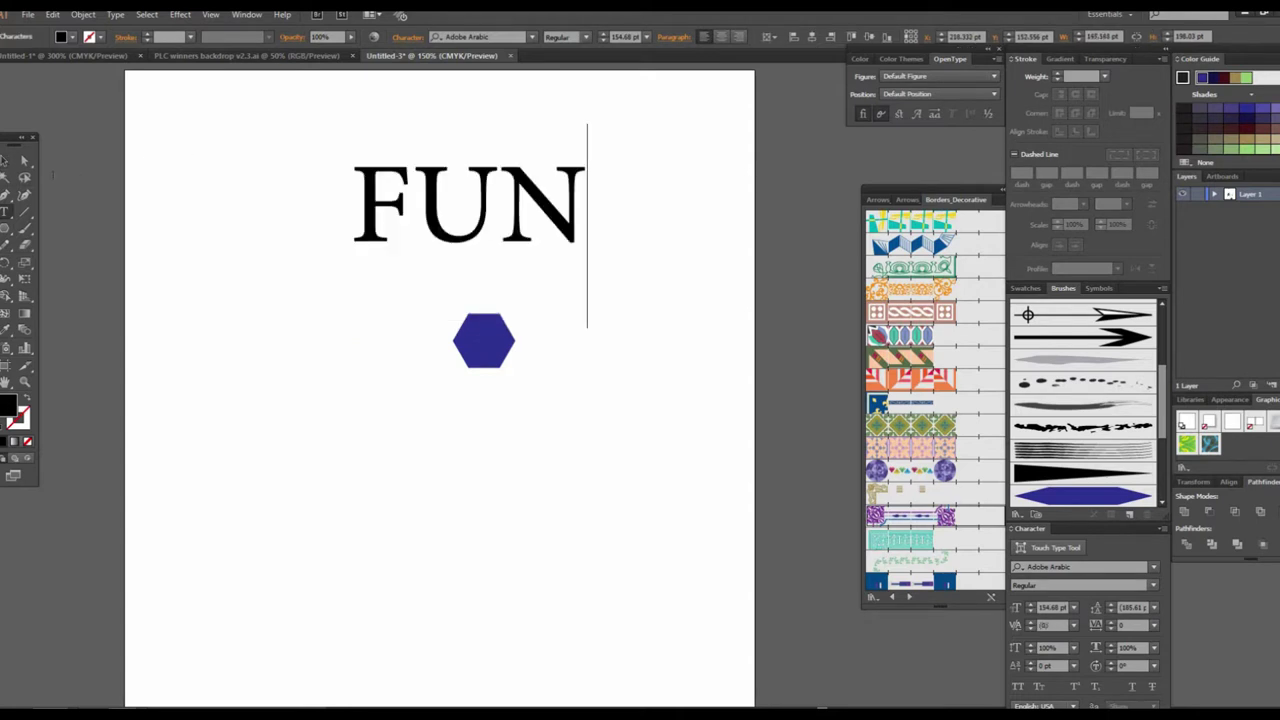
{"action": "left_click", "coordinate": [5, 160]}
{"action": "left_click_drag", "start_coordinate": [540, 197], "coordinate": [518, 237]}
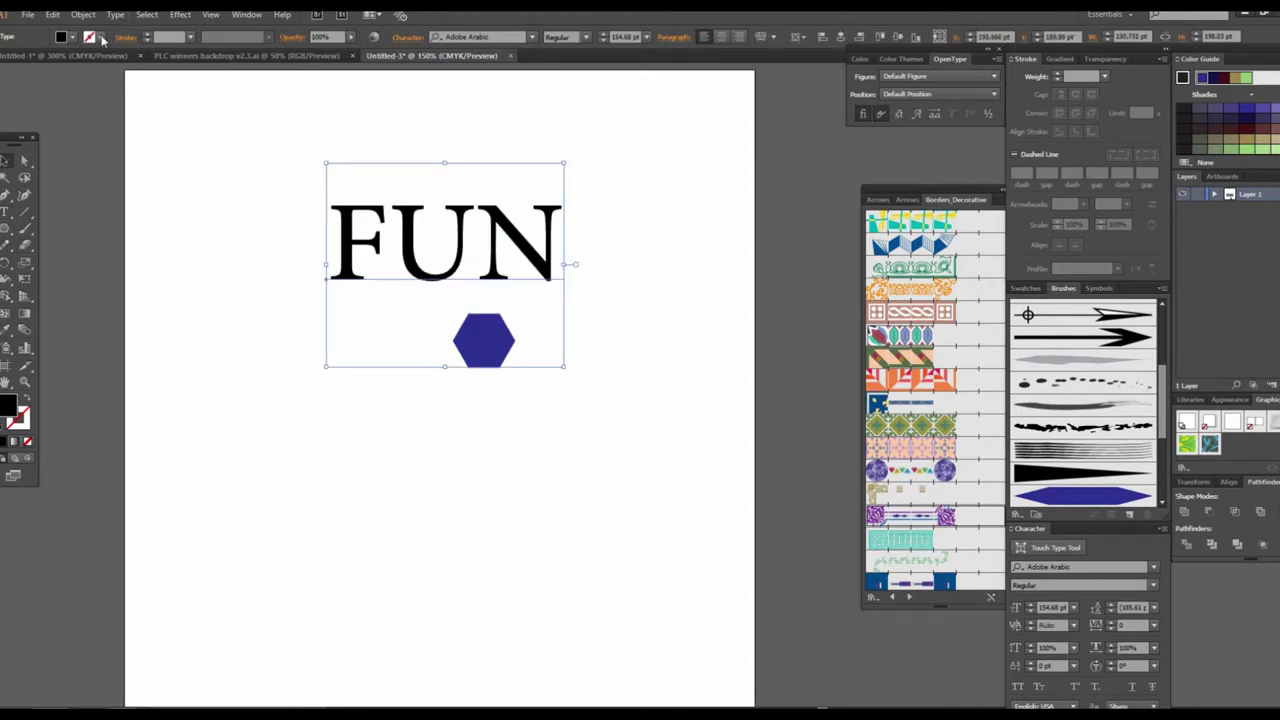
Step: Give the FUN letters a thin cyan outline stroke
{"action": "left_click", "coordinate": [72, 37]}
{"action": "left_click", "coordinate": [64, 62]}
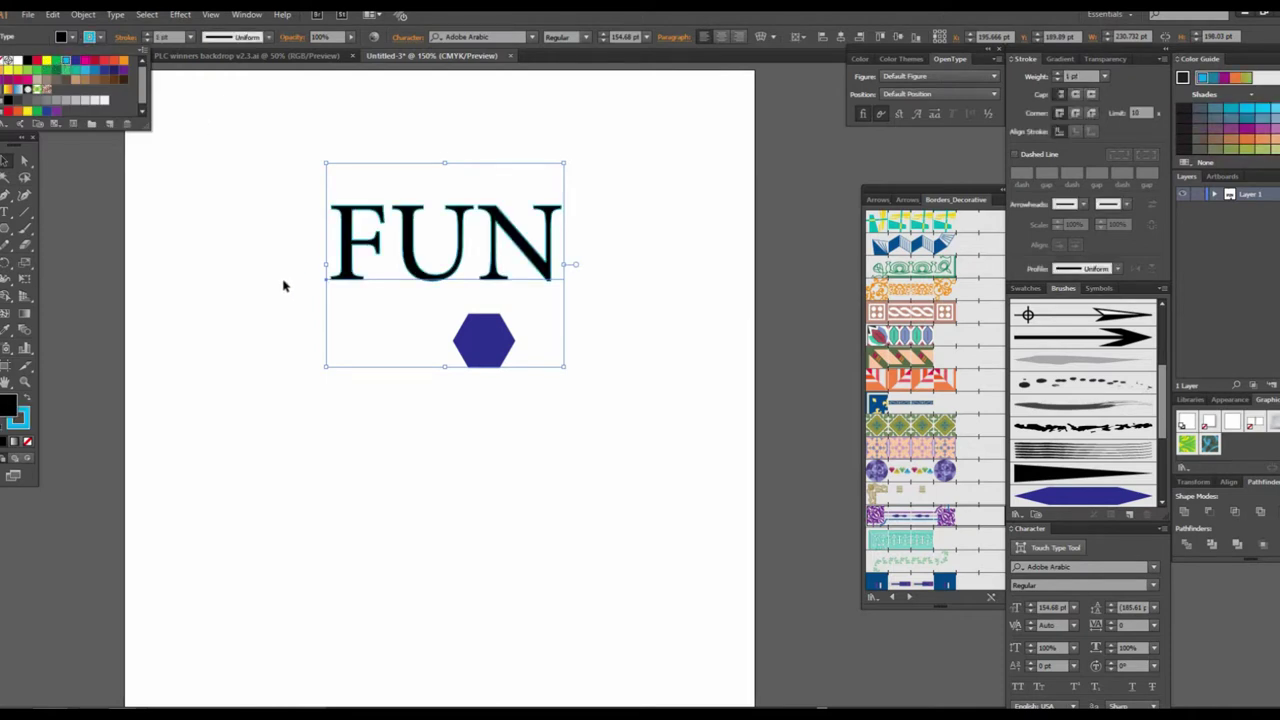
{"action": "left_click", "coordinate": [468, 290]}
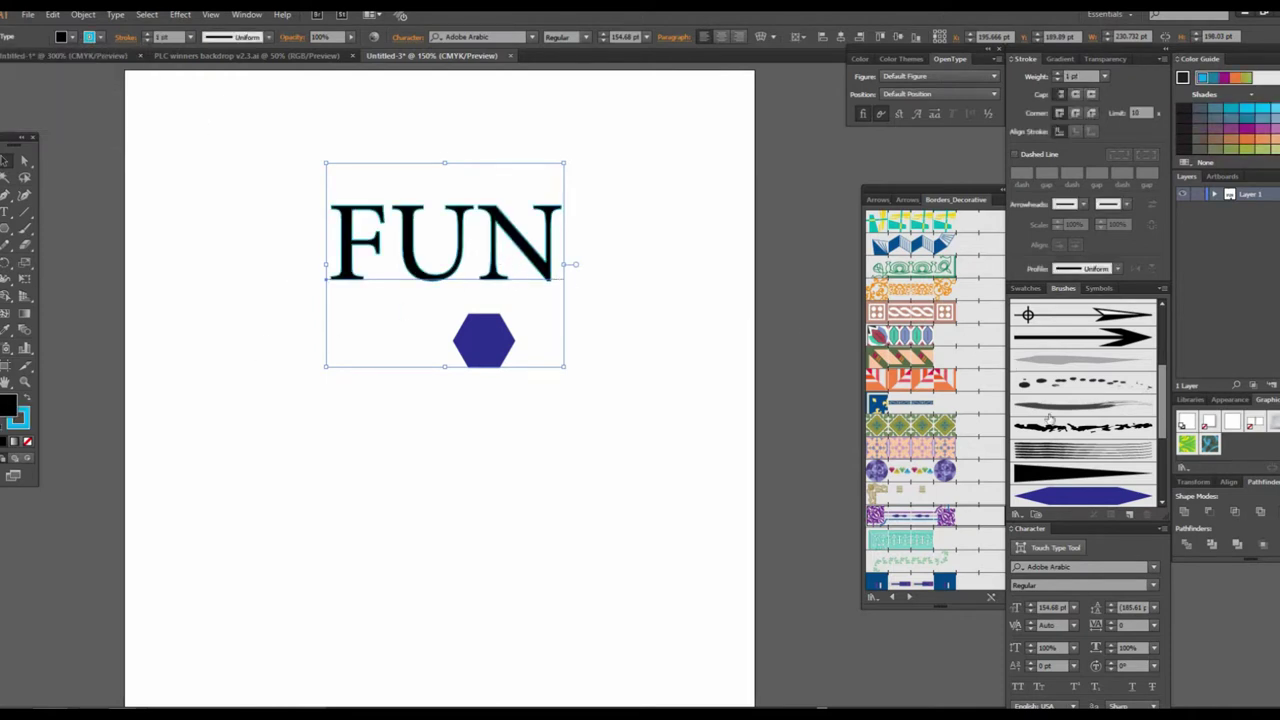
{"action": "scroll", "coordinate": [1084, 380], "scroll_direction": "down", "scroll_amount": 2}
{"action": "scroll", "coordinate": [1090, 410], "scroll_direction": "down", "scroll_amount": 1}
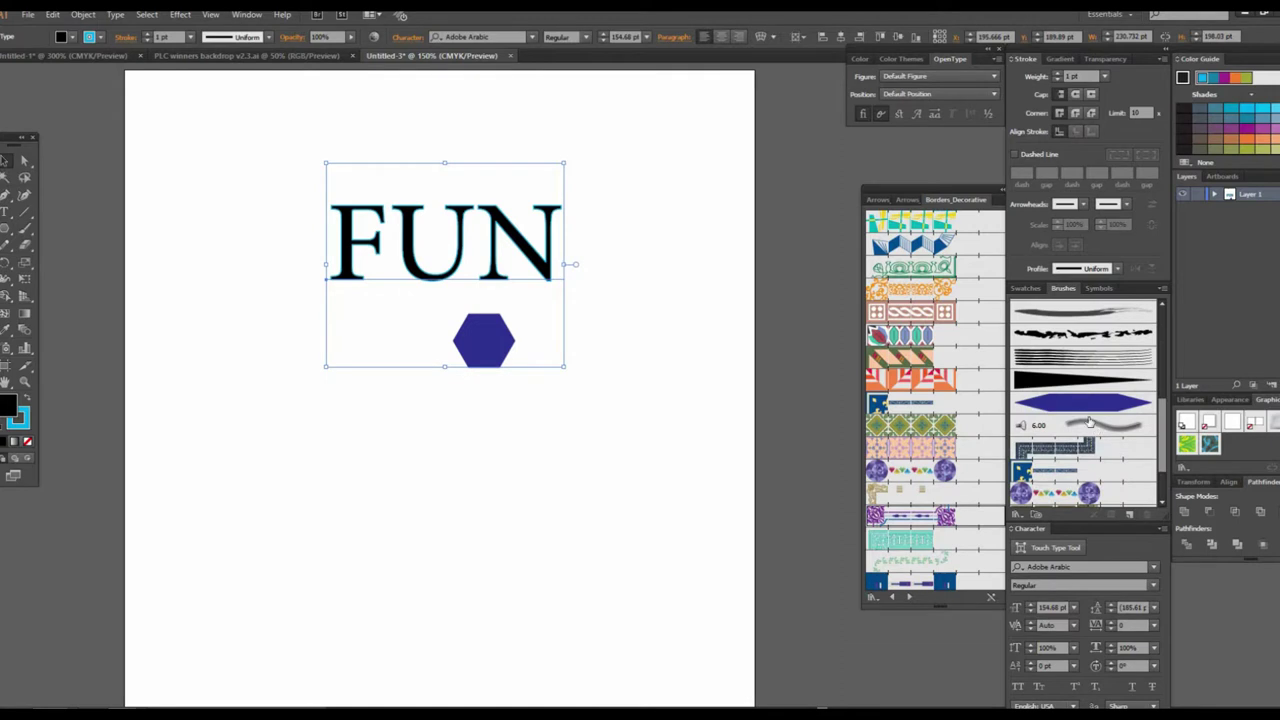
Step: Check the blue art brush settings, then convert the FUN text to outlines
{"action": "double_click", "coordinate": [1064, 405]}
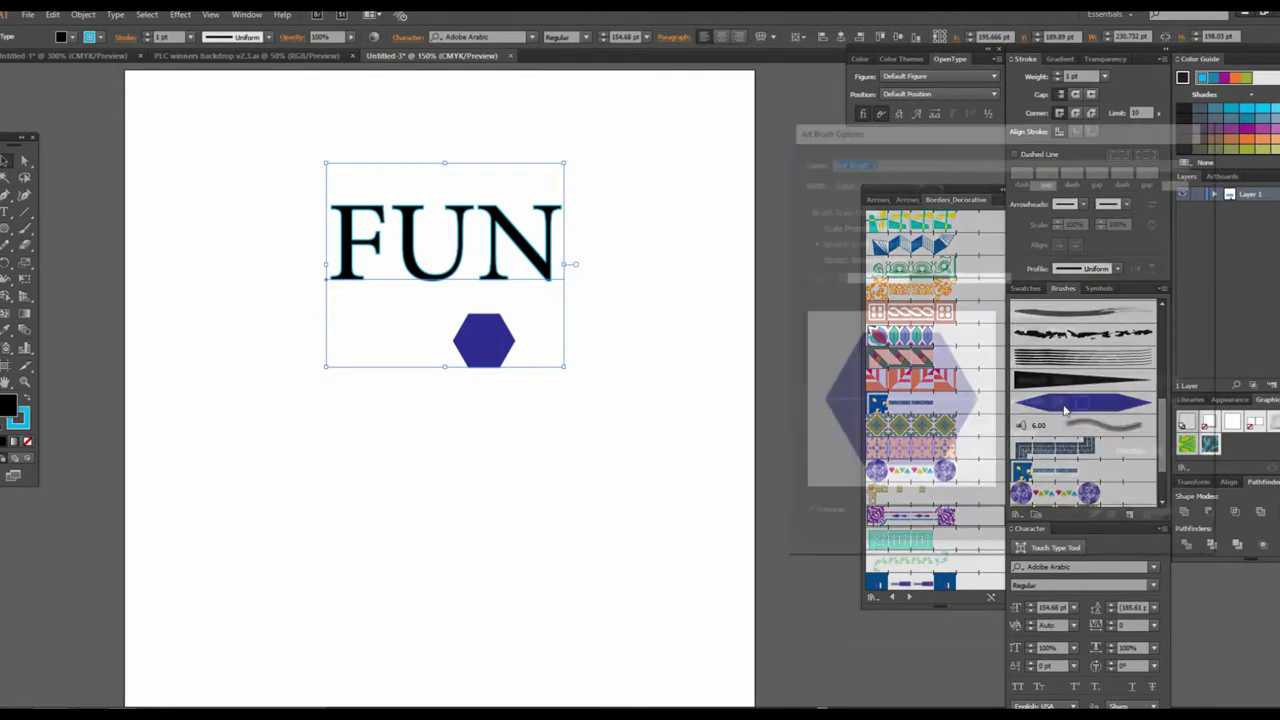
{"action": "left_click", "coordinate": [1150, 517]}
{"action": "right_click", "coordinate": [508, 234]}
{"action": "left_click", "coordinate": [629, 420]}
{"action": "left_click", "coordinate": [573, 322]}
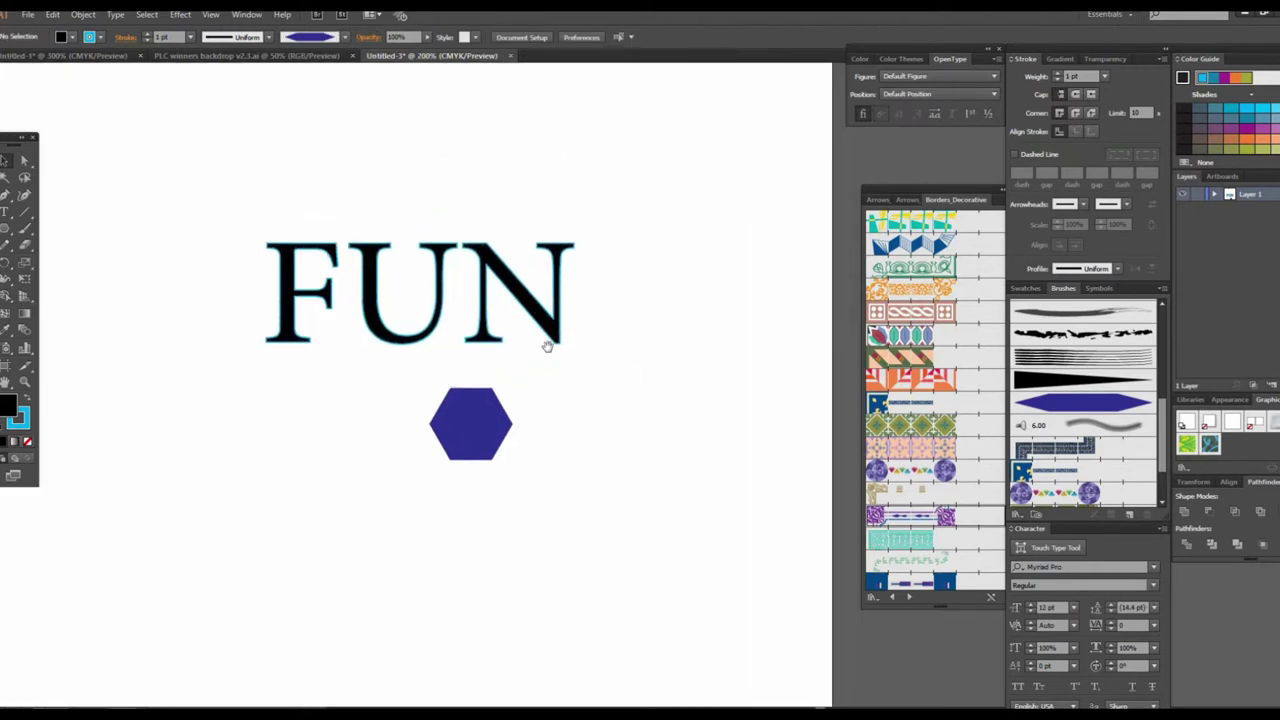
{"action": "left_click", "coordinate": [515, 295]}
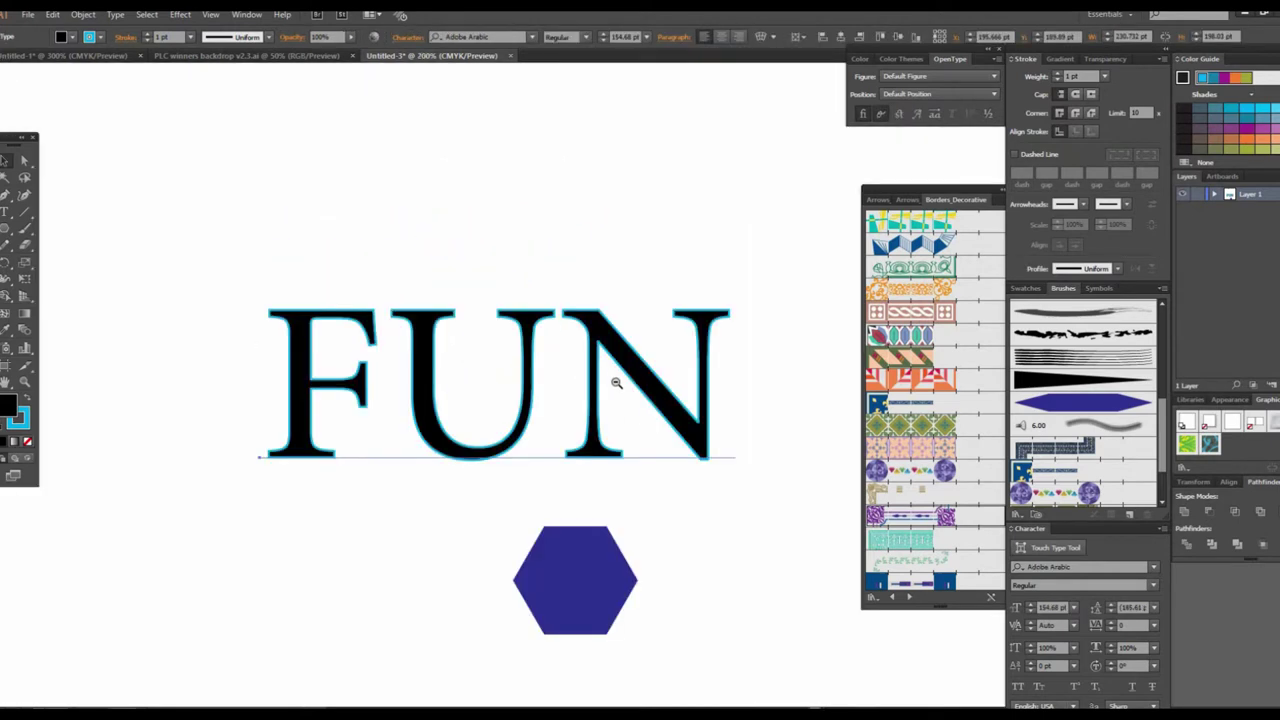
{"action": "right_click", "coordinate": [557, 312]}
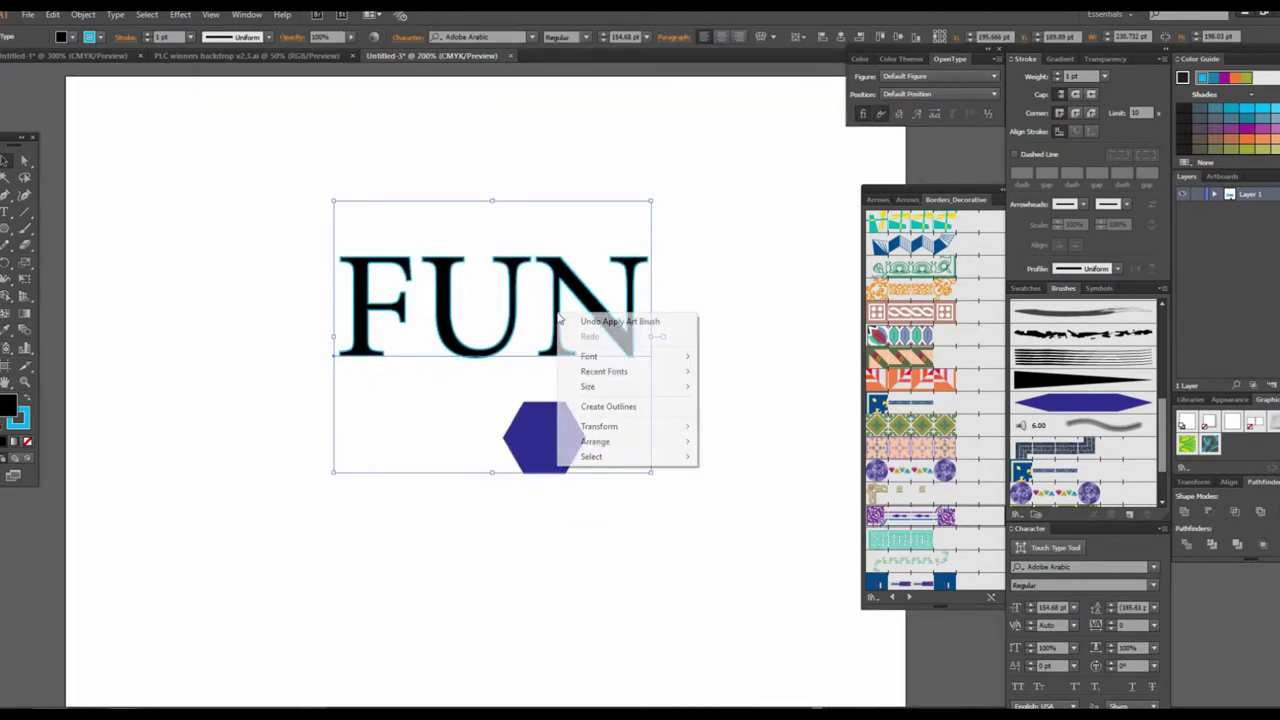
{"action": "left_click", "coordinate": [612, 407]}
Step: Stroke the FUN outlines with the rough light-blue brush and set their Fill to None
{"action": "left_click", "coordinate": [1073, 315]}
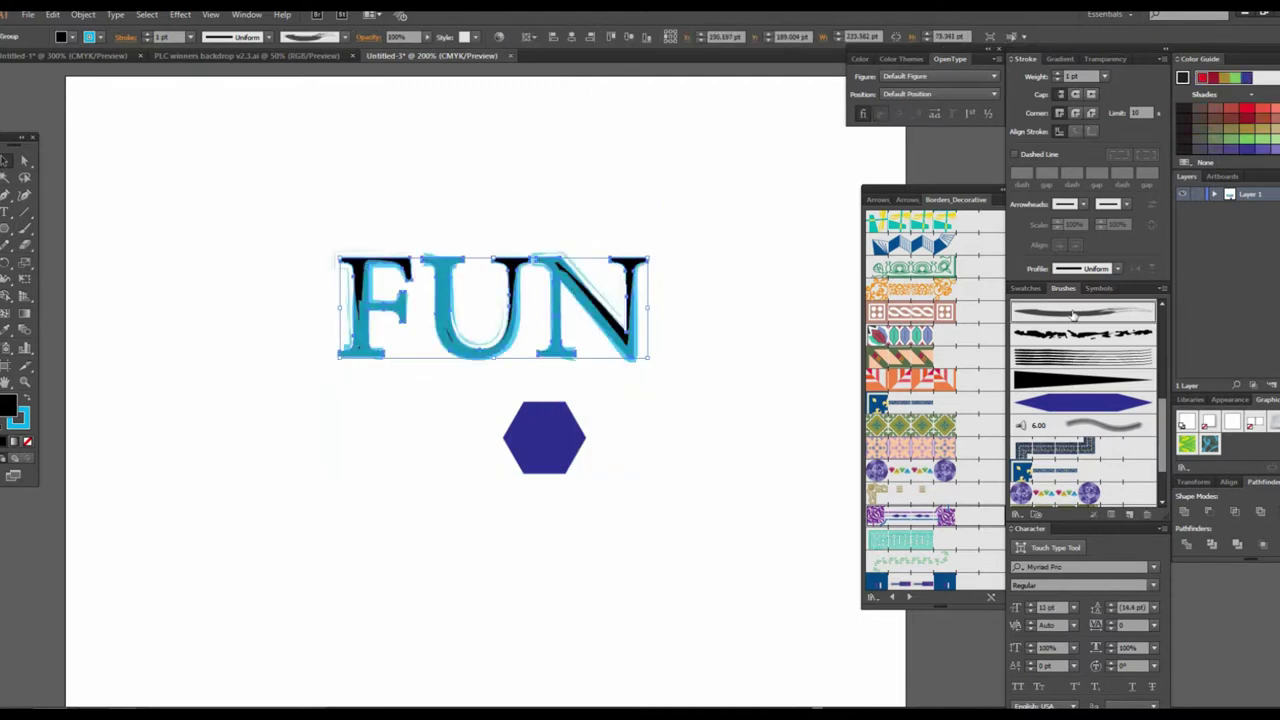
{"action": "left_click", "coordinate": [673, 432]}
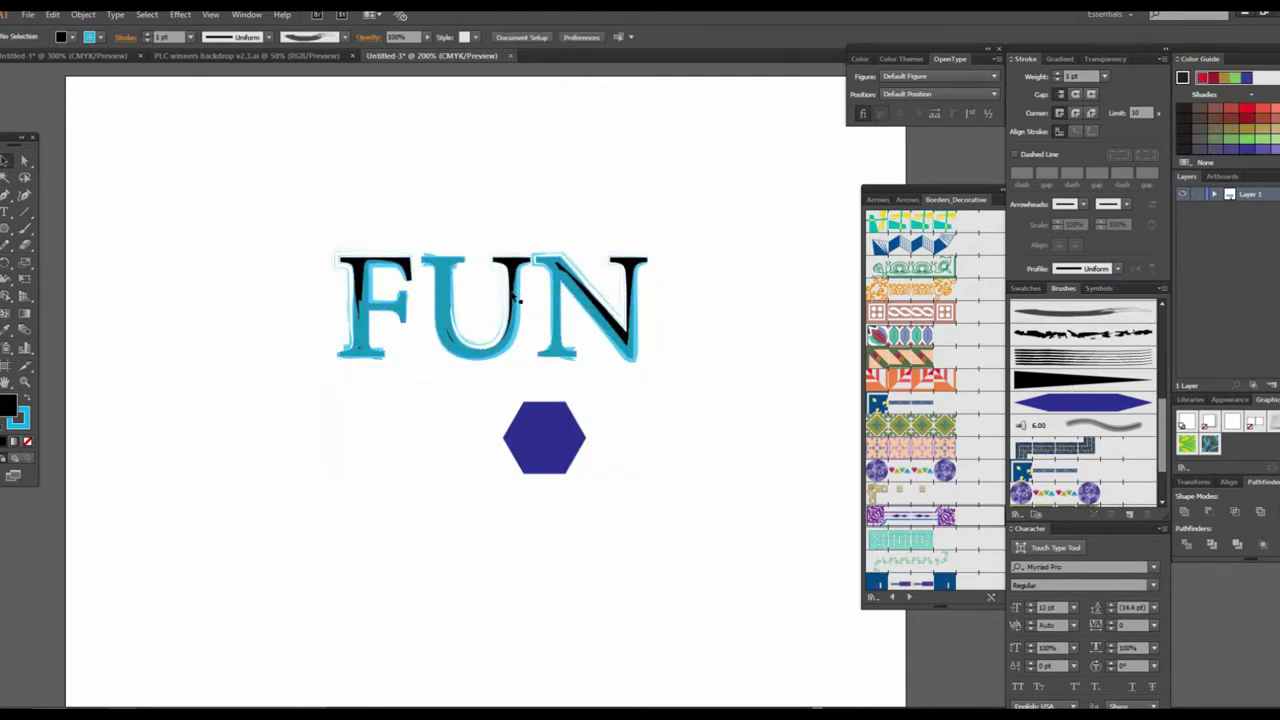
{"action": "left_click", "coordinate": [548, 319]}
{"action": "left_click", "coordinate": [72, 38]}
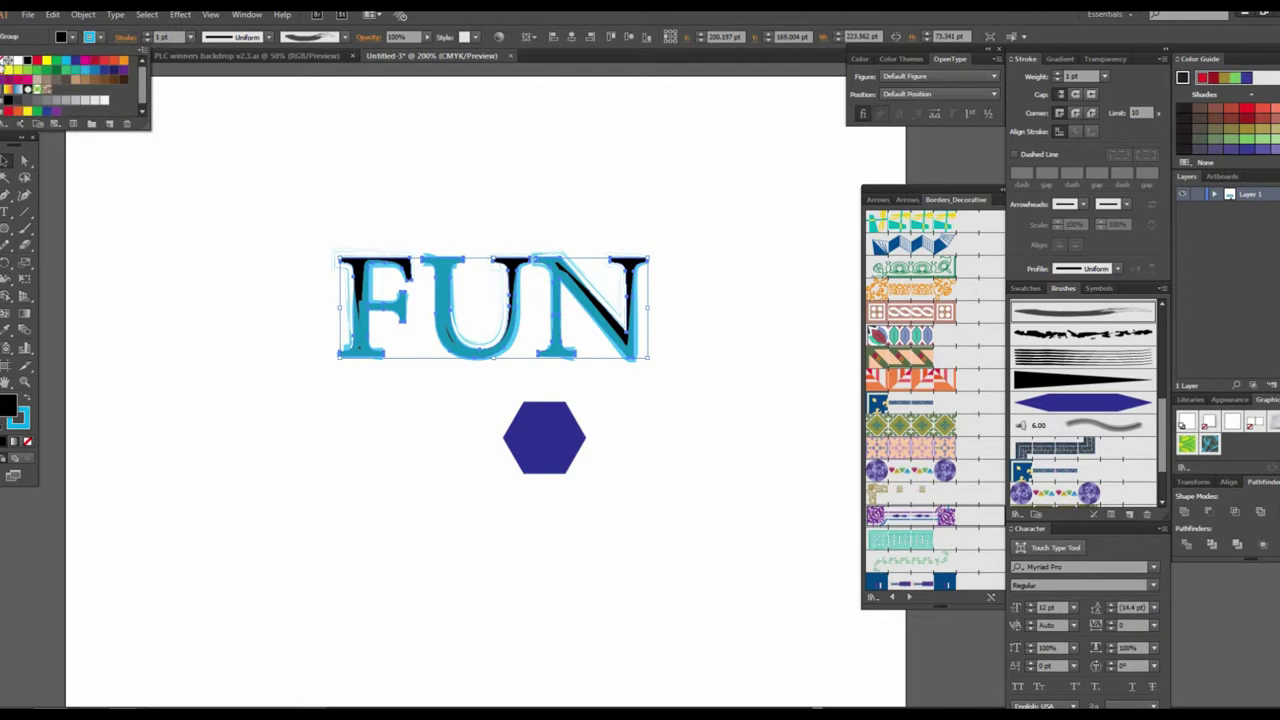
{"action": "left_click", "coordinate": [9, 61]}
{"action": "left_click", "coordinate": [699, 469]}
{"action": "left_click", "coordinate": [645, 440]}
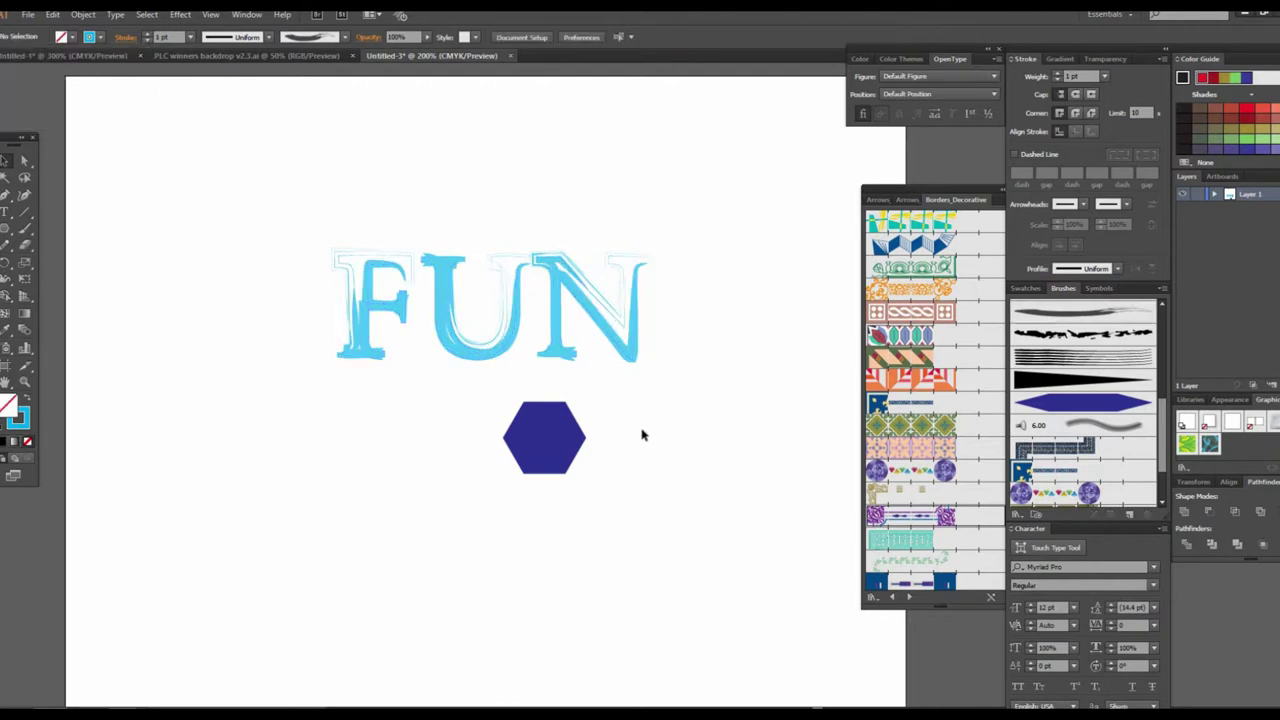
{"action": "key", "text": "z"}
{"action": "left_click", "coordinate": [622, 364]}
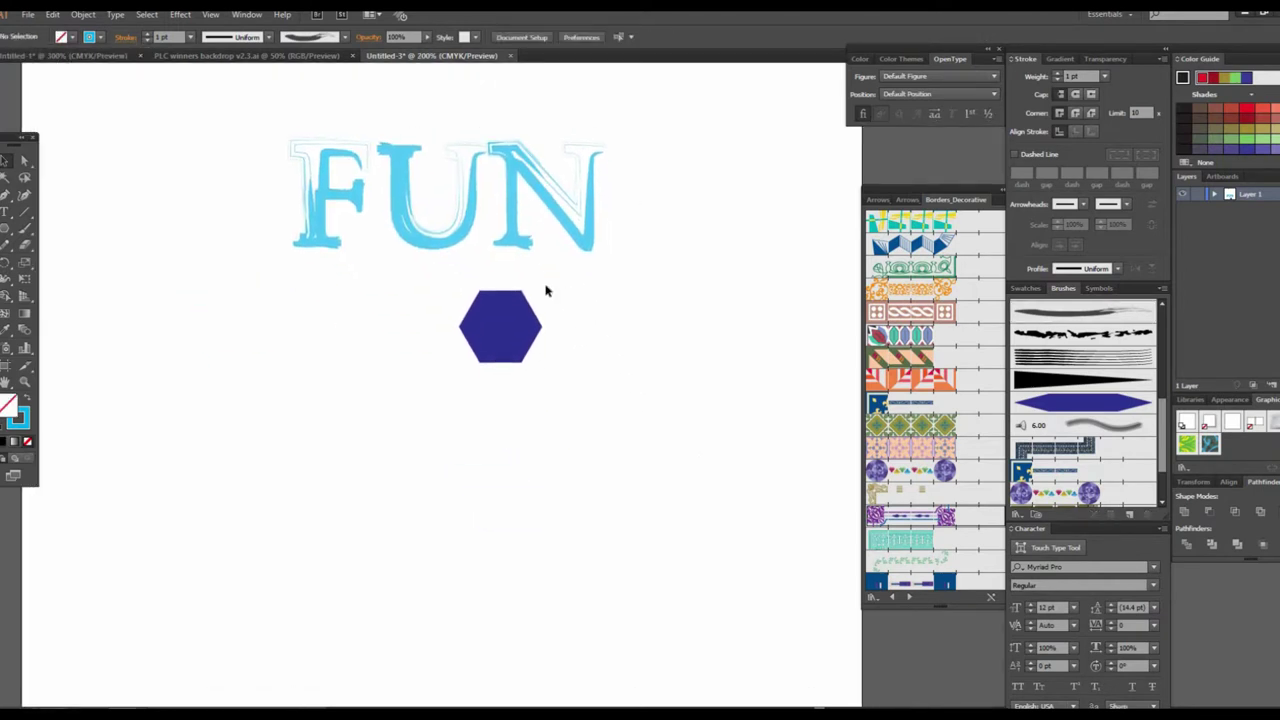
Step: Duplicate FUN below the hexagon and try the blue art, hatched, rough and purple-circle brushes on it
{"action": "left_click_drag", "start_coordinate": [467, 222], "coordinate": [482, 480]}
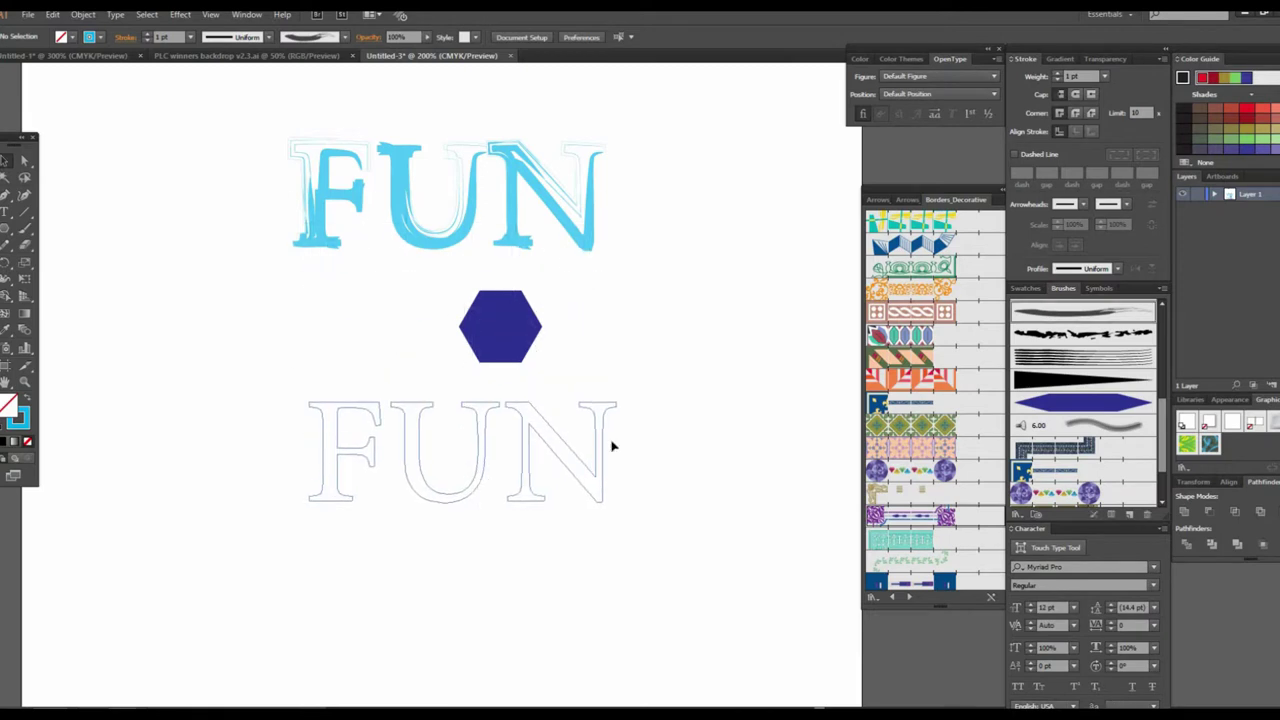
{"action": "left_click", "coordinate": [1088, 404]}
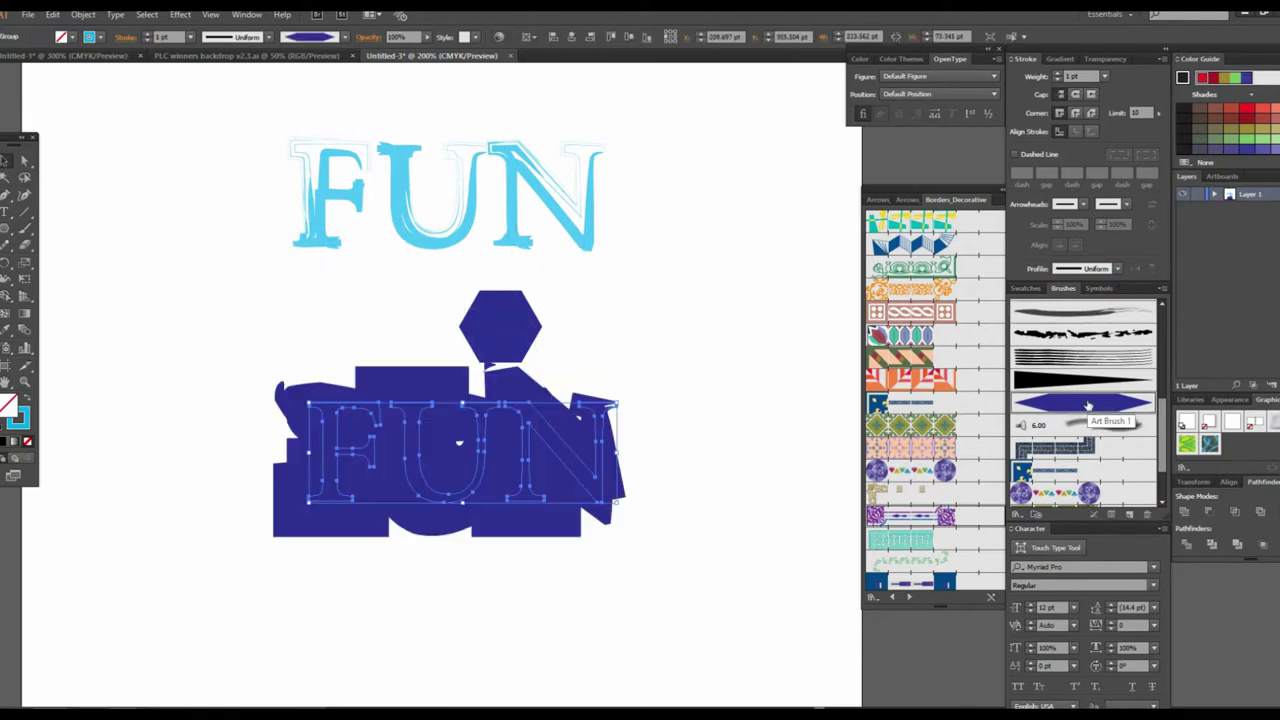
{"action": "left_click", "coordinate": [1080, 364]}
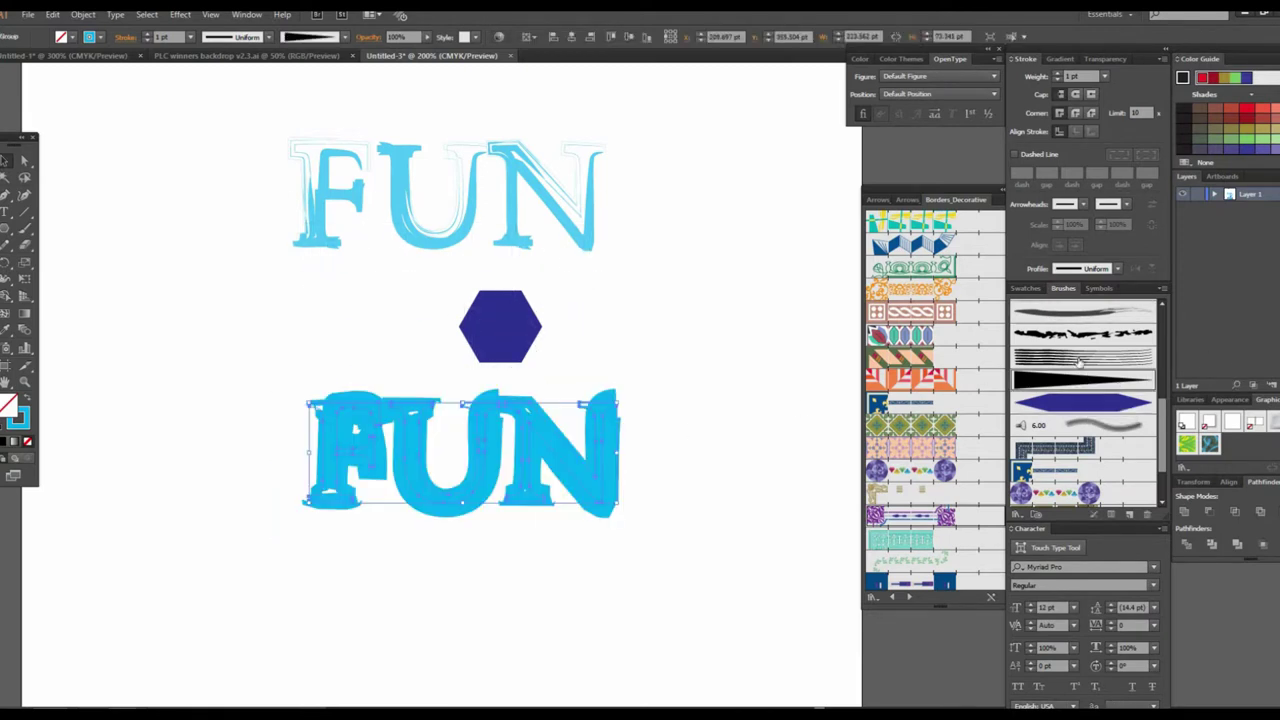
{"action": "left_click", "coordinate": [1081, 338]}
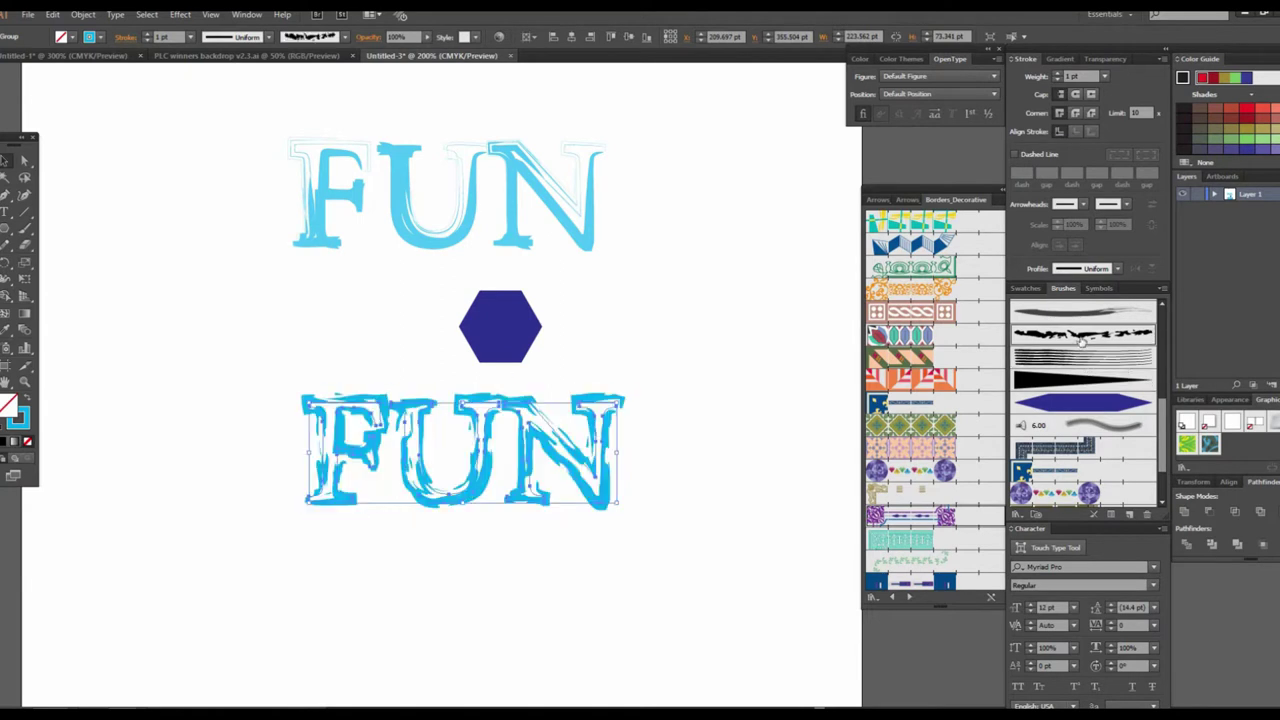
{"action": "scroll", "coordinate": [1093, 404], "scroll_direction": "down", "scroll_amount": 2}
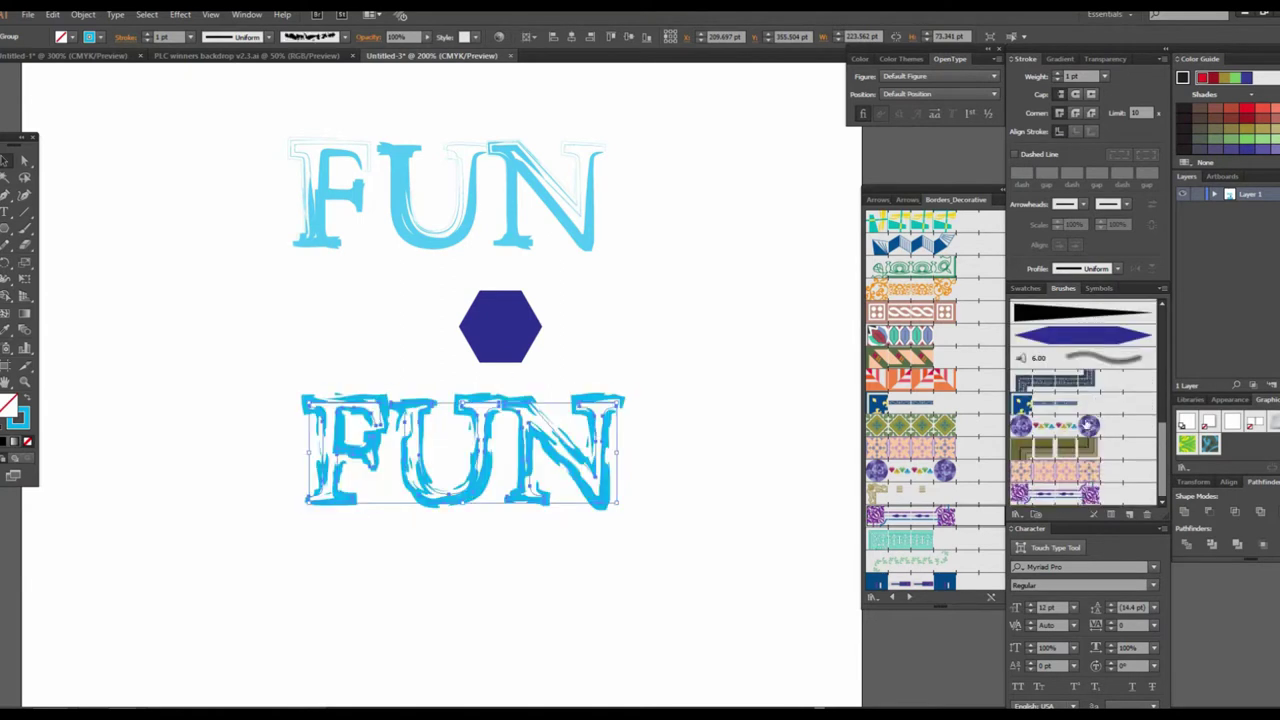
{"action": "left_click", "coordinate": [1087, 425]}
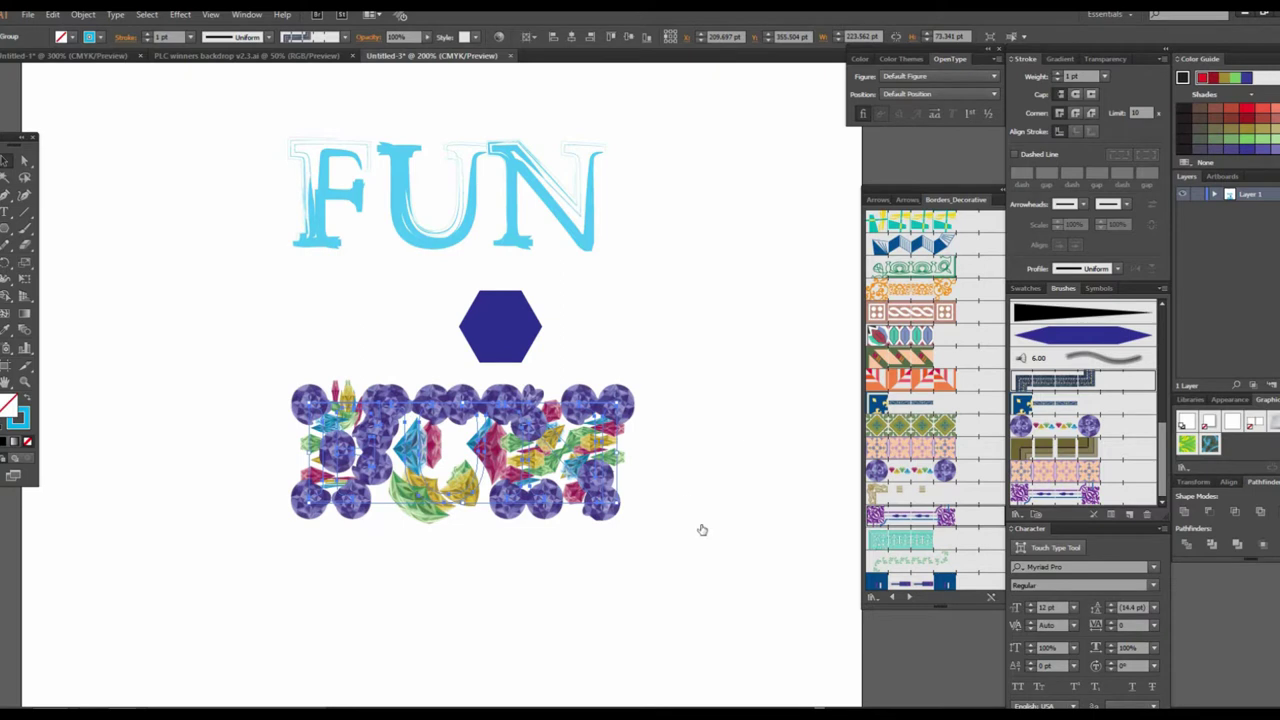
{"action": "key", "text": "ctrl+z"}
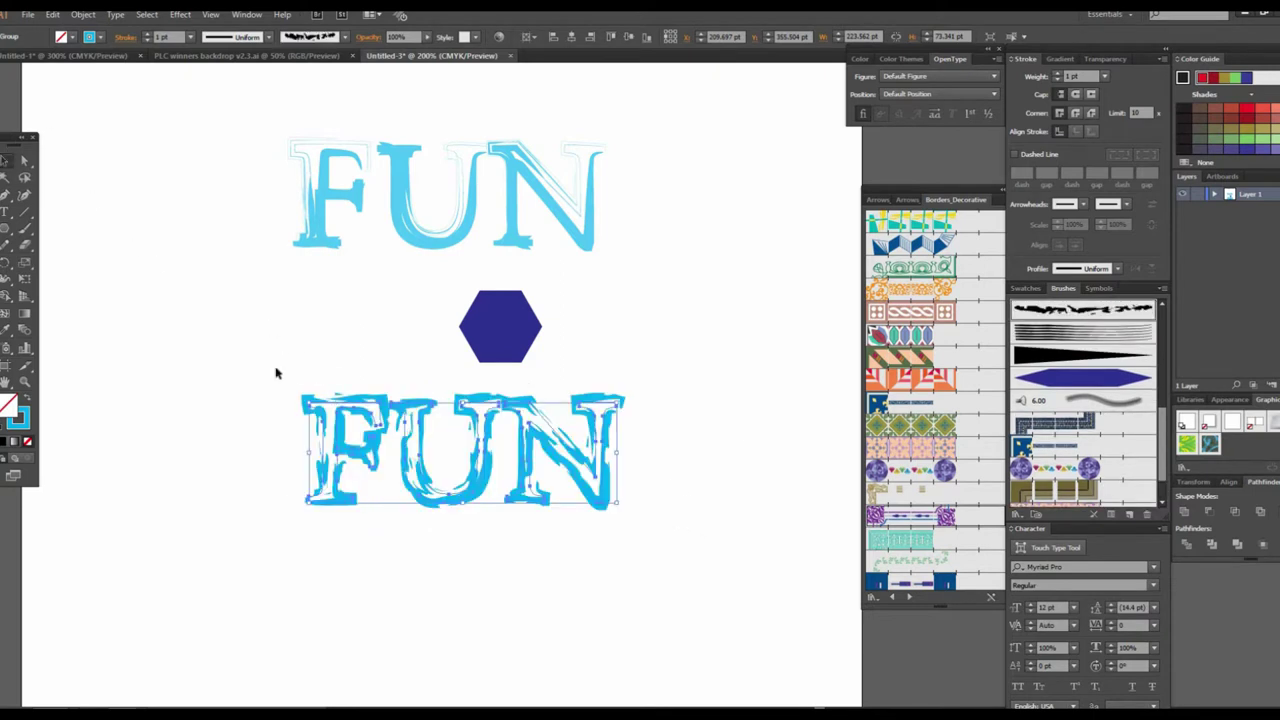
Step: Marquee-select and delete the hexagon and both FUN copies
{"action": "left_click_drag", "start_coordinate": [243, 363], "coordinate": [646, 571]}
{"action": "key", "text": "Delete"}
{"action": "left_click_drag", "start_coordinate": [257, 123], "coordinate": [686, 349]}
{"action": "key", "text": "Delete"}
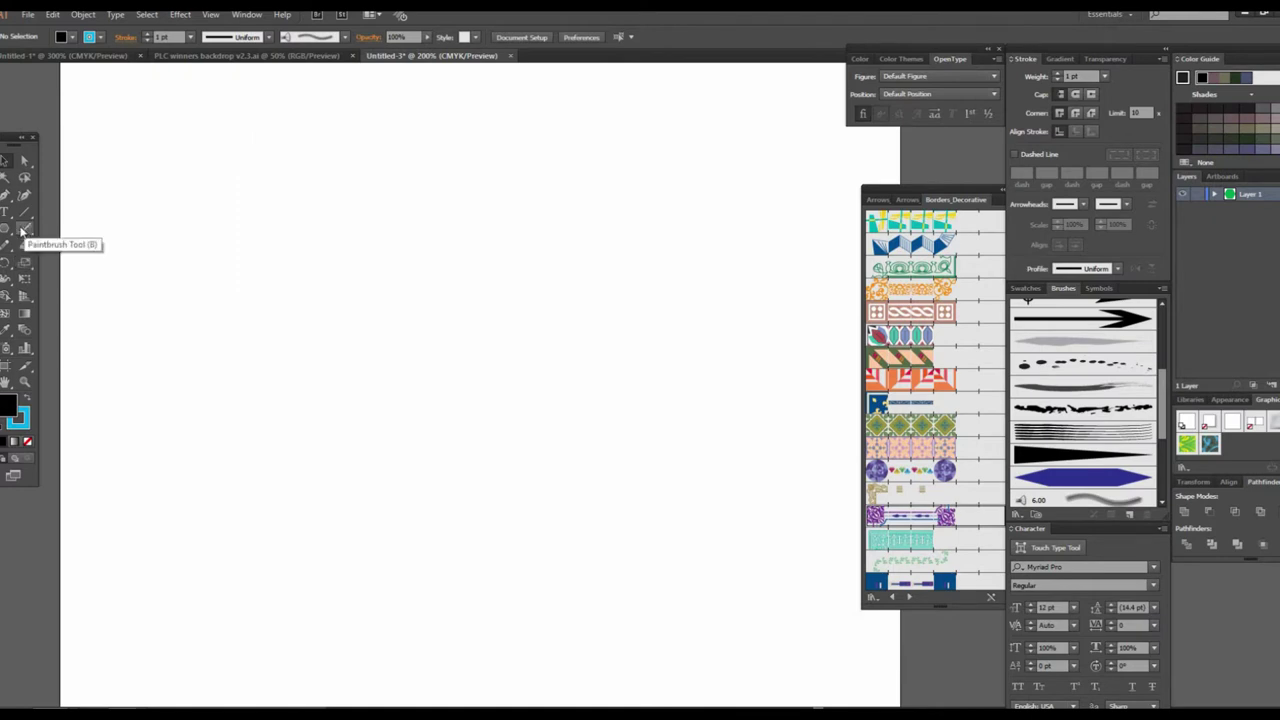
Step: Draw a tall black ellipse and save it as Art Brush 2 with a slightly narrower width
{"action": "left_click", "coordinate": [6, 228]}
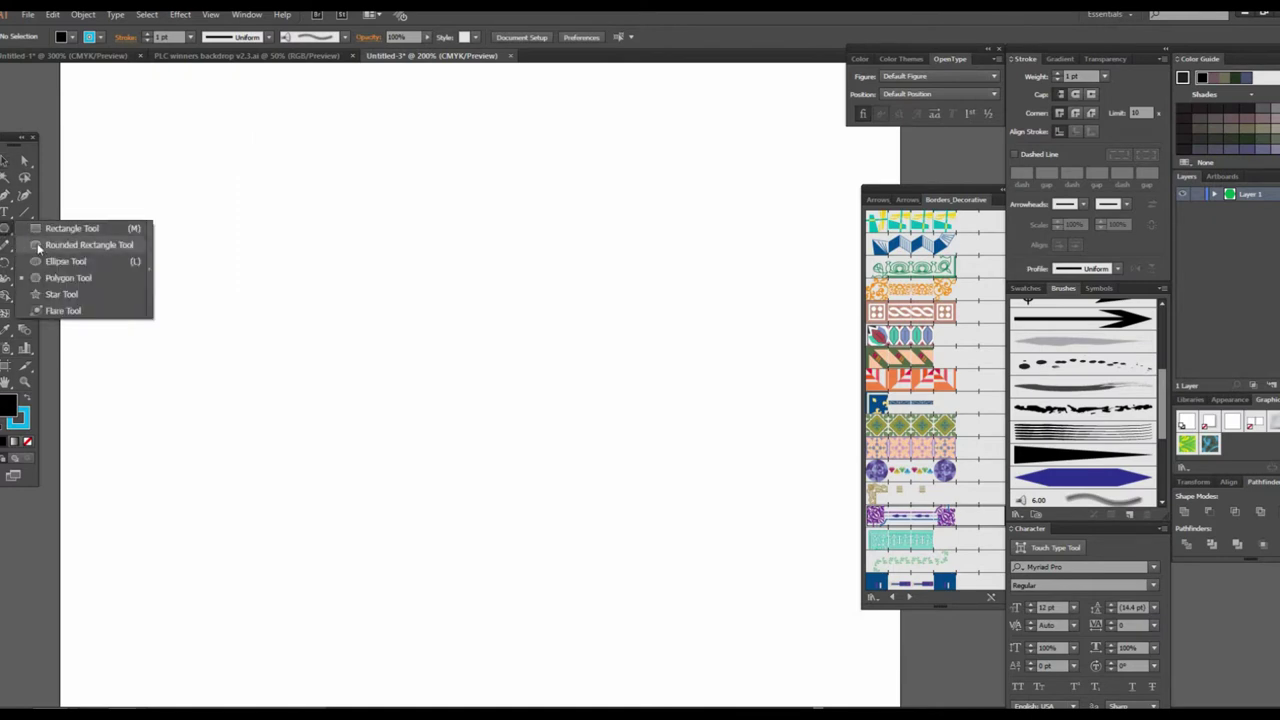
{"action": "left_click", "coordinate": [60, 261]}
{"action": "left_click_drag", "start_coordinate": [410, 210], "coordinate": [443, 325]}
{"action": "left_click", "coordinate": [5, 162]}
{"action": "left_click", "coordinate": [1128, 514]}
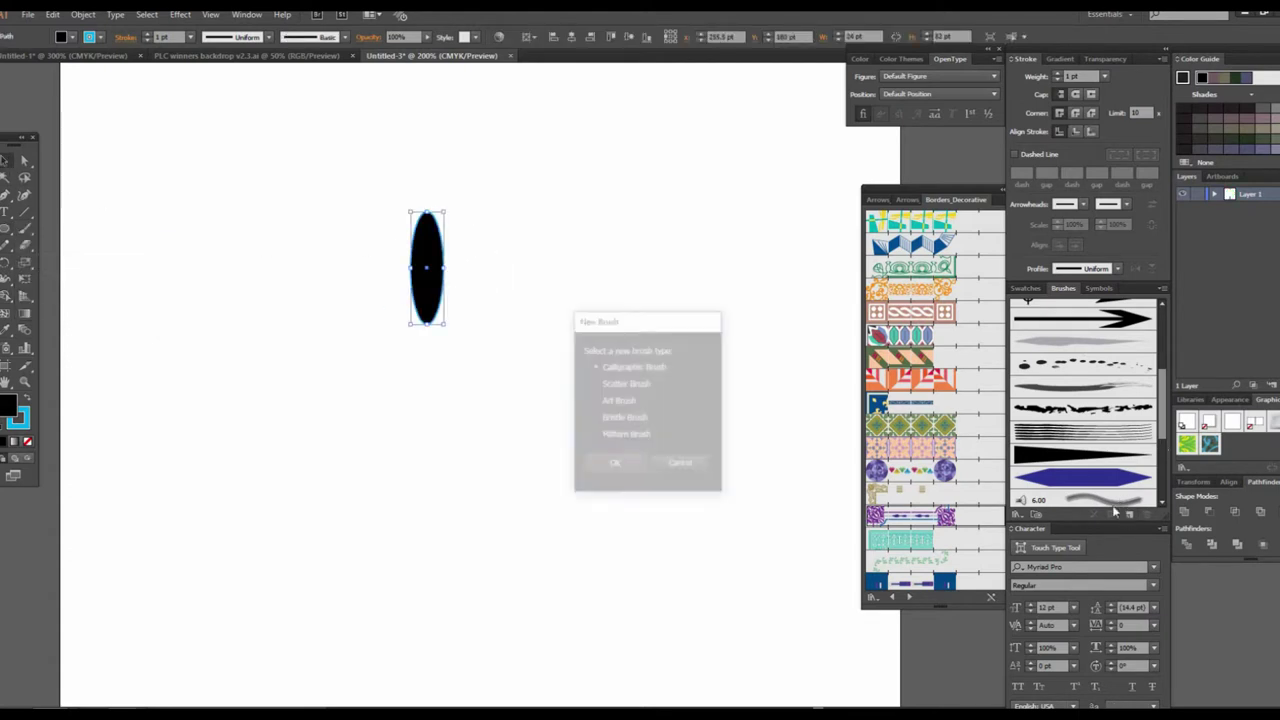
{"action": "left_click", "coordinate": [607, 402]}
{"action": "left_click", "coordinate": [618, 464]}
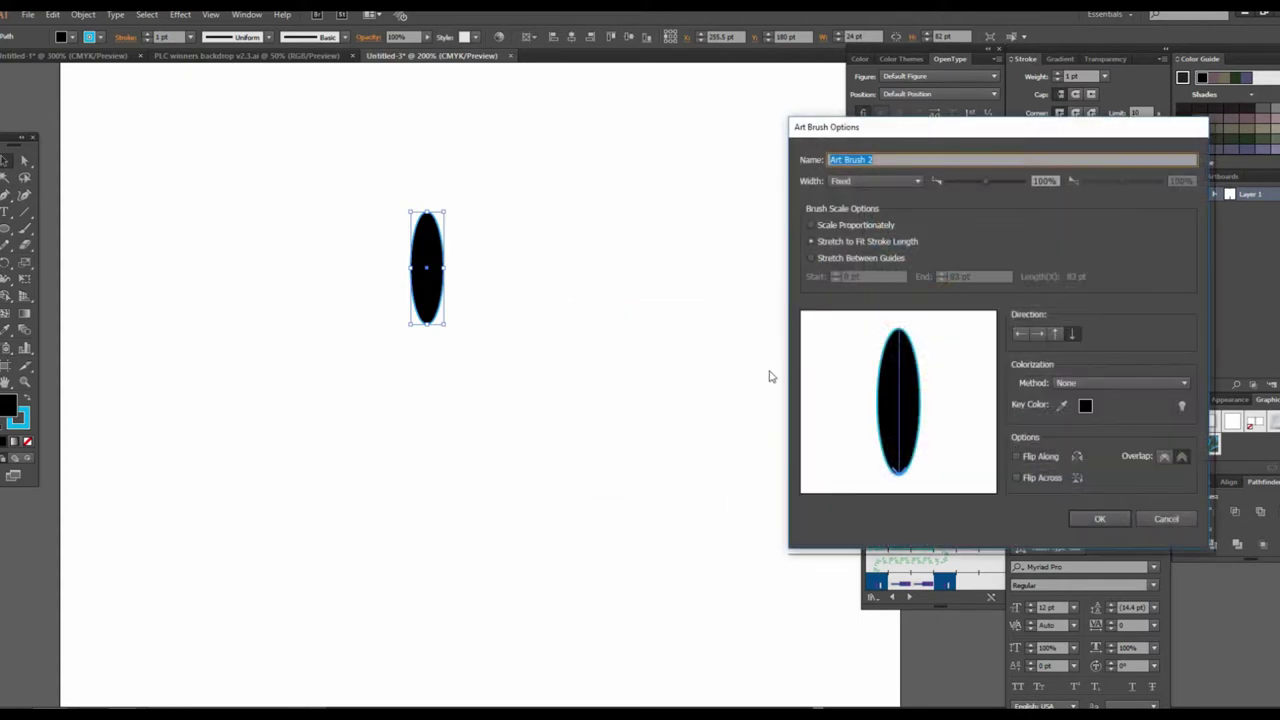
{"action": "left_click_drag", "start_coordinate": [984, 183], "coordinate": [972, 183]}
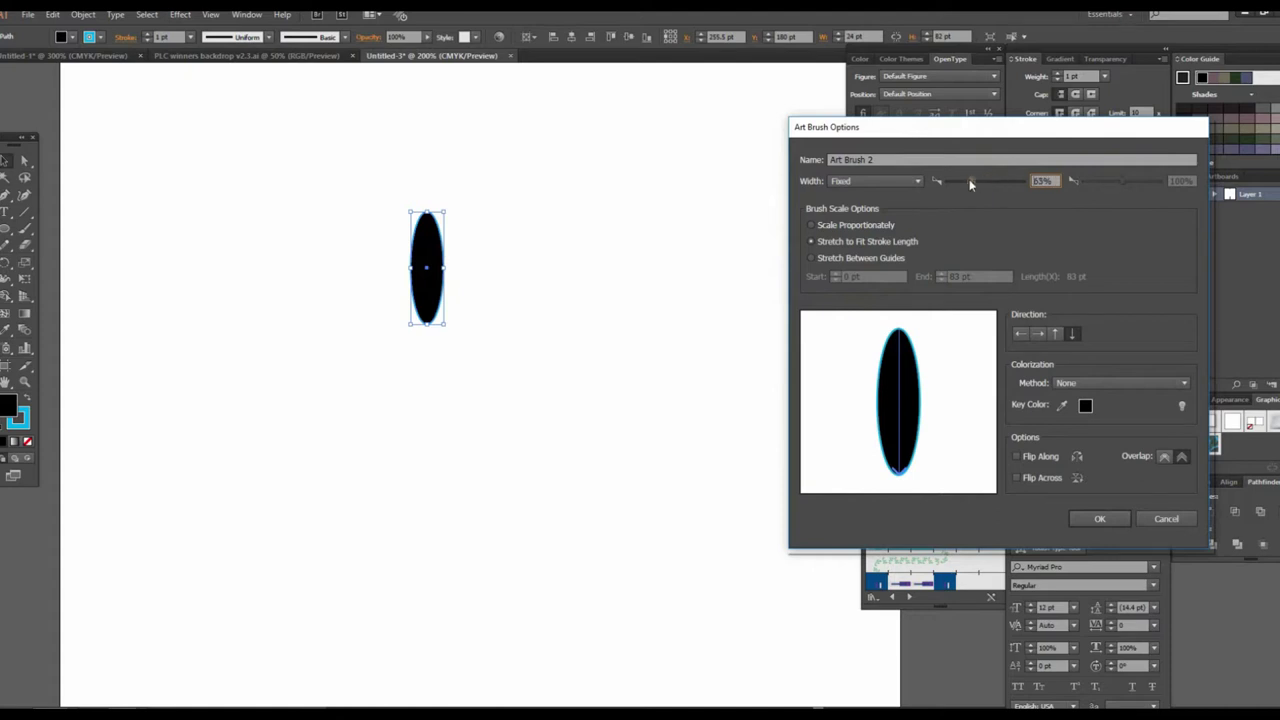
{"action": "left_click", "coordinate": [1119, 516]}
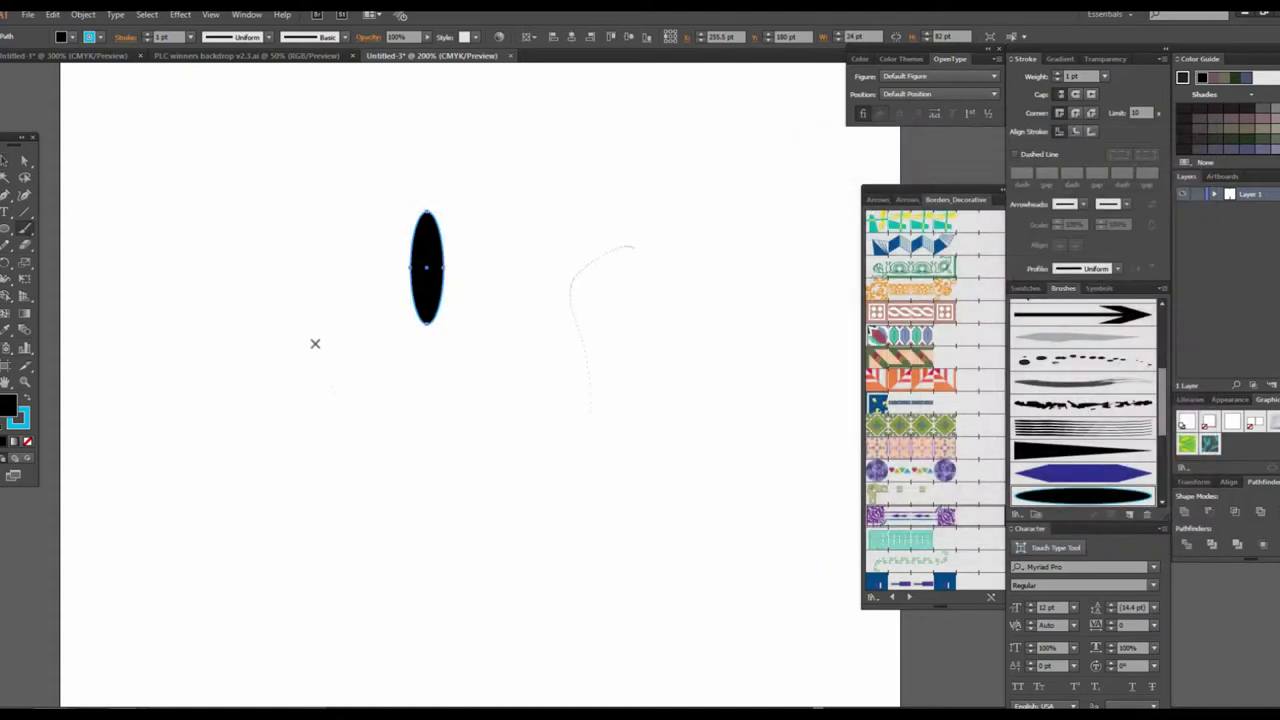
Step: Paint several tapered test strokes with Art Brush 2, undoing and redoing them
{"action": "left_click_drag", "start_coordinate": [315, 343], "coordinate": [322, 369]}
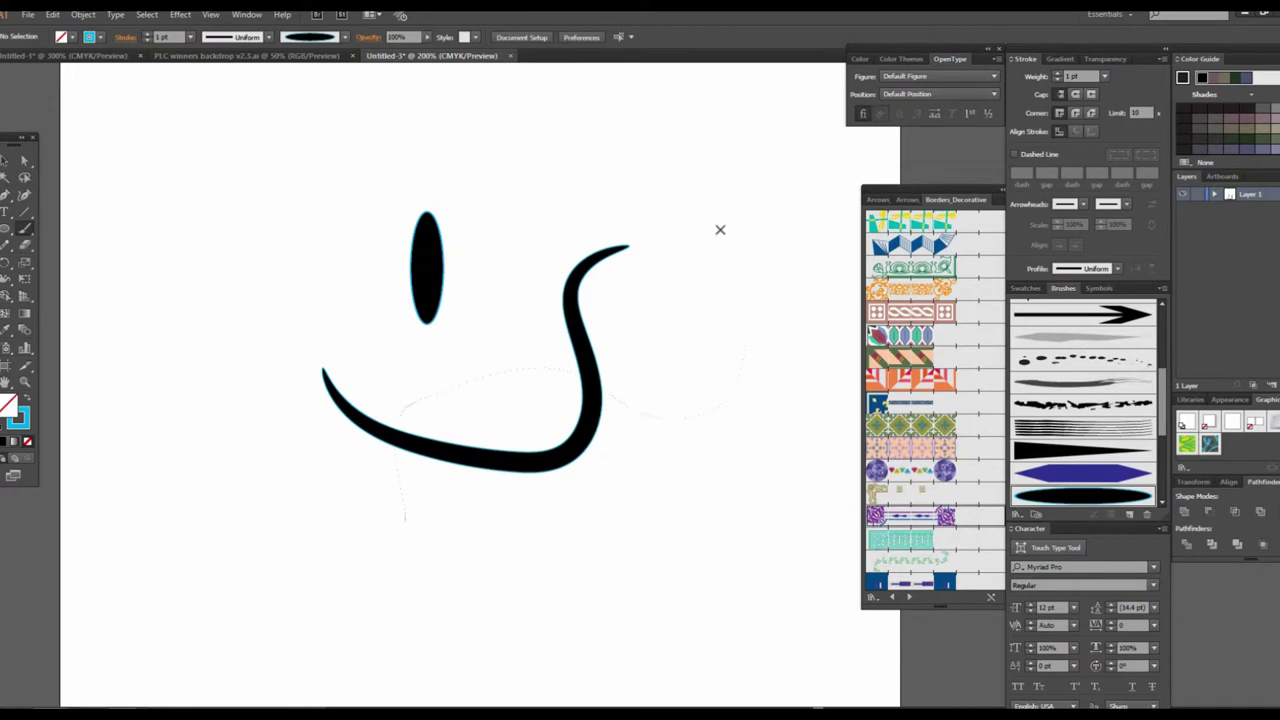
{"action": "left_click_drag", "start_coordinate": [720, 229], "coordinate": [722, 232]}
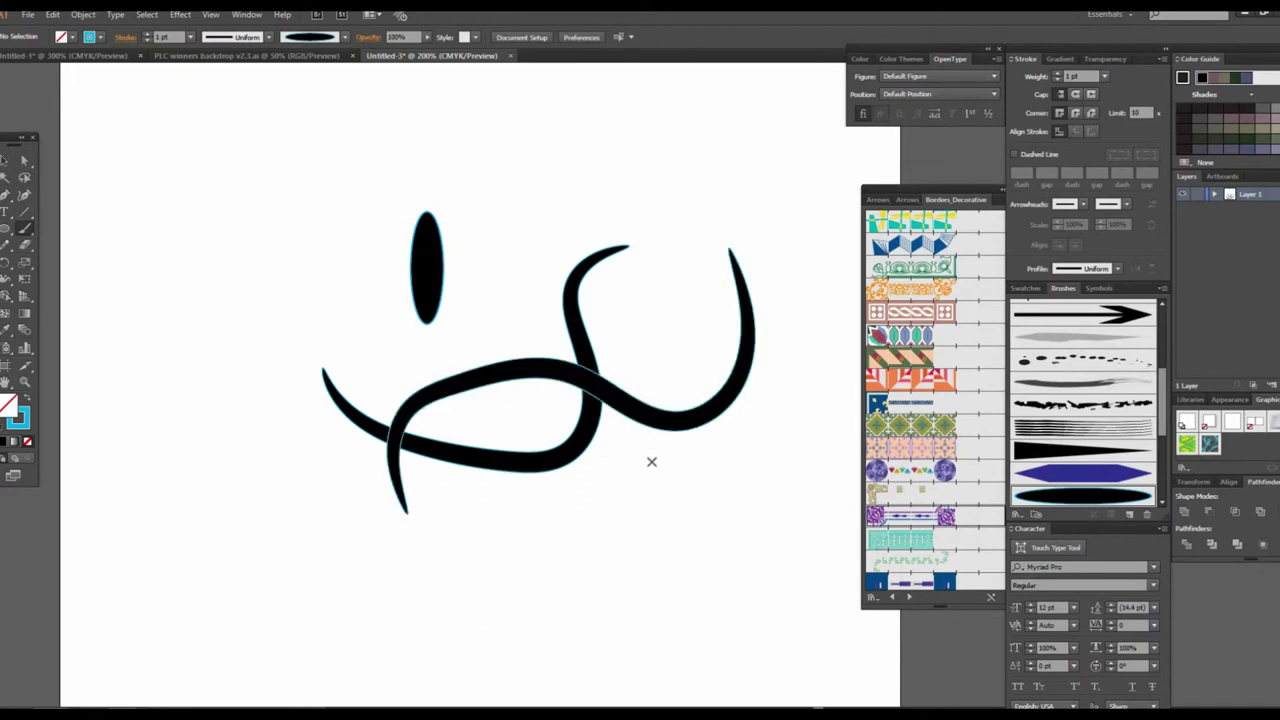
{"action": "key", "text": "ctrl+z"}
{"action": "key", "text": "ctrl+z"}
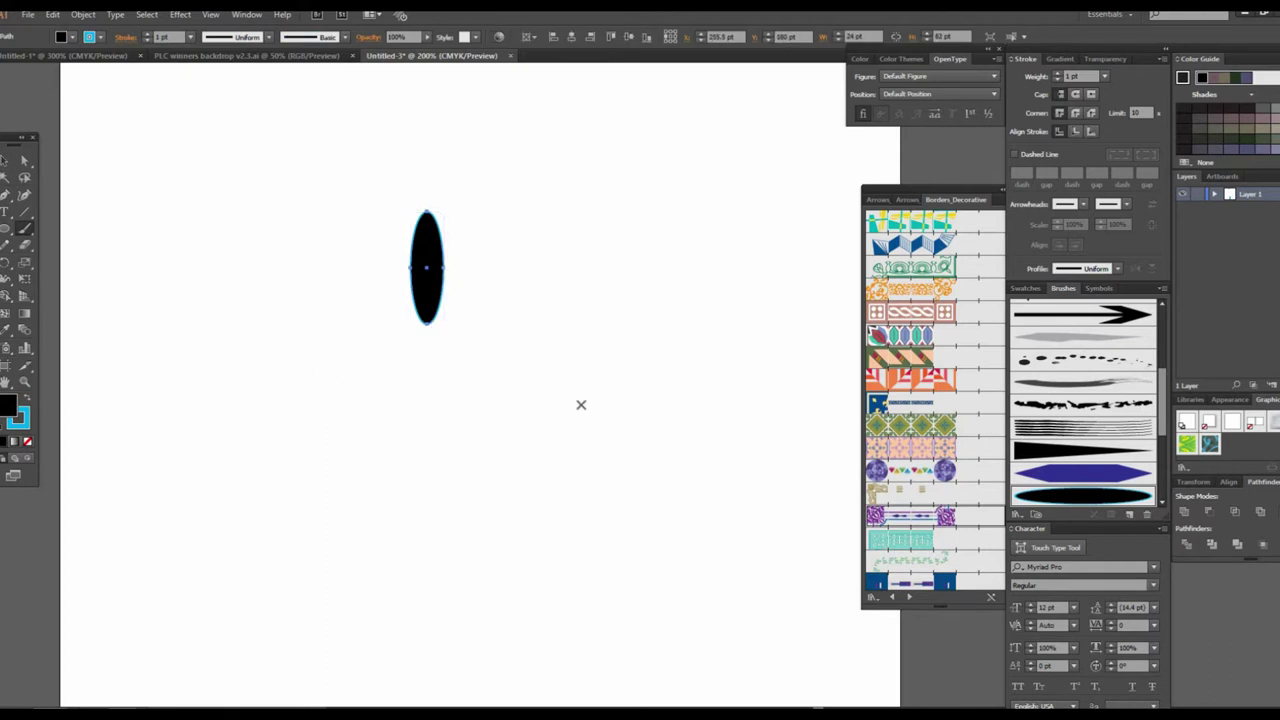
{"action": "left_click_drag", "start_coordinate": [629, 297], "coordinate": [390, 256]}
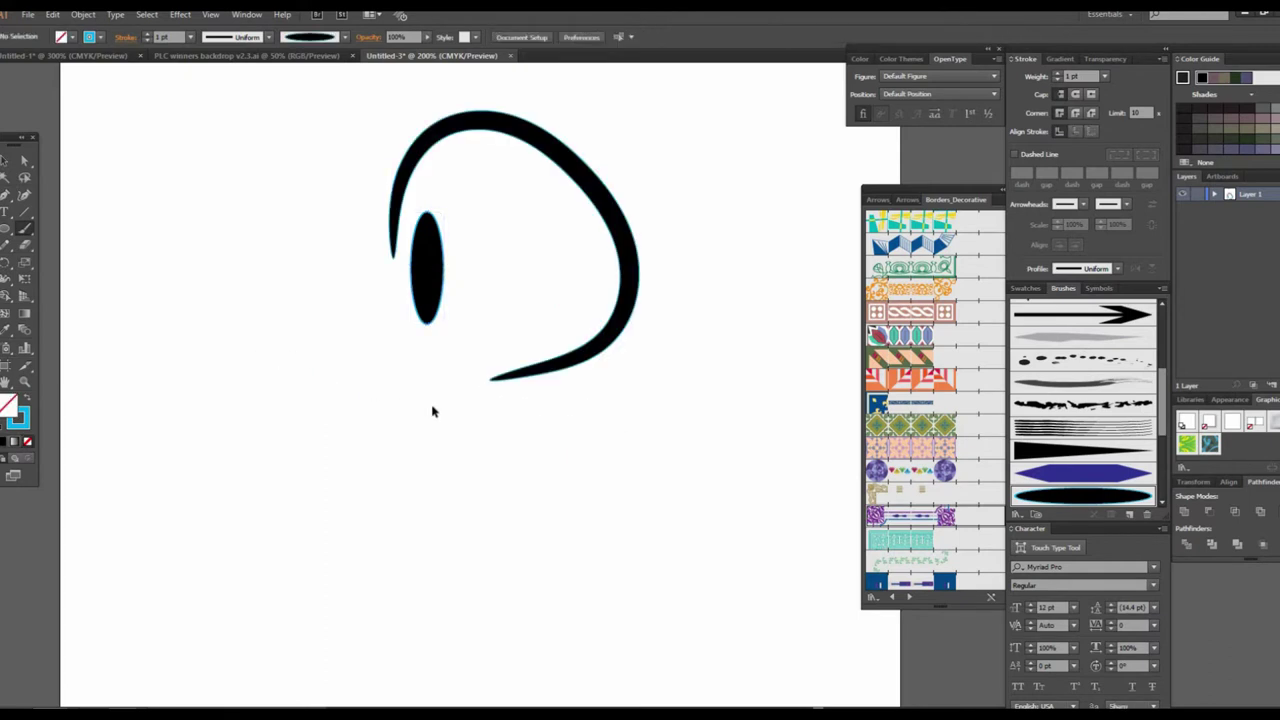
{"action": "key", "text": "ctrl+z"}
{"action": "left_click_drag", "start_coordinate": [473, 442], "coordinate": [590, 502]}
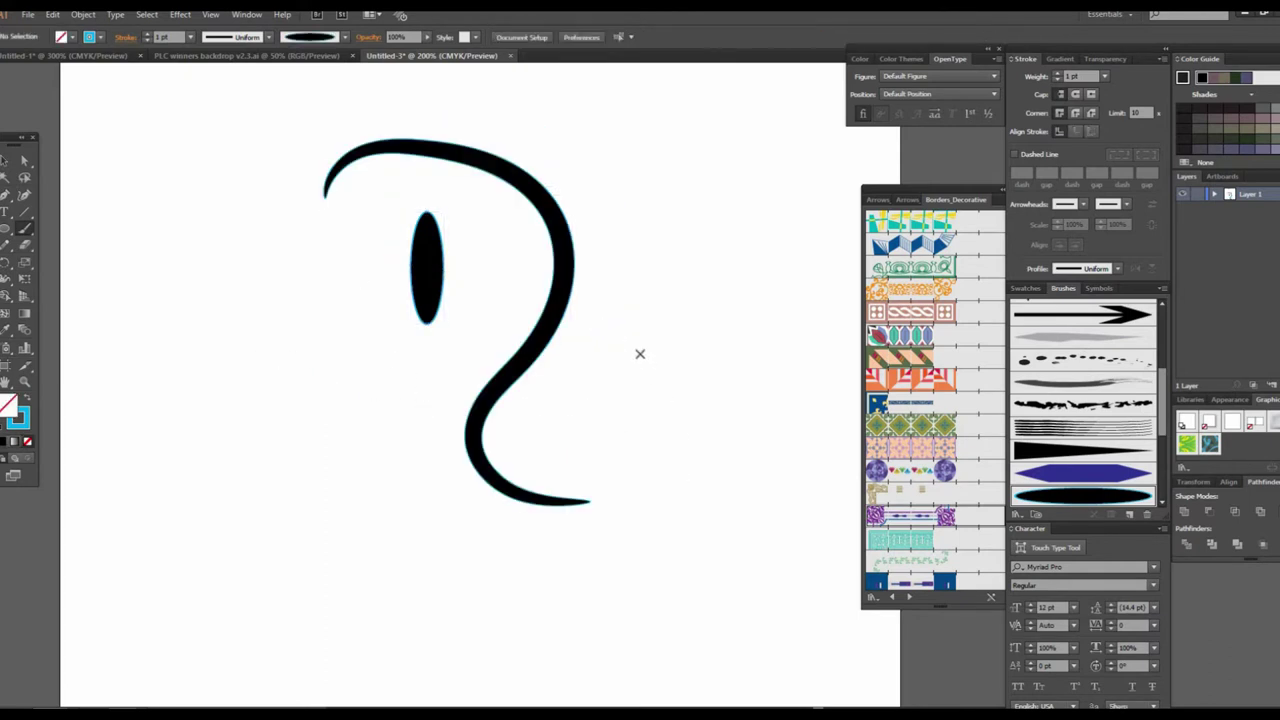
{"action": "key", "text": "ctrl+z"}
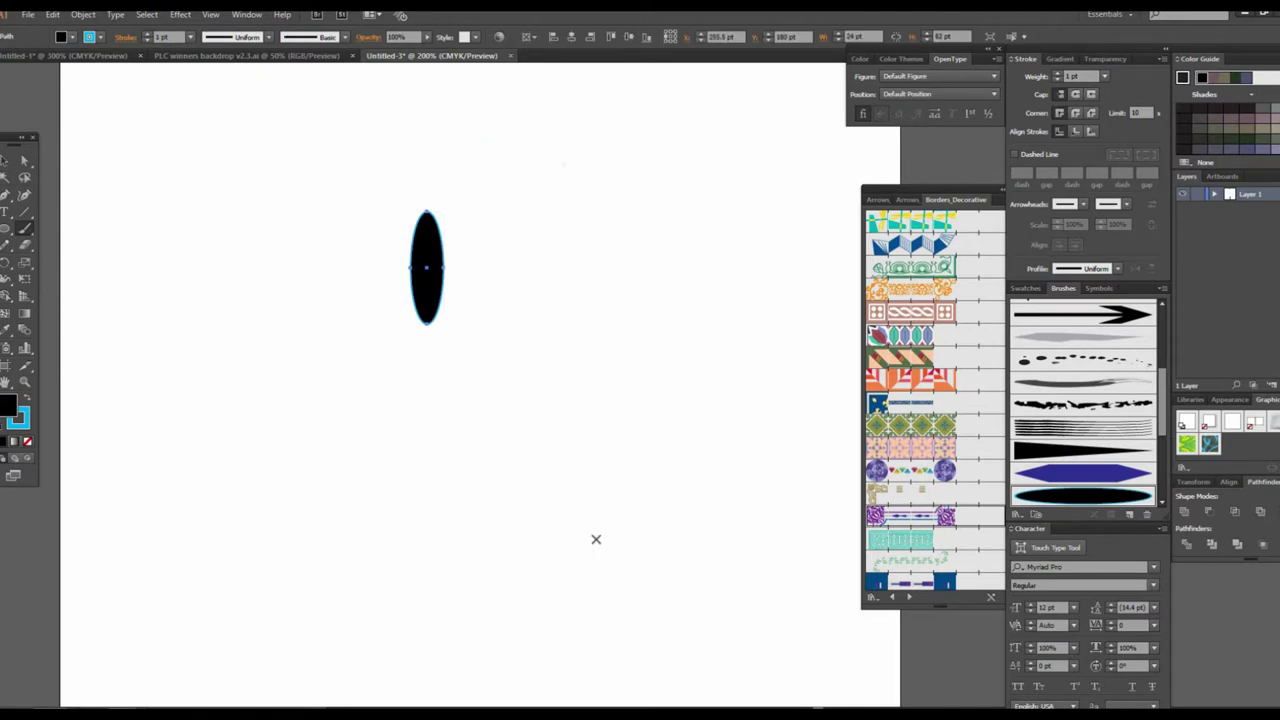
{"action": "key", "text": "ctrl+shift+z"}
{"action": "key", "text": "ctrl+z"}
{"action": "key", "text": "ctrl+shift+z"}
Step: Marquee-select the stroke and ellipse and delete them
{"action": "left_click", "coordinate": [7, 160]}
{"action": "left_click_drag", "start_coordinate": [231, 129], "coordinate": [590, 424]}
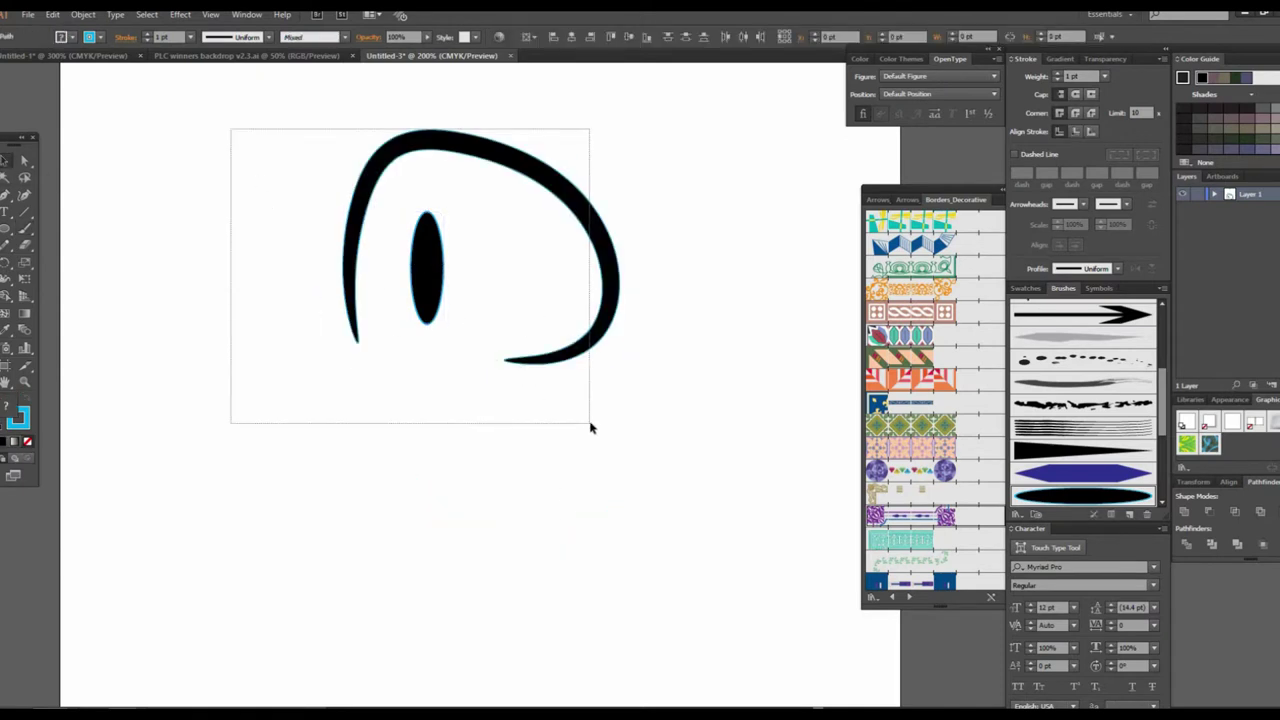
{"action": "key", "text": "Delete"}
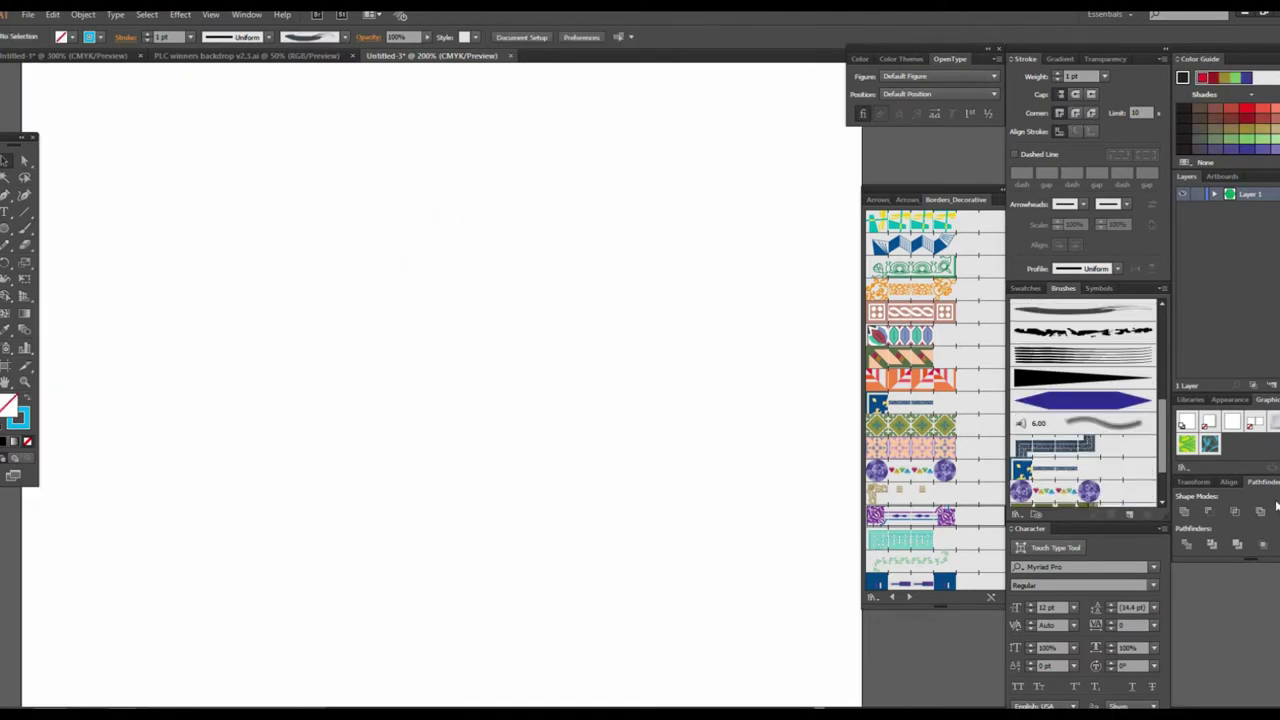
Step: Create a new Bristle Brush with its size raised to about 3.93 mm
{"action": "left_click", "coordinate": [1130, 515]}
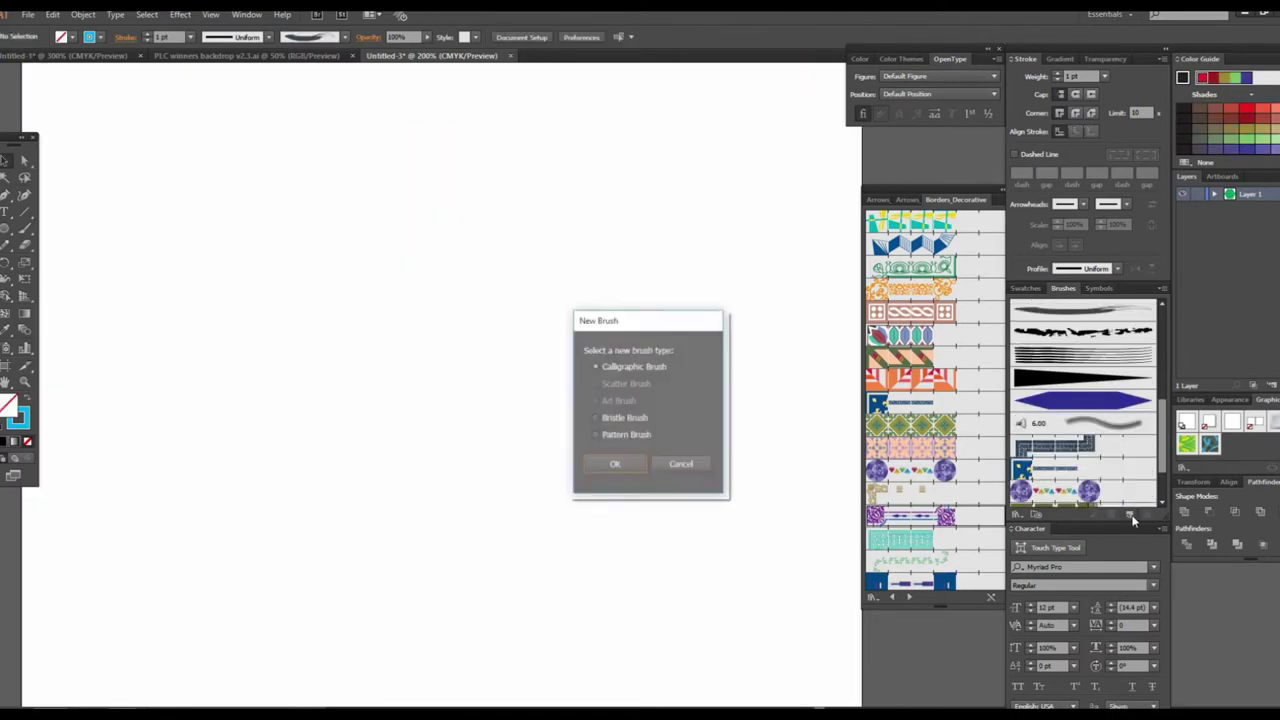
{"action": "left_click", "coordinate": [595, 418]}
{"action": "left_click", "coordinate": [617, 465]}
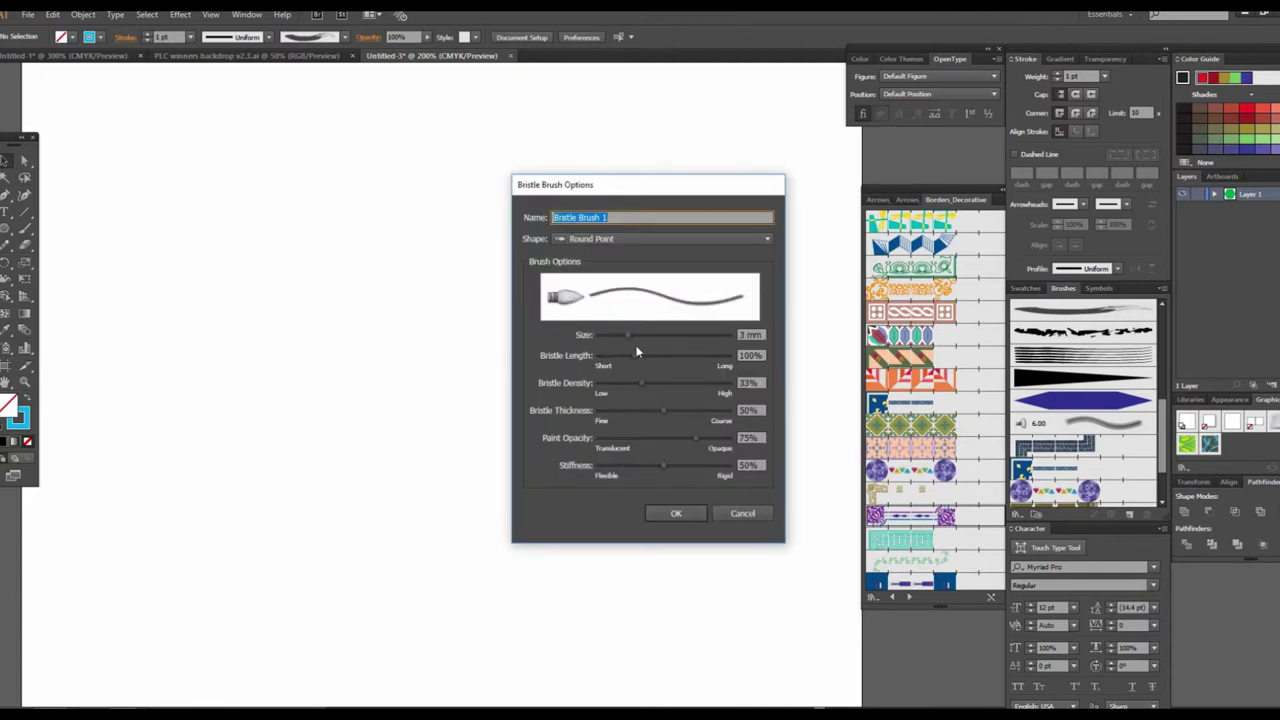
{"action": "mouse_move", "coordinate": [631, 336]}
{"action": "left_mouse_down"}
{"action": "mouse_move", "coordinate": [641, 333]}
{"action": "mouse_move", "coordinate": [647, 382]}
{"action": "left_mouse_up"}
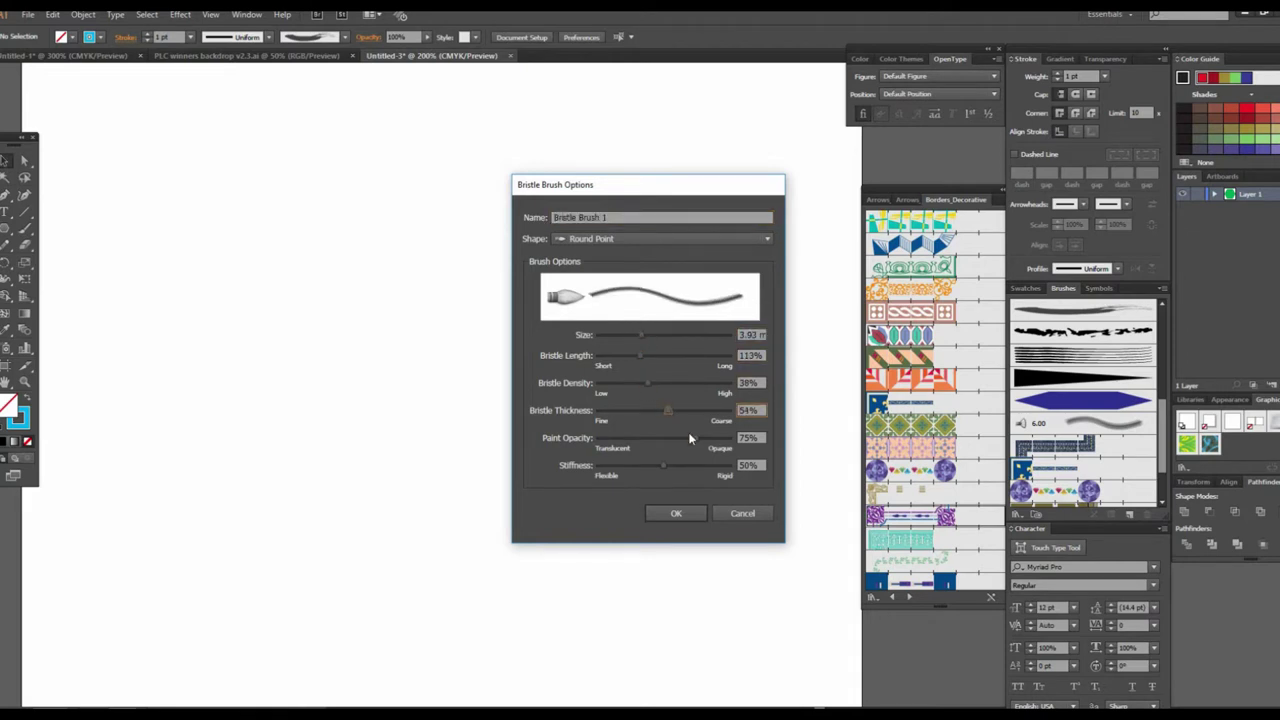
{"action": "left_click", "coordinate": [676, 513]}
Step: Paint four light-blue bristle test strokes across the artboard
{"action": "left_click", "coordinate": [25, 228]}
{"action": "mouse_move", "coordinate": [303, 352]}
{"action": "left_mouse_down"}
{"action": "mouse_move", "coordinate": [434, 263]}
{"action": "mouse_move", "coordinate": [655, 413]}
{"action": "left_mouse_up"}
{"action": "mouse_move", "coordinate": [669, 196]}
{"action": "left_mouse_down"}
{"action": "mouse_move", "coordinate": [586, 420]}
{"action": "mouse_move", "coordinate": [390, 391]}
{"action": "left_mouse_up"}
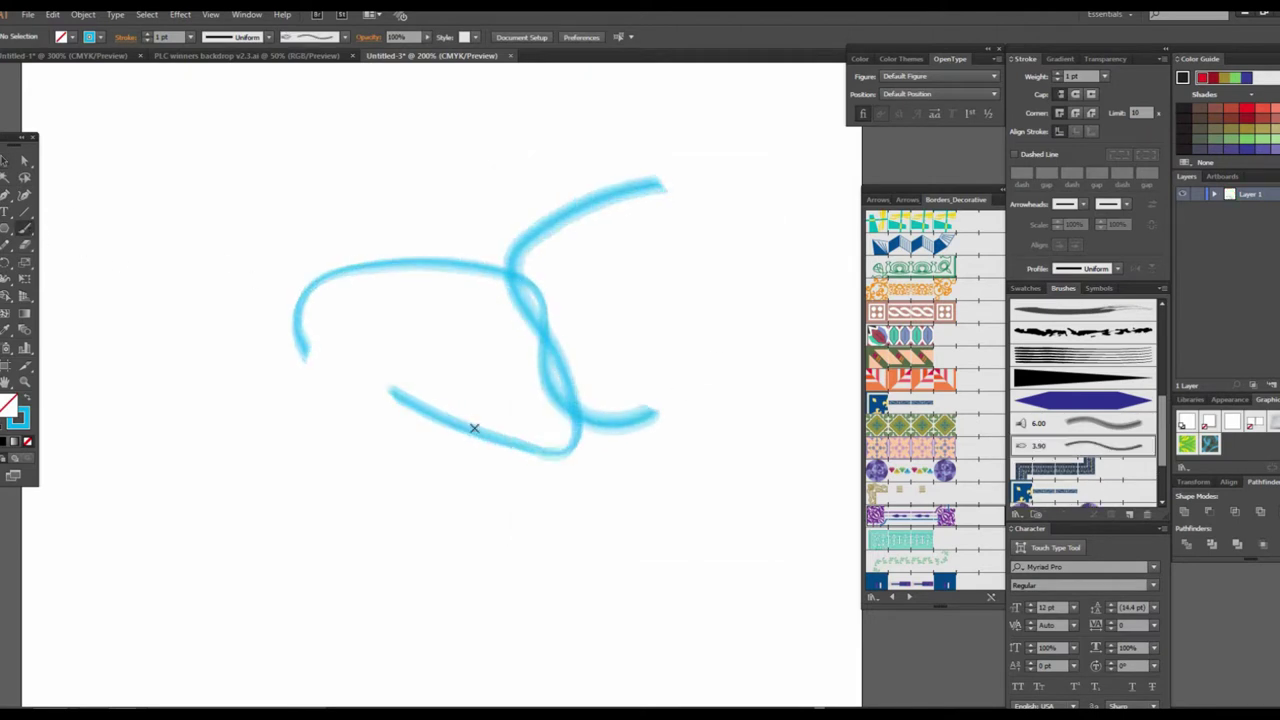
{"action": "left_click", "coordinate": [609, 366]}
{"action": "left_click", "coordinate": [615, 348], "text": "alt"}
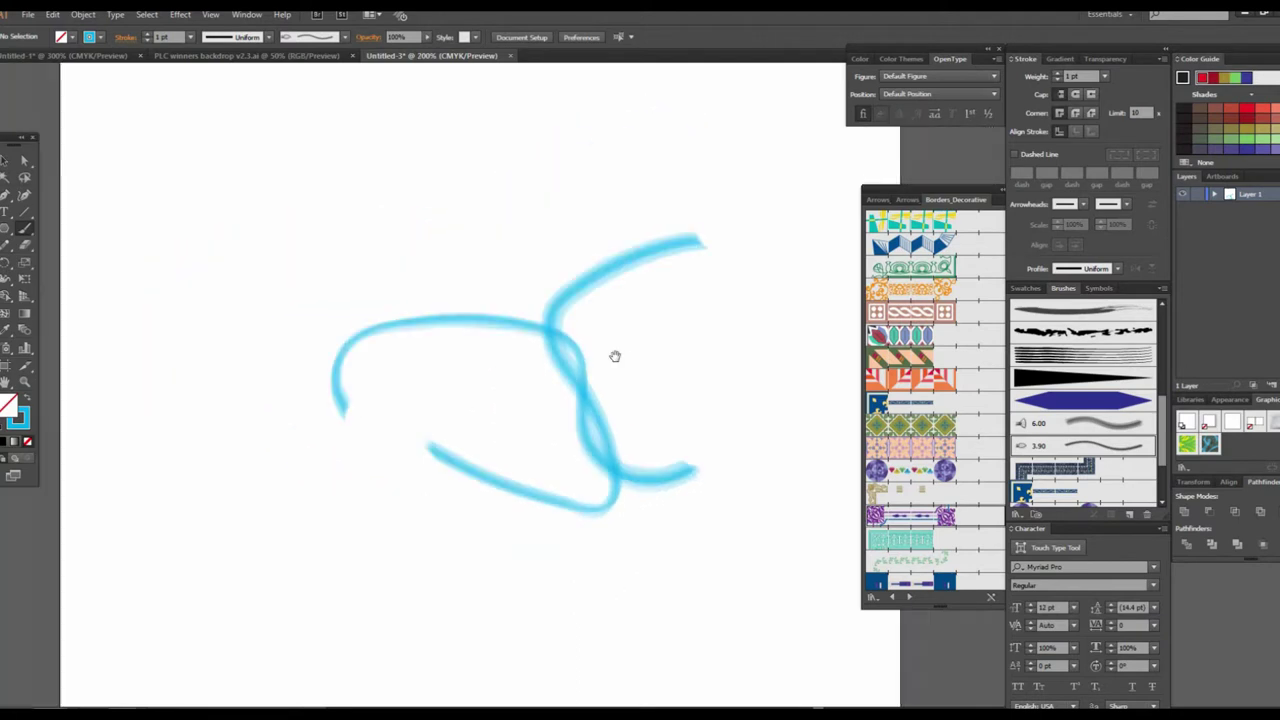
{"action": "left_click_drag", "start_coordinate": [675, 333], "coordinate": [480, 488]}
{"action": "left_click_drag", "start_coordinate": [445, 271], "coordinate": [614, 588]}
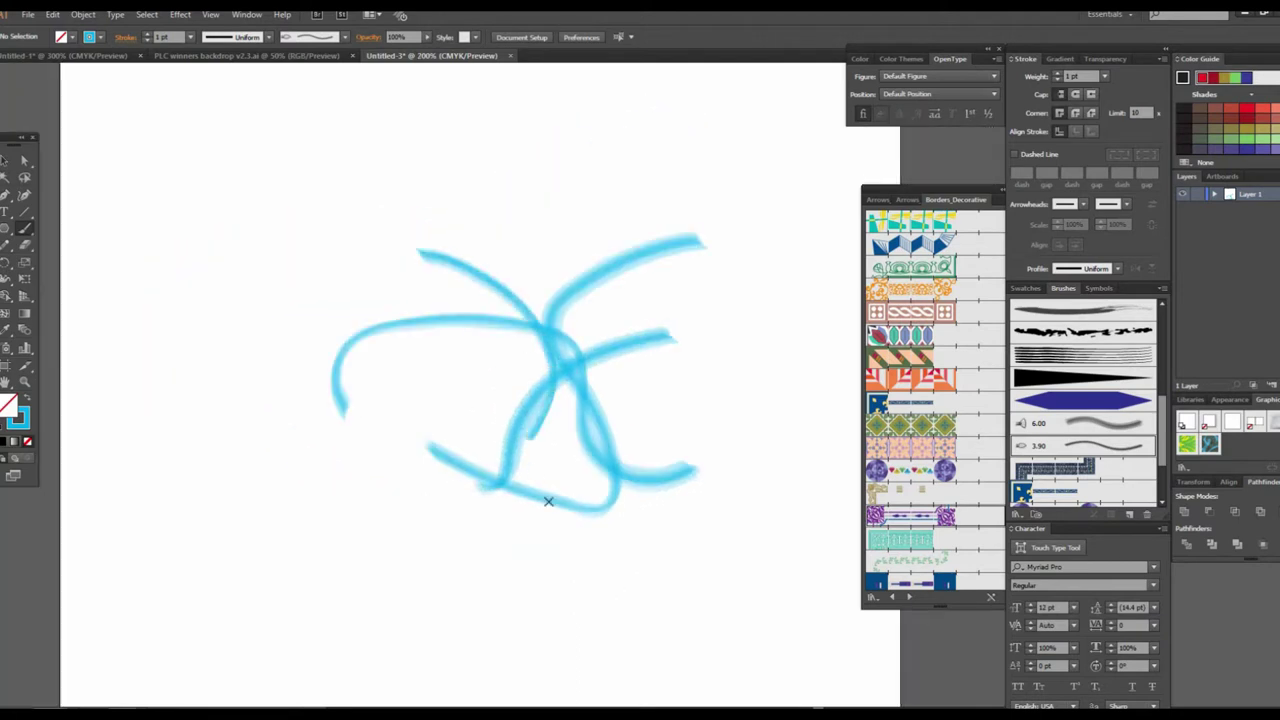
Step: Undo strokes, paint two more crossing strokes, and undo them until the artboard is blank
{"action": "key", "text": "ctrl+z"}
{"action": "key", "text": "ctrl+z"}
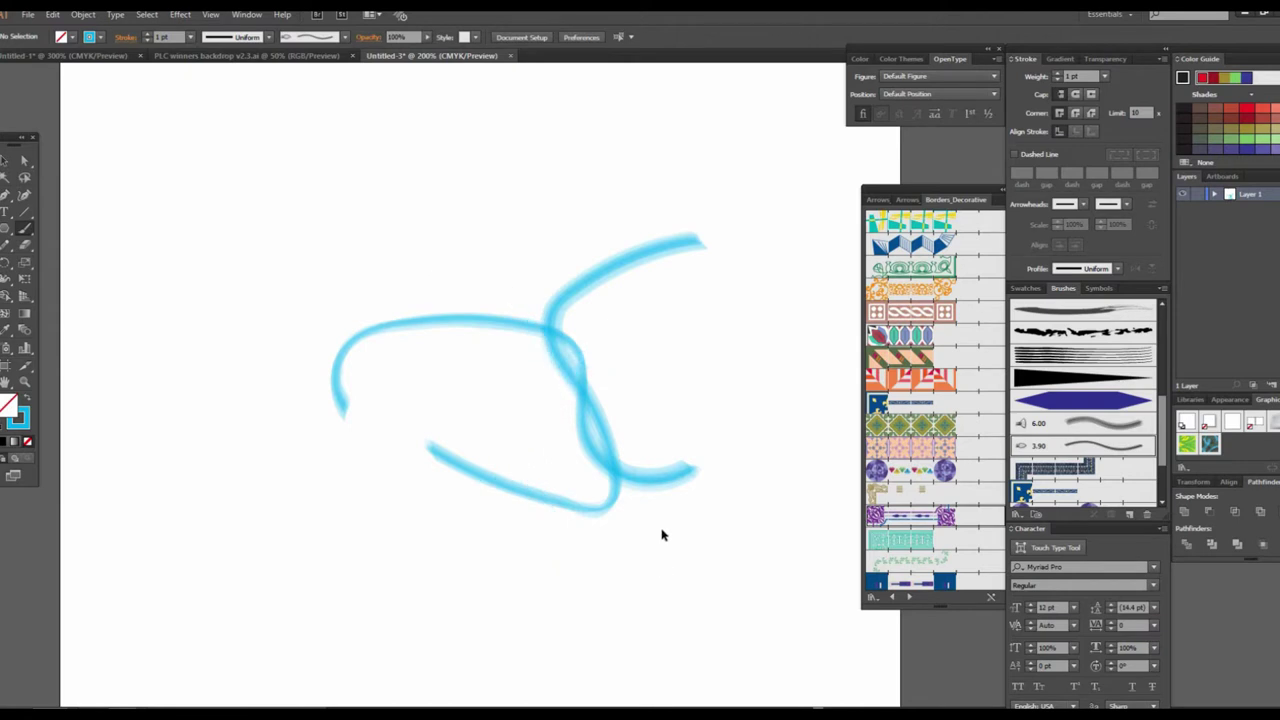
{"action": "key", "text": "ctrl+z"}
{"action": "key", "text": "ctrl+z"}
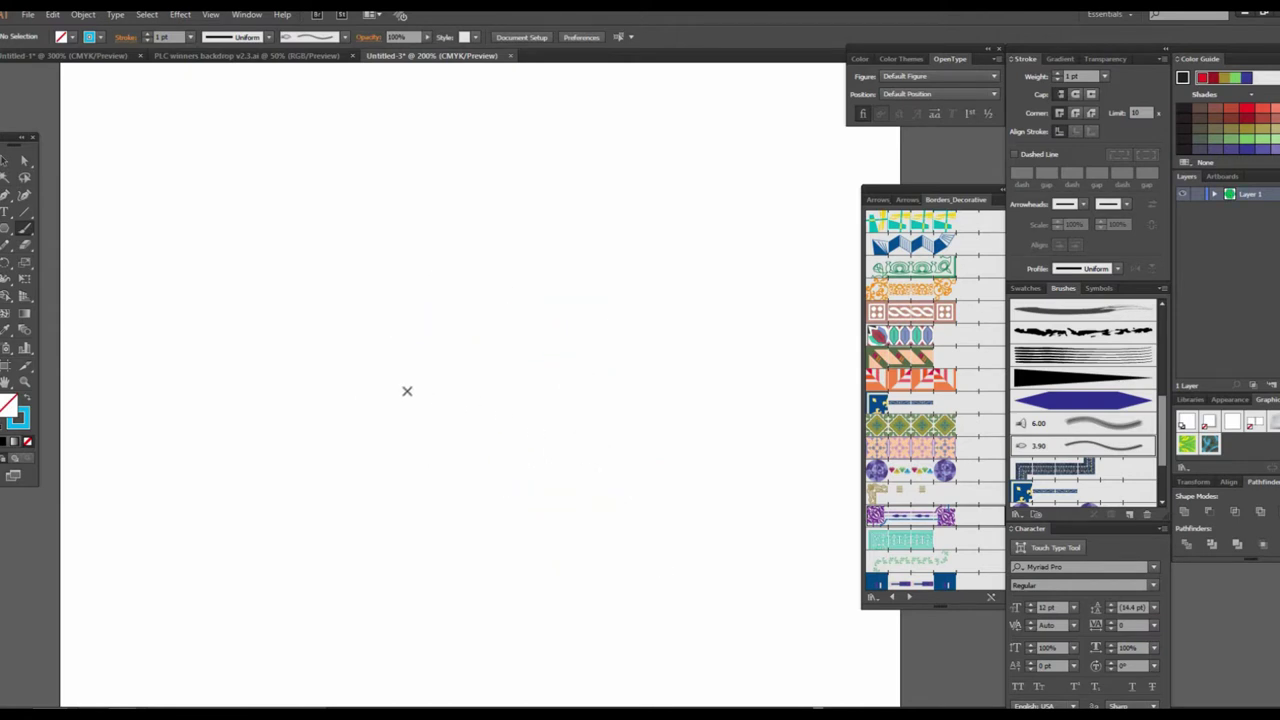
{"action": "left_click_drag", "start_coordinate": [404, 374], "coordinate": [690, 540]}
{"action": "left_click_drag", "start_coordinate": [615, 272], "coordinate": [413, 503]}
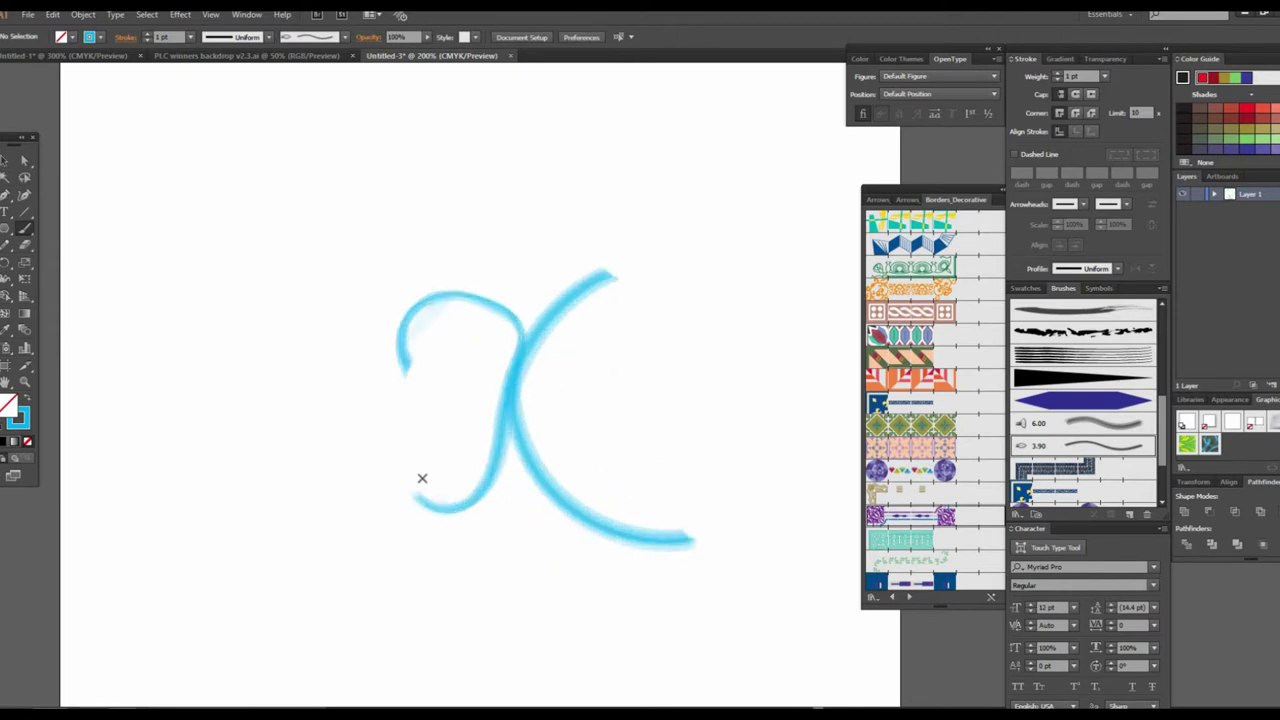
{"action": "key", "text": "ctrl+z"}
{"action": "key", "text": "ctrl+z"}
{"action": "left_click", "coordinate": [8, 229]}
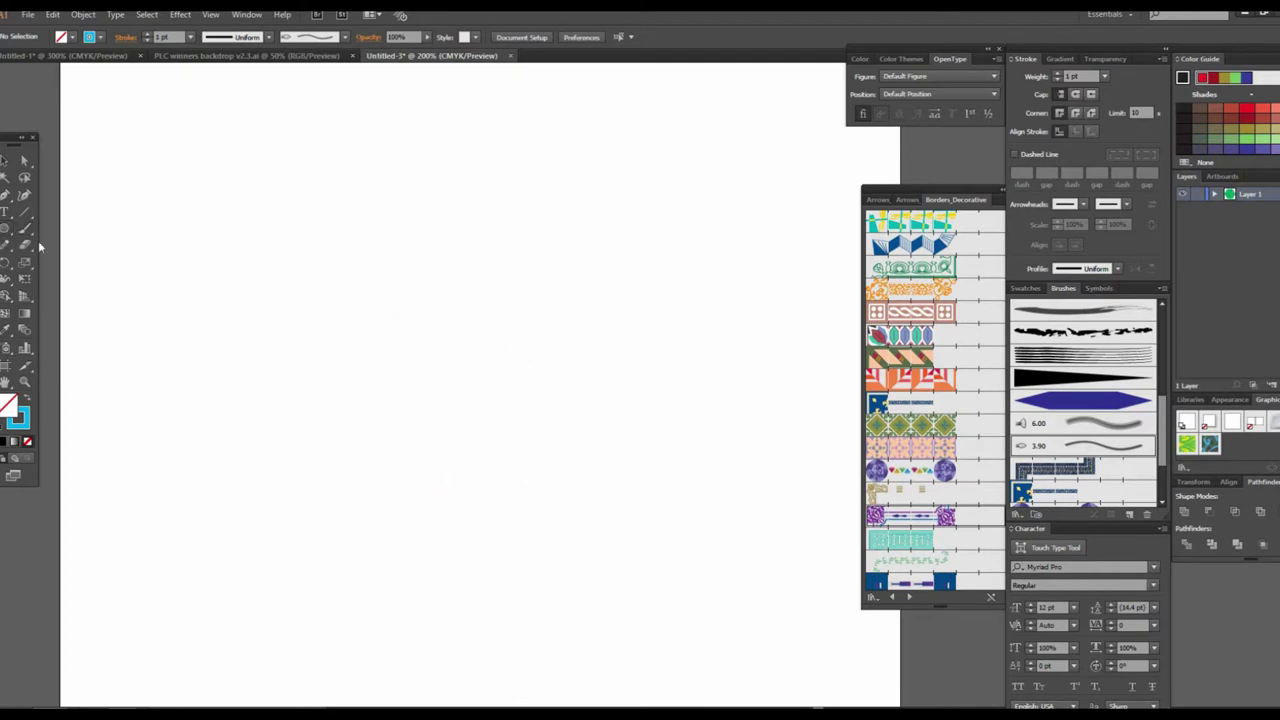
Step: Draw a hexagon, stroke it with the soft light-blue bristle brush, and move it toward the artboard centre
{"action": "left_click_drag", "start_coordinate": [475, 394], "coordinate": [421, 324]}
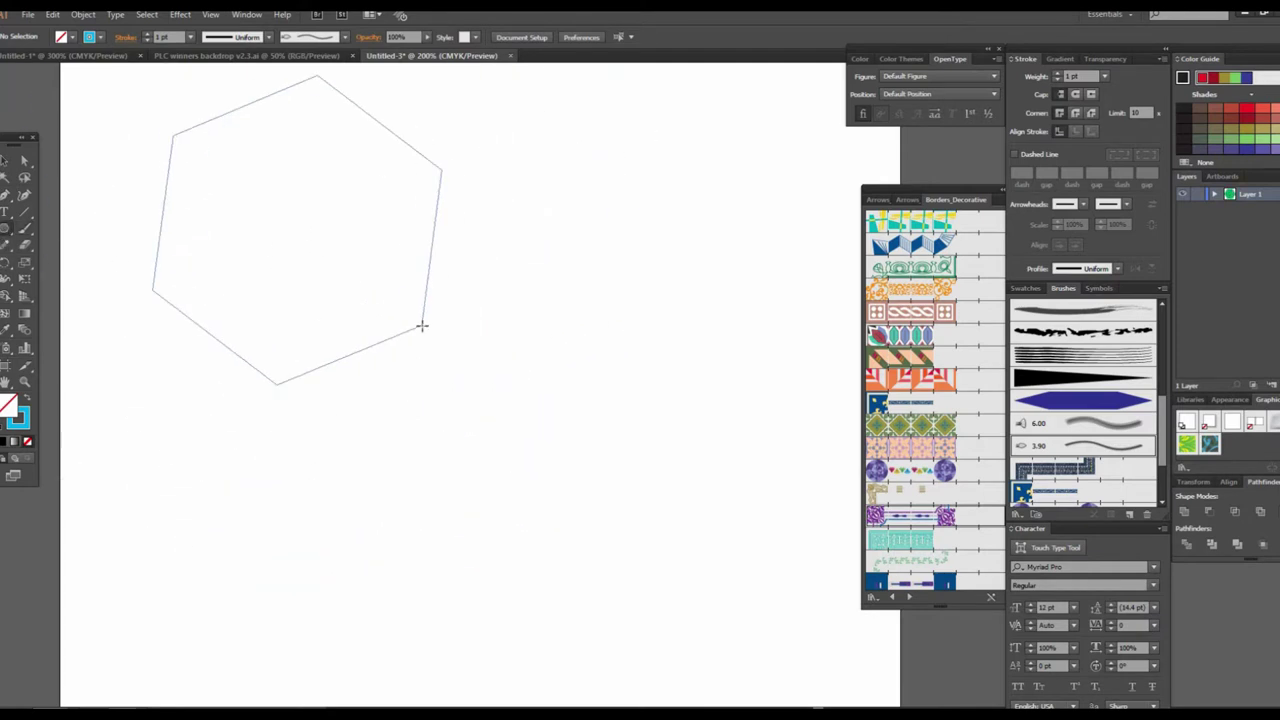
{"action": "left_click", "coordinate": [6, 160]}
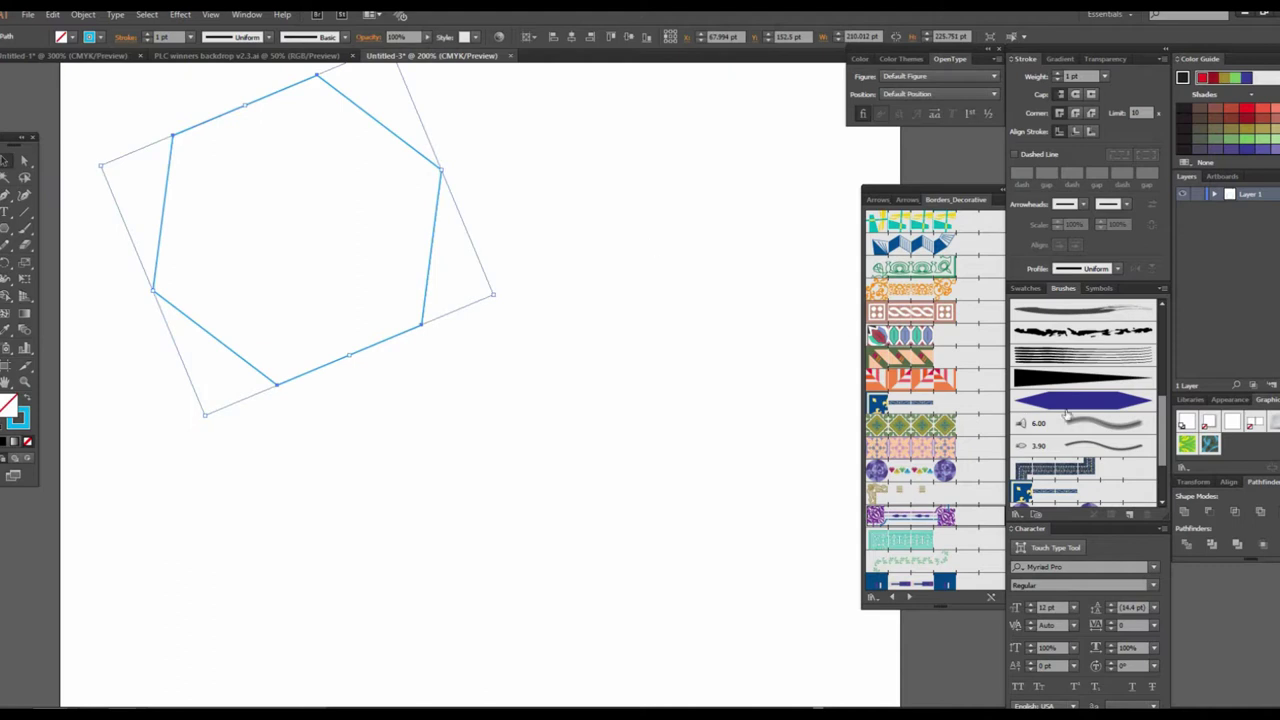
{"action": "left_click", "coordinate": [1087, 424]}
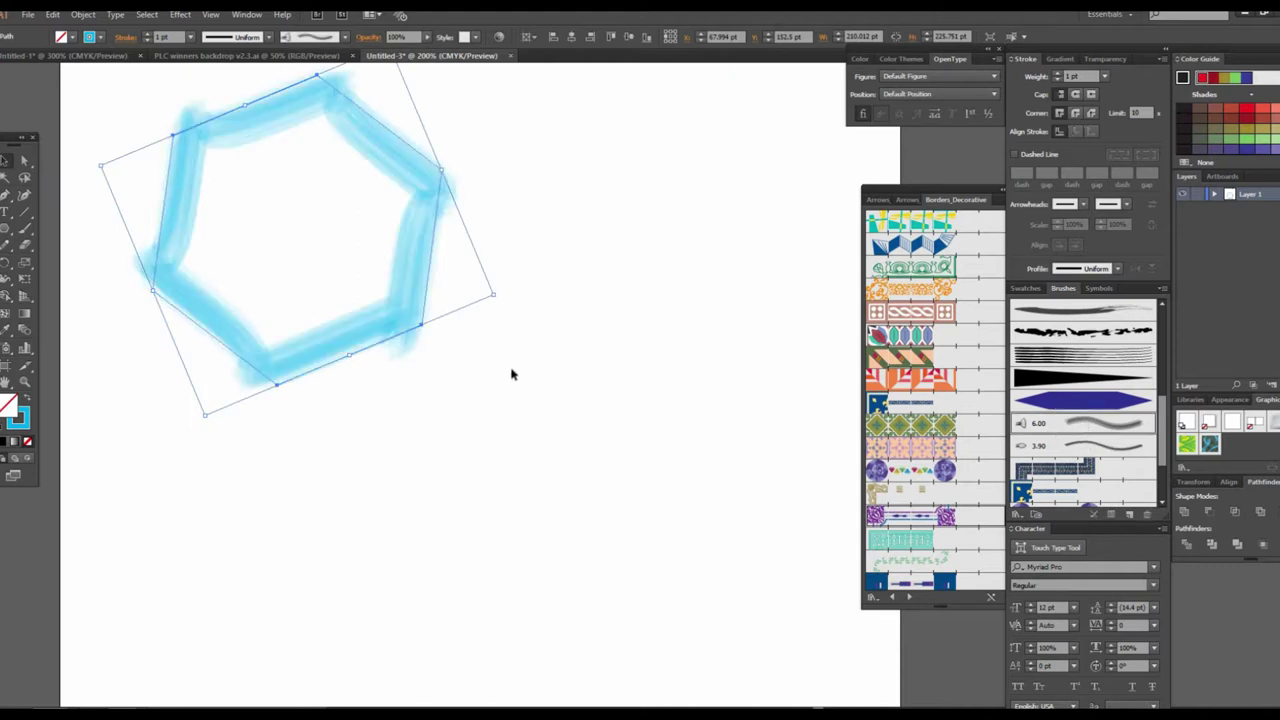
{"action": "mouse_move", "coordinate": [427, 290]}
{"action": "left_mouse_down"}
{"action": "mouse_move", "coordinate": [644, 463]}
{"action": "mouse_move", "coordinate": [745, 477]}
{"action": "left_mouse_up"}
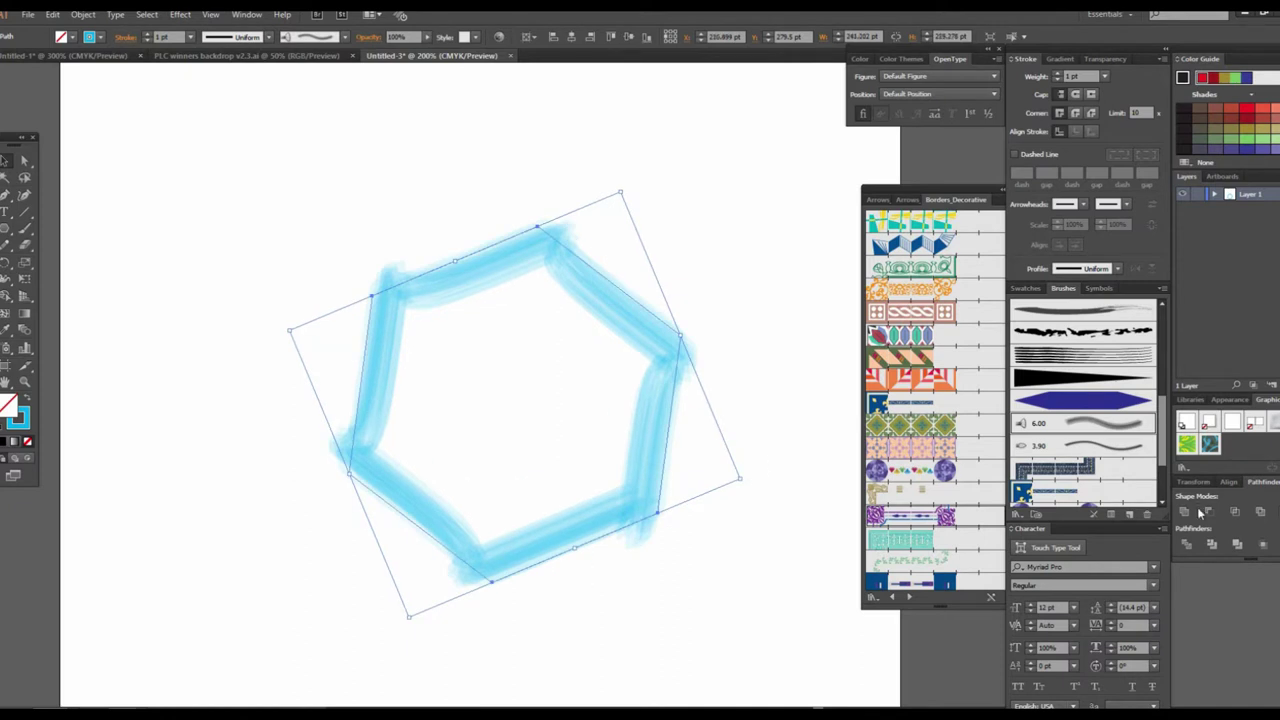
Step: Open the New Brush dialog to begin another brush, scrolling through its options
{"action": "left_click", "coordinate": [1129, 514]}
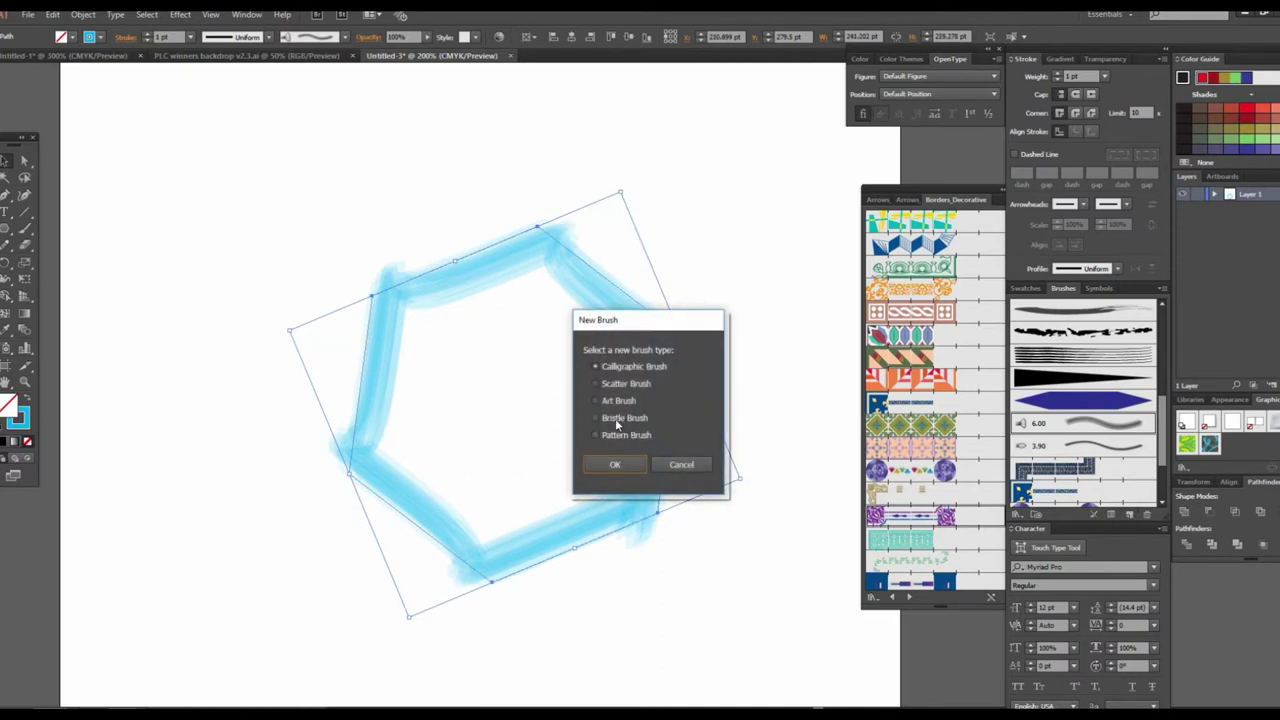
{"action": "scroll", "coordinate": [1097, 450], "scroll_direction": "down", "scroll_amount": 2}
{"action": "scroll", "coordinate": [1098, 448], "scroll_direction": "up", "scroll_amount": 2}
{"action": "scroll", "coordinate": [1100, 446], "scroll_direction": "up", "scroll_amount": 2}
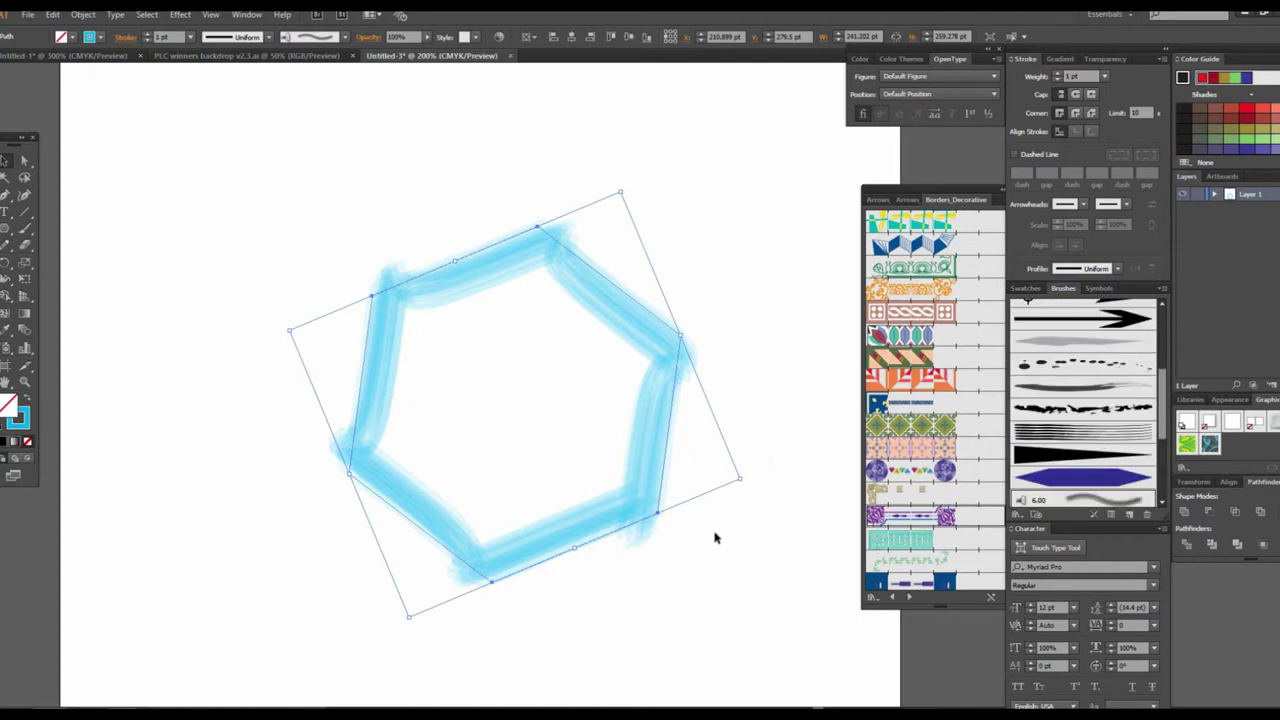
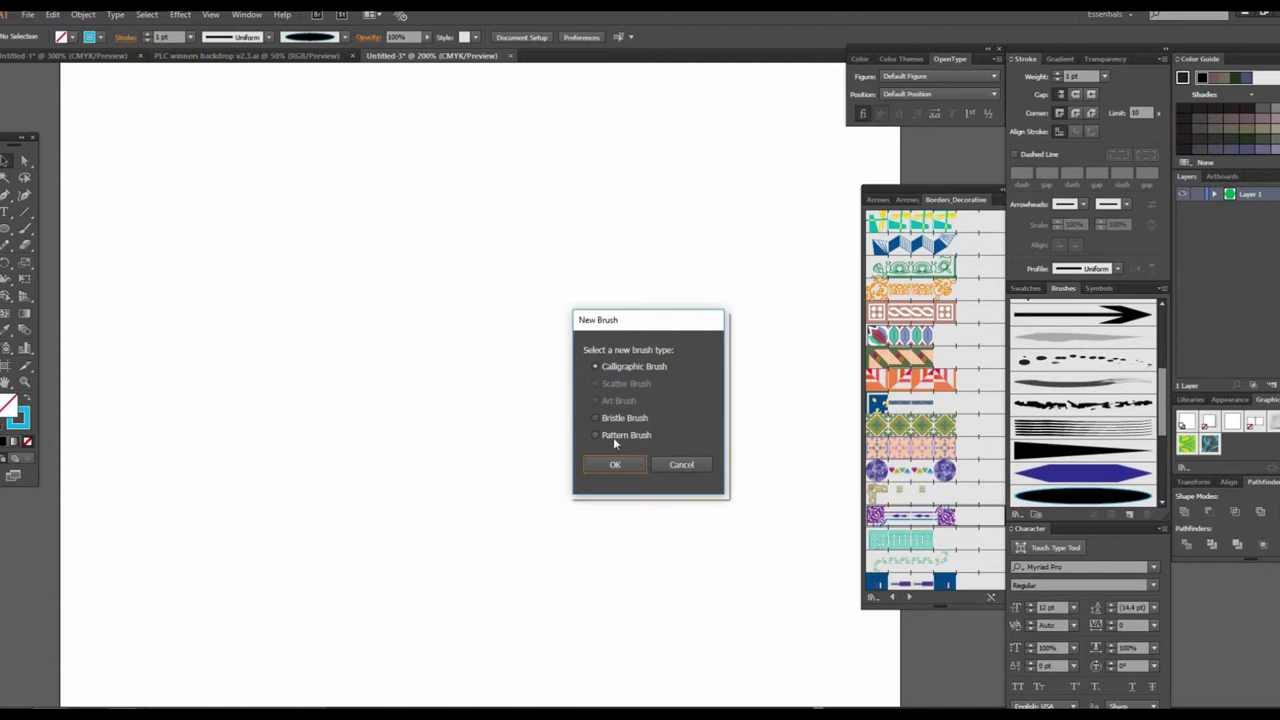
Step: Cancel the New Brush dialog and draw a long, thin horizontal rectangle
{"action": "left_click", "coordinate": [597, 436]}
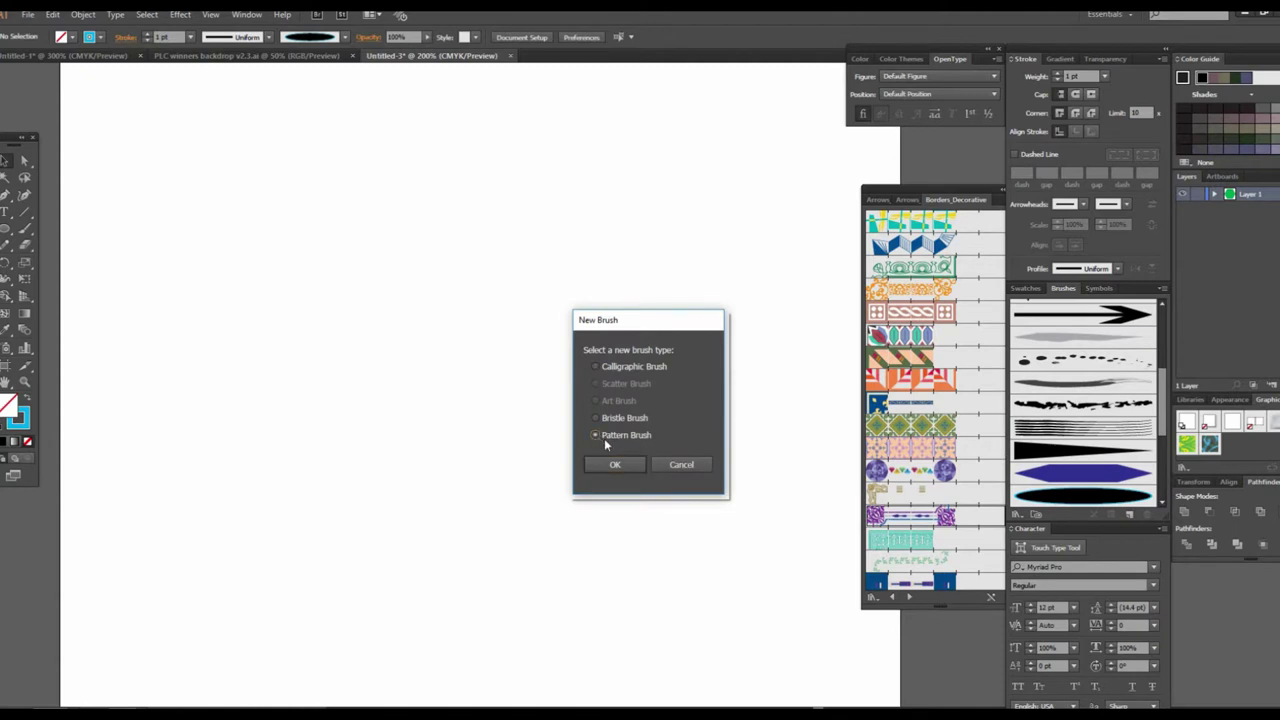
{"action": "left_click", "coordinate": [686, 463]}
{"action": "left_click_drag", "start_coordinate": [7, 228], "coordinate": [45, 262]}
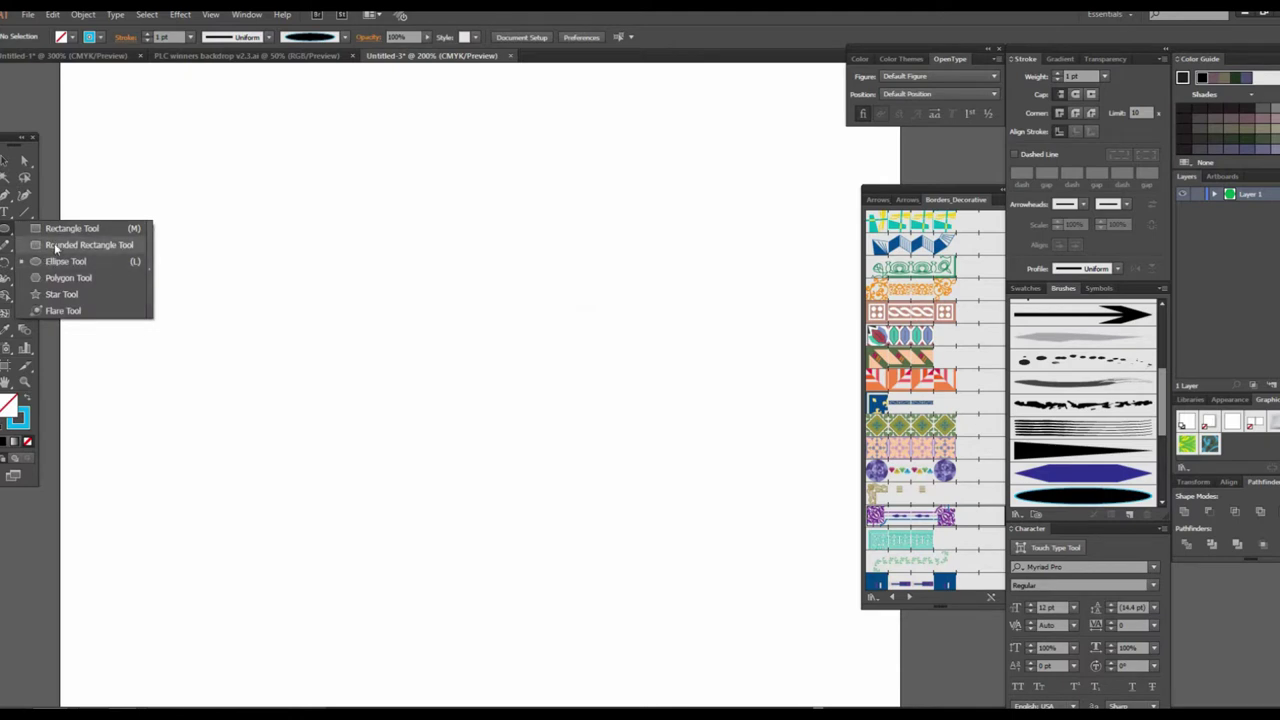
{"action": "left_click_drag", "start_coordinate": [45, 262], "coordinate": [52, 228]}
{"action": "left_click_drag", "start_coordinate": [354, 255], "coordinate": [561, 261]}
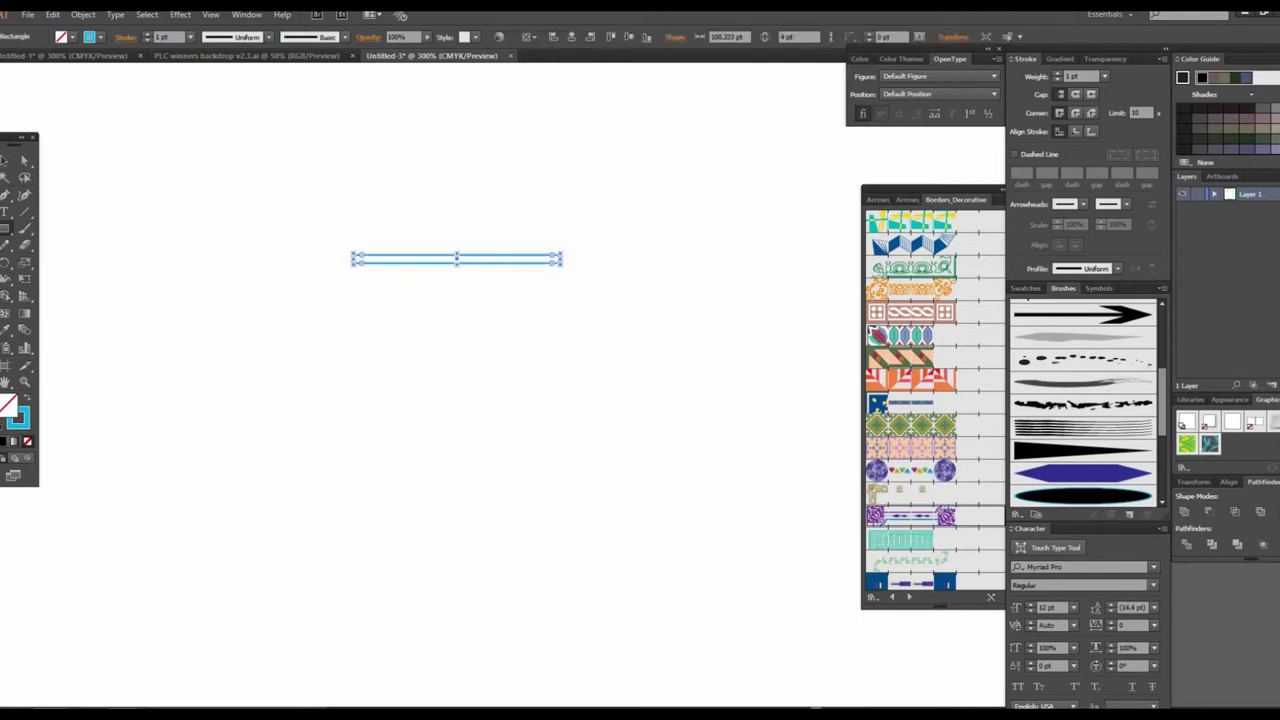
Step: Fill the bar solid black and set its stroke to None
{"action": "left_click", "coordinate": [62, 37]}
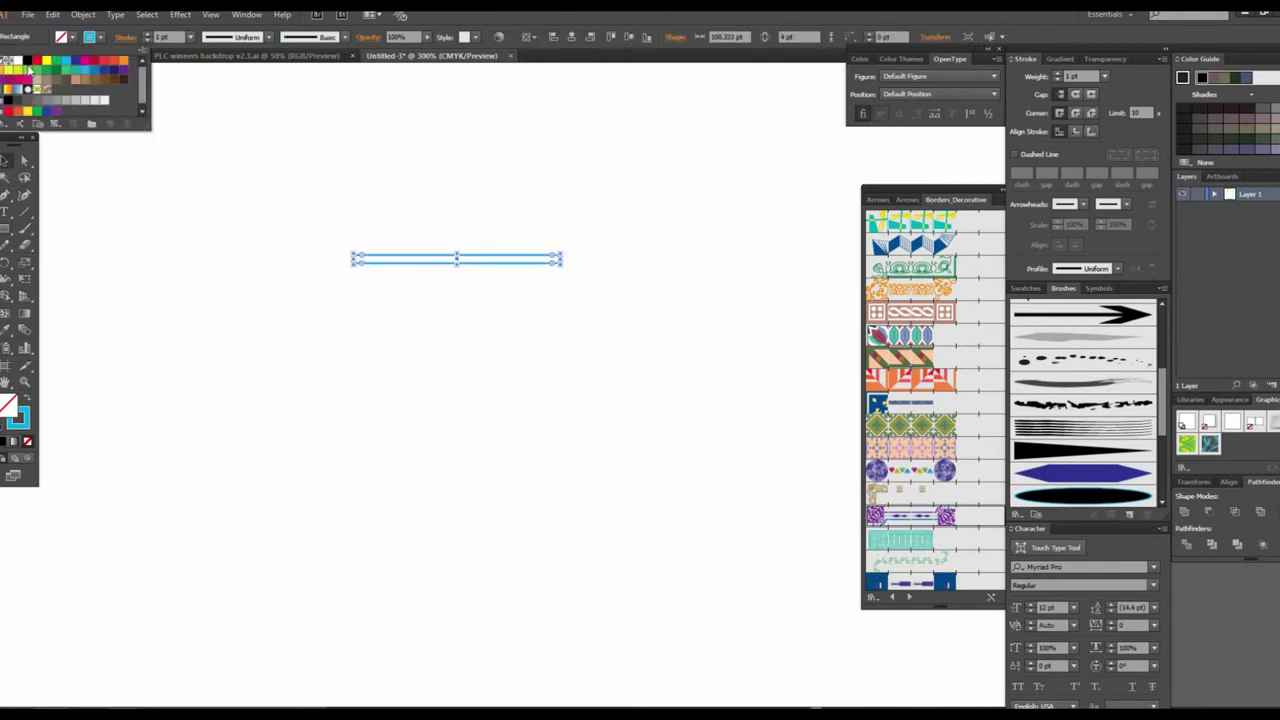
{"action": "left_click", "coordinate": [28, 64]}
{"action": "left_click", "coordinate": [411, 229]}
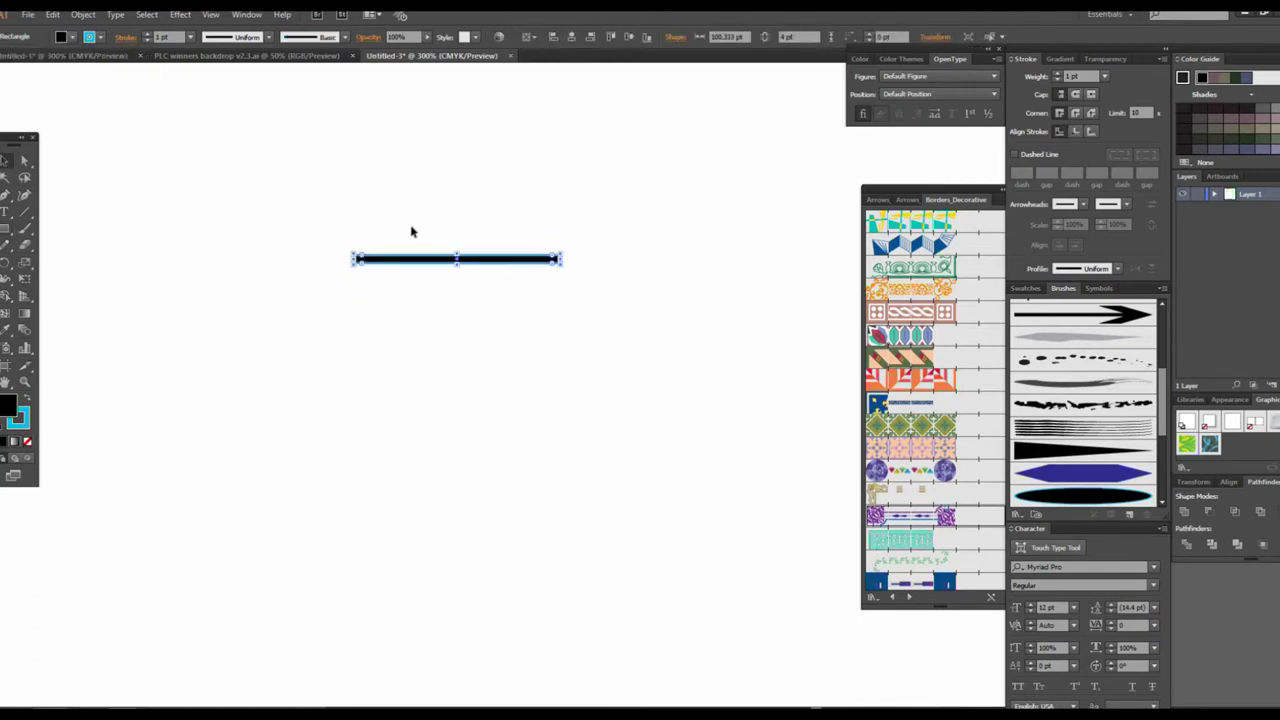
{"action": "left_click", "coordinate": [612, 357]}
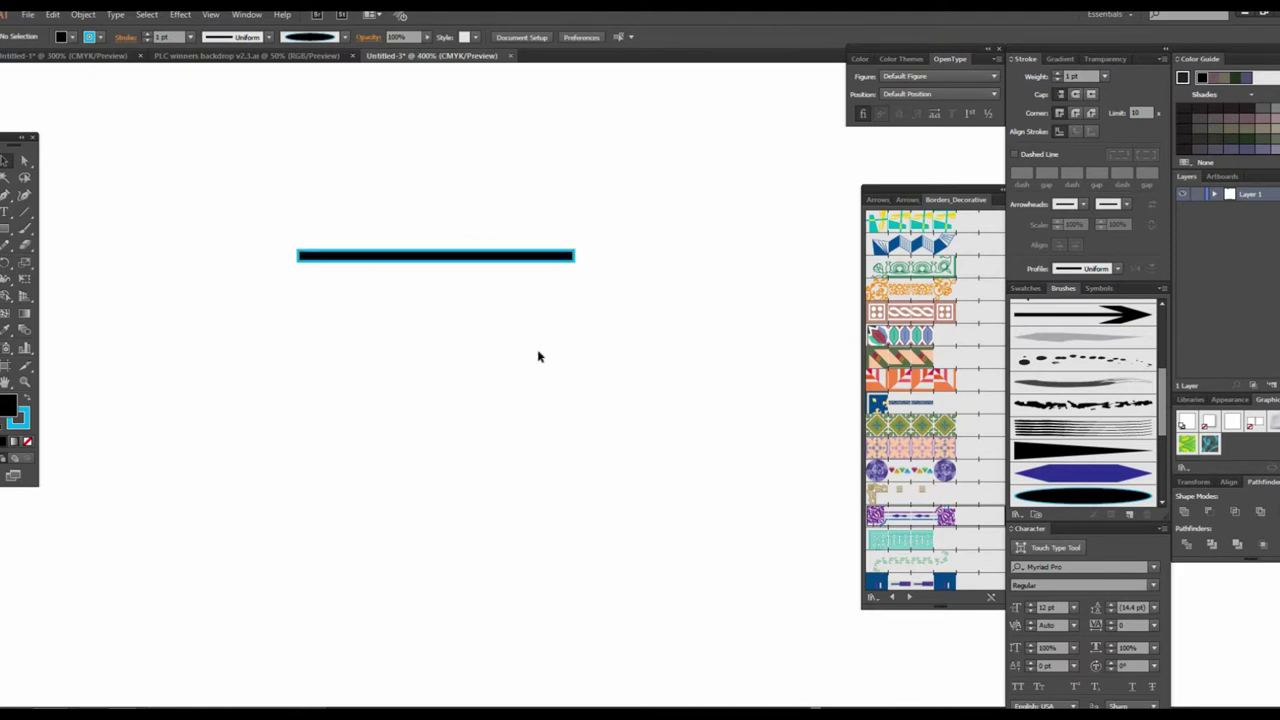
{"action": "left_click", "coordinate": [341, 257]}
{"action": "left_click", "coordinate": [90, 38]}
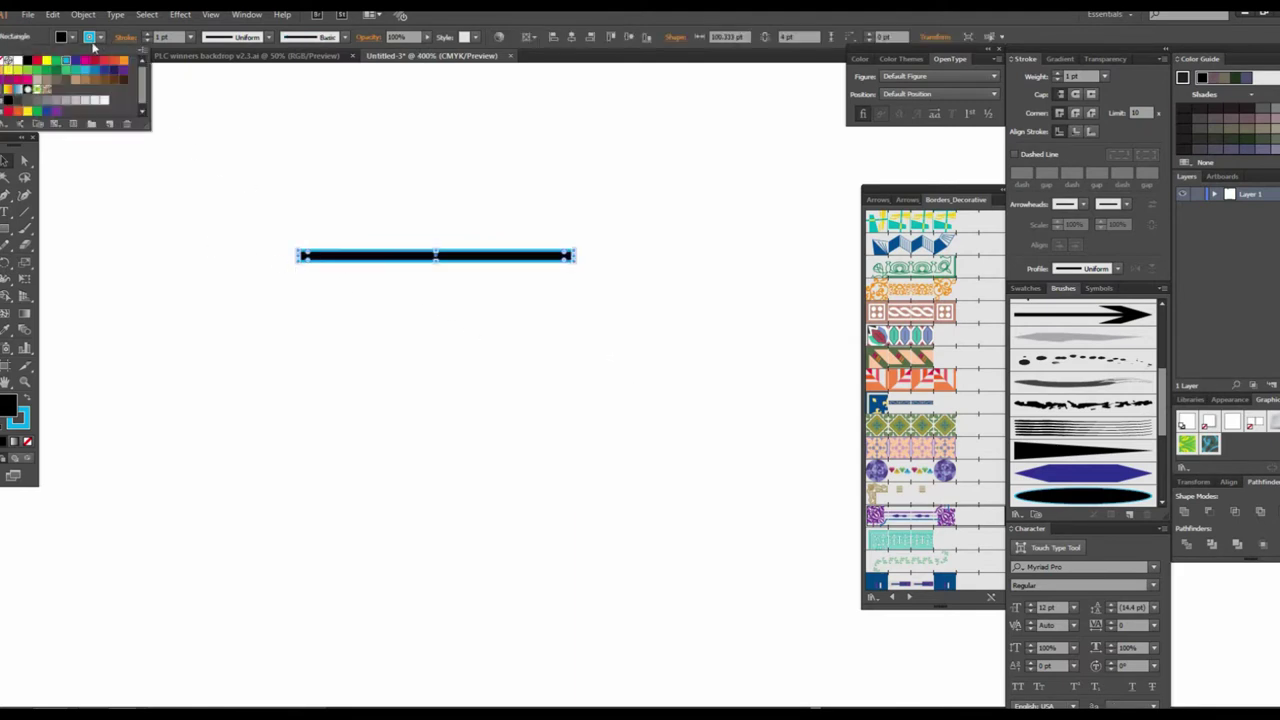
{"action": "left_click", "coordinate": [8, 60]}
{"action": "left_click", "coordinate": [166, 143]}
{"action": "left_click", "coordinate": [163, 177]}
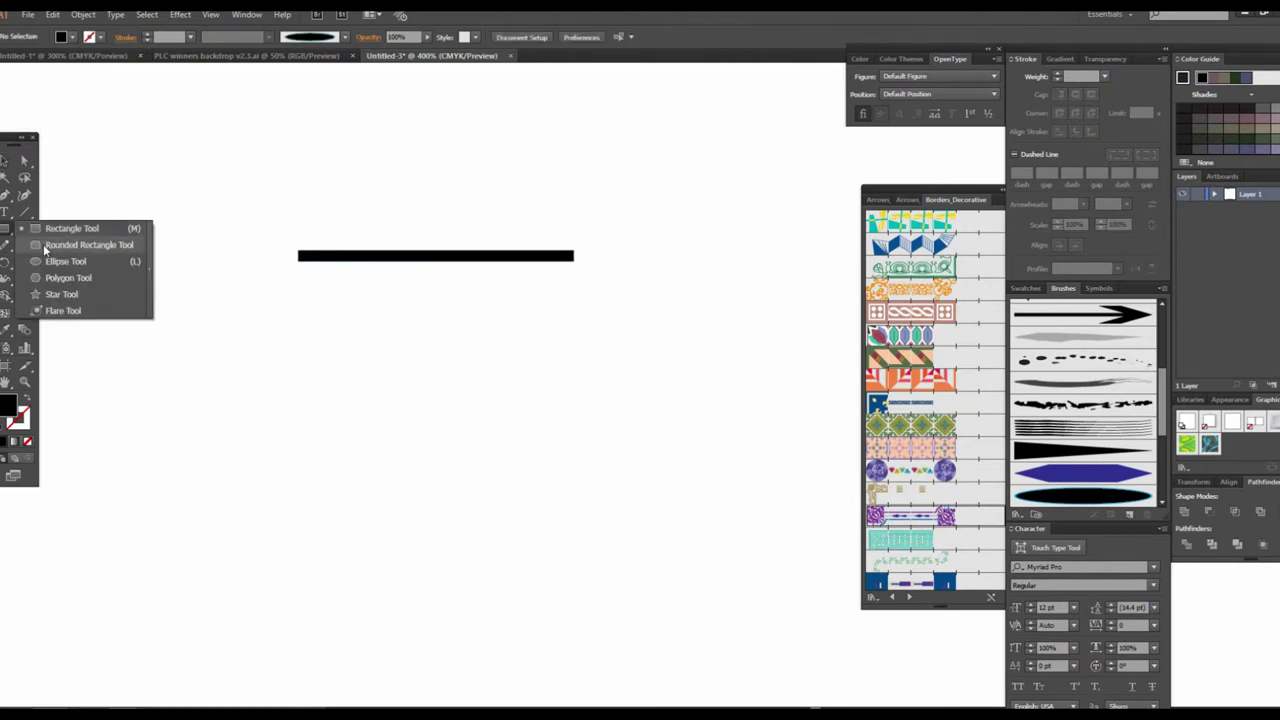
Step: Draw a tall oval above the bar's left end and tilt it into a leaf
{"action": "left_click", "coordinate": [43, 248]}
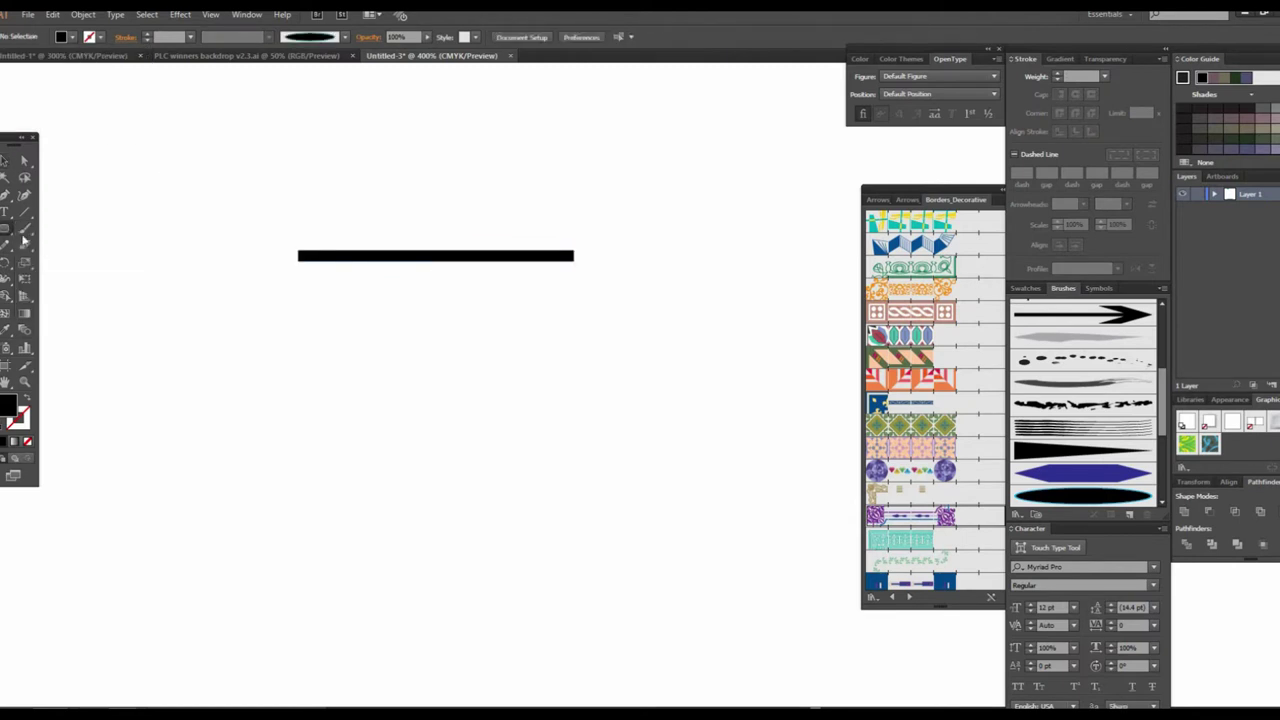
{"action": "left_click_drag", "start_coordinate": [3, 230], "coordinate": [50, 261]}
{"action": "mouse_move", "coordinate": [303, 201]}
{"action": "left_mouse_down"}
{"action": "mouse_move", "coordinate": [333, 247]}
{"action": "mouse_move", "coordinate": [326, 258]}
{"action": "left_mouse_up"}
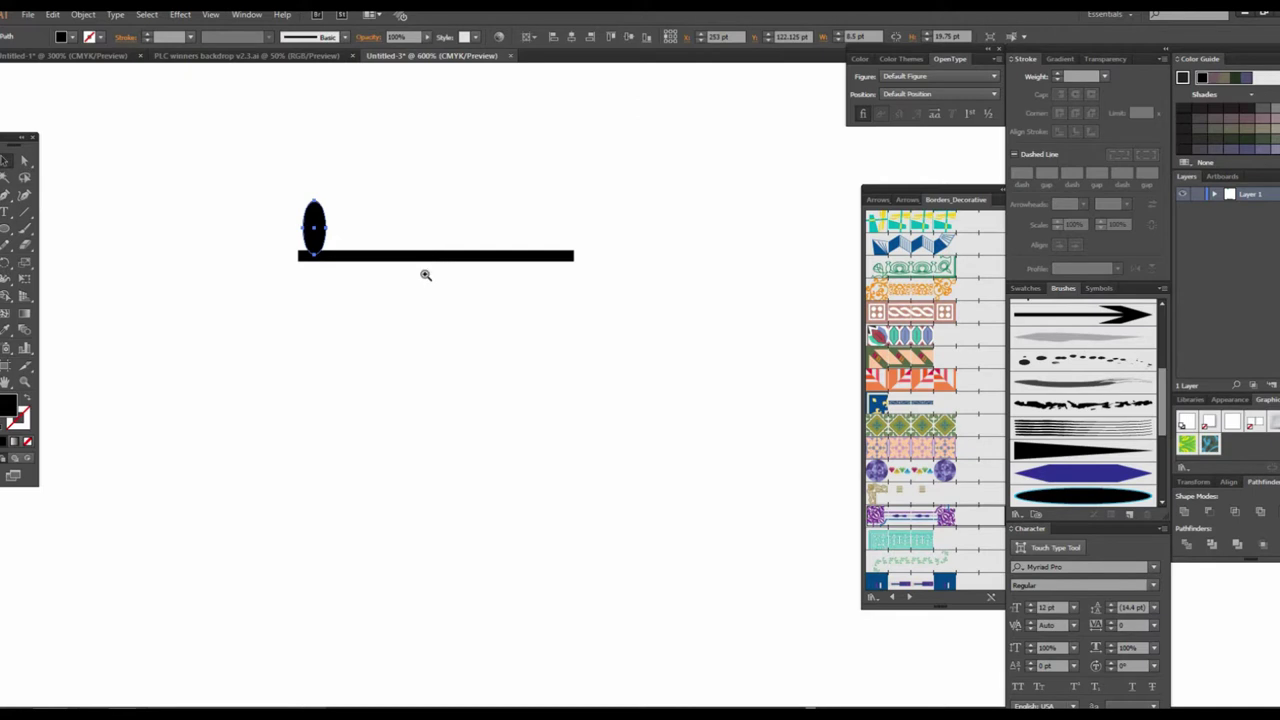
{"action": "left_click", "coordinate": [426, 266]}
{"action": "left_click", "coordinate": [561, 357]}
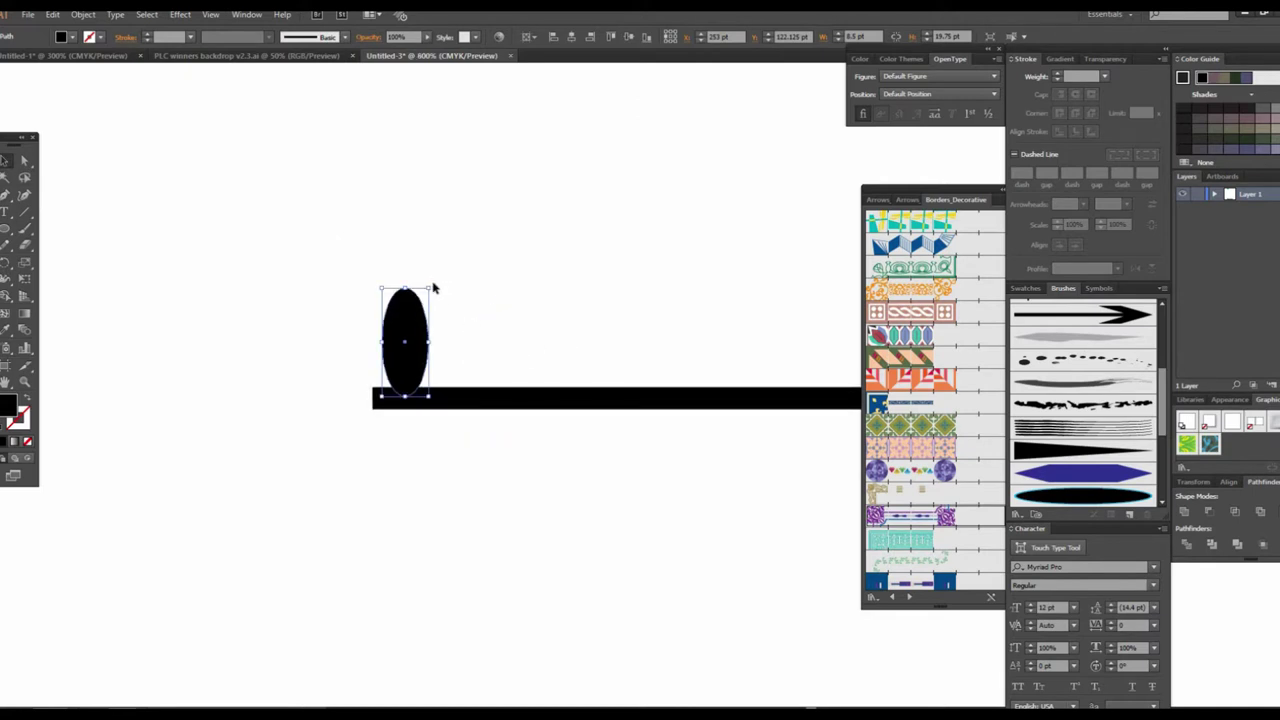
{"action": "left_click_drag", "start_coordinate": [431, 284], "coordinate": [405, 288]}
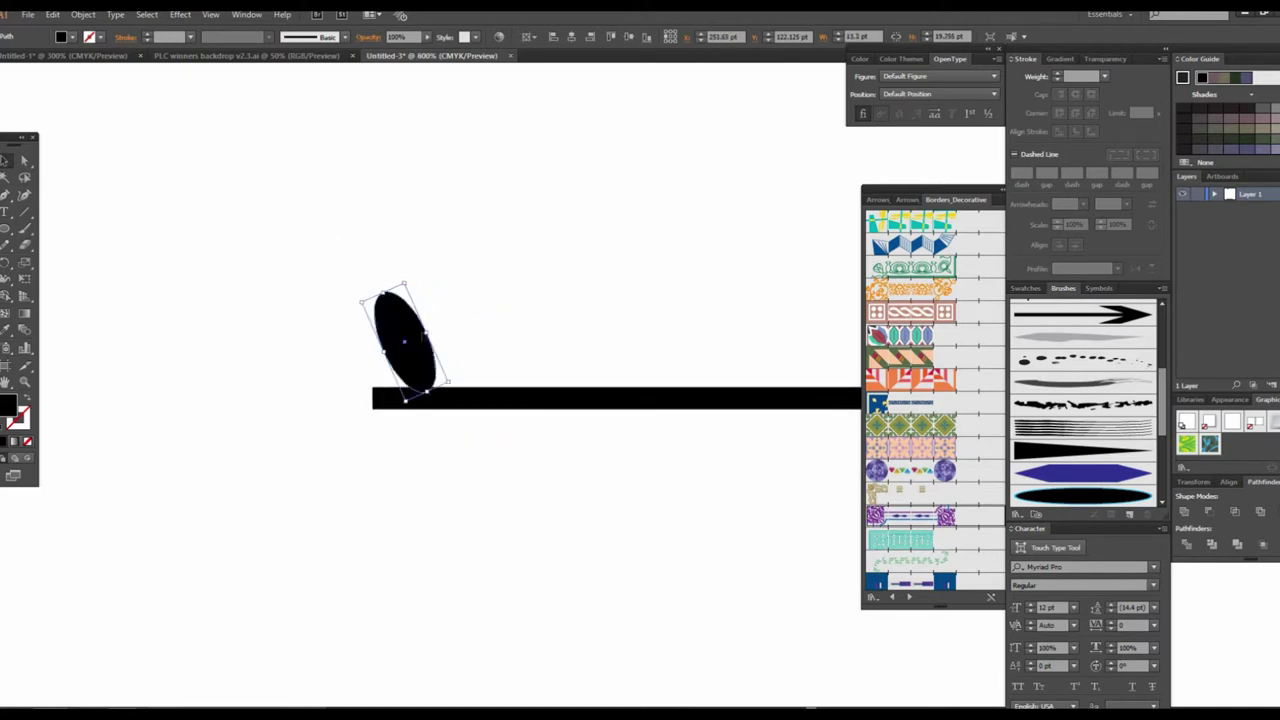
Step: Draw a second oval below the bar and tilt it to lean right
{"action": "left_click", "coordinate": [500, 358]}
{"action": "left_click", "coordinate": [548, 386]}
{"action": "left_click", "coordinate": [351, 369]}
{"action": "left_click", "coordinate": [510, 370]}
{"action": "left_click", "coordinate": [553, 369], "text": "alt"}
{"action": "mouse_move", "coordinate": [566, 376]}
{"action": "left_mouse_down"}
{"action": "mouse_move", "coordinate": [177, 300]}
{"action": "mouse_move", "coordinate": [318, 360]}
{"action": "left_mouse_up"}
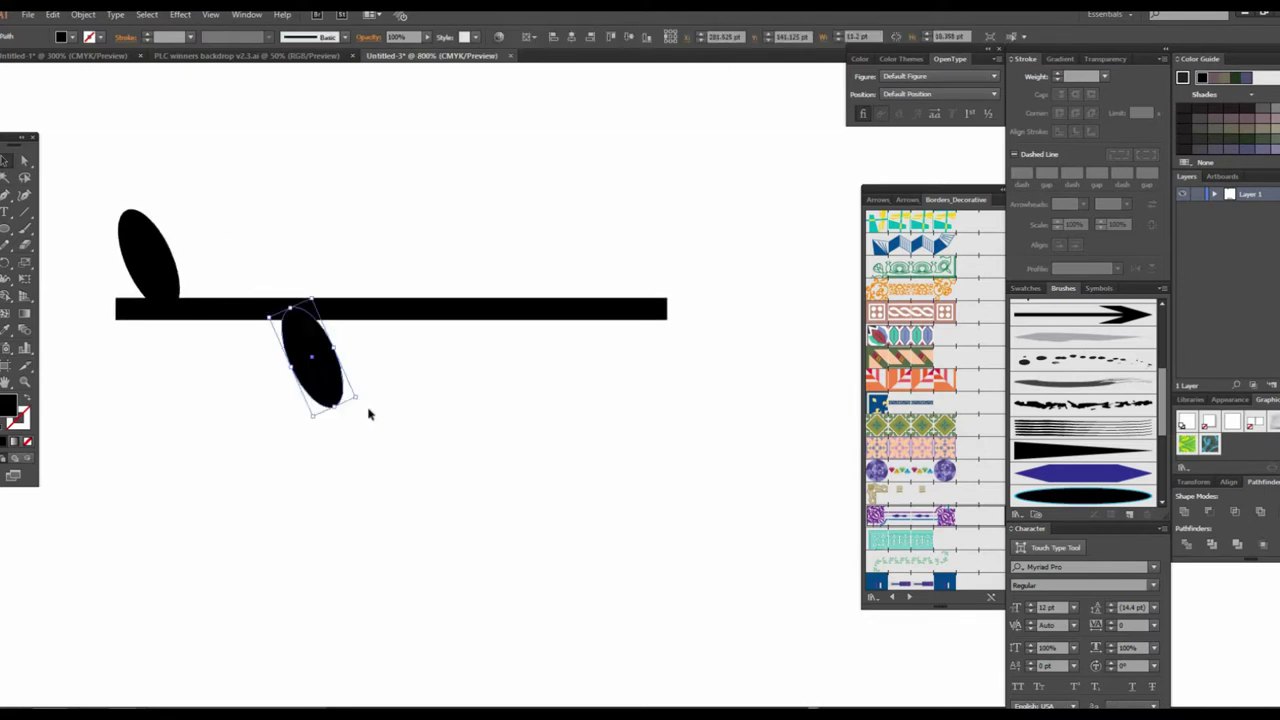
{"action": "left_click_drag", "start_coordinate": [362, 403], "coordinate": [290, 410]}
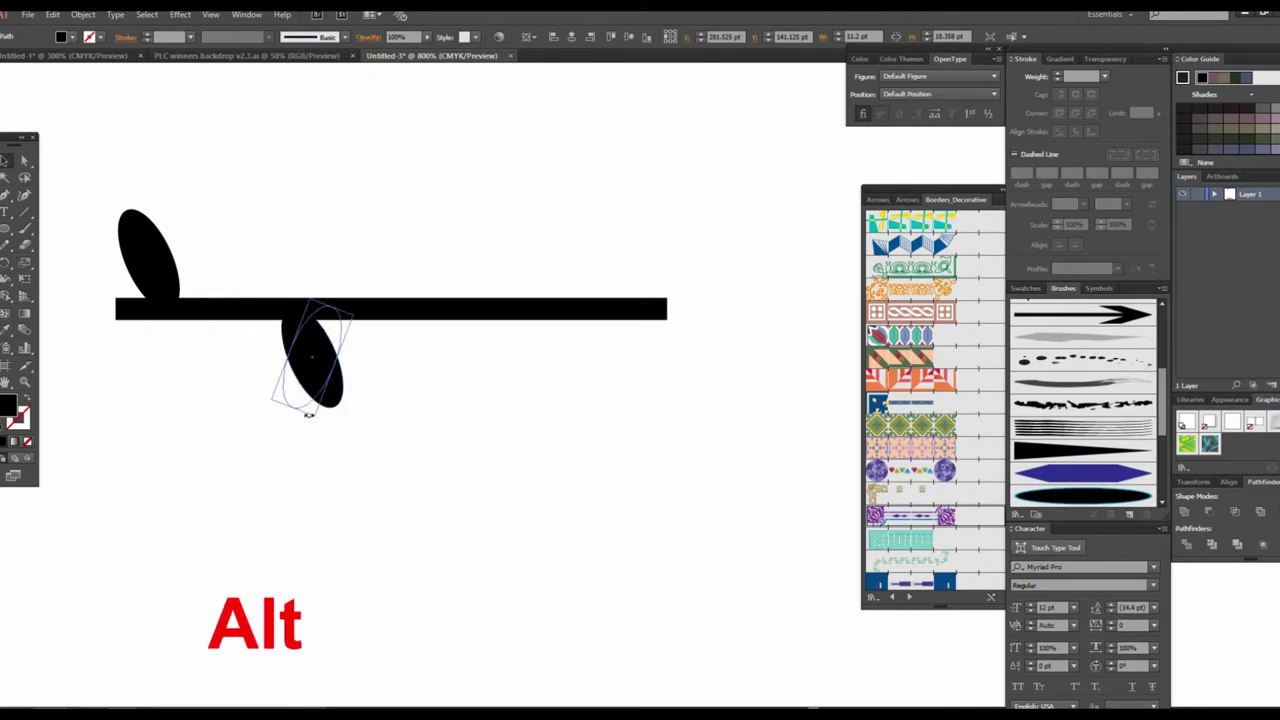
{"action": "left_click_drag", "start_coordinate": [290, 410], "coordinate": [287, 404]}
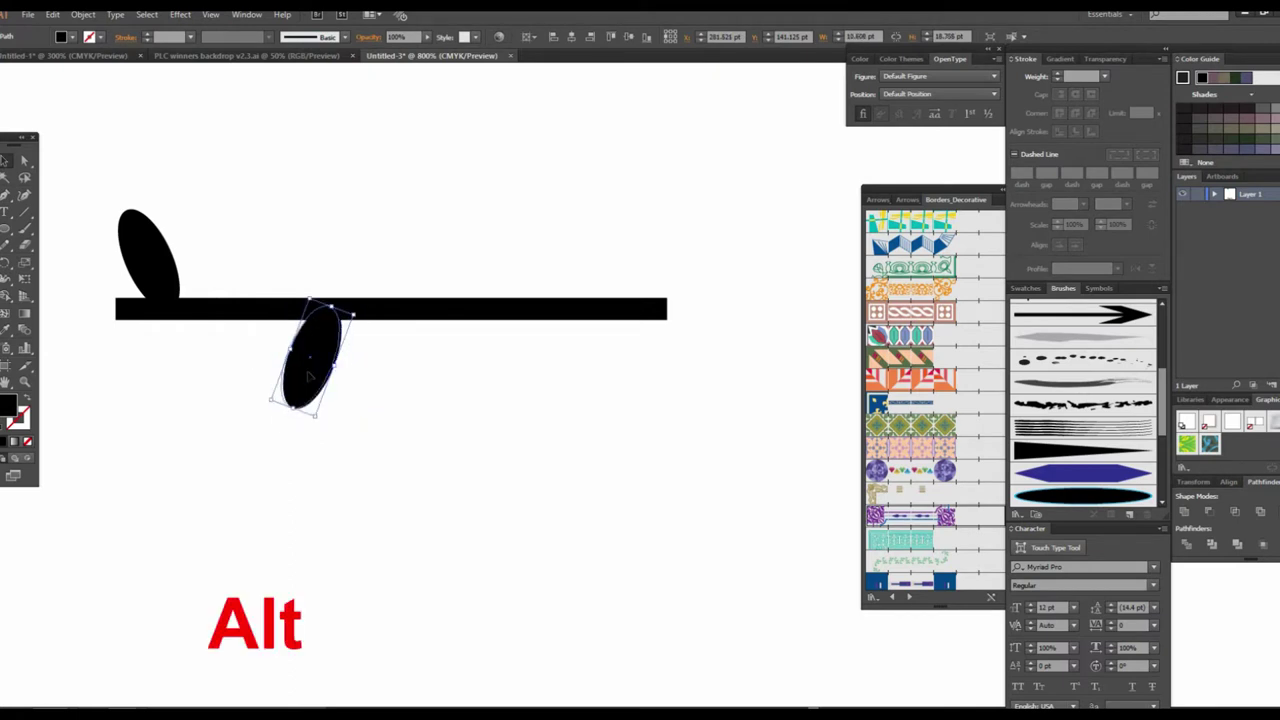
{"action": "left_click", "coordinate": [390, 420]}
Step: Try an Alt-dragged, rotated leaf copy on the bar's right side, then delete it
{"action": "scroll", "coordinate": [517, 417], "scroll_direction": "right", "scroll_amount": 2}
{"action": "key", "text": "ctrl+minus"}
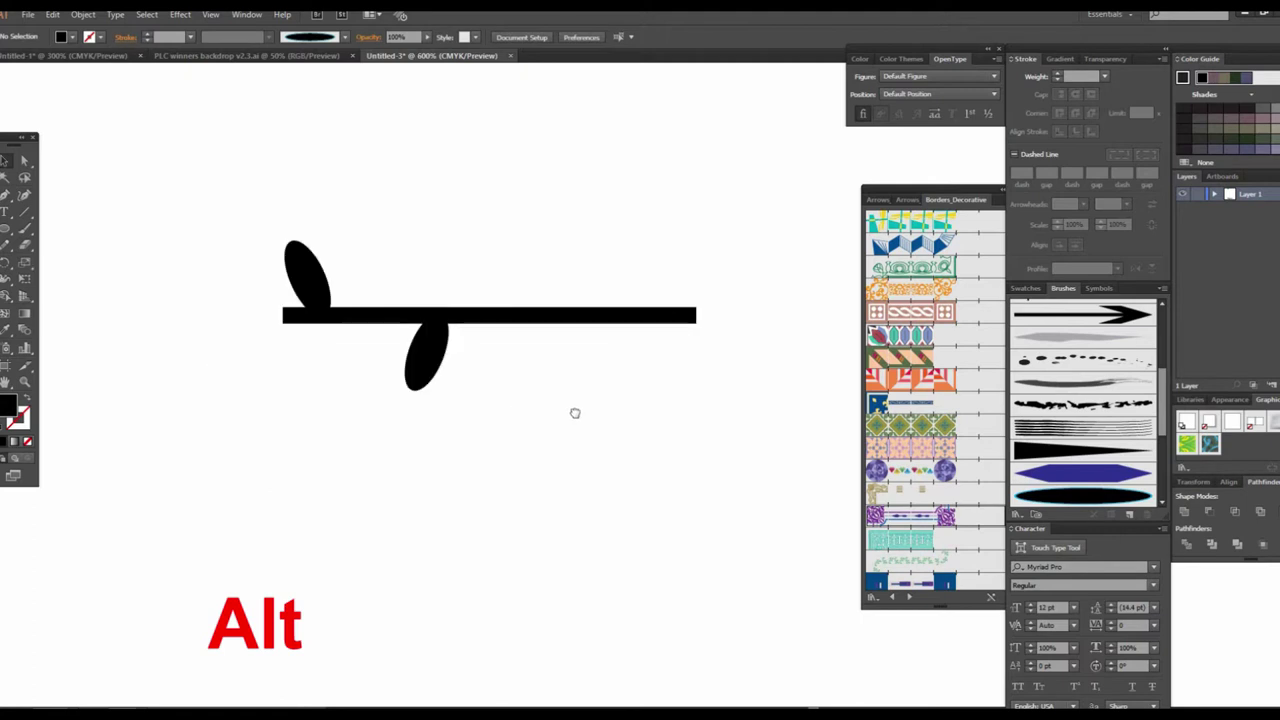
{"action": "scroll", "coordinate": [594, 411], "scroll_direction": "right", "scroll_amount": 3}
{"action": "left_click_drag", "start_coordinate": [266, 372], "coordinate": [422, 297]}
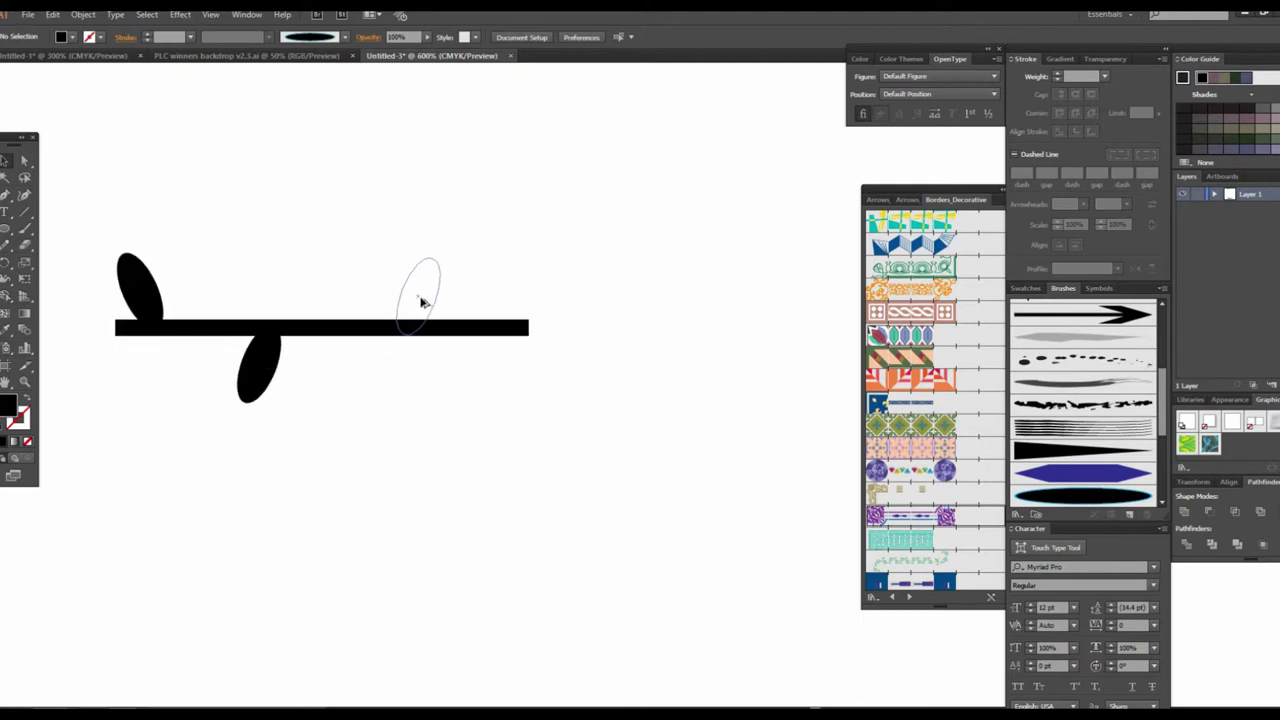
{"action": "left_click_drag", "start_coordinate": [422, 297], "coordinate": [423, 296]}
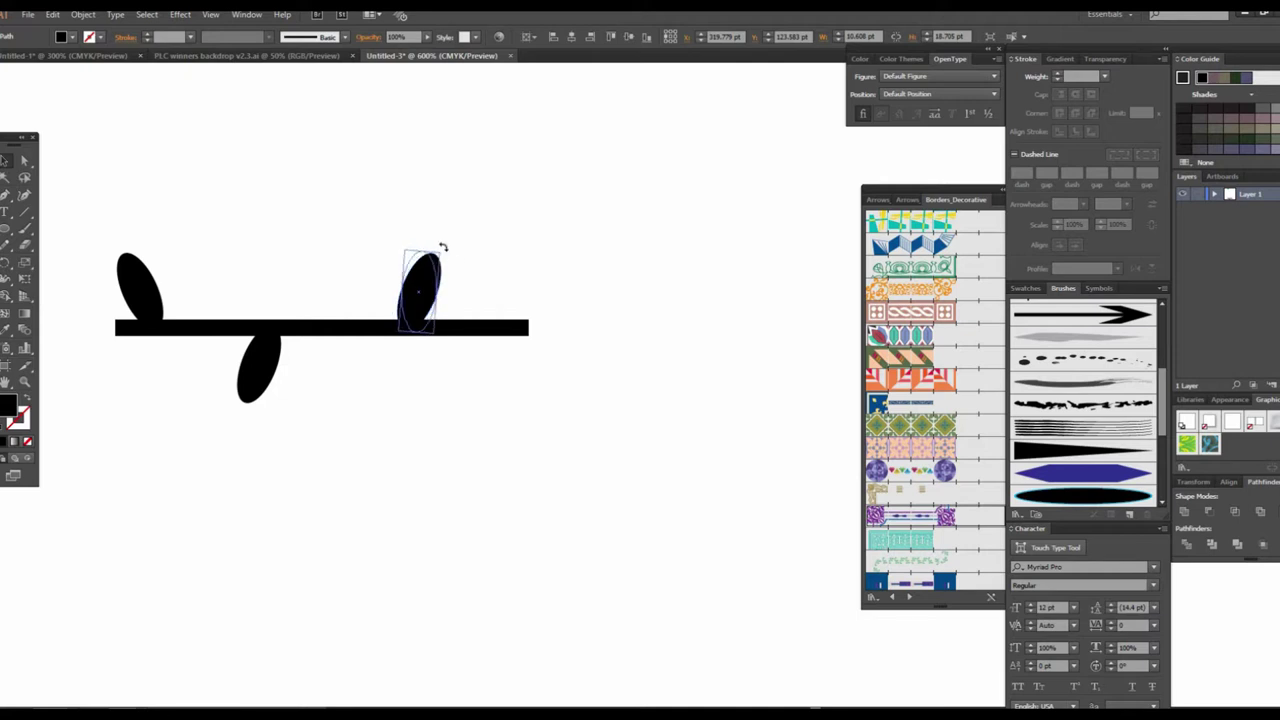
{"action": "left_click_drag", "start_coordinate": [455, 259], "coordinate": [432, 300]}
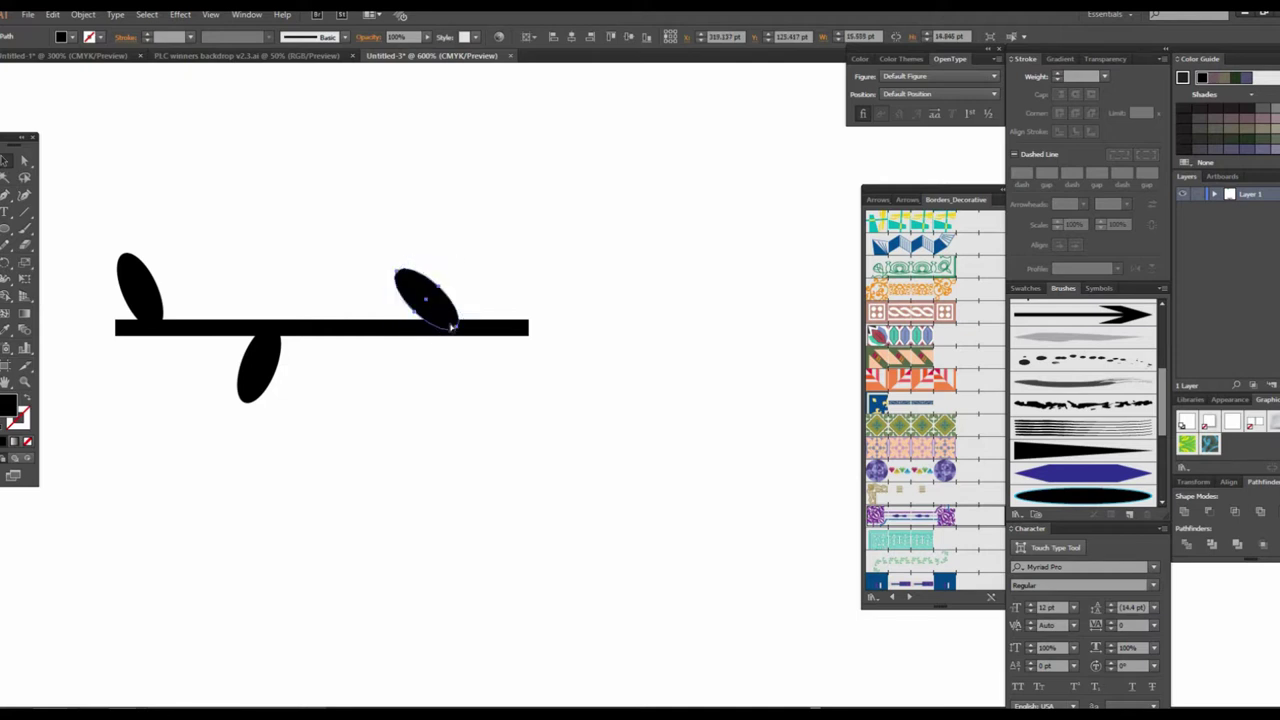
{"action": "key", "text": "Delete"}
Step: Alt-drag copies of both leaves further right, then select the bar and four leaves
{"action": "left_click_drag", "start_coordinate": [260, 365], "coordinate": [460, 368]}
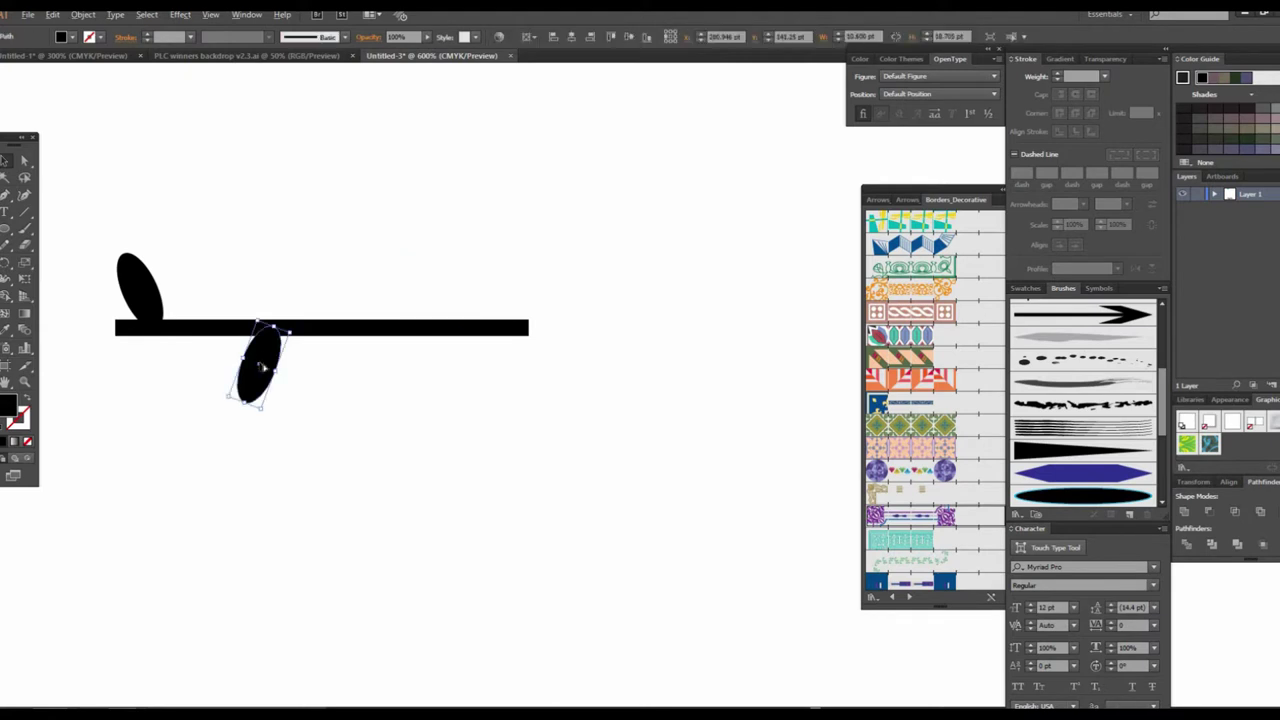
{"action": "left_click_drag", "start_coordinate": [160, 318], "coordinate": [385, 322]}
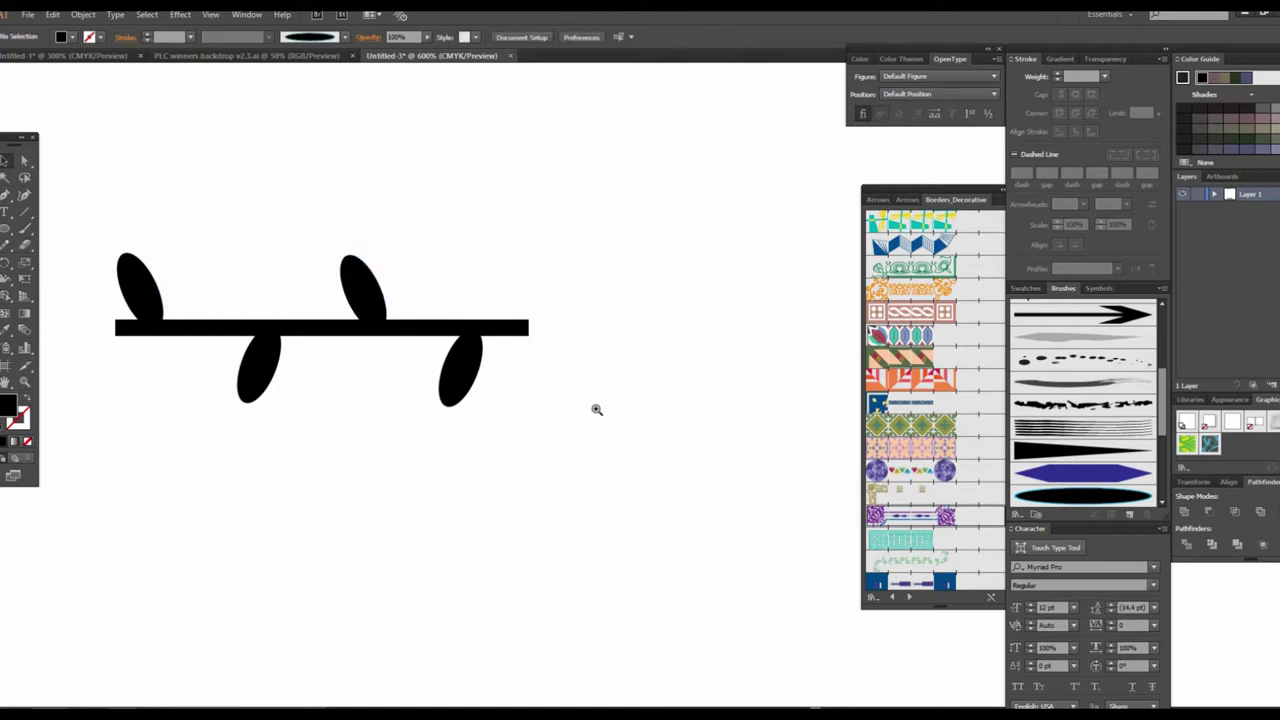
{"action": "key", "text": "ctrl+minus"}
{"action": "scroll", "coordinate": [450, 340], "scroll_direction": "right", "scroll_amount": 2}
{"action": "left_click_drag", "start_coordinate": [196, 242], "coordinate": [674, 491]}
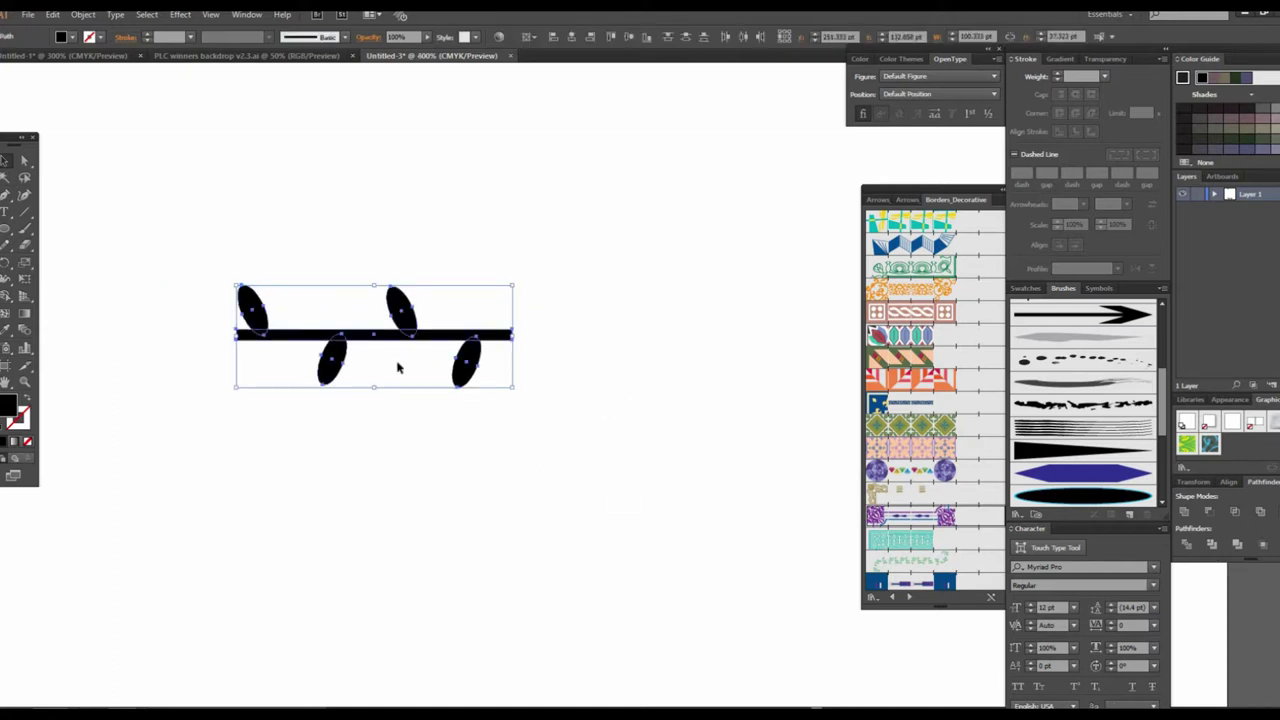
Step: Group the bar and its four leaves into one motif
{"action": "right_click", "coordinate": [403, 341]}
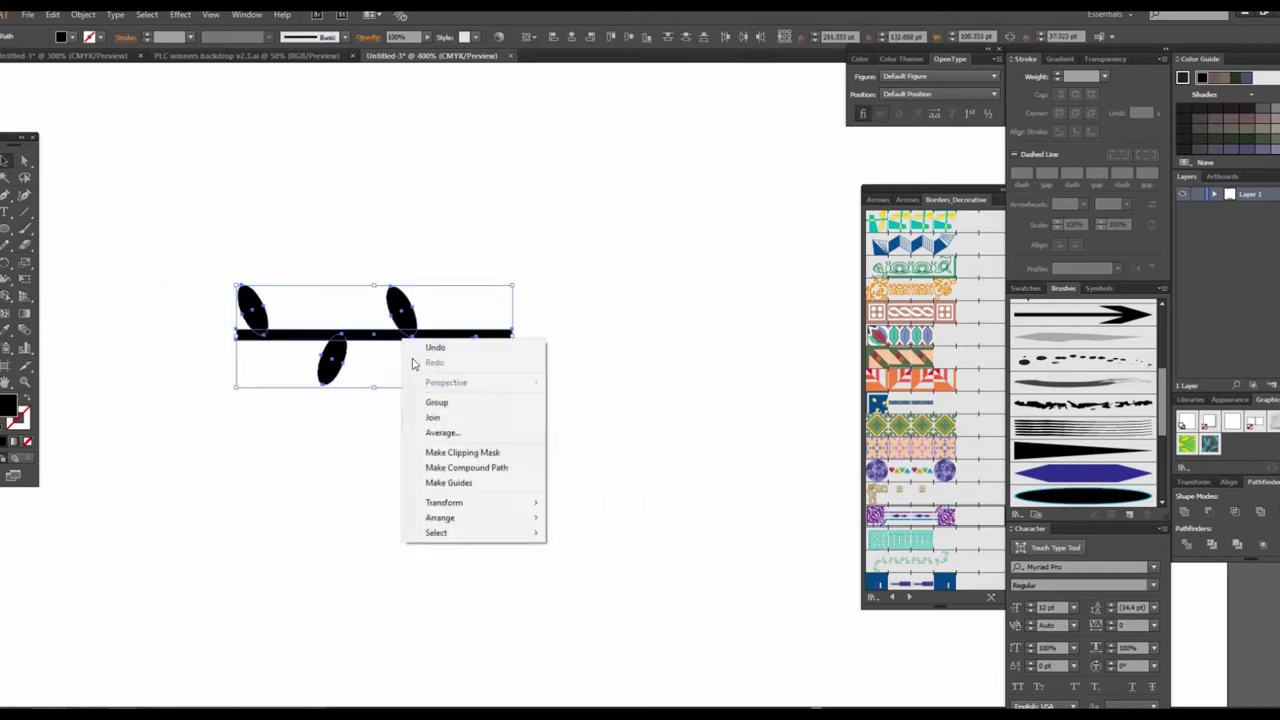
{"action": "left_click", "coordinate": [446, 408]}
{"action": "left_click", "coordinate": [349, 414]}
{"action": "left_click", "coordinate": [415, 338]}
{"action": "left_click_drag", "start_coordinate": [171, 251], "coordinate": [533, 396]}
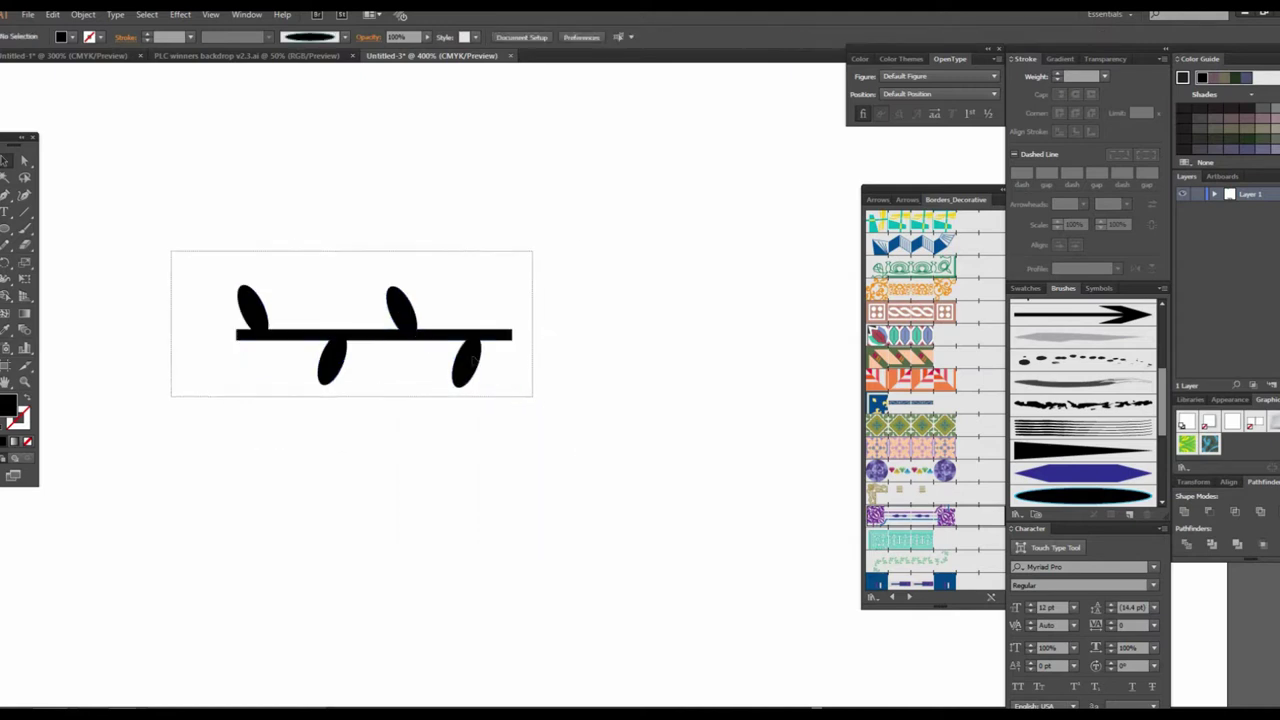
Step: Turn the motif into a new Pattern Brush in the Brushes panel
{"action": "left_click_drag", "start_coordinate": [470, 335], "coordinate": [1097, 348]}
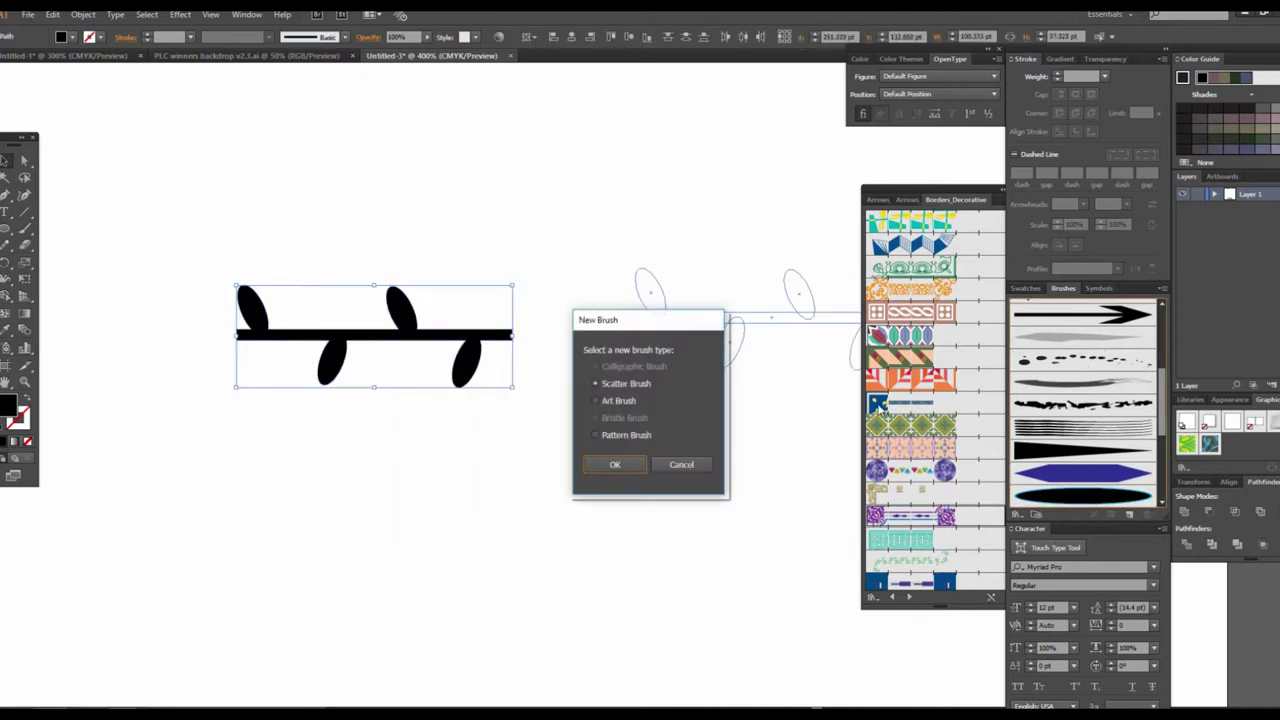
{"action": "left_click", "coordinate": [608, 436]}
{"action": "left_click", "coordinate": [616, 464]}
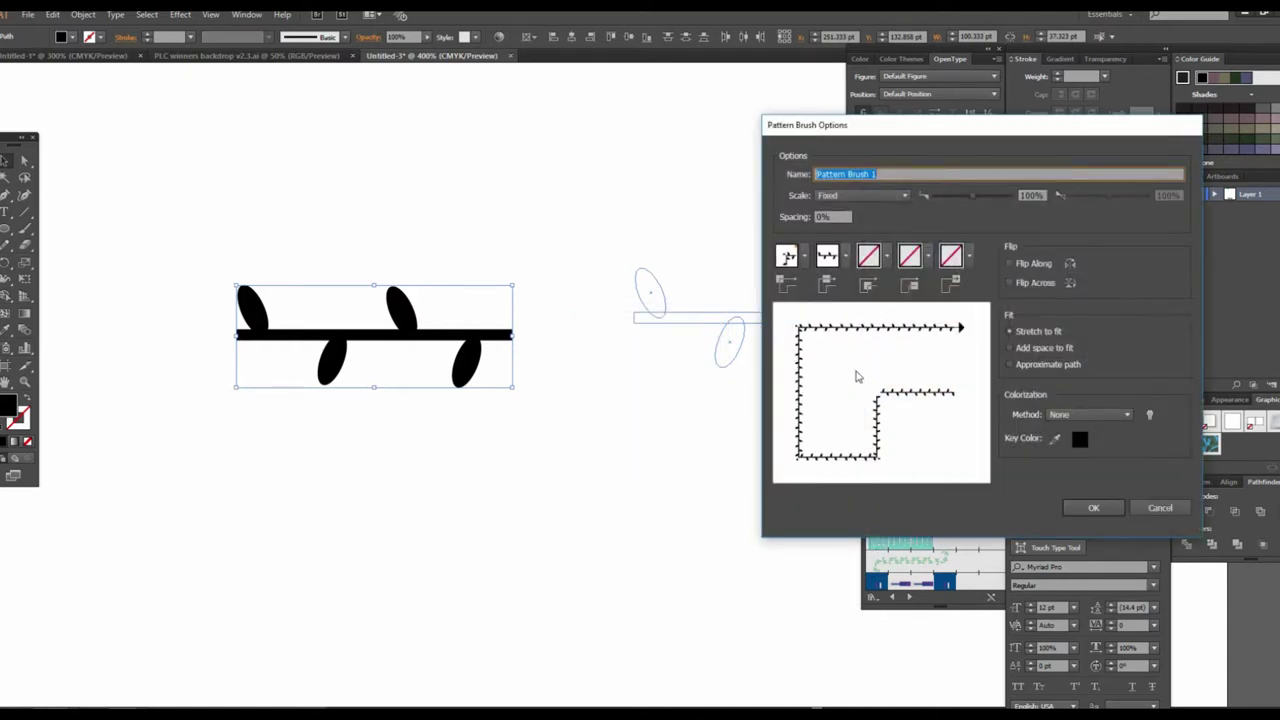
{"action": "left_click", "coordinate": [1093, 507]}
Step: Paint a curving vine stroke with the new leafy pattern brush
{"action": "left_click", "coordinate": [25, 228]}
{"action": "key", "text": "ctrl+shift+a"}
{"action": "left_click_drag", "start_coordinate": [643, 354], "coordinate": [595, 435]}
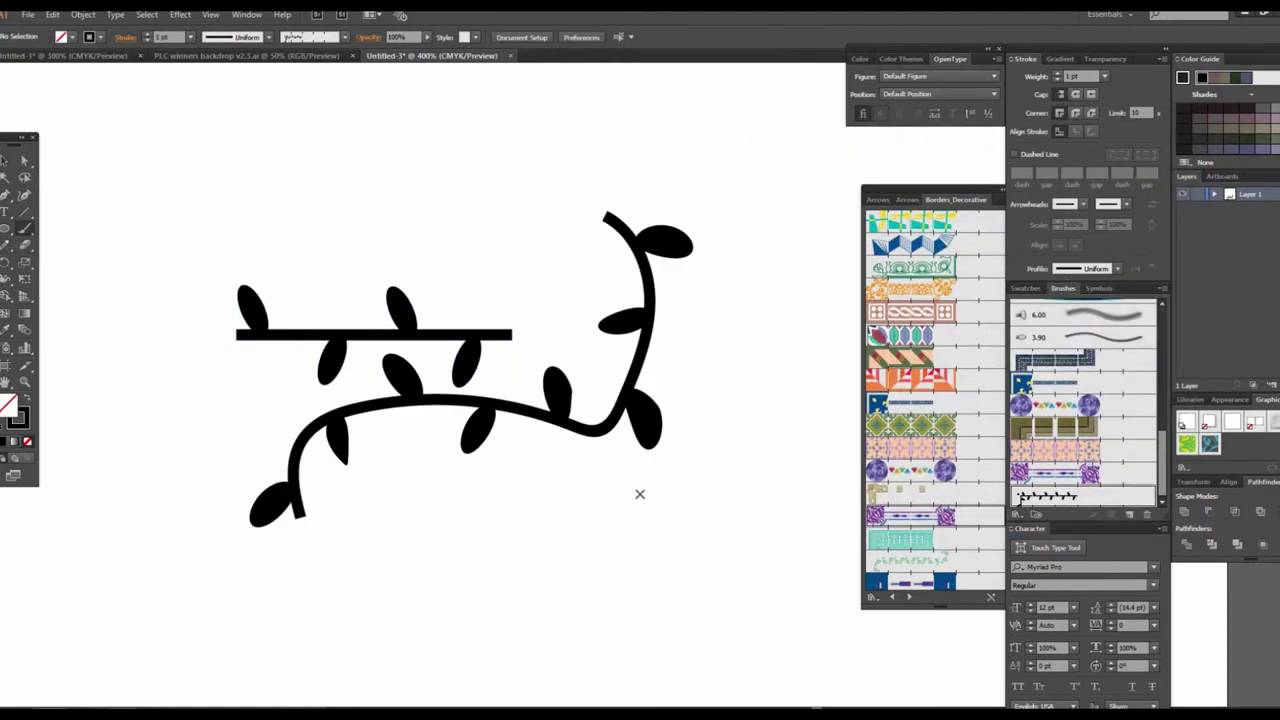
{"action": "key", "text": "ctrl+minus"}
Step: Move the original leafy motif off the artboard beside the green hexagon
{"action": "left_click", "coordinate": [4, 160]}
{"action": "left_click_drag", "start_coordinate": [289, 257], "coordinate": [449, 323]}
{"action": "key", "text": "ctrl+minus"}
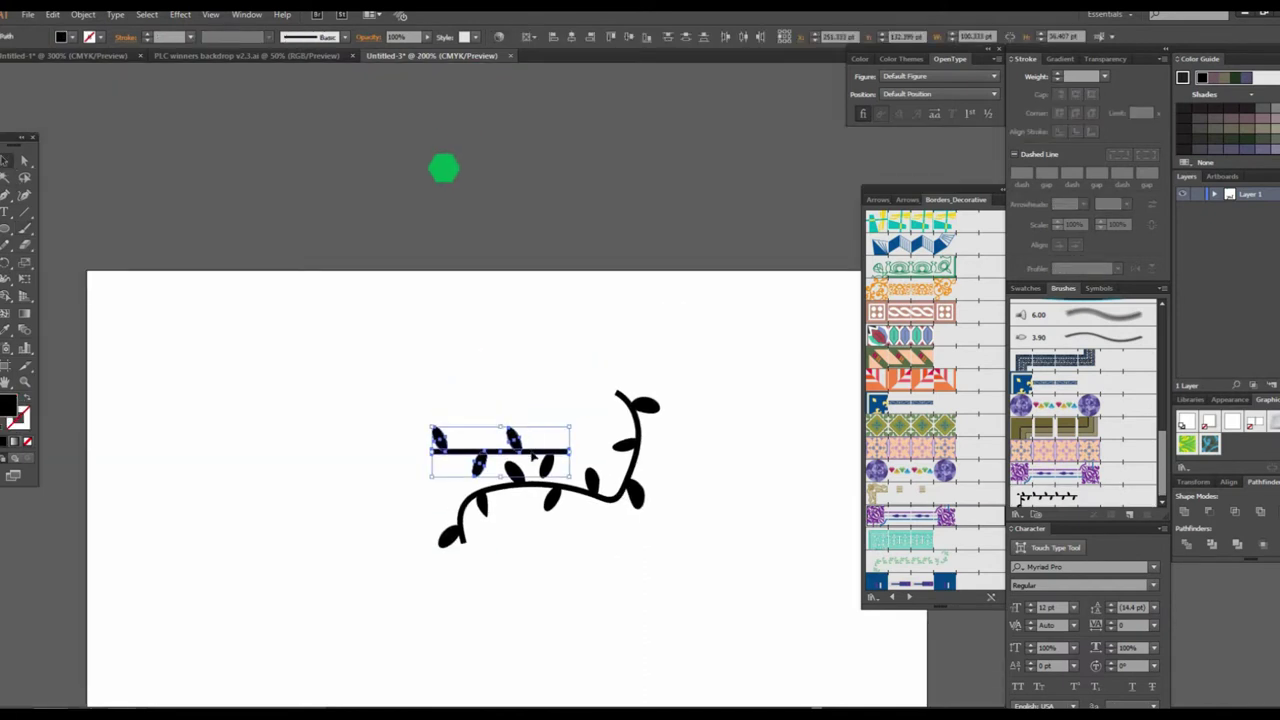
{"action": "left_click_drag", "start_coordinate": [540, 433], "coordinate": [565, 163]}
{"action": "left_click", "coordinate": [548, 369]}
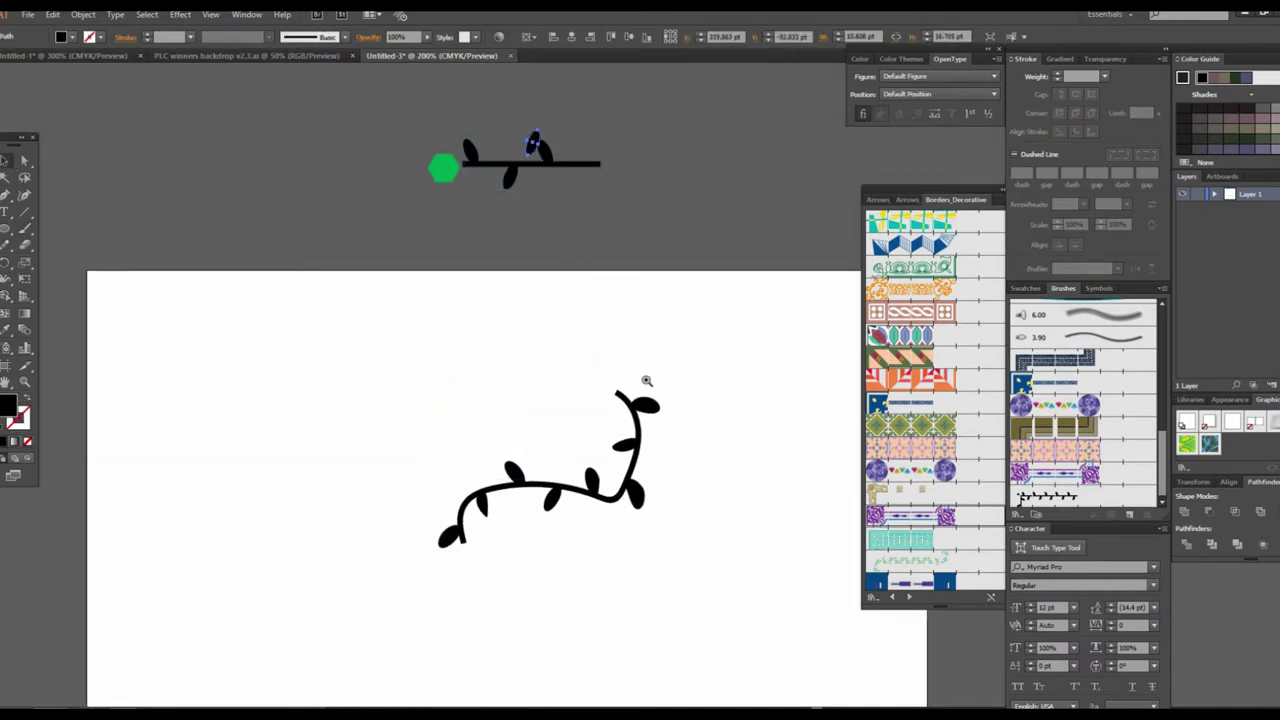
{"action": "key", "text": "ctrl+plus"}
{"action": "scroll", "coordinate": [497, 366], "scroll_direction": "down", "scroll_amount": 3}
{"action": "scroll", "coordinate": [300, 330], "scroll_direction": "down", "scroll_amount": 3}
Step: Draw a large circle below the vine with no fill and a black stroke
{"action": "left_click", "coordinate": [4, 230]}
{"action": "mouse_move", "coordinate": [309, 309]}
{"action": "left_mouse_down"}
{"action": "mouse_move", "coordinate": [517, 563]}
{"action": "mouse_move", "coordinate": [643, 606]}
{"action": "mouse_move", "coordinate": [658, 638]}
{"action": "left_mouse_up"}
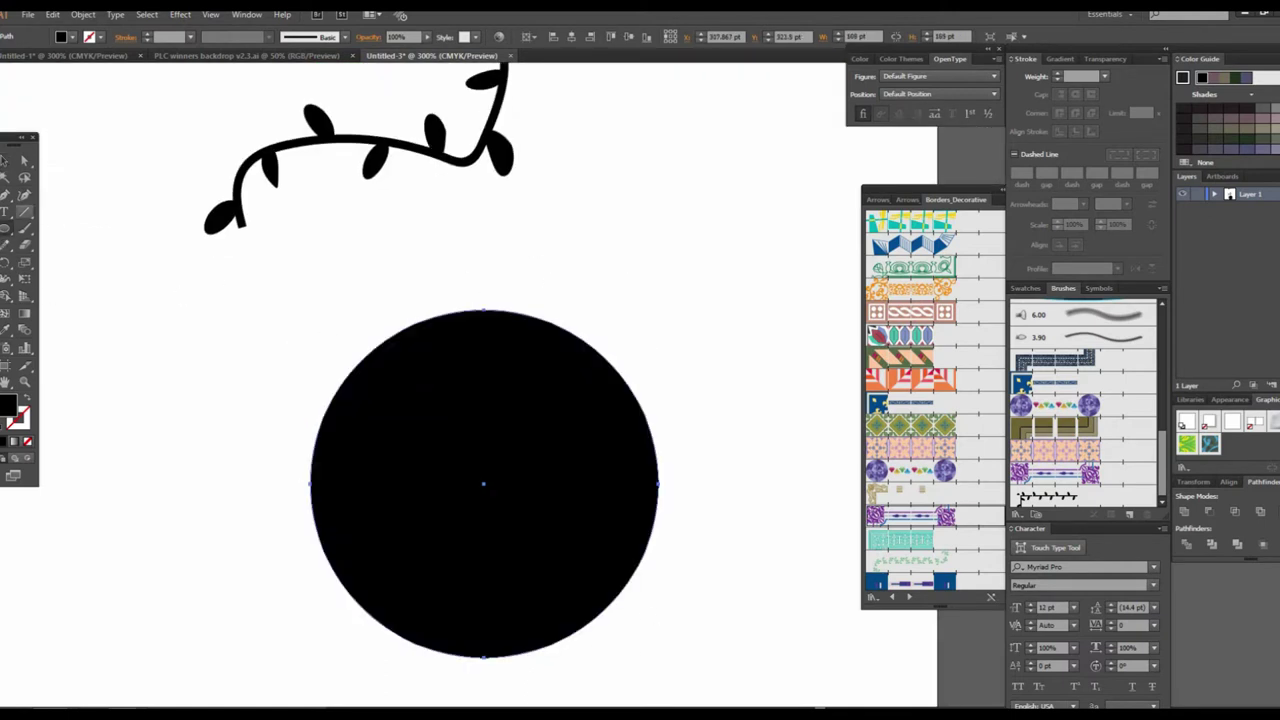
{"action": "left_click", "coordinate": [6, 160]}
{"action": "left_click", "coordinate": [69, 37]}
{"action": "left_click", "coordinate": [7, 64]}
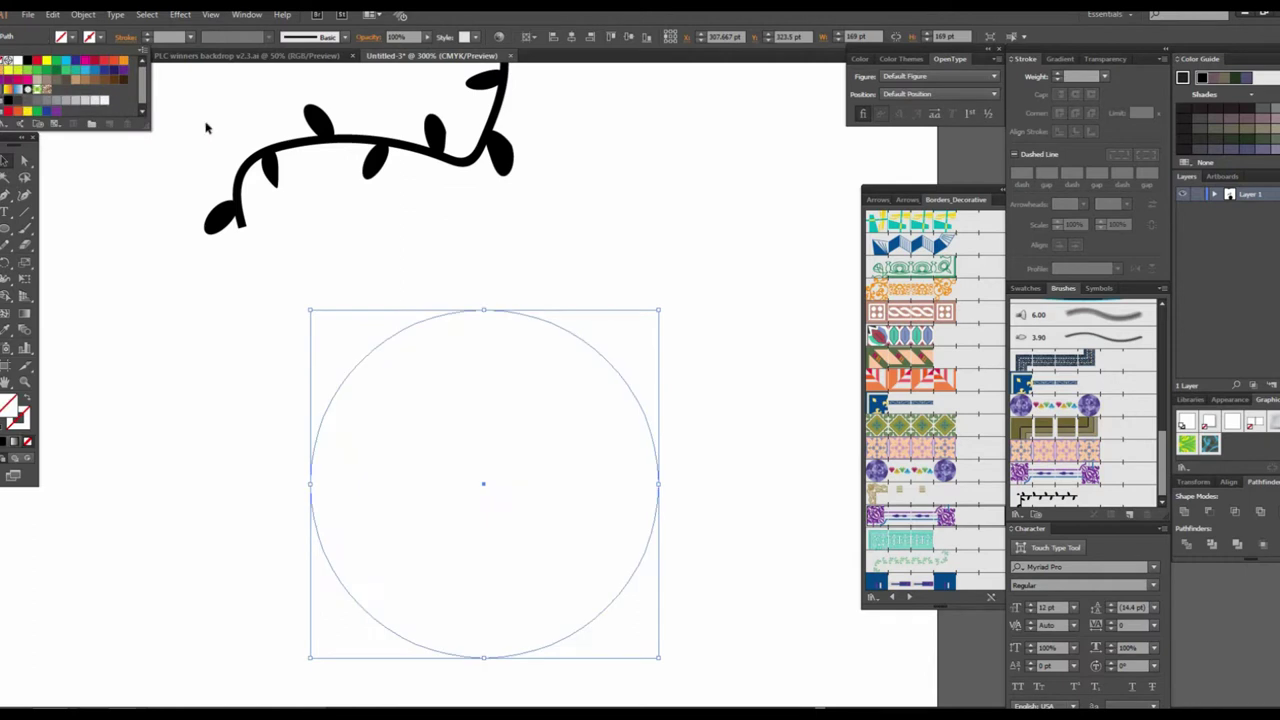
{"action": "left_click", "coordinate": [102, 38]}
{"action": "left_click", "coordinate": [28, 60]}
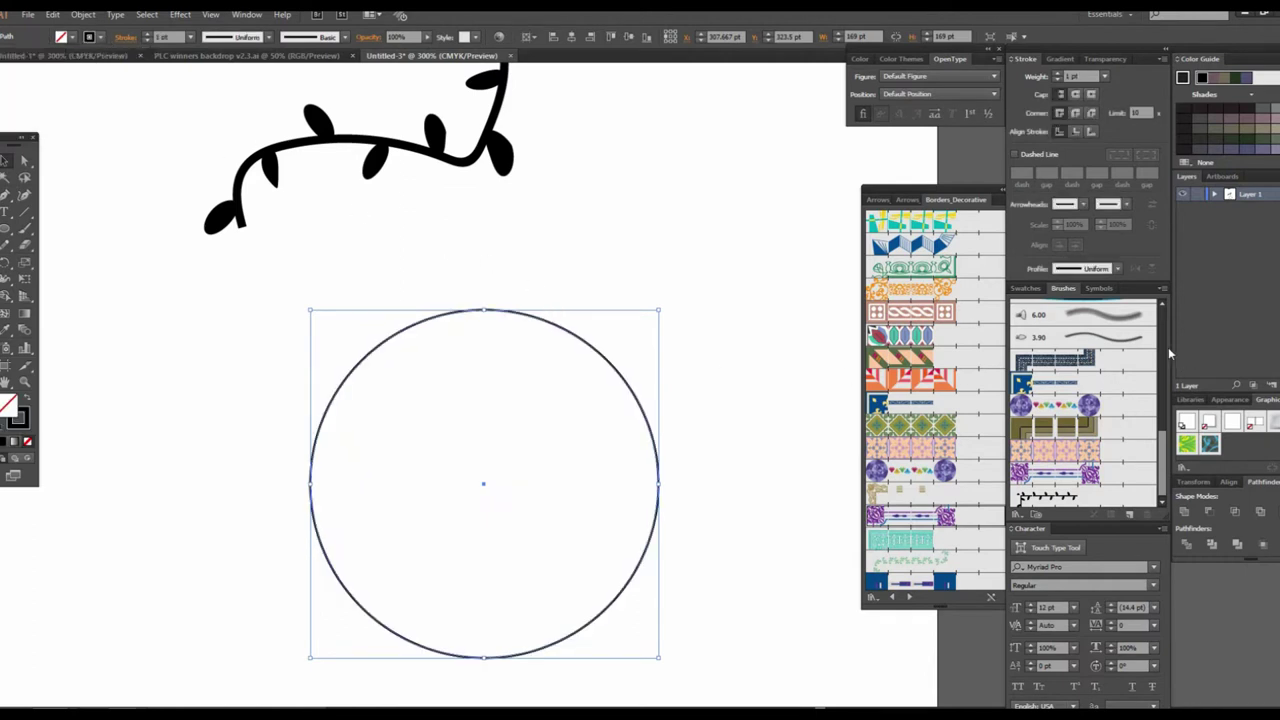
Step: Apply the leafy vine brush to the circle's outline as a wreath
{"action": "scroll", "coordinate": [1070, 382], "scroll_direction": "up", "scroll_amount": 10}
{"action": "scroll", "coordinate": [1070, 390], "scroll_direction": "up", "scroll_amount": 2}
{"action": "scroll", "coordinate": [1070, 390], "scroll_direction": "down", "scroll_amount": 5}
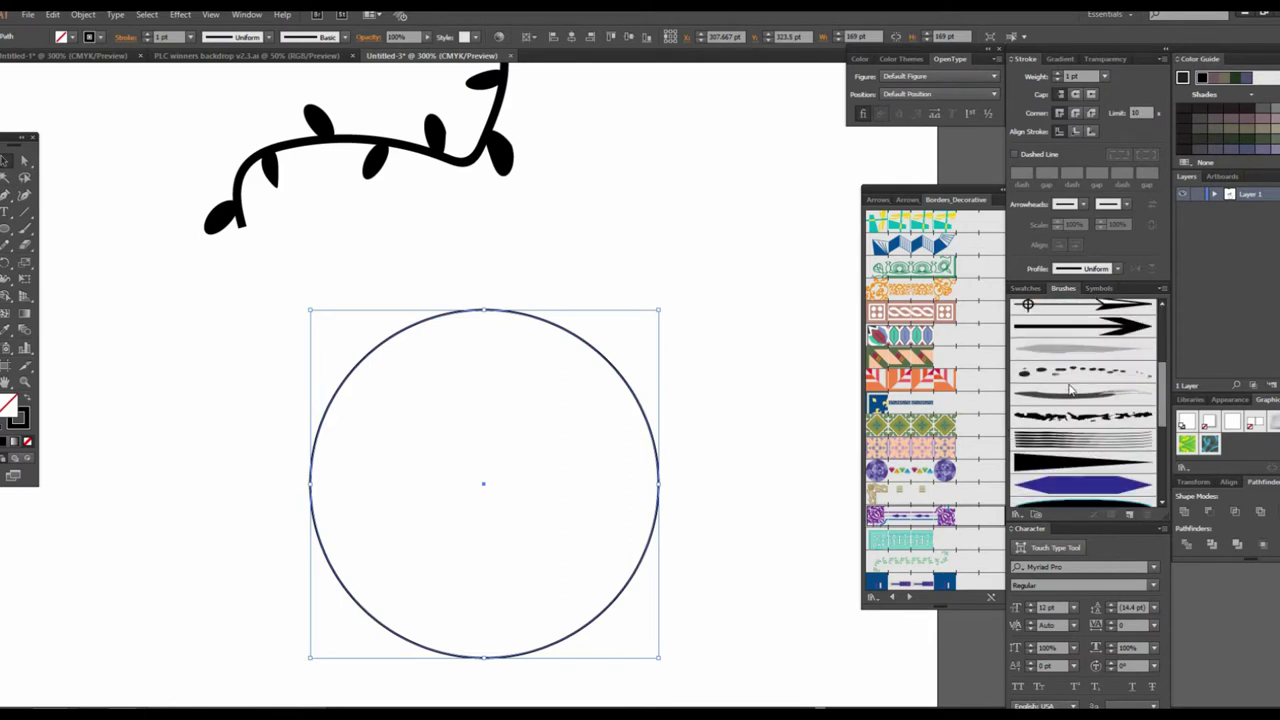
{"action": "scroll", "coordinate": [1065, 396], "scroll_direction": "down", "scroll_amount": 2}
{"action": "scroll", "coordinate": [1065, 396], "scroll_direction": "down", "scroll_amount": 2}
{"action": "scroll", "coordinate": [1065, 396], "scroll_direction": "down", "scroll_amount": 2}
{"action": "scroll", "coordinate": [1065, 396], "scroll_direction": "down", "scroll_amount": 2}
{"action": "scroll", "coordinate": [597, 434], "scroll_direction": "up", "scroll_amount": 1}
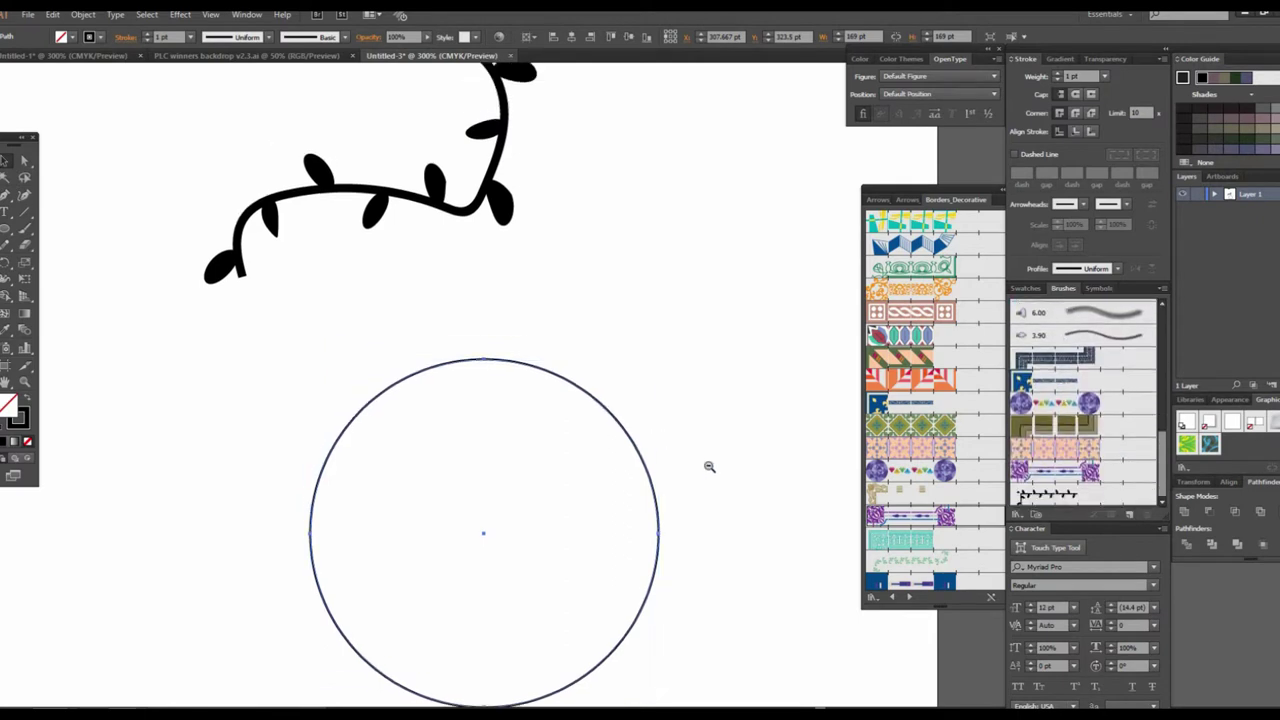
{"action": "scroll", "coordinate": [700, 466], "scroll_direction": "down", "scroll_amount": 2}
{"action": "scroll", "coordinate": [580, 480], "scroll_direction": "down", "scroll_amount": 1}
{"action": "scroll", "coordinate": [1065, 447], "scroll_direction": "up", "scroll_amount": 5}
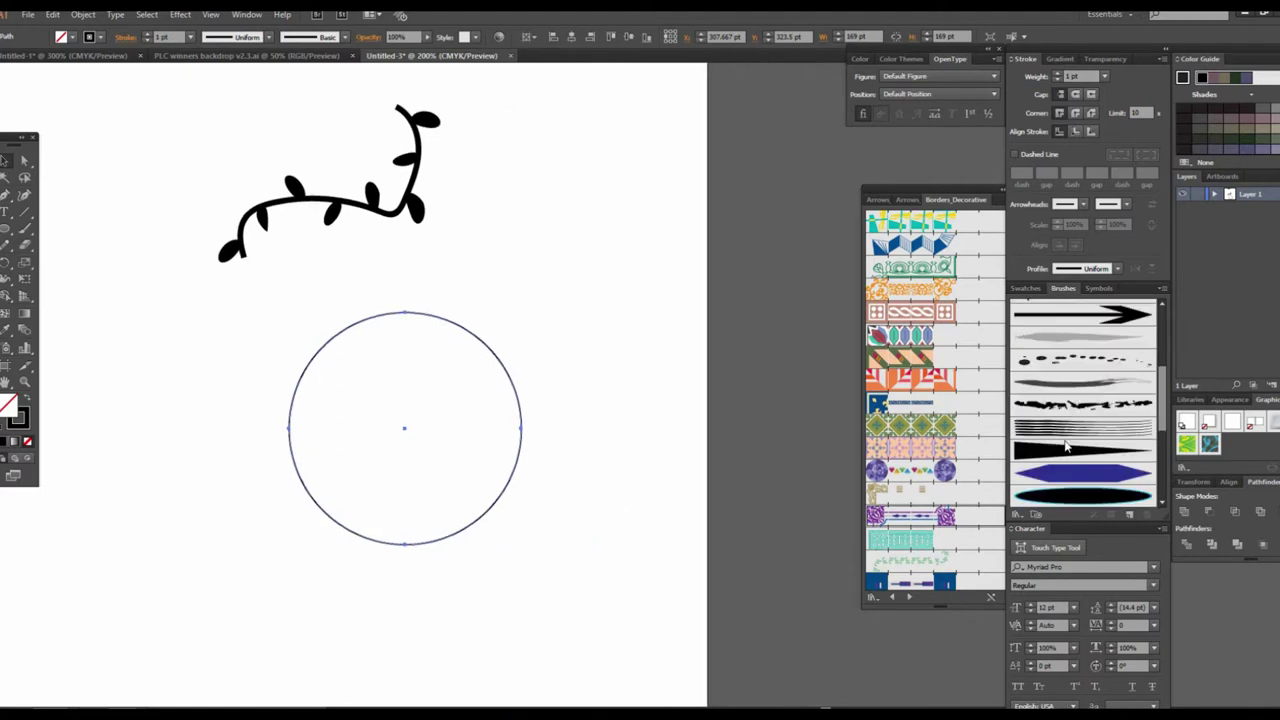
{"action": "scroll", "coordinate": [1067, 450], "scroll_direction": "down", "scroll_amount": 5}
{"action": "left_click", "coordinate": [1046, 494]}
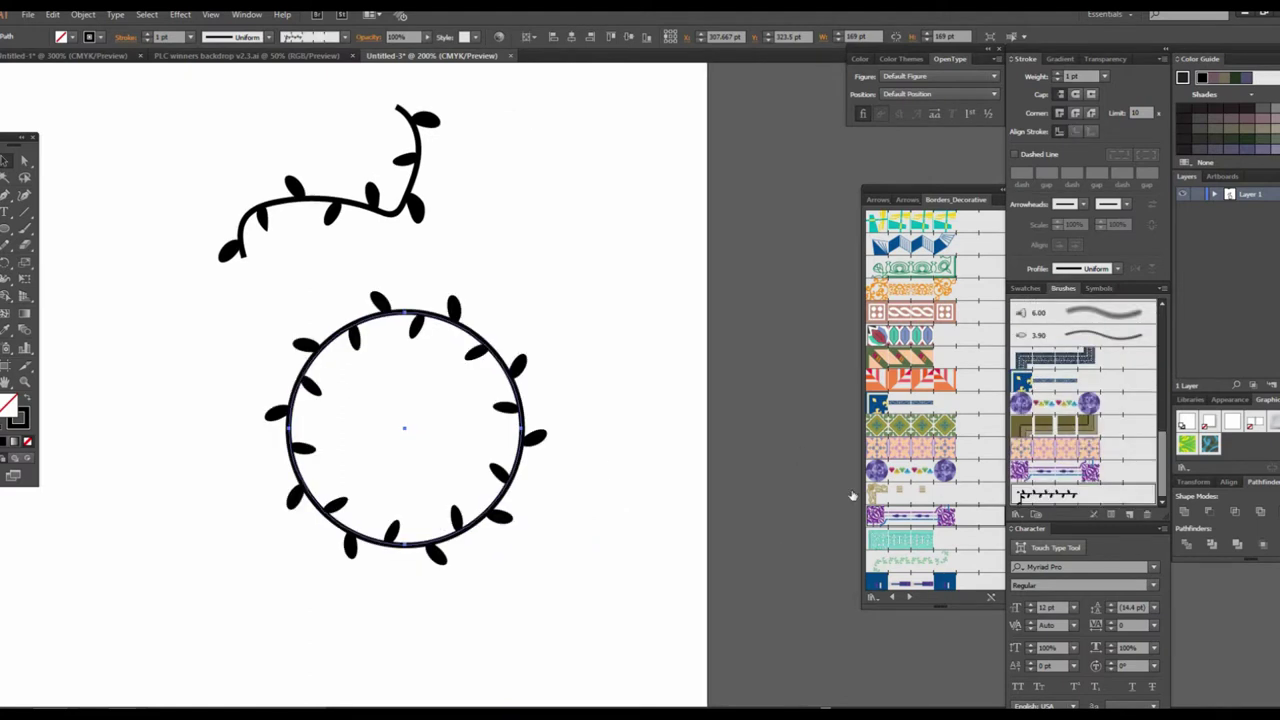
{"action": "left_click", "coordinate": [566, 565]}
Step: Select the vine-wrapped circle and delete it, leaving only the vine sprig
{"action": "scroll", "coordinate": [557, 420], "scroll_direction": "up", "scroll_amount": 2}
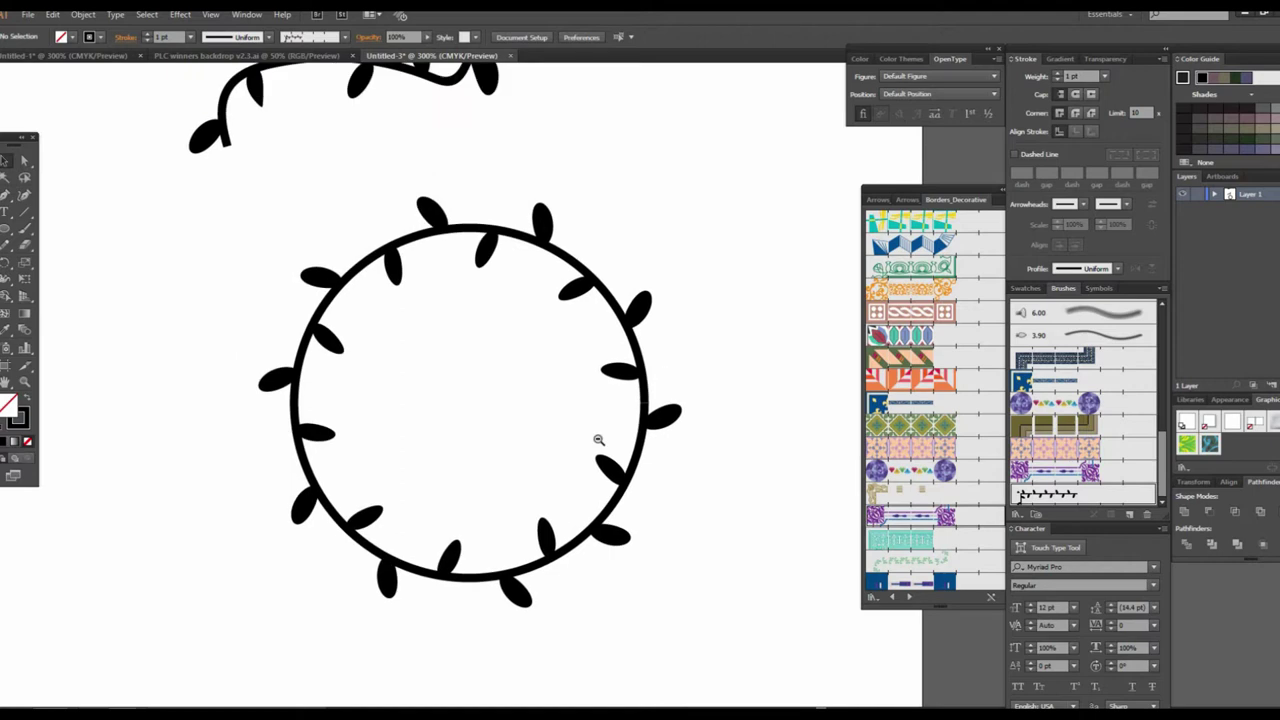
{"action": "scroll", "coordinate": [598, 440], "scroll_direction": "down", "scroll_amount": 1}
{"action": "scroll", "coordinate": [600, 429], "scroll_direction": "up", "scroll_amount": 1}
{"action": "scroll", "coordinate": [606, 423], "scroll_direction": "down", "scroll_amount": 1}
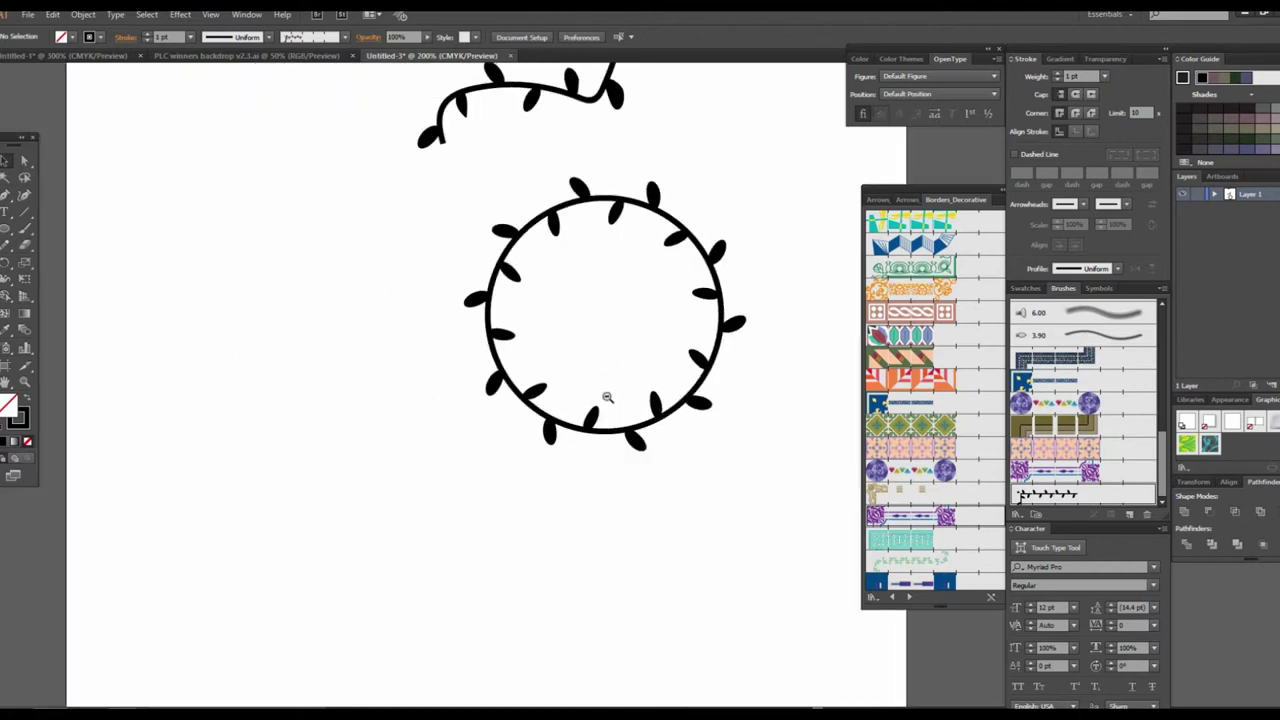
{"action": "scroll", "coordinate": [607, 397], "scroll_direction": "down", "scroll_amount": 1}
{"action": "scroll", "coordinate": [557, 400], "scroll_direction": "up", "scroll_amount": 1}
{"action": "scroll", "coordinate": [406, 411], "scroll_direction": "right", "scroll_amount": 2}
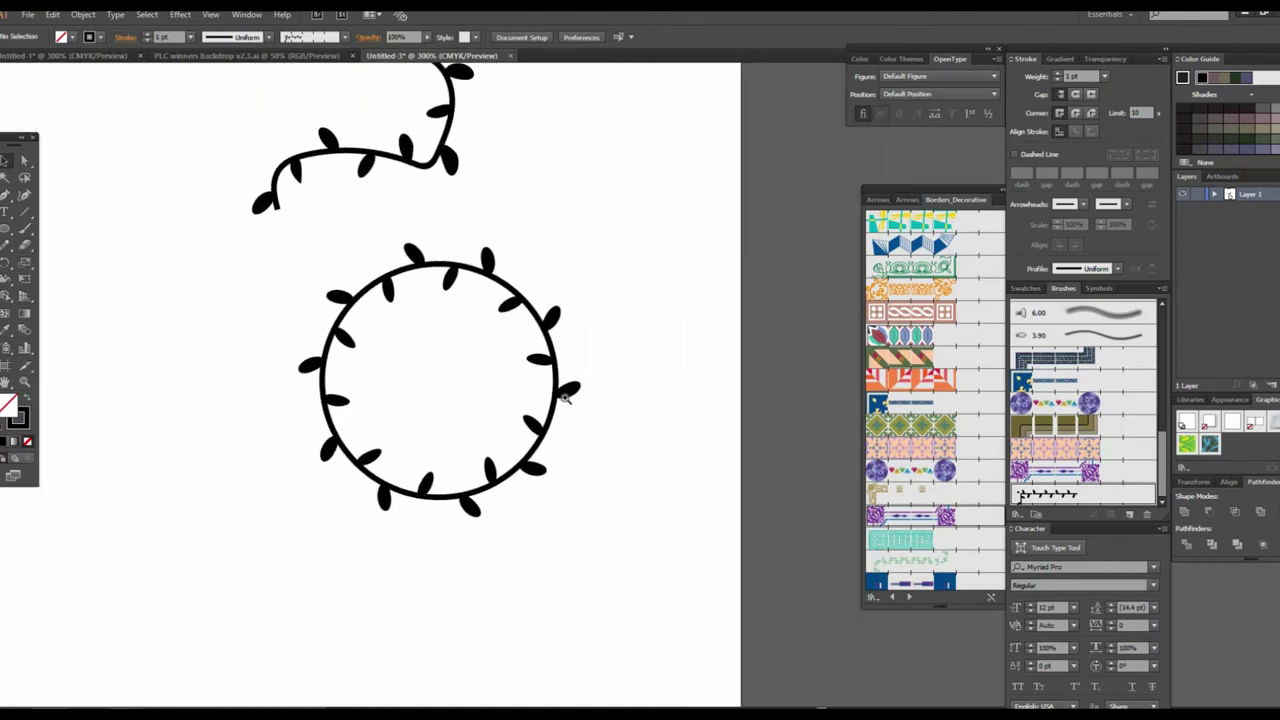
{"action": "scroll", "coordinate": [560, 402], "scroll_direction": "up", "scroll_amount": 1}
{"action": "scroll", "coordinate": [551, 409], "scroll_direction": "down", "scroll_amount": 2}
{"action": "left_click_drag", "start_coordinate": [383, 214], "coordinate": [754, 549]}
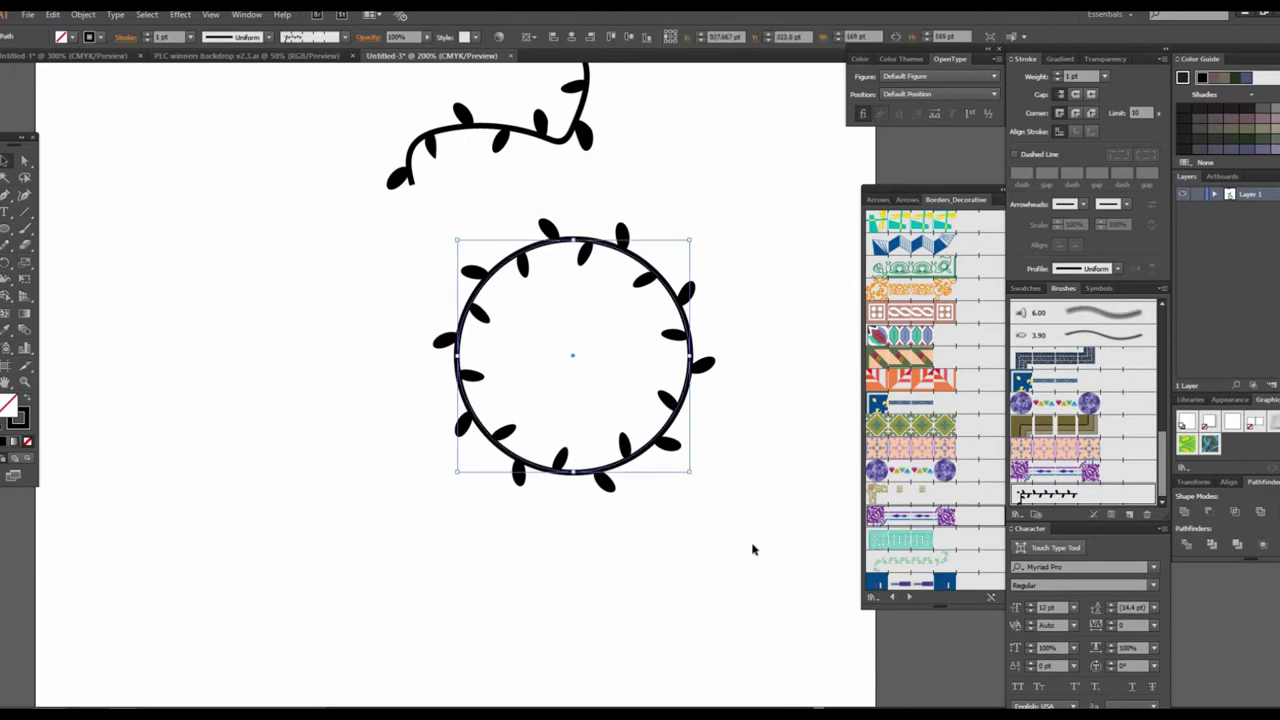
{"action": "key", "text": "Delete"}
{"action": "scroll", "coordinate": [580, 413], "scroll_direction": "down", "scroll_amount": 3}
{"action": "scroll", "coordinate": [534, 374], "scroll_direction": "up", "scroll_amount": 3}
{"action": "scroll", "coordinate": [566, 434], "scroll_direction": "left", "scroll_amount": 2}
{"action": "scroll", "coordinate": [571, 429], "scroll_direction": "right", "scroll_amount": 1}
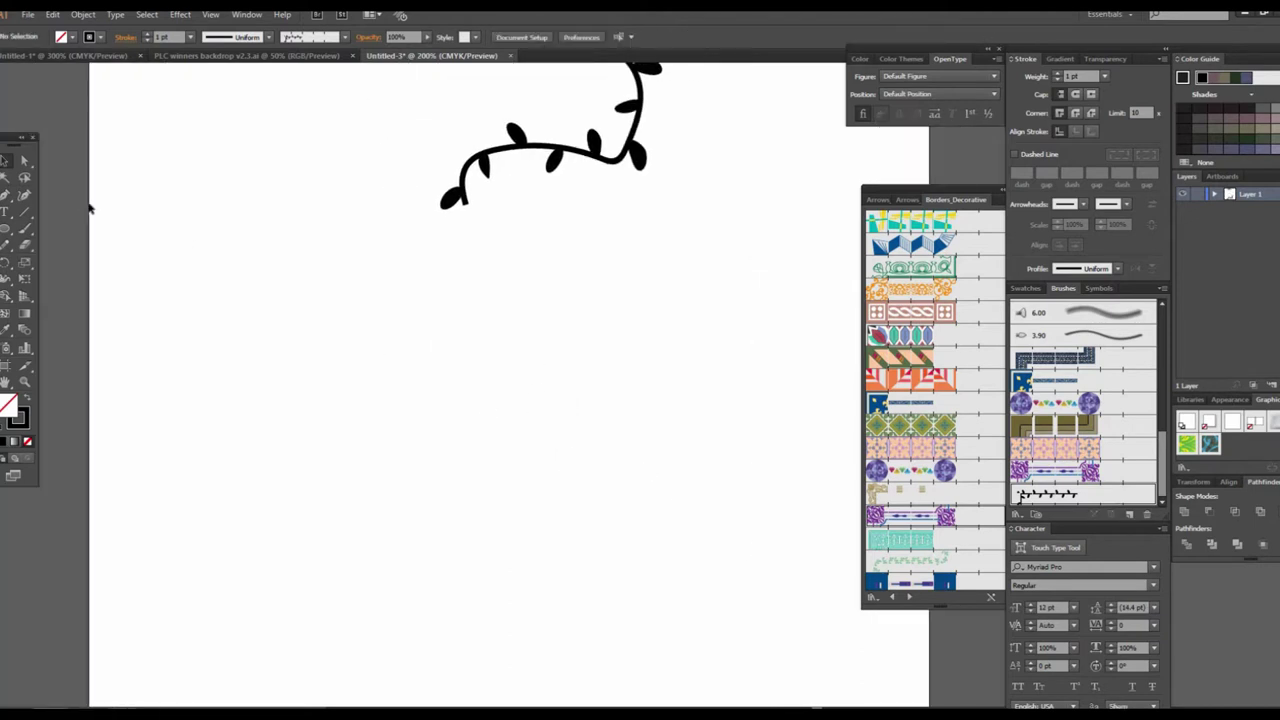
Step: Draw a rectangle below the vine, rotate it about 30°, and enlarge it
{"action": "left_click", "coordinate": [11, 229]}
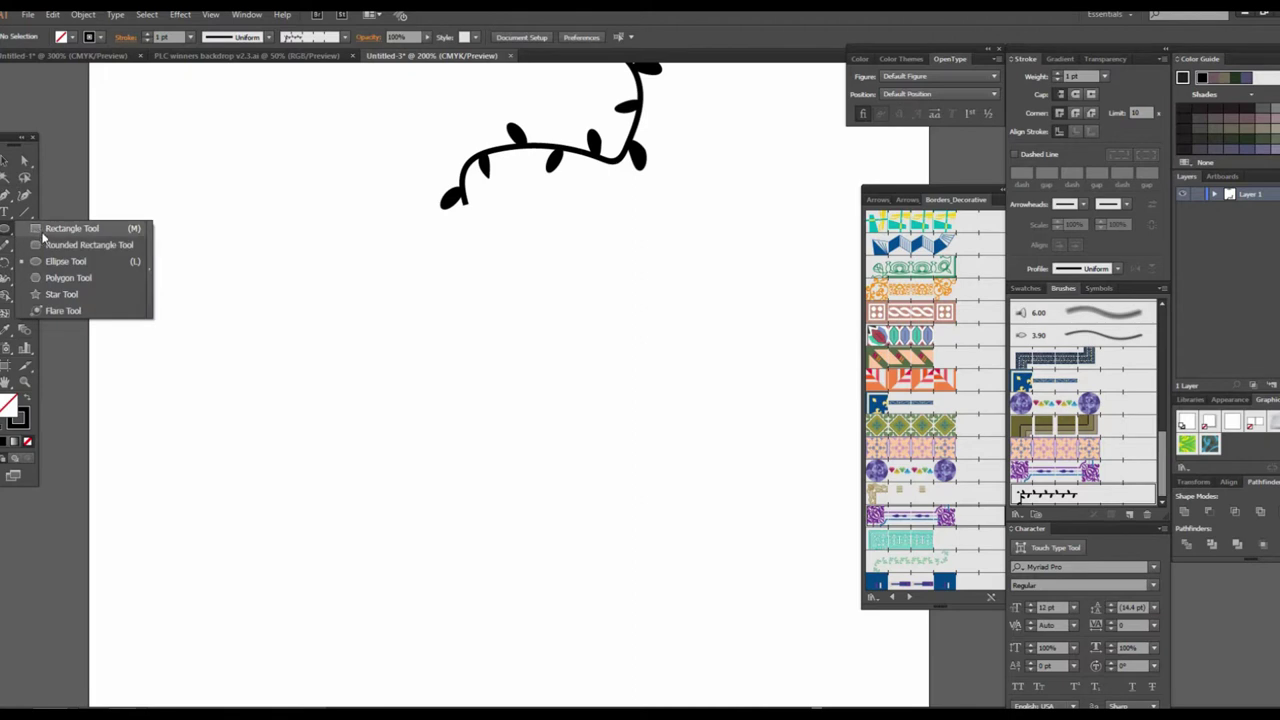
{"action": "left_click", "coordinate": [43, 236]}
{"action": "left_click_drag", "start_coordinate": [418, 328], "coordinate": [478, 407]}
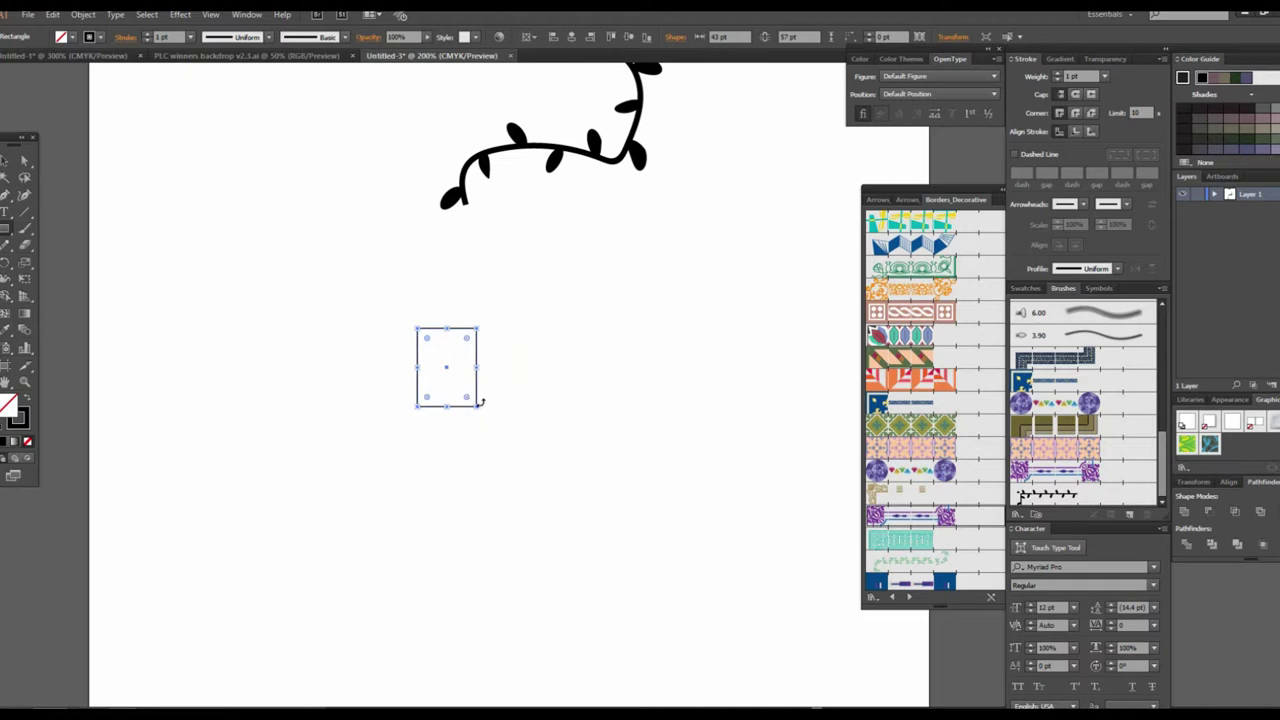
{"action": "left_click_drag", "start_coordinate": [480, 412], "coordinate": [494, 414]}
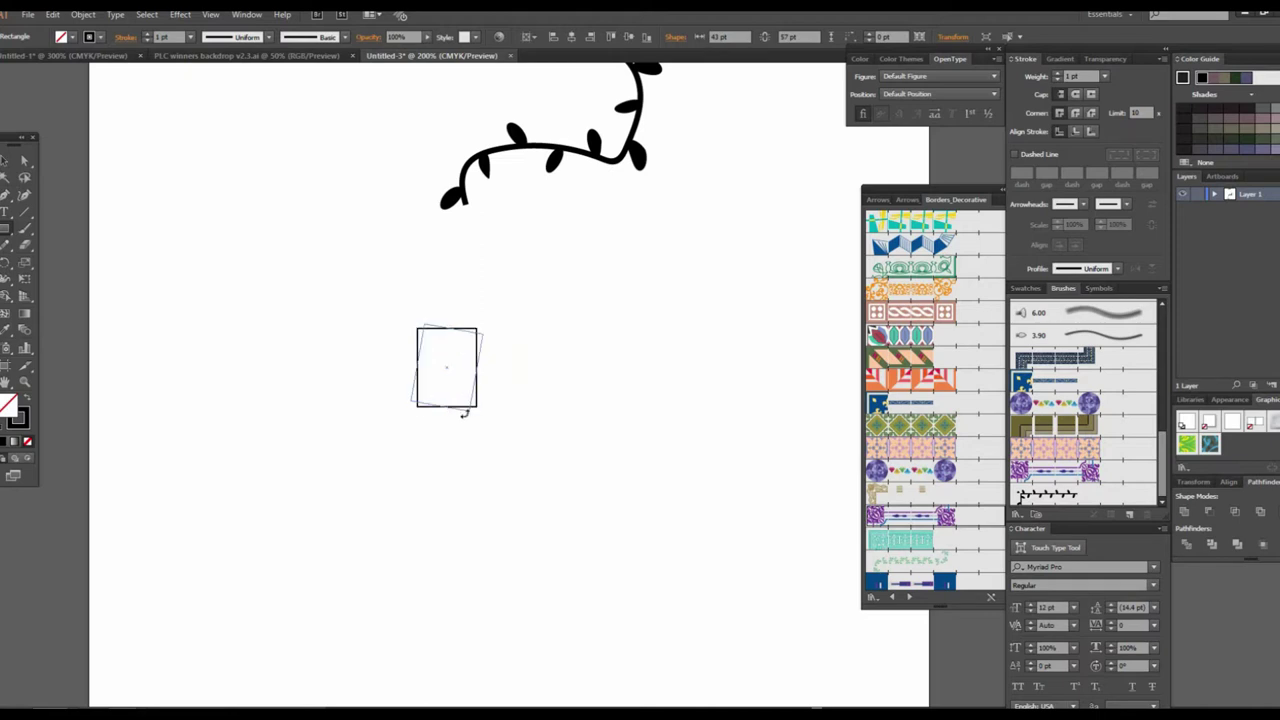
{"action": "left_click", "coordinate": [535, 375]}
{"action": "left_click_drag", "start_coordinate": [514, 357], "coordinate": [366, 300]}
{"action": "left_click_drag", "start_coordinate": [482, 287], "coordinate": [517, 243]}
Step: Fill the rectangle yellow with no stroke, and shrink a pasted-in-front copy
{"action": "left_click", "coordinate": [72, 40]}
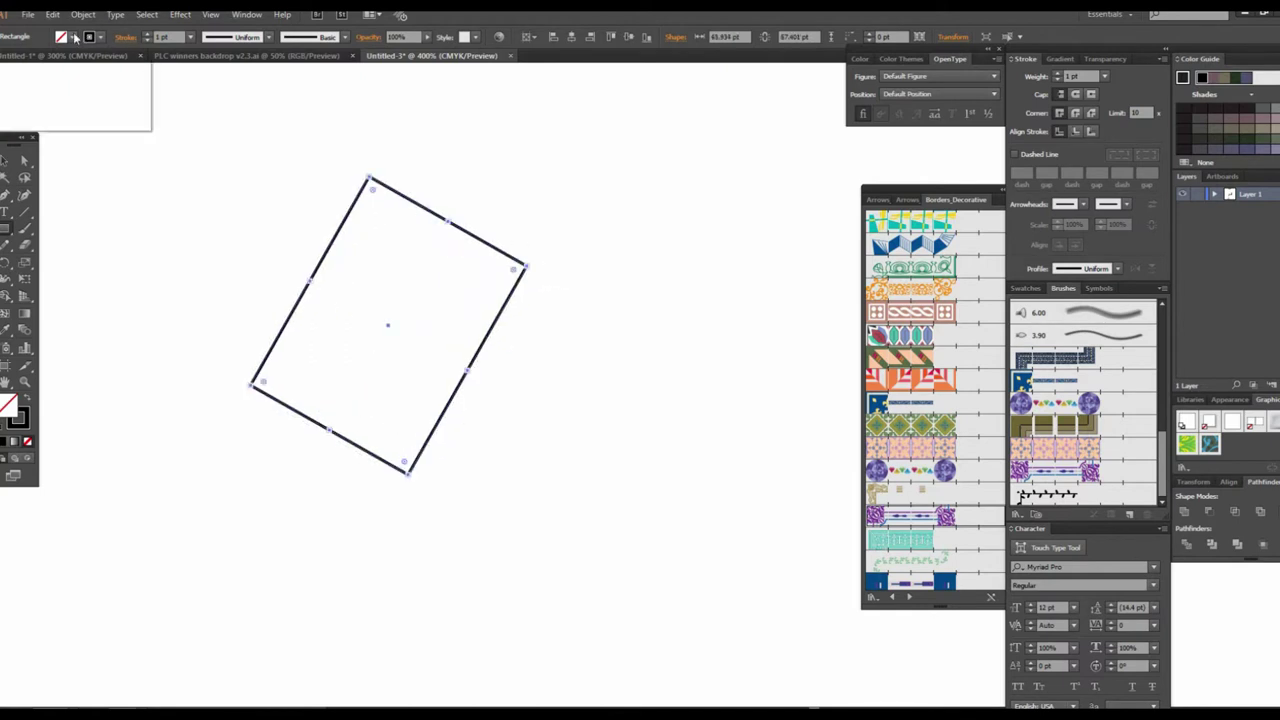
{"action": "left_click", "coordinate": [45, 62]}
{"action": "left_click", "coordinate": [101, 38]}
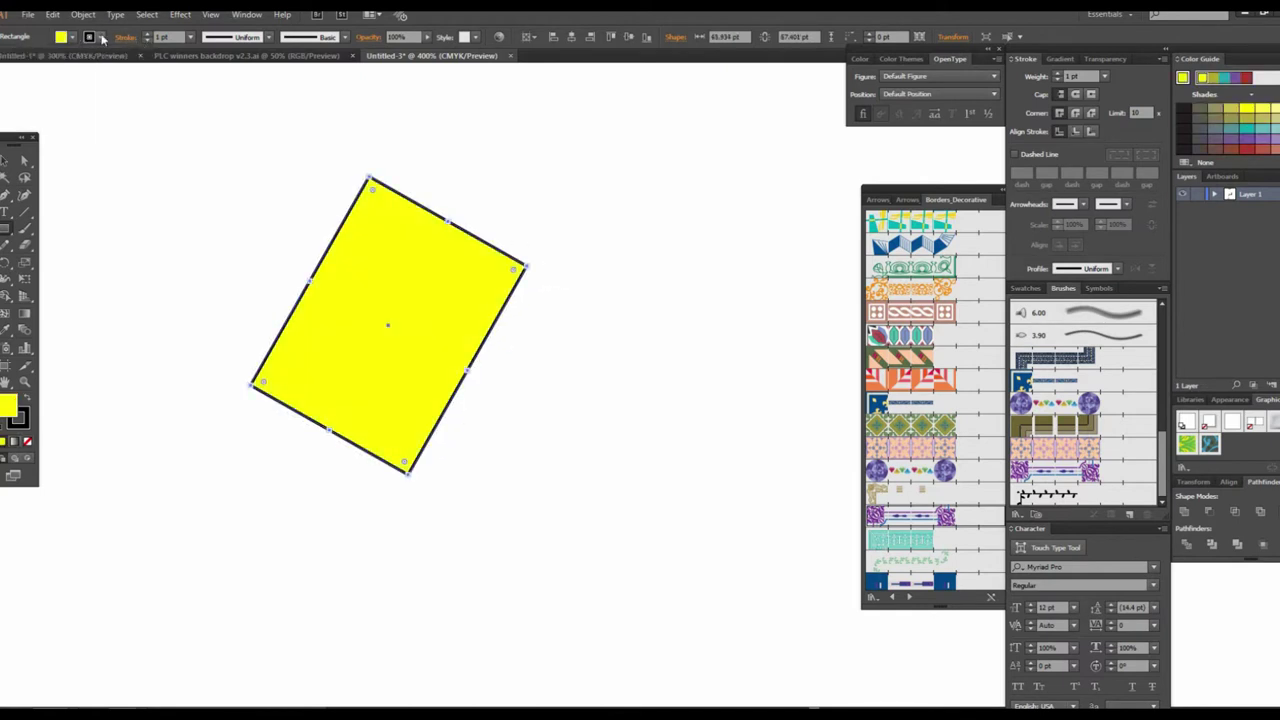
{"action": "left_click", "coordinate": [8, 61]}
{"action": "key", "text": "Escape"}
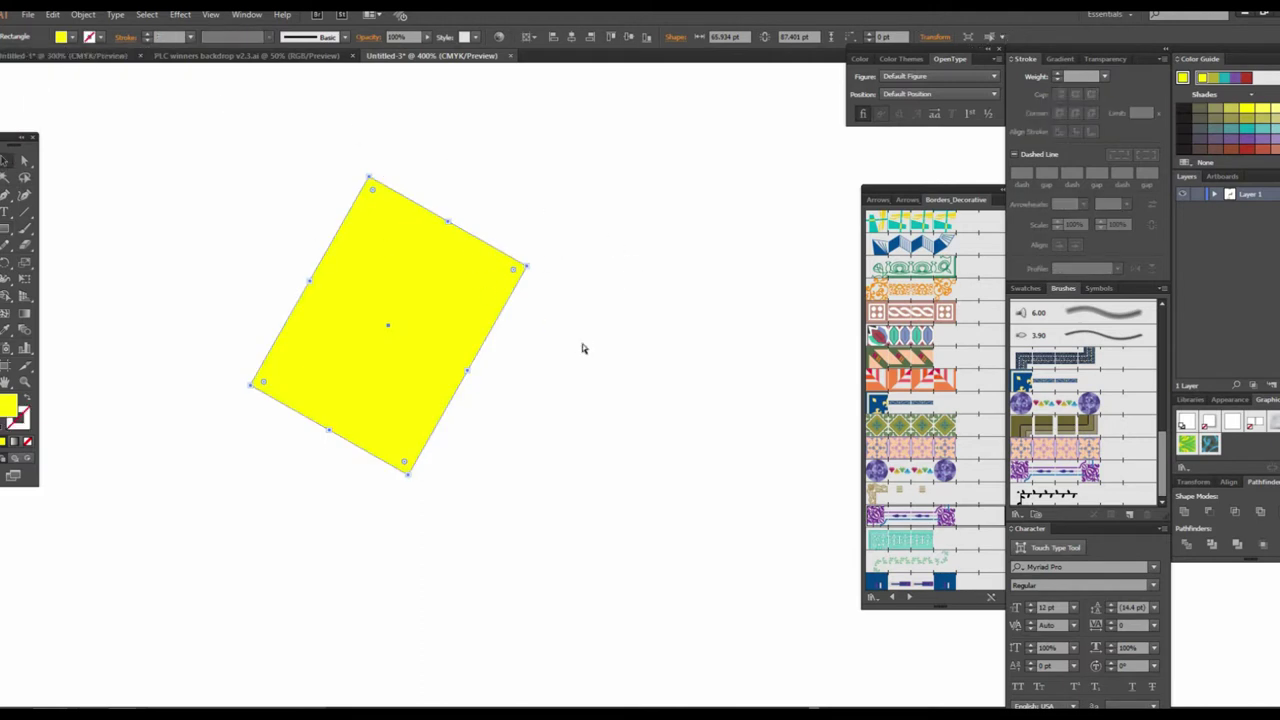
{"action": "key", "text": "ctrl+plus"}
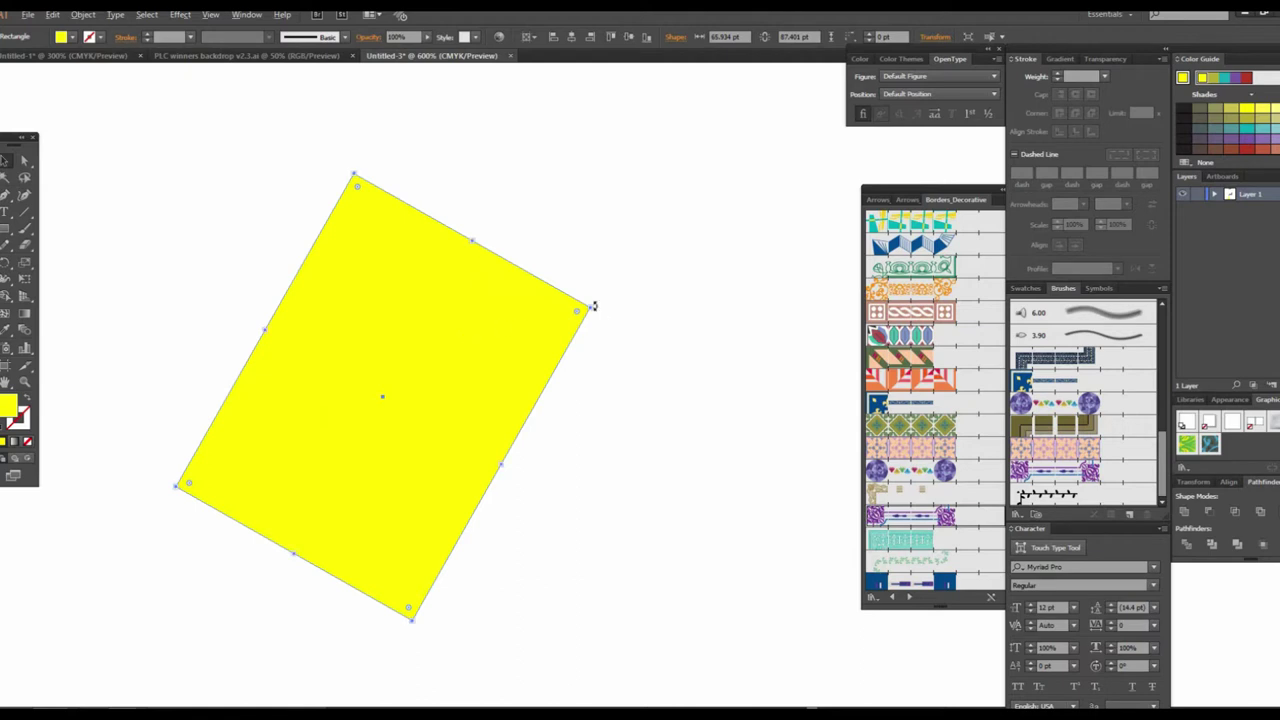
{"action": "left_click_drag", "start_coordinate": [591, 307], "coordinate": [566, 310]}
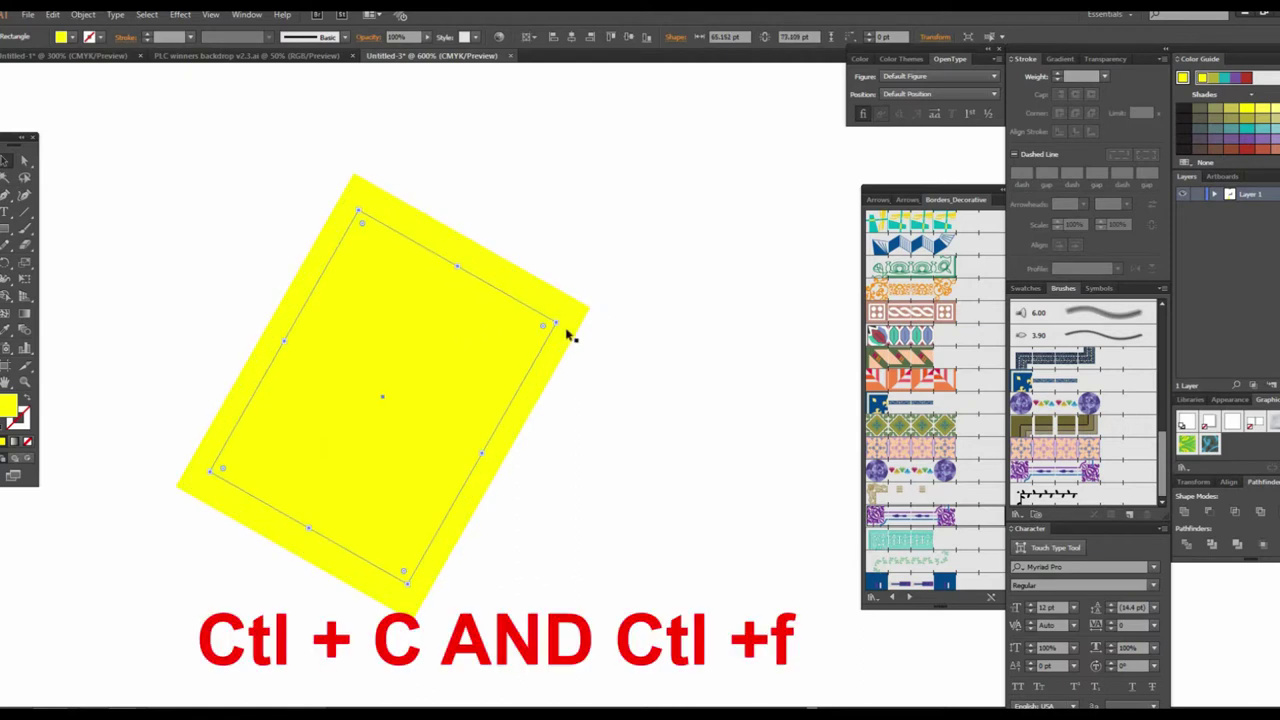
Step: Subtract the inner rectangle with Pathfinder Minus Front to leave a hollow yellow frame
{"action": "left_click_drag", "start_coordinate": [184, 160], "coordinate": [648, 598]}
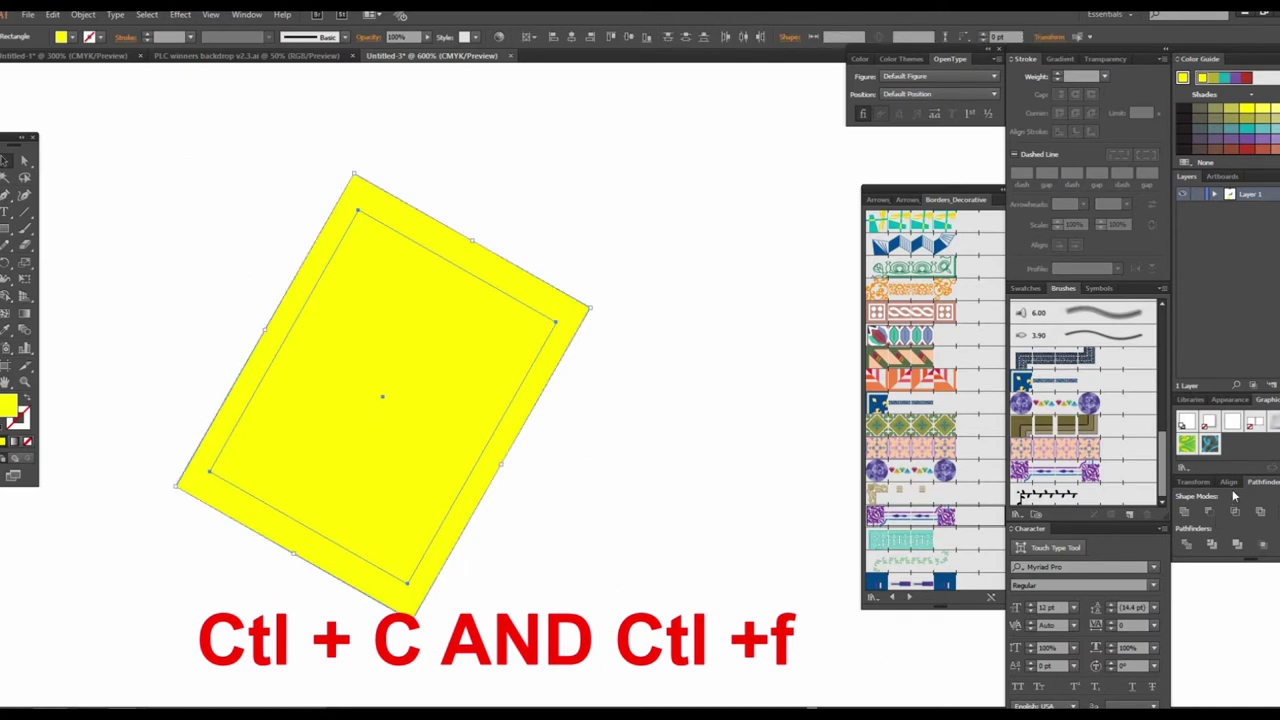
{"action": "left_click_drag", "start_coordinate": [1262, 482], "coordinate": [774, 427]}
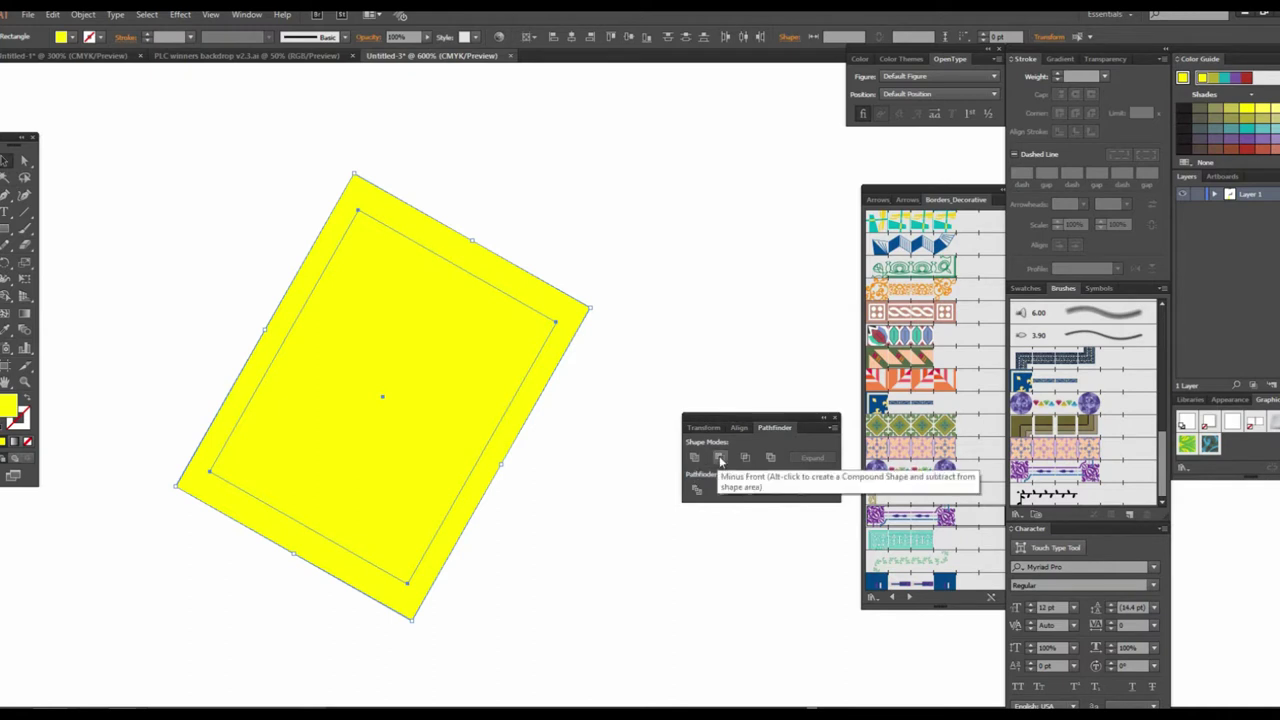
{"action": "left_click", "coordinate": [720, 460]}
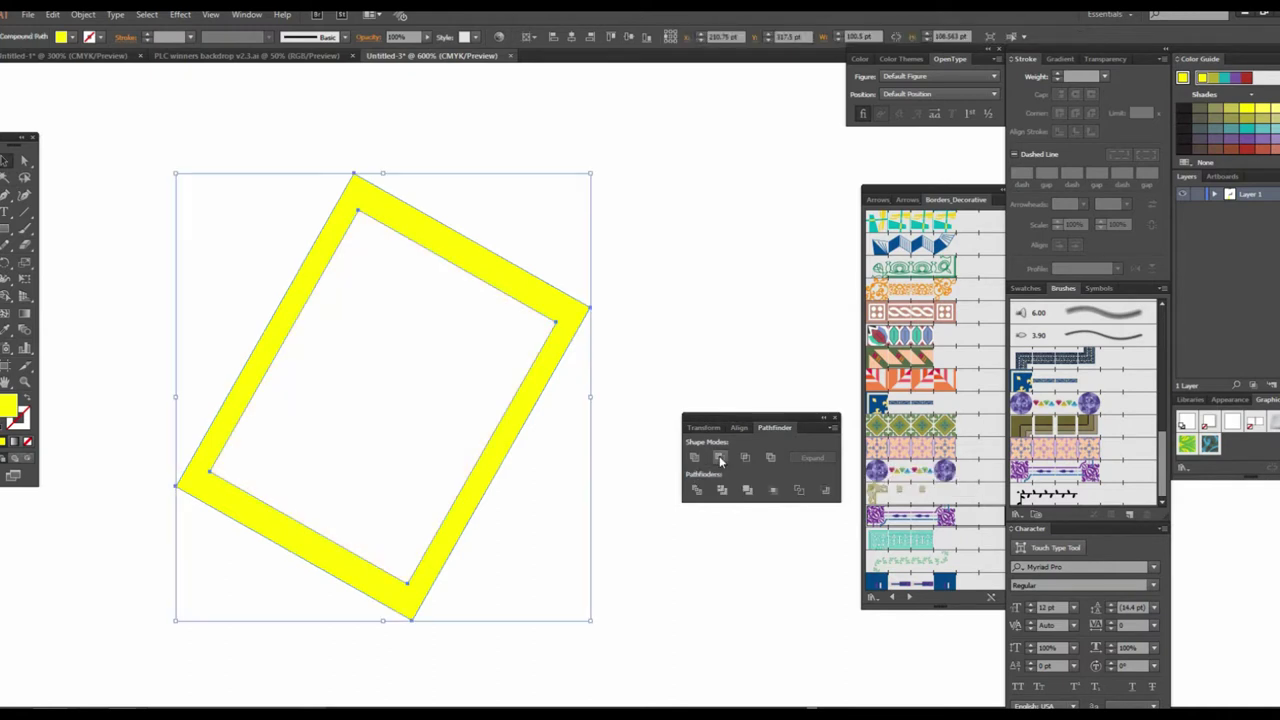
{"action": "left_click", "coordinate": [622, 597]}
{"action": "left_click", "coordinate": [550, 344]}
Step: Paste a copy of the frame in front and scale it down to nest inside
{"action": "key", "text": "a"}
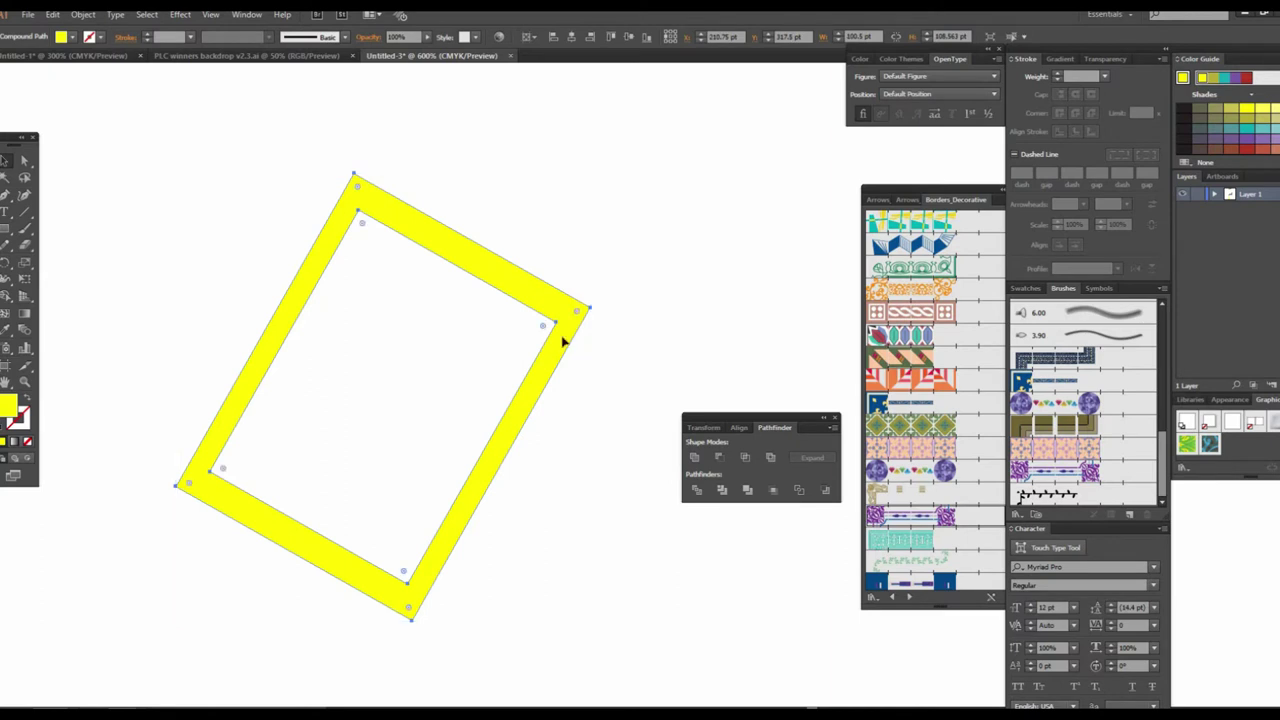
{"action": "key", "text": "v"}
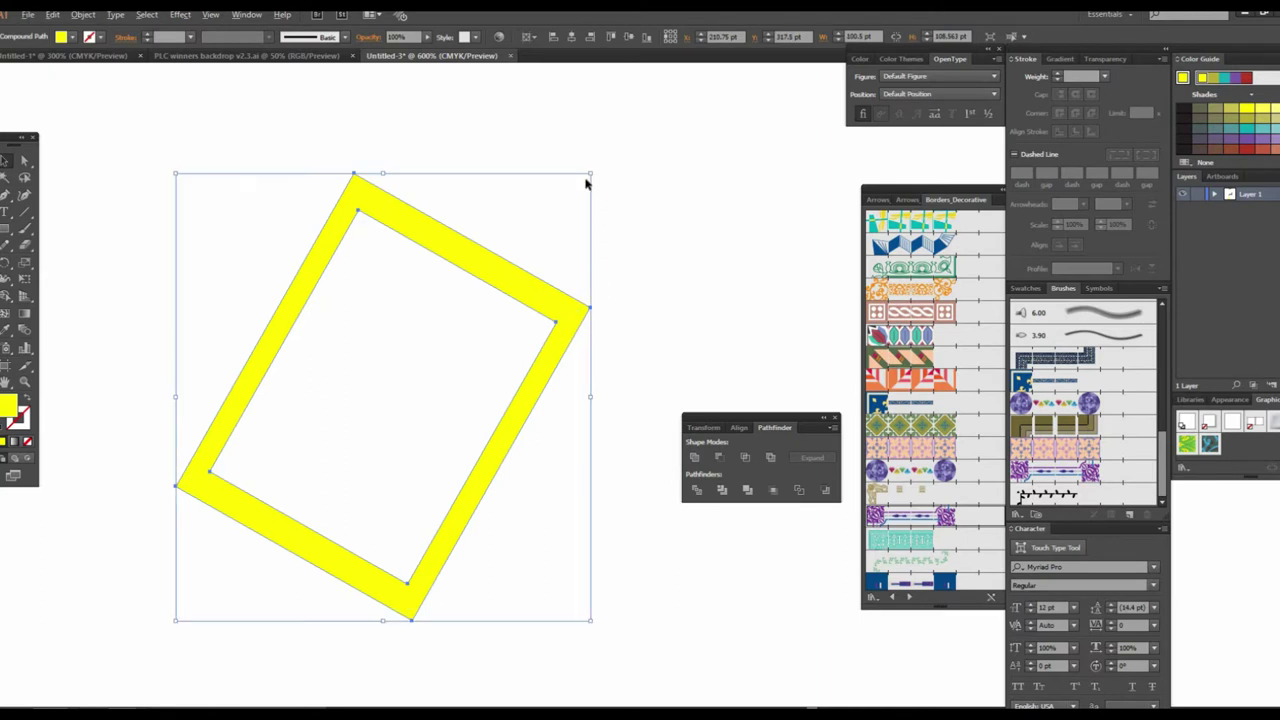
{"action": "key", "text": "ctrl+c"}
{"action": "key", "text": "ctrl+f"}
{"action": "left_click_drag", "start_coordinate": [593, 173], "coordinate": [526, 225]}
{"action": "left_click", "coordinate": [657, 266]}
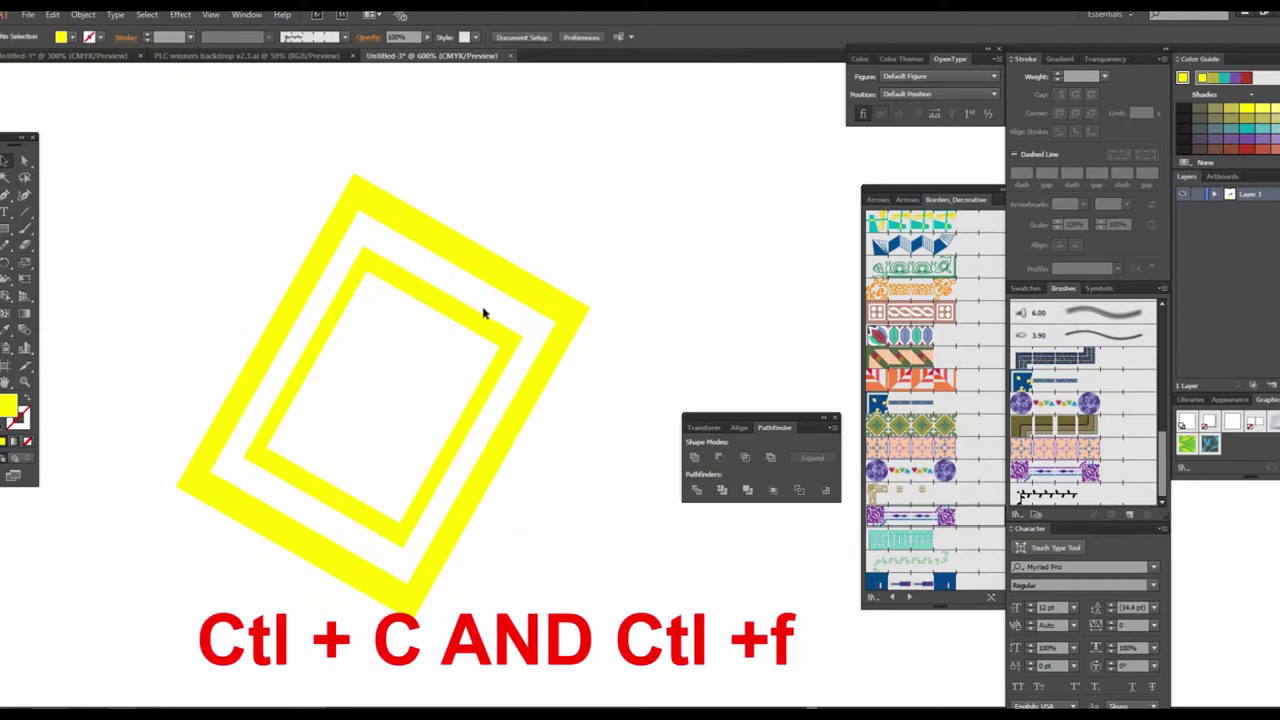
Step: Paste a copy of the inner yellow frame in front and shrink it inside
{"action": "left_click", "coordinate": [478, 313]}
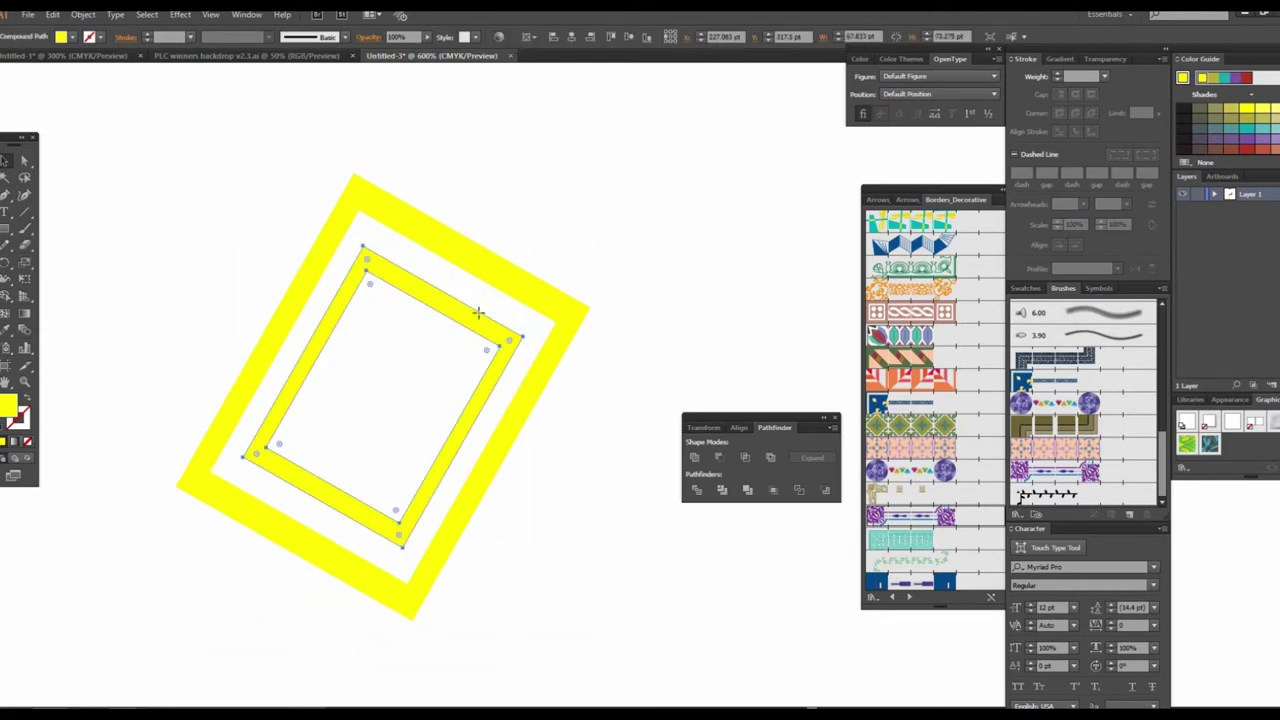
{"action": "key", "text": "v"}
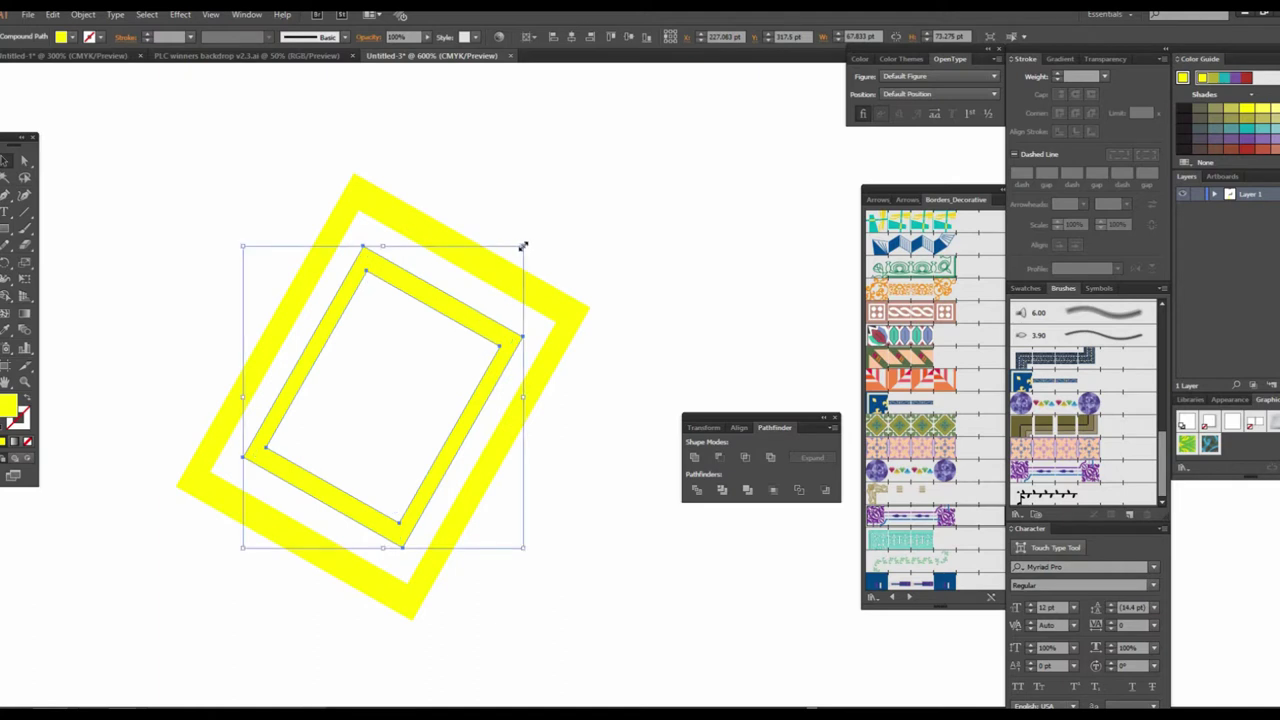
{"action": "key", "text": "ctrl+c"}
{"action": "key", "text": "ctrl+f"}
{"action": "left_click_drag", "start_coordinate": [525, 245], "coordinate": [466, 289]}
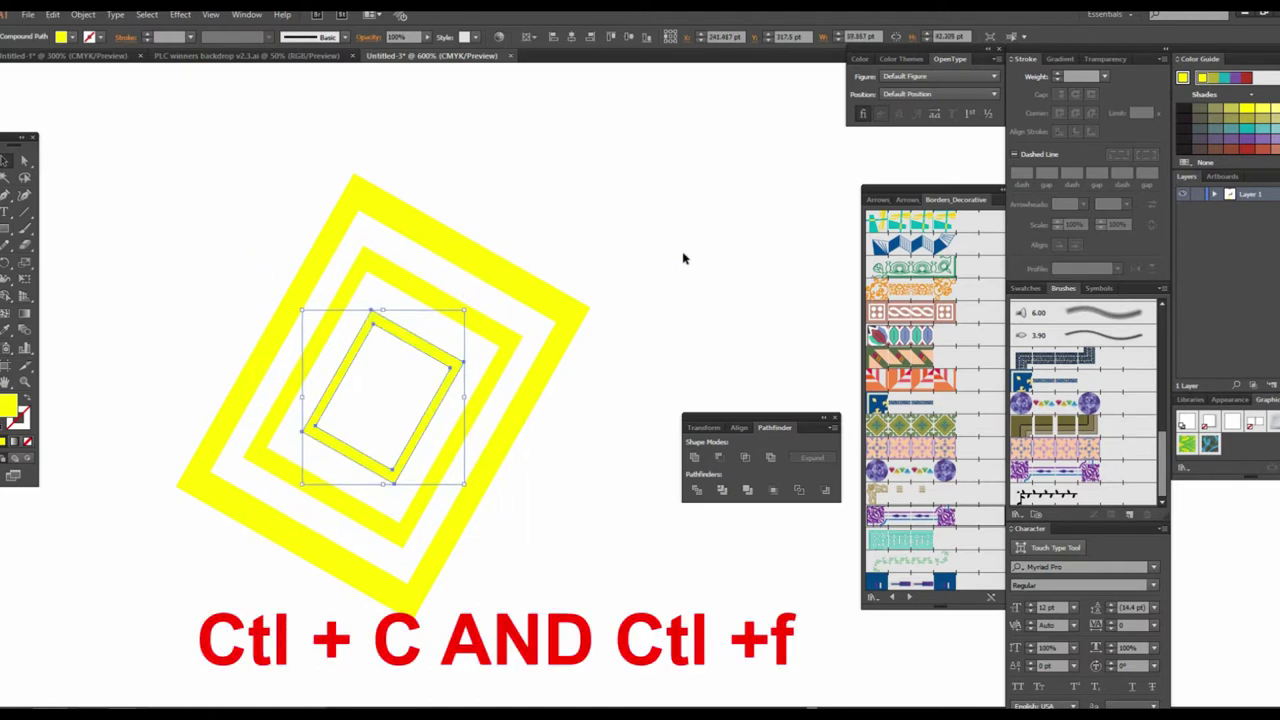
Step: Add an even smaller yellow frame copy inside the smallest frame
{"action": "left_click", "coordinate": [414, 329]}
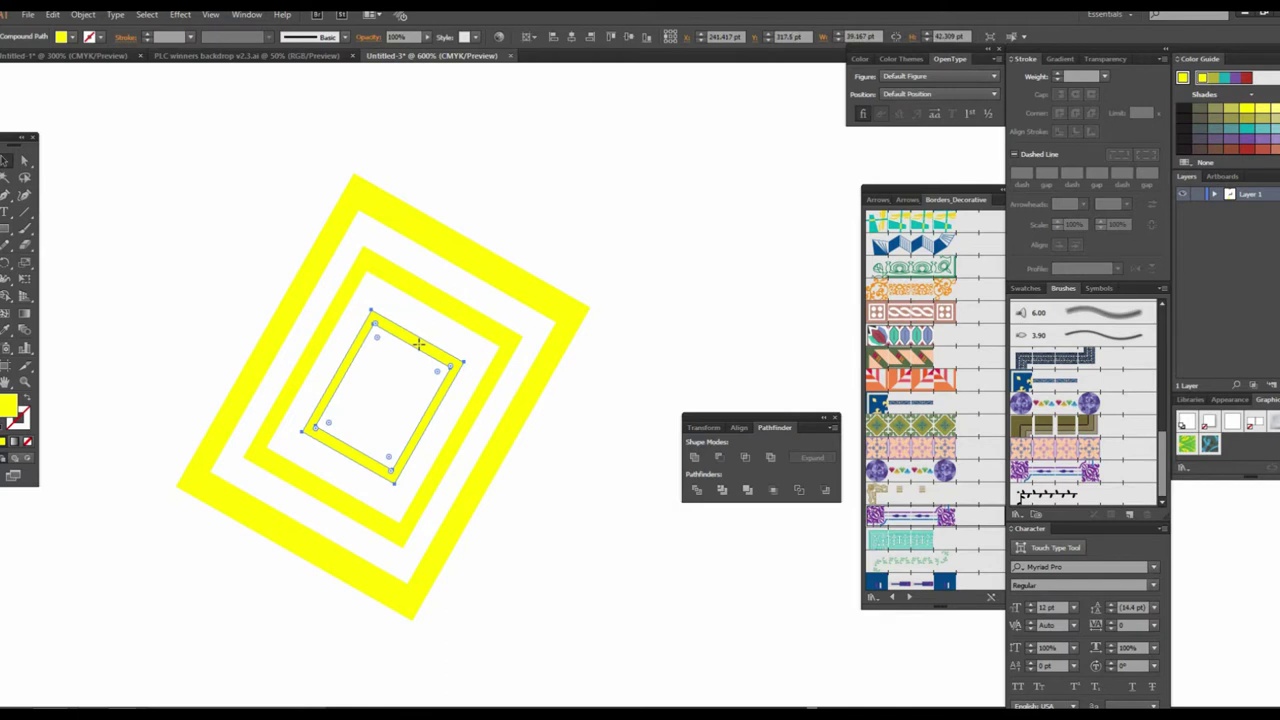
{"action": "key", "text": "v"}
{"action": "key", "text": "ctrl+c"}
{"action": "key", "text": "ctrl+f"}
{"action": "left_click_drag", "start_coordinate": [466, 312], "coordinate": [423, 344]}
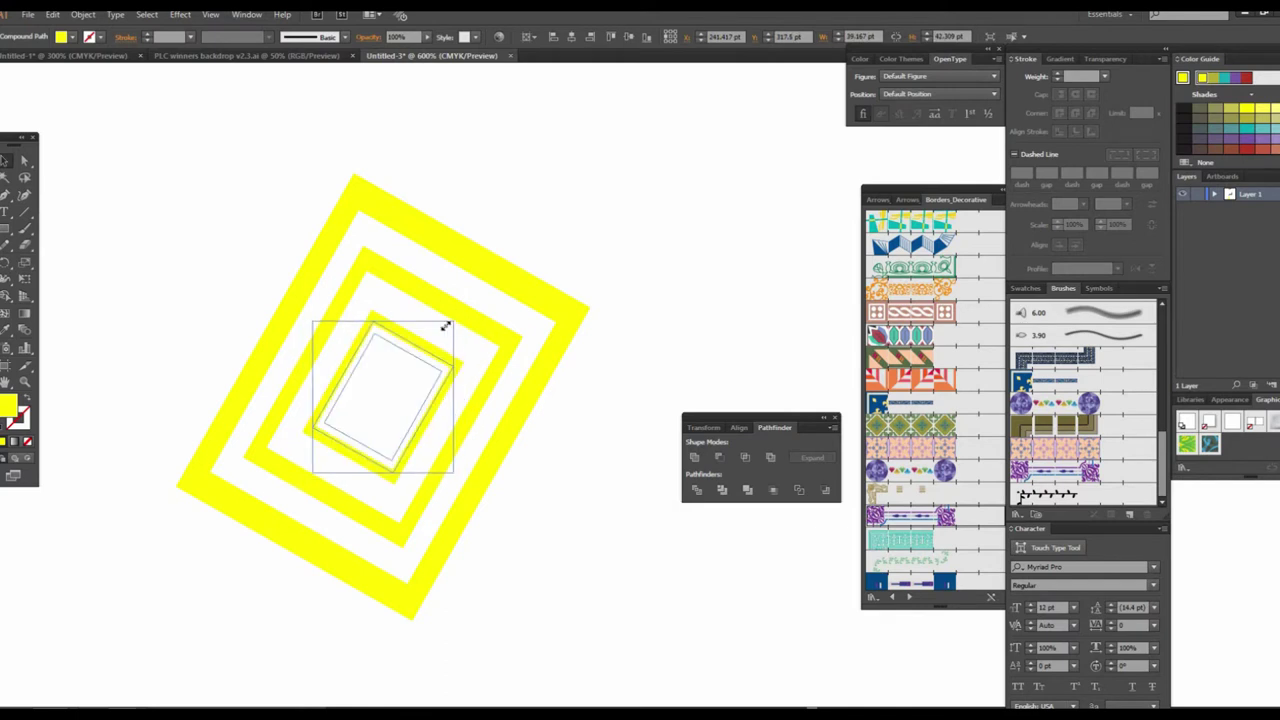
{"action": "left_click", "coordinate": [593, 360]}
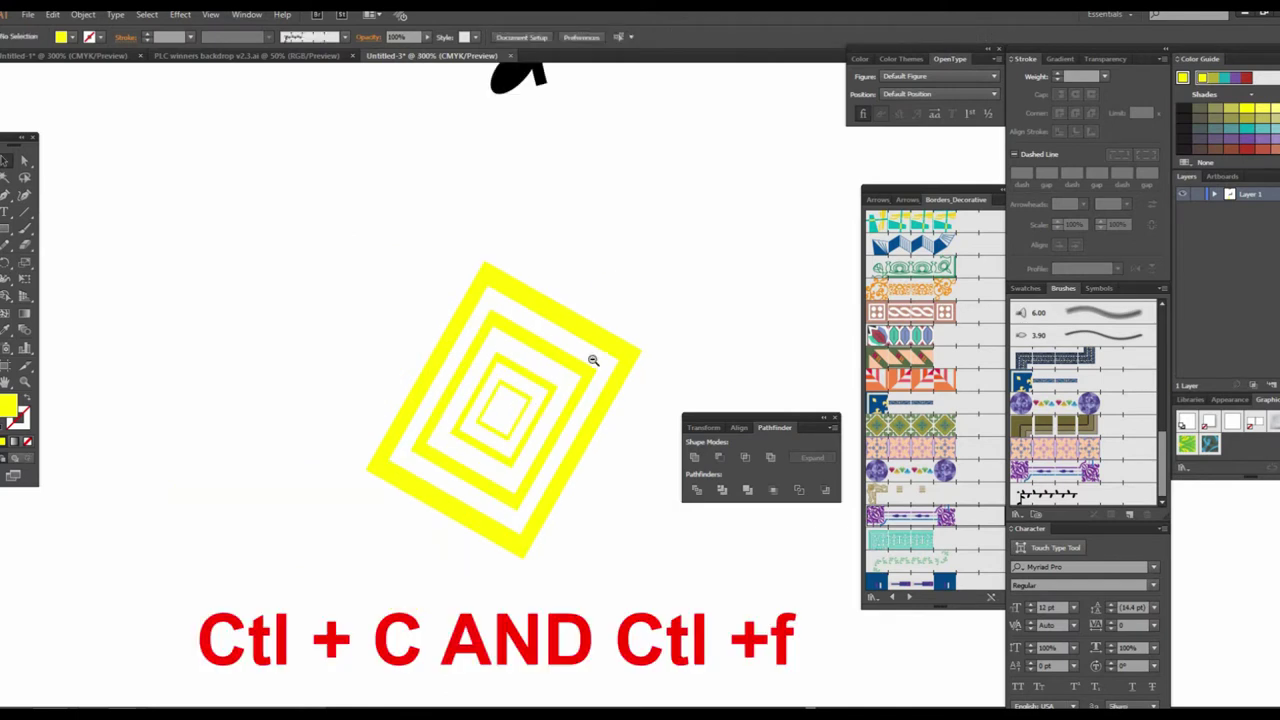
Step: Zoom out, reposition the nested yellow frames, and zoom back in on them
{"action": "left_click", "coordinate": [466, 320], "text": "alt"}
{"action": "left_click", "coordinate": [423, 340]}
{"action": "left_click_drag", "start_coordinate": [254, 257], "coordinate": [164, 230]}
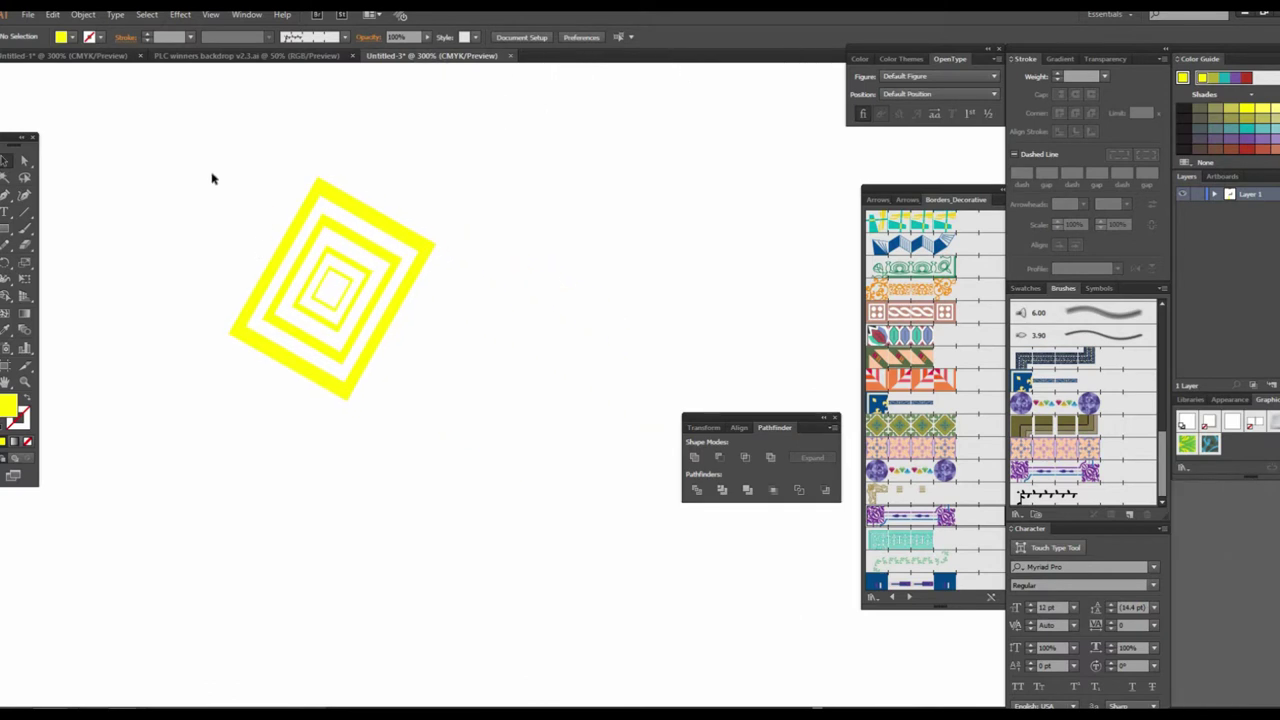
{"action": "left_click_drag", "start_coordinate": [214, 177], "coordinate": [480, 440]}
{"action": "scroll", "coordinate": [480, 420], "scroll_direction": "up", "scroll_amount": 3}
{"action": "left_click_drag", "start_coordinate": [400, 355], "coordinate": [430, 425]}
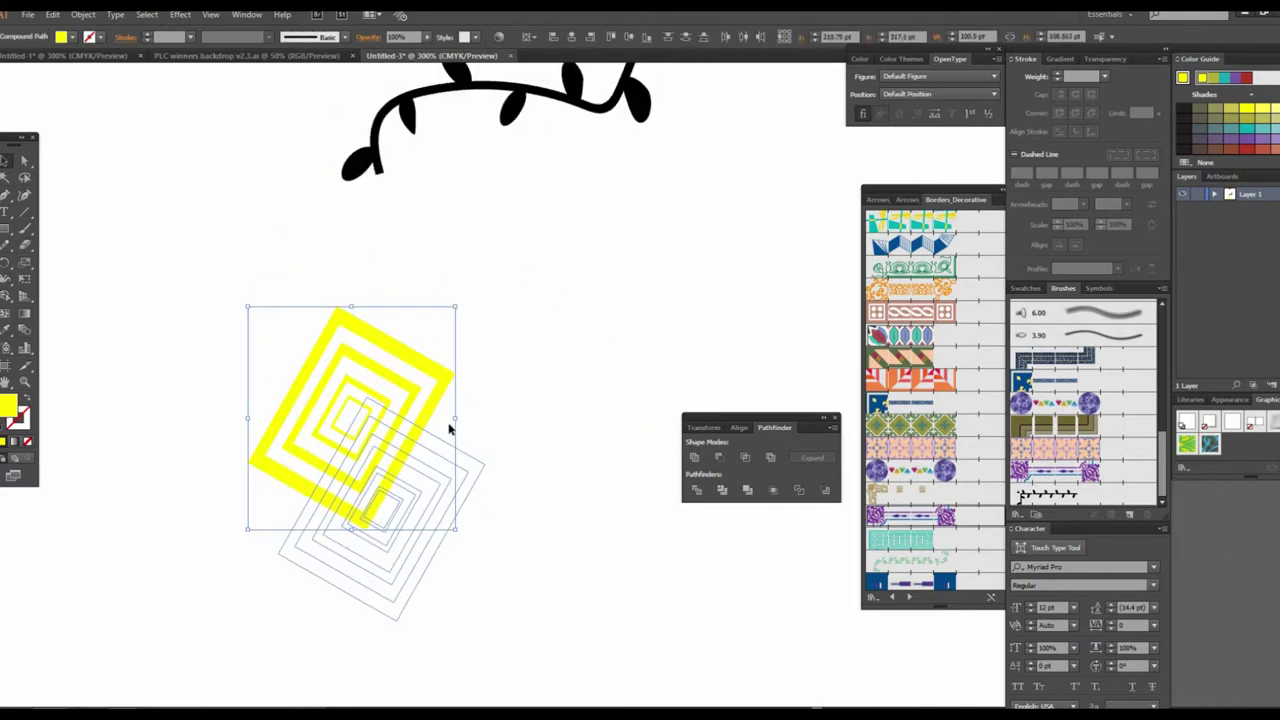
{"action": "left_click", "coordinate": [503, 394]}
{"action": "scroll", "coordinate": [494, 374], "scroll_direction": "down", "scroll_amount": 2}
{"action": "key", "text": "ctrl+plus"}
{"action": "left_click_drag", "start_coordinate": [456, 304], "coordinate": [414, 246]}
Step: Select all four nested yellow frames and scale them down from a corner
{"action": "left_click_drag", "start_coordinate": [268, 222], "coordinate": [540, 566]}
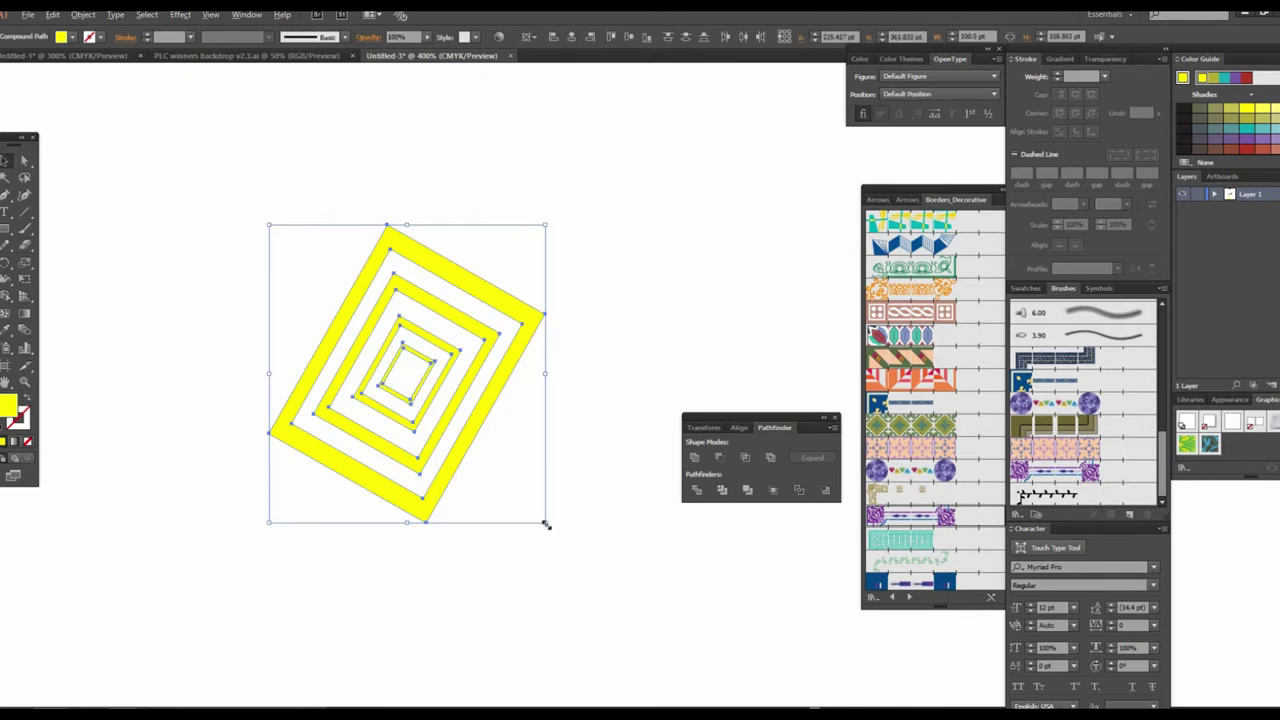
{"action": "left_click_drag", "start_coordinate": [546, 524], "coordinate": [543, 543]}
{"action": "left_click", "coordinate": [560, 397]}
{"action": "left_click_drag", "start_coordinate": [308, 335], "coordinate": [448, 355]}
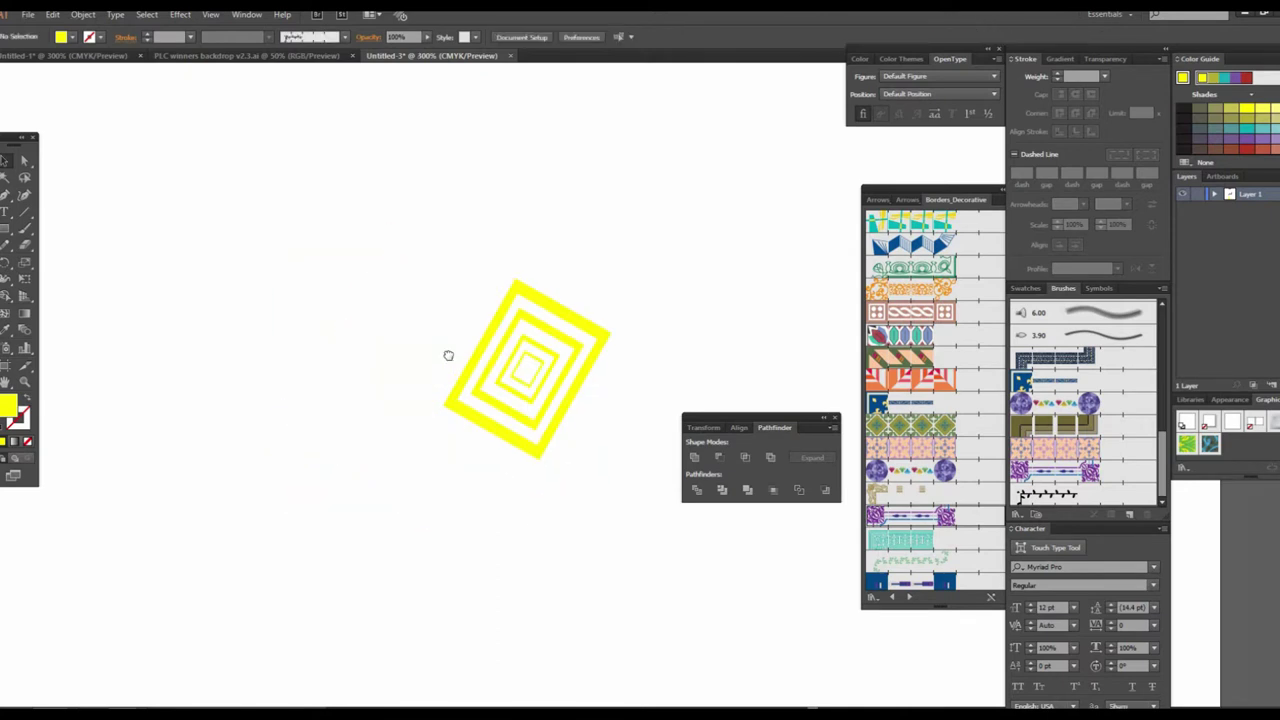
{"action": "left_click_drag", "start_coordinate": [332, 238], "coordinate": [580, 506]}
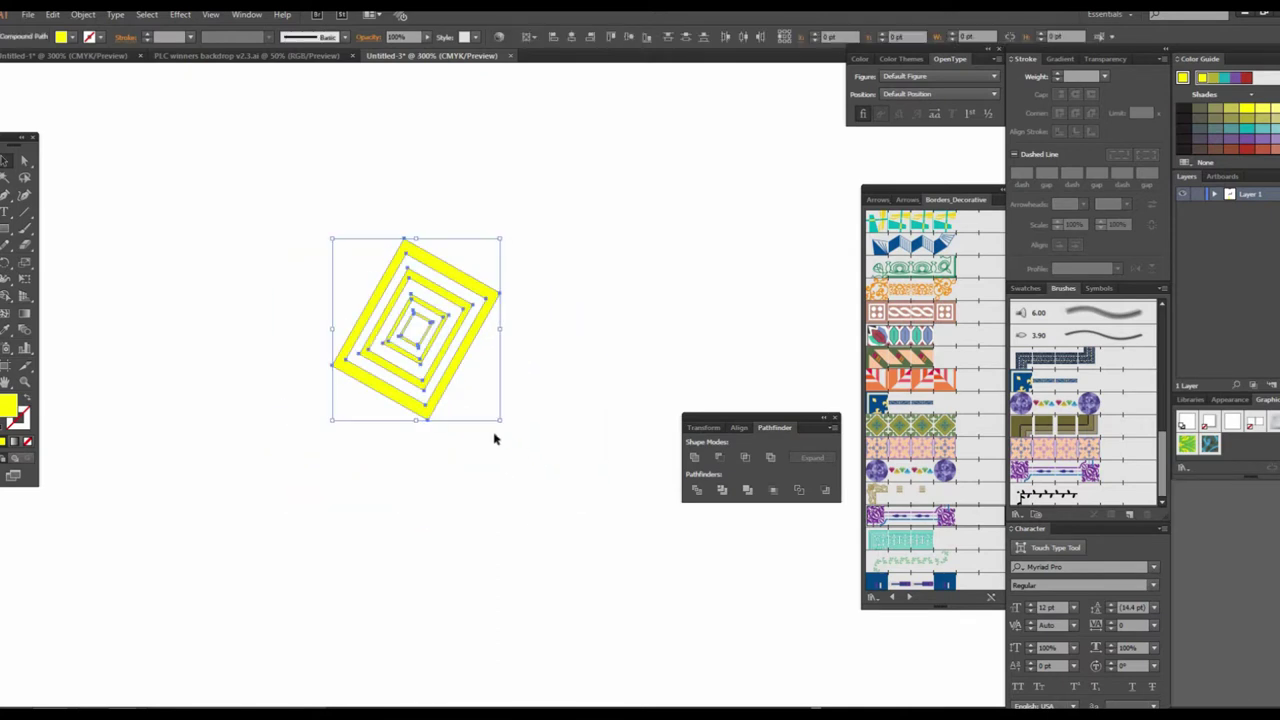
Step: Fill the nested frames with dark blue and reselect them at 300% zoom
{"action": "left_click", "coordinate": [70, 39]}
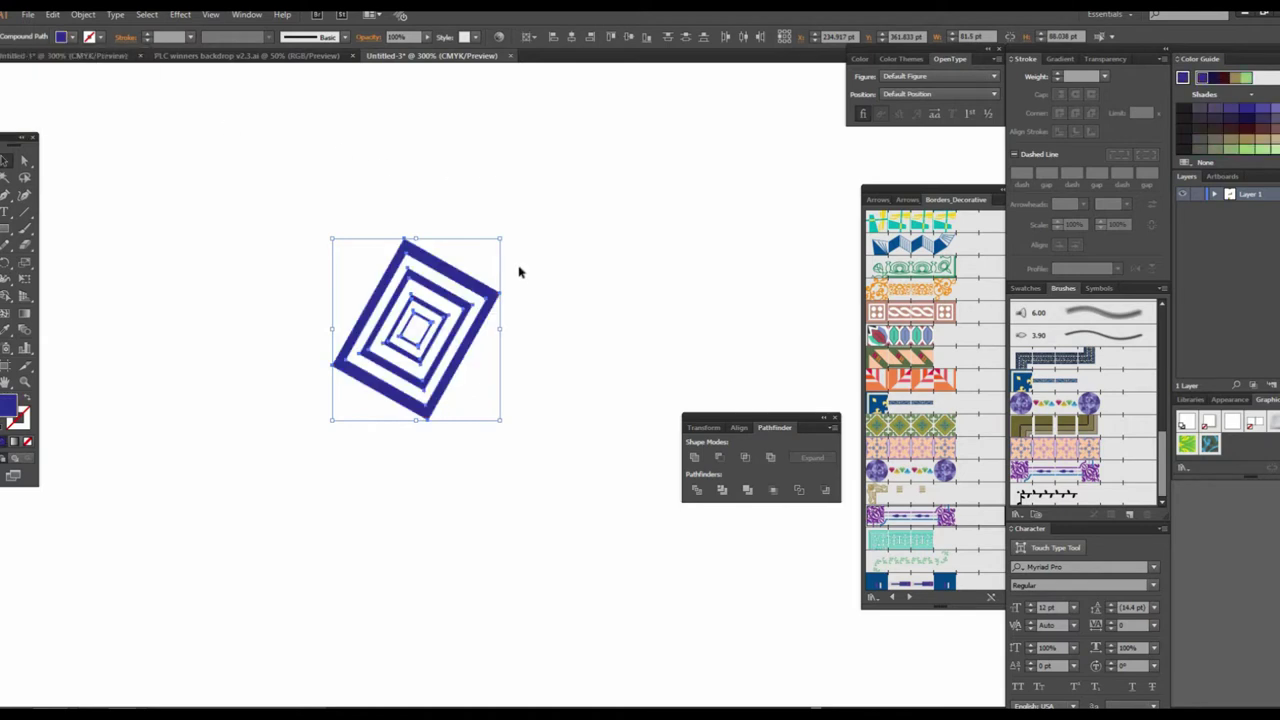
{"action": "left_click", "coordinate": [520, 273]}
{"action": "key", "text": "ctrl+plus"}
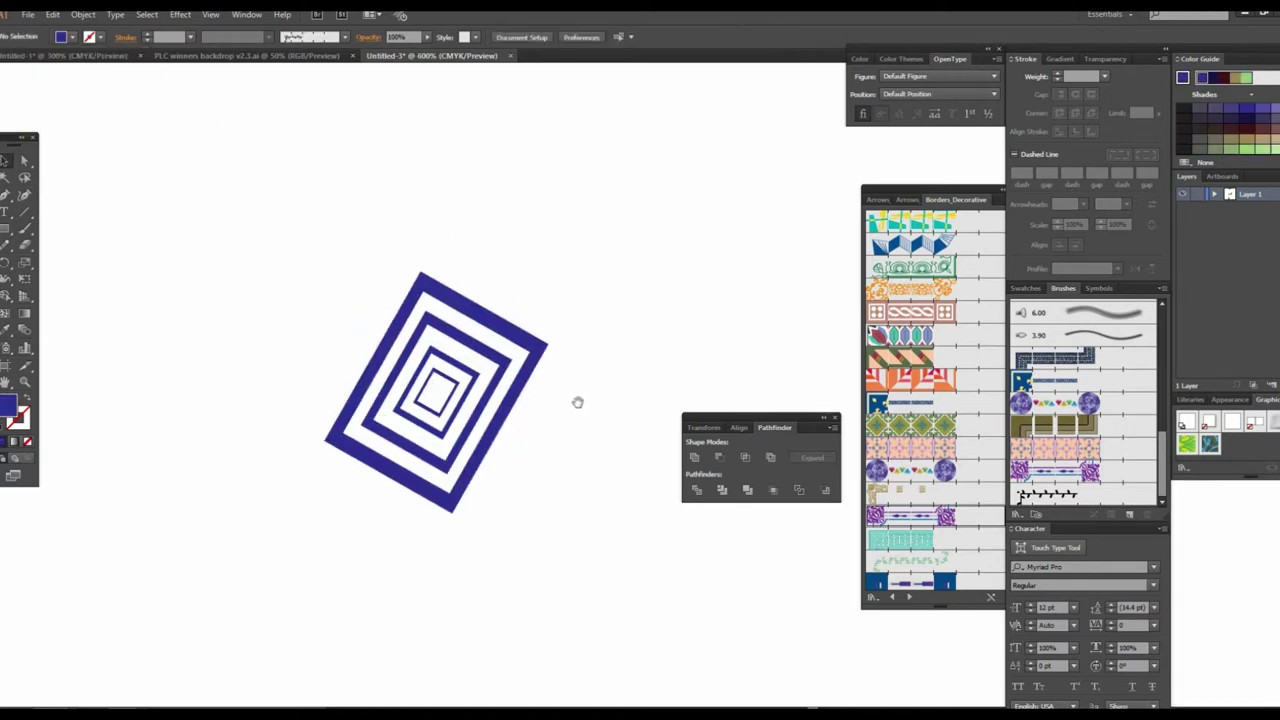
{"action": "key", "text": "ctrl+plus"}
{"action": "key", "text": "ctrl+minus"}
{"action": "key", "text": "ctrl+minus"}
{"action": "key", "text": "ctrl+minus"}
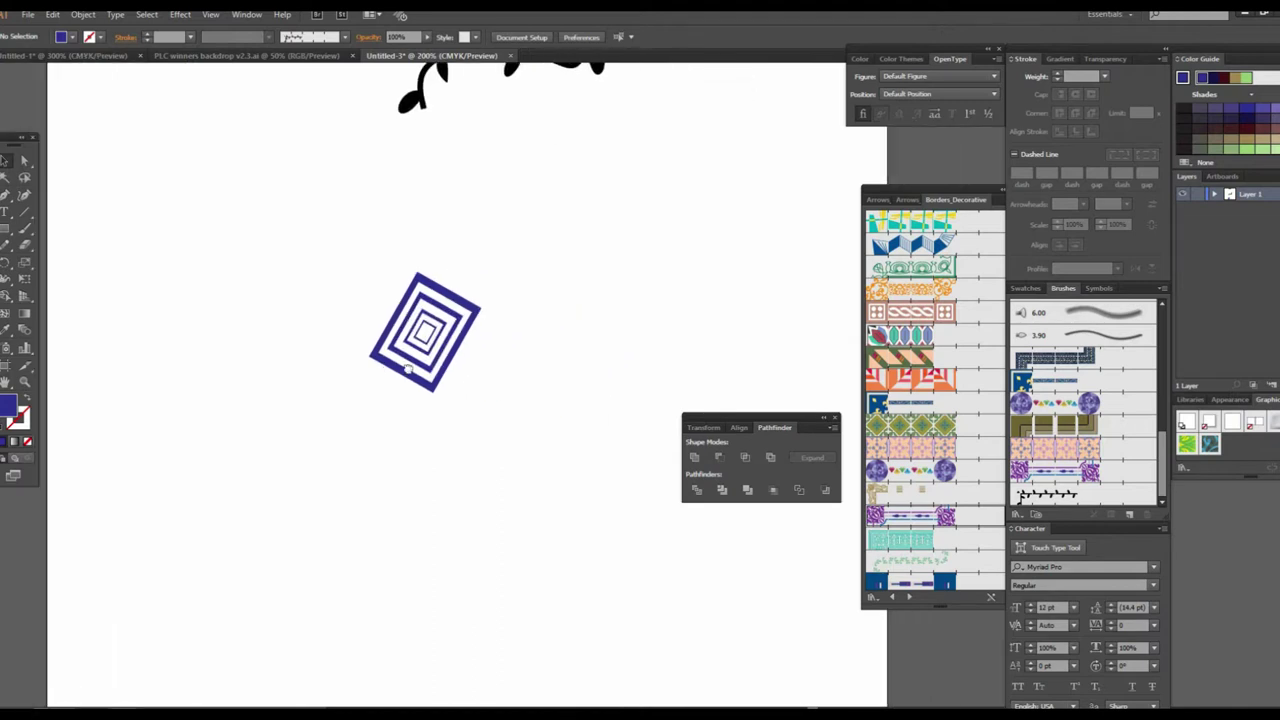
{"action": "scroll", "coordinate": [1133, 399], "scroll_direction": "up", "scroll_amount": 5}
{"action": "scroll", "coordinate": [1133, 399], "scroll_direction": "up", "scroll_amount": 5}
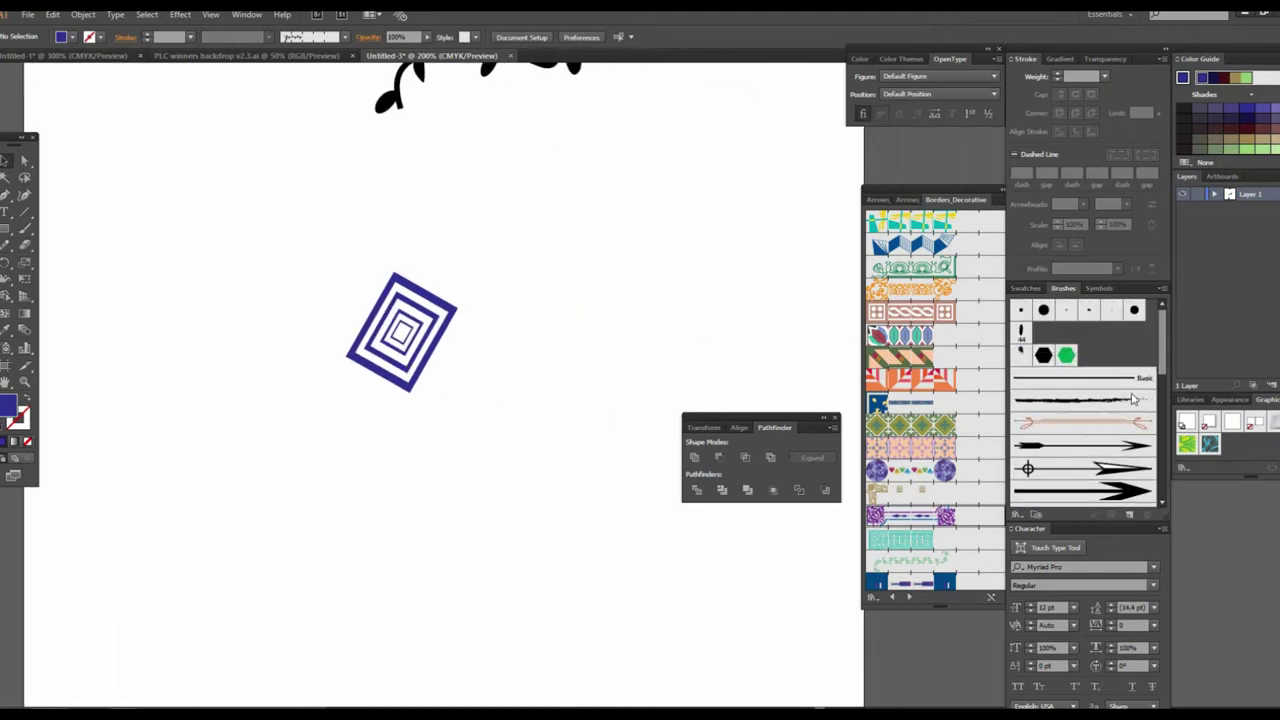
{"action": "left_click_drag", "start_coordinate": [300, 238], "coordinate": [536, 500]}
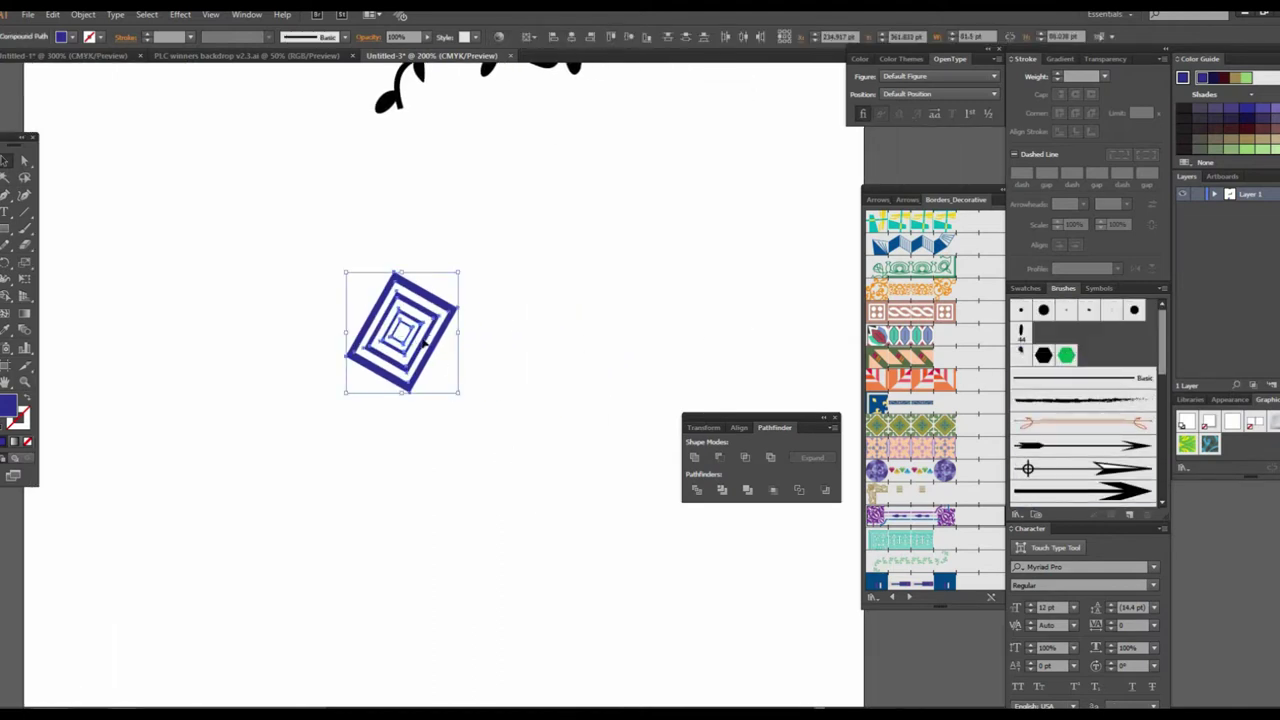
Step: Save the blue nested frames as a new pattern brush, undoing the test stroke
{"action": "left_click_drag", "start_coordinate": [485, 337], "coordinate": [1104, 356]}
{"action": "left_click", "coordinate": [596, 436]}
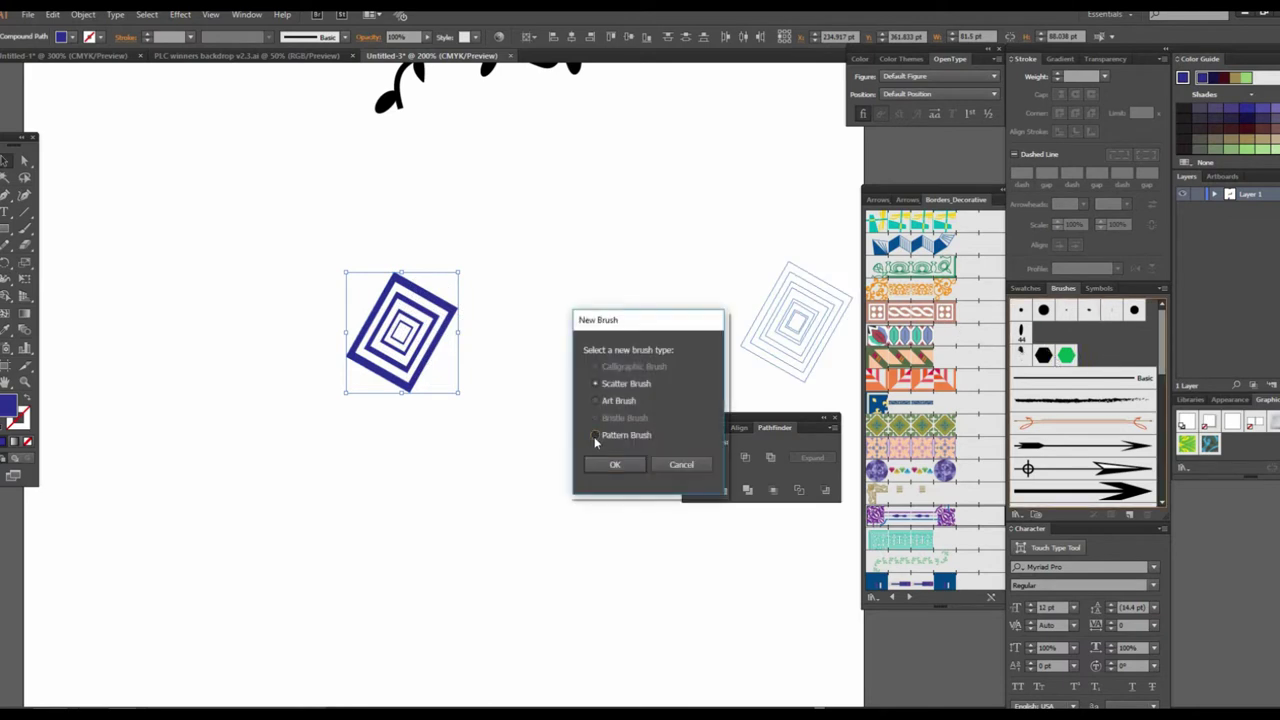
{"action": "left_click", "coordinate": [614, 466]}
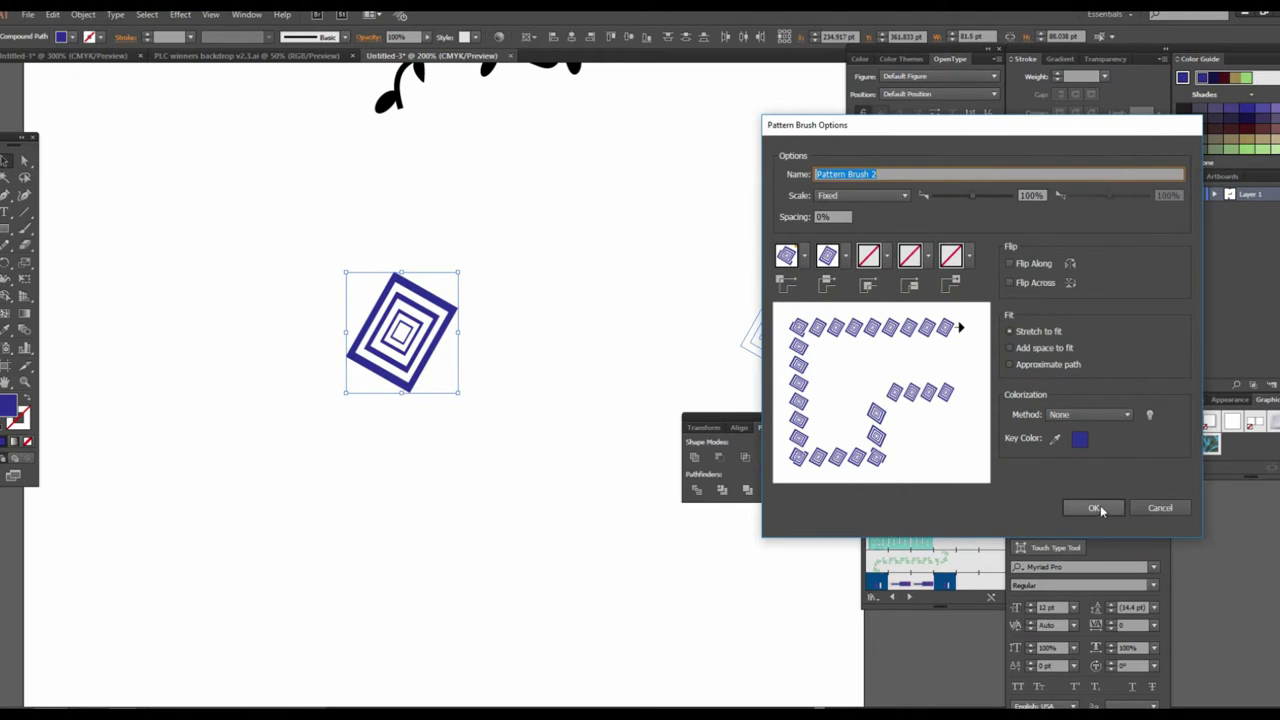
{"action": "left_click", "coordinate": [1097, 508]}
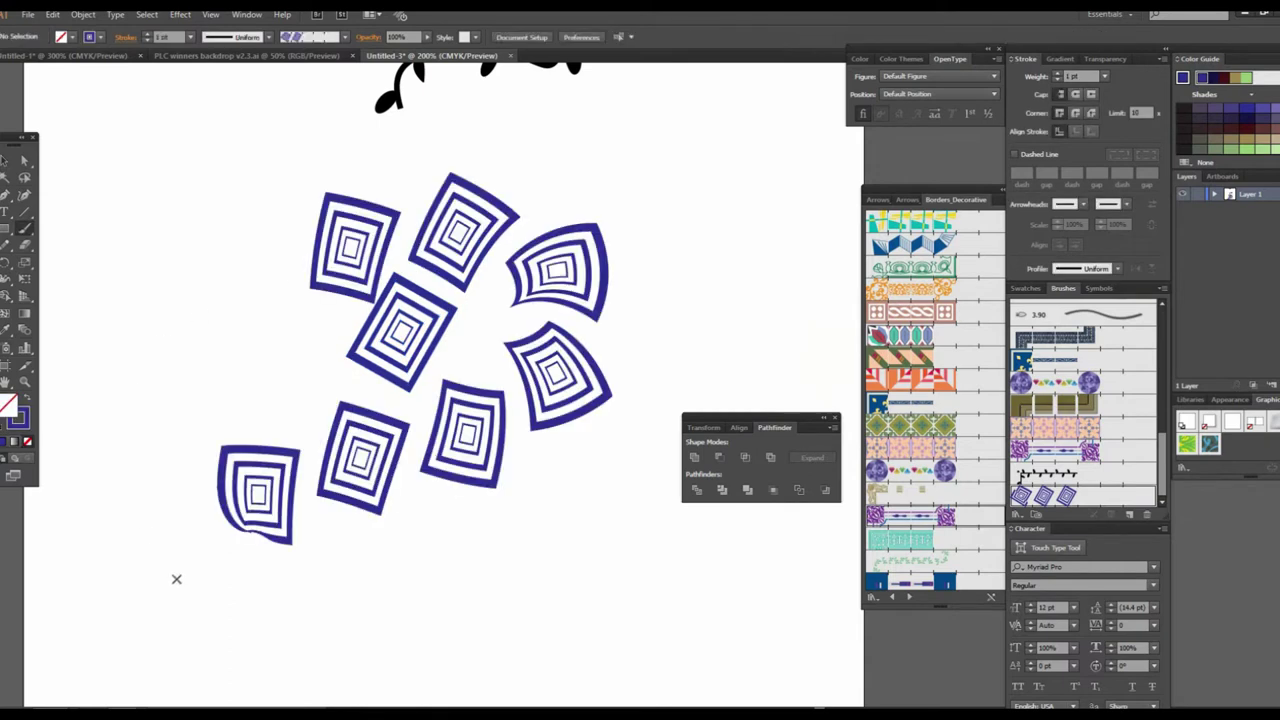
{"action": "key", "text": "ctrl+z"}
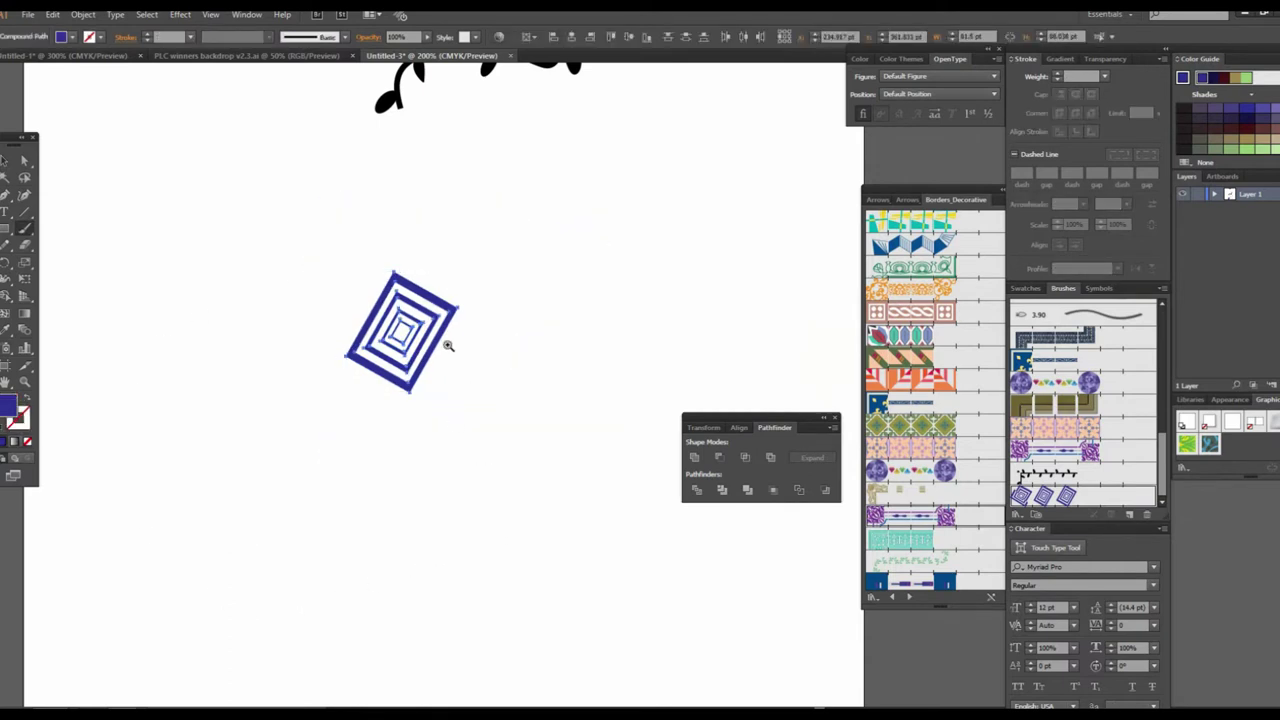
Step: Move the blue frames to the artboard's top-left and zoom into a blank area
{"action": "key", "text": "ctrl+1"}
{"action": "left_click_drag", "start_coordinate": [422, 434], "coordinate": [318, 221]}
{"action": "left_click", "coordinate": [560, 453]}
{"action": "left_click_drag", "start_coordinate": [560, 453], "coordinate": [263, 257]}
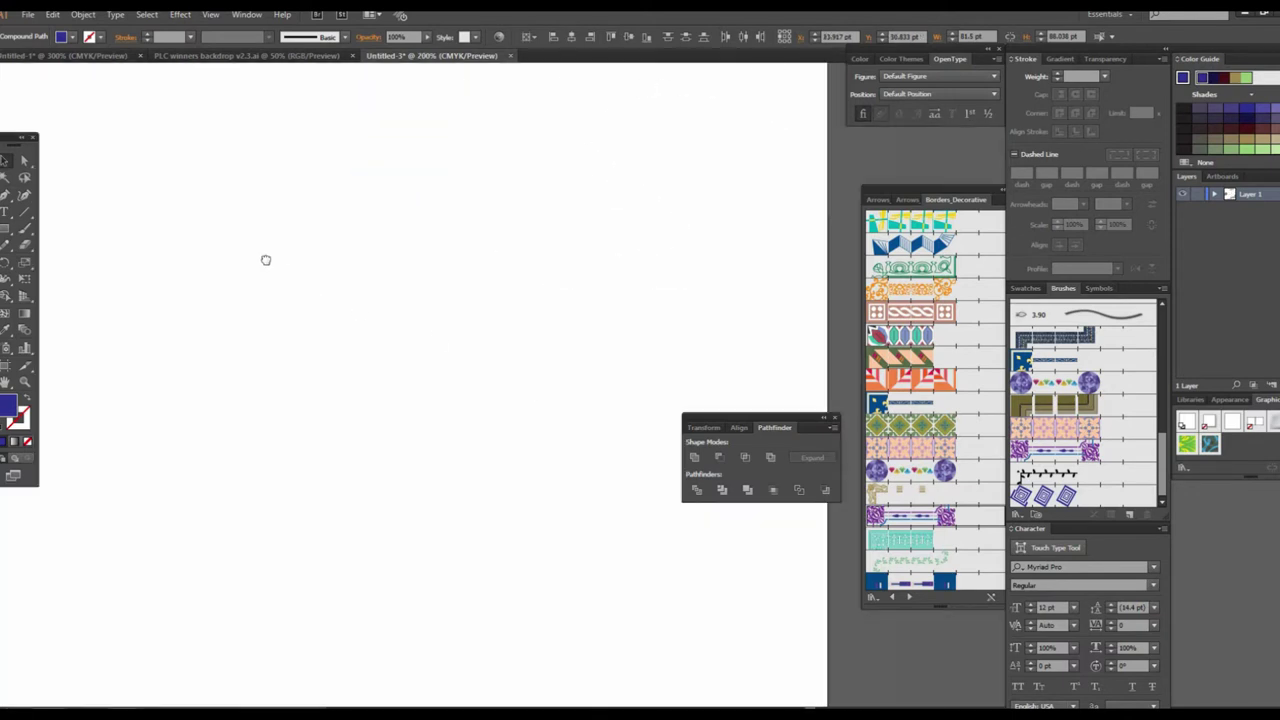
{"action": "left_click", "coordinate": [25, 229]}
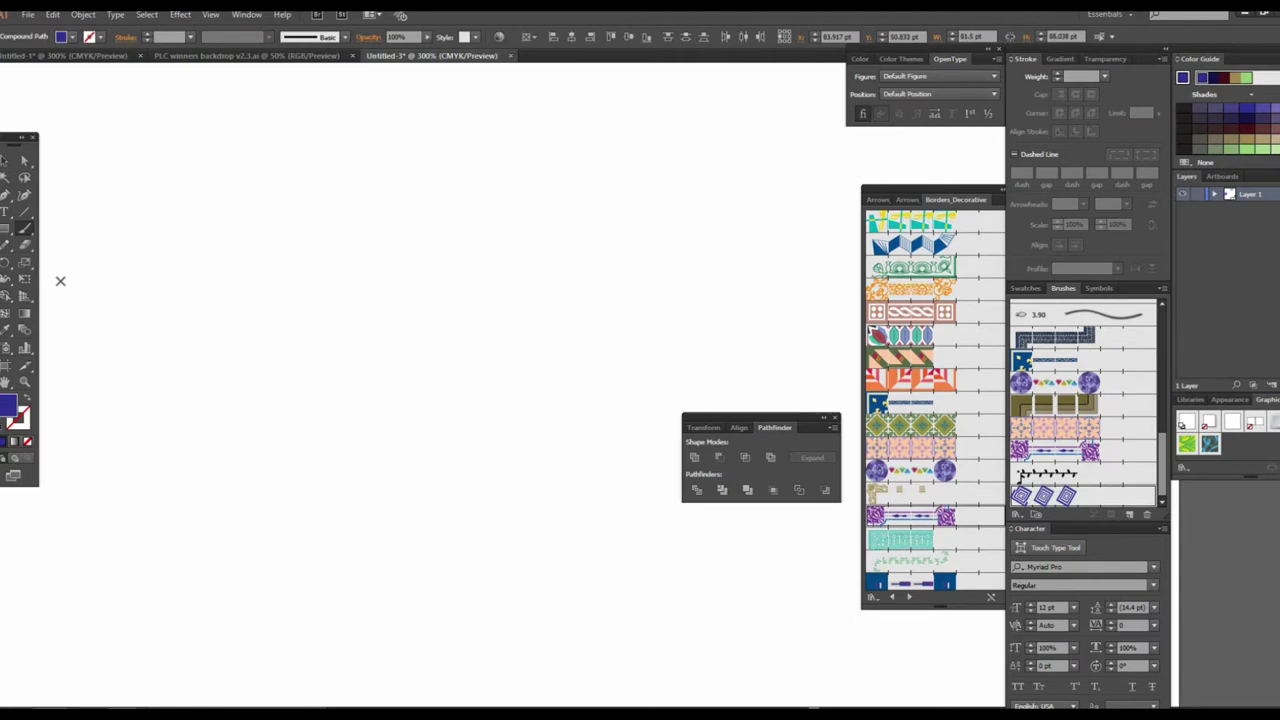
Step: Draw a large square with no fill and a CMYK Blue stroke
{"action": "left_click", "coordinate": [4, 233]}
{"action": "left_click_drag", "start_coordinate": [207, 229], "coordinate": [541, 561]}
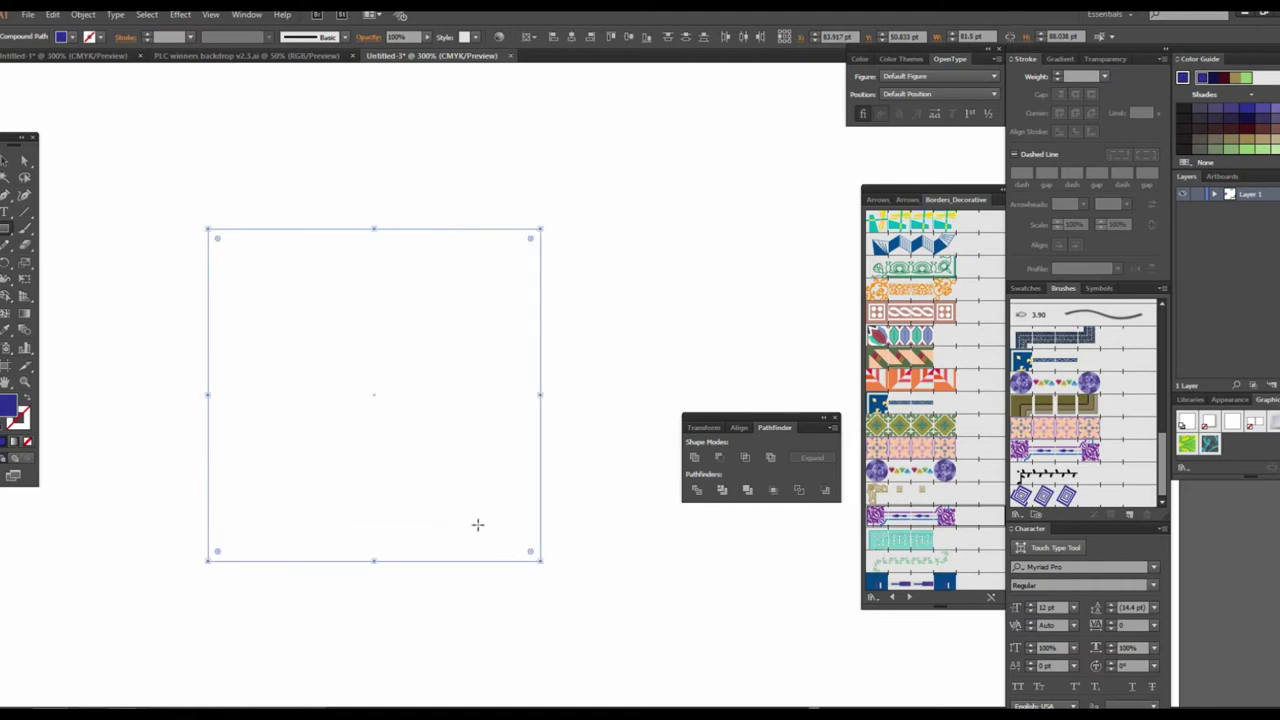
{"action": "left_click", "coordinate": [66, 37]}
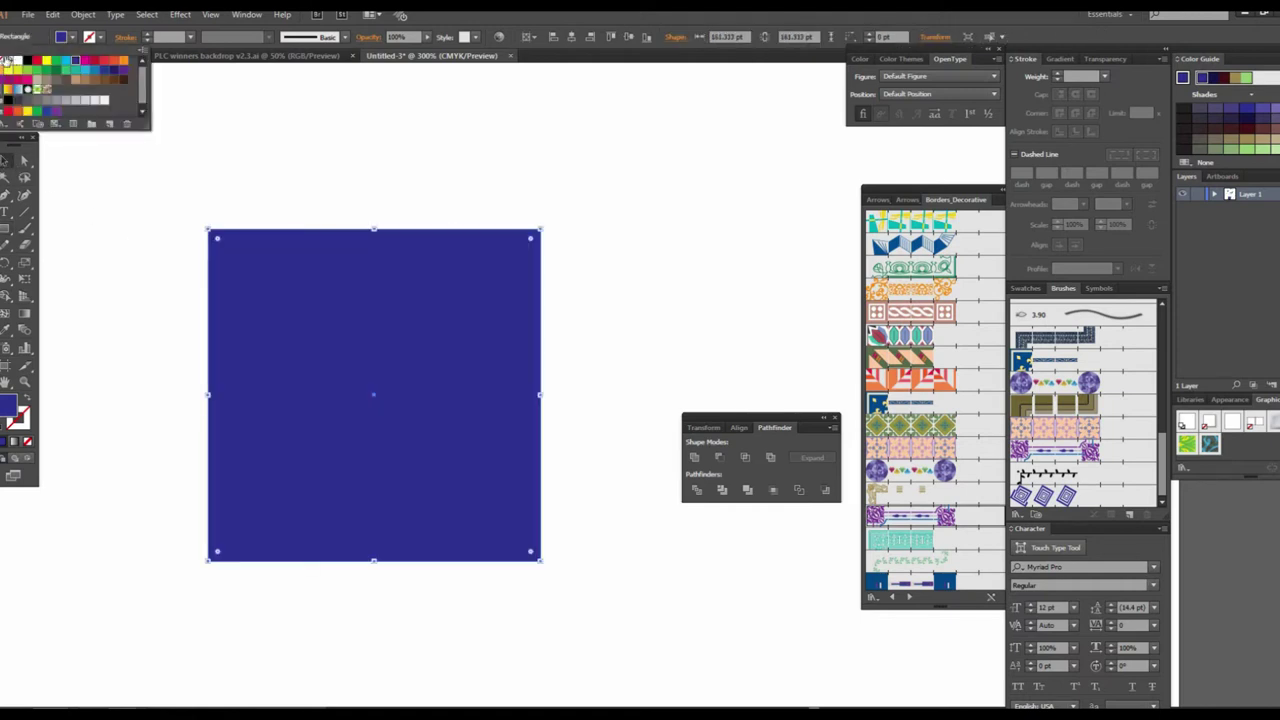
{"action": "left_click", "coordinate": [6, 61]}
{"action": "left_click", "coordinate": [104, 38]}
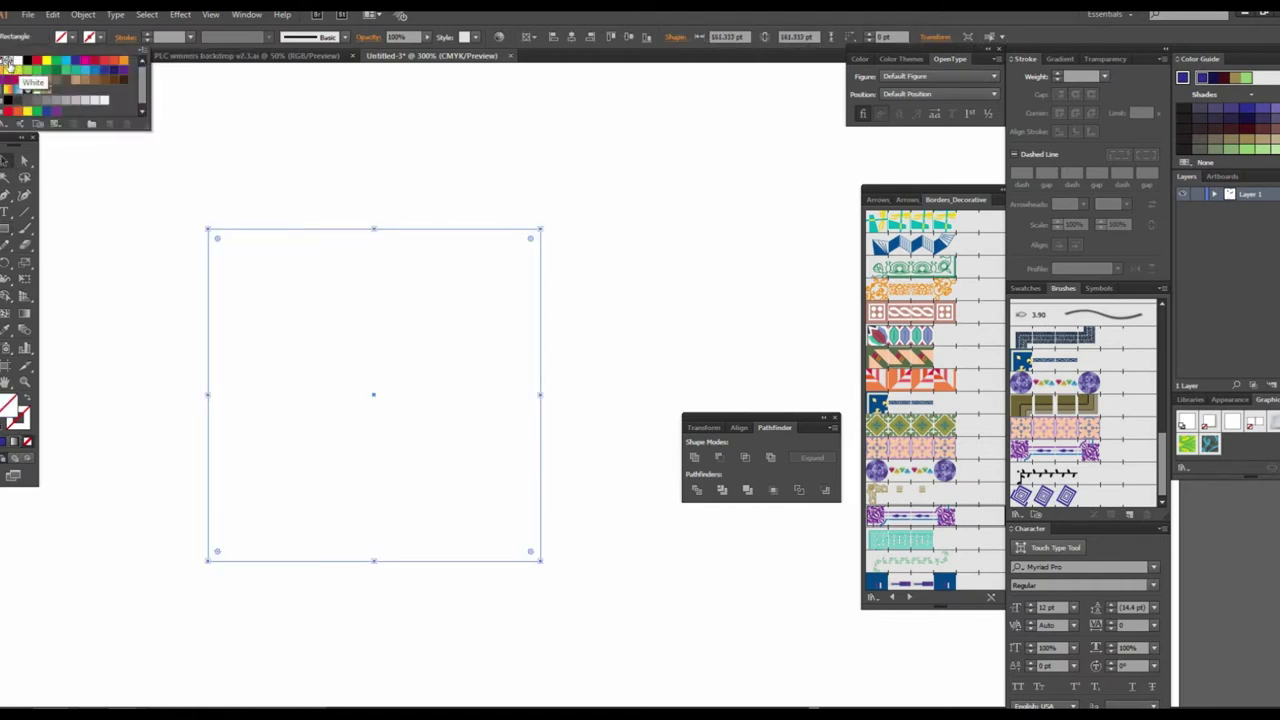
{"action": "left_click", "coordinate": [75, 63]}
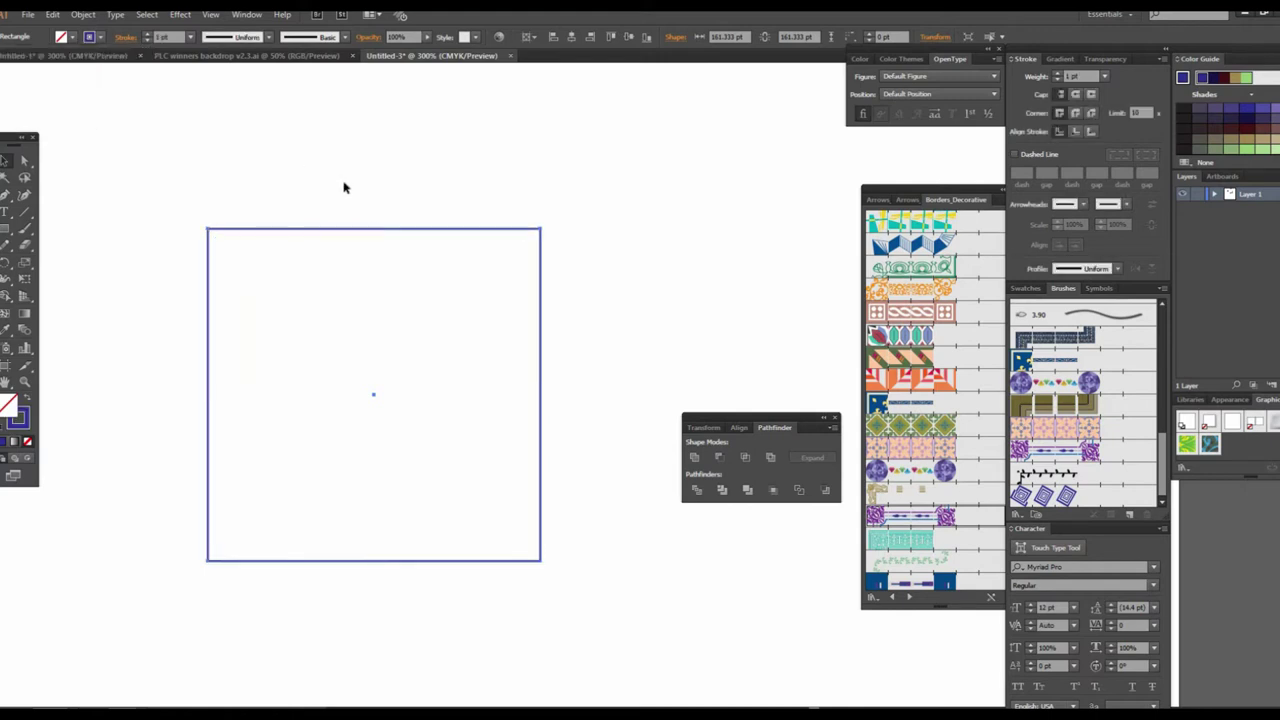
Step: Reselect the square and apply the diamond pattern brush to its outline
{"action": "key", "text": "ctrl+shift+a"}
{"action": "left_click", "coordinate": [404, 229]}
{"action": "scroll", "coordinate": [1112, 372], "scroll_direction": "up", "scroll_amount": 10}
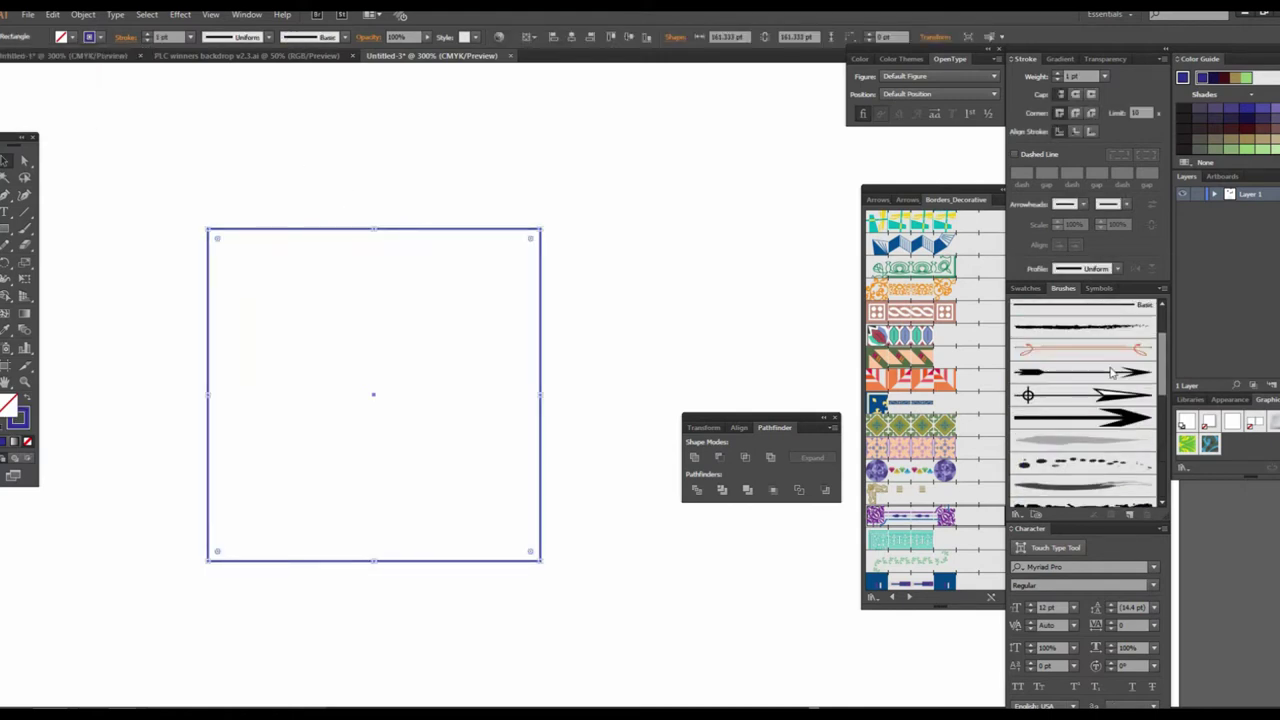
{"action": "scroll", "coordinate": [1090, 385], "scroll_direction": "down", "scroll_amount": 5}
{"action": "scroll", "coordinate": [1096, 393], "scroll_direction": "down", "scroll_amount": 5}
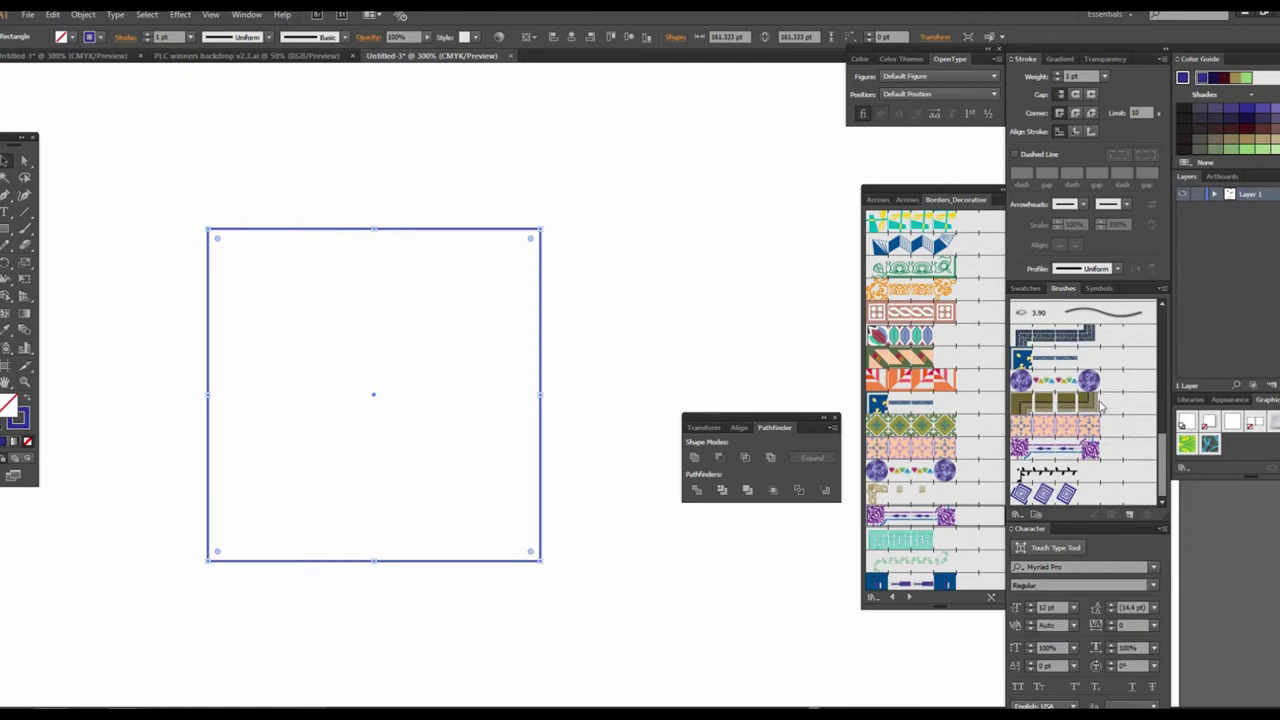
{"action": "left_click", "coordinate": [1065, 495]}
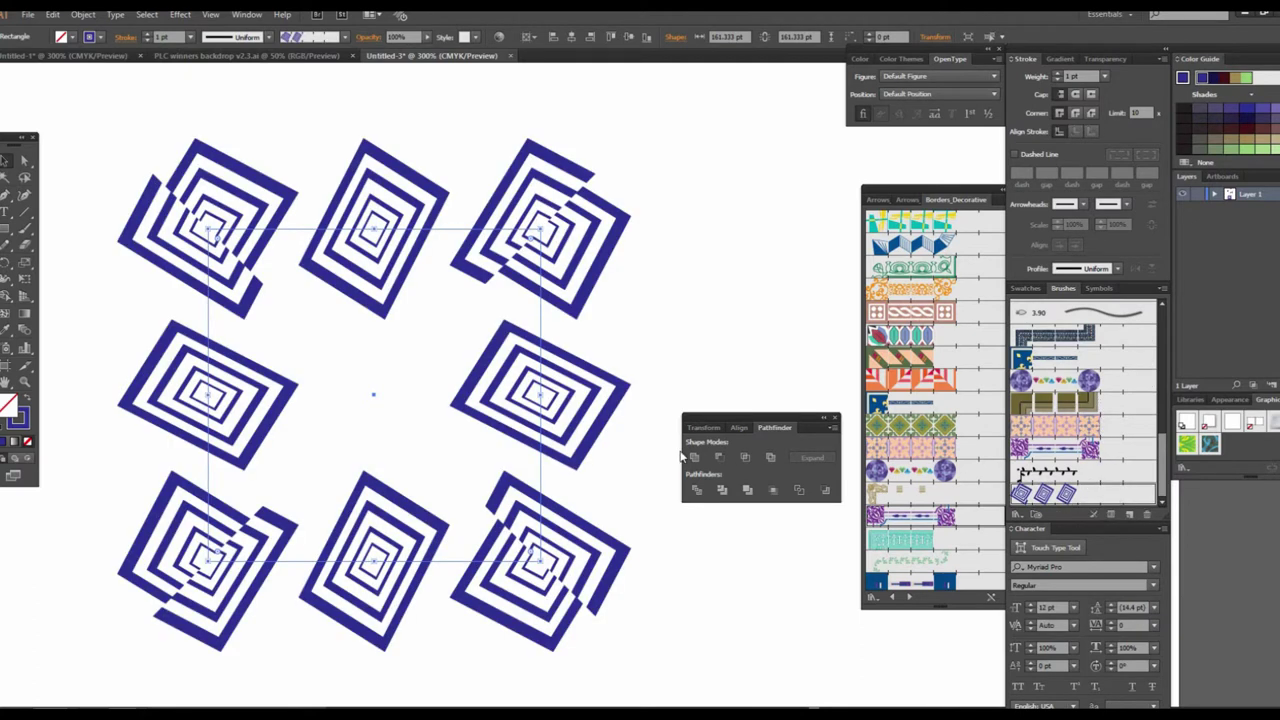
Step: Set the diamond brush to 30% scale and 10% spacing, applied to existing strokes
{"action": "double_click", "coordinate": [1060, 495]}
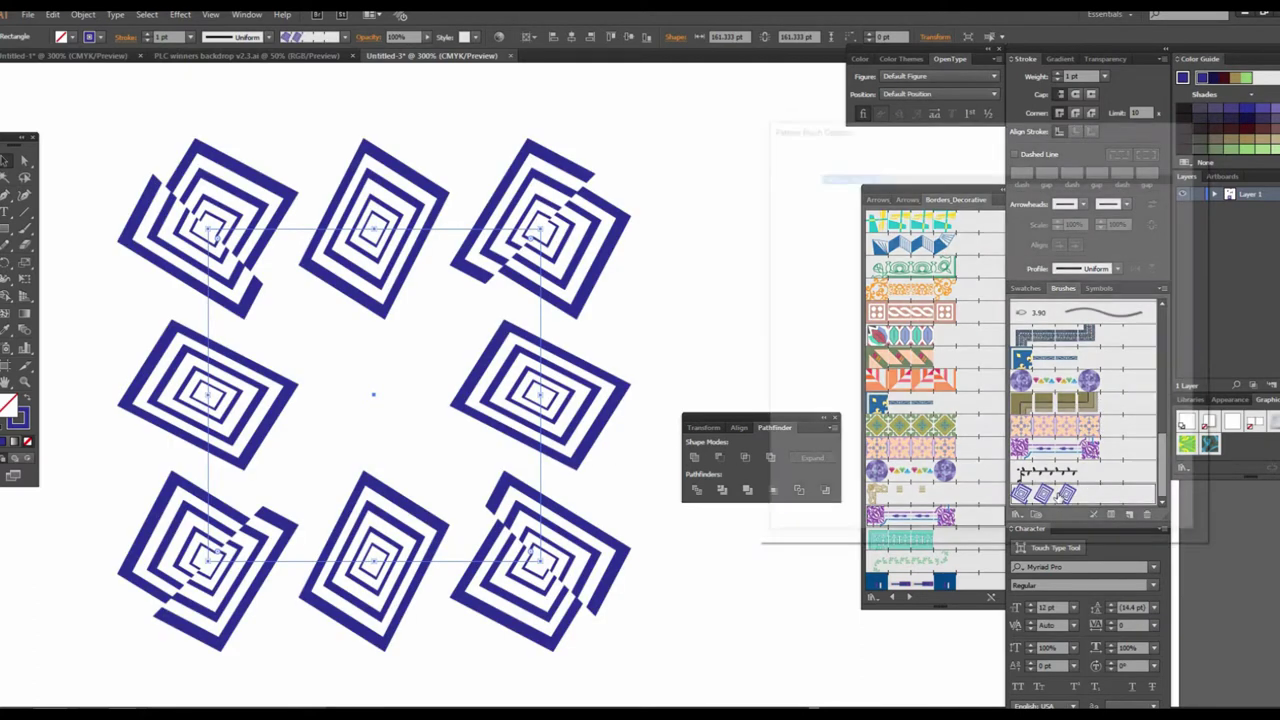
{"action": "left_click_drag", "start_coordinate": [967, 194], "coordinate": [939, 196]}
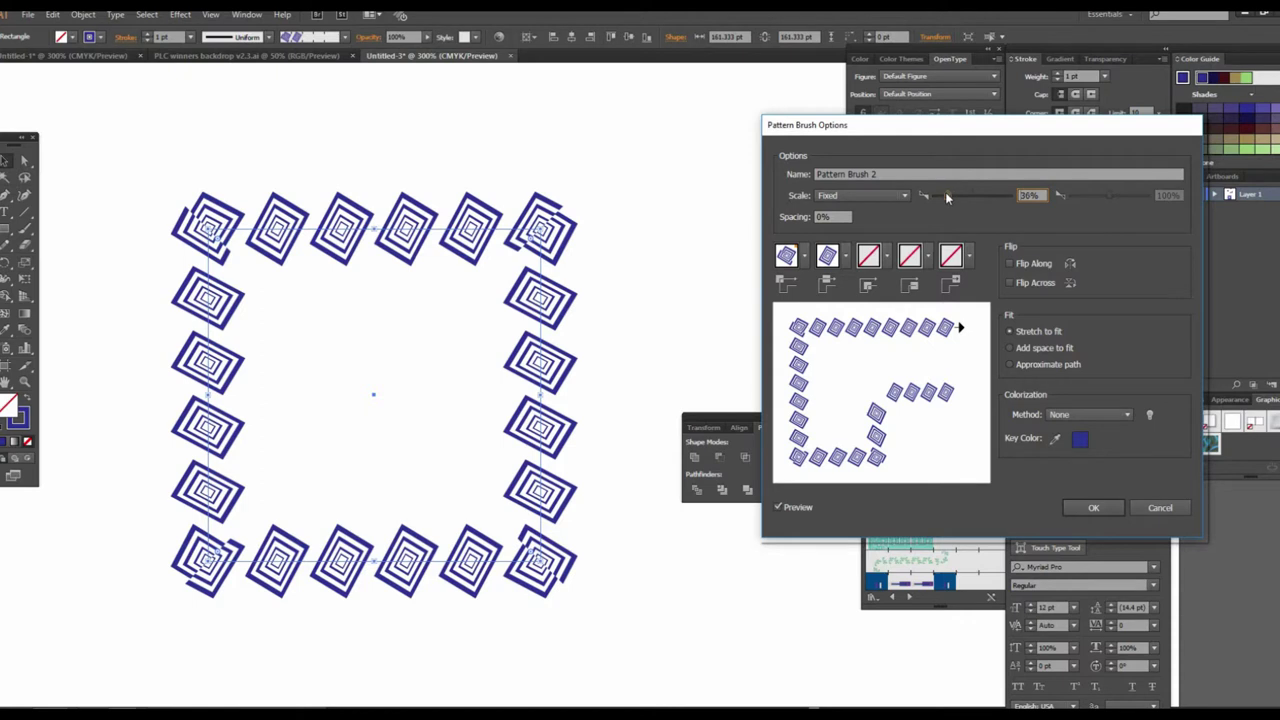
{"action": "left_click_drag", "start_coordinate": [949, 197], "coordinate": [945, 196]}
{"action": "double_click", "coordinate": [830, 216]}
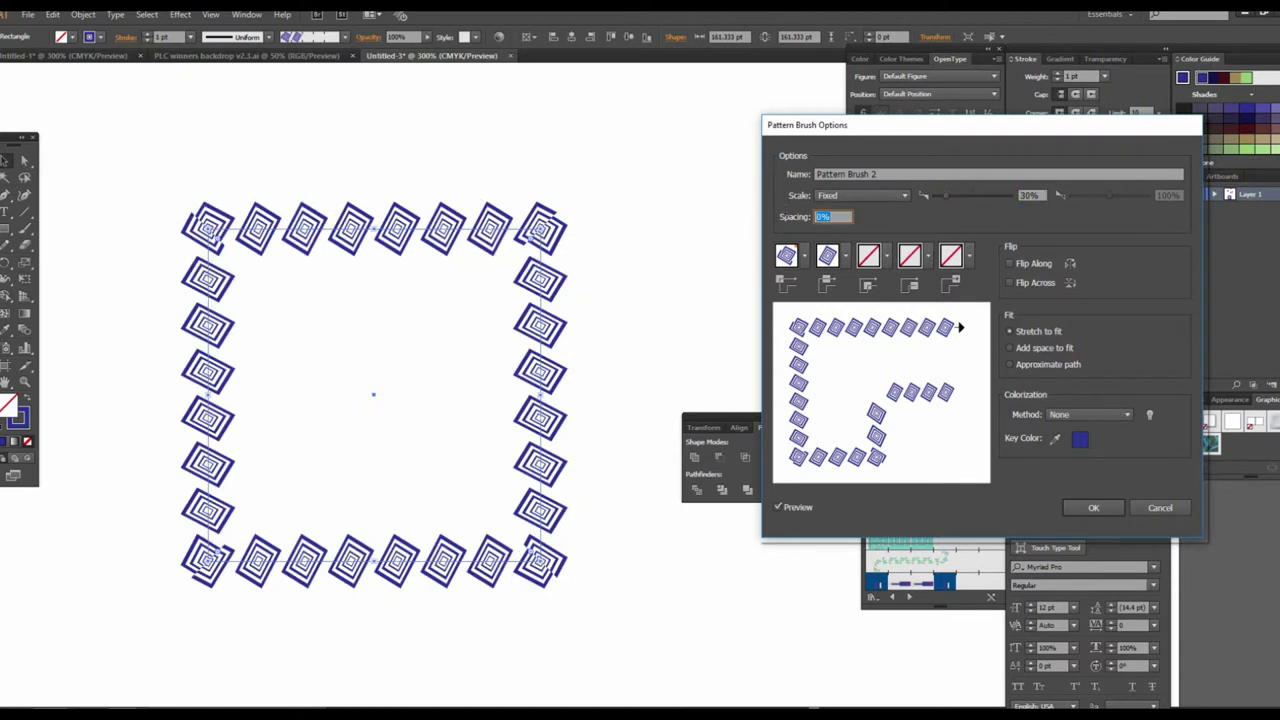
{"action": "type", "text": "10"}
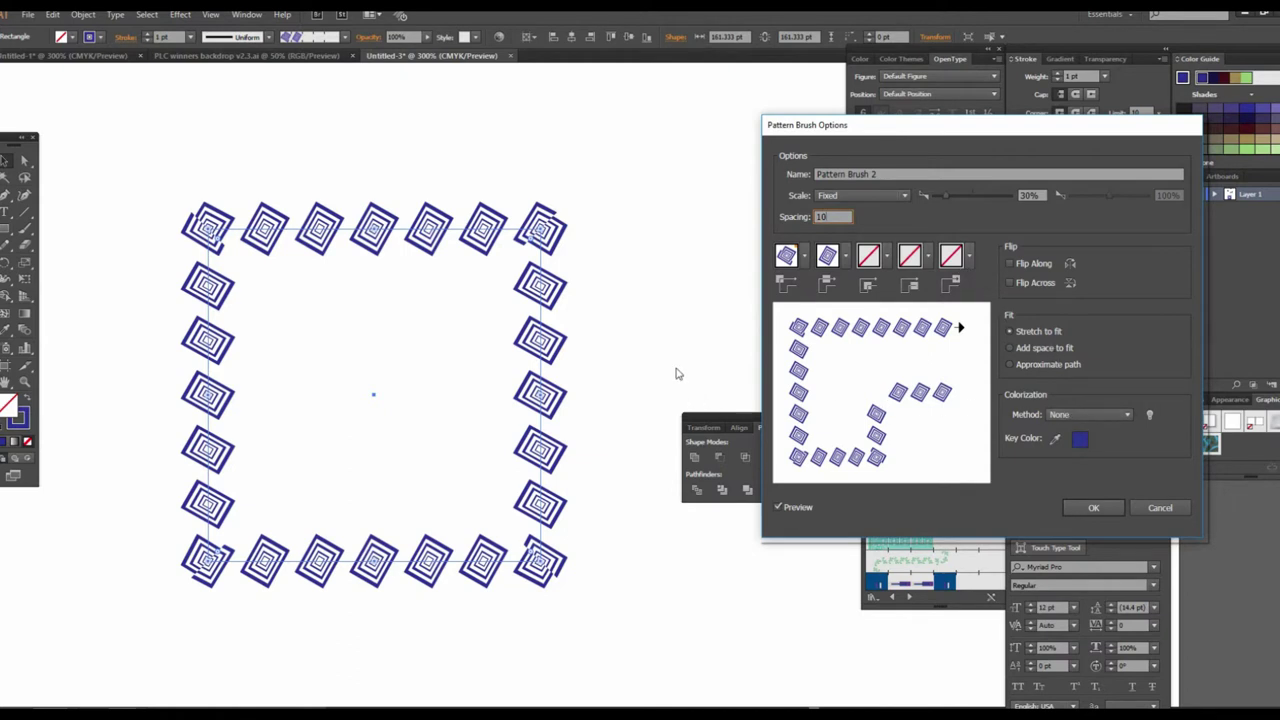
{"action": "left_click", "coordinate": [1089, 508]}
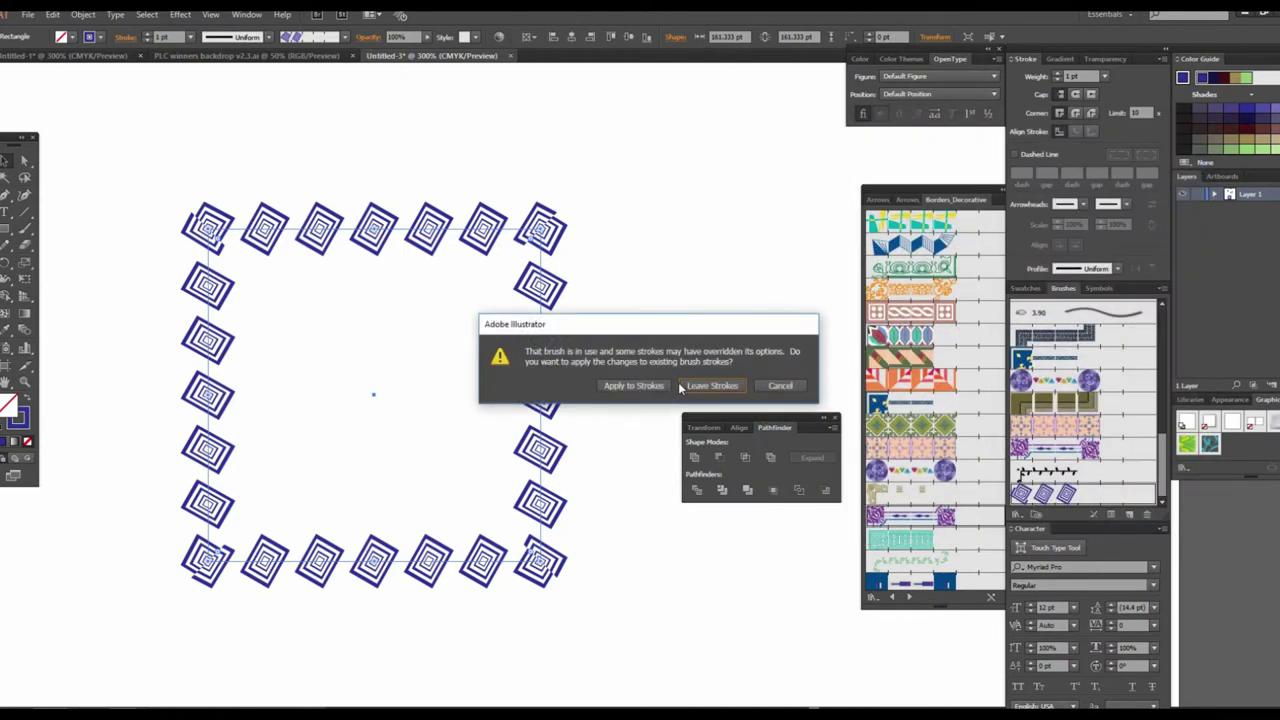
{"action": "left_click", "coordinate": [625, 386]}
Step: Select the square border sample and delete it
{"action": "left_click", "coordinate": [625, 318]}
{"action": "scroll", "coordinate": [603, 409], "scroll_direction": "down", "scroll_amount": 1}
{"action": "mouse_move", "coordinate": [572, 390]}
{"action": "left_mouse_down"}
{"action": "mouse_move", "coordinate": [514, 360]}
{"action": "mouse_move", "coordinate": [483, 473]}
{"action": "left_mouse_up"}
{"action": "scroll", "coordinate": [530, 380], "scroll_direction": "up", "scroll_amount": 1}
{"action": "left_click_drag", "start_coordinate": [206, 149], "coordinate": [646, 640]}
{"action": "key", "text": "Delete"}
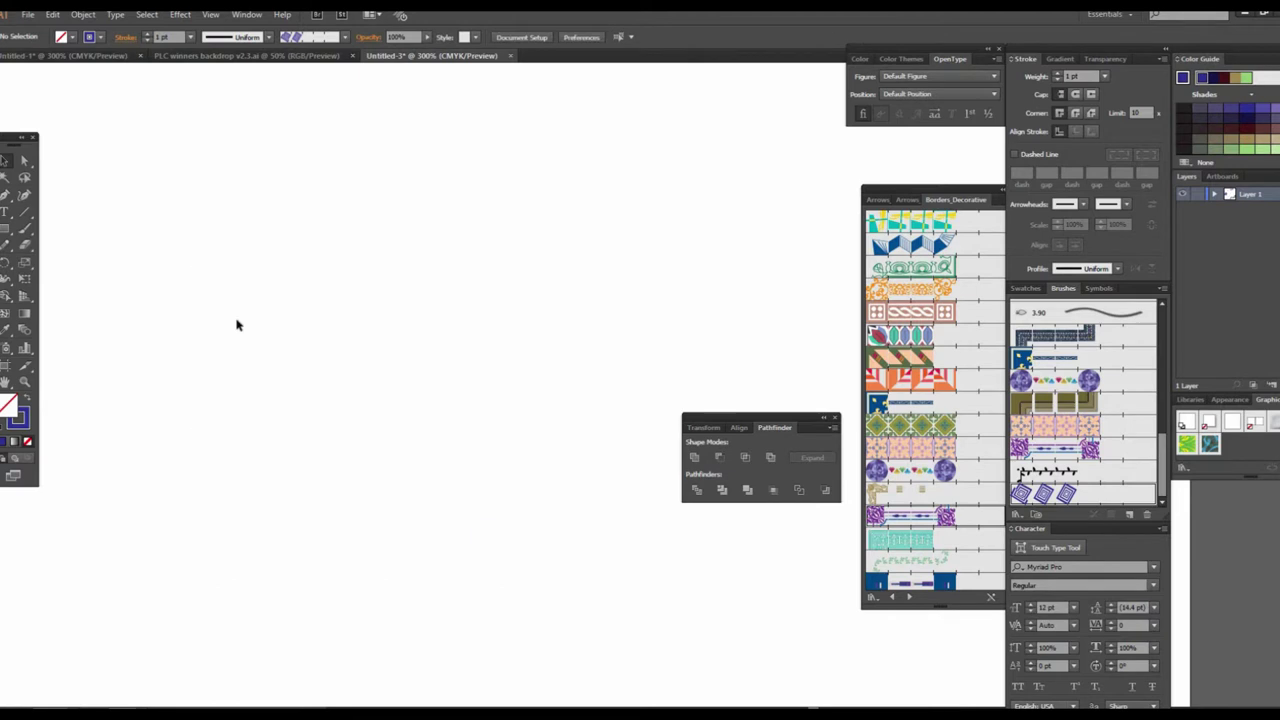
Step: Draw a five-point star and fill it red
{"action": "left_click", "coordinate": [5, 229]}
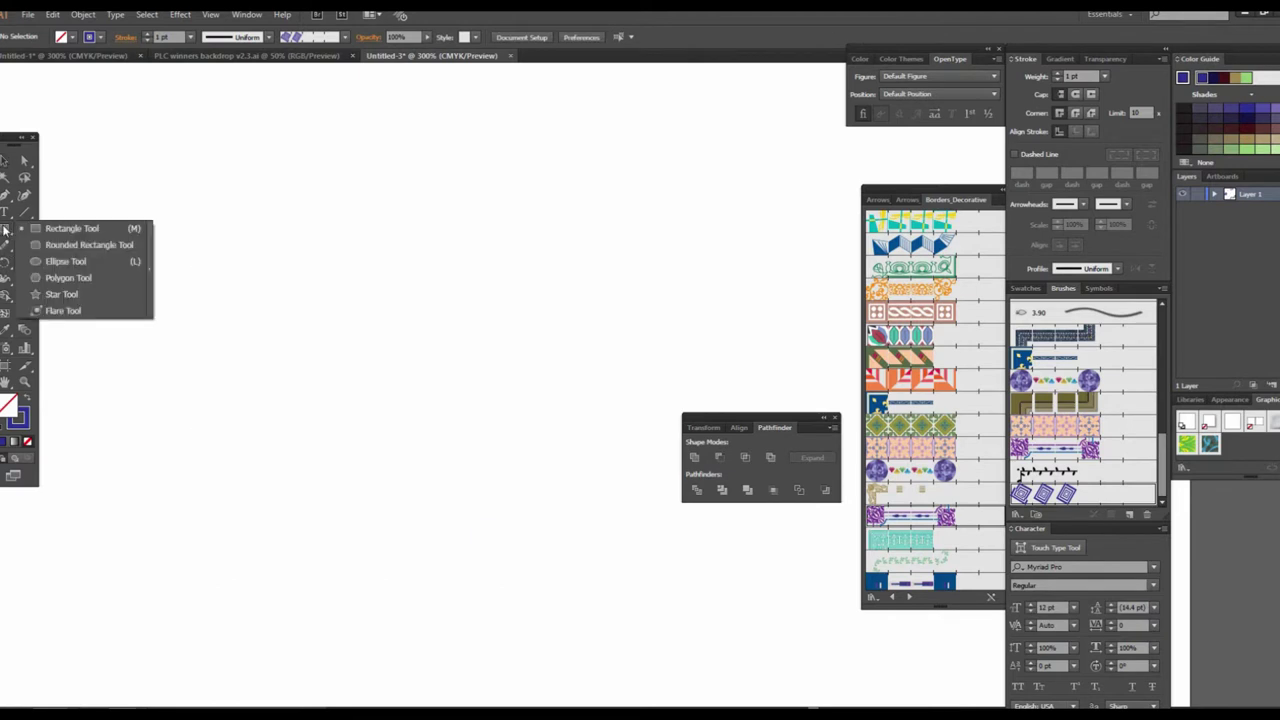
{"action": "left_click", "coordinate": [63, 292]}
{"action": "mouse_move", "coordinate": [355, 315]}
{"action": "left_mouse_down"}
{"action": "mouse_move", "coordinate": [414, 368]}
{"action": "mouse_move", "coordinate": [395, 346]}
{"action": "left_mouse_up"}
{"action": "left_click", "coordinate": [6, 160]}
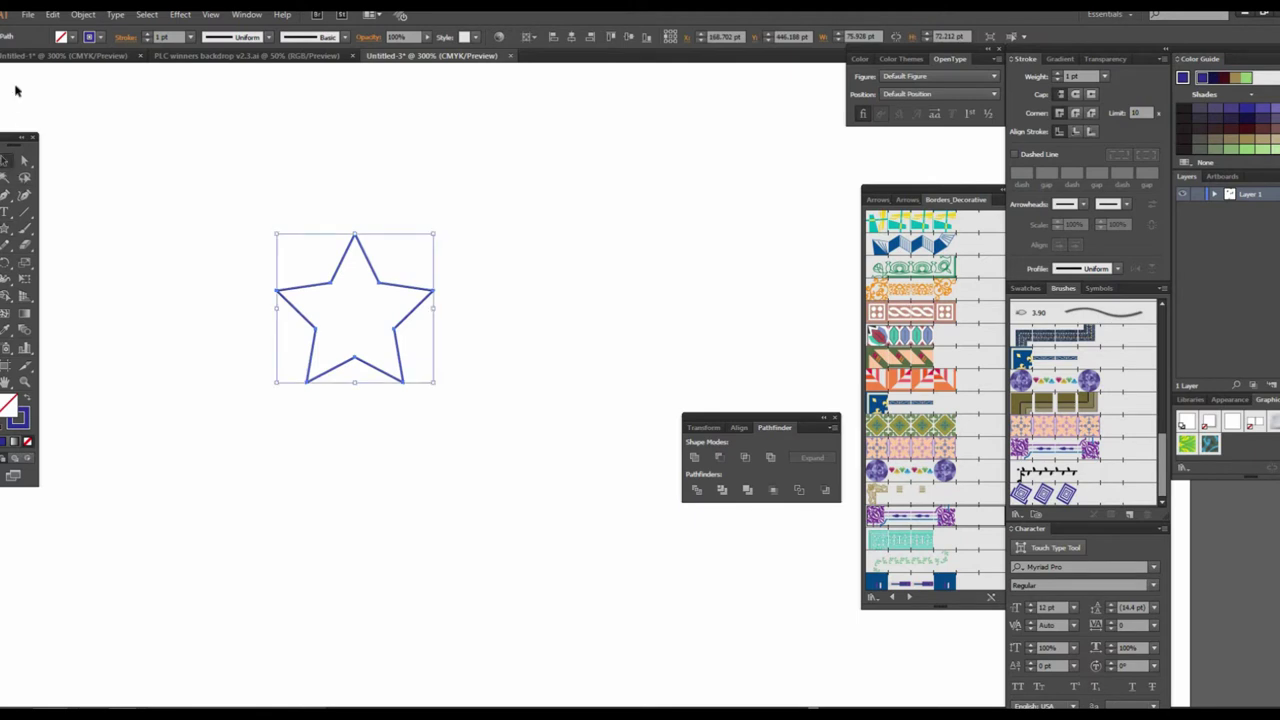
{"action": "left_click", "coordinate": [70, 38]}
{"action": "left_click", "coordinate": [34, 62]}
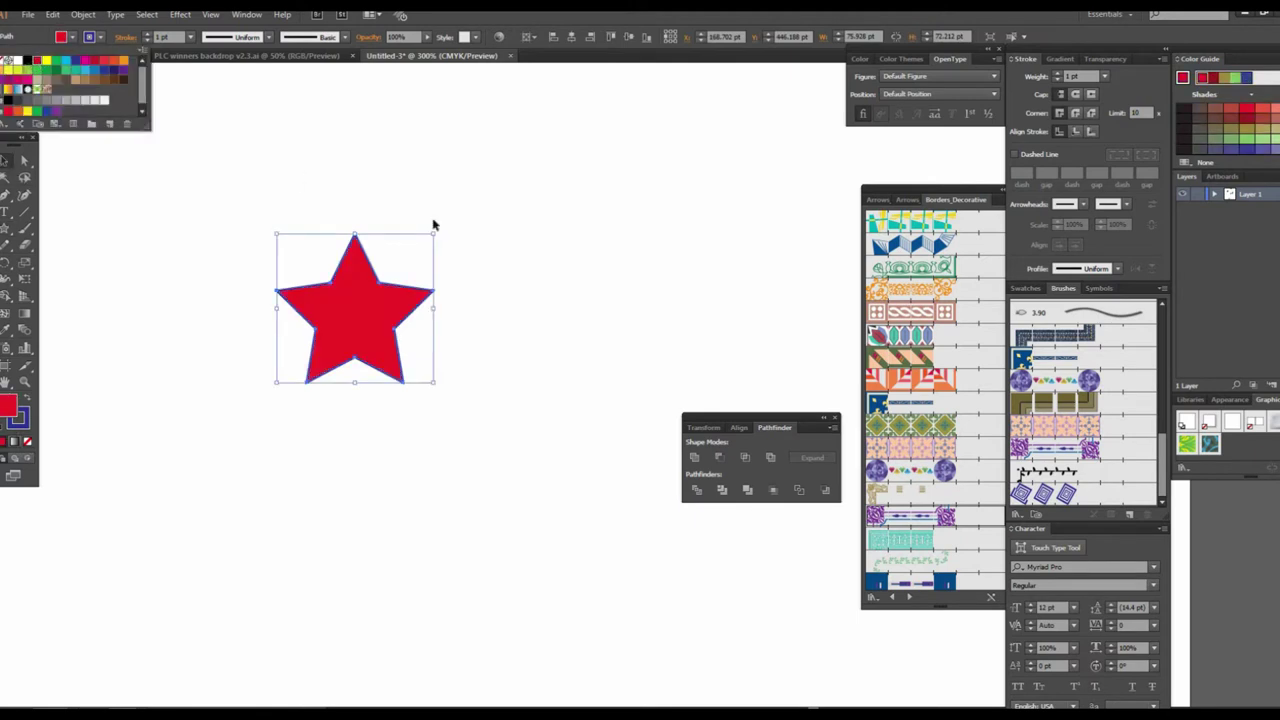
Step: Remove the star's outline and shift it slightly down and left
{"action": "left_click", "coordinate": [529, 357]}
{"action": "key", "text": "ctrl+plus"}
{"action": "left_click_drag", "start_coordinate": [480, 344], "coordinate": [464, 369]}
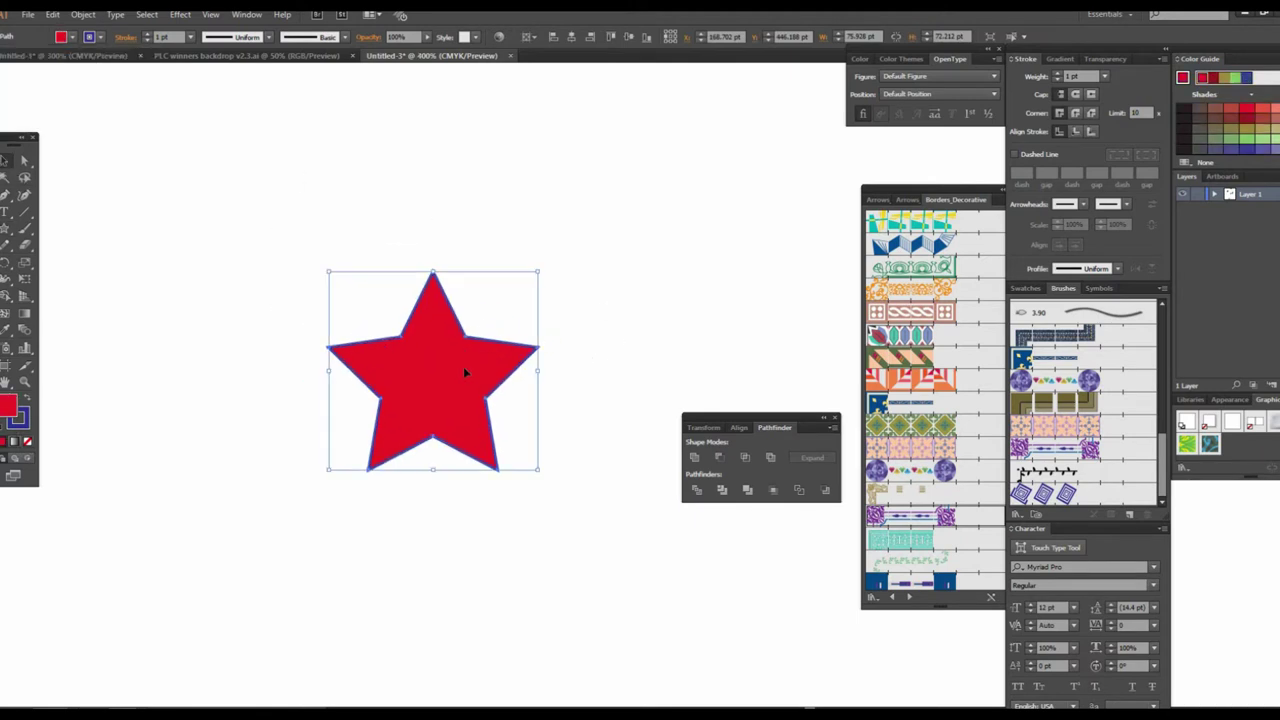
{"action": "left_click", "coordinate": [101, 37]}
{"action": "left_click", "coordinate": [8, 65]}
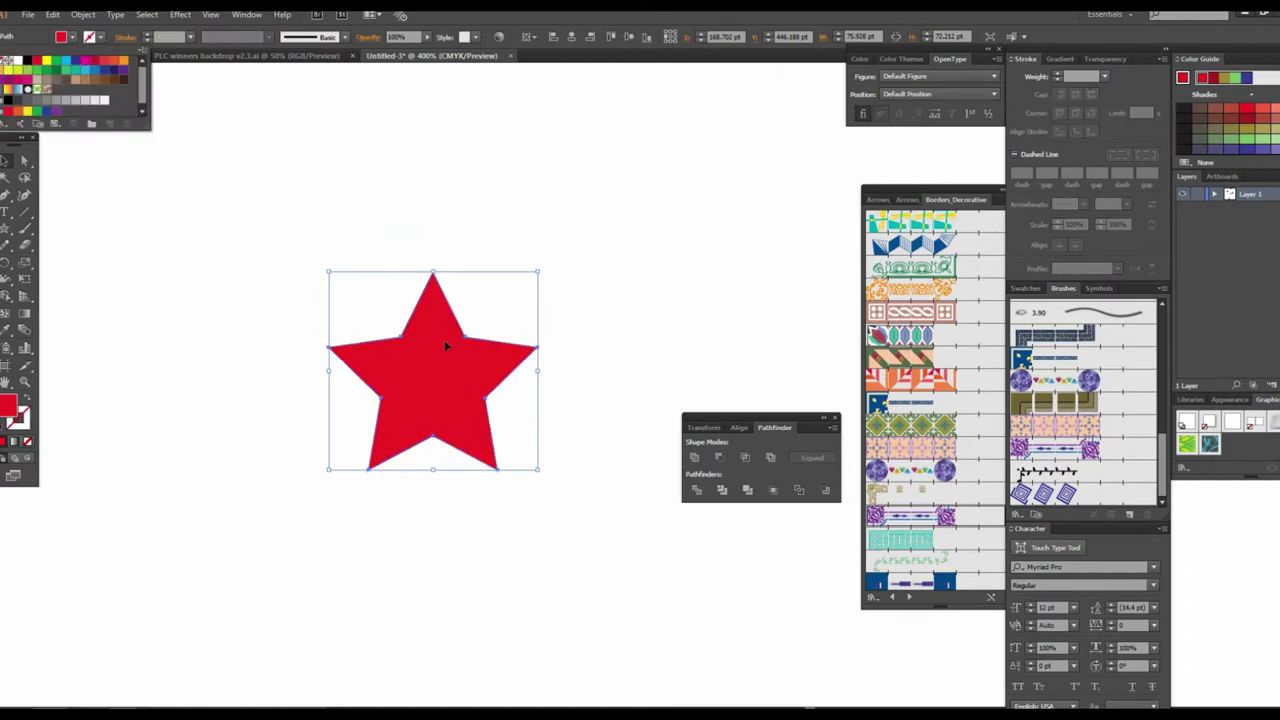
Step: Duplicate the star into small copies placed beside the big star's top point
{"action": "left_click_drag", "start_coordinate": [466, 386], "coordinate": [532, 284]}
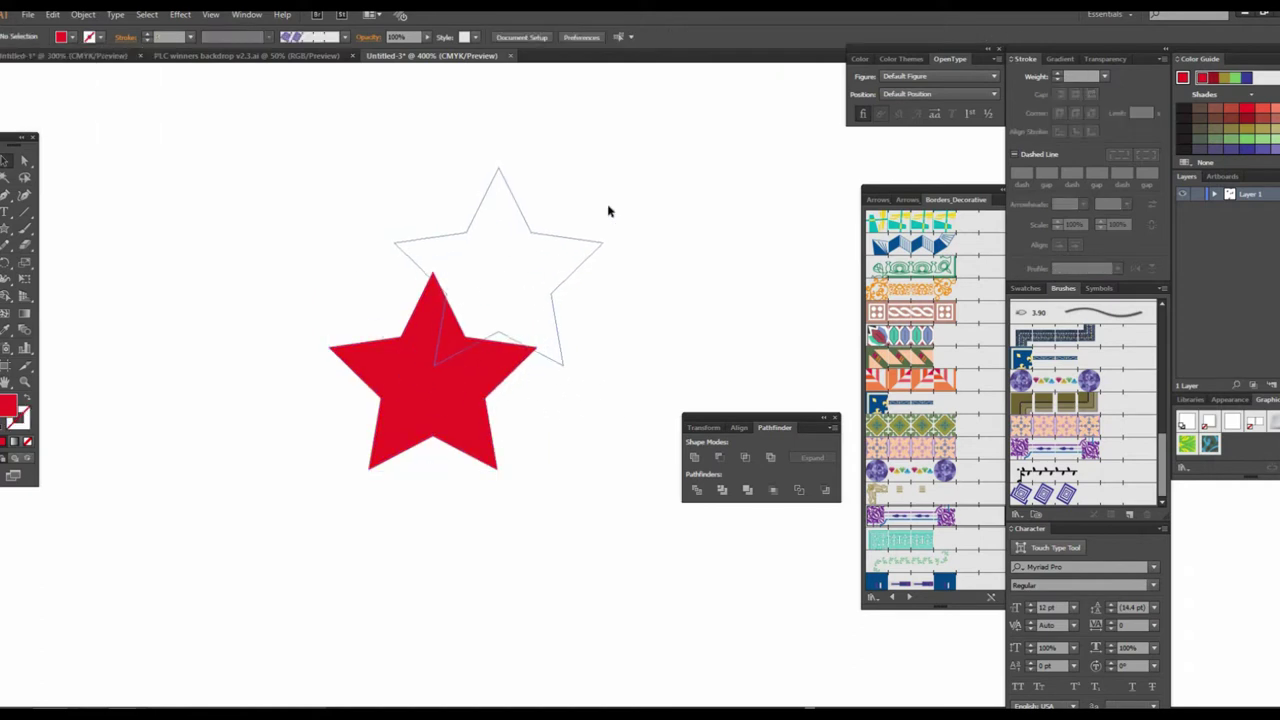
{"action": "mouse_move", "coordinate": [594, 176]}
{"action": "left_mouse_down"}
{"action": "mouse_move", "coordinate": [522, 245]}
{"action": "mouse_move", "coordinate": [492, 314]}
{"action": "mouse_move", "coordinate": [391, 309]}
{"action": "left_mouse_up"}
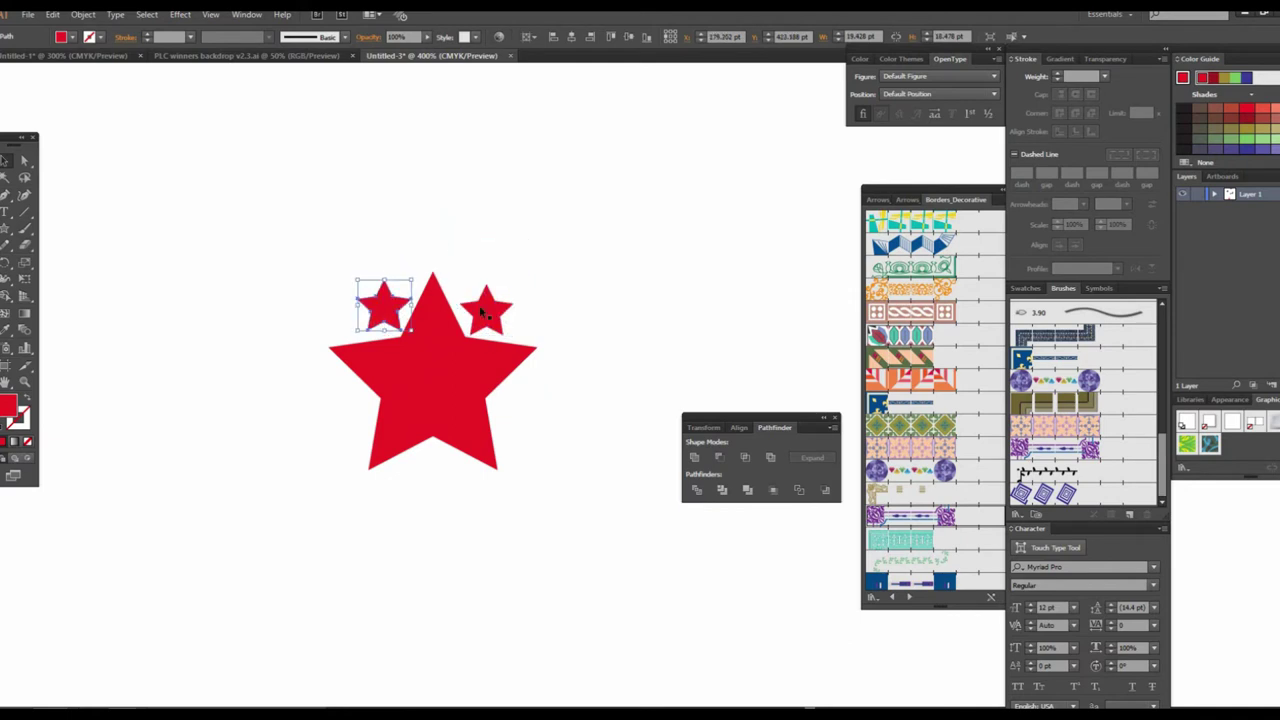
{"action": "left_click", "coordinate": [480, 312], "text": "shift"}
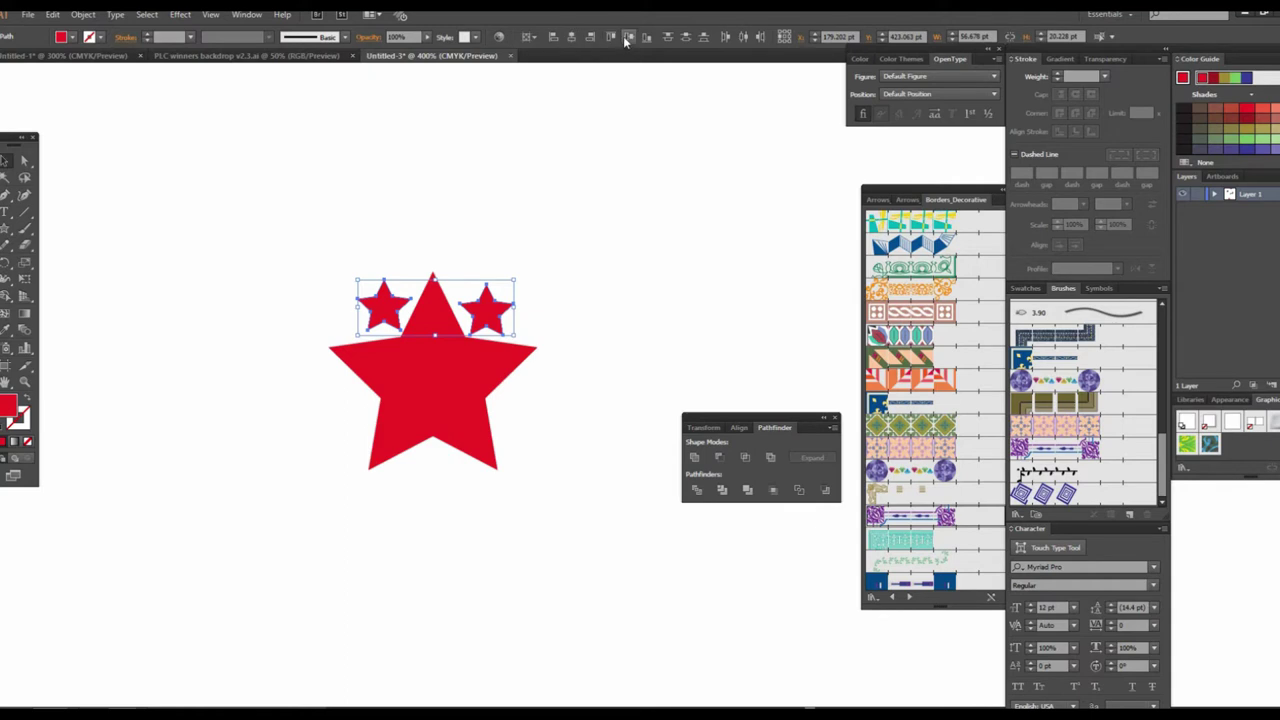
{"action": "key", "text": "shift+Up"}
{"action": "left_click_drag", "start_coordinate": [492, 268], "coordinate": [492, 318]}
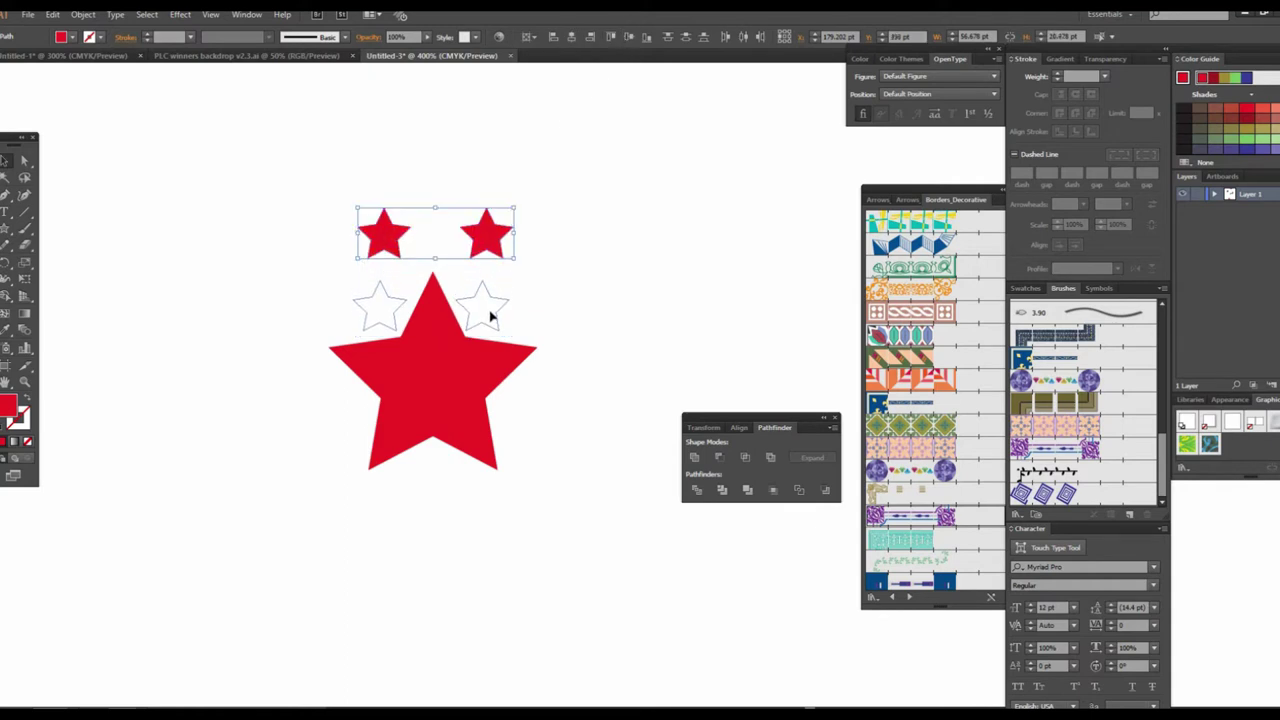
{"action": "left_click_drag", "start_coordinate": [492, 318], "coordinate": [480, 509]}
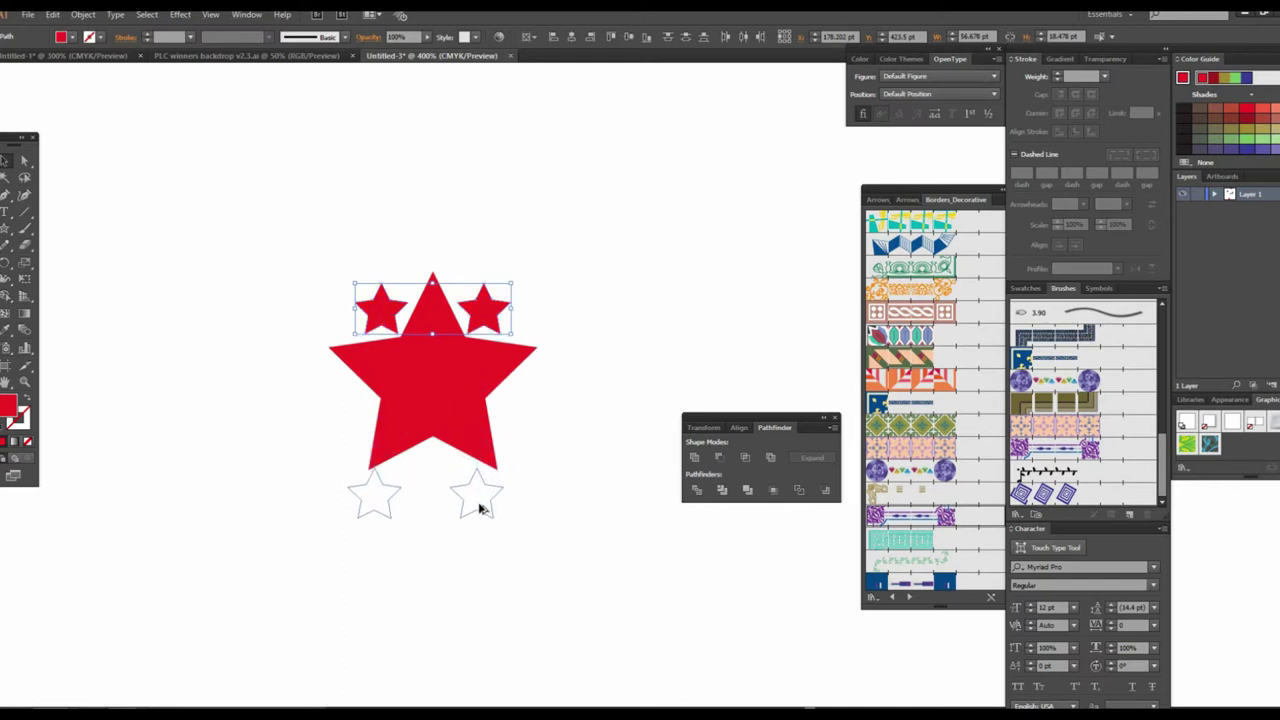
Step: Place more small red stars around the big star's side arms and below it
{"action": "left_click_drag", "start_coordinate": [480, 509], "coordinate": [543, 483]}
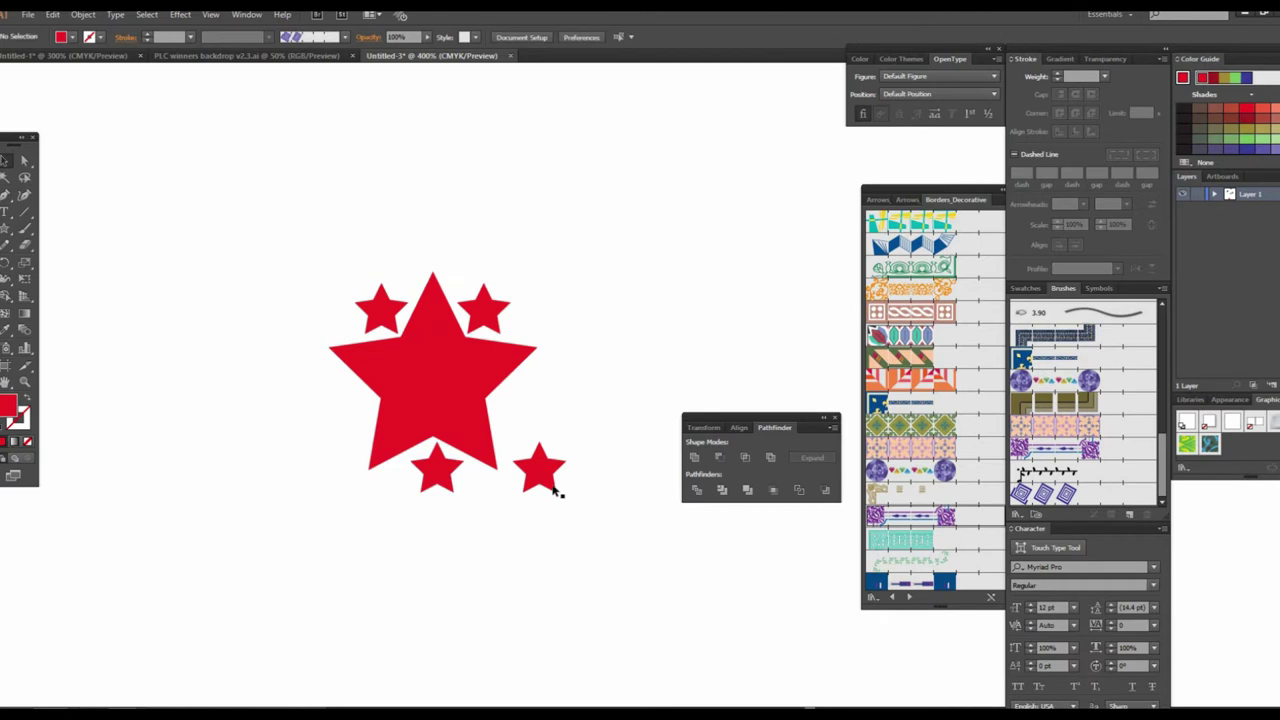
{"action": "mouse_move", "coordinate": [535, 428]}
{"action": "left_mouse_down"}
{"action": "mouse_move", "coordinate": [518, 410]}
{"action": "mouse_move", "coordinate": [348, 414]}
{"action": "left_mouse_up"}
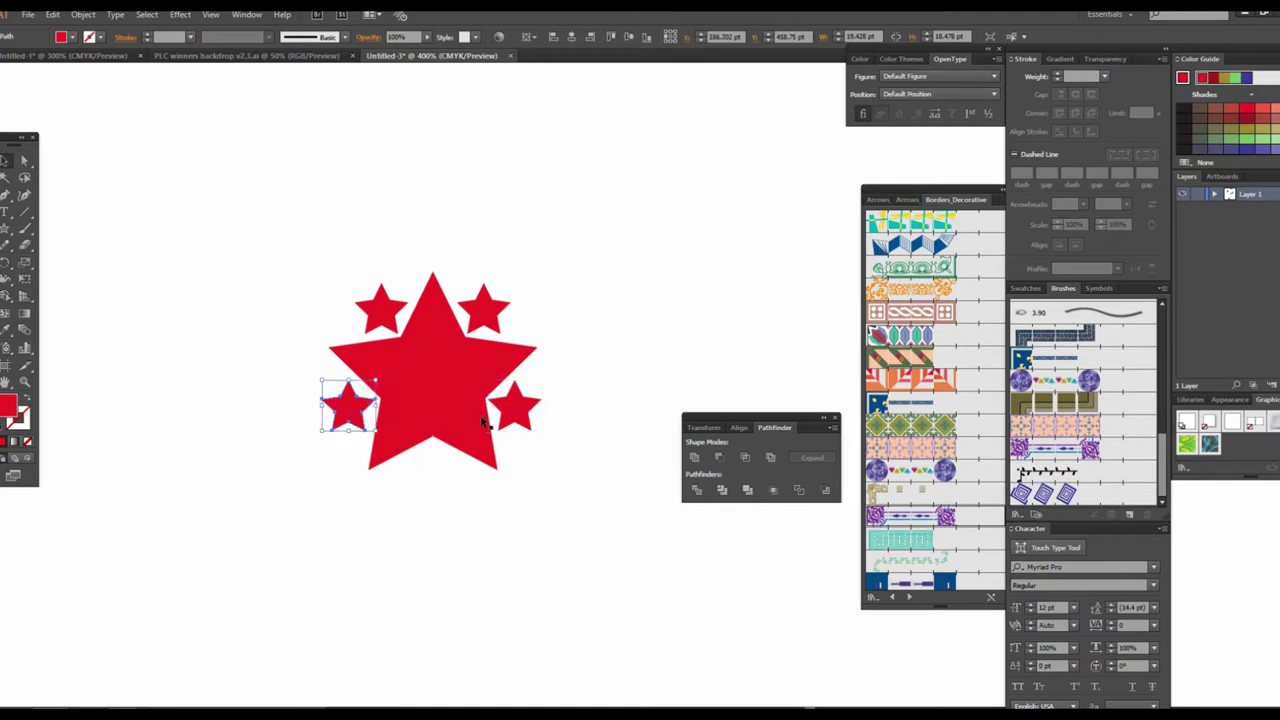
{"action": "left_click", "coordinate": [514, 408], "text": "shift"}
{"action": "left_click", "coordinate": [627, 38]}
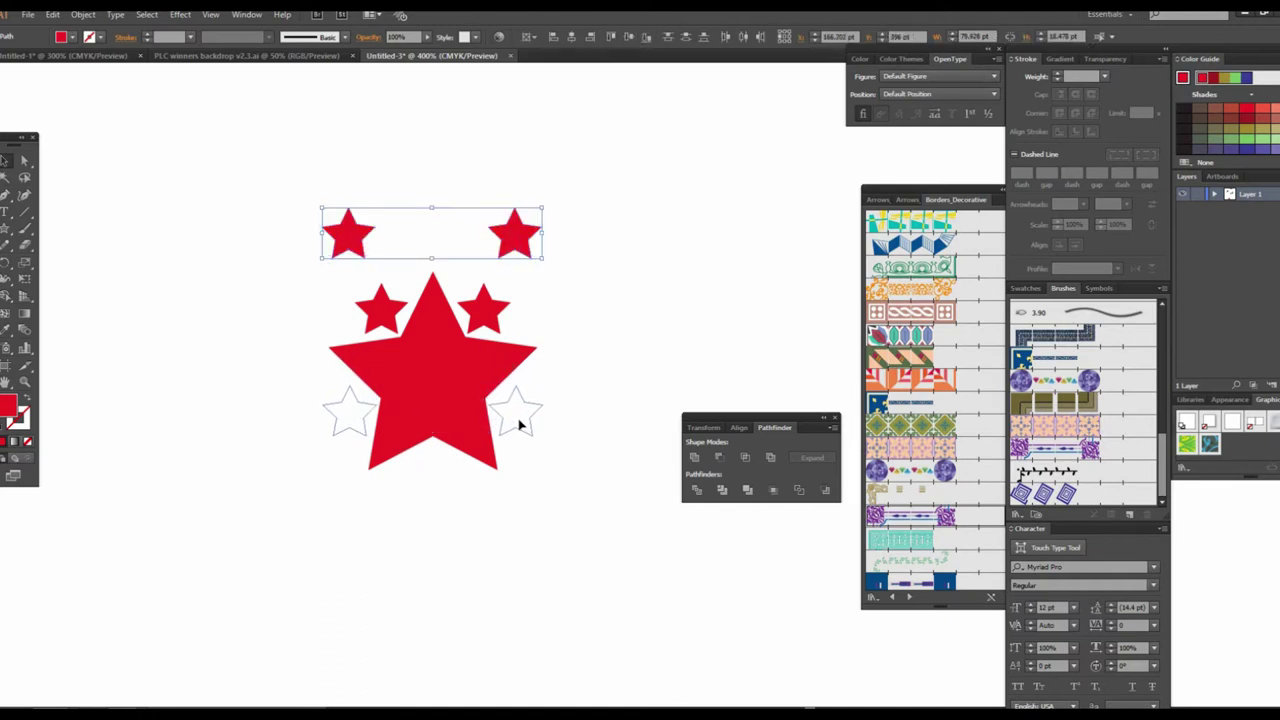
{"action": "left_click", "coordinate": [591, 424]}
{"action": "mouse_move", "coordinate": [517, 423]}
{"action": "left_mouse_down"}
{"action": "mouse_move", "coordinate": [278, 197]}
{"action": "mouse_move", "coordinate": [520, 440]}
{"action": "left_mouse_up"}
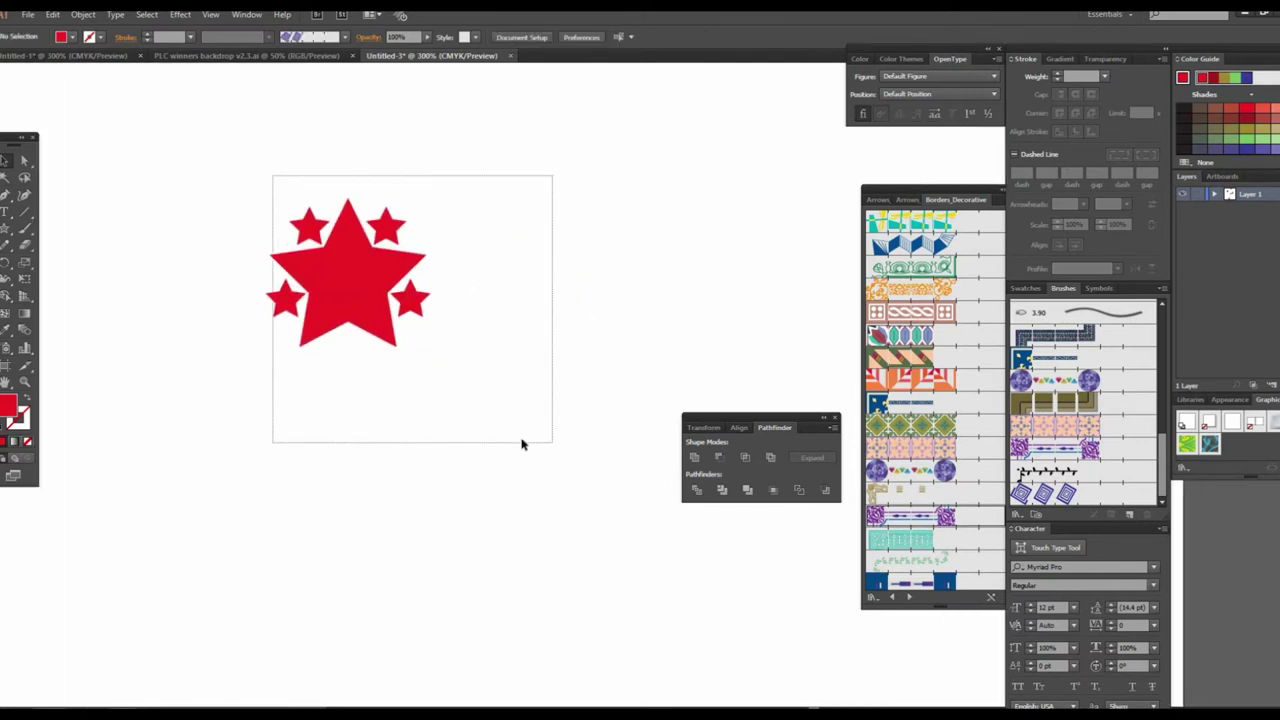
{"action": "mouse_move", "coordinate": [386, 283]}
{"action": "left_mouse_down"}
{"action": "mouse_move", "coordinate": [1120, 455]}
{"action": "mouse_move", "coordinate": [1124, 492]}
{"action": "left_mouse_up"}
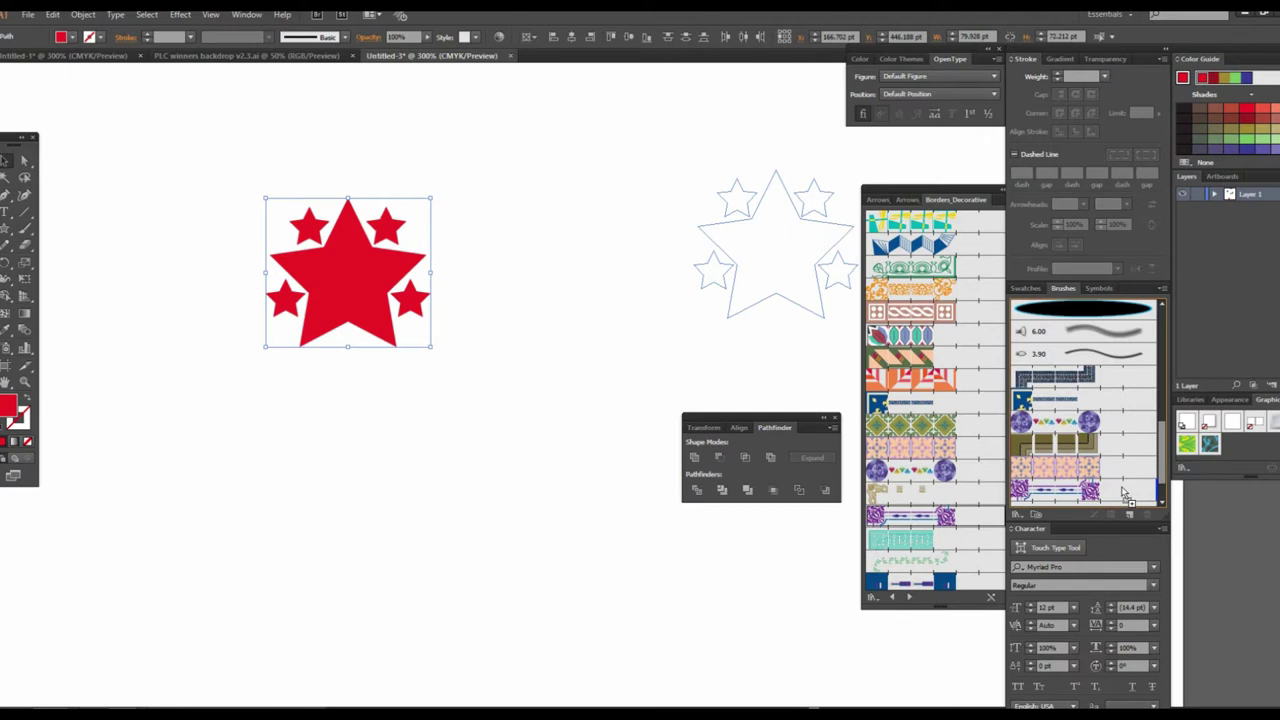
Step: Make the star cluster a Pattern Brush, accepting the default brush settings
{"action": "left_click", "coordinate": [622, 436]}
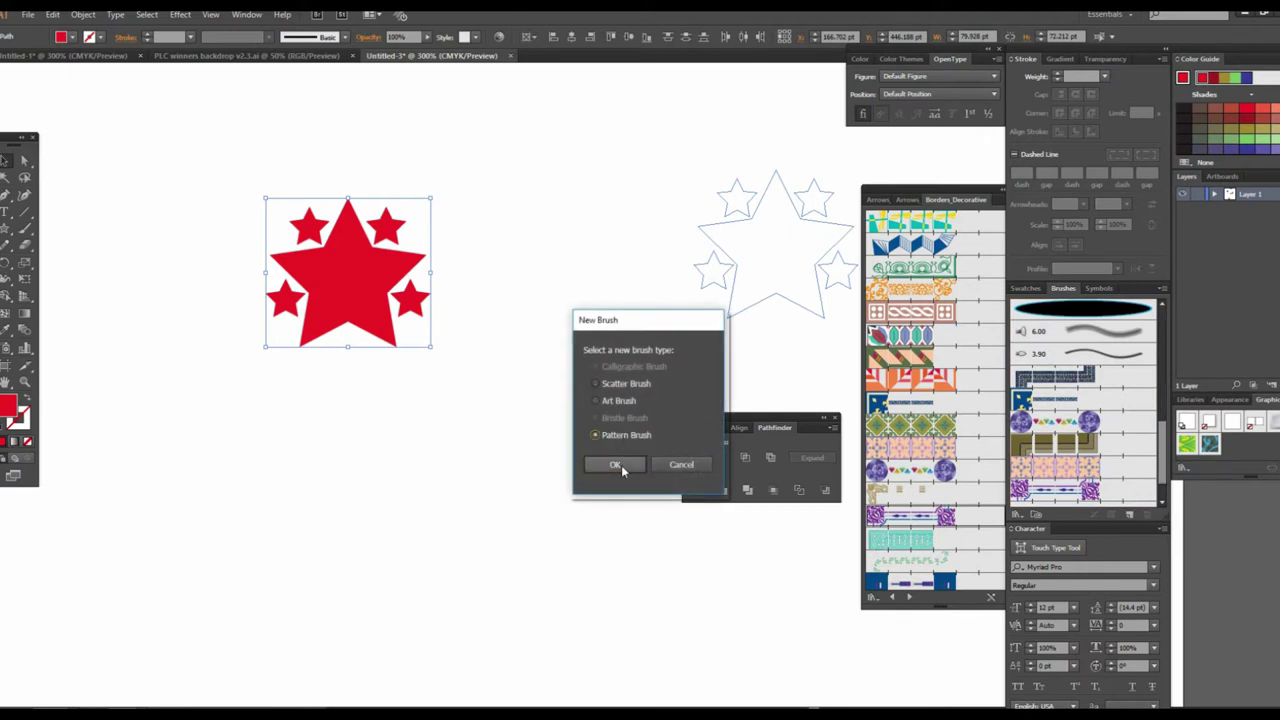
{"action": "left_click", "coordinate": [615, 464]}
{"action": "left_click", "coordinate": [1093, 507]}
Step: Move the star cluster up-right and paint a curving red-star trail with the Paintbrush
{"action": "left_click", "coordinate": [590, 398]}
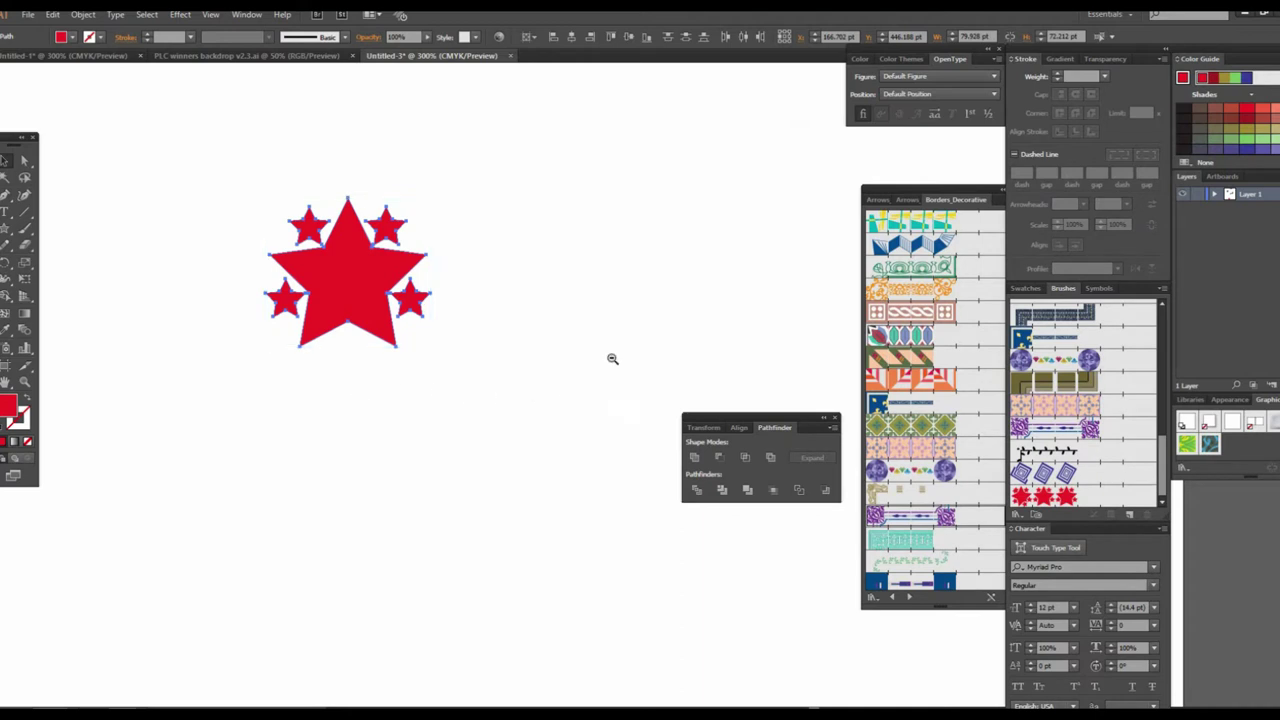
{"action": "key", "text": "ctrl+0"}
{"action": "left_click_drag", "start_coordinate": [306, 422], "coordinate": [608, 224]}
{"action": "scroll", "coordinate": [374, 197], "scroll_direction": "down", "scroll_amount": 3}
{"action": "left_click", "coordinate": [24, 228]}
{"action": "left_click_drag", "start_coordinate": [573, 258], "coordinate": [206, 403]}
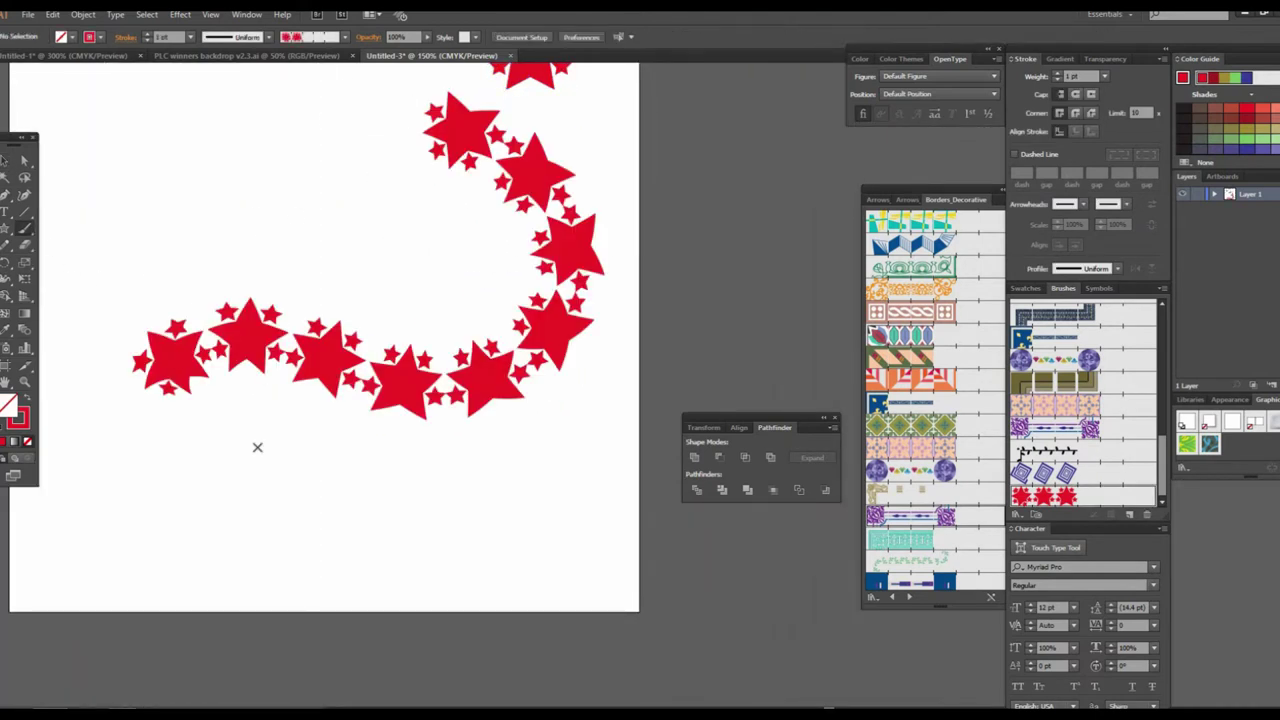
Step: Undo the first red-star stroke and zoom out to the whole artboard
{"action": "scroll", "coordinate": [386, 506], "scroll_direction": "up", "scroll_amount": 3}
{"action": "scroll", "coordinate": [420, 560], "scroll_direction": "left", "scroll_amount": 3}
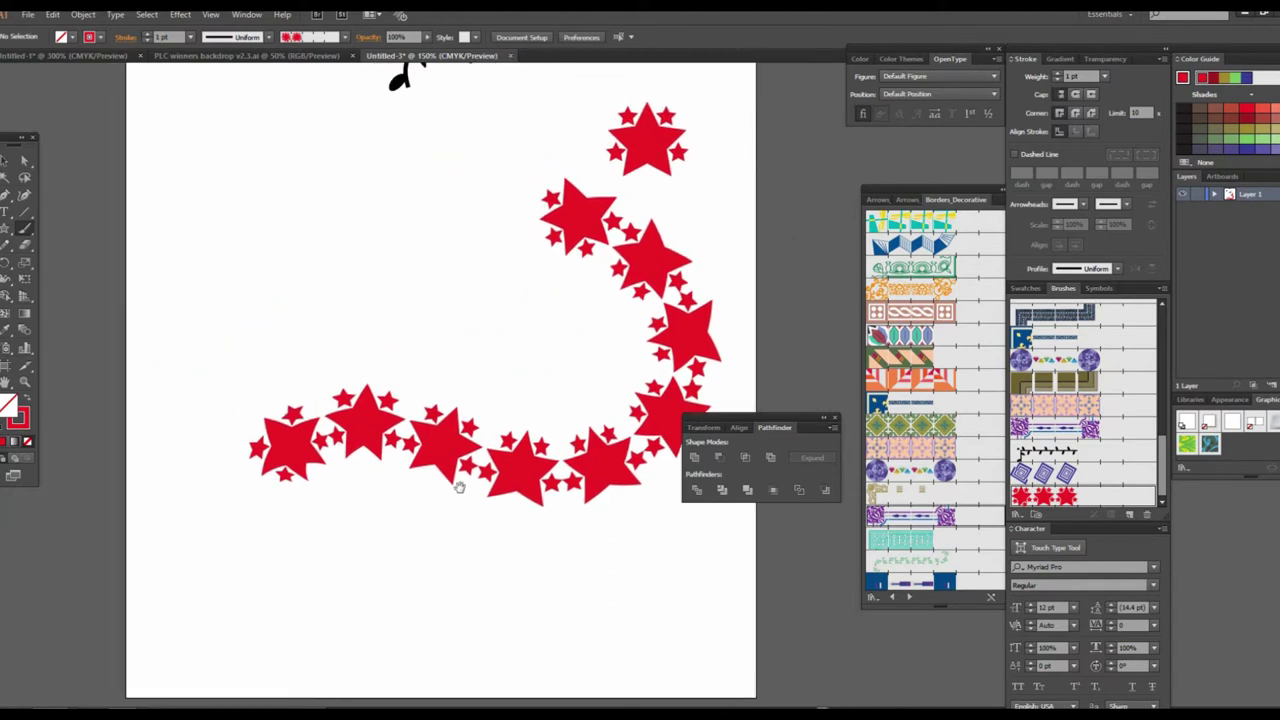
{"action": "key", "text": "ctrl+z"}
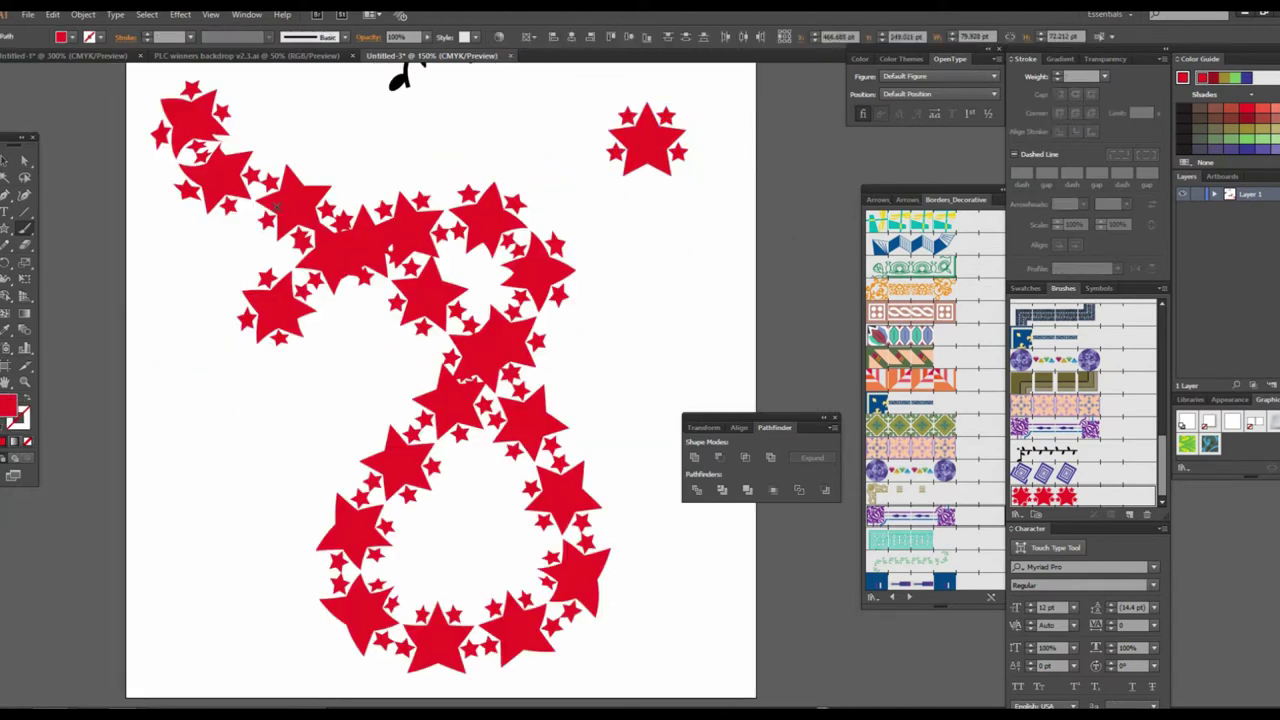
{"action": "key", "text": "ctrl+minus"}
{"action": "key", "text": "ctrl+minus"}
Step: Paint three more red-star test strokes, then undo them
{"action": "left_click_drag", "start_coordinate": [514, 400], "coordinate": [369, 386]}
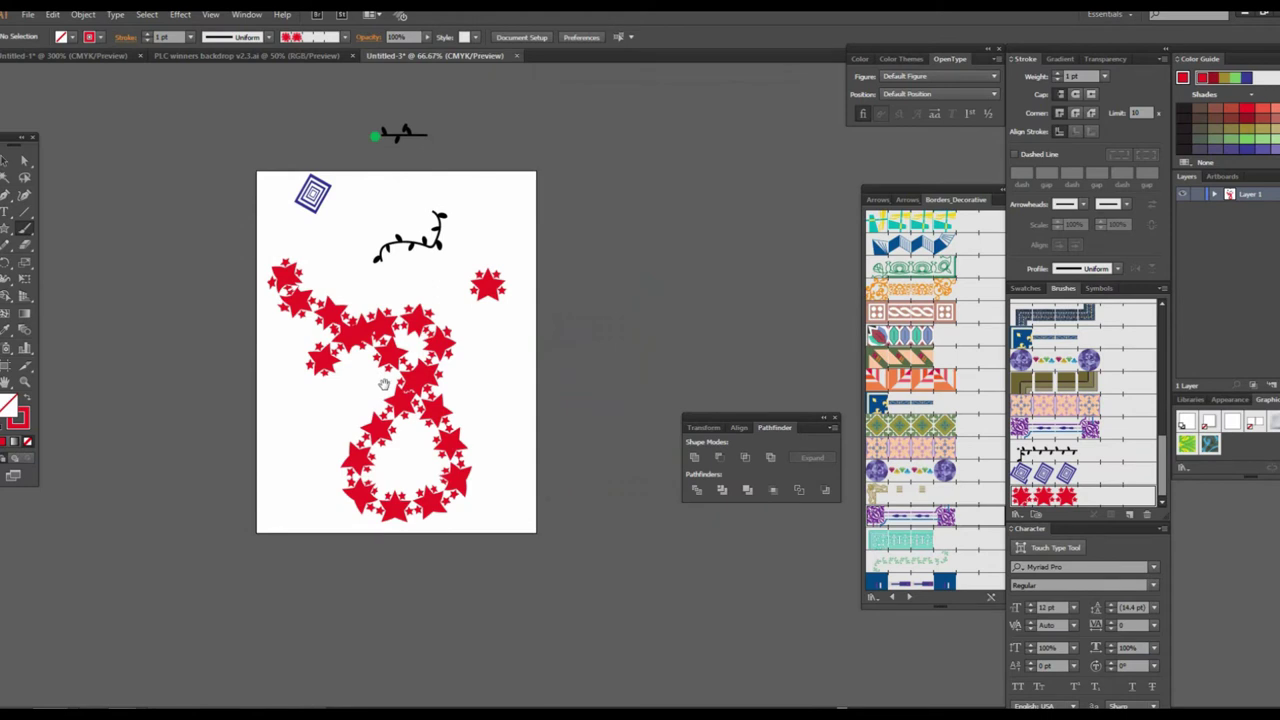
{"action": "left_click_drag", "start_coordinate": [319, 546], "coordinate": [201, 418]}
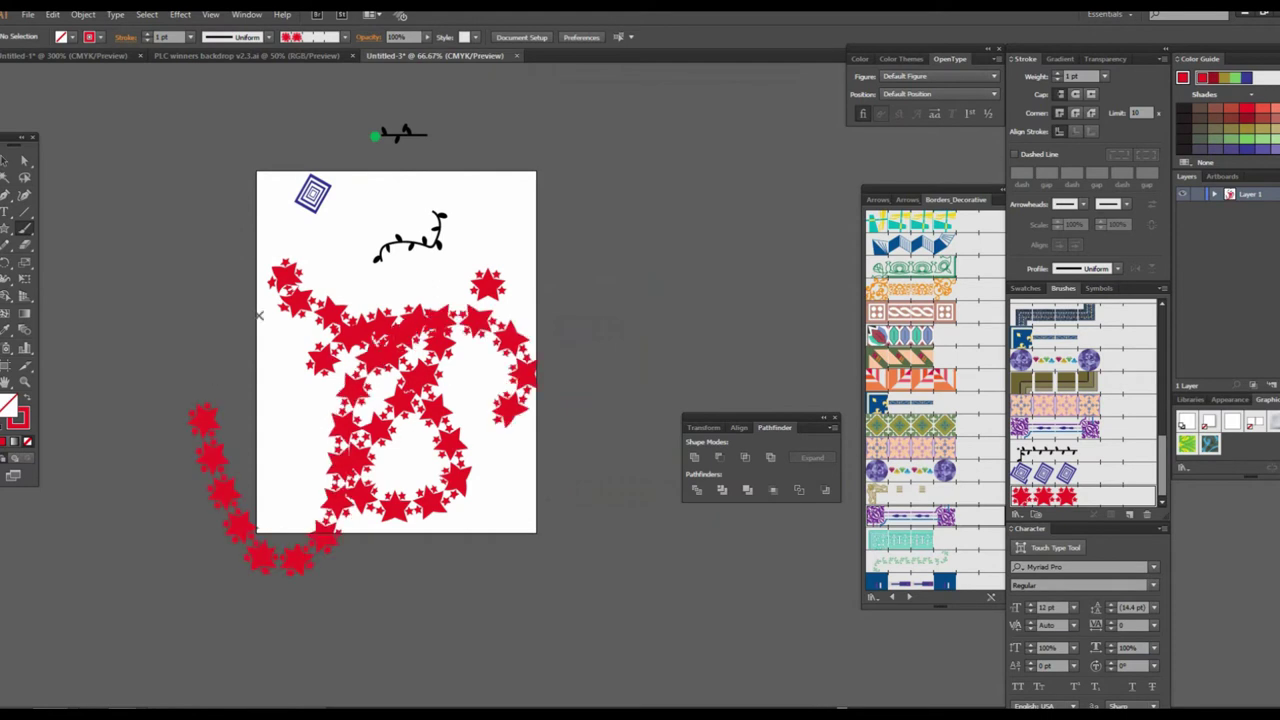
{"action": "left_click_drag", "start_coordinate": [492, 560], "coordinate": [518, 449]}
{"action": "key", "text": "ctrl+plus"}
{"action": "key", "text": "ctrl+z"}
{"action": "key", "text": "ctrl+z"}
{"action": "key", "text": "ctrl+plus"}
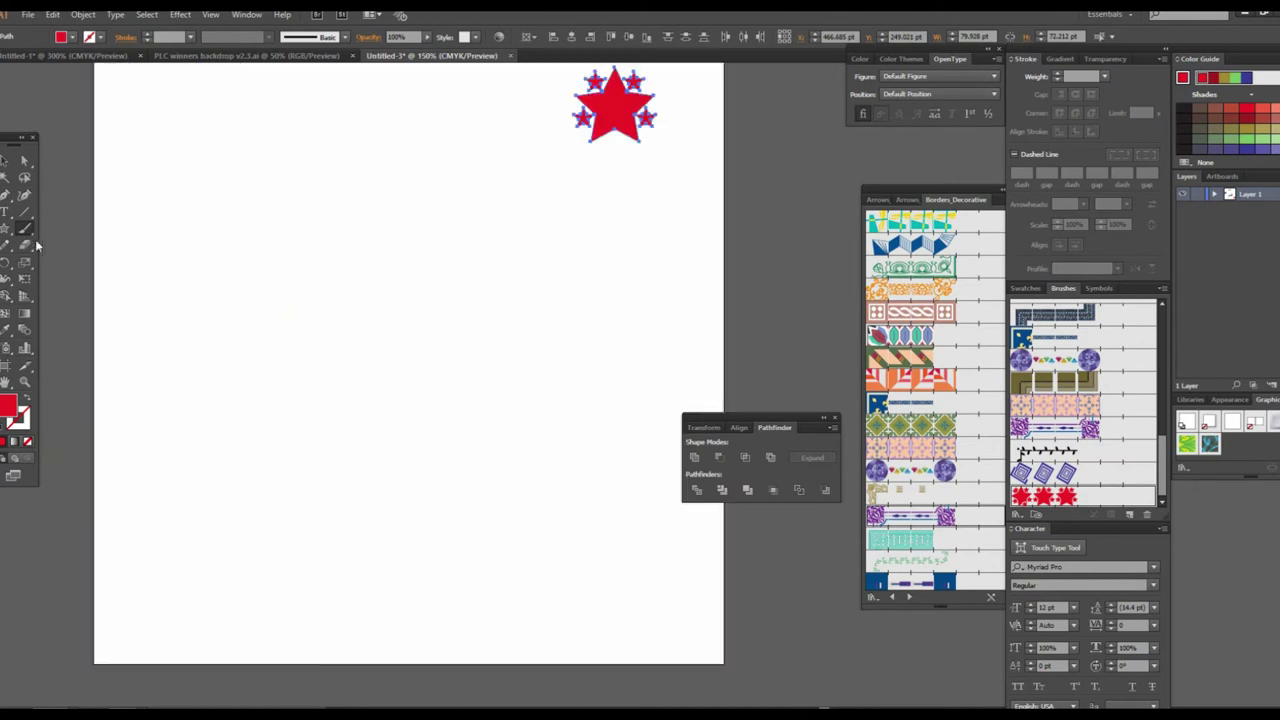
Step: Paint one more curving red-star stroke and undo it
{"action": "scroll", "coordinate": [420, 325], "scroll_direction": "up", "scroll_amount": 1}
{"action": "scroll", "coordinate": [420, 325], "scroll_direction": "right", "scroll_amount": 2}
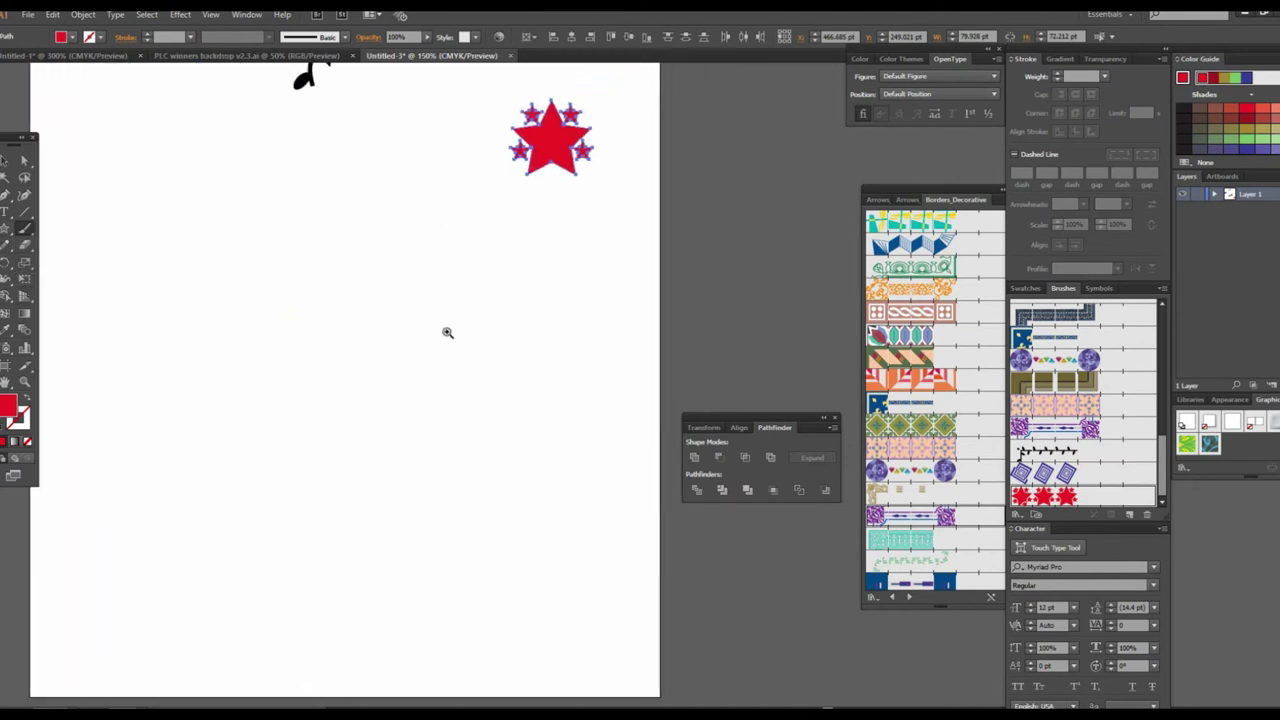
{"action": "scroll", "coordinate": [498, 307], "scroll_direction": "down", "scroll_amount": 1}
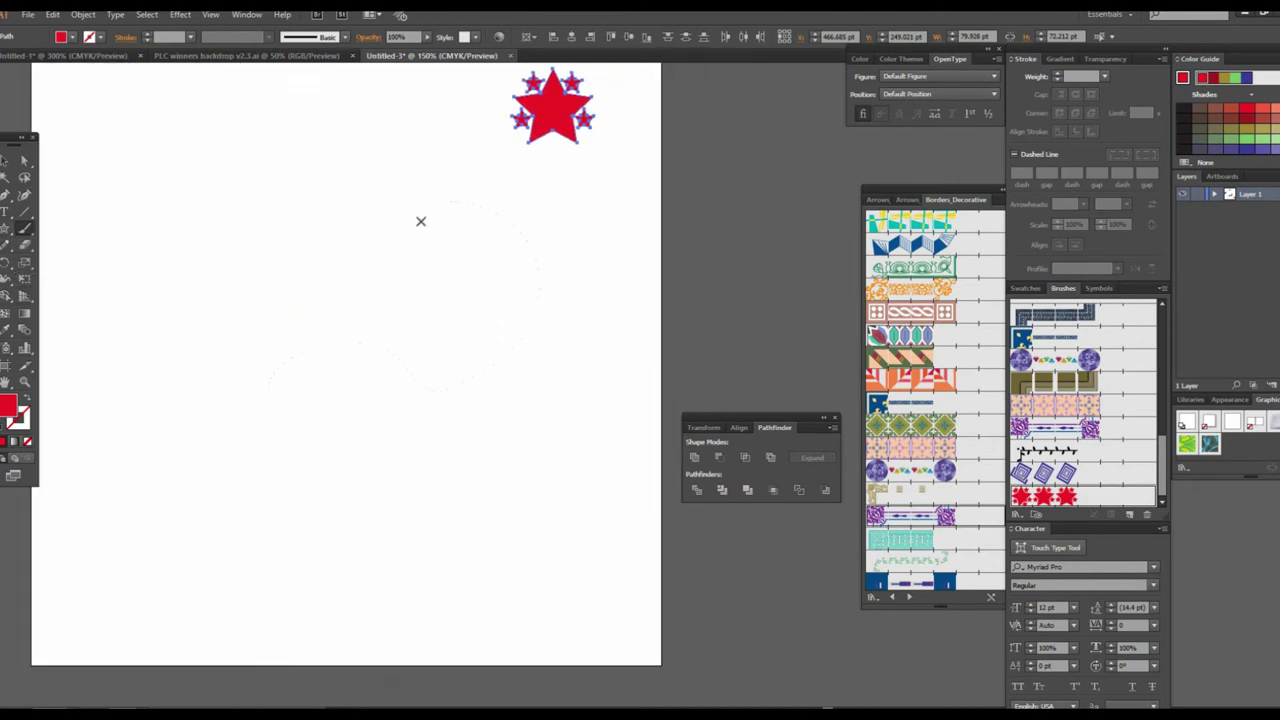
{"action": "left_click_drag", "start_coordinate": [314, 220], "coordinate": [488, 482]}
{"action": "key", "text": "ctrl+z"}
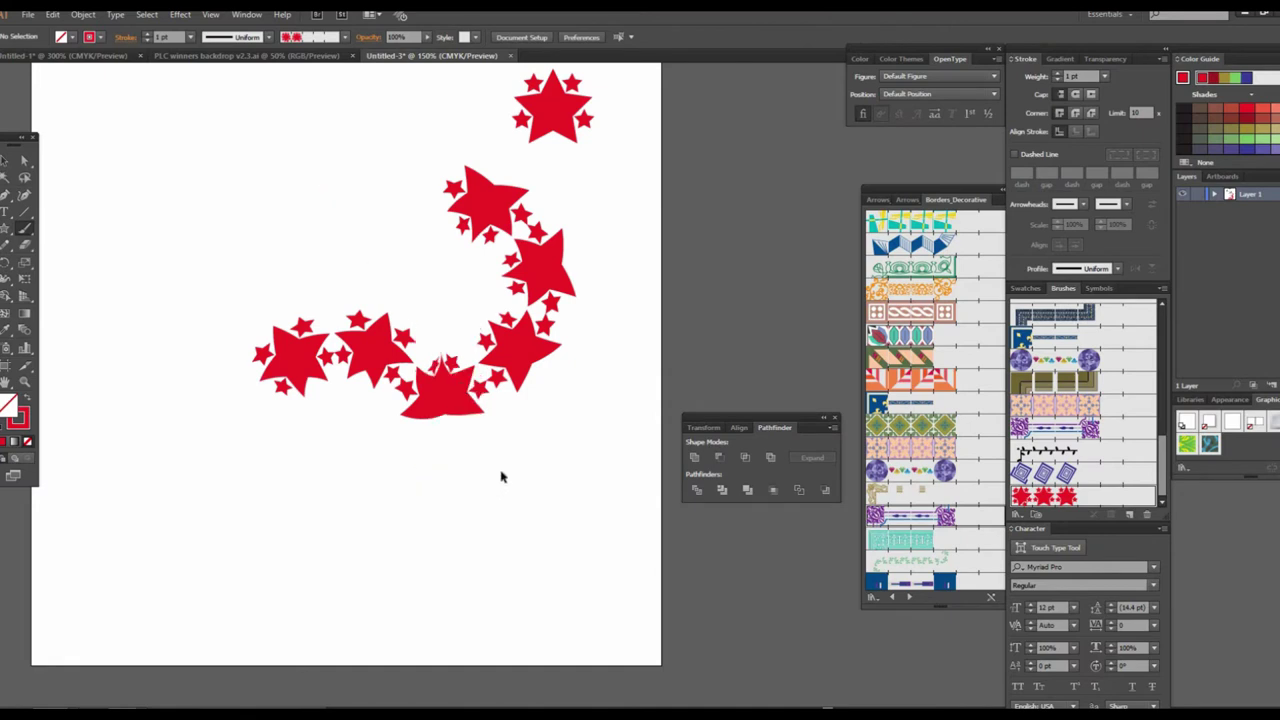
{"action": "key", "text": "ctrl+z"}
{"action": "left_click", "coordinate": [8, 228]}
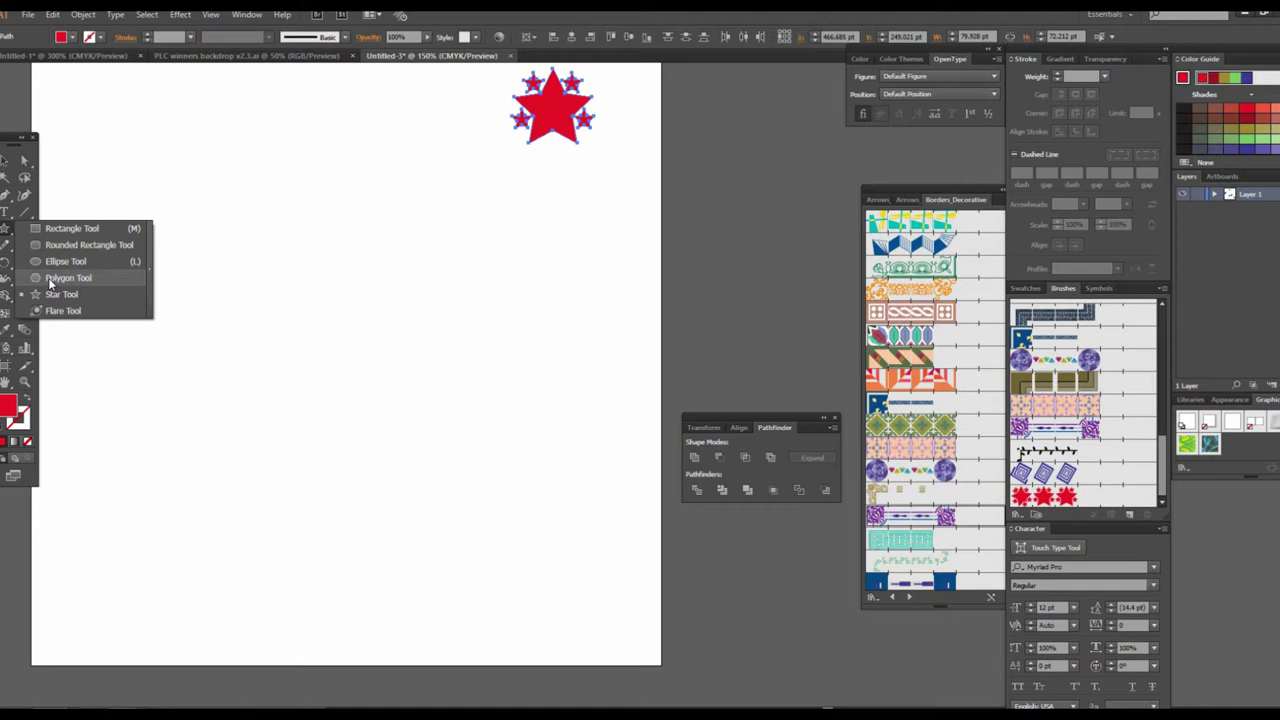
Step: Draw a large square below the star cluster with no fill and a red outline
{"action": "left_click", "coordinate": [55, 228]}
{"action": "left_click_drag", "start_coordinate": [244, 267], "coordinate": [564, 585]}
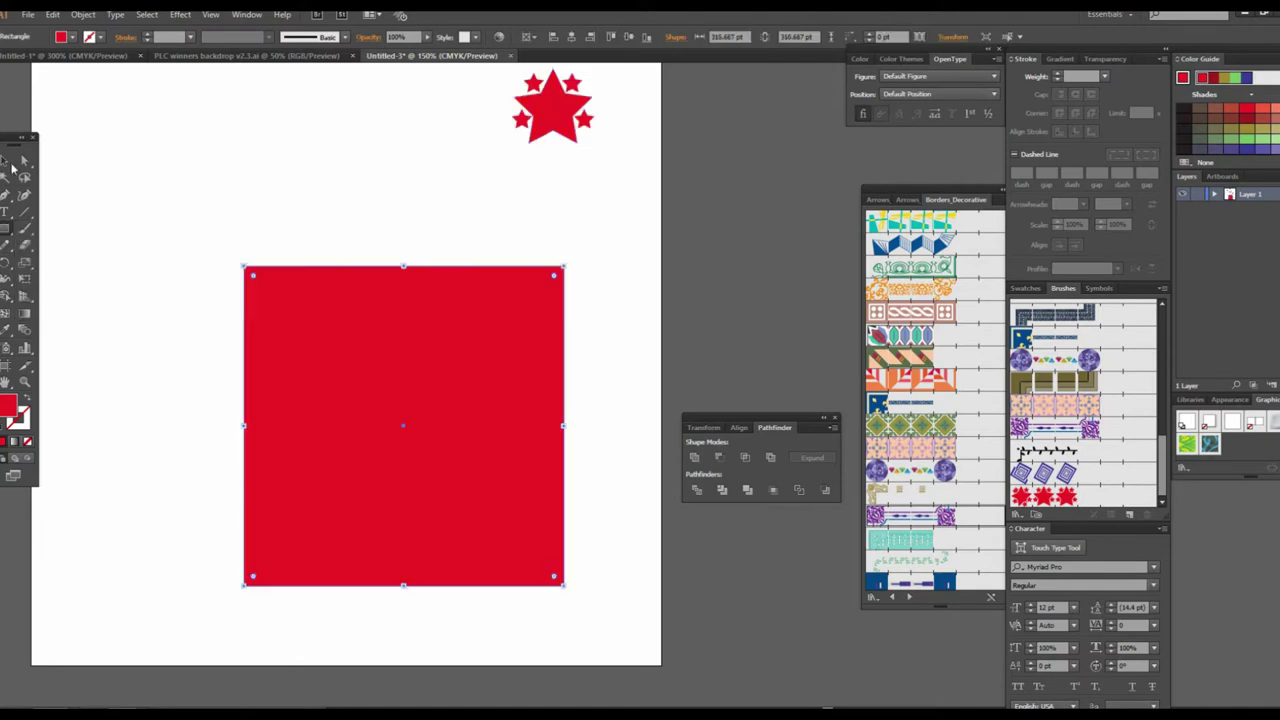
{"action": "left_click", "coordinate": [62, 38]}
{"action": "left_click", "coordinate": [8, 61]}
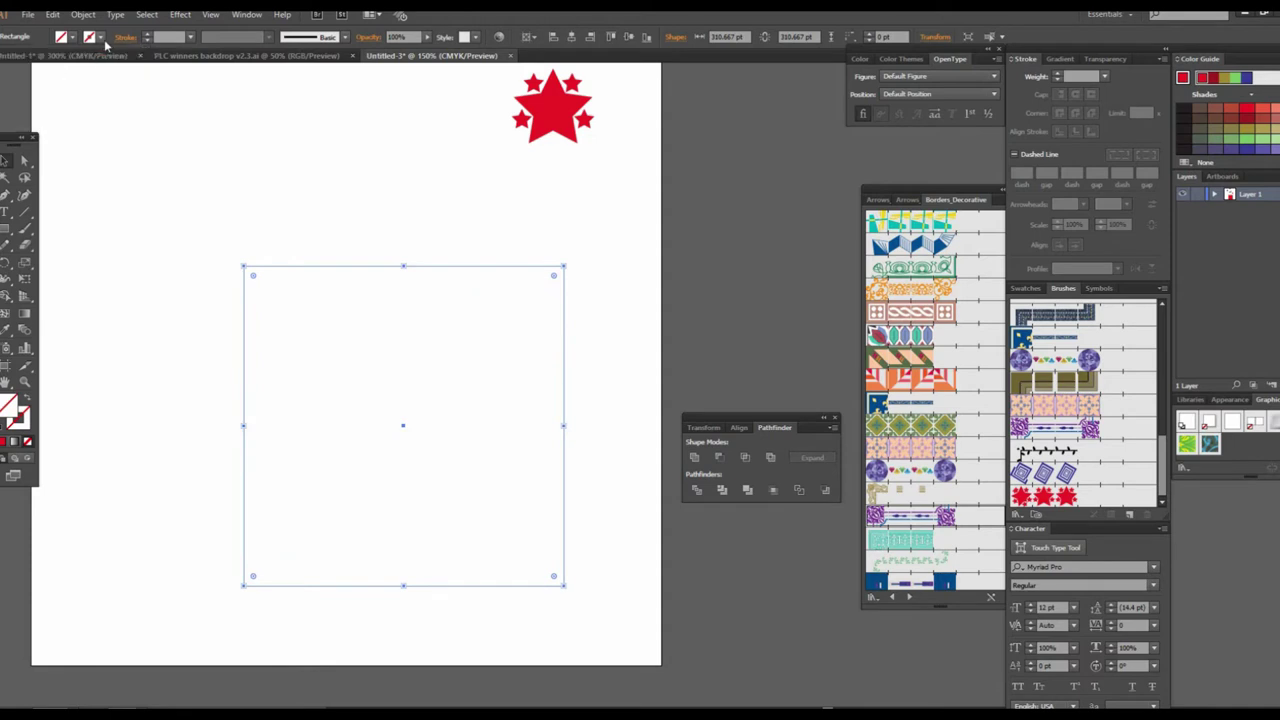
{"action": "left_click", "coordinate": [36, 62]}
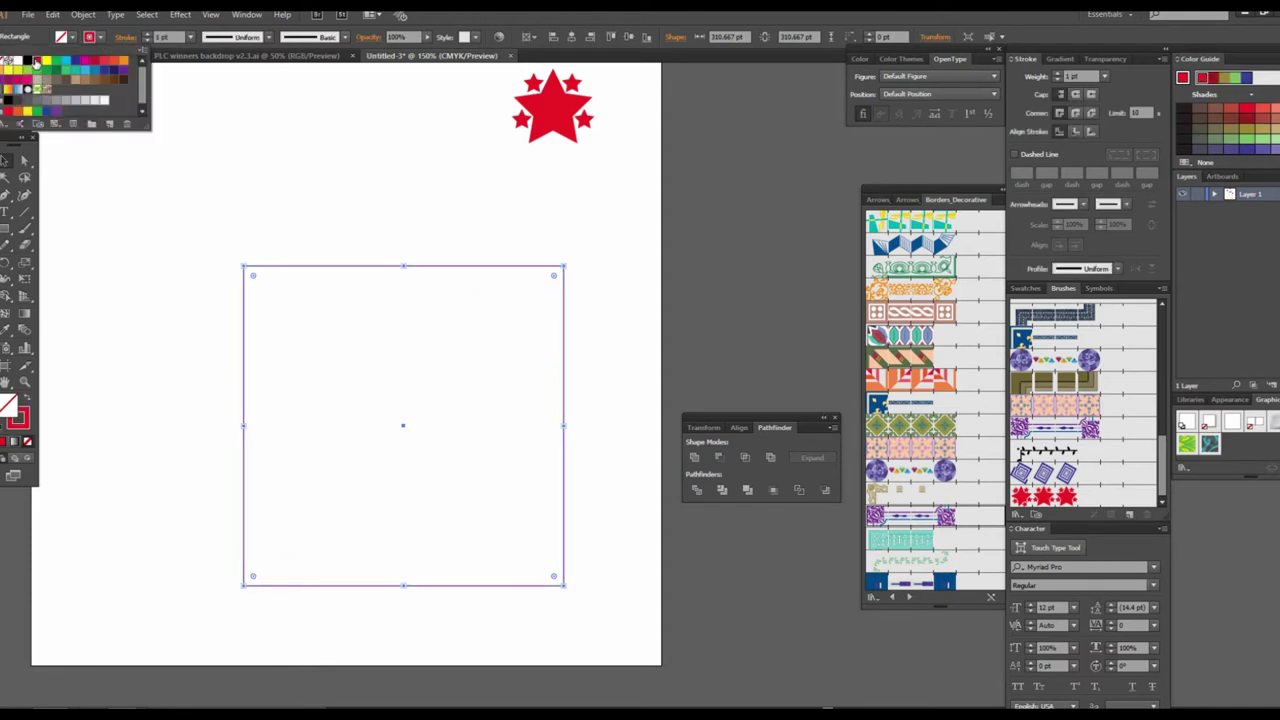
{"action": "left_click", "coordinate": [1061, 499]}
Step: Apply the red-star pattern brush to the square and set its scale to 58%
{"action": "double_click", "coordinate": [1050, 498]}
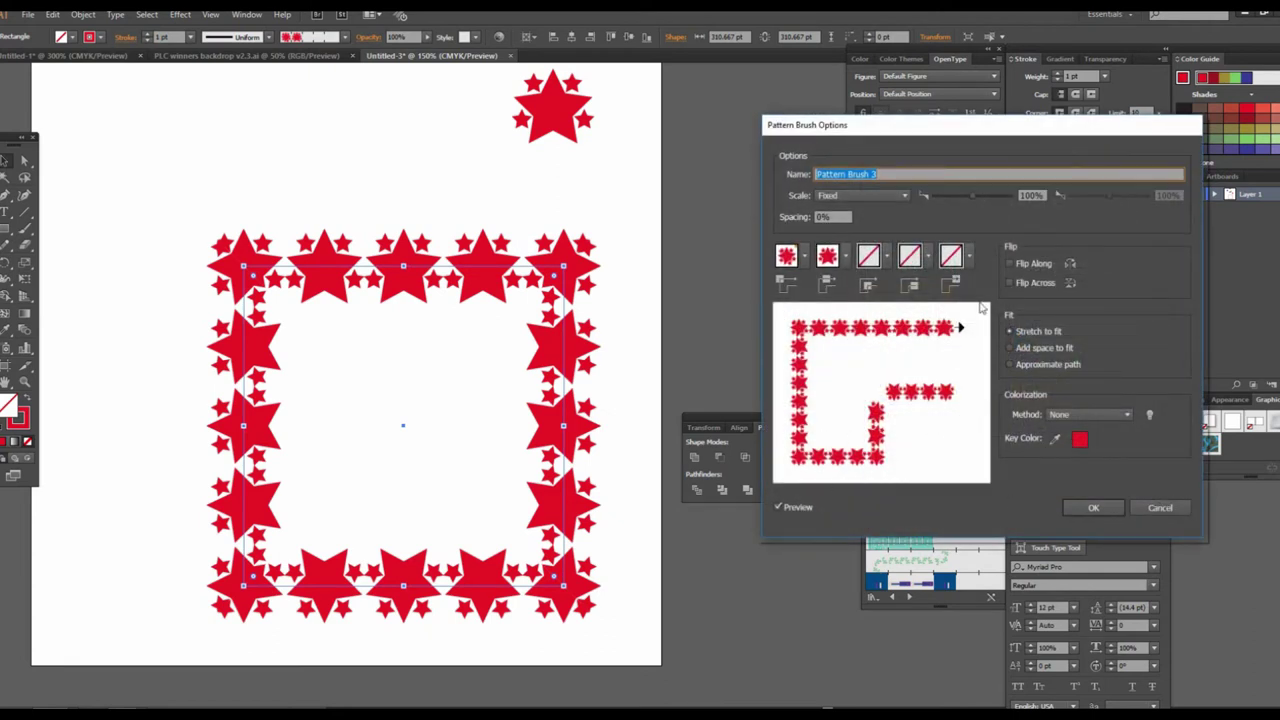
{"action": "left_click_drag", "start_coordinate": [969, 197], "coordinate": [951, 192]}
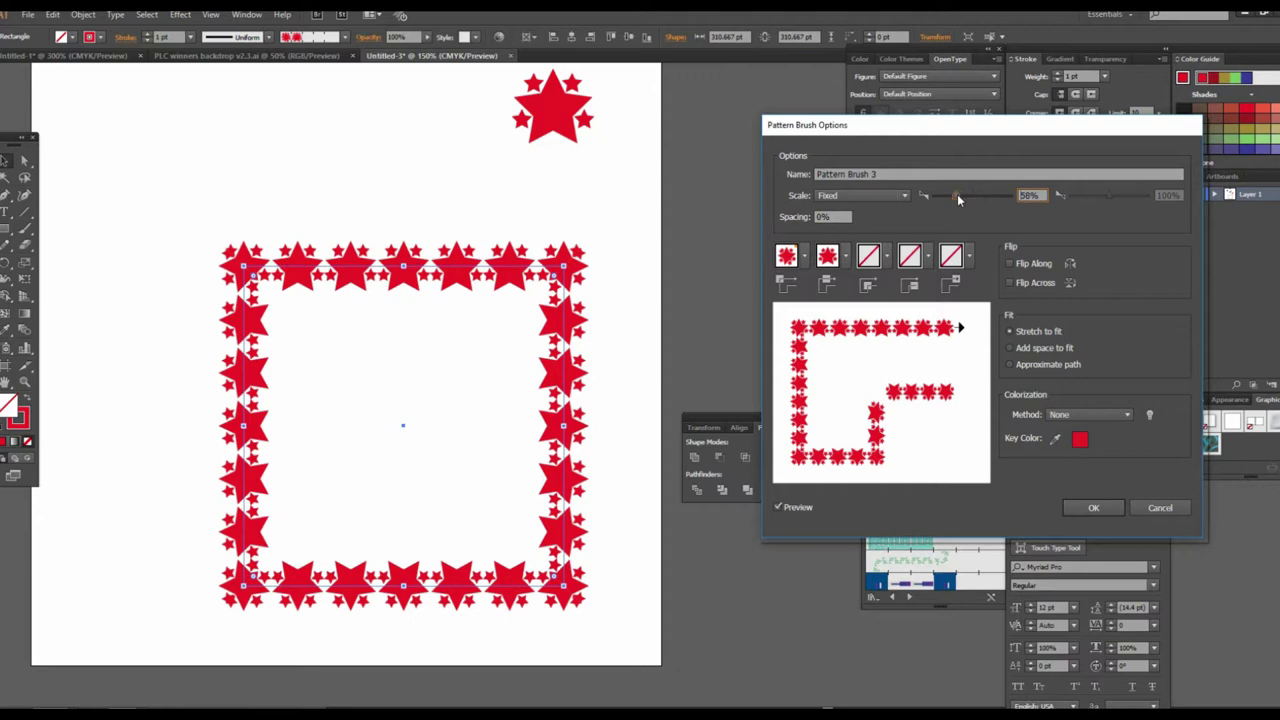
{"action": "left_click", "coordinate": [805, 257]}
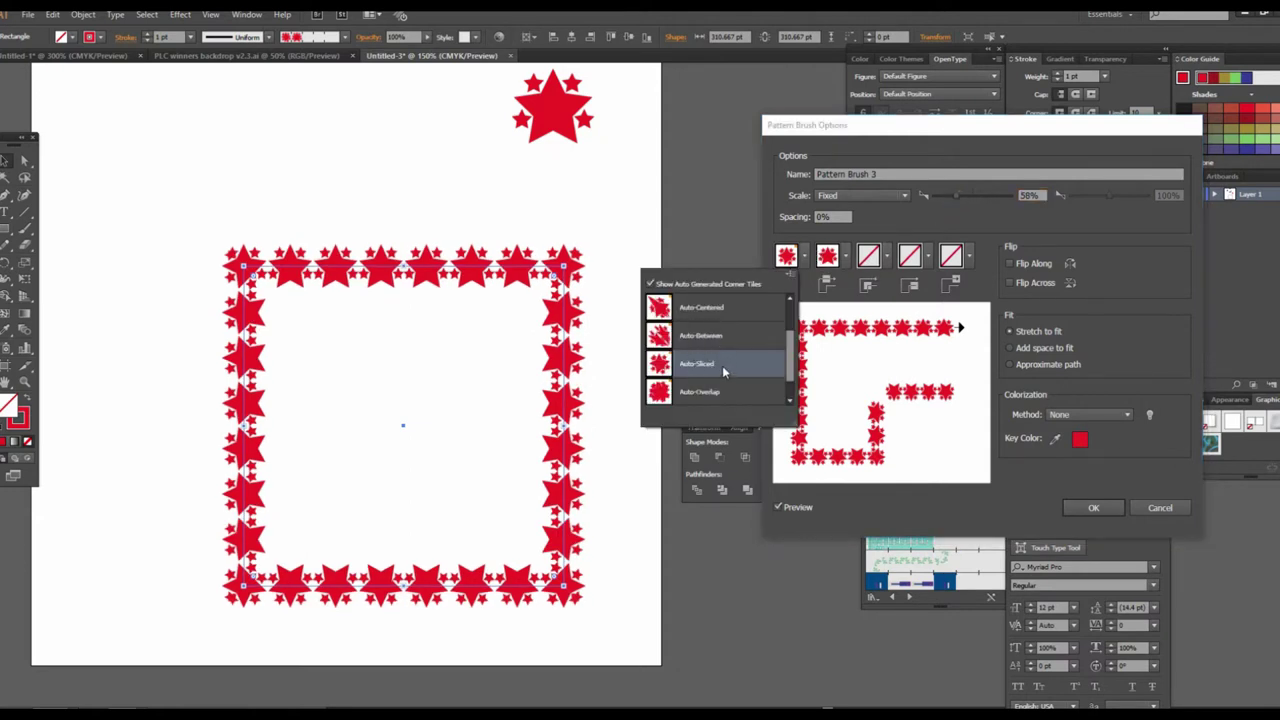
{"action": "left_click", "coordinate": [847, 257]}
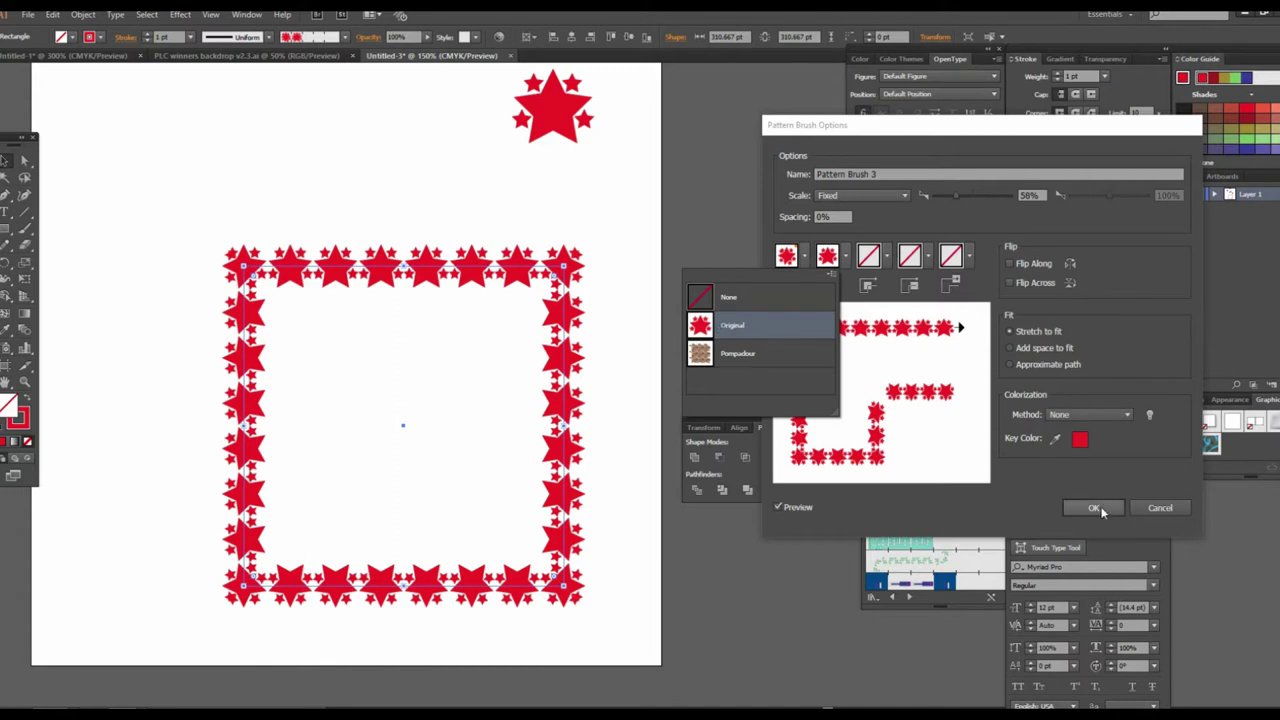
Step: Browse the Outer Corner tile options and close them without changes
{"action": "left_click", "coordinate": [804, 256]}
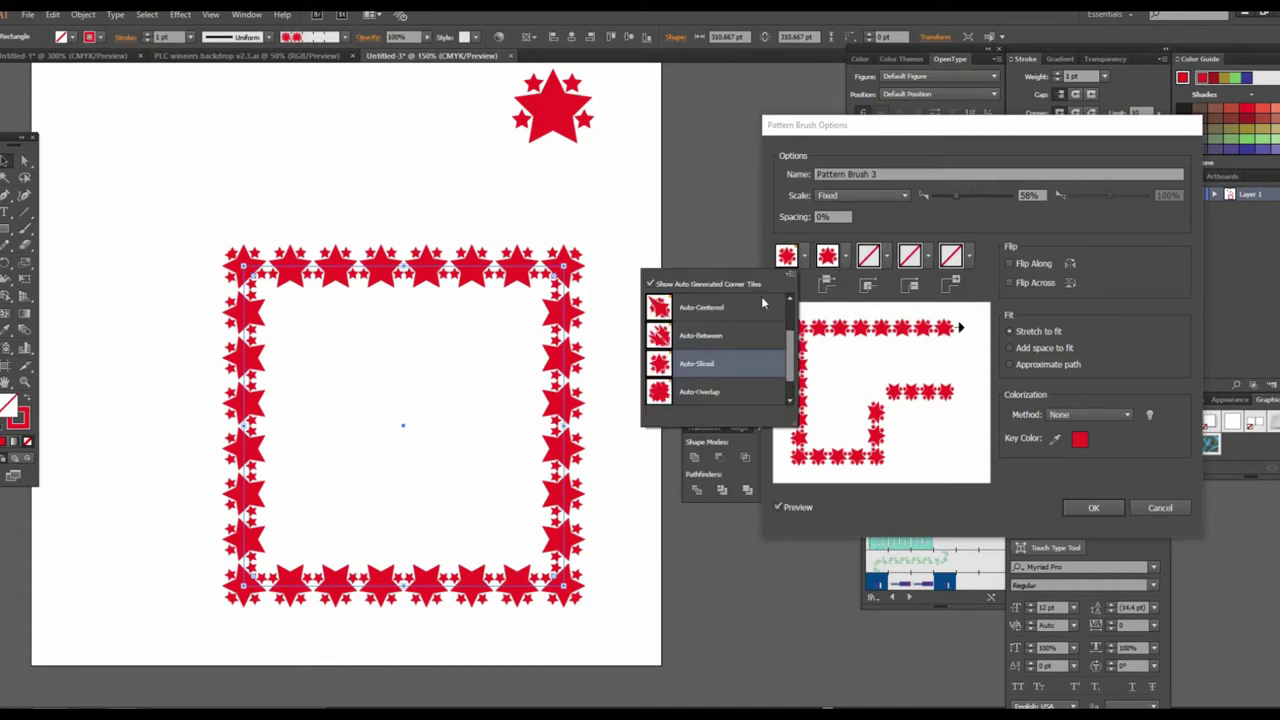
{"action": "scroll", "coordinate": [694, 320], "scroll_direction": "up", "scroll_amount": 1}
{"action": "scroll", "coordinate": [695, 340], "scroll_direction": "up", "scroll_amount": 1}
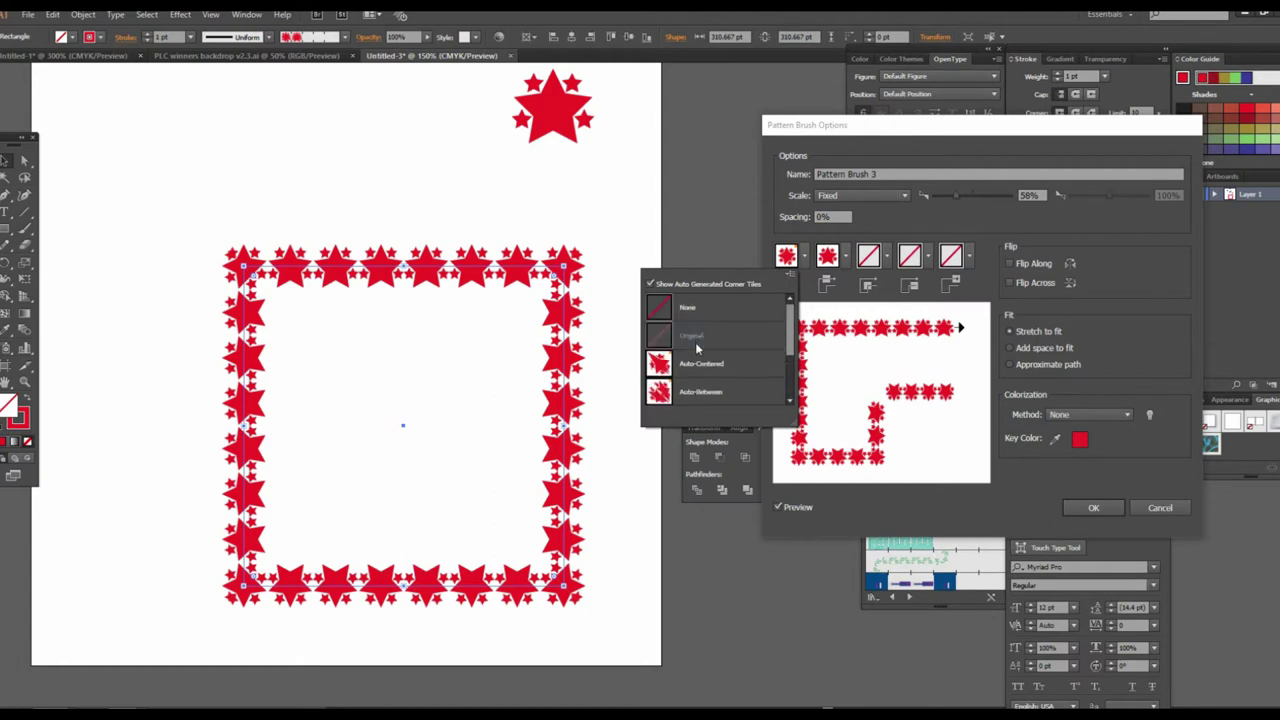
{"action": "scroll", "coordinate": [692, 398], "scroll_direction": "down", "scroll_amount": 3}
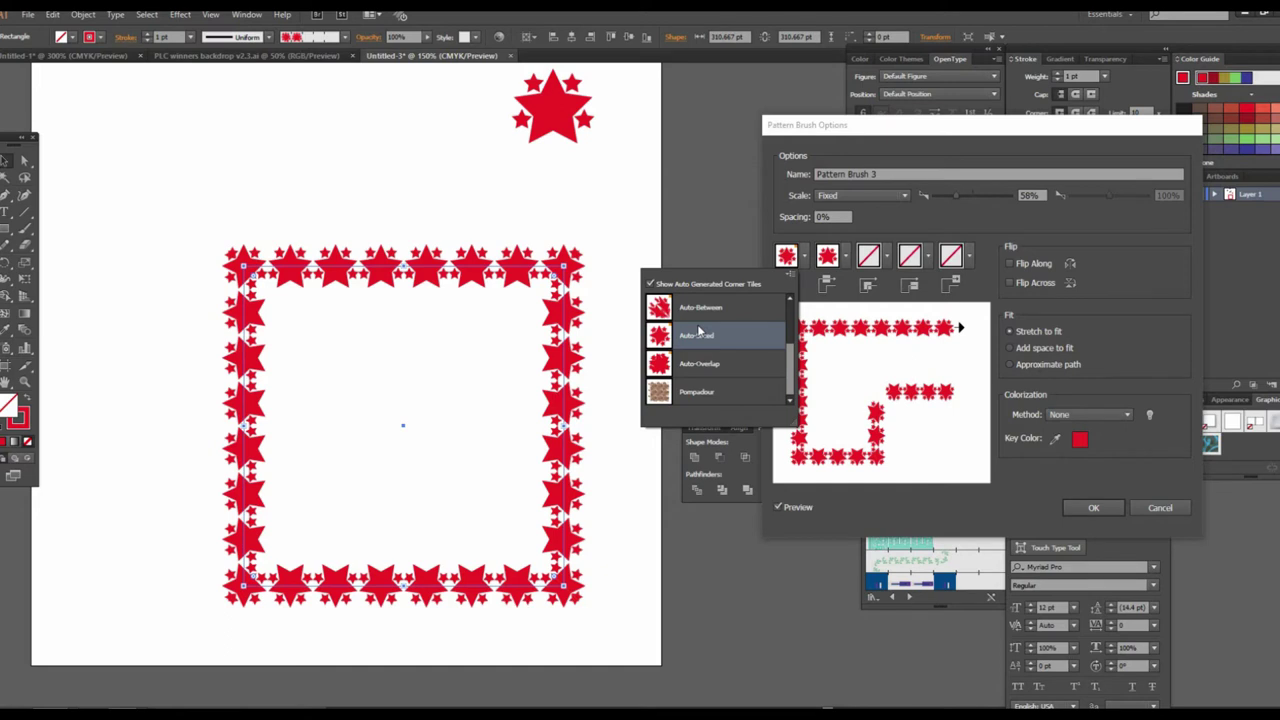
{"action": "scroll", "coordinate": [712, 360], "scroll_direction": "up", "scroll_amount": 2}
{"action": "scroll", "coordinate": [712, 362], "scroll_direction": "down", "scroll_amount": 2}
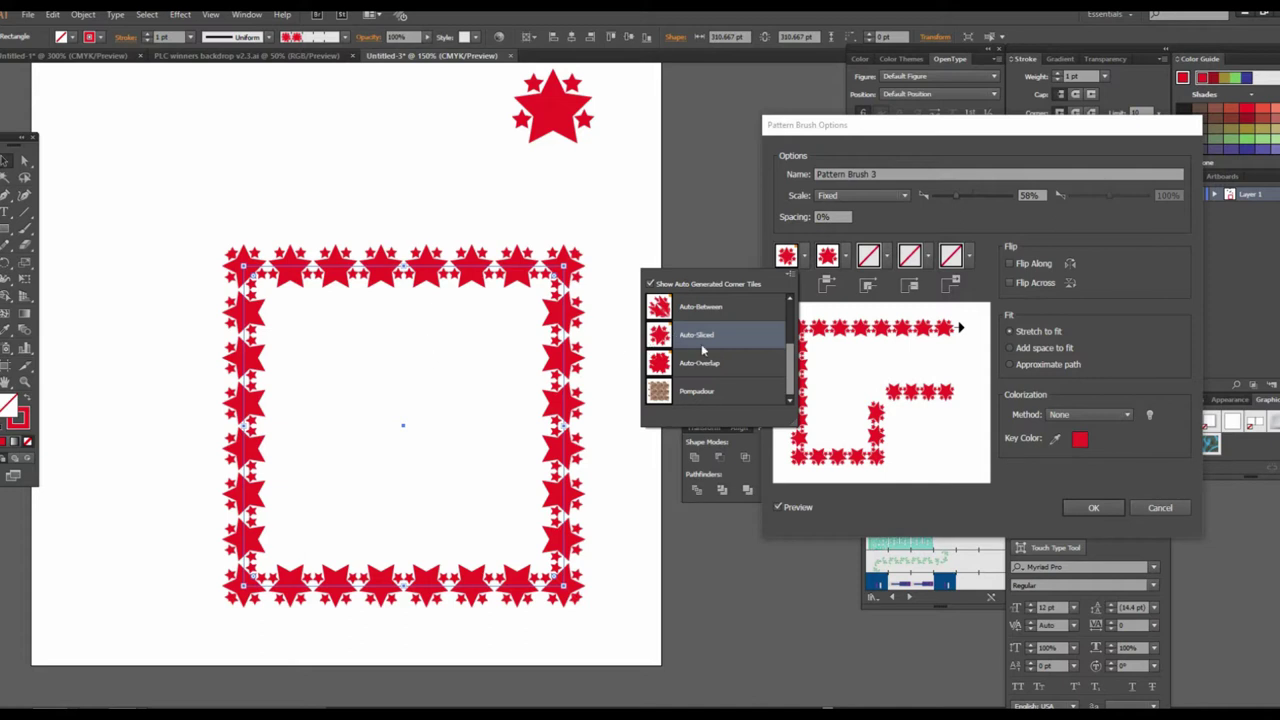
{"action": "left_click", "coordinate": [1155, 508]}
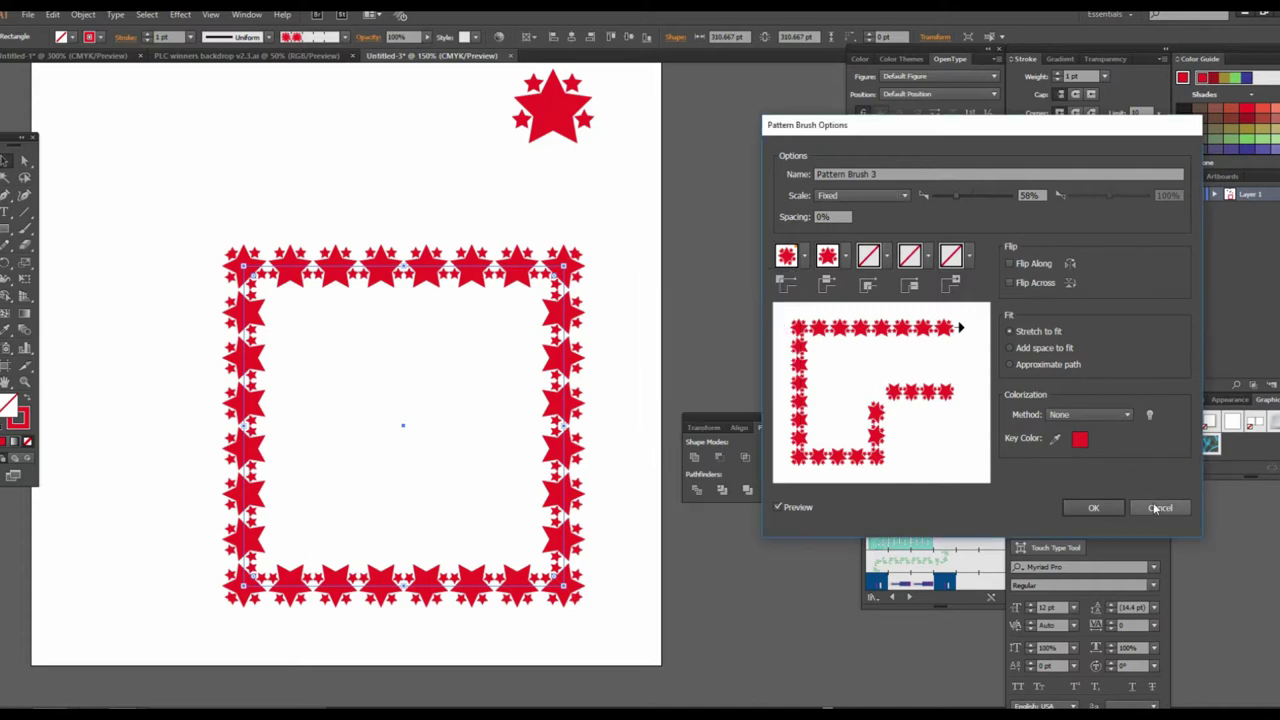
Step: Cancel the pattern brush options and drag the red-star frame off the artboard to the left
{"action": "left_click", "coordinate": [1186, 509]}
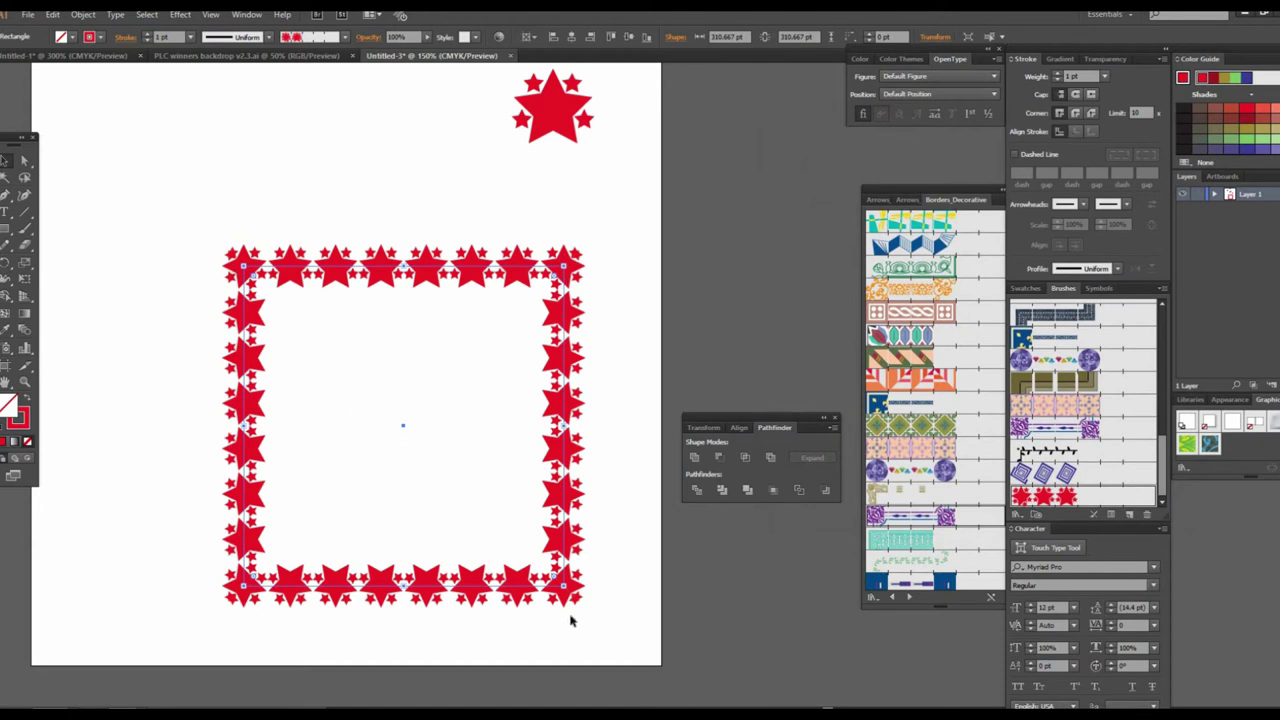
{"action": "scroll", "coordinate": [566, 369], "scroll_direction": "up", "scroll_amount": 2}
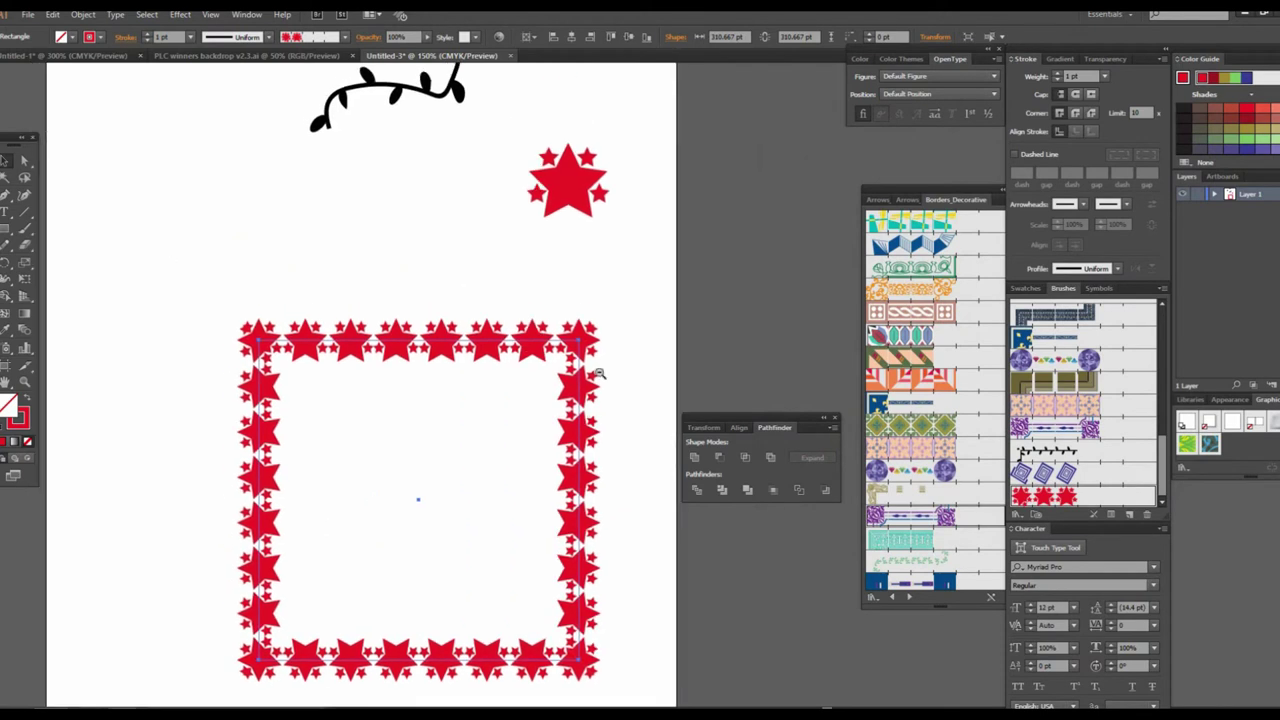
{"action": "scroll", "coordinate": [590, 370], "scroll_direction": "down", "scroll_amount": 1}
{"action": "left_click", "coordinate": [587, 368]}
{"action": "left_click_drag", "start_coordinate": [560, 357], "coordinate": [440, 237]}
{"action": "scroll", "coordinate": [543, 310], "scroll_direction": "down", "scroll_amount": 1}
{"action": "scroll", "coordinate": [560, 310], "scroll_direction": "down", "scroll_amount": 1}
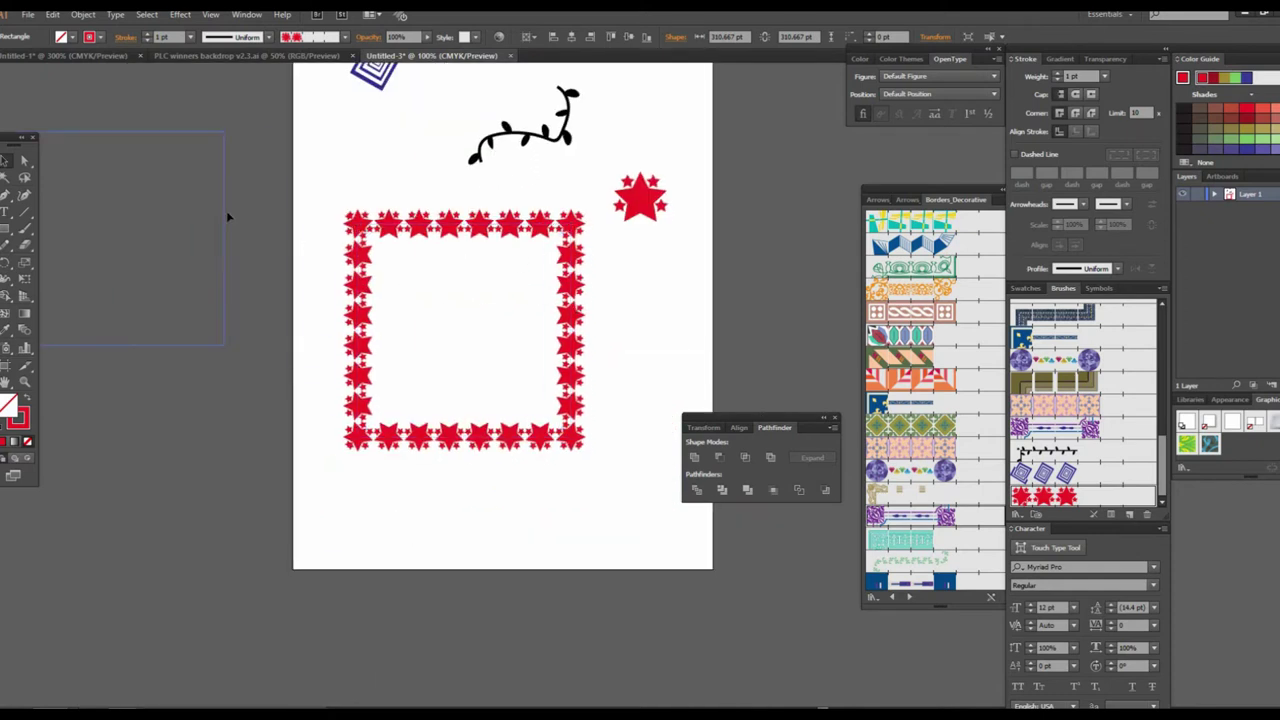
{"action": "left_click_drag", "start_coordinate": [571, 307], "coordinate": [216, 219]}
{"action": "scroll", "coordinate": [495, 367], "scroll_direction": "up", "scroll_amount": 1}
Step: Pan the view back to the cleared page and pick the Star Tool
{"action": "left_click_drag", "start_coordinate": [495, 367], "coordinate": [460, 306]}
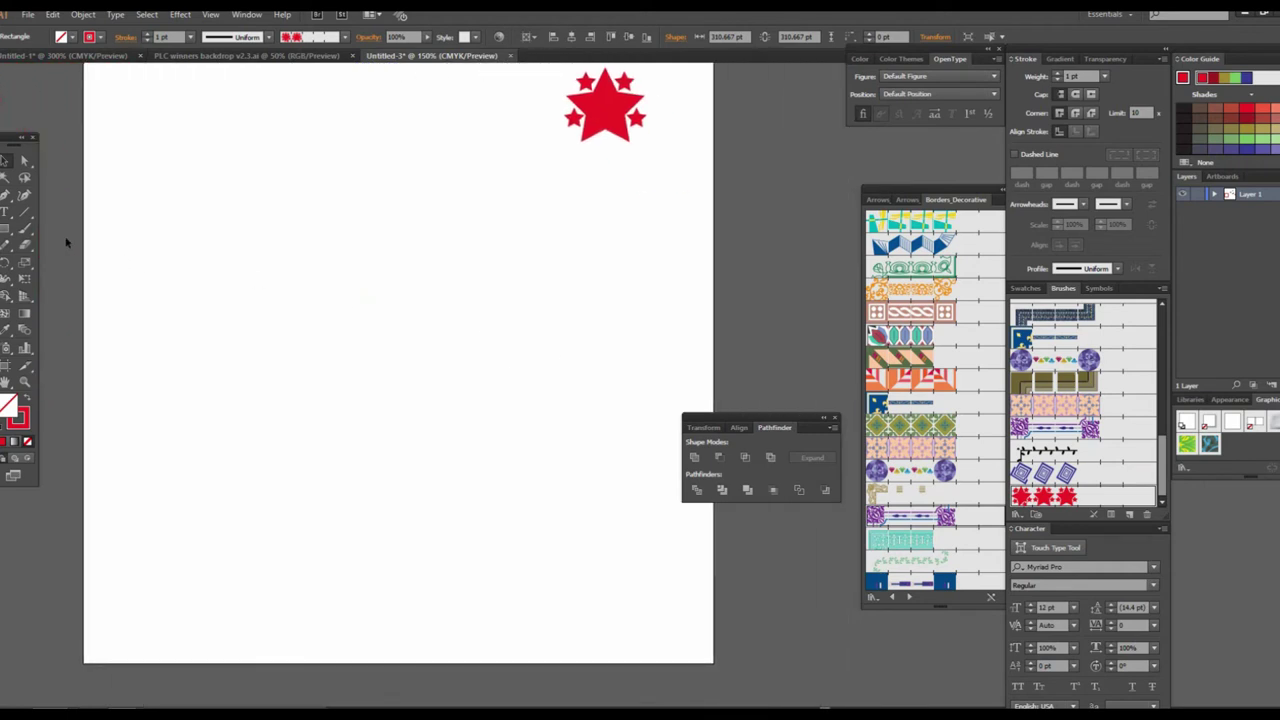
{"action": "mouse_move", "coordinate": [290, 294]}
{"action": "left_mouse_down"}
{"action": "mouse_move", "coordinate": [425, 397]}
{"action": "mouse_move", "coordinate": [354, 380]}
{"action": "left_mouse_up"}
{"action": "scroll", "coordinate": [425, 397], "scroll_direction": "down", "scroll_amount": 1}
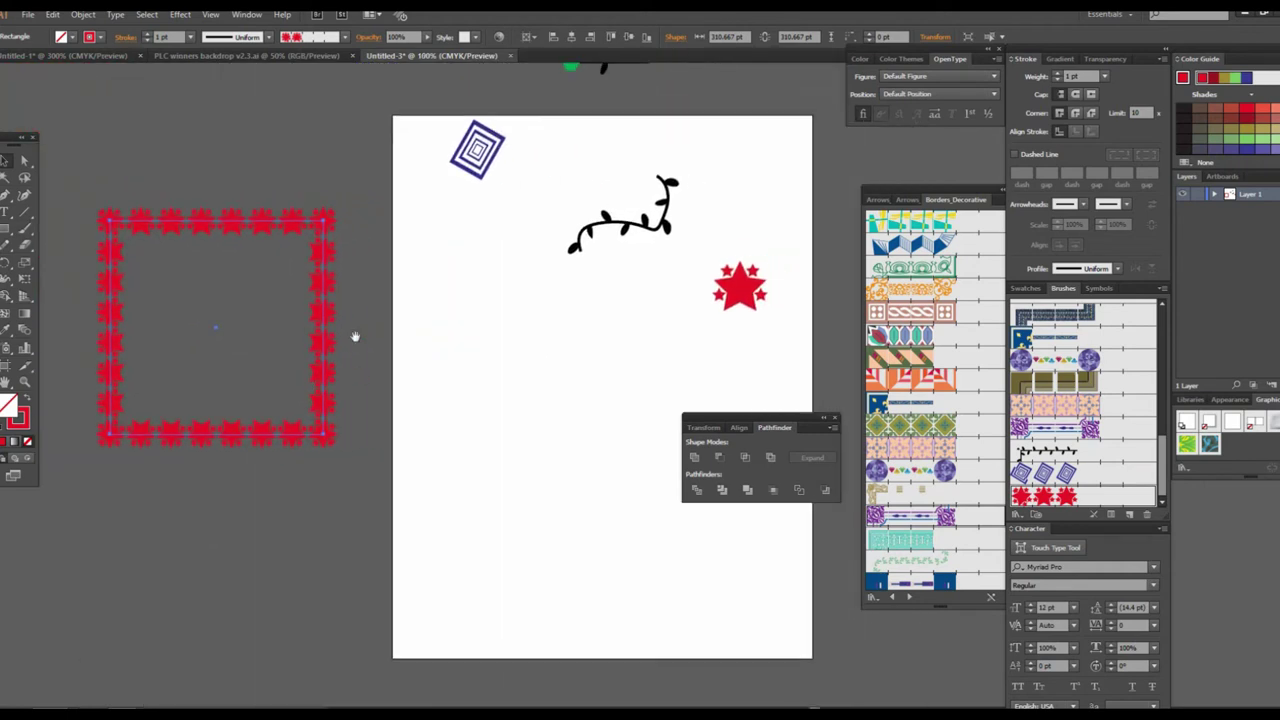
{"action": "scroll", "coordinate": [560, 424], "scroll_direction": "up", "scroll_amount": 1}
{"action": "left_click_drag", "start_coordinate": [545, 424], "coordinate": [509, 499]}
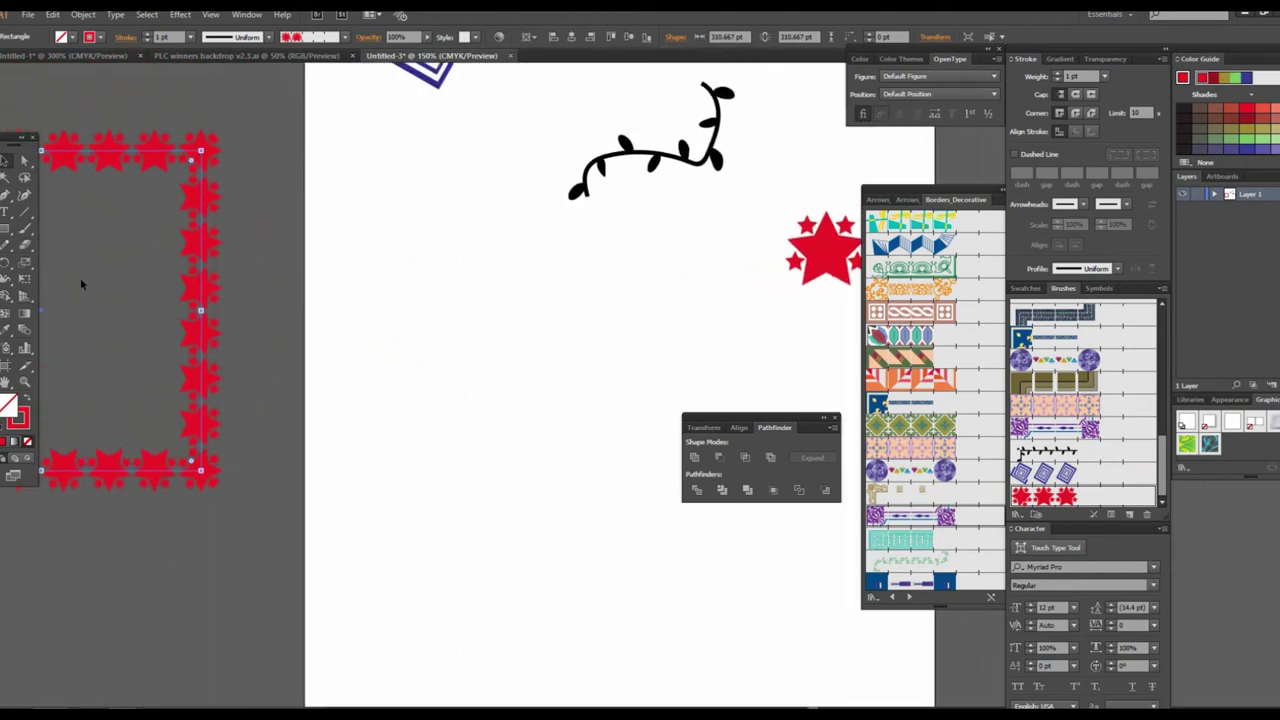
{"action": "left_click", "coordinate": [6, 230]}
{"action": "left_click", "coordinate": [60, 294]}
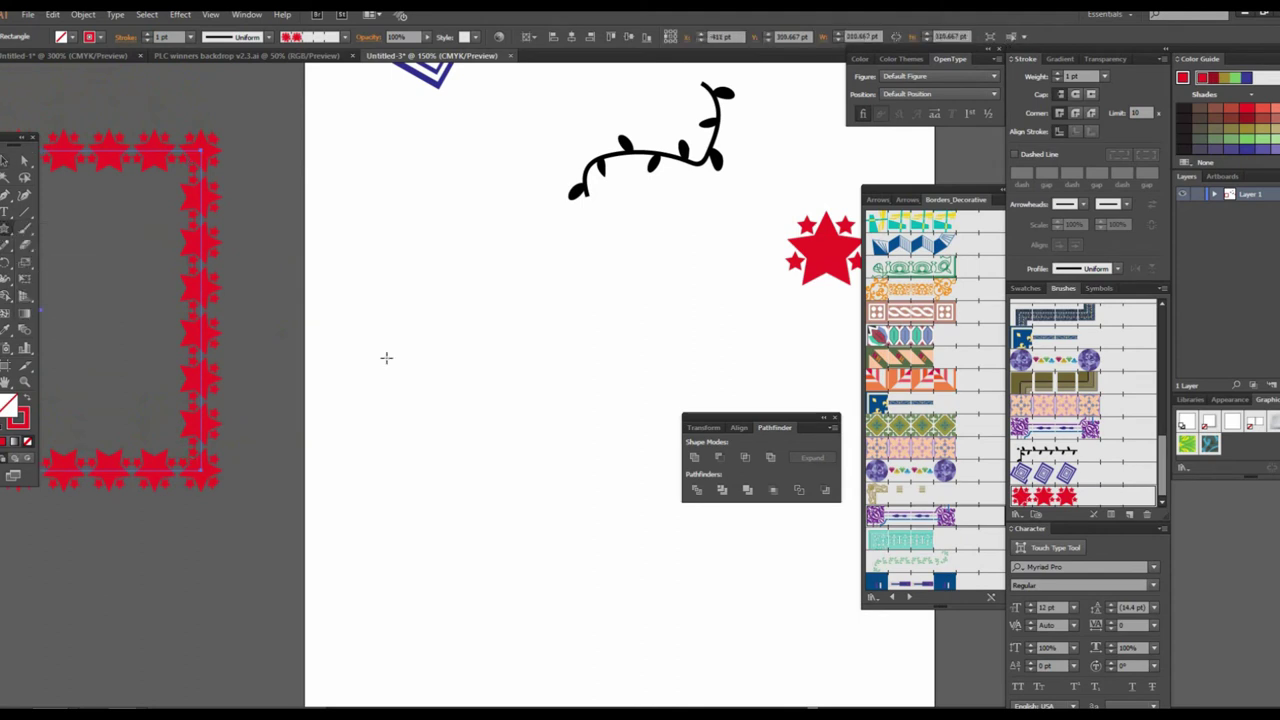
Step: Draw a large star on the empty artboard and fill it red
{"action": "mouse_move", "coordinate": [409, 362]}
{"action": "left_mouse_down"}
{"action": "mouse_move", "coordinate": [508, 466]}
{"action": "mouse_move", "coordinate": [491, 446]}
{"action": "left_mouse_up"}
{"action": "key", "text": "v"}
{"action": "left_click_drag", "start_coordinate": [382, 313], "coordinate": [486, 337]}
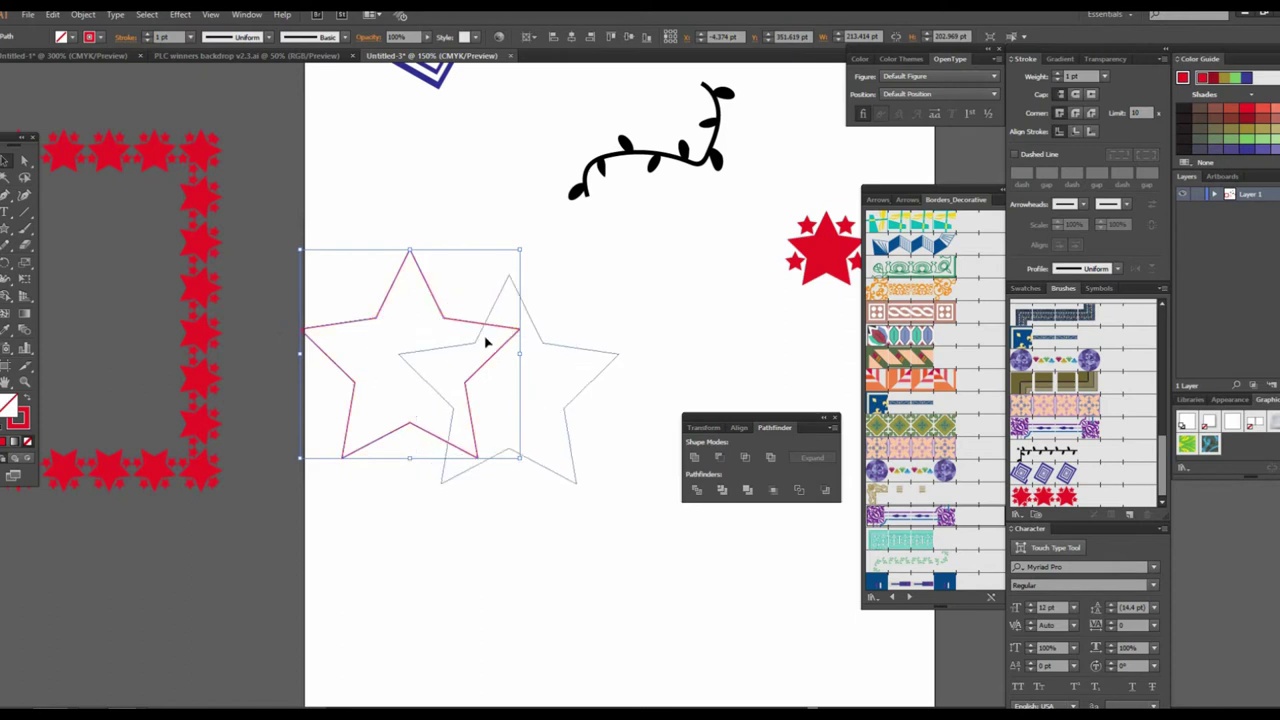
{"action": "key", "text": "ctrl+shift+a"}
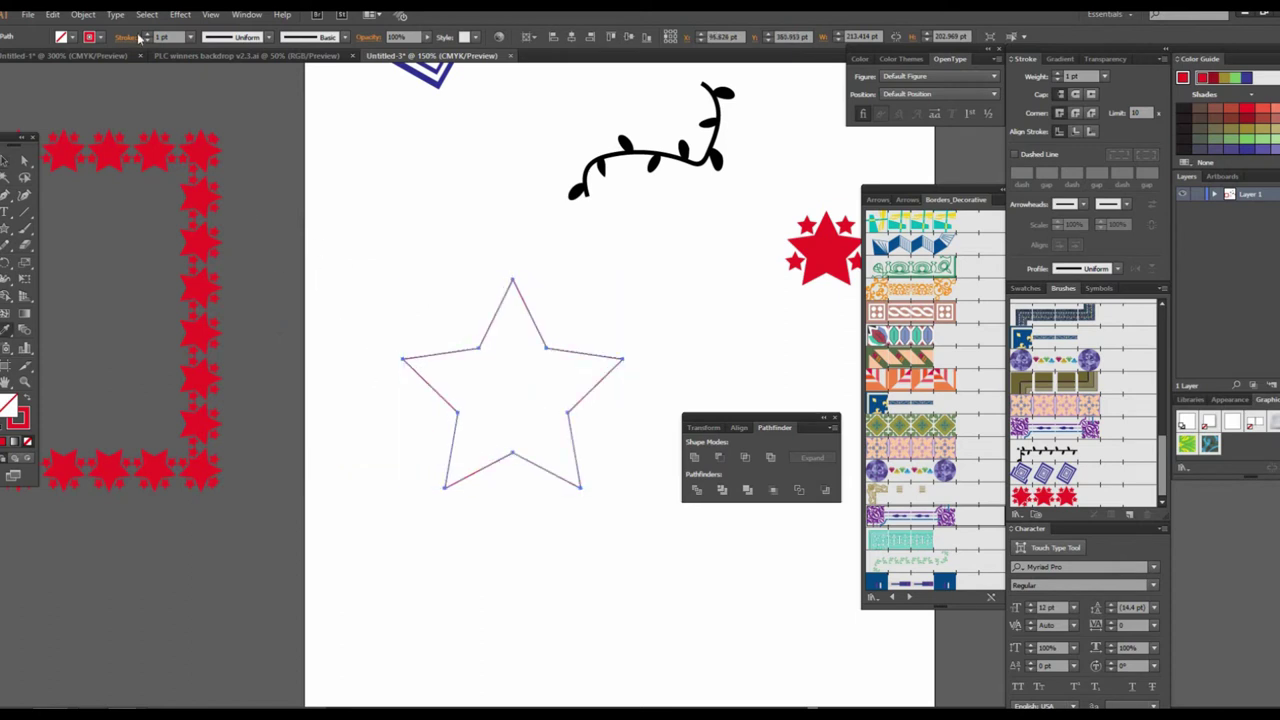
{"action": "left_click", "coordinate": [73, 38]}
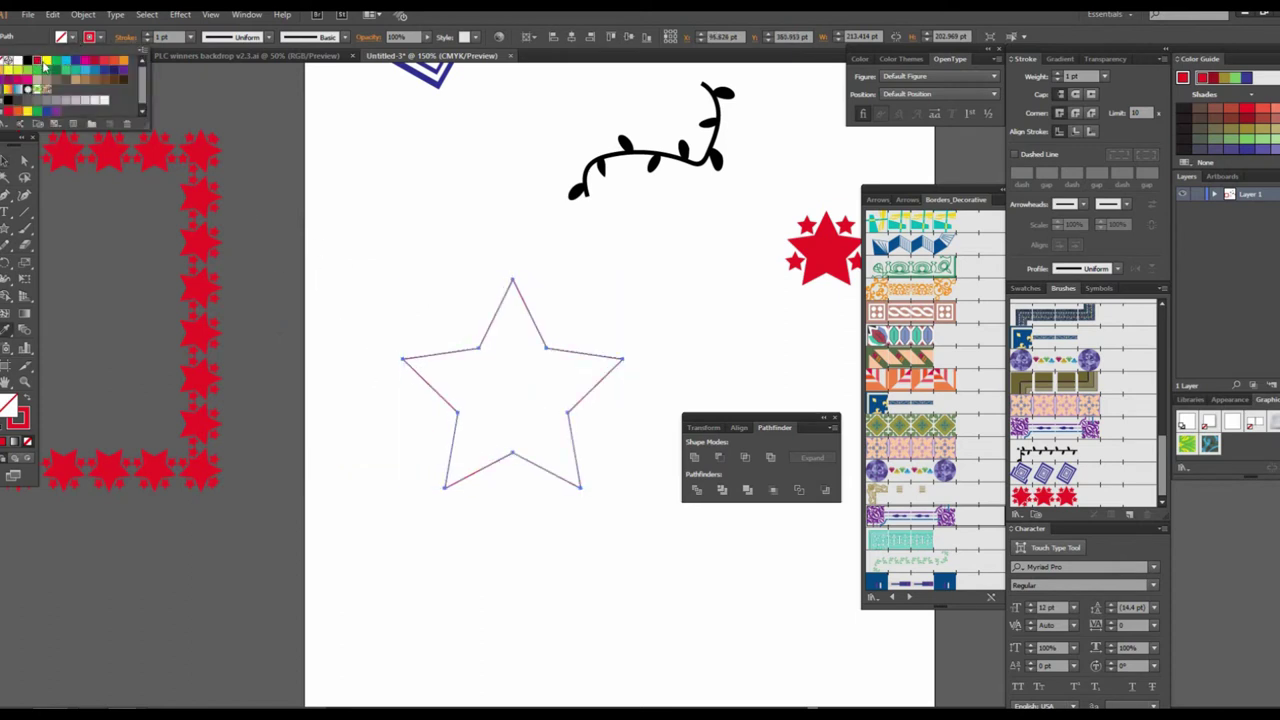
{"action": "left_click", "coordinate": [38, 61]}
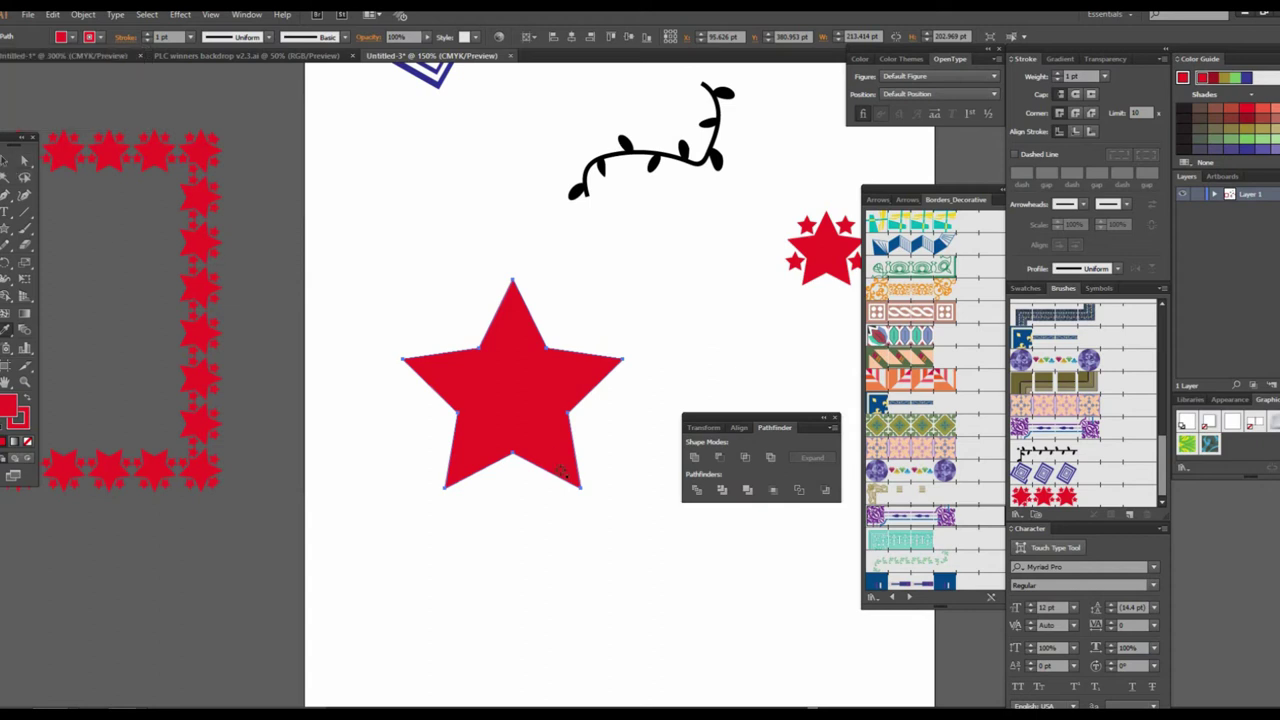
{"action": "key", "text": "ctrl+z"}
{"action": "key", "text": "ctrl+shift+z"}
{"action": "left_click", "coordinate": [6, 160]}
{"action": "left_click", "coordinate": [512, 400]}
{"action": "left_click", "coordinate": [571, 423]}
Step: Shrink a pasted-in-front copy and subtract it with Minus Front to hollow the star
{"action": "key", "text": "ctrl+equal"}
{"action": "left_click", "coordinate": [512, 425]}
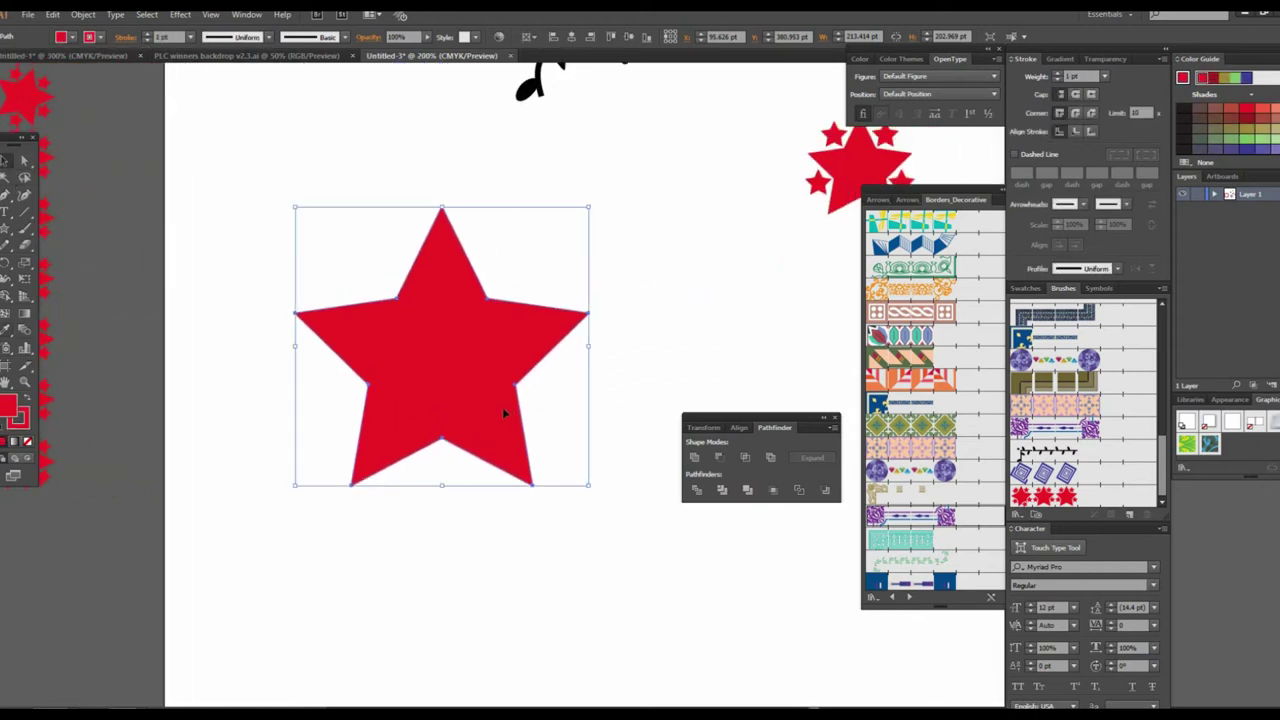
{"action": "left_click_drag", "start_coordinate": [487, 401], "coordinate": [510, 488]}
{"action": "key", "text": "a"}
{"action": "key", "text": "ctrl+z"}
{"action": "key", "text": "v"}
{"action": "mouse_move", "coordinate": [589, 206]}
{"action": "left_mouse_down"}
{"action": "mouse_move", "coordinate": [539, 249]}
{"action": "mouse_move", "coordinate": [620, 370]}
{"action": "left_mouse_up"}
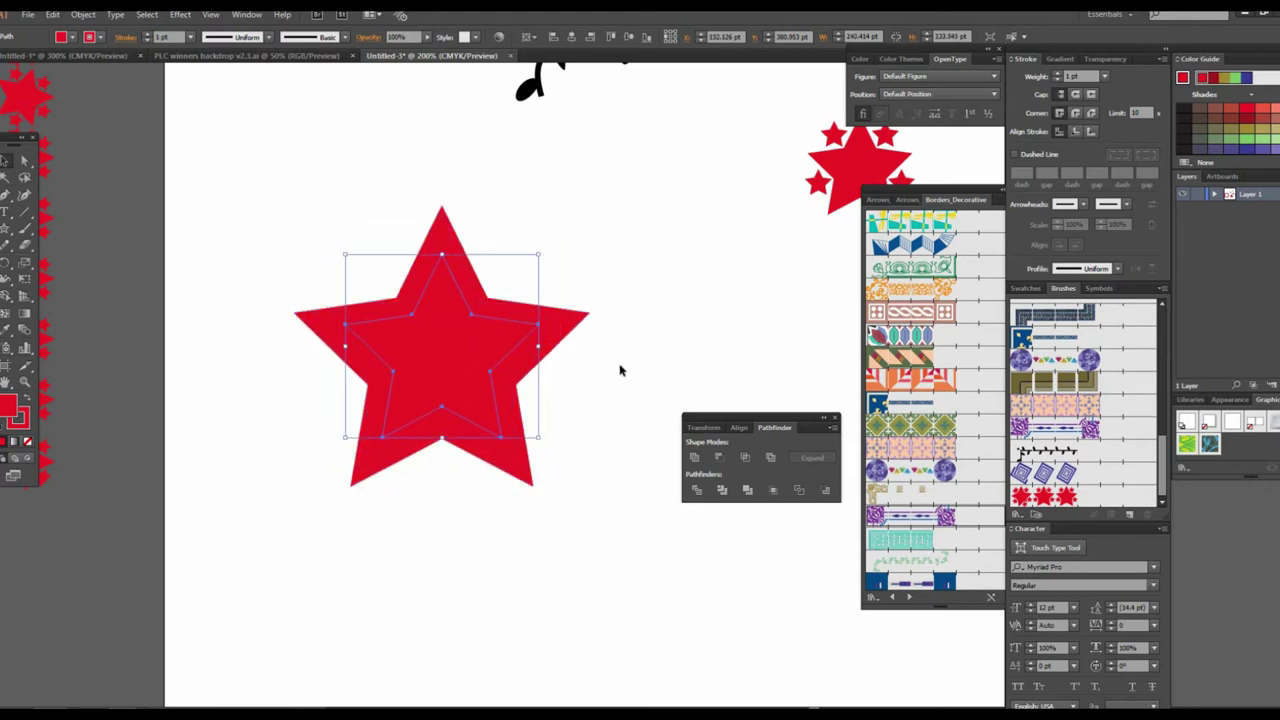
{"action": "key", "text": "a"}
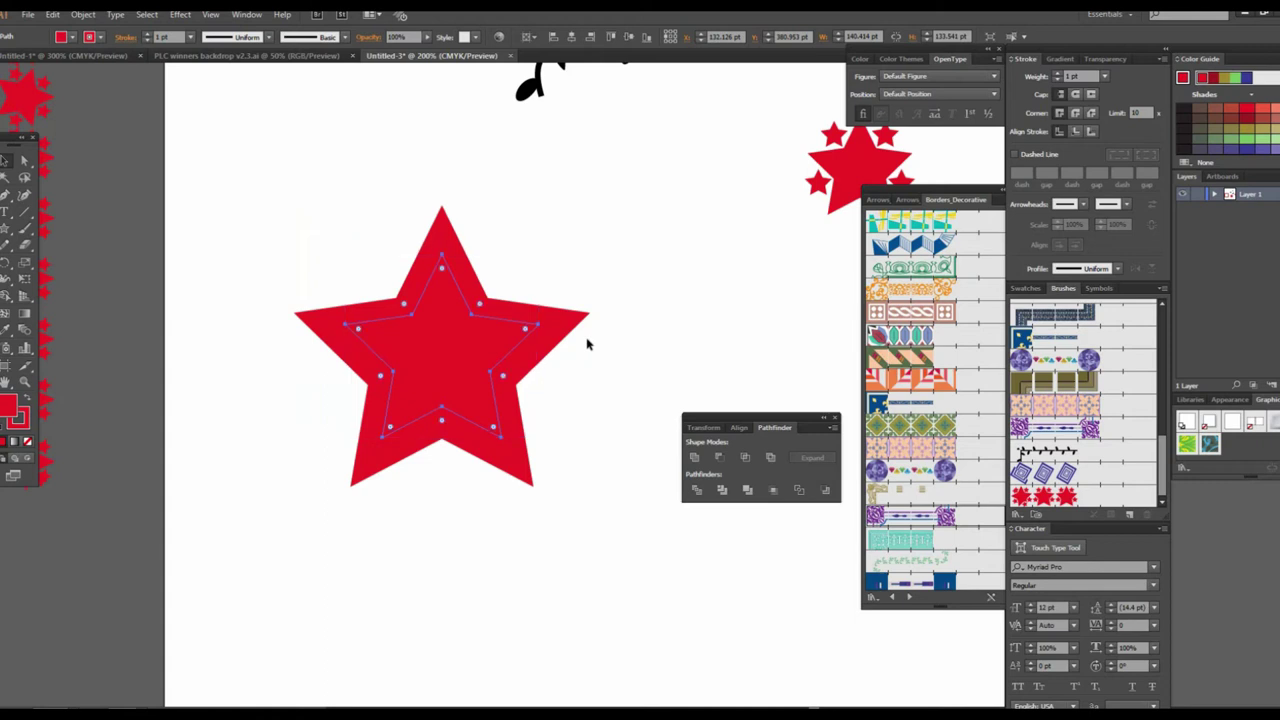
{"action": "left_click_drag", "start_coordinate": [346, 200], "coordinate": [624, 518]}
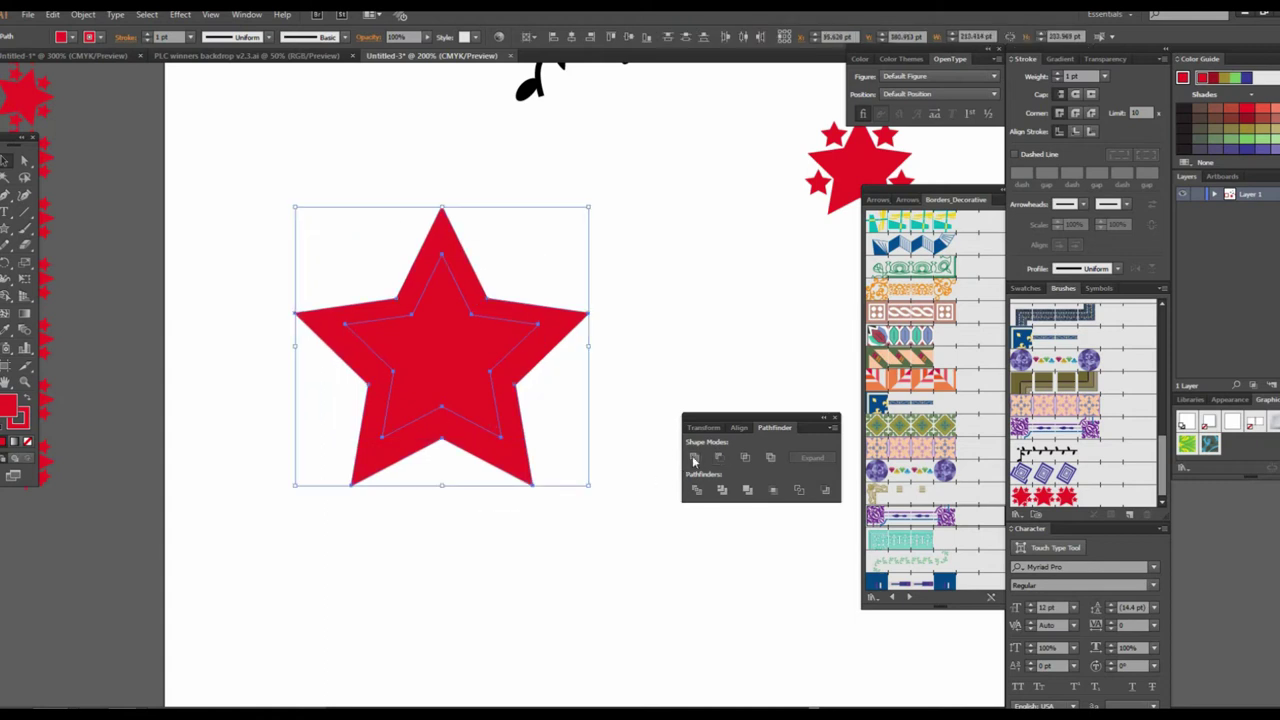
{"action": "left_click", "coordinate": [718, 458]}
{"action": "left_click", "coordinate": [560, 500]}
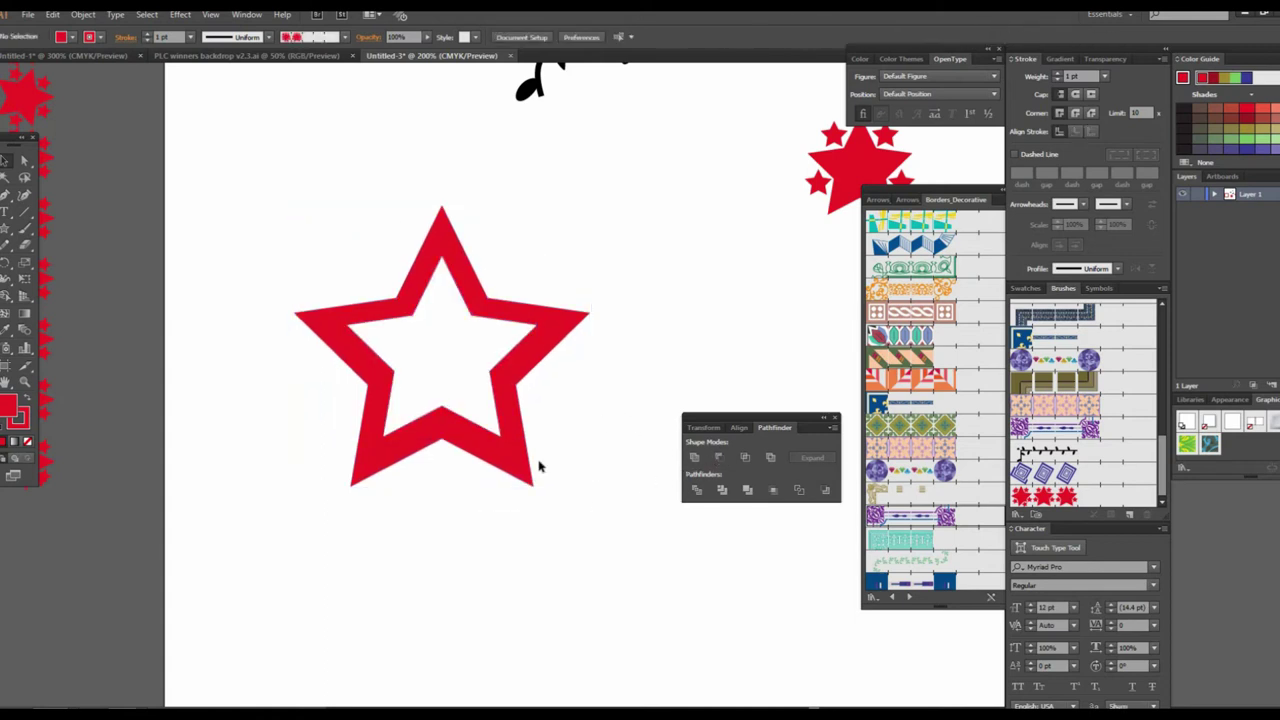
Step: Select the hollow red star and move the Pathfinder panel out of the way
{"action": "scroll", "coordinate": [555, 405], "scroll_direction": "down", "scroll_amount": 1}
{"action": "scroll", "coordinate": [552, 415], "scroll_direction": "down", "scroll_amount": 1}
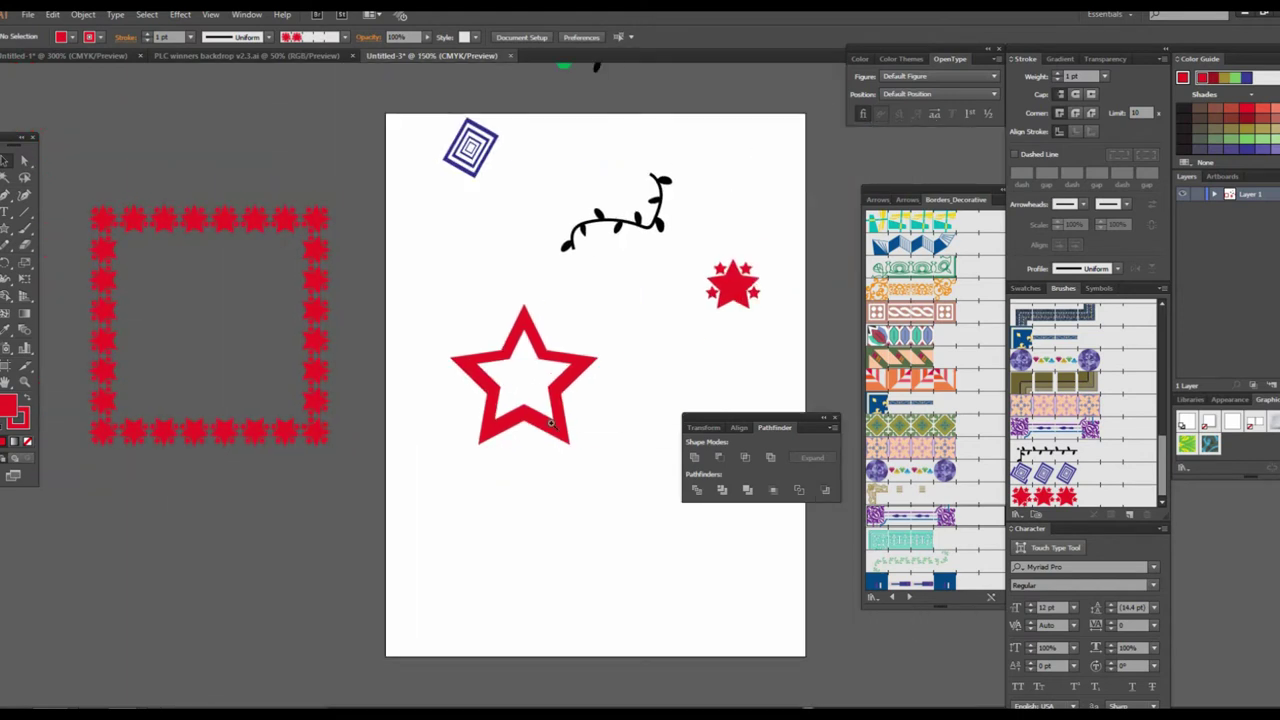
{"action": "scroll", "coordinate": [550, 425], "scroll_direction": "up", "scroll_amount": 1}
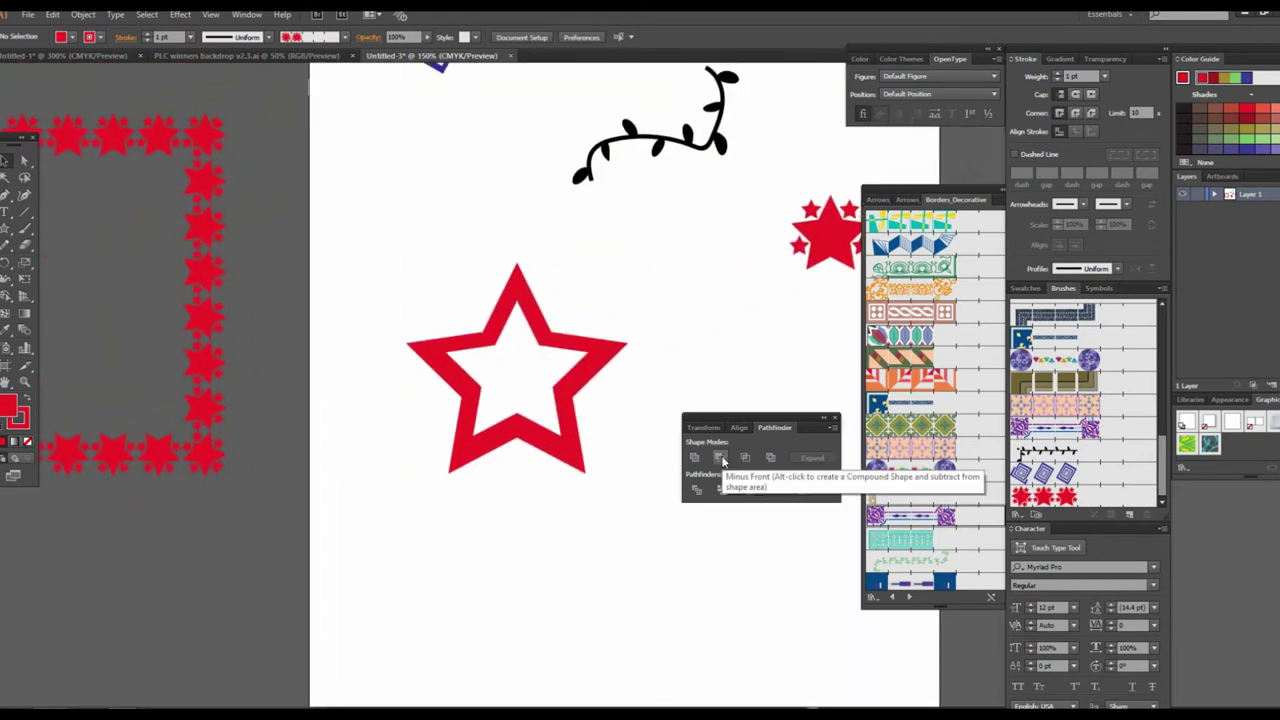
{"action": "mouse_move", "coordinate": [414, 262]}
{"action": "left_mouse_down"}
{"action": "mouse_move", "coordinate": [580, 498]}
{"action": "mouse_move", "coordinate": [466, 481]}
{"action": "left_mouse_up"}
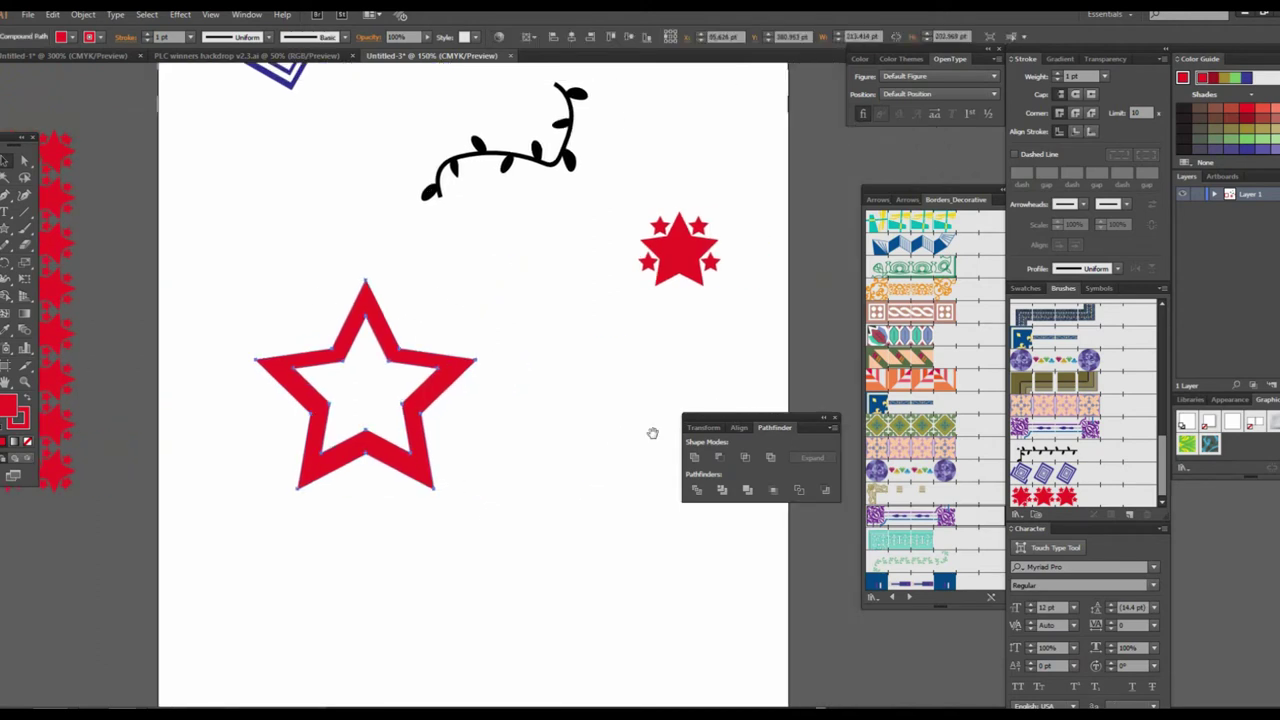
{"action": "left_click_drag", "start_coordinate": [654, 434], "coordinate": [589, 434]}
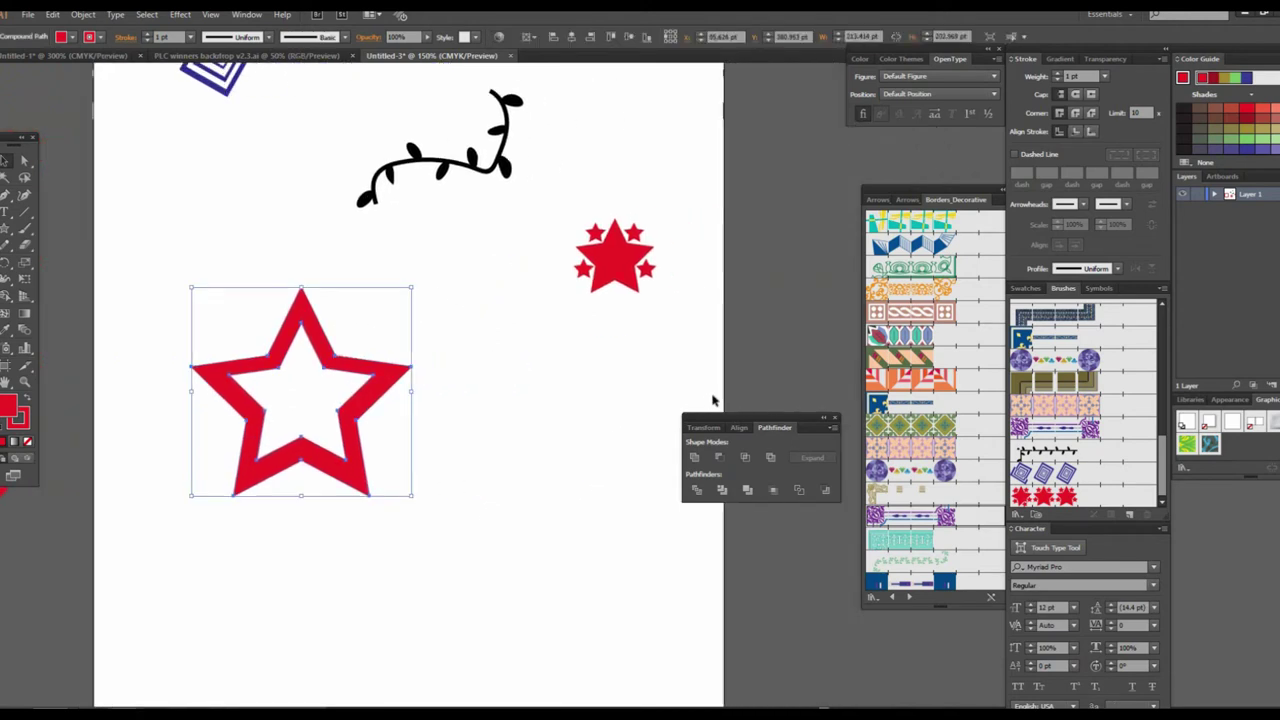
{"action": "mouse_move", "coordinate": [790, 421]}
{"action": "left_mouse_down"}
{"action": "mouse_move", "coordinate": [925, 625]}
{"action": "mouse_move", "coordinate": [910, 610]}
{"action": "left_mouse_up"}
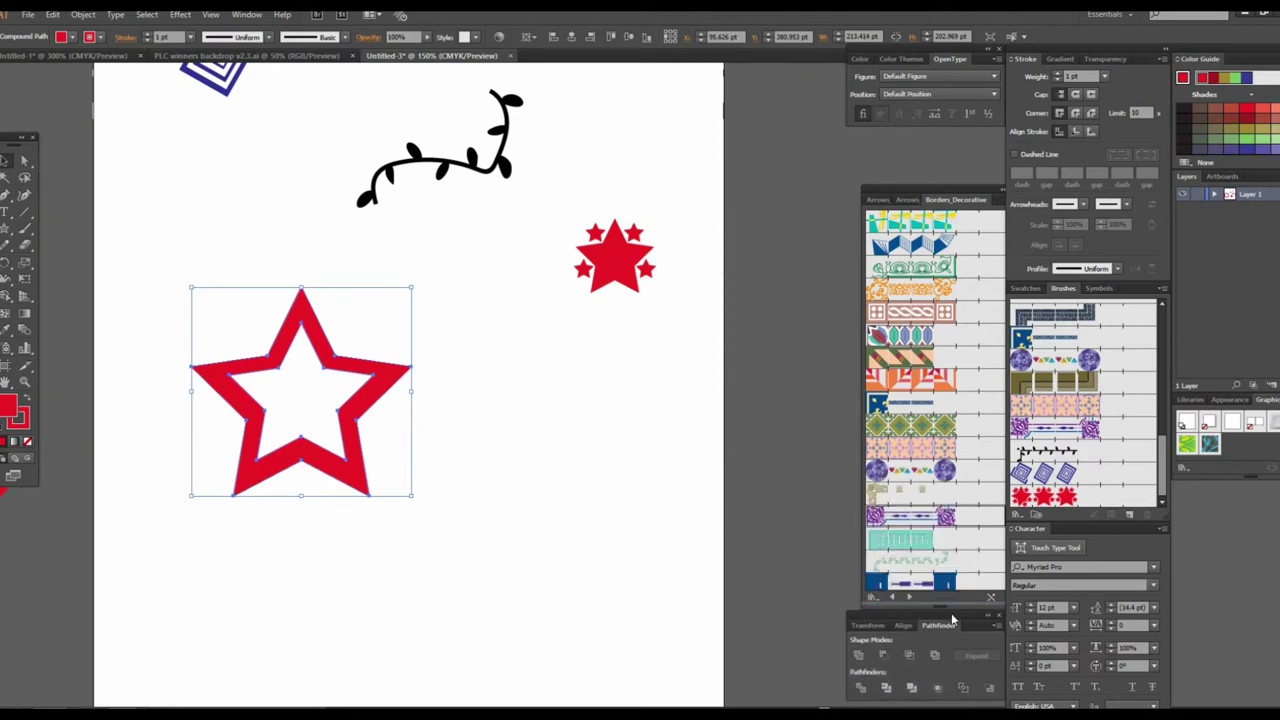
Step: Drag the hollow star into the Swatches panel as New Pattern Swatch 1
{"action": "left_click", "coordinate": [1025, 288]}
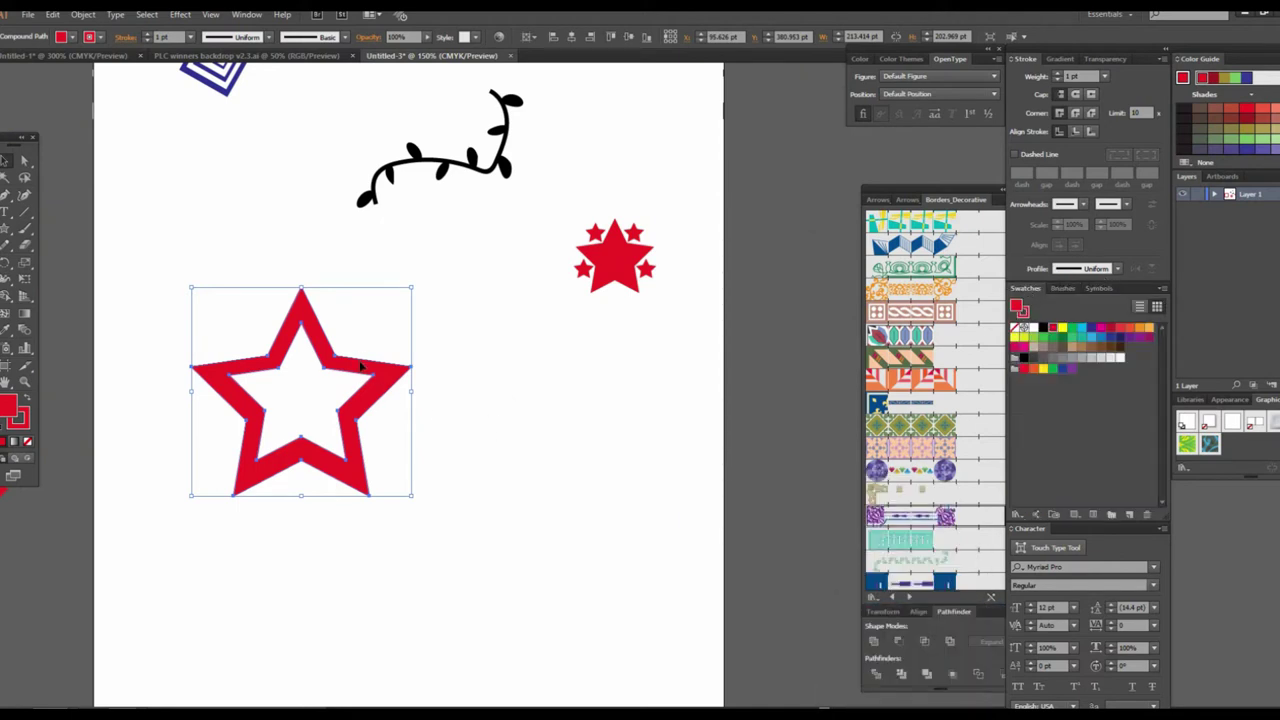
{"action": "left_click_drag", "start_coordinate": [366, 372], "coordinate": [1073, 418]}
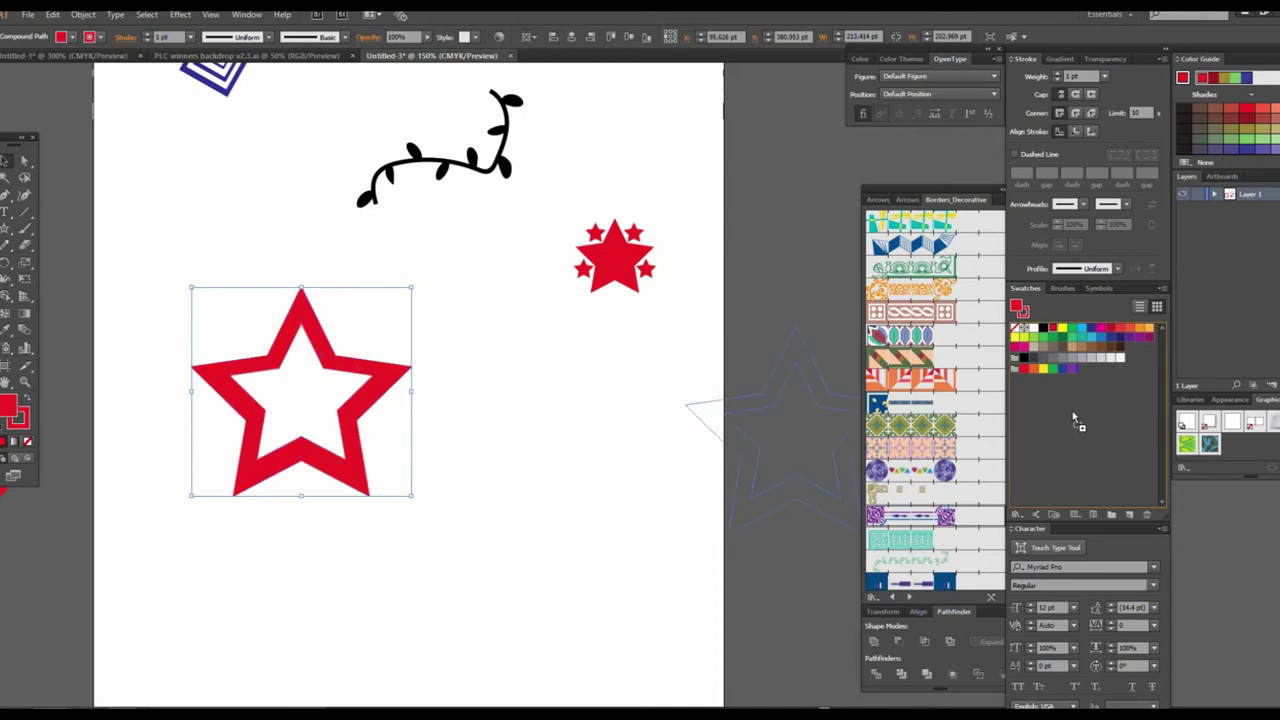
{"action": "left_click", "coordinate": [1030, 328]}
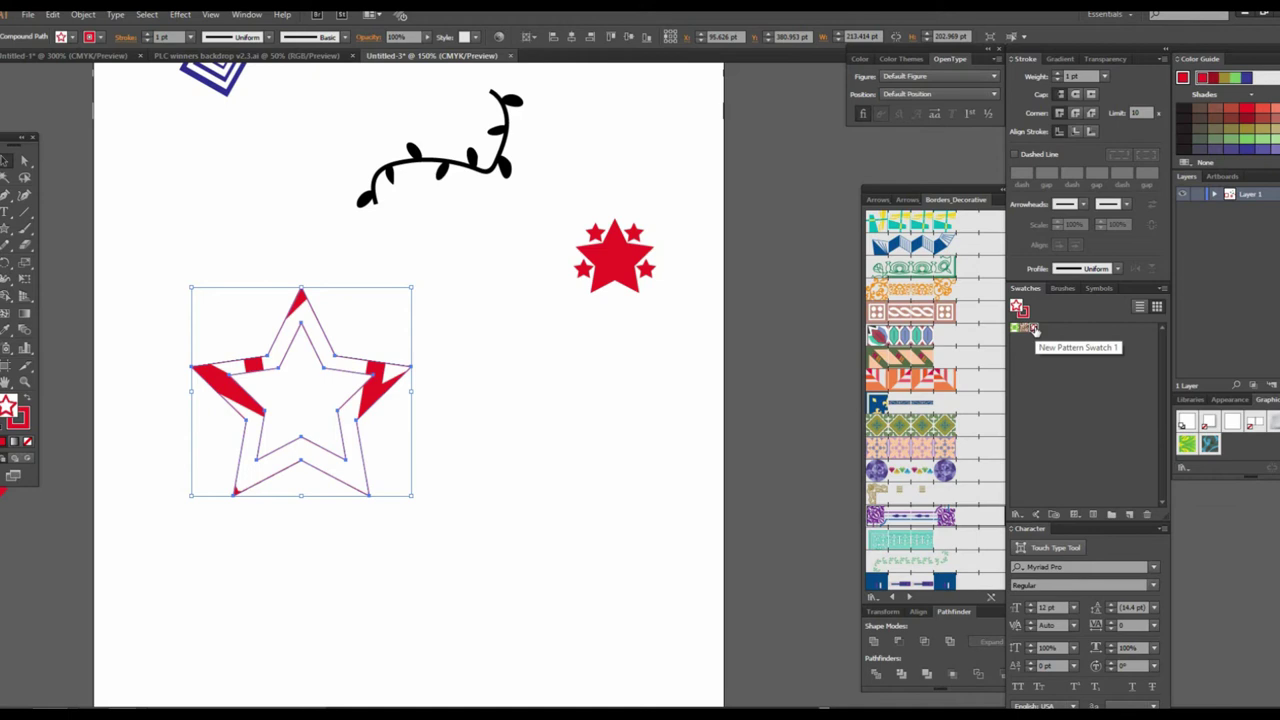
{"action": "left_click", "coordinate": [668, 483]}
{"action": "scroll", "coordinate": [668, 483], "scroll_direction": "down", "scroll_amount": 2}
{"action": "scroll", "coordinate": [694, 423], "scroll_direction": "down", "scroll_amount": 2}
{"action": "scroll", "coordinate": [686, 437], "scroll_direction": "up", "scroll_amount": 1}
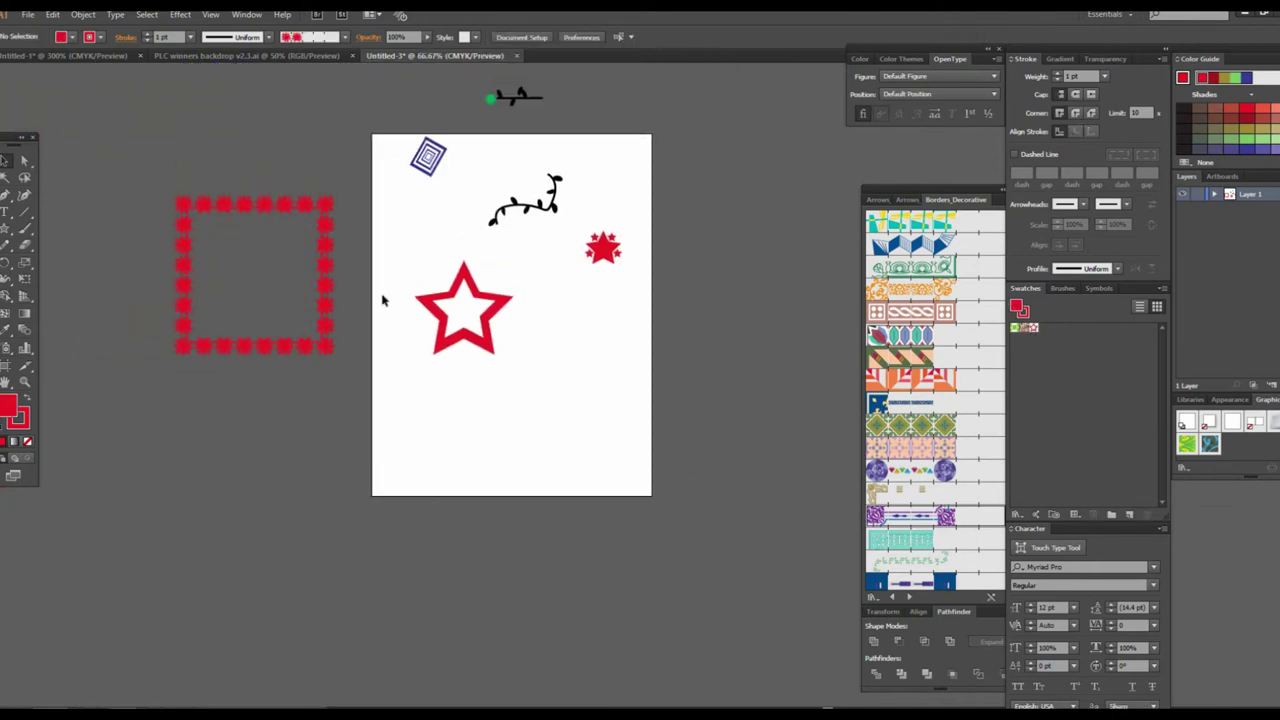
Step: Delete the old star-border square and the outlined red star
{"action": "left_click_drag", "start_coordinate": [325, 267], "coordinate": [580, 422]}
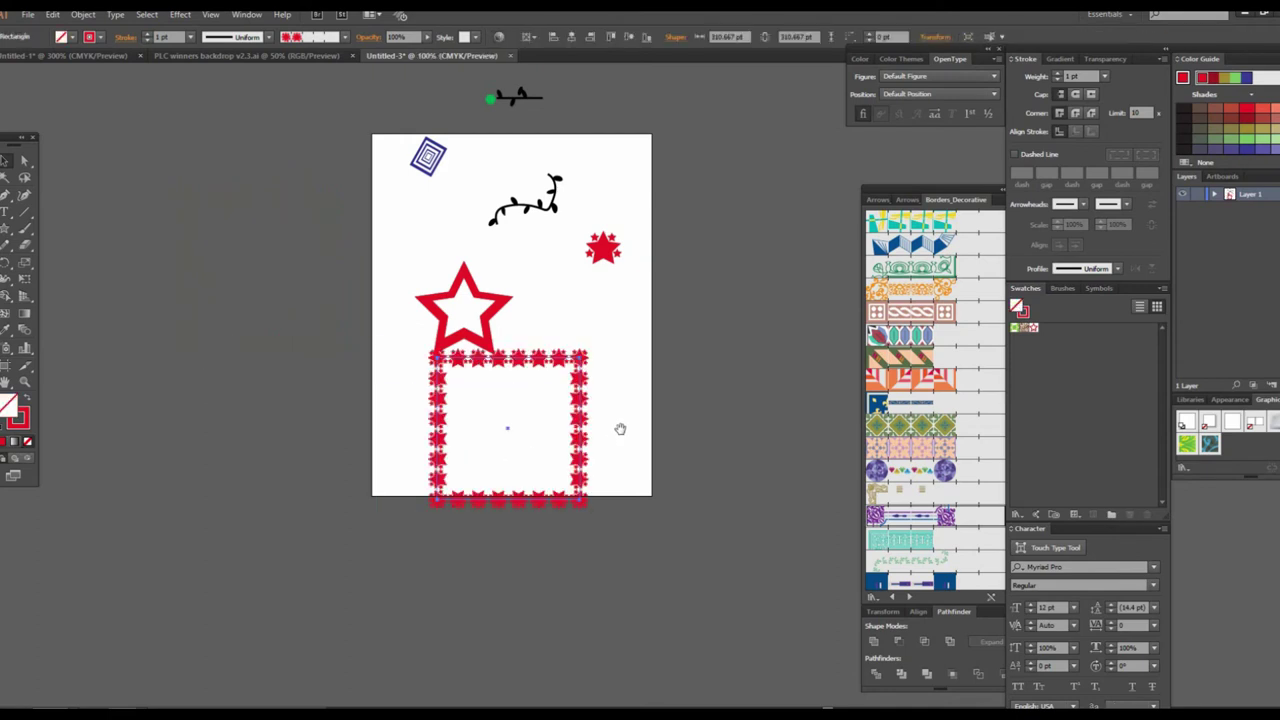
{"action": "scroll", "coordinate": [620, 429], "scroll_direction": "up", "scroll_amount": 1}
{"action": "left_click_drag", "start_coordinate": [502, 340], "coordinate": [522, 398]}
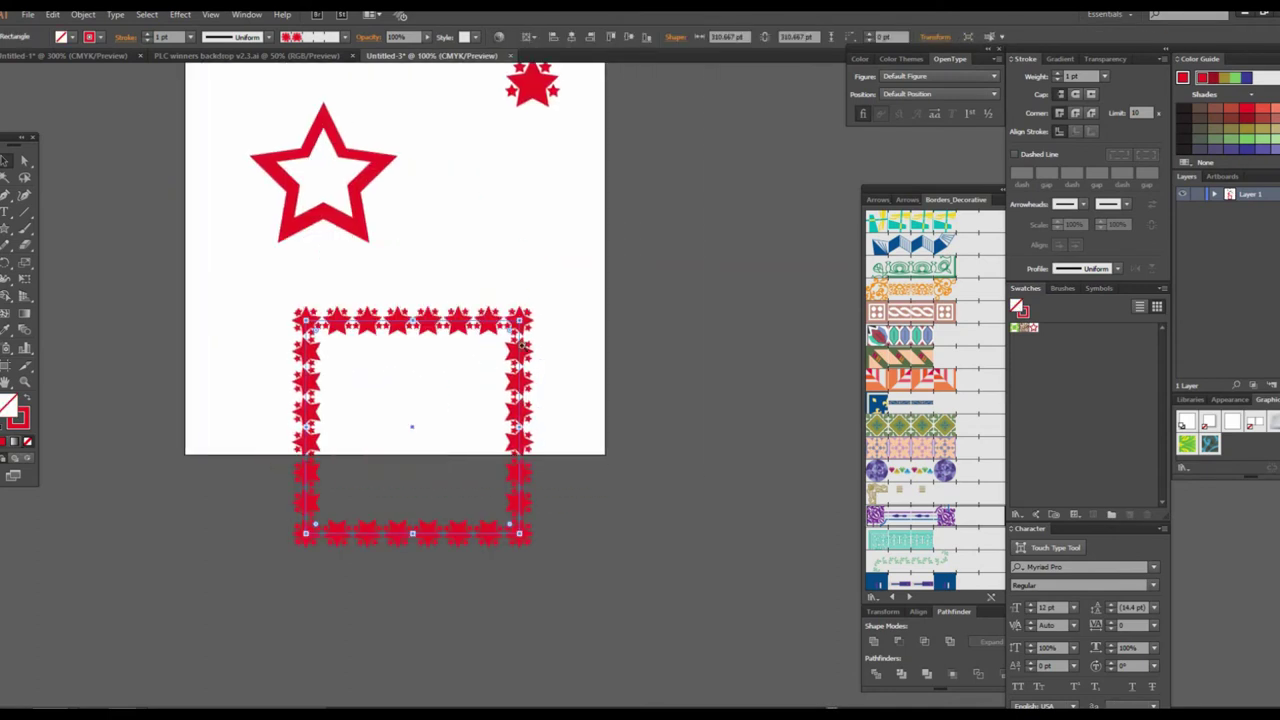
{"action": "key", "text": "Delete"}
{"action": "left_click", "coordinate": [364, 216]}
{"action": "key", "text": "Delete"}
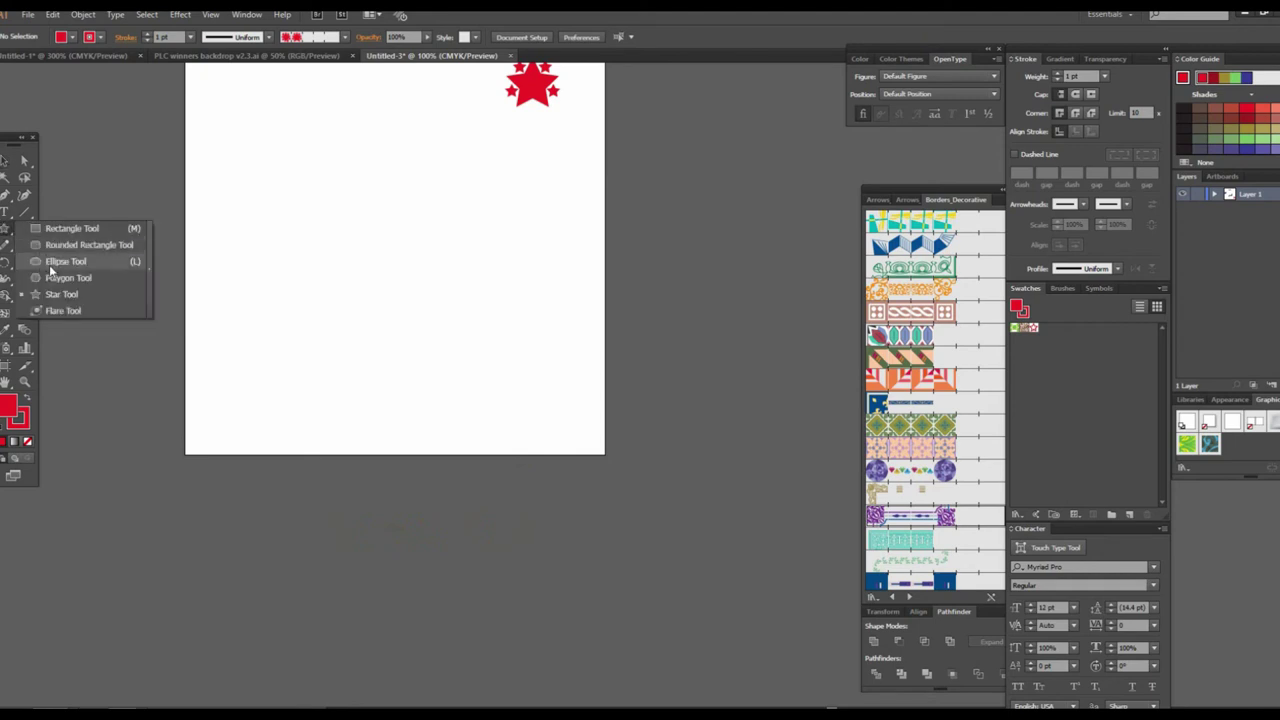
Step: Discard a trial circle and draw a large square with no fill
{"action": "left_click_drag", "start_coordinate": [5, 232], "coordinate": [52, 264]}
{"action": "mouse_move", "coordinate": [326, 210]}
{"action": "left_mouse_down"}
{"action": "mouse_move", "coordinate": [551, 411]}
{"action": "mouse_move", "coordinate": [564, 448]}
{"action": "left_mouse_up"}
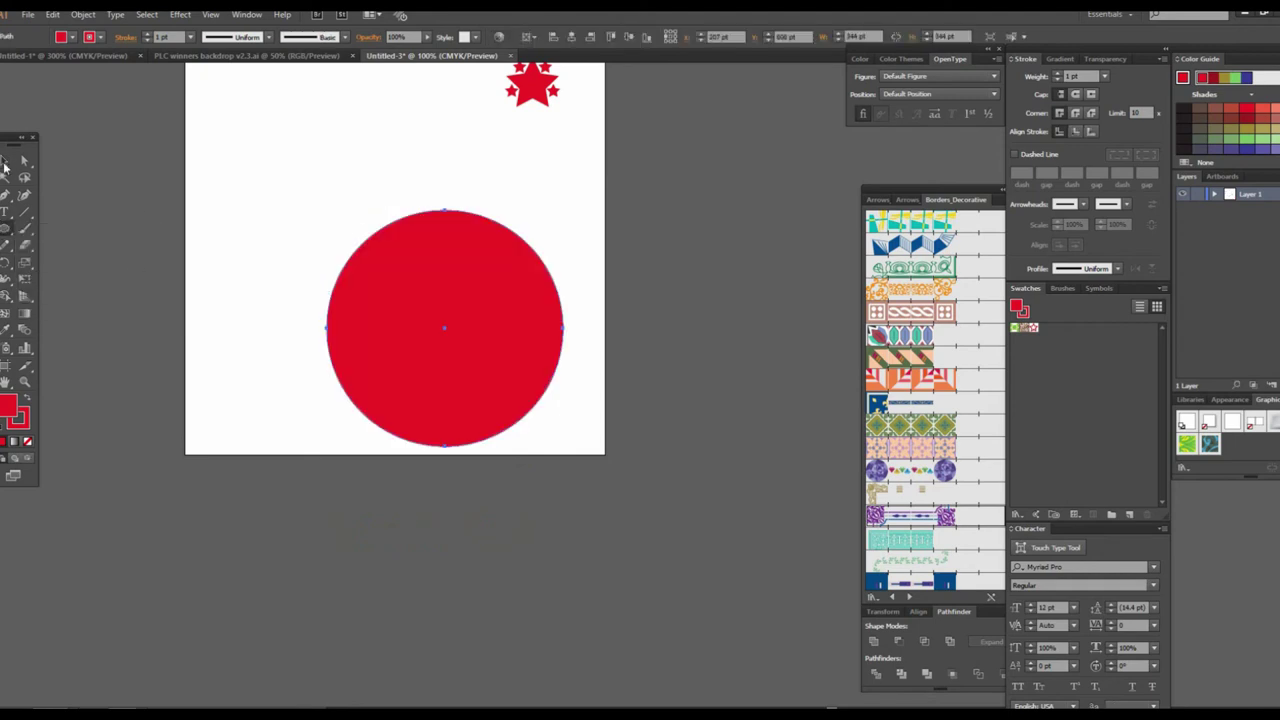
{"action": "key", "text": "ctrl+="}
{"action": "key", "text": "v"}
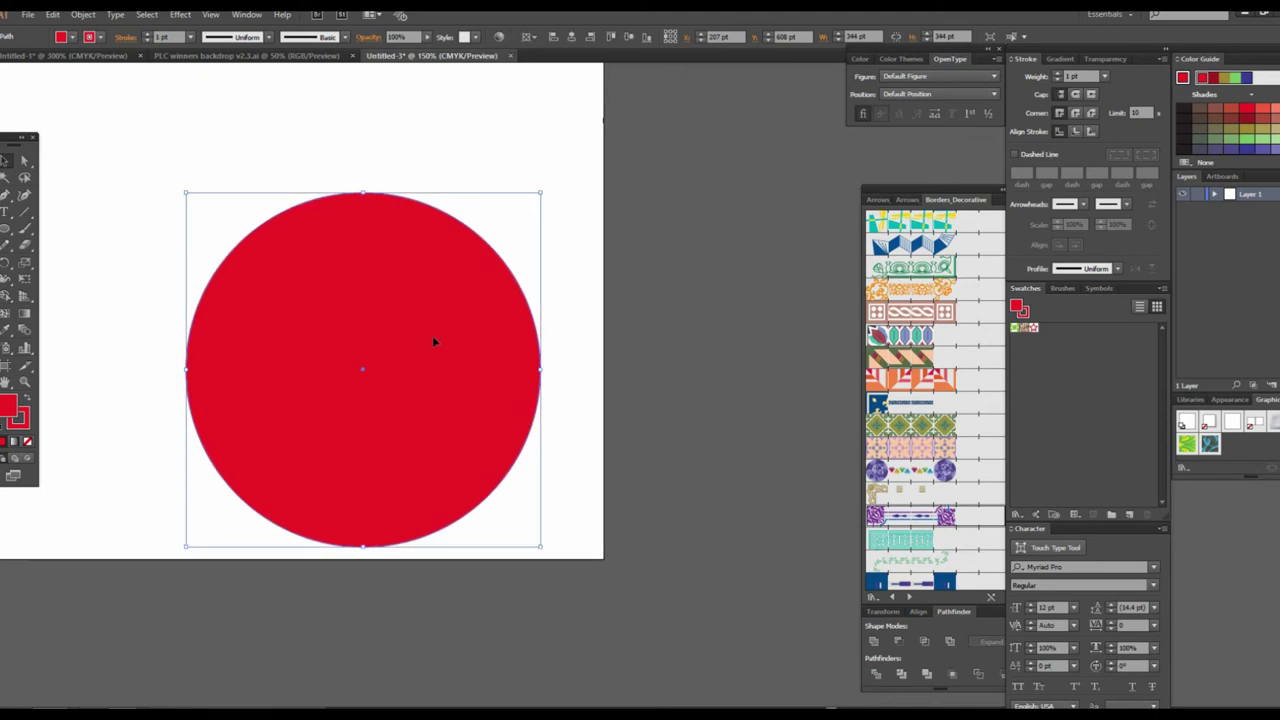
{"action": "key", "text": "Delete"}
{"action": "left_click_drag", "start_coordinate": [5, 232], "coordinate": [40, 226]}
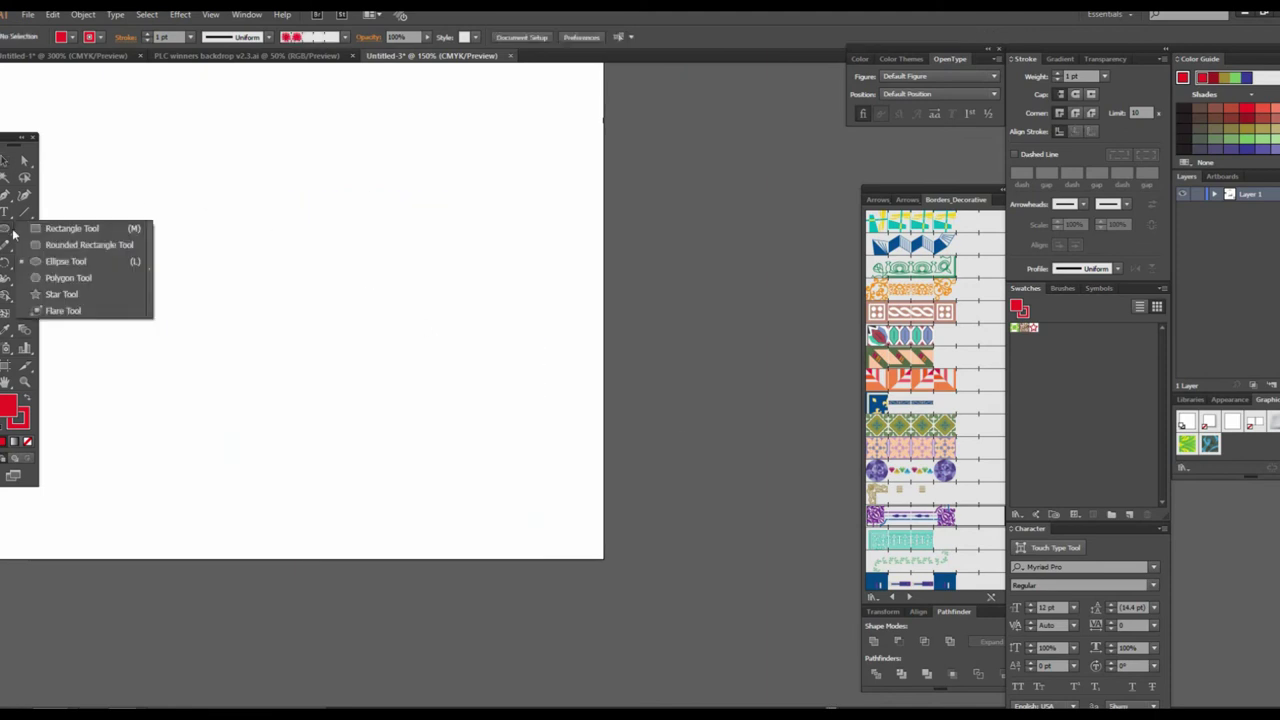
{"action": "left_click_drag", "start_coordinate": [197, 190], "coordinate": [454, 446]}
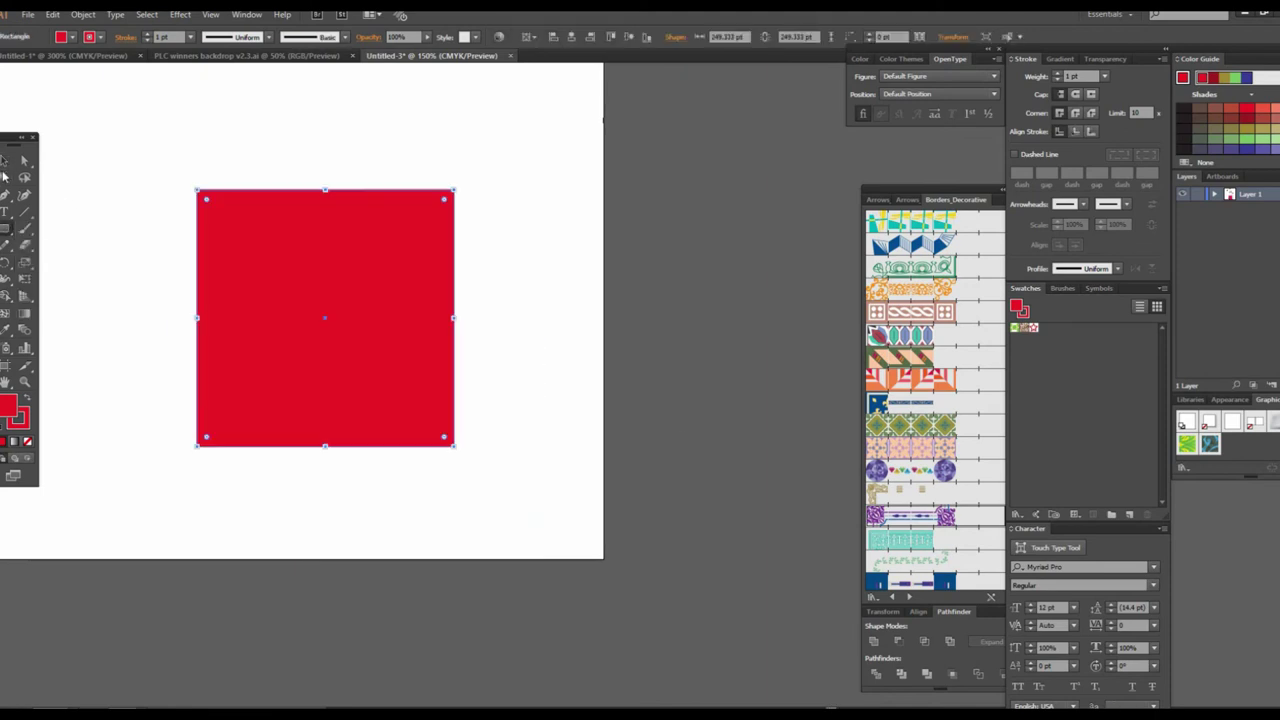
{"action": "left_click", "coordinate": [72, 38]}
{"action": "left_click", "coordinate": [8, 64]}
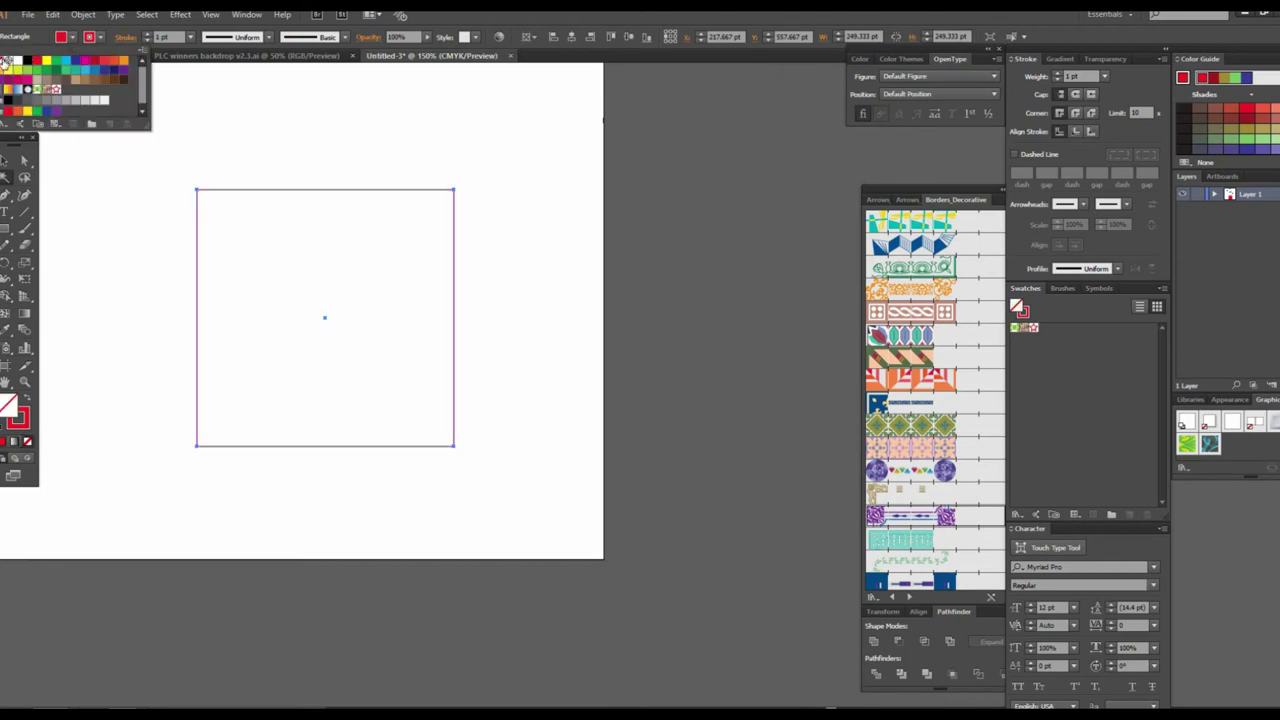
{"action": "left_click", "coordinate": [73, 179]}
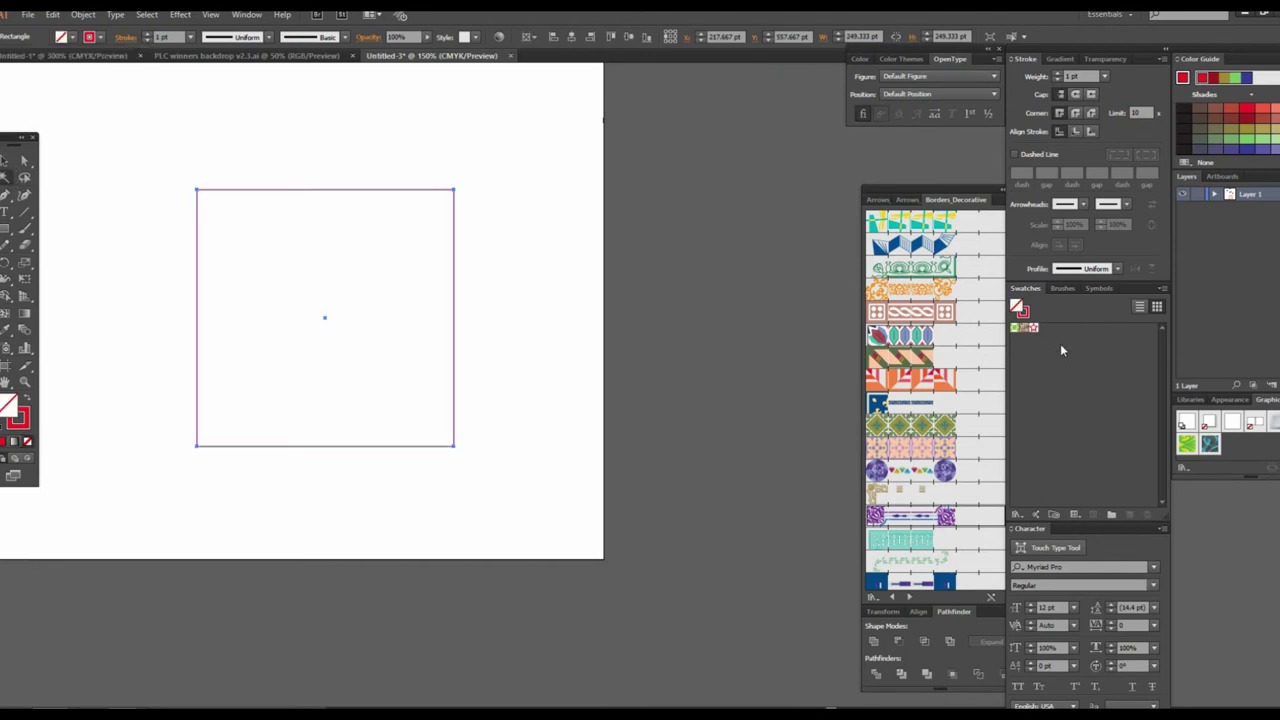
Step: Apply the red star Pattern Brush 3 to the square and open its options
{"action": "left_click", "coordinate": [1058, 290]}
{"action": "scroll", "coordinate": [1084, 478], "scroll_direction": "down", "scroll_amount": 5}
{"action": "left_click", "coordinate": [1060, 494]}
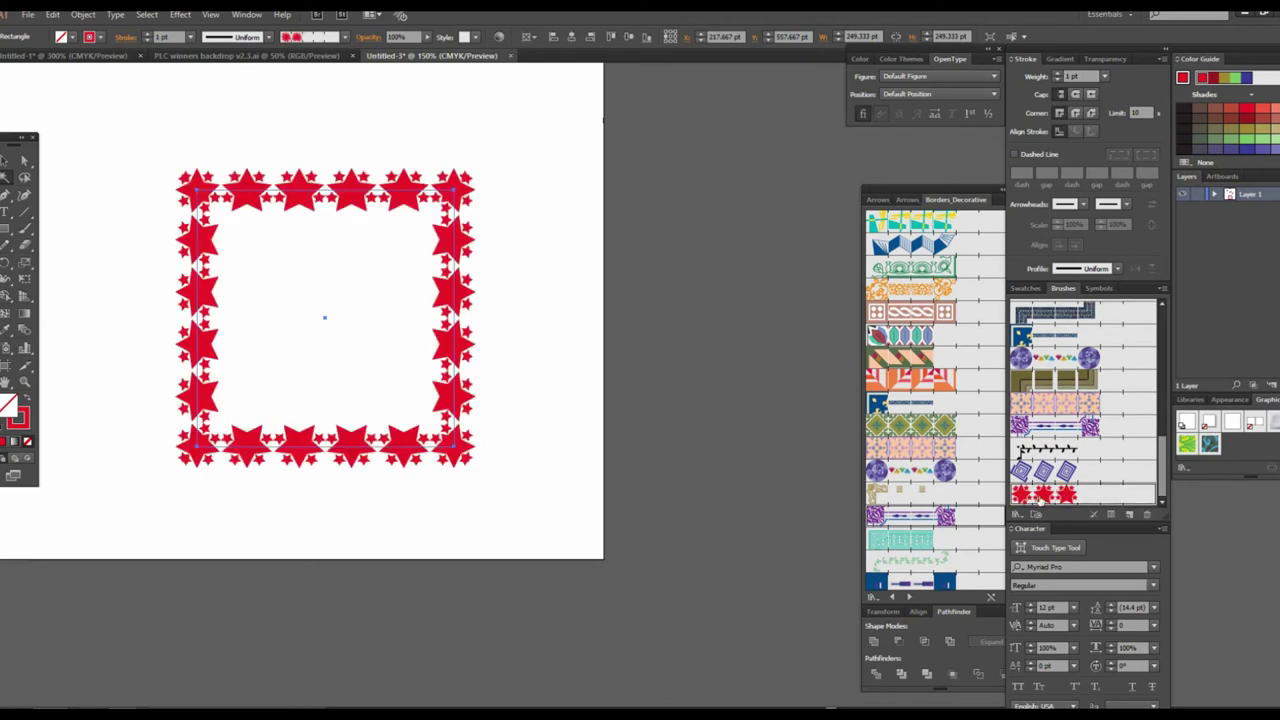
{"action": "double_click", "coordinate": [1060, 494]}
Step: Set Pattern Brush 3's outer corner to New Pattern Swatch 1, apply to strokes, and shift the frame down-right
{"action": "left_click", "coordinate": [804, 258]}
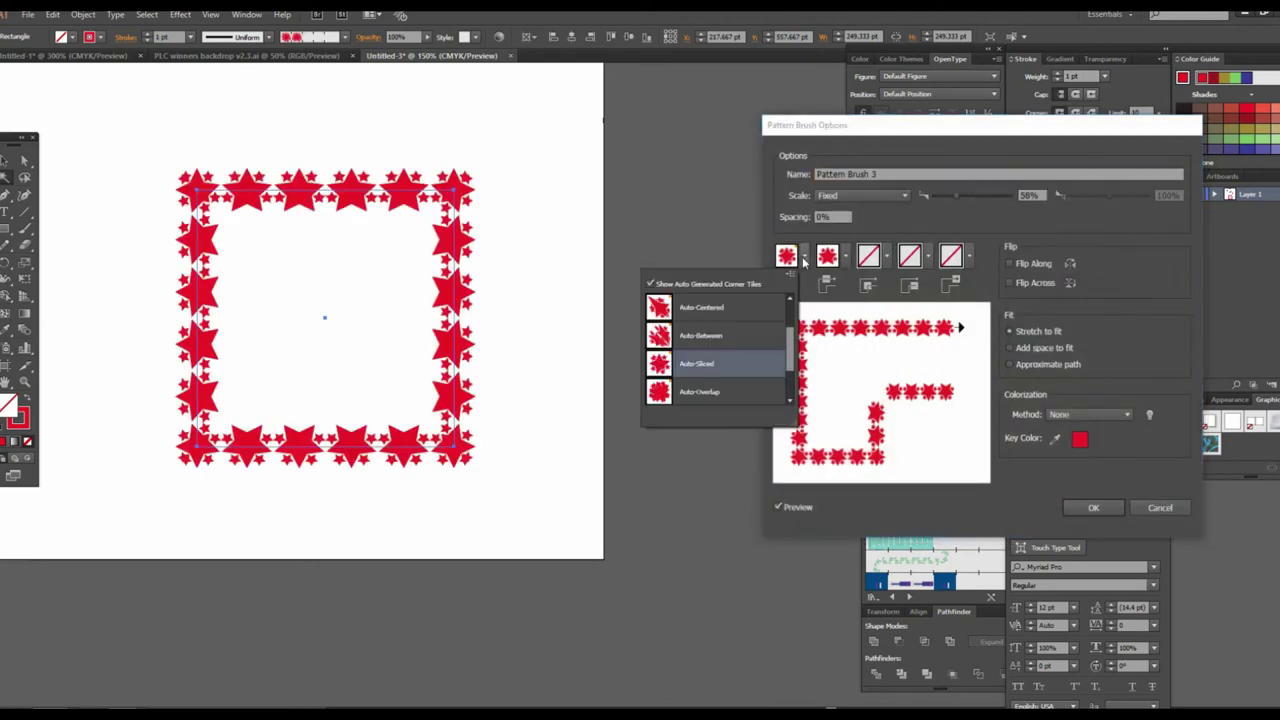
{"action": "scroll", "coordinate": [704, 377], "scroll_direction": "down", "scroll_amount": 2}
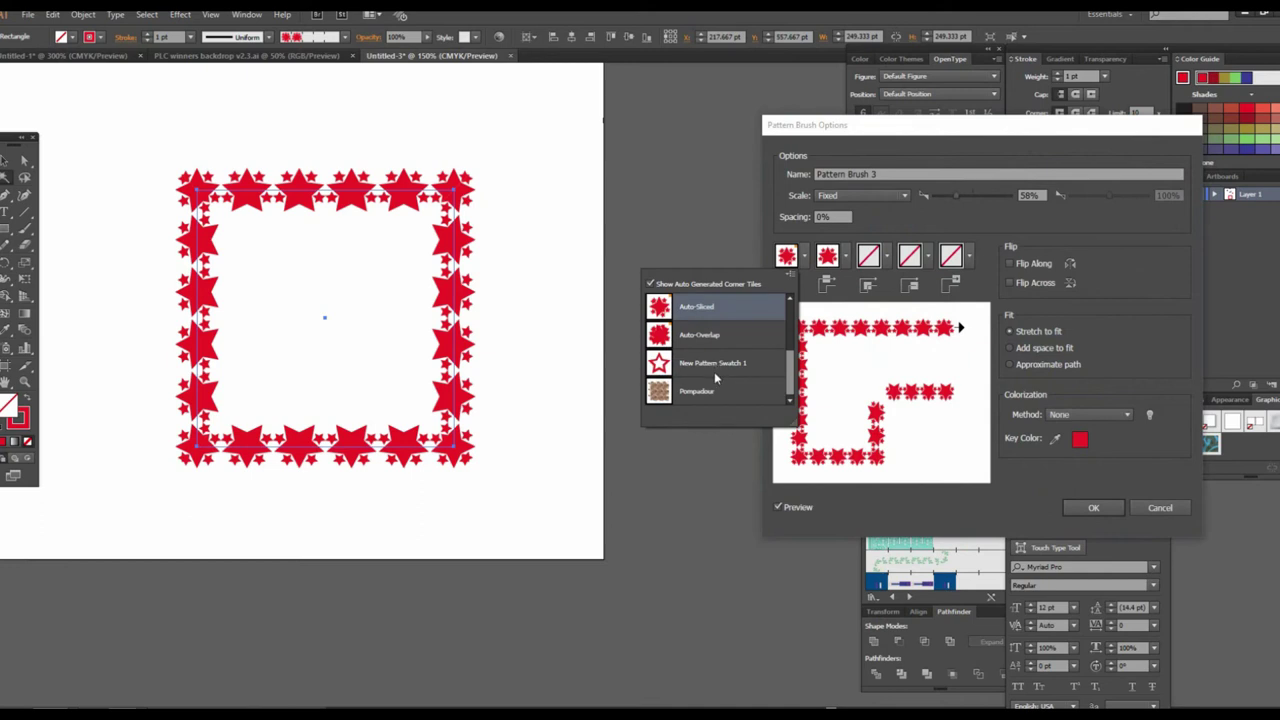
{"action": "left_click", "coordinate": [672, 366]}
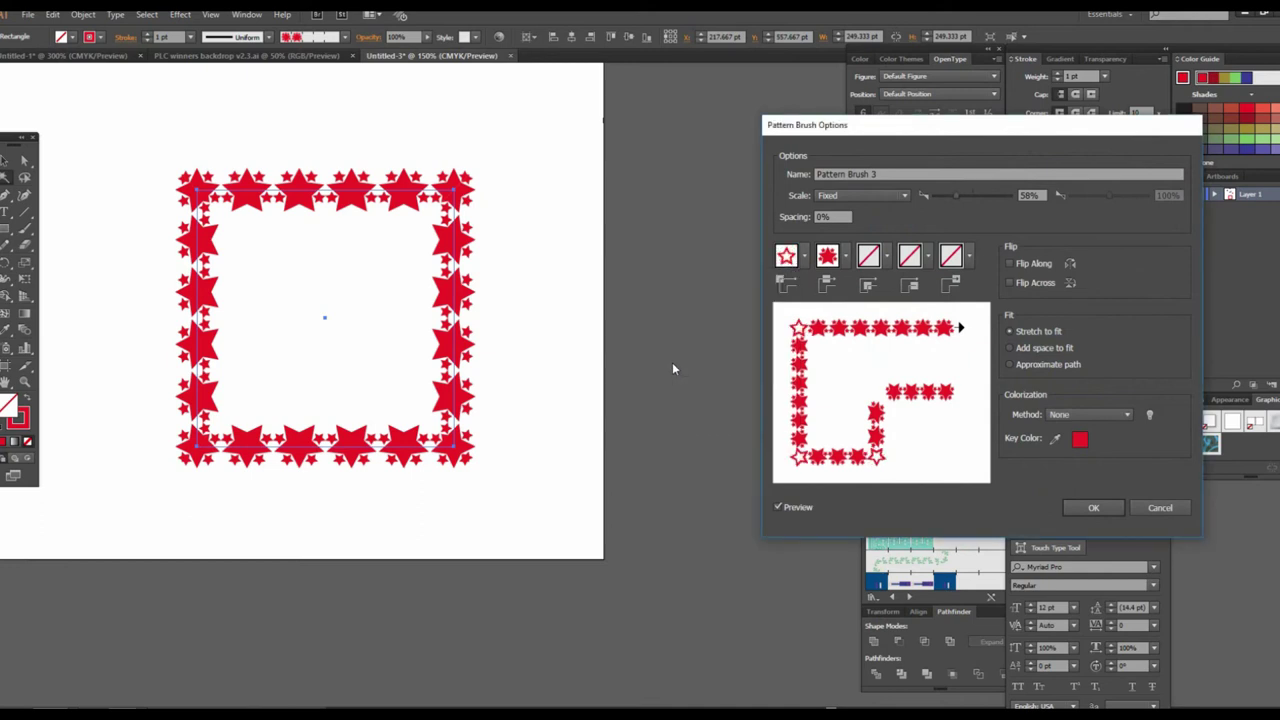
{"action": "left_click", "coordinate": [847, 257]}
{"action": "left_click", "coordinate": [726, 355]}
{"action": "left_click", "coordinate": [845, 257]}
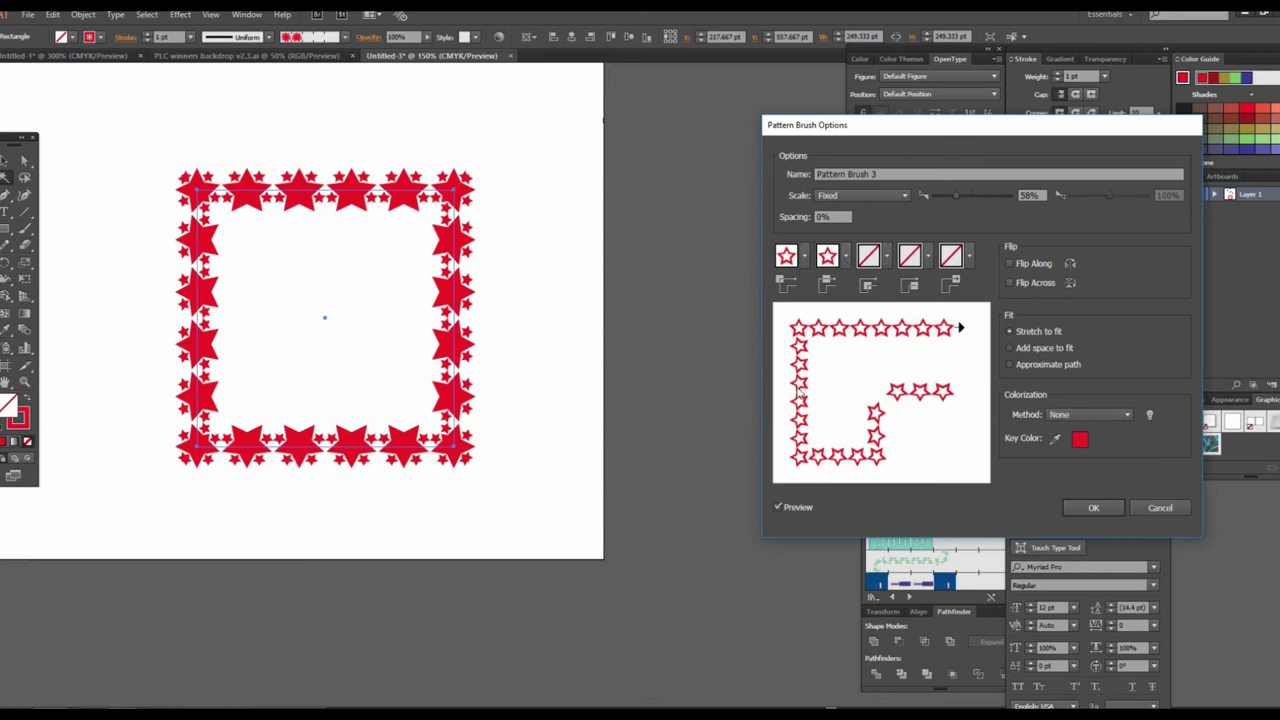
{"action": "left_click", "coordinate": [847, 257]}
{"action": "left_click", "coordinate": [743, 325]}
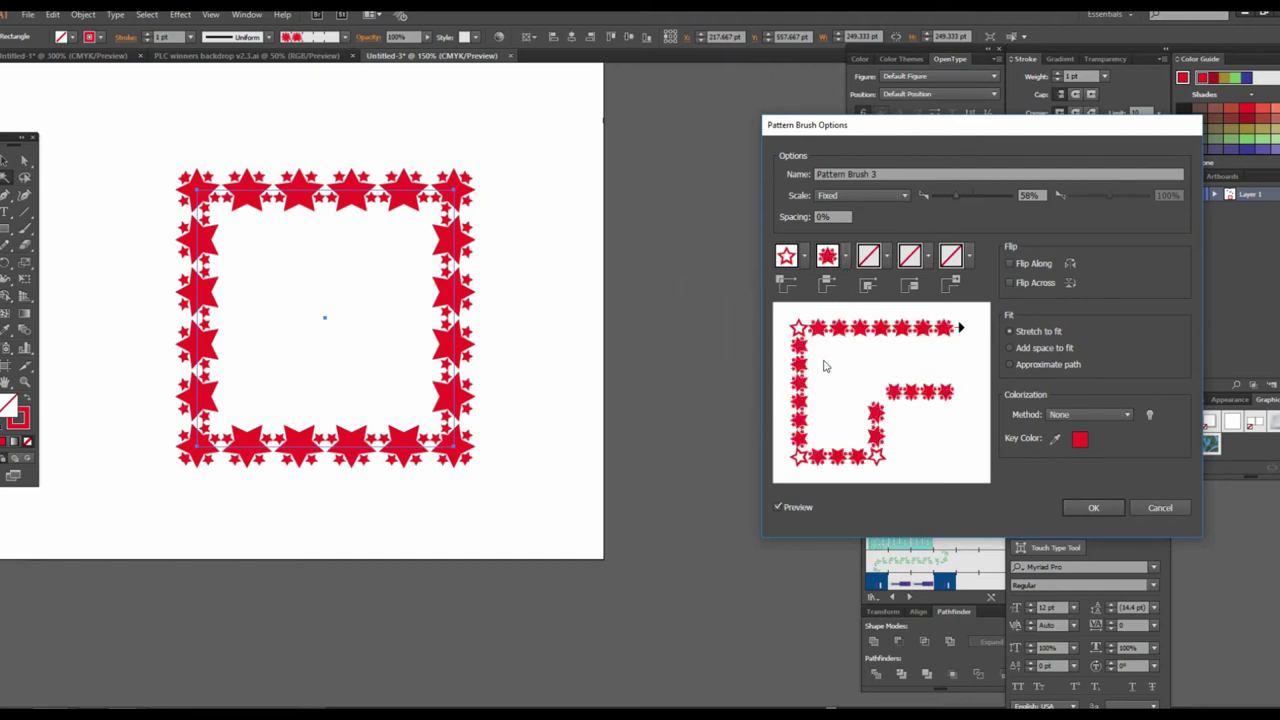
{"action": "left_click", "coordinate": [1090, 507]}
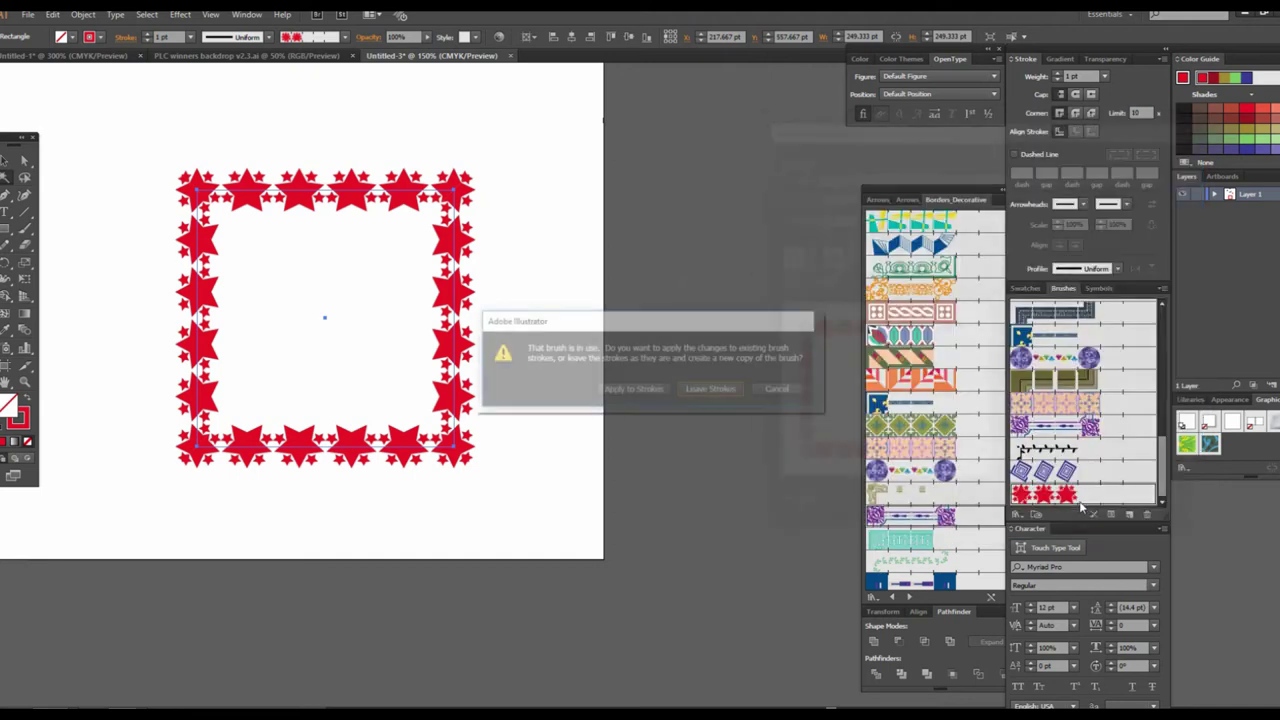
{"action": "left_click", "coordinate": [647, 388]}
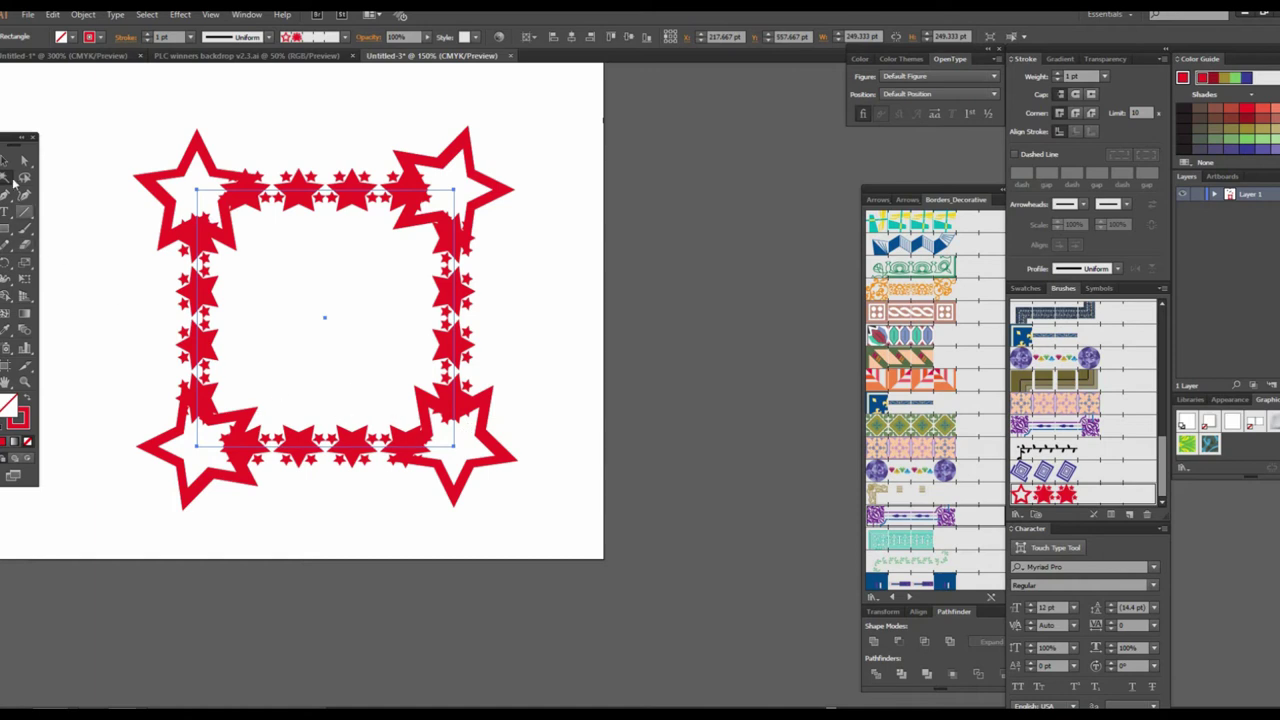
{"action": "left_click", "coordinate": [5, 160]}
{"action": "left_click_drag", "start_coordinate": [436, 300], "coordinate": [492, 360]}
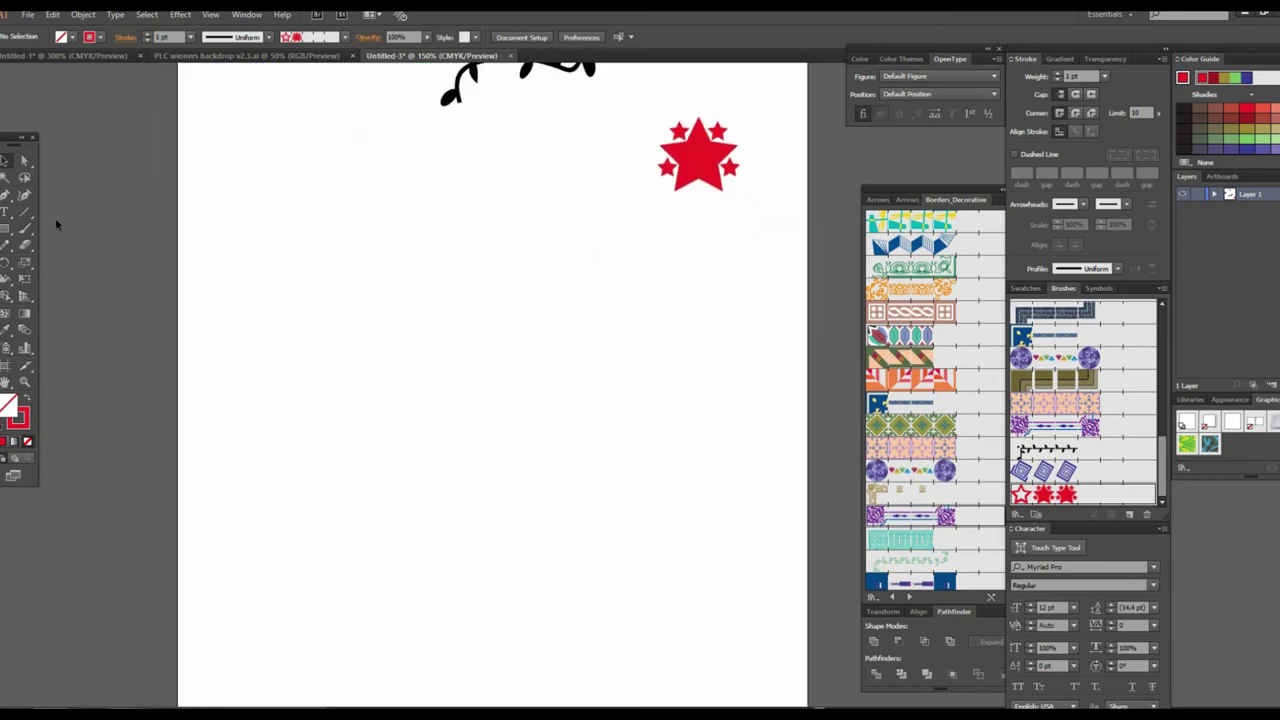
Step: Draw a thin tall bar with black fill and no stroke, and copy it alongside
{"action": "left_click", "coordinate": [5, 228]}
{"action": "left_click_drag", "start_coordinate": [399, 277], "coordinate": [441, 418]}
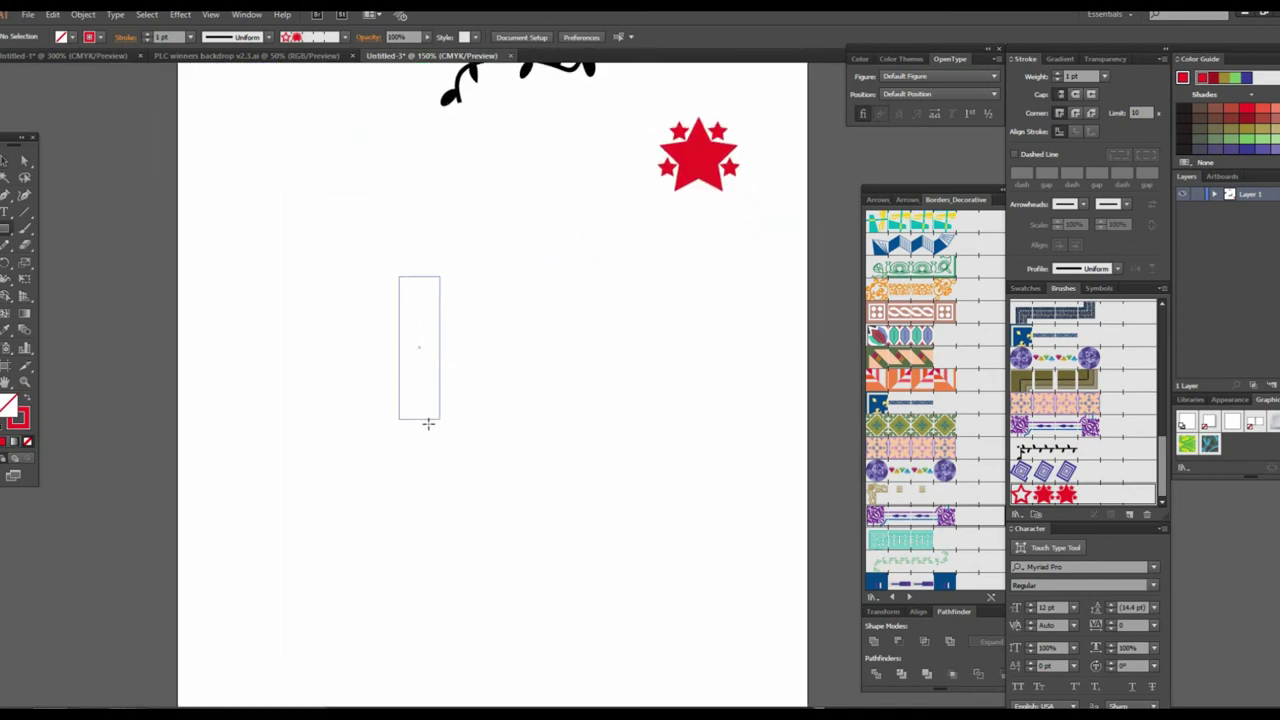
{"action": "left_click_drag", "start_coordinate": [440, 418], "coordinate": [408, 461]}
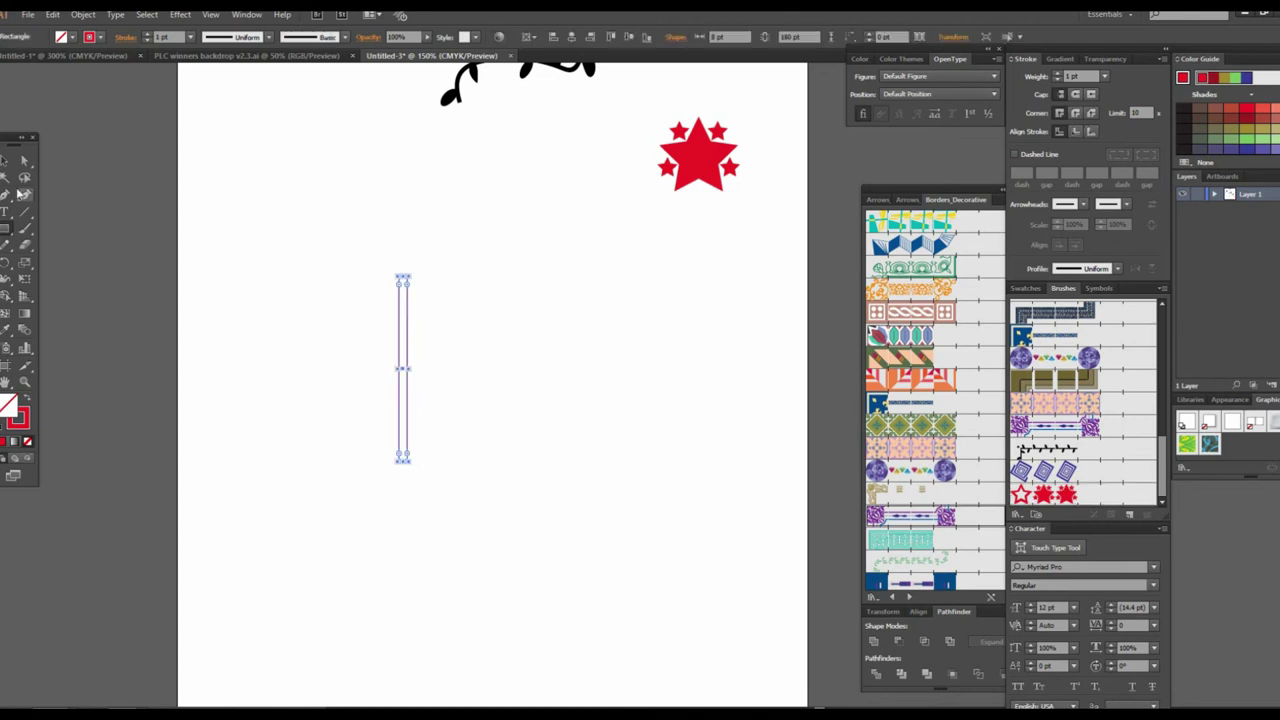
{"action": "left_click", "coordinate": [73, 37]}
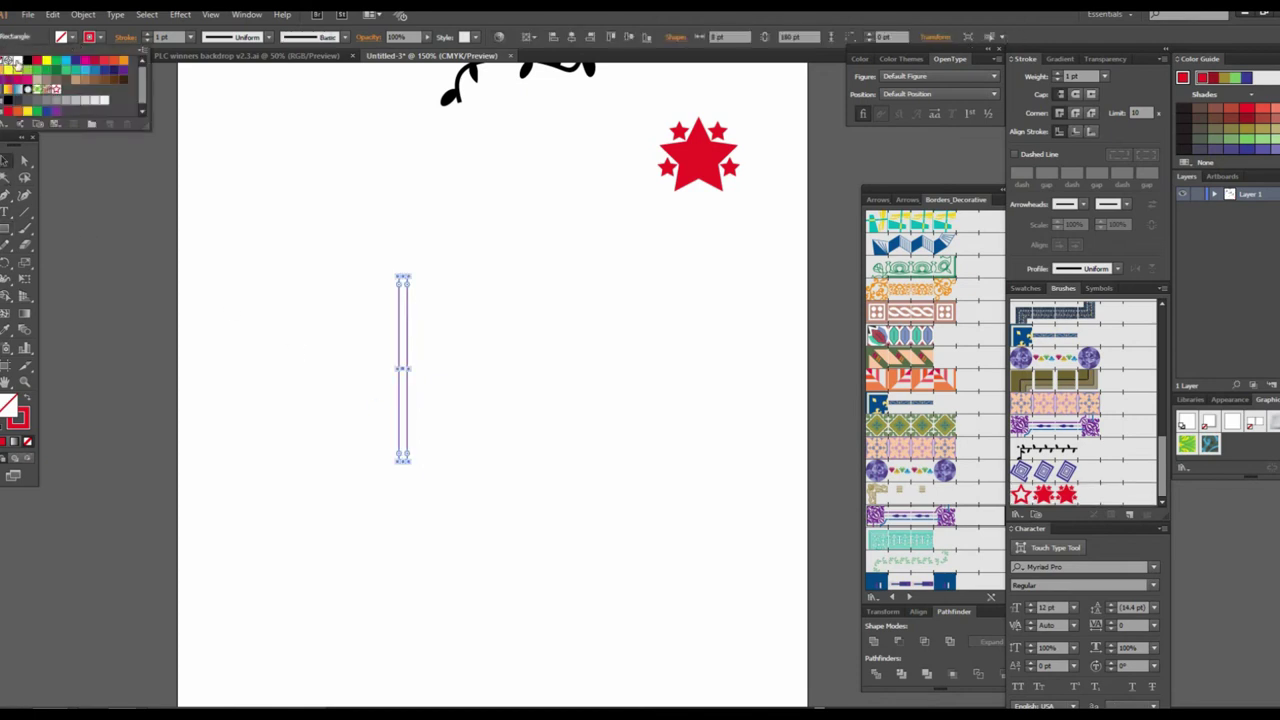
{"action": "left_click", "coordinate": [26, 63]}
{"action": "left_click", "coordinate": [496, 465]}
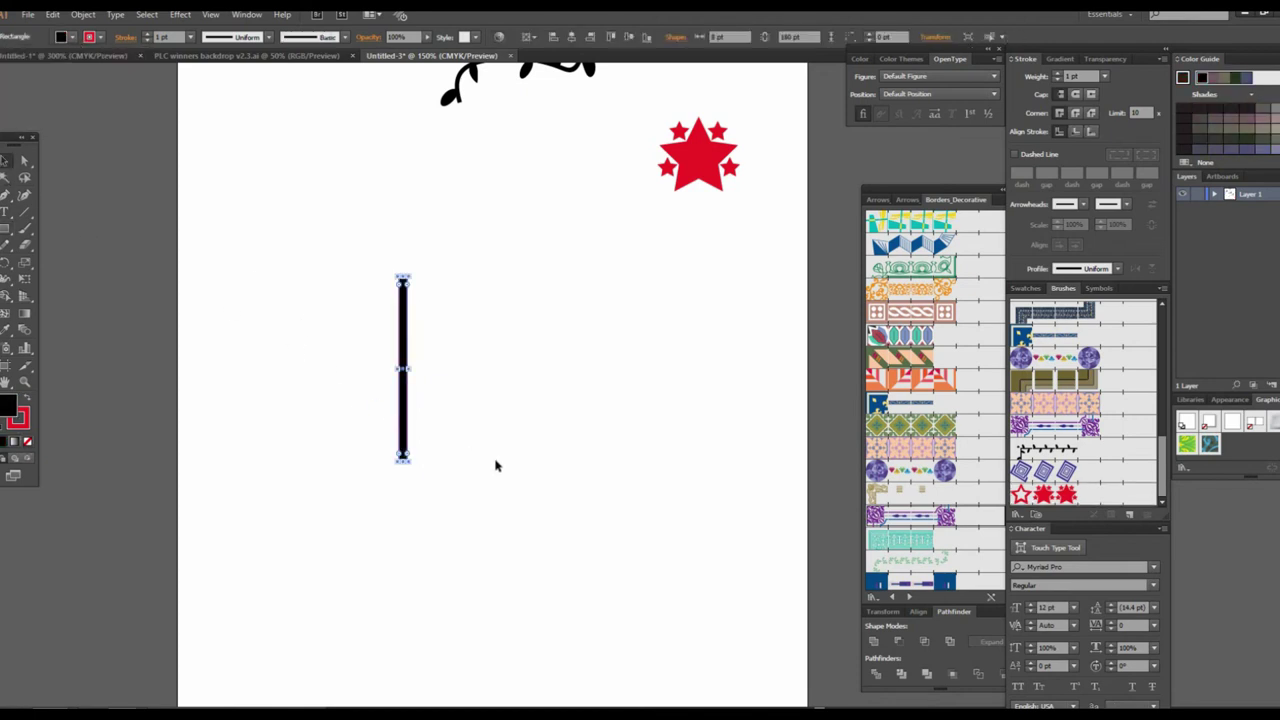
{"action": "left_click", "coordinate": [92, 37]}
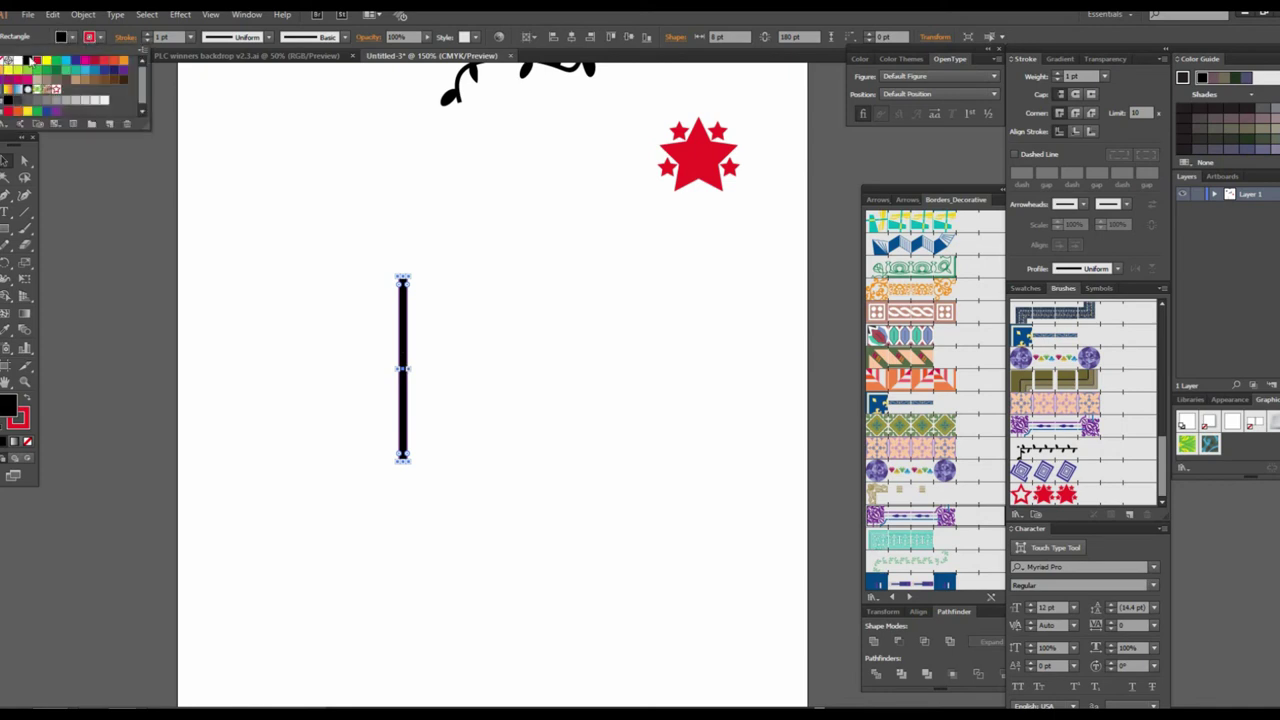
{"action": "left_click", "coordinate": [6, 63]}
{"action": "left_click", "coordinate": [449, 377]}
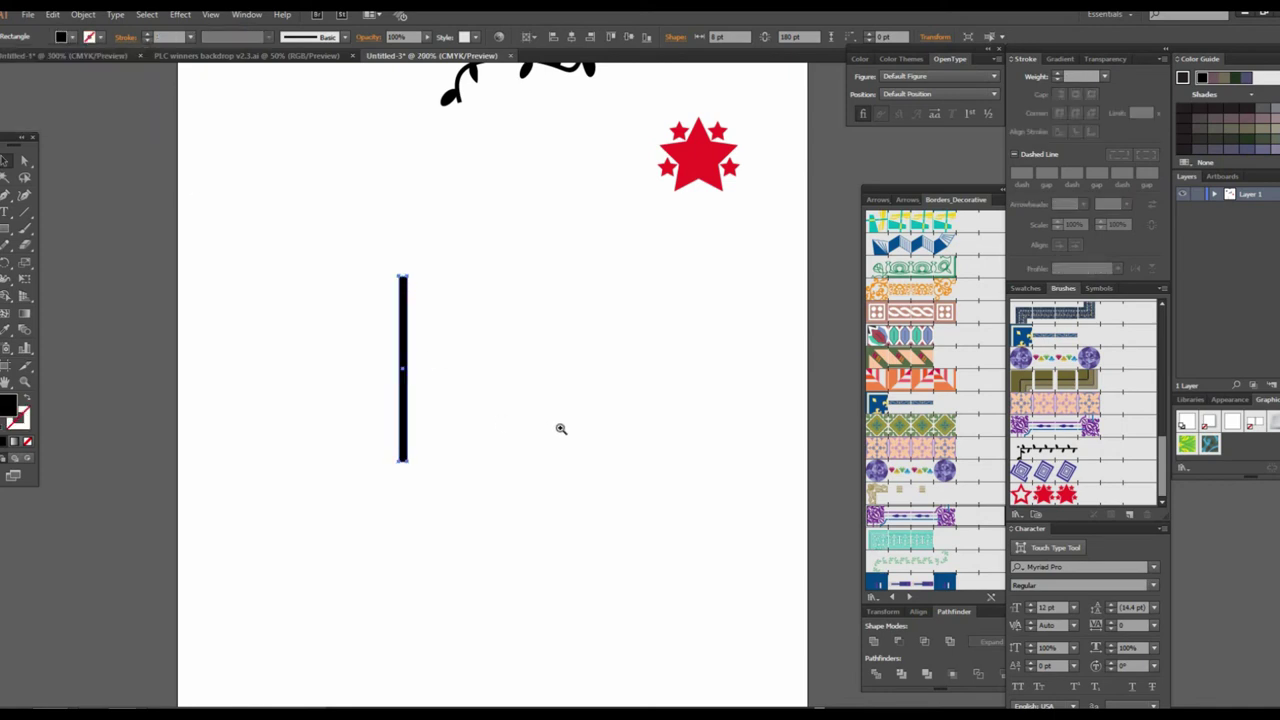
{"action": "key", "text": "ctrl+equal"}
{"action": "left_click_drag", "start_coordinate": [403, 363], "coordinate": [417, 365]}
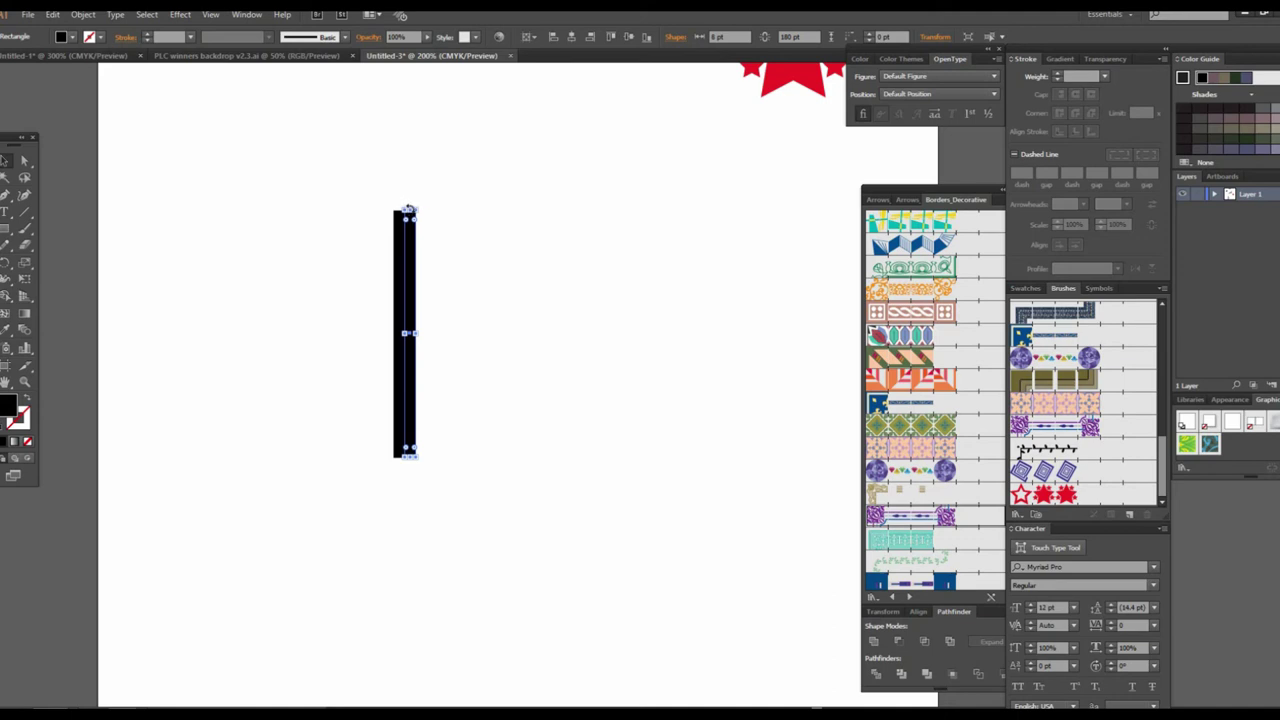
Step: Recolour the three vertical stripes yellow, red and cyan
{"action": "key", "text": "ctrl+equal"}
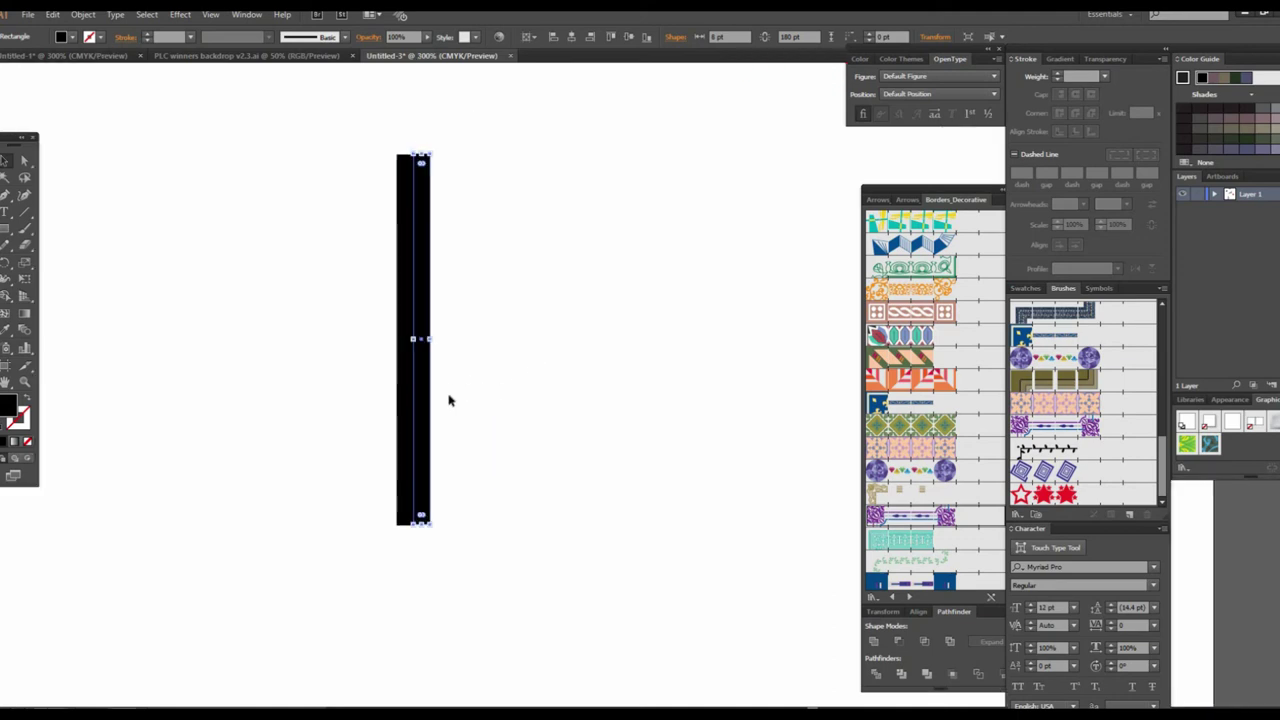
{"action": "left_click", "coordinate": [72, 37]}
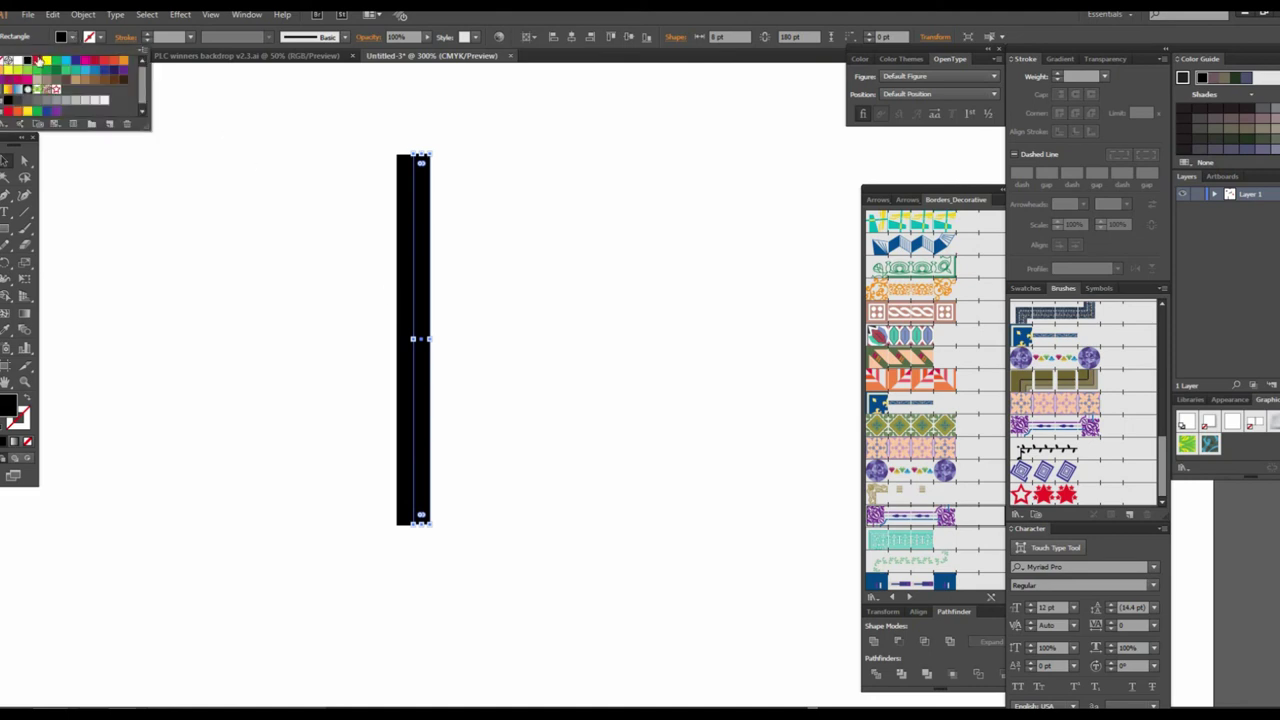
{"action": "left_click", "coordinate": [43, 62]}
{"action": "left_click", "coordinate": [406, 312]}
{"action": "left_click", "coordinate": [72, 37]}
{"action": "left_click", "coordinate": [47, 60]}
{"action": "left_click", "coordinate": [486, 295]}
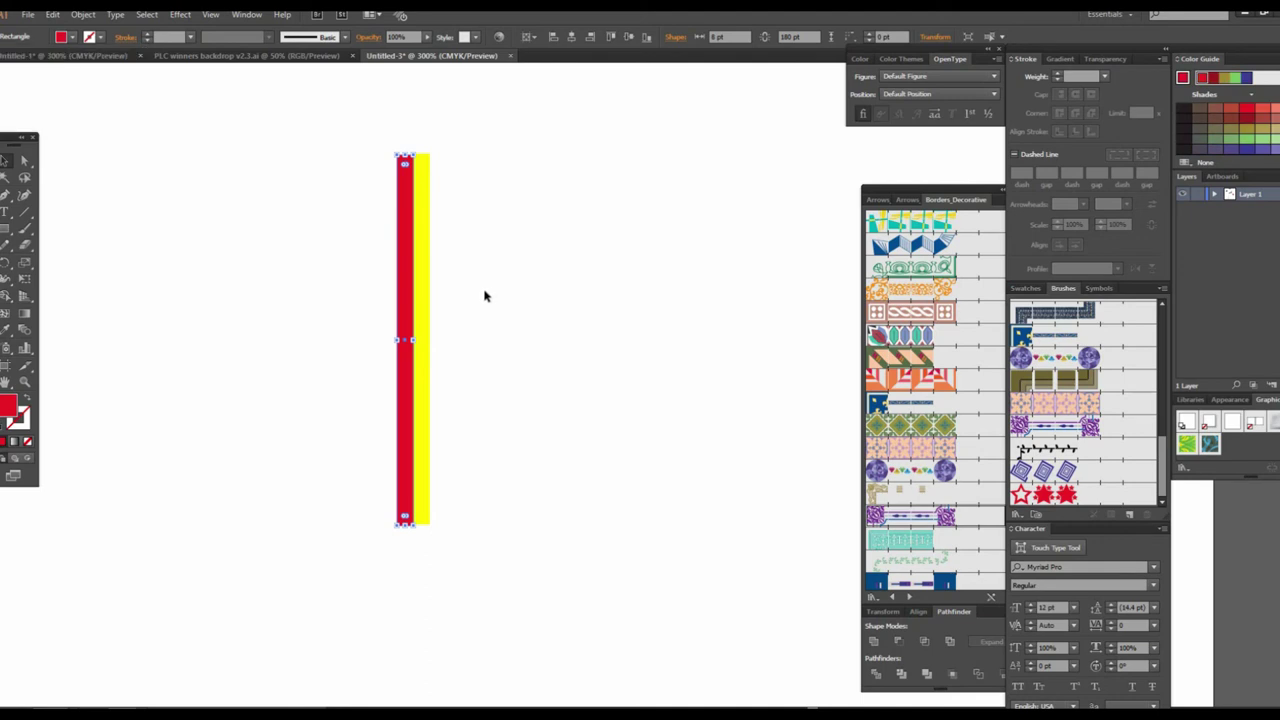
{"action": "left_click_drag", "start_coordinate": [410, 297], "coordinate": [443, 300]}
{"action": "left_click", "coordinate": [71, 38]}
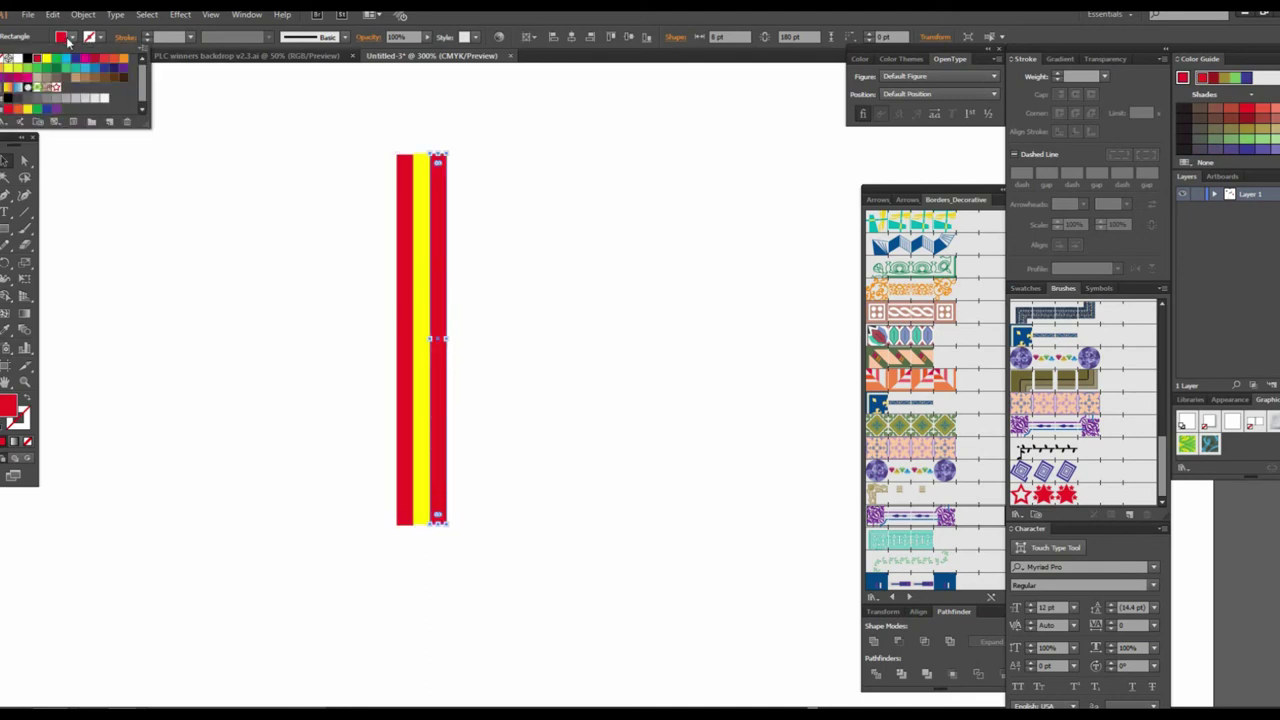
{"action": "left_click", "coordinate": [65, 63]}
Step: Save the three stripes as a new pattern brush, Pattern Brush 4
{"action": "left_click", "coordinate": [350, 210]}
{"action": "left_click_drag", "start_coordinate": [312, 120], "coordinate": [618, 665]}
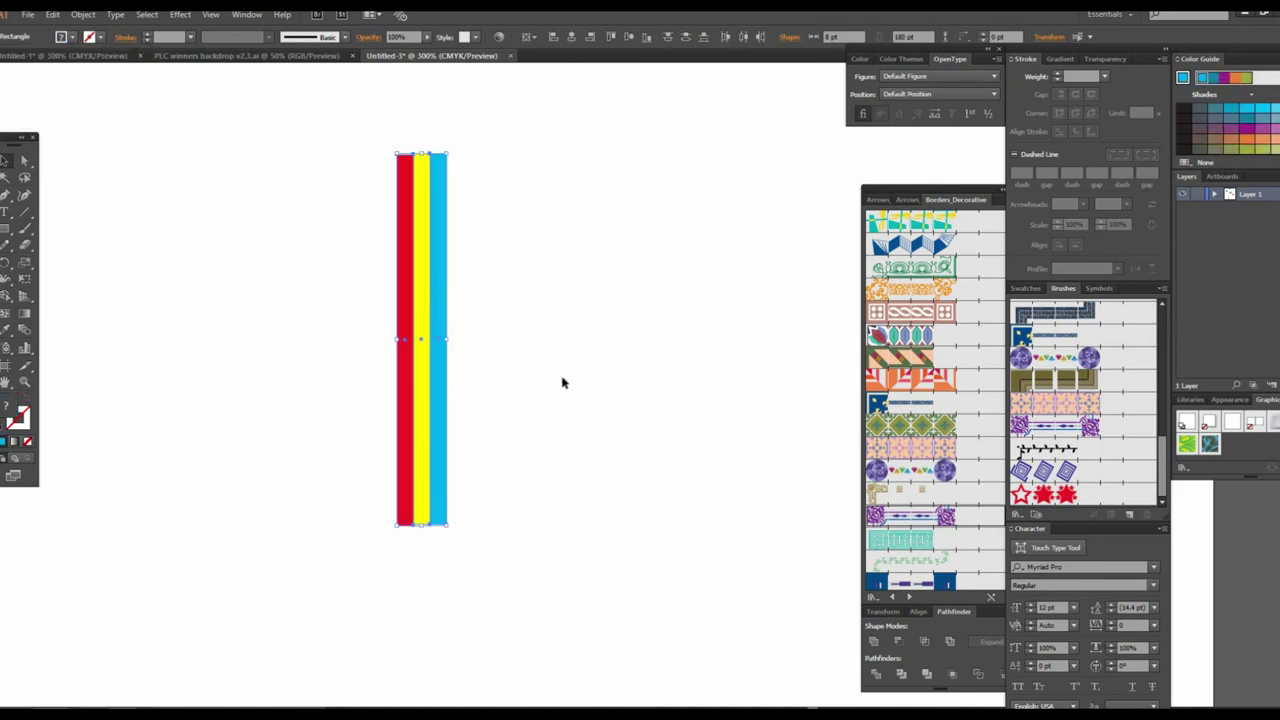
{"action": "left_click_drag", "start_coordinate": [431, 407], "coordinate": [1083, 484]}
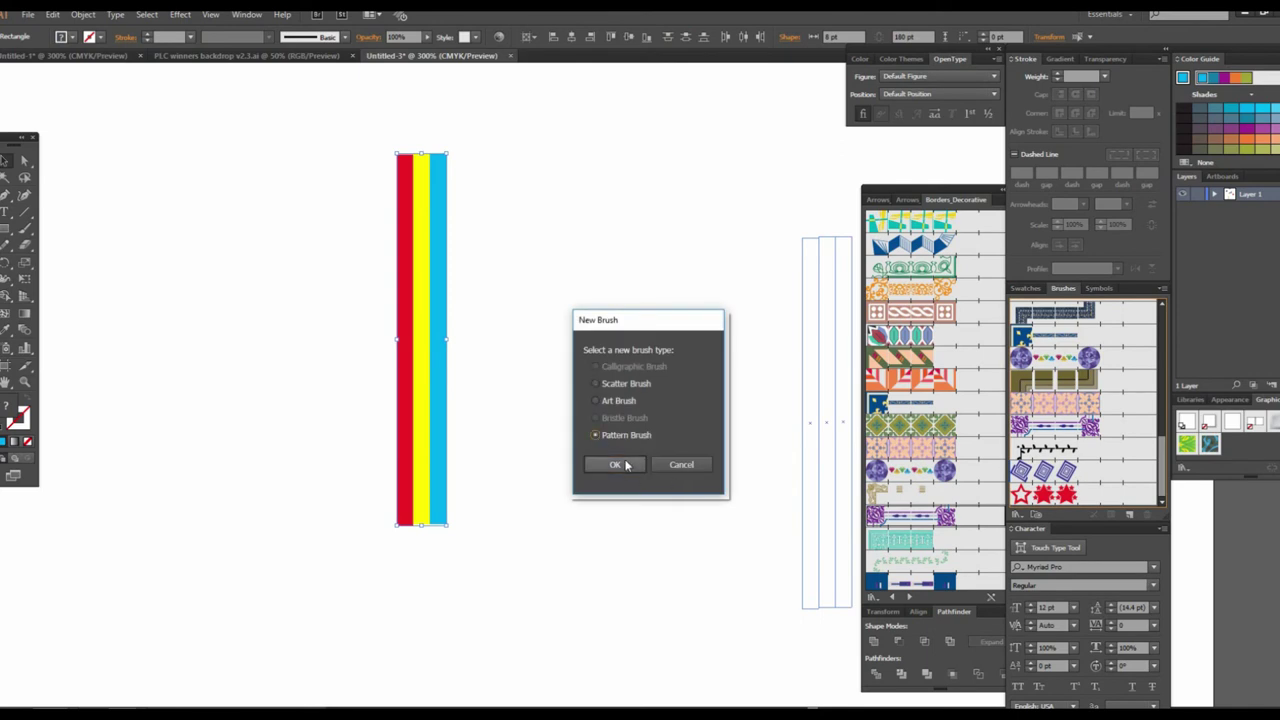
{"action": "left_click", "coordinate": [616, 465]}
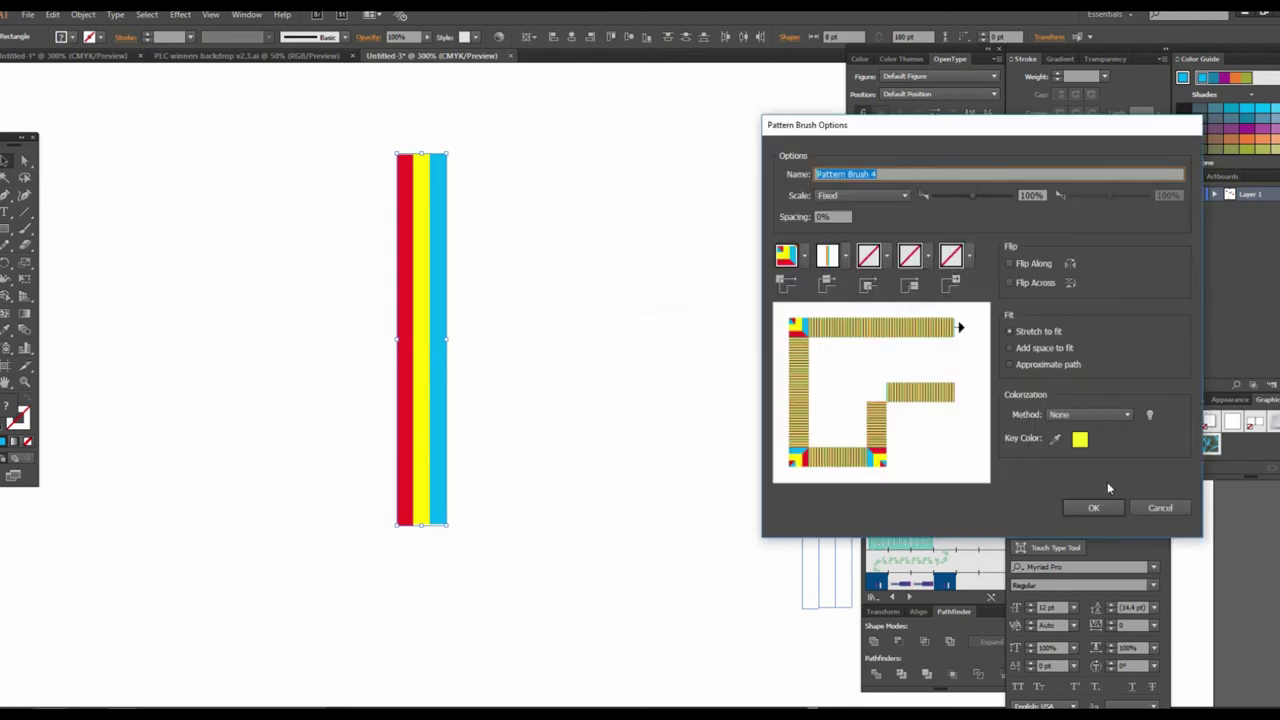
{"action": "left_click", "coordinate": [1108, 510]}
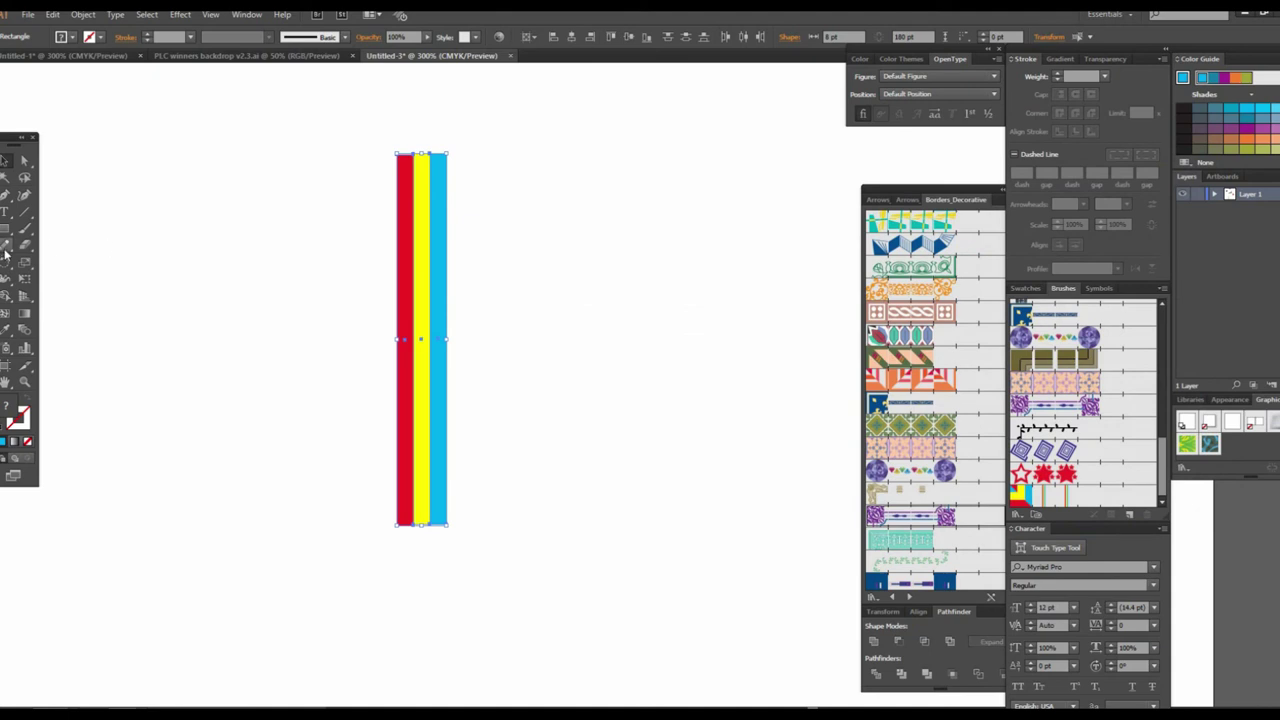
{"action": "left_click", "coordinate": [5, 230]}
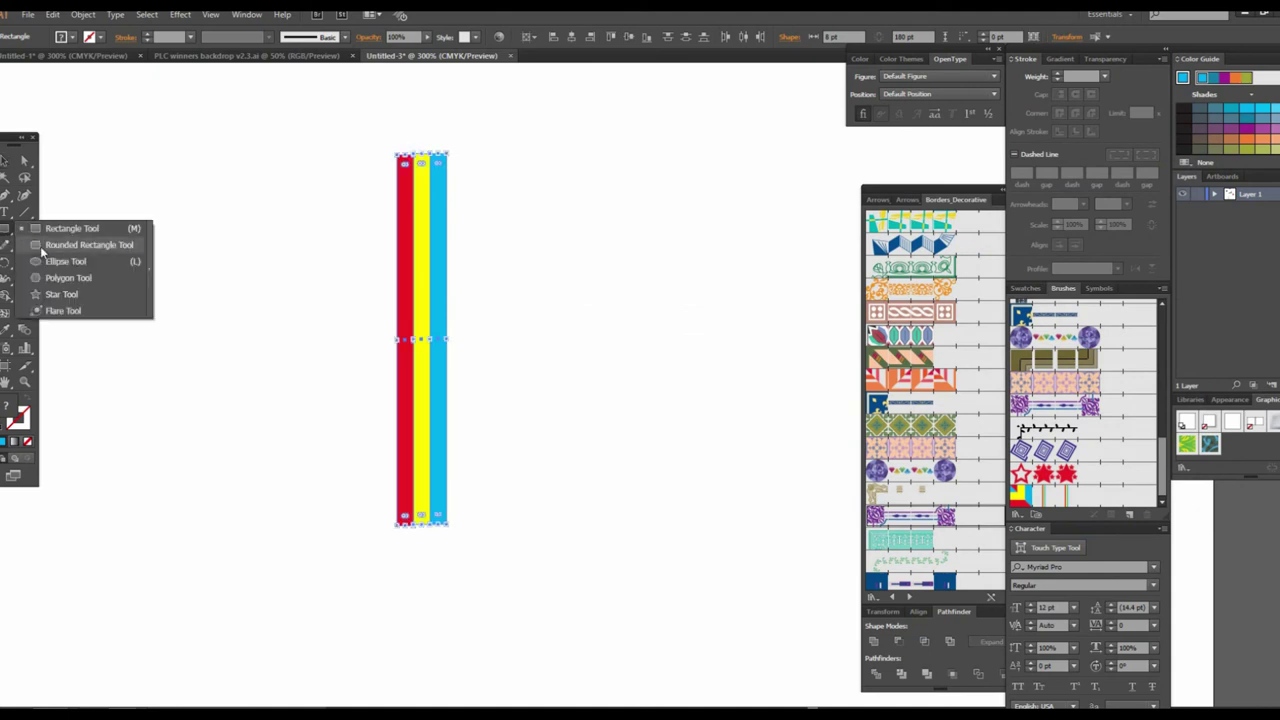
Step: Draw a large circle right of the stripes, filled black with a red stroke
{"action": "left_click", "coordinate": [48, 277]}
{"action": "left_click_drag", "start_coordinate": [537, 274], "coordinate": [786, 591]}
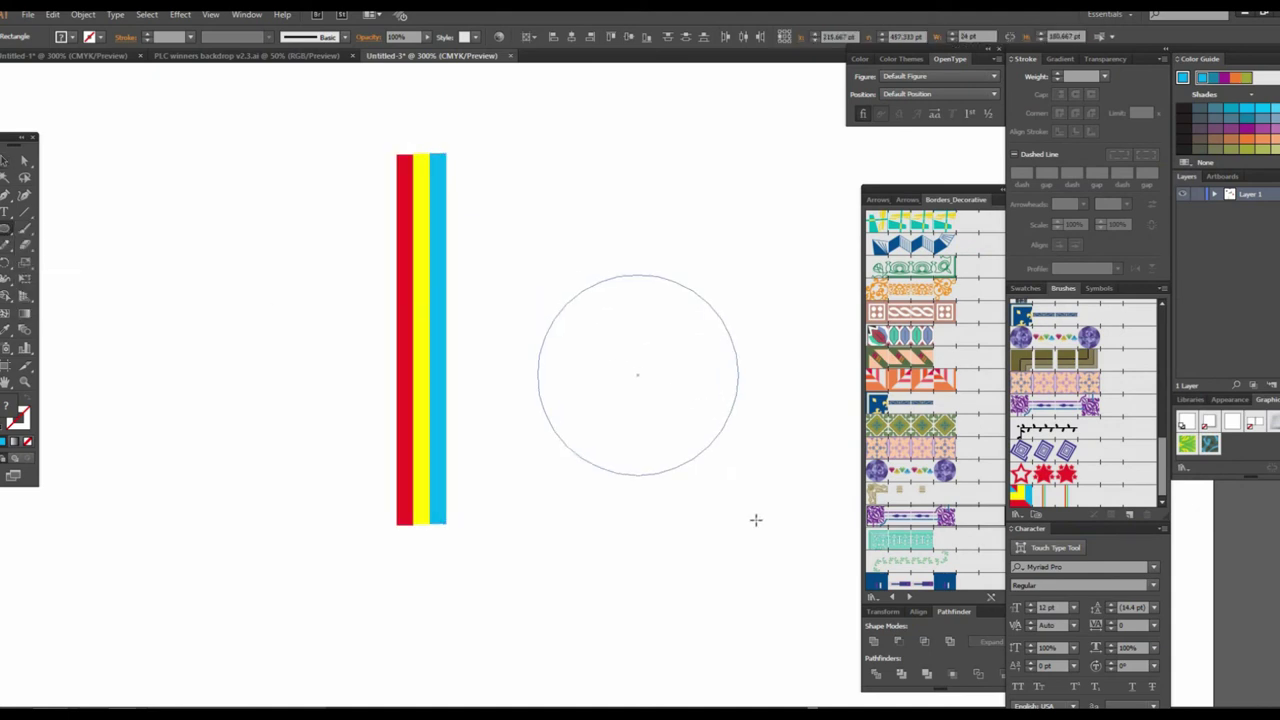
{"action": "key", "text": "ctrl+minus"}
{"action": "left_click_drag", "start_coordinate": [523, 473], "coordinate": [307, 472]}
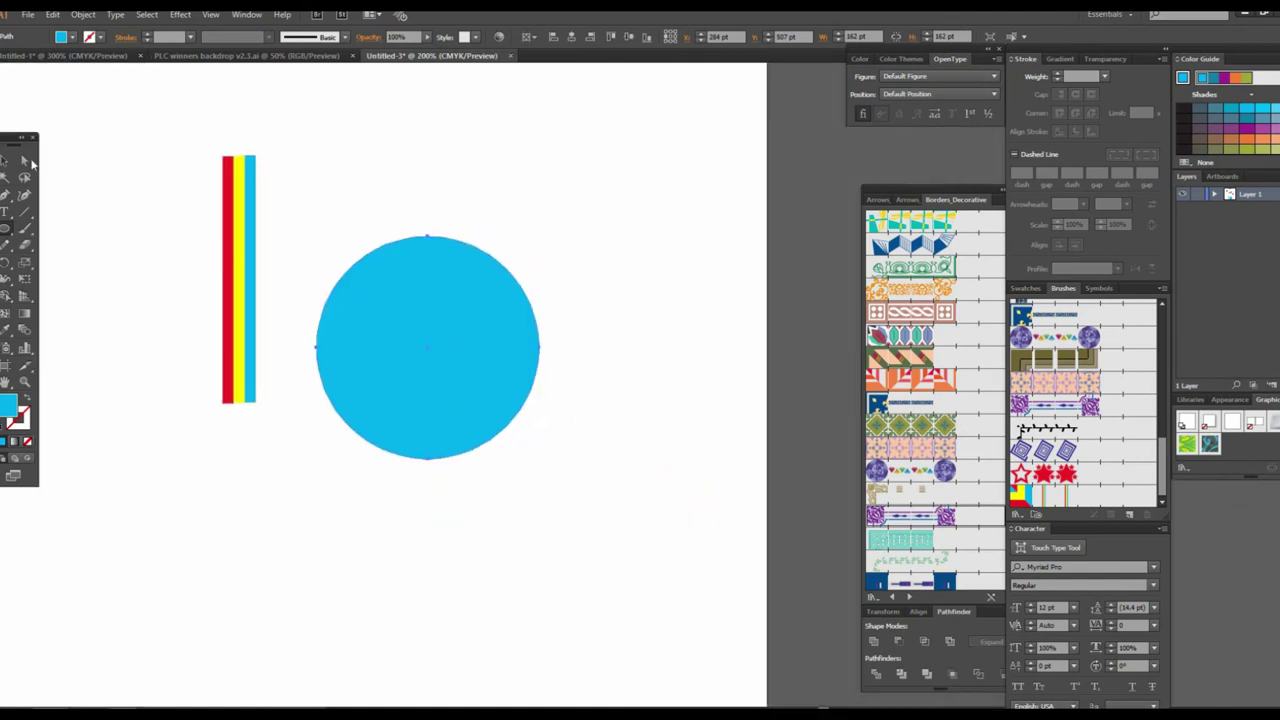
{"action": "left_click", "coordinate": [5, 161]}
{"action": "left_click", "coordinate": [70, 40]}
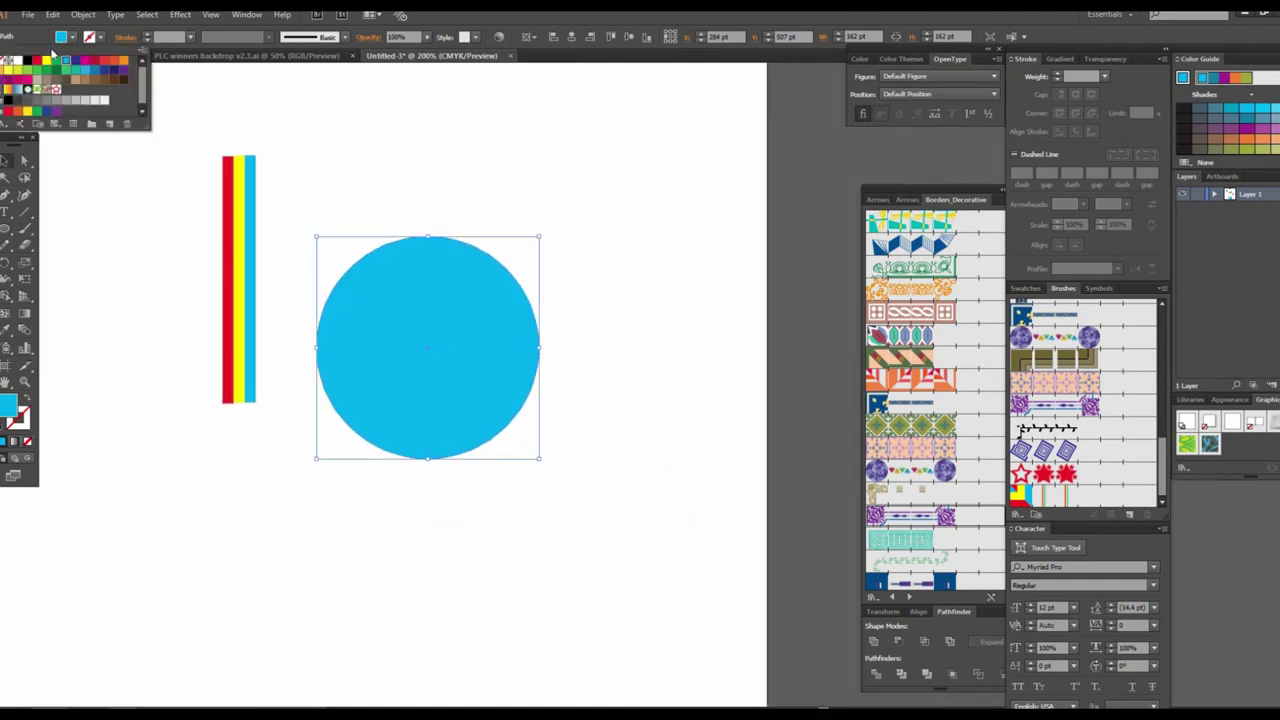
{"action": "left_click", "coordinate": [28, 61]}
{"action": "left_click", "coordinate": [102, 40]}
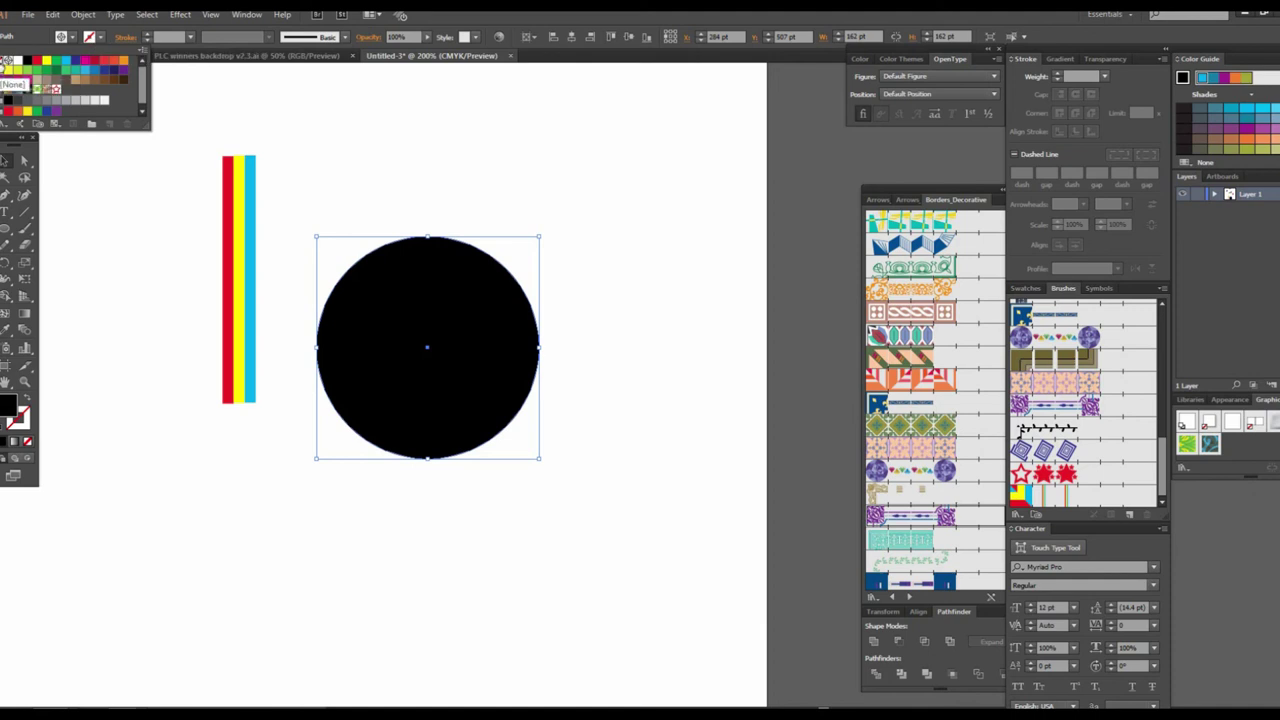
{"action": "left_click", "coordinate": [36, 63]}
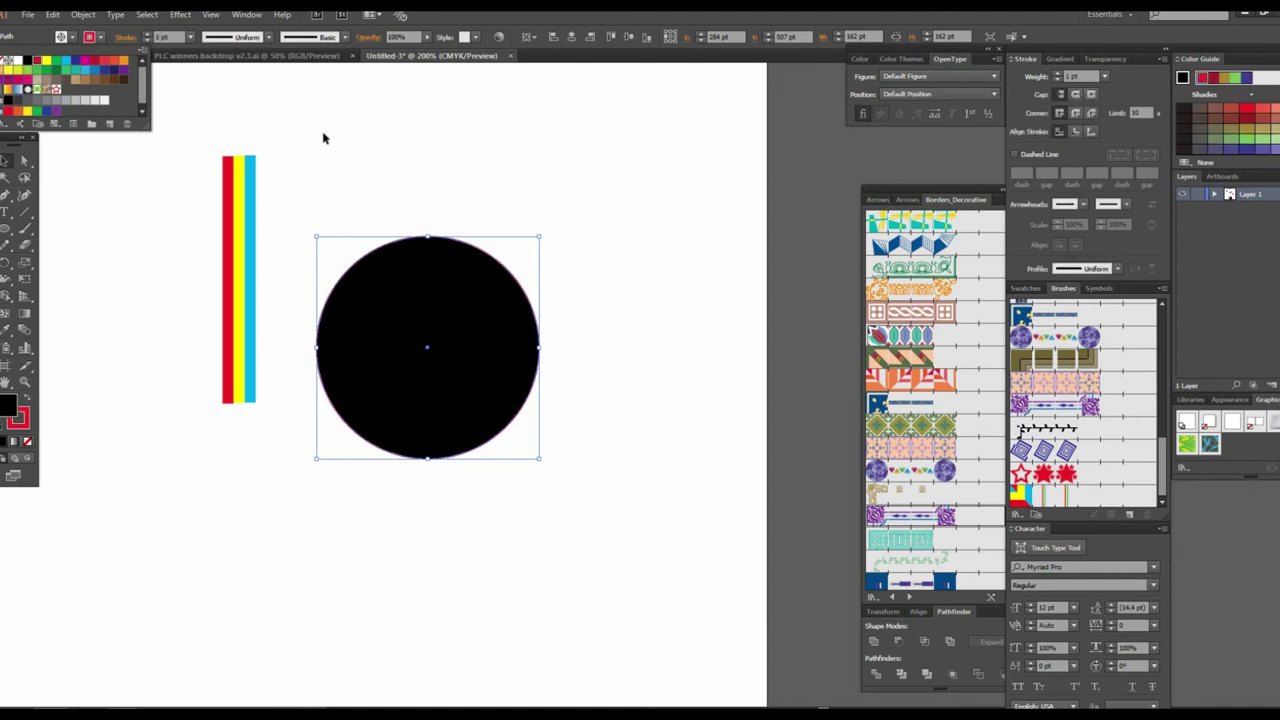
Step: Test Pattern Brush 4 on the circle at about 29% scale, then delete the circle
{"action": "key", "text": "Escape"}
{"action": "left_click_drag", "start_coordinate": [459, 308], "coordinate": [575, 358]}
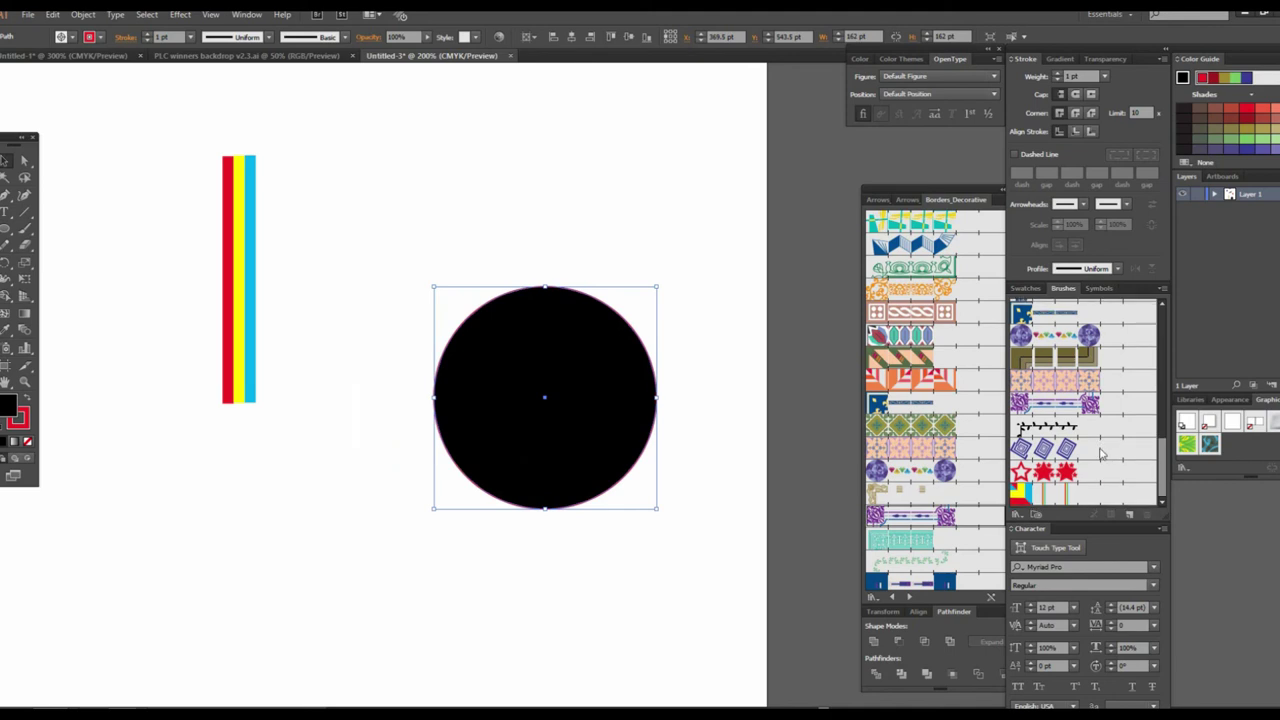
{"action": "left_click", "coordinate": [1049, 494]}
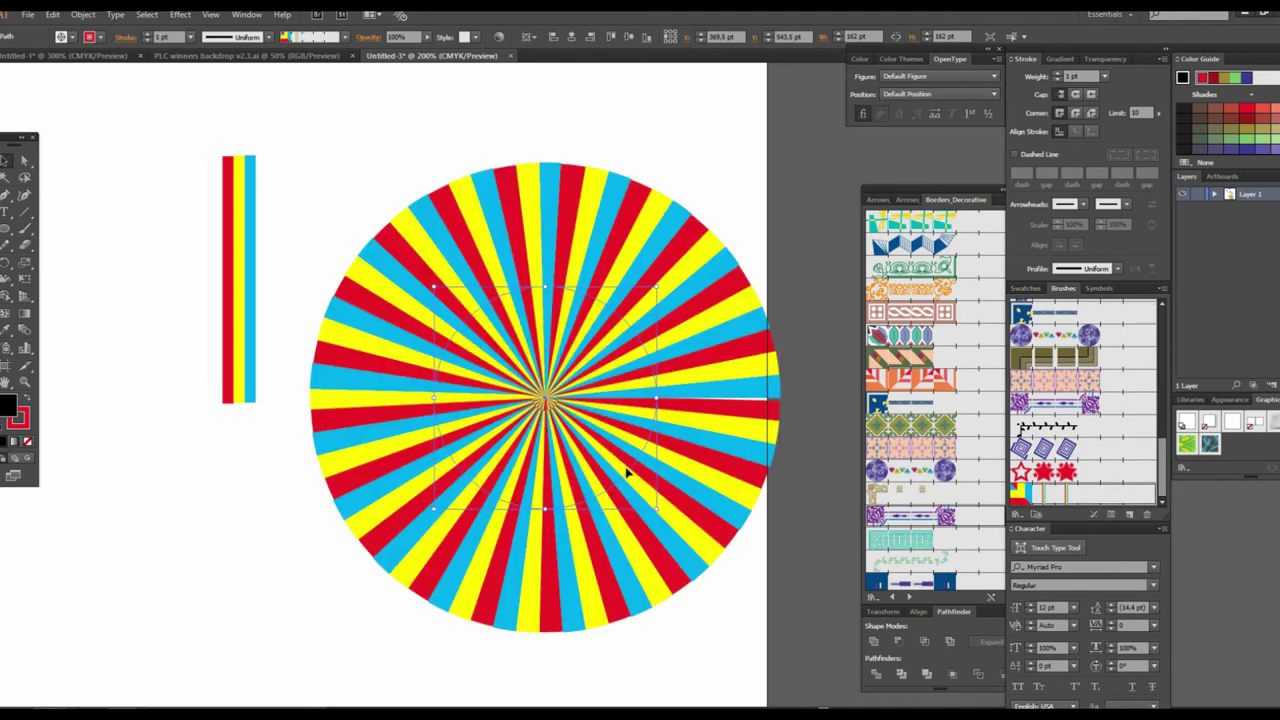
{"action": "double_click", "coordinate": [1047, 496]}
{"action": "left_click_drag", "start_coordinate": [960, 199], "coordinate": [937, 201]}
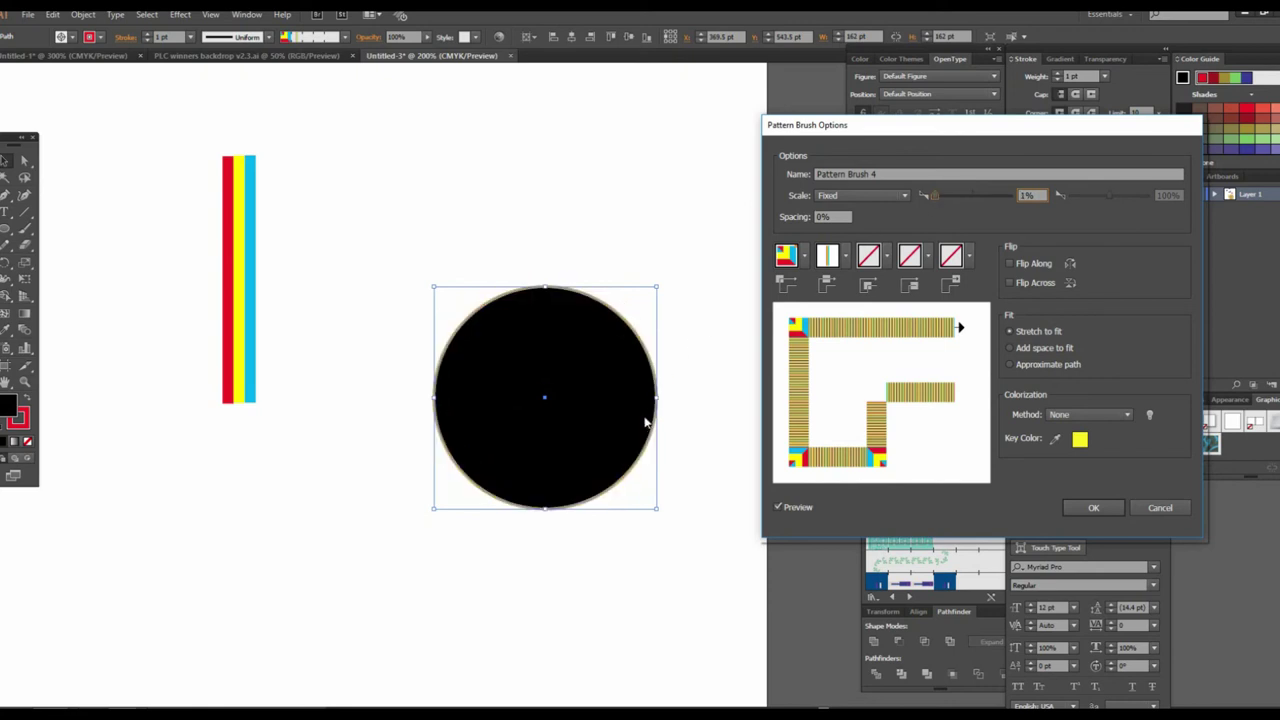
{"action": "left_click_drag", "start_coordinate": [935, 196], "coordinate": [932, 194]}
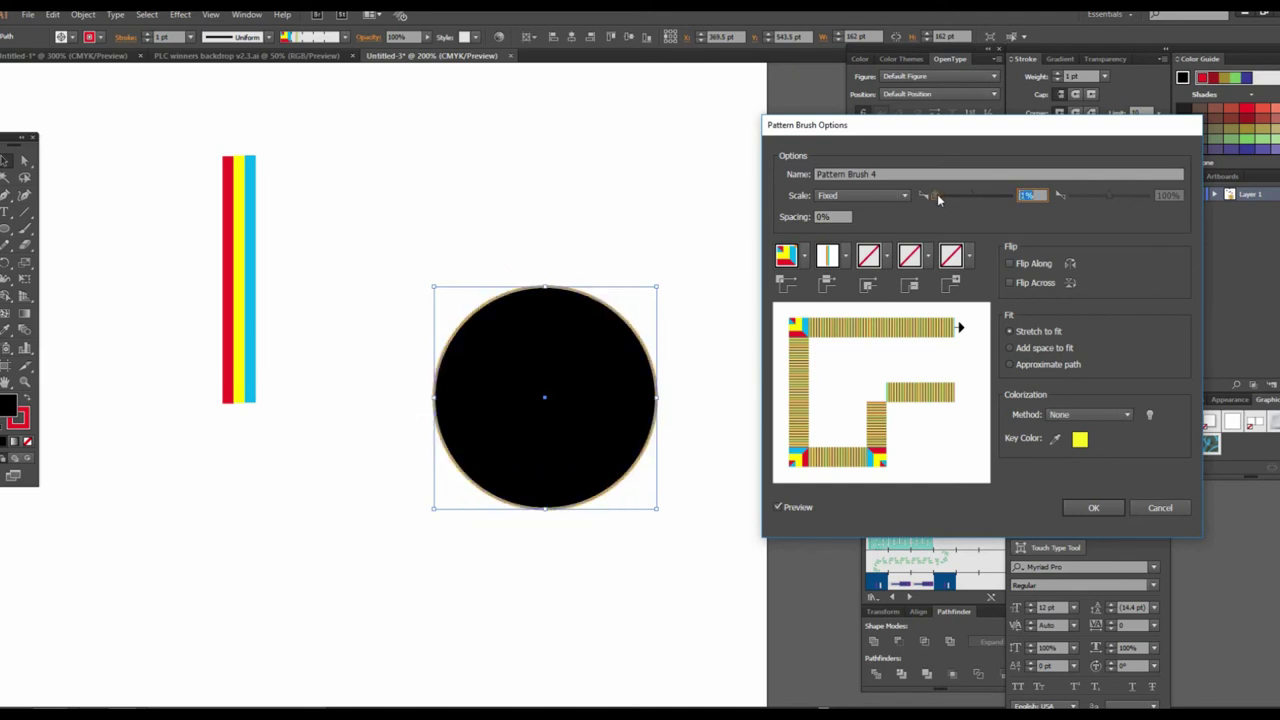
{"action": "left_click_drag", "start_coordinate": [936, 194], "coordinate": [945, 194]}
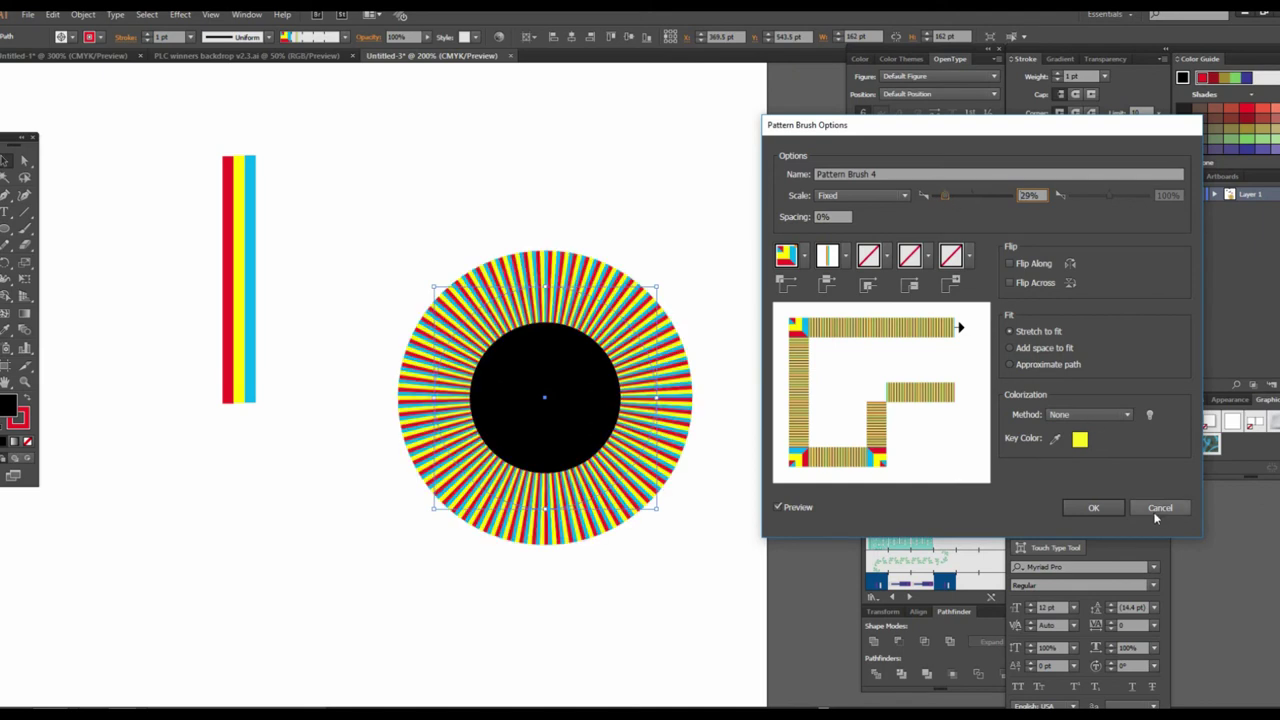
{"action": "left_click", "coordinate": [1158, 509]}
{"action": "key", "text": "Delete"}
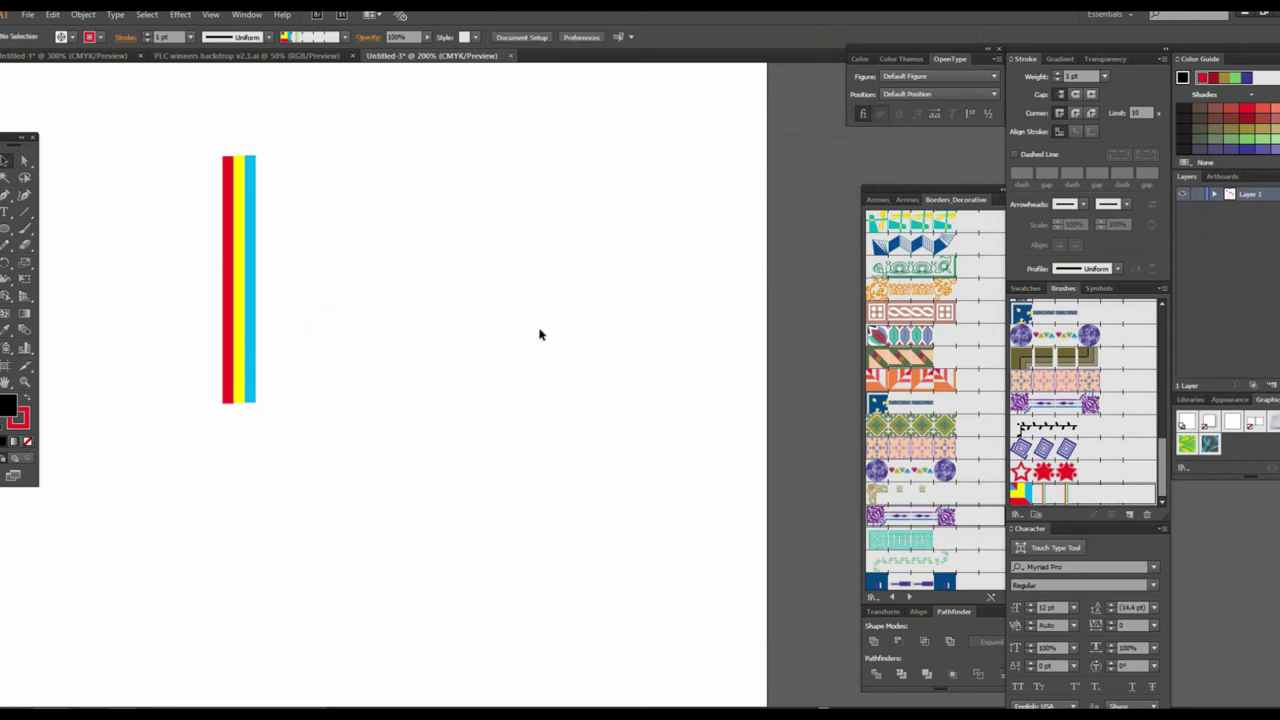
Step: Set the fill to None and draw a circle to the right of the stripes
{"action": "left_click", "coordinate": [5, 228]}
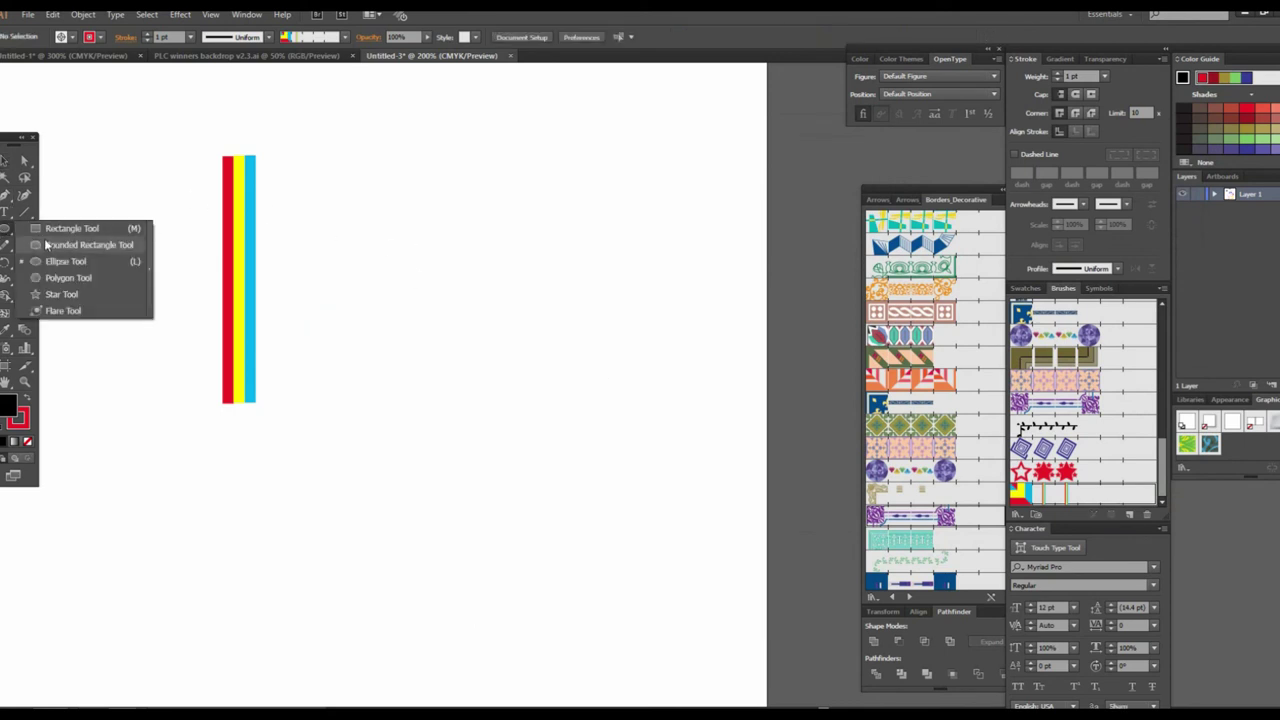
{"action": "left_click", "coordinate": [70, 37]}
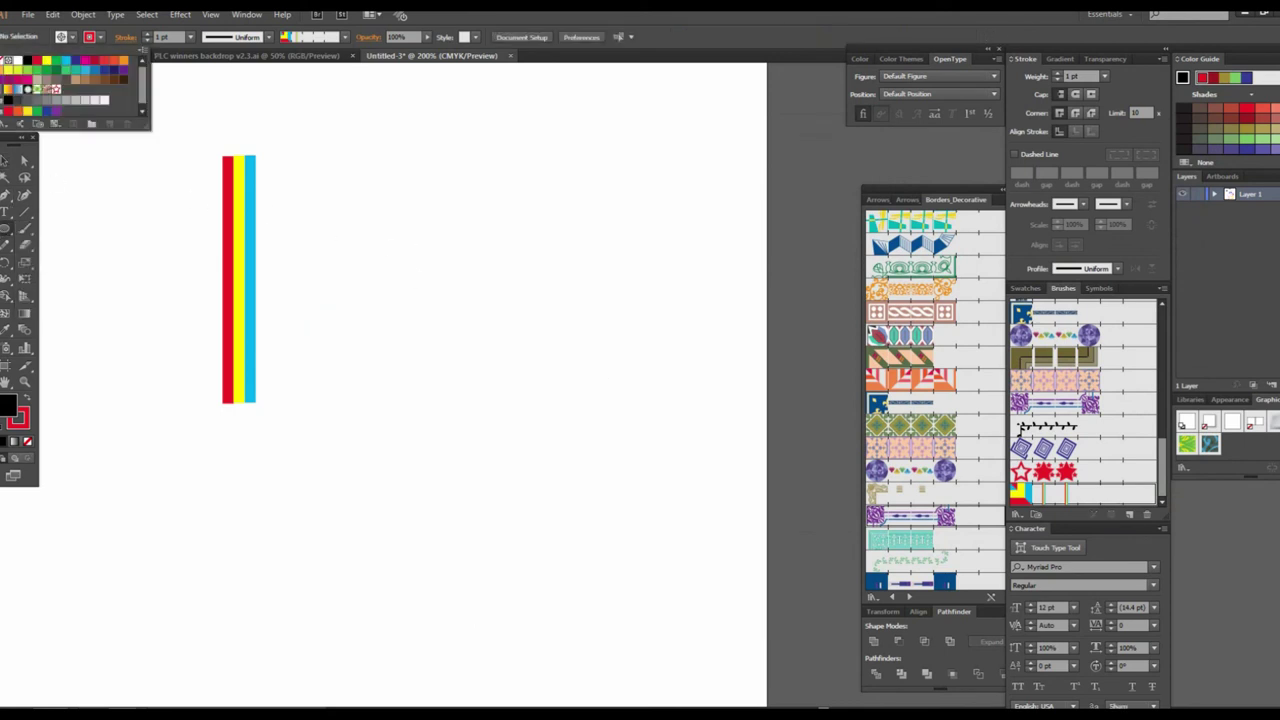
{"action": "left_click", "coordinate": [27, 441]}
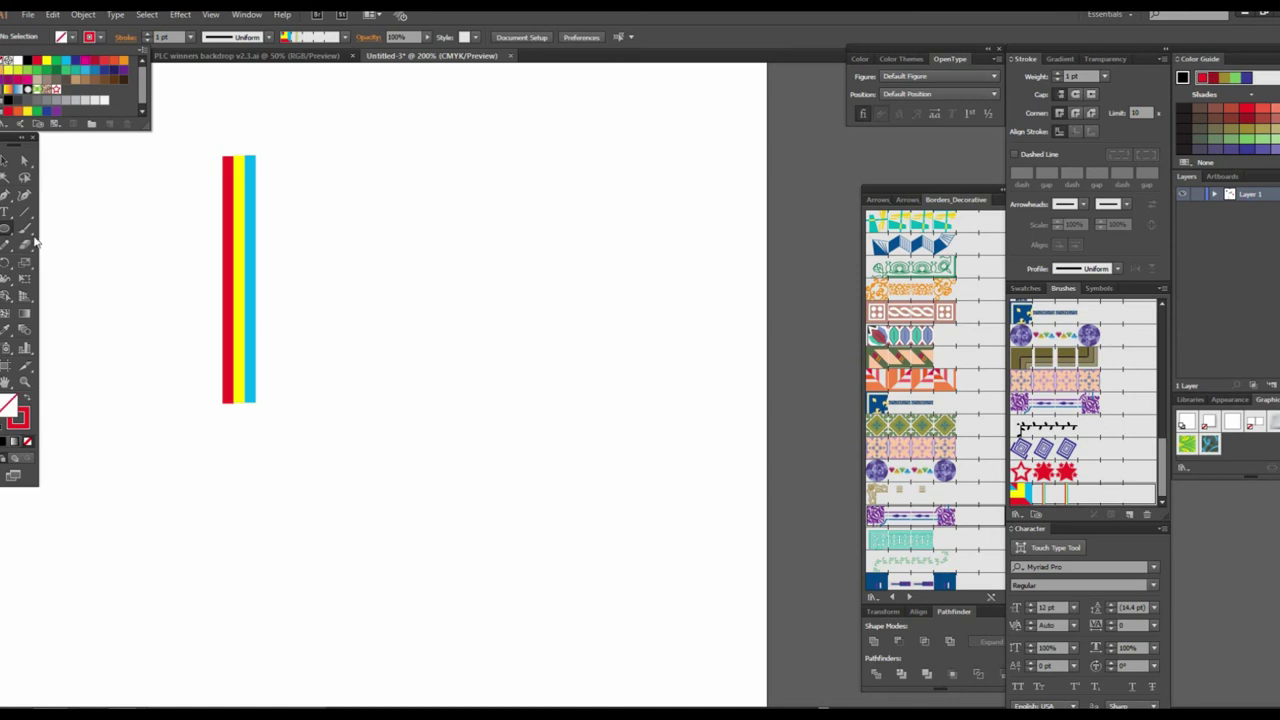
{"action": "left_click", "coordinate": [422, 272]}
{"action": "left_click_drag", "start_coordinate": [409, 241], "coordinate": [659, 493]}
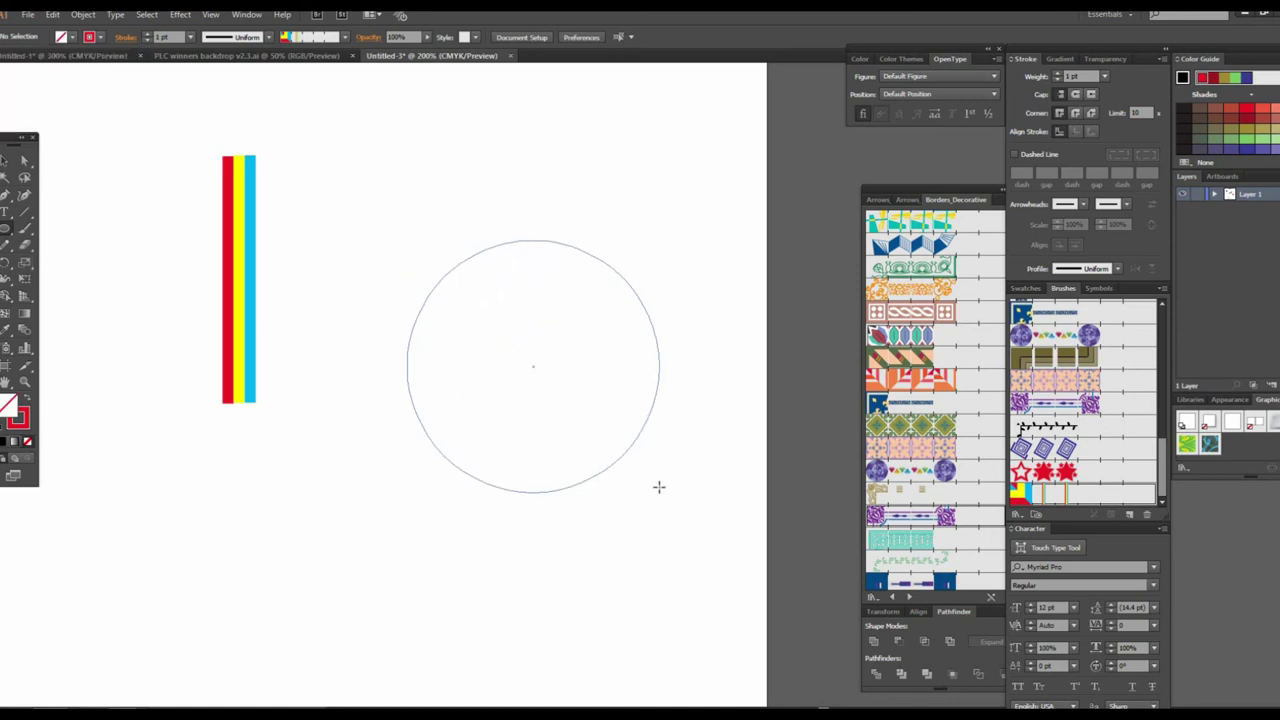
{"action": "left_click", "coordinate": [5, 160]}
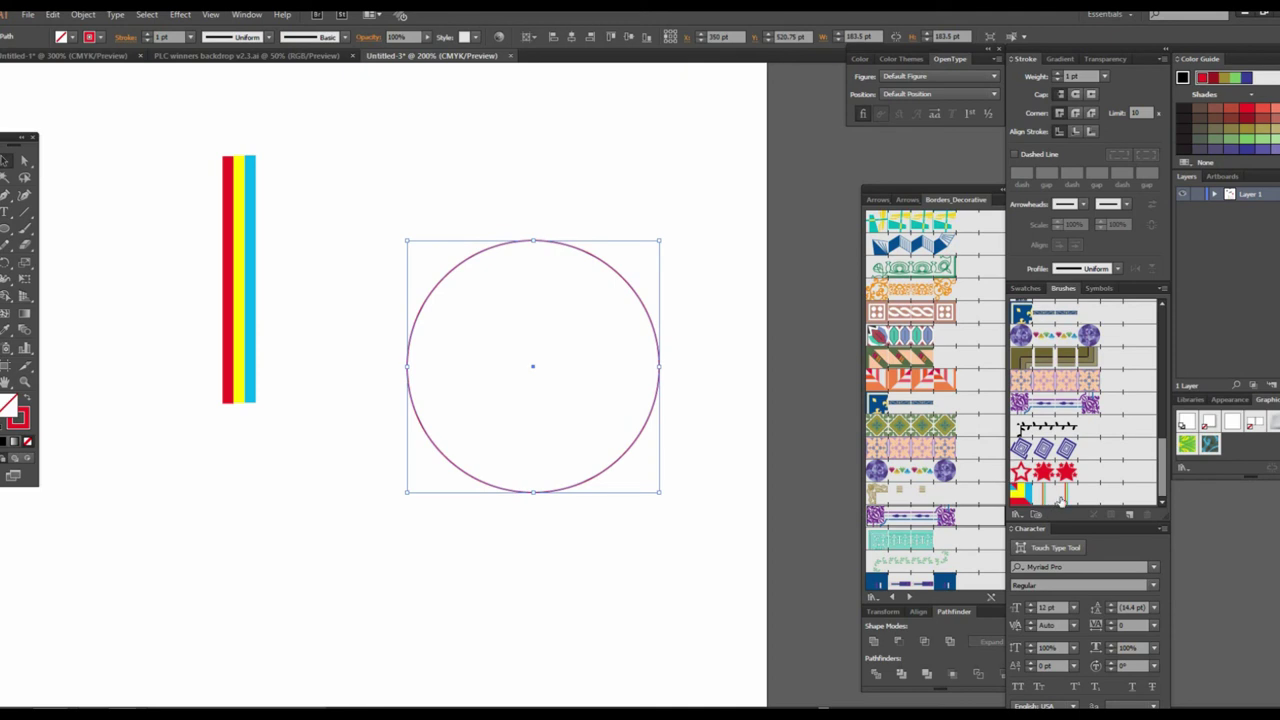
Step: Stroke the circle with Pattern Brush 4 and set the brush scale to 19%
{"action": "left_click", "coordinate": [1062, 498]}
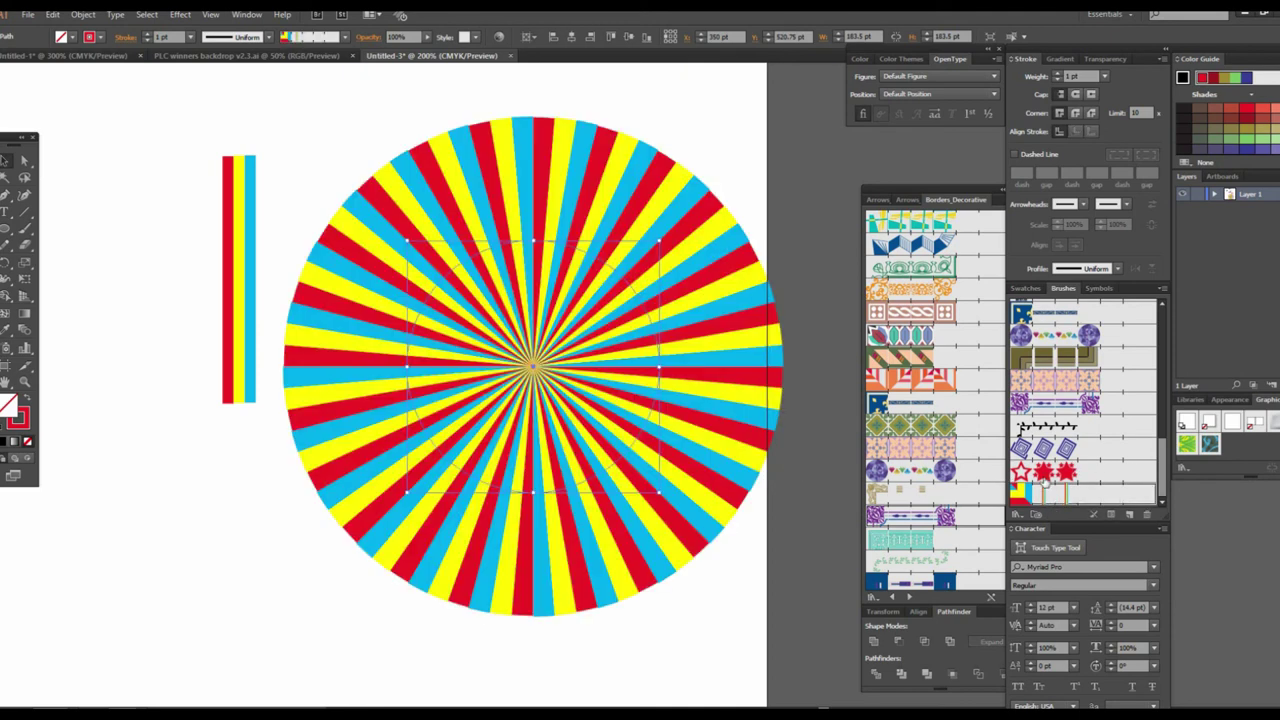
{"action": "double_click", "coordinate": [1038, 492]}
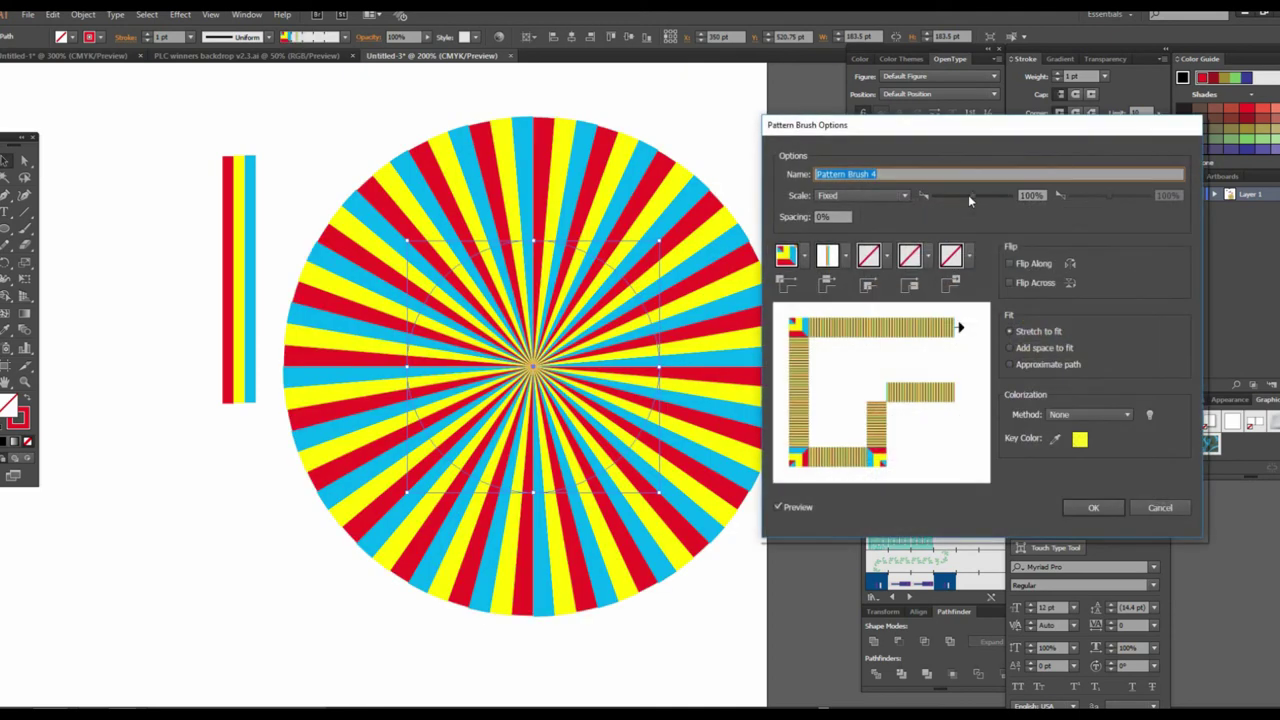
{"action": "left_click_drag", "start_coordinate": [968, 194], "coordinate": [938, 193]}
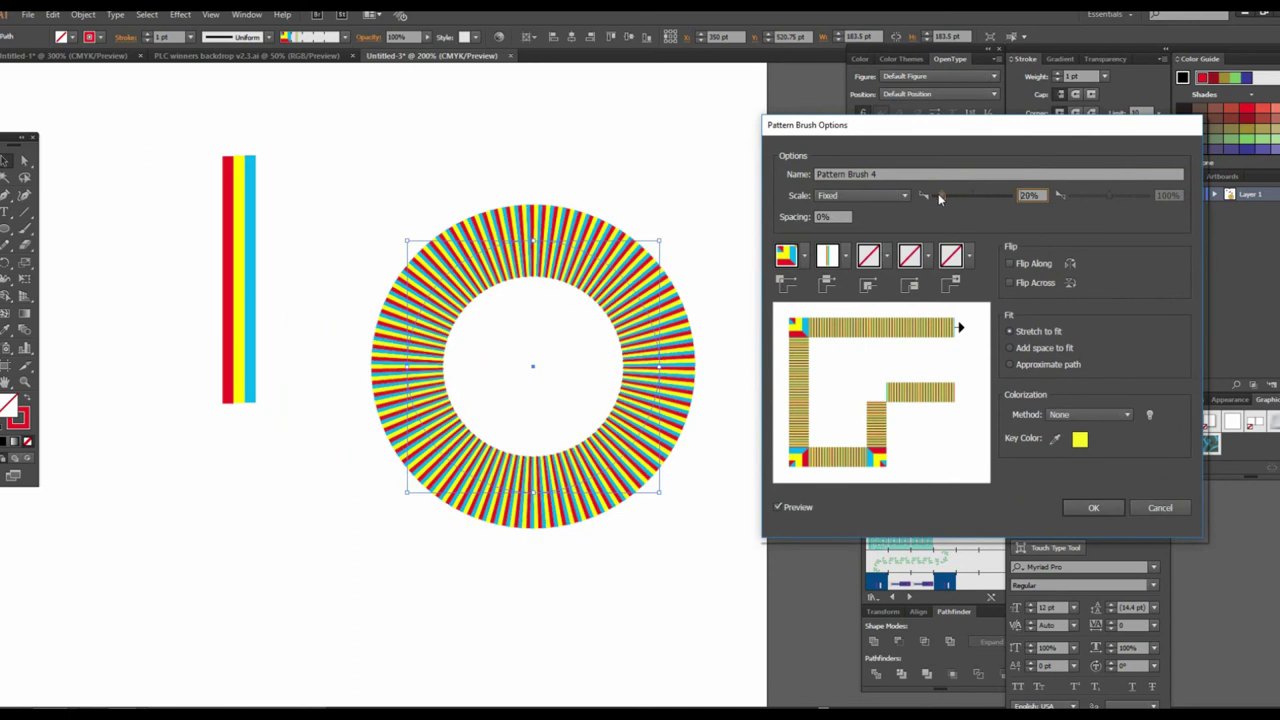
{"action": "left_click_drag", "start_coordinate": [938, 193], "coordinate": [935, 194]}
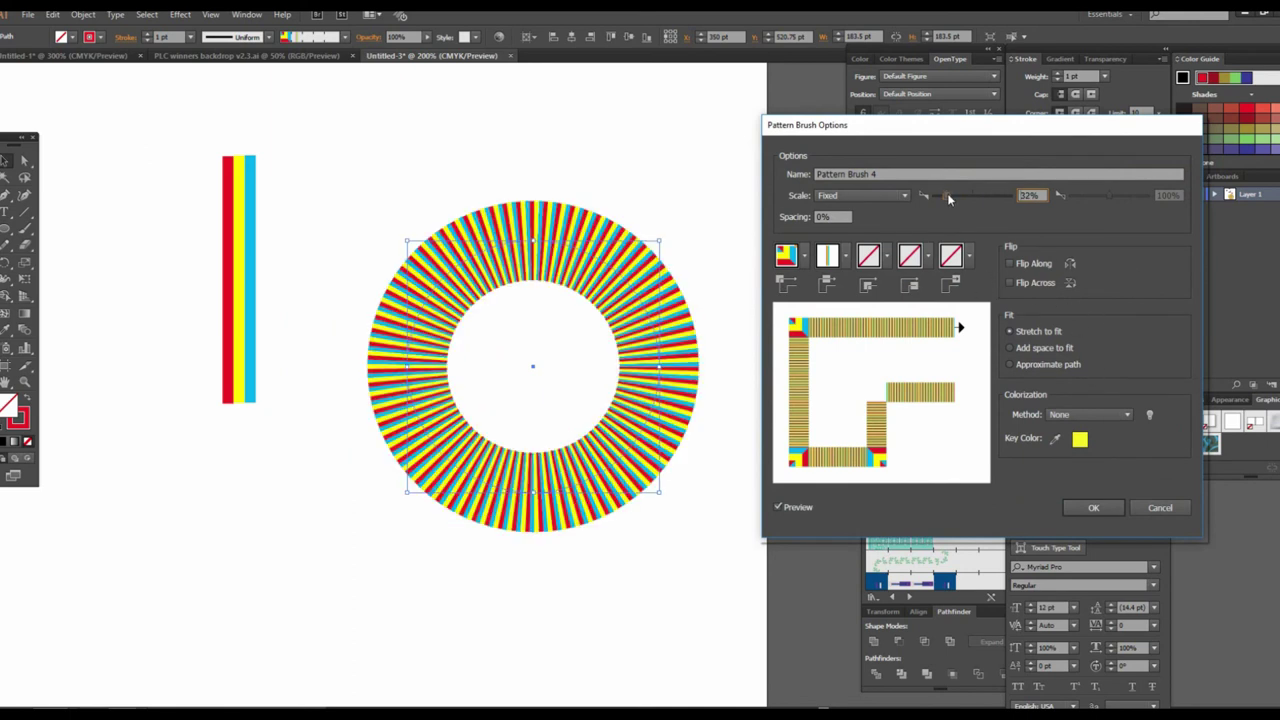
{"action": "left_click_drag", "start_coordinate": [943, 194], "coordinate": [941, 194]}
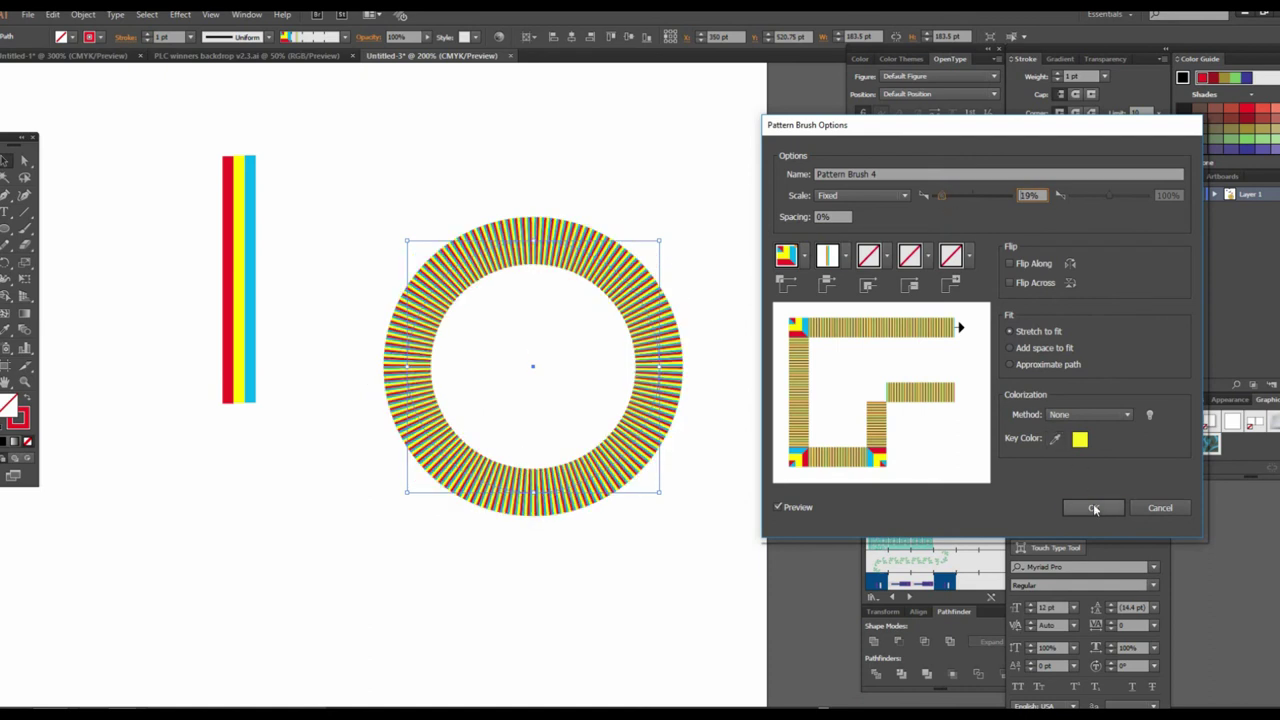
{"action": "left_click", "coordinate": [1093, 508]}
{"action": "left_click", "coordinate": [689, 549]}
{"action": "scroll", "coordinate": [651, 371], "scroll_direction": "up", "scroll_amount": 1}
{"action": "scroll", "coordinate": [605, 320], "scroll_direction": "up", "scroll_amount": 2}
Step: Expand the striped ring's brush stroke into artwork with Object > Expand Appearance
{"action": "scroll", "coordinate": [605, 320], "scroll_direction": "up", "scroll_amount": 1}
{"action": "scroll", "coordinate": [641, 385], "scroll_direction": "down", "scroll_amount": 2}
{"action": "scroll", "coordinate": [658, 398], "scroll_direction": "down", "scroll_amount": 1}
{"action": "scroll", "coordinate": [658, 398], "scroll_direction": "down", "scroll_amount": 1}
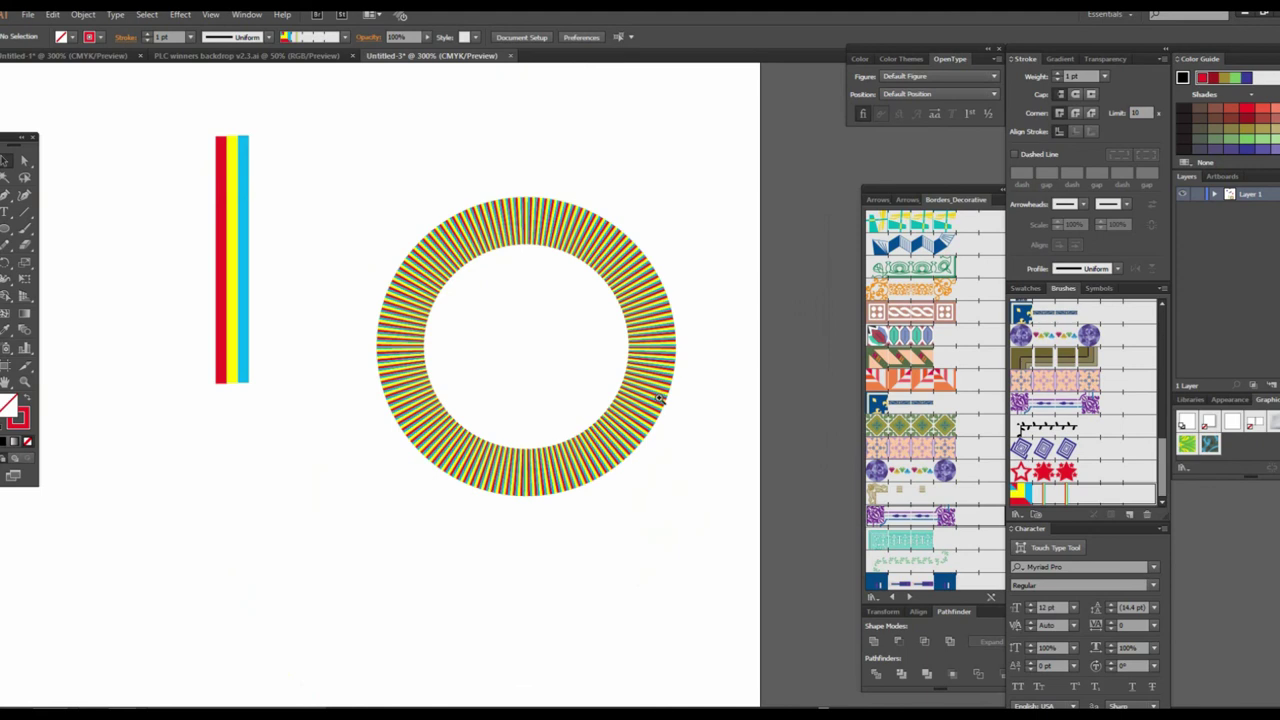
{"action": "scroll", "coordinate": [658, 398], "scroll_direction": "up", "scroll_amount": 1}
{"action": "scroll", "coordinate": [586, 343], "scroll_direction": "up", "scroll_amount": 1}
{"action": "scroll", "coordinate": [623, 371], "scroll_direction": "down", "scroll_amount": 1}
{"action": "scroll", "coordinate": [615, 358], "scroll_direction": "up", "scroll_amount": 1}
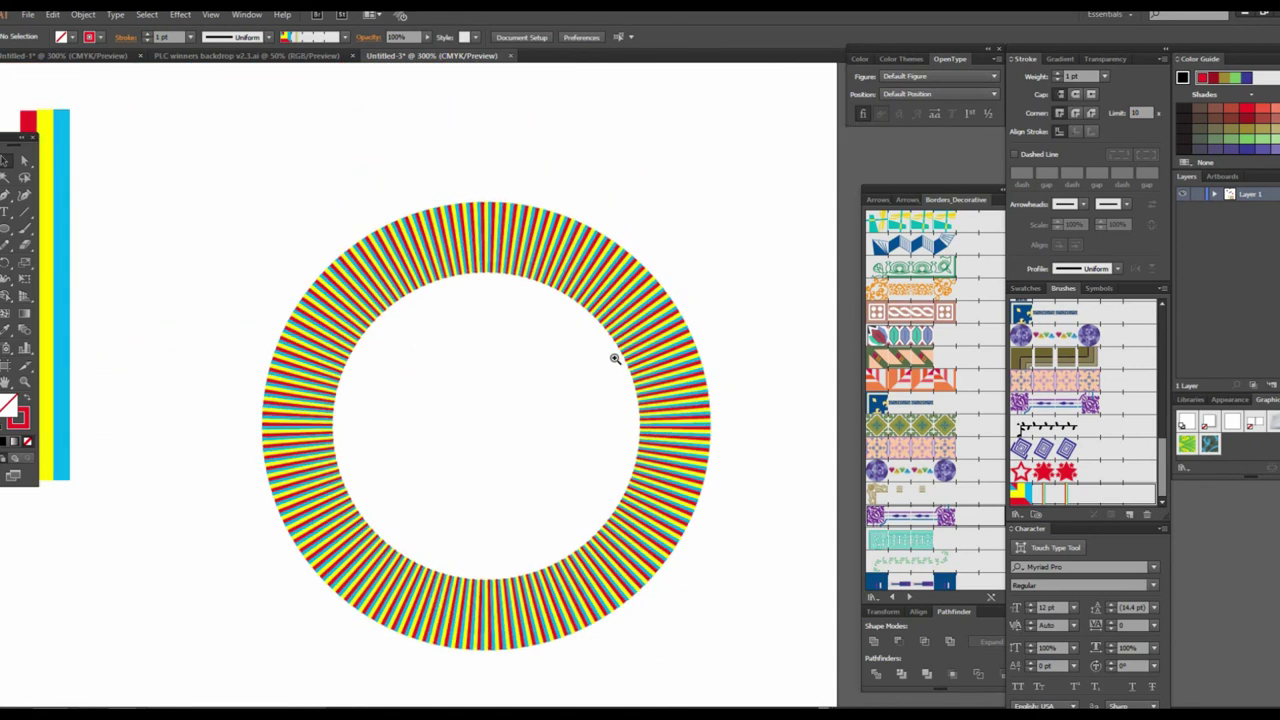
{"action": "scroll", "coordinate": [615, 358], "scroll_direction": "up", "scroll_amount": 1}
{"action": "scroll", "coordinate": [586, 294], "scroll_direction": "up", "scroll_amount": 1}
{"action": "scroll", "coordinate": [586, 294], "scroll_direction": "down", "scroll_amount": 2}
{"action": "scroll", "coordinate": [626, 426], "scroll_direction": "up", "scroll_amount": 1}
{"action": "scroll", "coordinate": [591, 368], "scroll_direction": "down", "scroll_amount": 1}
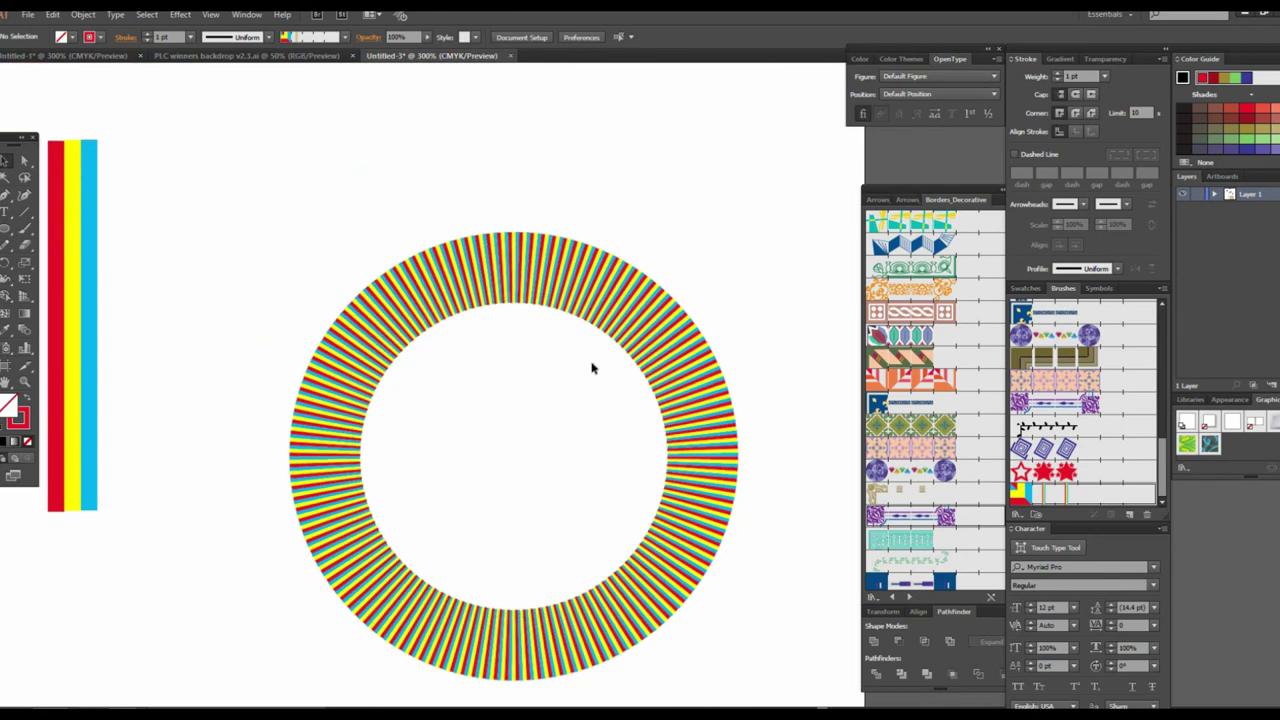
{"action": "left_click", "coordinate": [571, 290]}
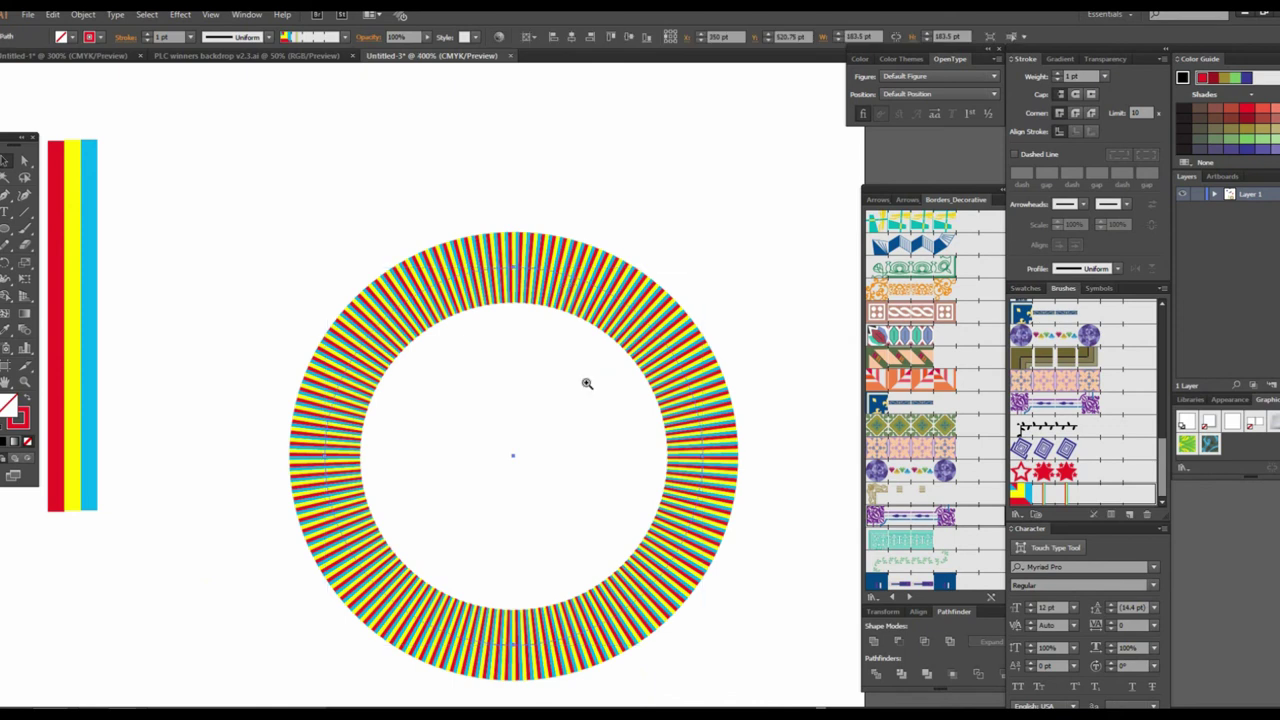
{"action": "scroll", "coordinate": [600, 385], "scroll_direction": "up", "scroll_amount": 1}
{"action": "scroll", "coordinate": [580, 360], "scroll_direction": "down", "scroll_amount": 1}
{"action": "scroll", "coordinate": [320, 215], "scroll_direction": "down", "scroll_amount": 1}
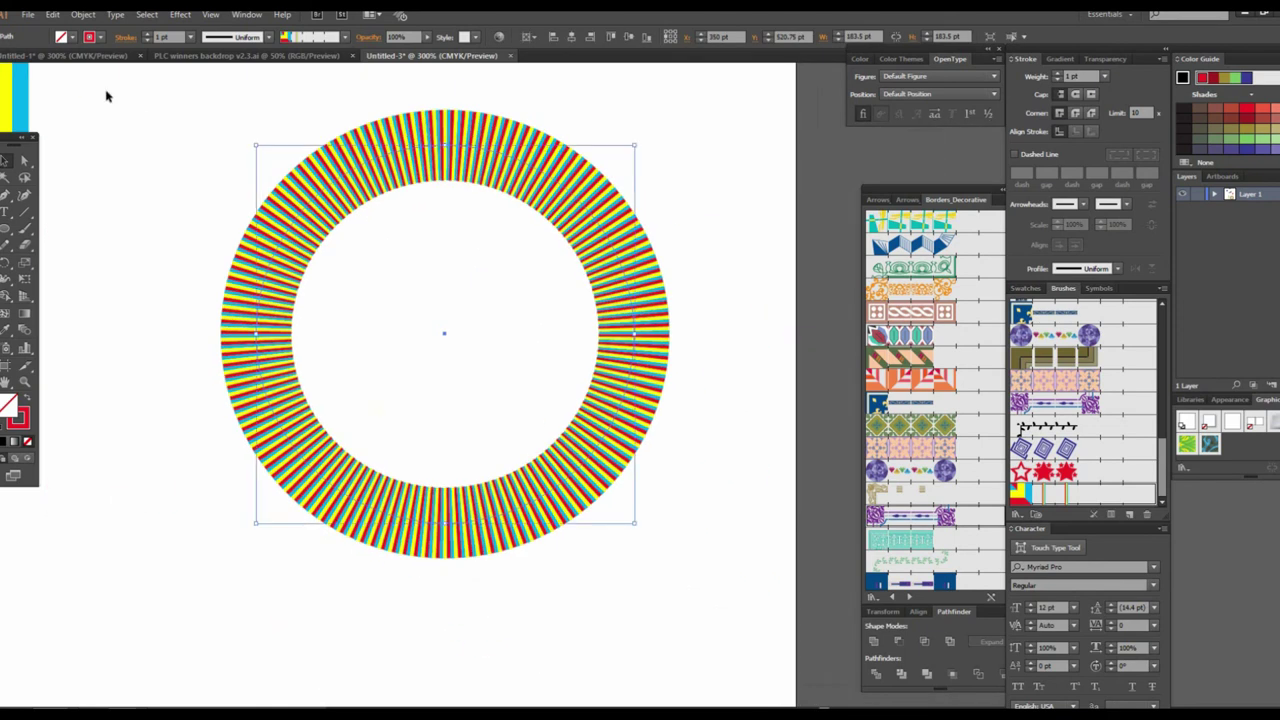
{"action": "left_click", "coordinate": [83, 14]}
{"action": "left_click", "coordinate": [150, 175]}
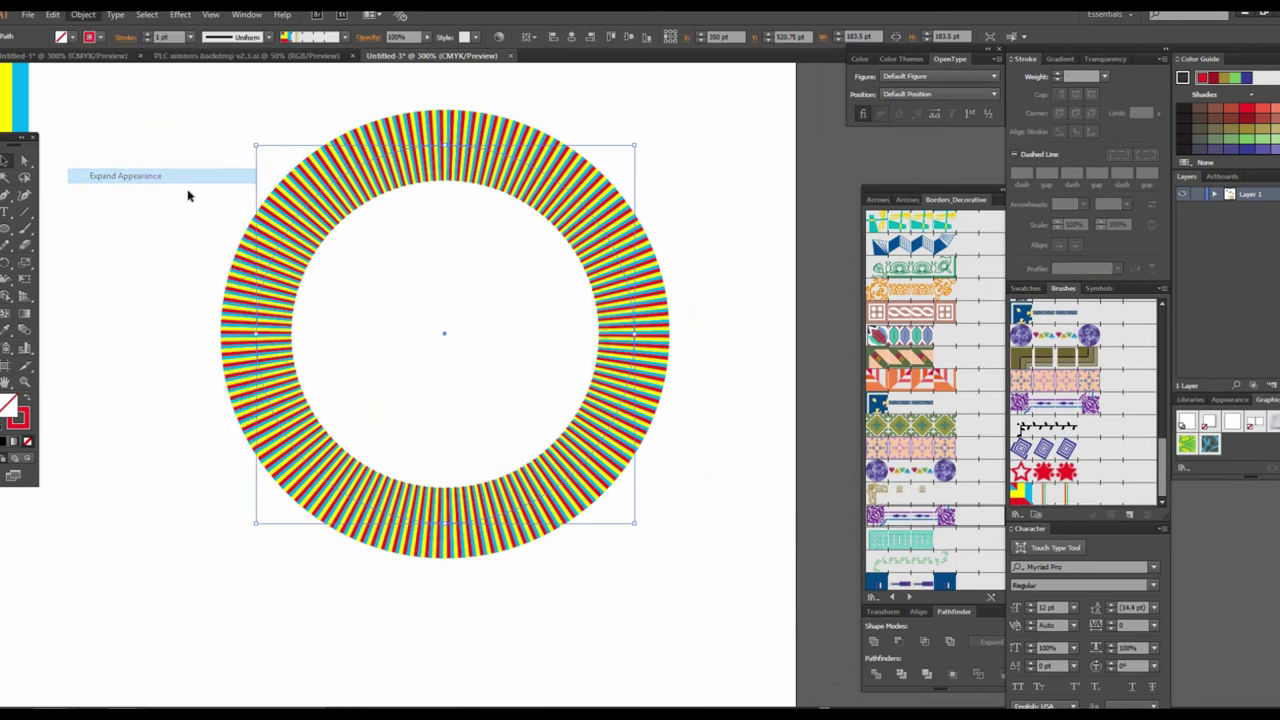
Step: Ungroup the expanded ring into separate radial pieces, keeping them in place
{"action": "right_click", "coordinate": [608, 352]}
{"action": "left_click", "coordinate": [710, 605]}
{"action": "left_click", "coordinate": [648, 328]}
{"action": "right_click", "coordinate": [644, 322]}
{"action": "left_click", "coordinate": [686, 401]}
{"action": "left_click", "coordinate": [633, 350]}
{"action": "left_click_drag", "start_coordinate": [633, 350], "coordinate": [768, 428]}
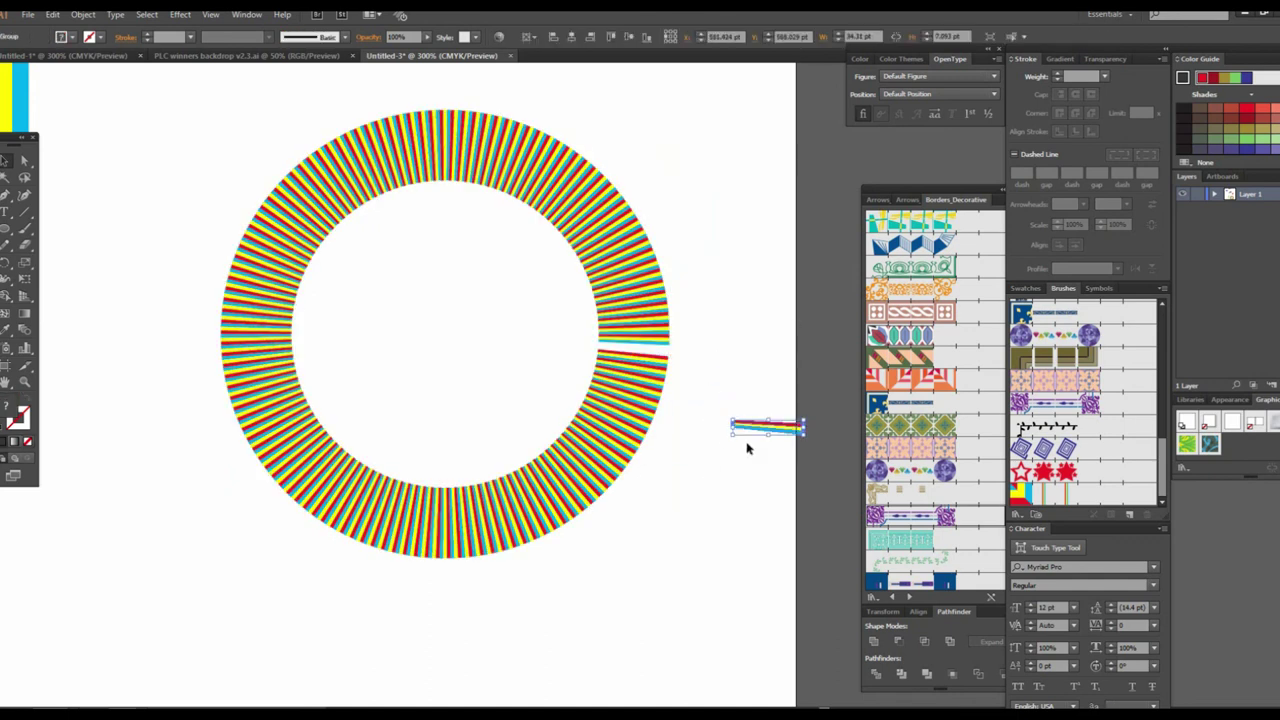
{"action": "left_click_drag", "start_coordinate": [633, 369], "coordinate": [685, 494]}
{"action": "left_click_drag", "start_coordinate": [570, 437], "coordinate": [655, 575]}
{"action": "left_click_drag", "start_coordinate": [545, 495], "coordinate": [635, 612]}
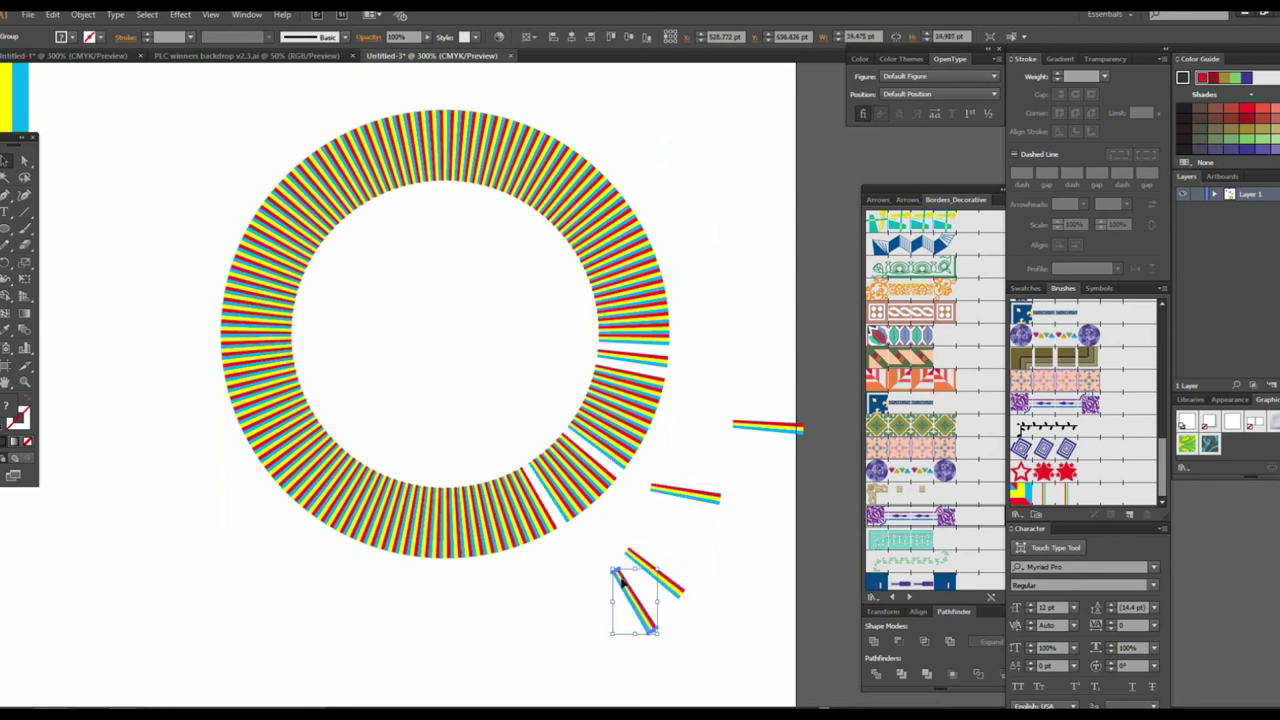
{"action": "key", "text": "ctrl+z"}
{"action": "key", "text": "ctrl+z"}
{"action": "key", "text": "ctrl+z"}
{"action": "key", "text": "ctrl+z"}
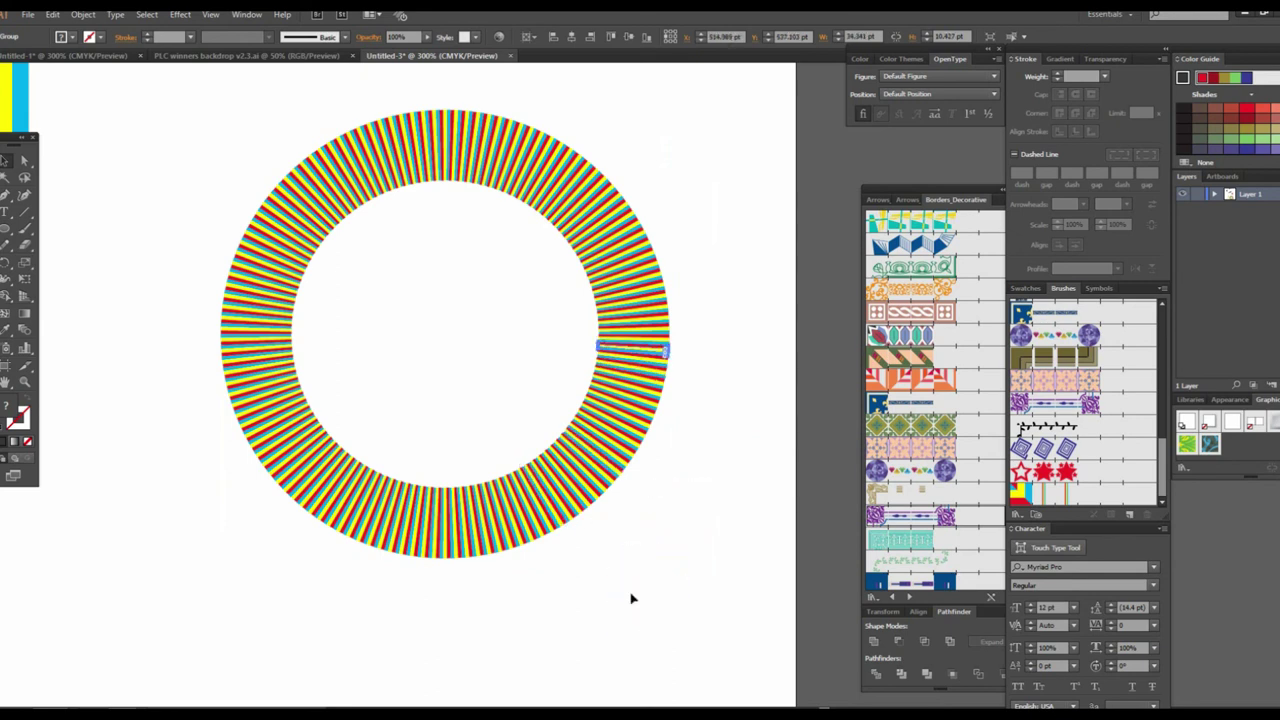
Step: Marquee-select the ring and Alt-scale a smaller copy into its centre
{"action": "left_click_drag", "start_coordinate": [234, 118], "coordinate": [725, 690]}
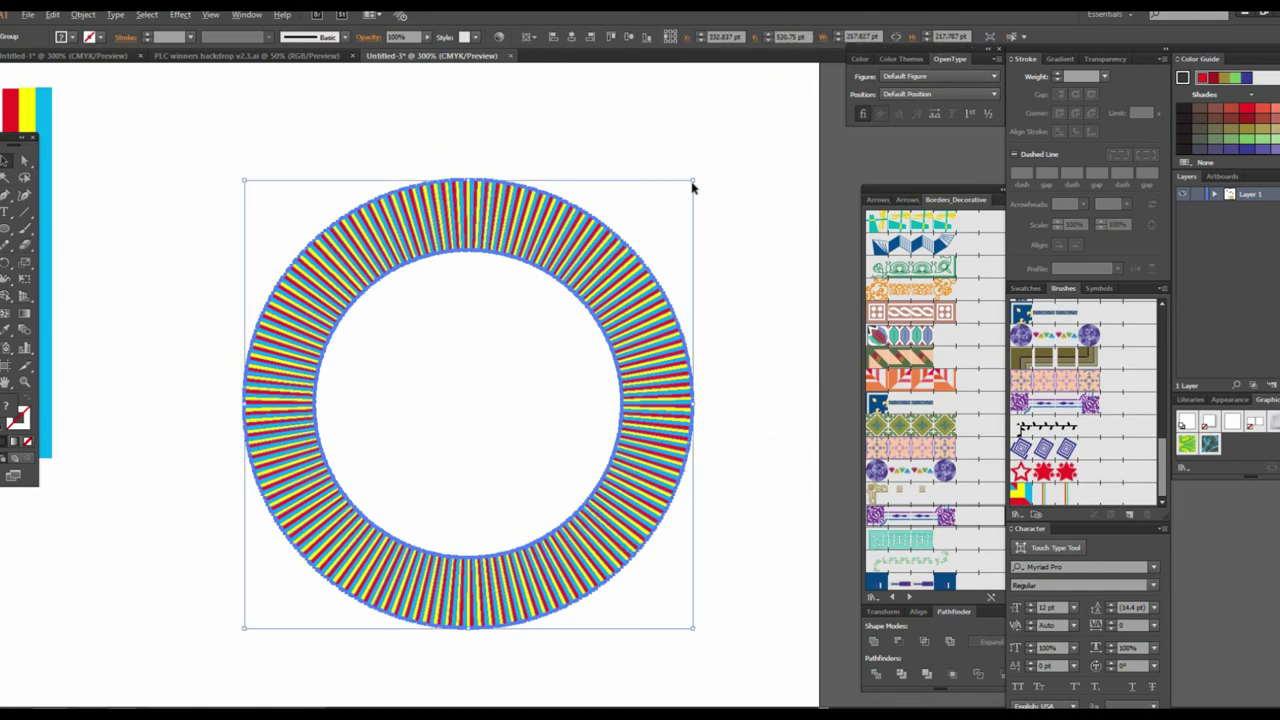
{"action": "left_click_drag", "start_coordinate": [694, 181], "coordinate": [553, 320]}
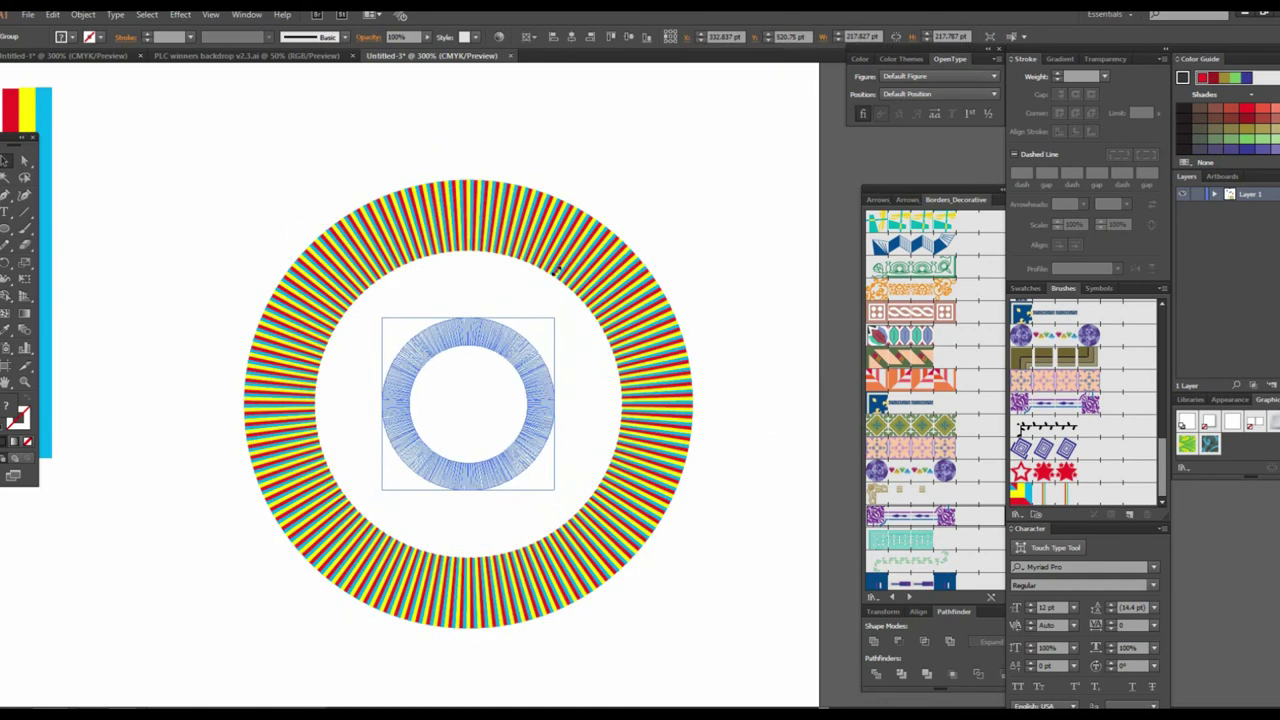
{"action": "left_click", "coordinate": [758, 455]}
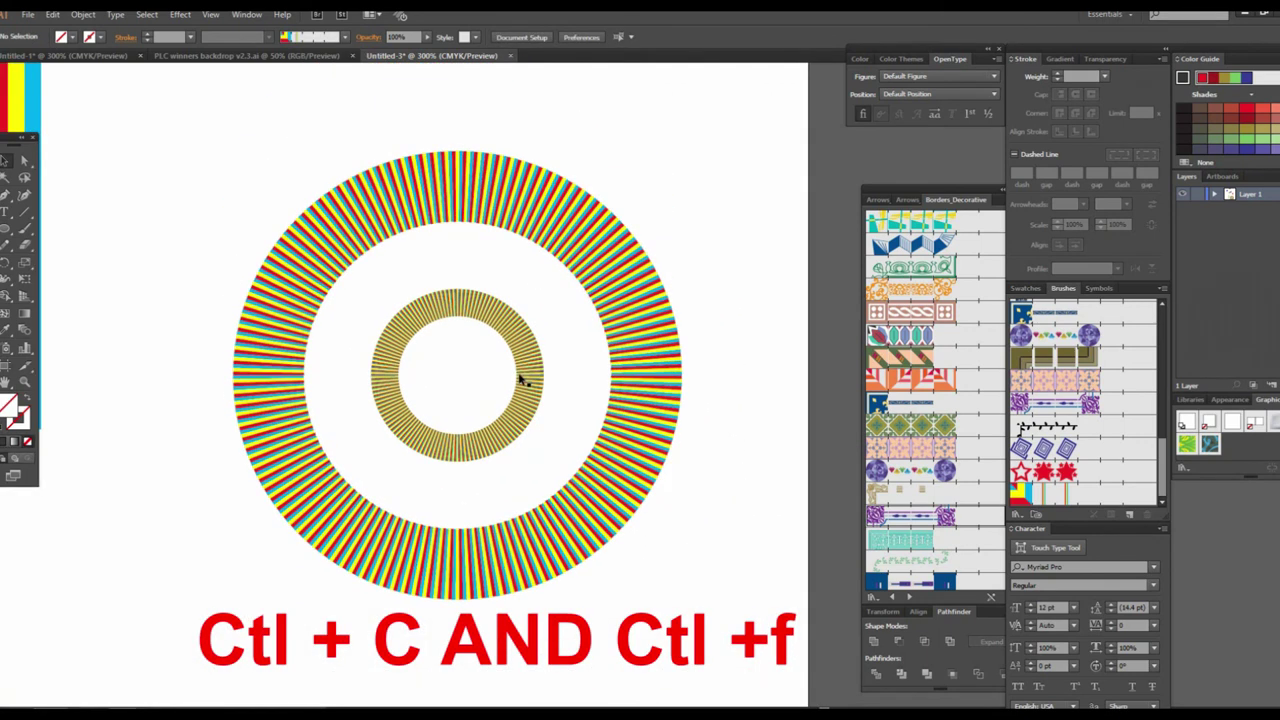
Step: Copy the inner ring in front and enlarge it between the inner and outer rings
{"action": "left_click", "coordinate": [526, 368]}
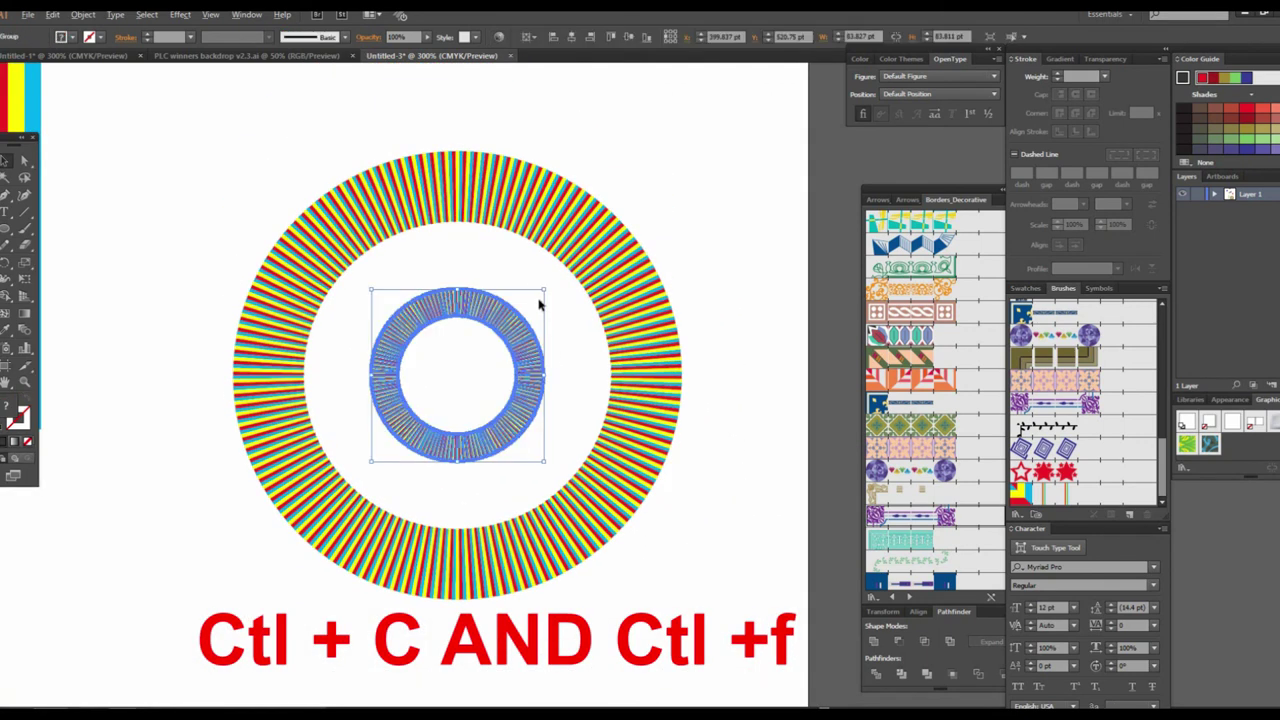
{"action": "key", "text": "ctrl+c"}
{"action": "key", "text": "ctrl+f"}
{"action": "left_click_drag", "start_coordinate": [544, 289], "coordinate": [658, 239]}
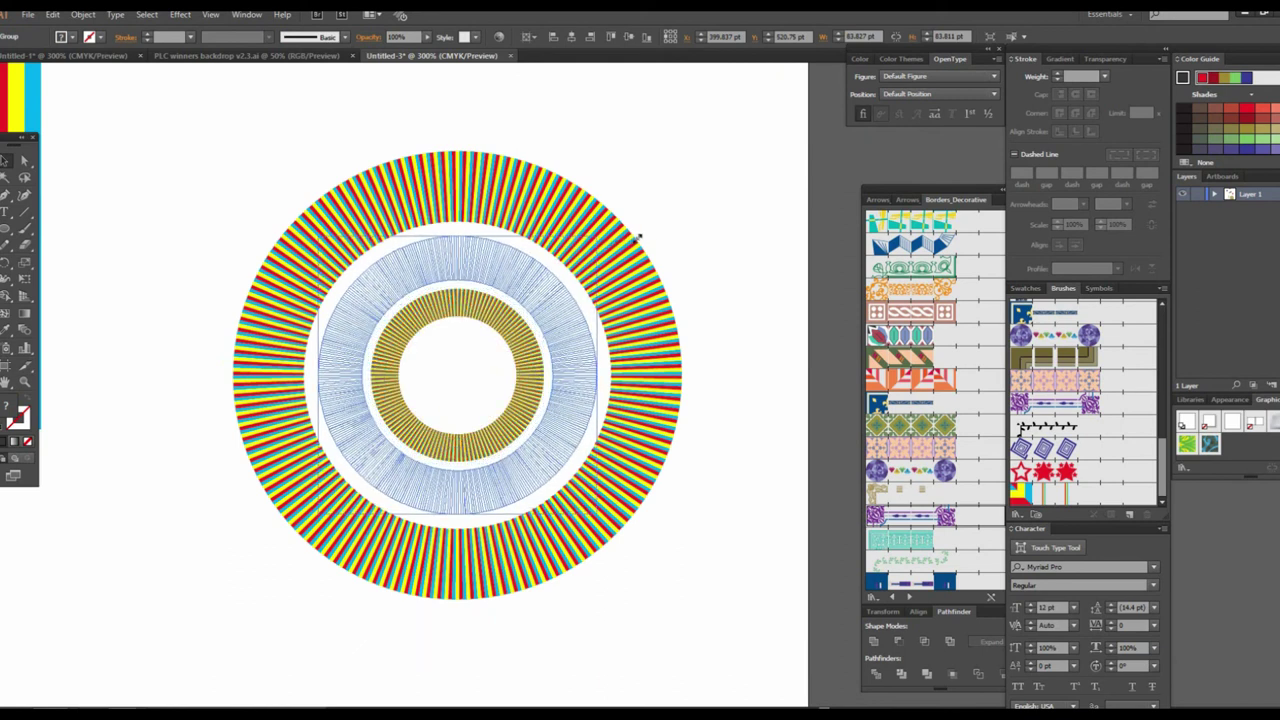
{"action": "left_click_drag", "start_coordinate": [658, 239], "coordinate": [674, 237]}
{"action": "left_click", "coordinate": [794, 403]}
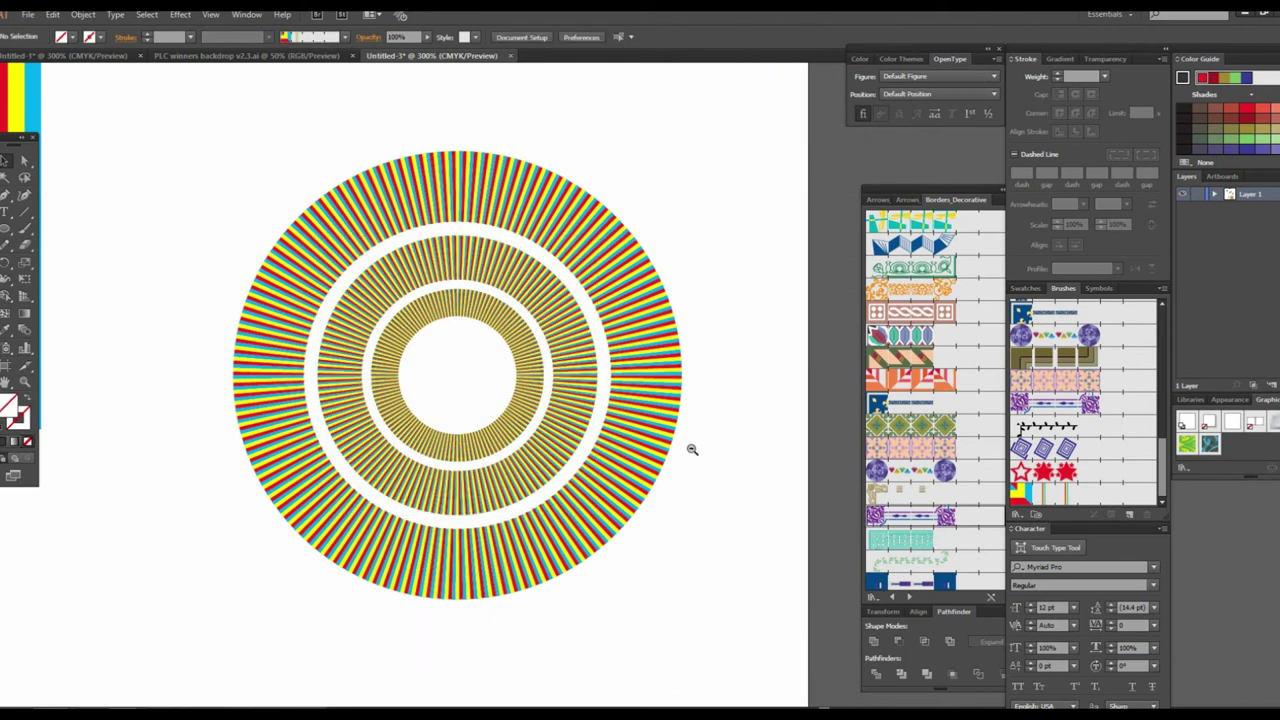
{"action": "scroll", "coordinate": [660, 421], "scroll_direction": "down", "scroll_amount": 3}
{"action": "scroll", "coordinate": [660, 421], "scroll_direction": "right", "scroll_amount": 2}
{"action": "scroll", "coordinate": [660, 421], "scroll_direction": "up", "scroll_amount": 5}
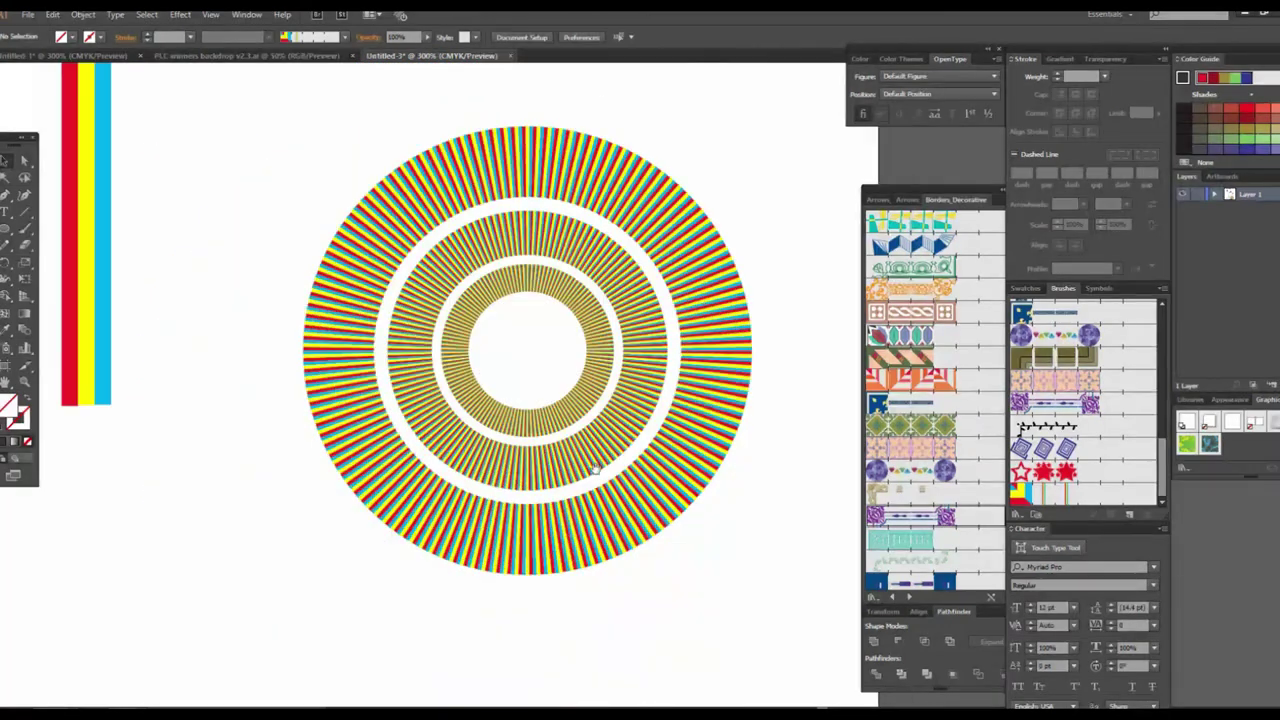
{"action": "scroll", "coordinate": [620, 480], "scroll_direction": "left", "scroll_amount": 4}
{"action": "scroll", "coordinate": [600, 470], "scroll_direction": "down", "scroll_amount": 3}
{"action": "scroll", "coordinate": [608, 403], "scroll_direction": "up", "scroll_amount": 3}
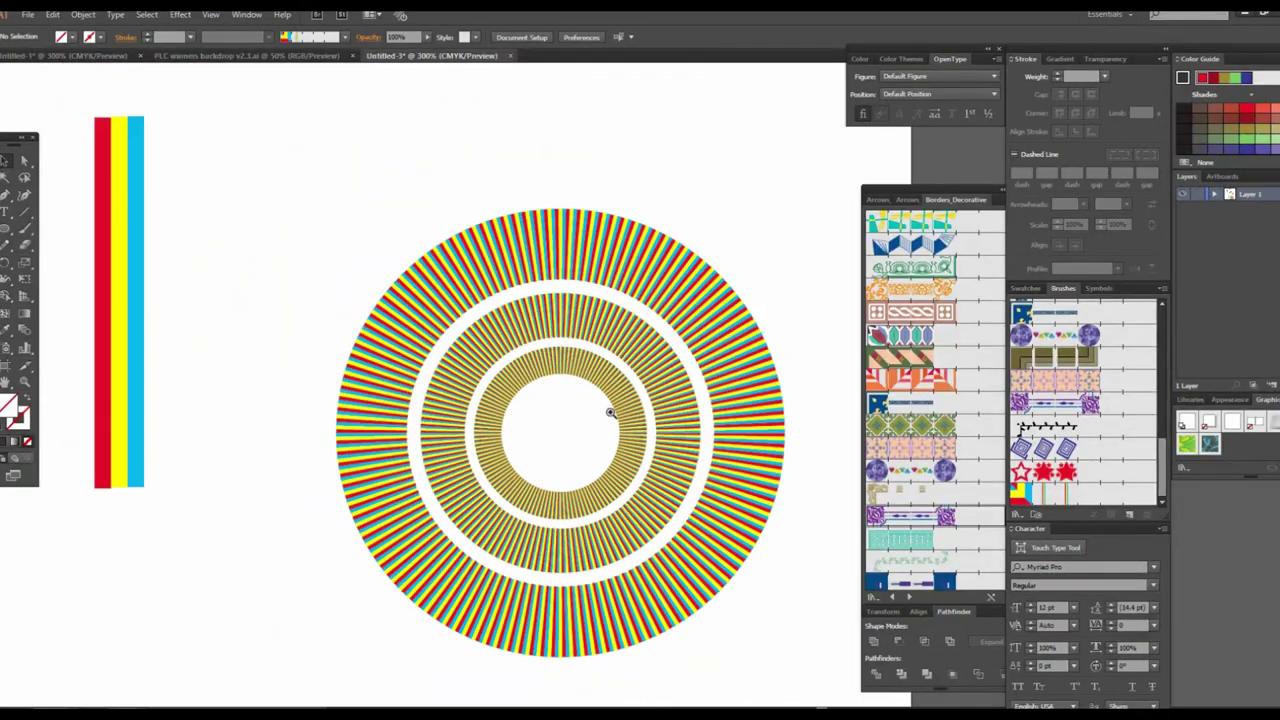
{"action": "scroll", "coordinate": [547, 381], "scroll_direction": "right", "scroll_amount": 2}
{"action": "scroll", "coordinate": [547, 381], "scroll_direction": "left", "scroll_amount": 2}
{"action": "scroll", "coordinate": [592, 405], "scroll_direction": "down", "scroll_amount": 2}
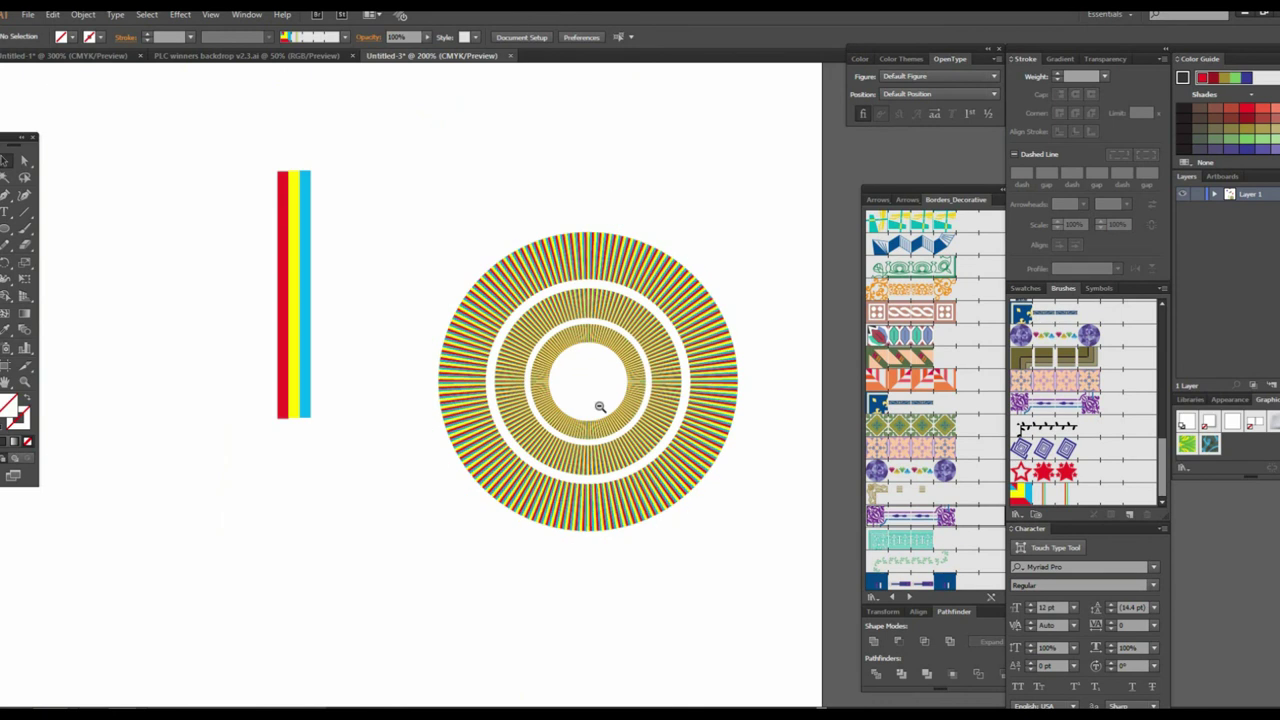
{"action": "scroll", "coordinate": [590, 408], "scroll_direction": "right", "scroll_amount": 3}
{"action": "scroll", "coordinate": [589, 409], "scroll_direction": "up", "scroll_amount": 2}
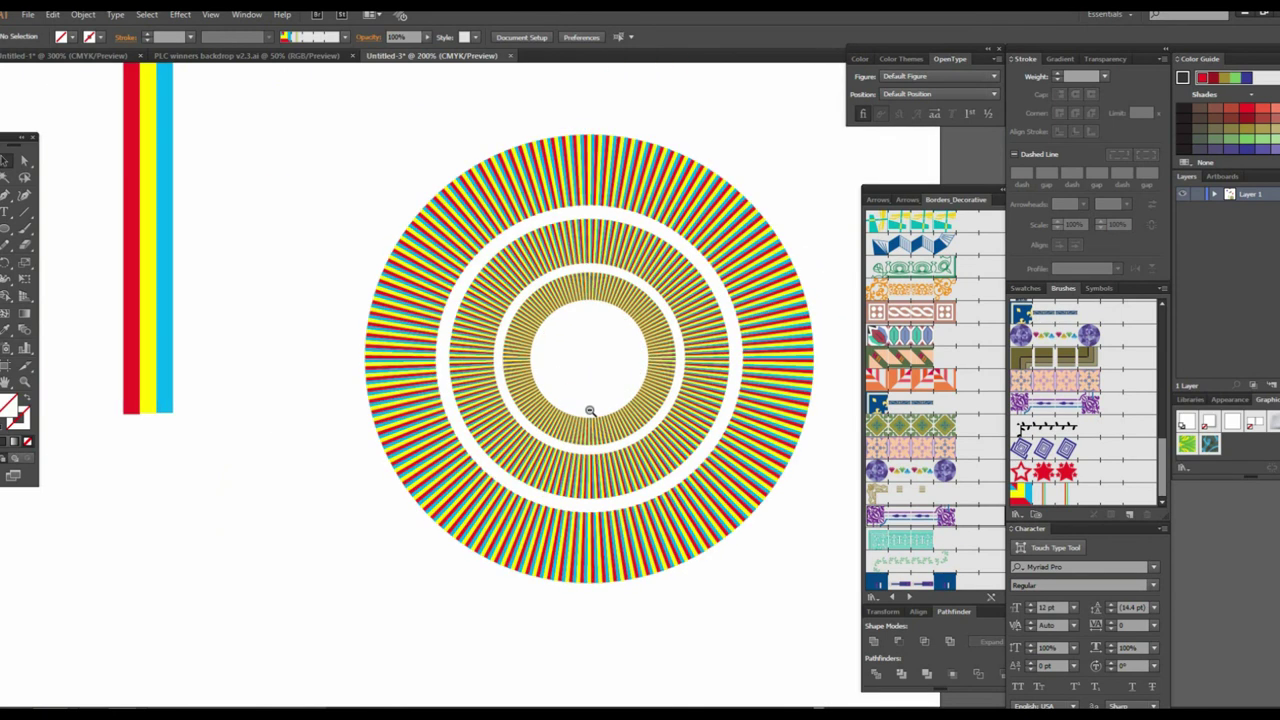
{"action": "scroll", "coordinate": [590, 410], "scroll_direction": "down", "scroll_amount": 2}
{"action": "scroll", "coordinate": [600, 420], "scroll_direction": "right", "scroll_amount": 1}
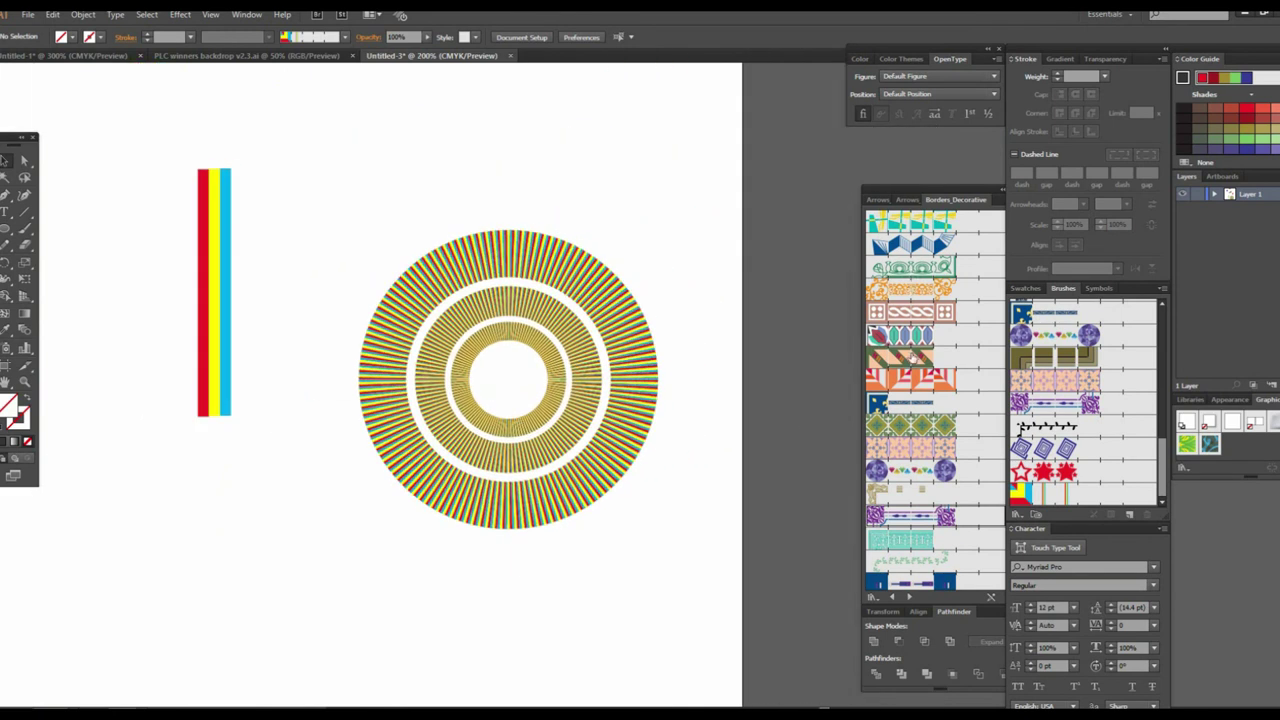
{"action": "key", "text": "l"}
{"action": "left_click_drag", "start_coordinate": [150, 480], "coordinate": [372, 652]}
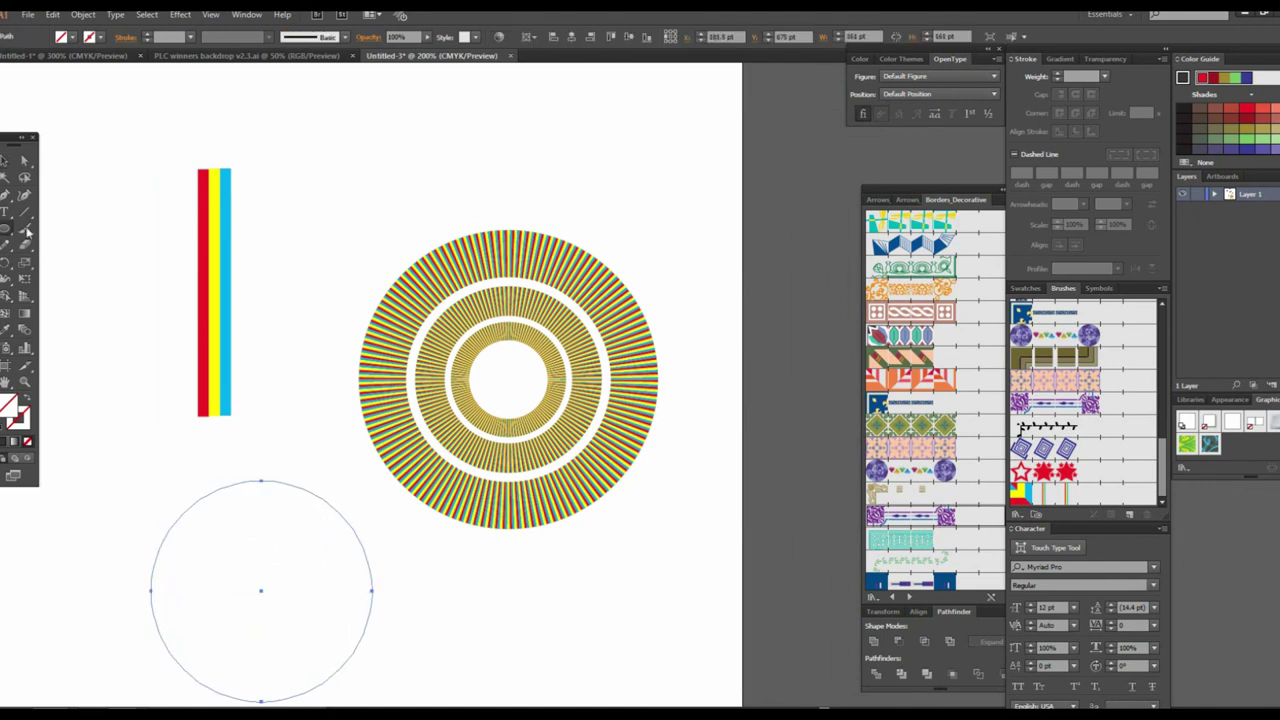
{"action": "key", "text": "v"}
{"action": "left_click", "coordinate": [100, 38]}
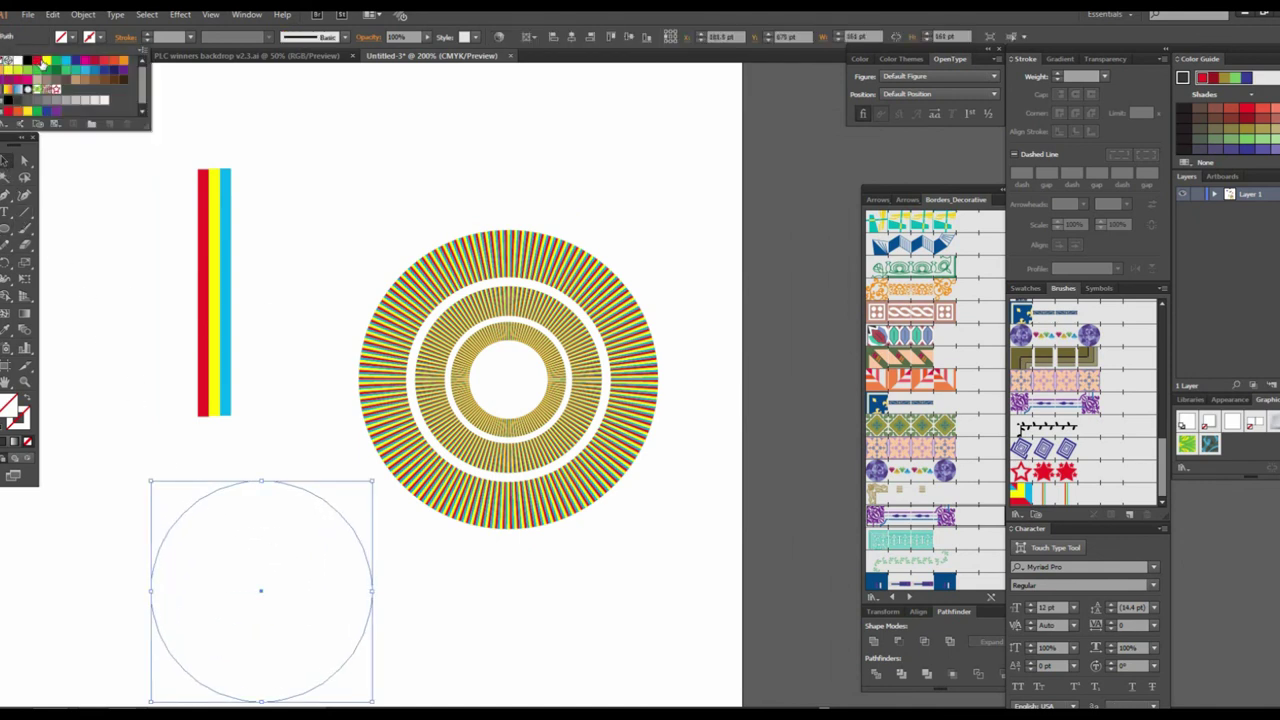
{"action": "left_click", "coordinate": [46, 60]}
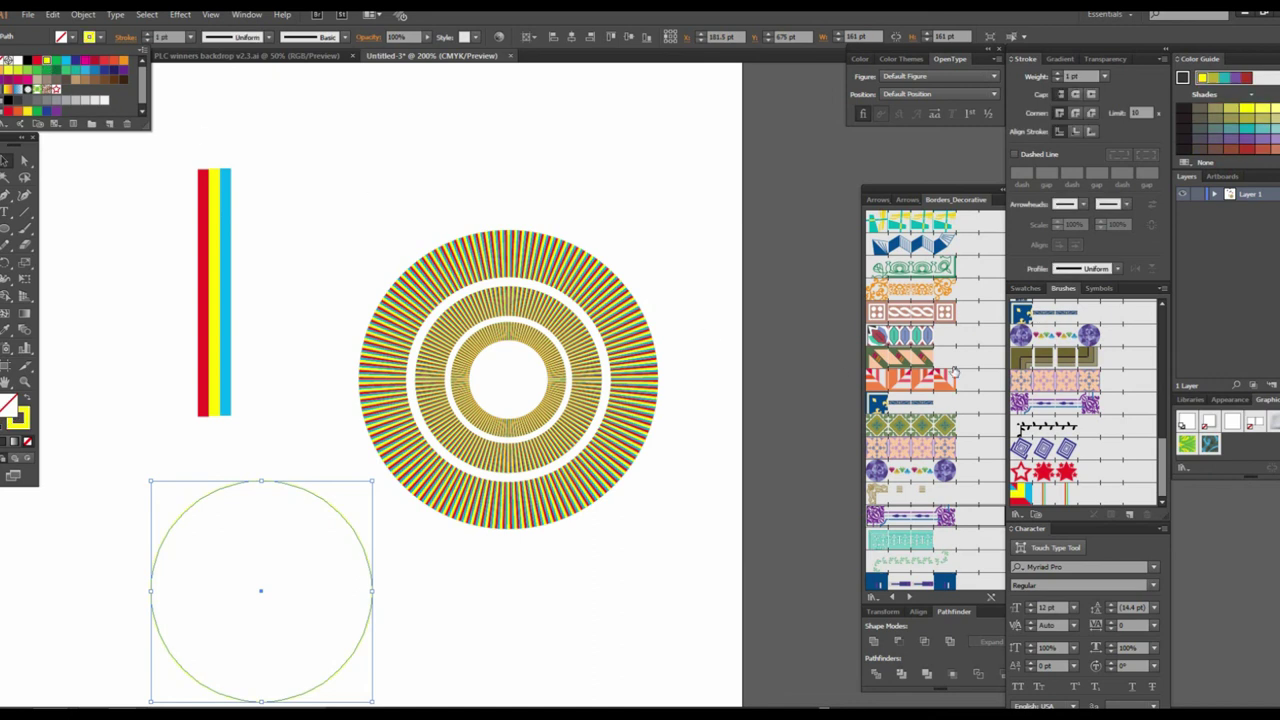
{"action": "left_click", "coordinate": [900, 360]}
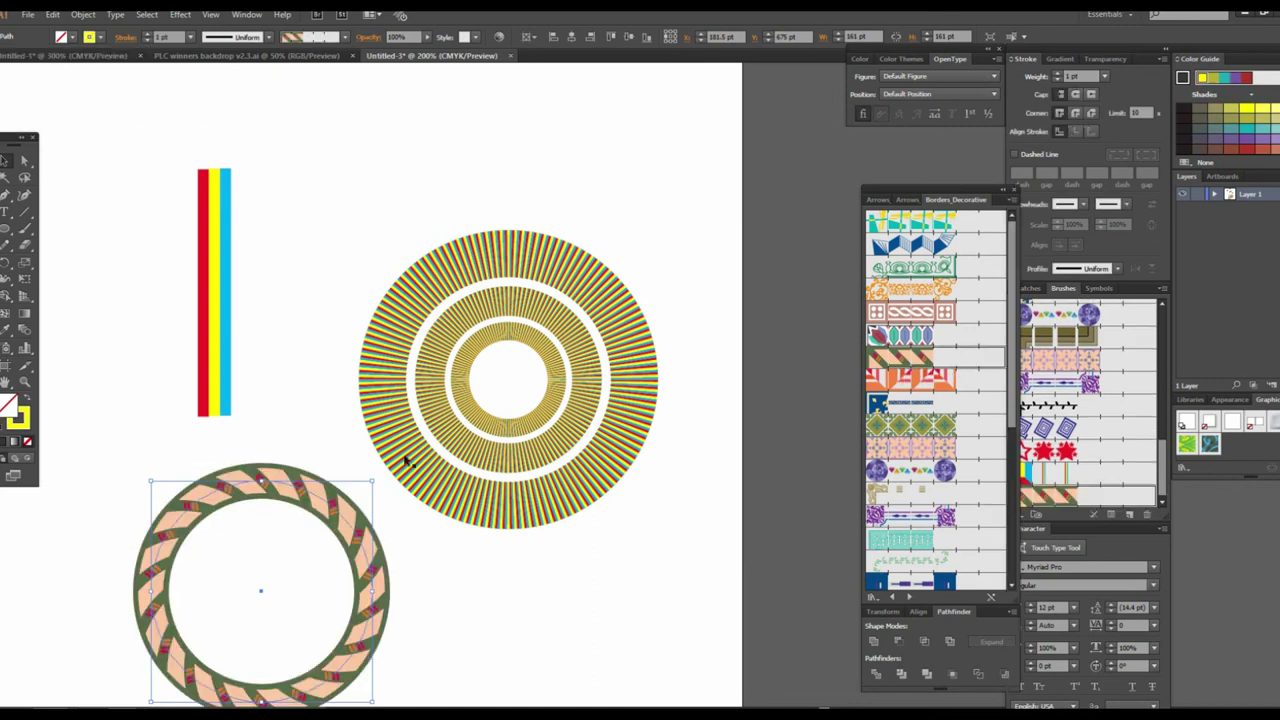
{"action": "left_click_drag", "start_coordinate": [263, 485], "coordinate": [591, 470]}
{"action": "key", "text": "Delete"}
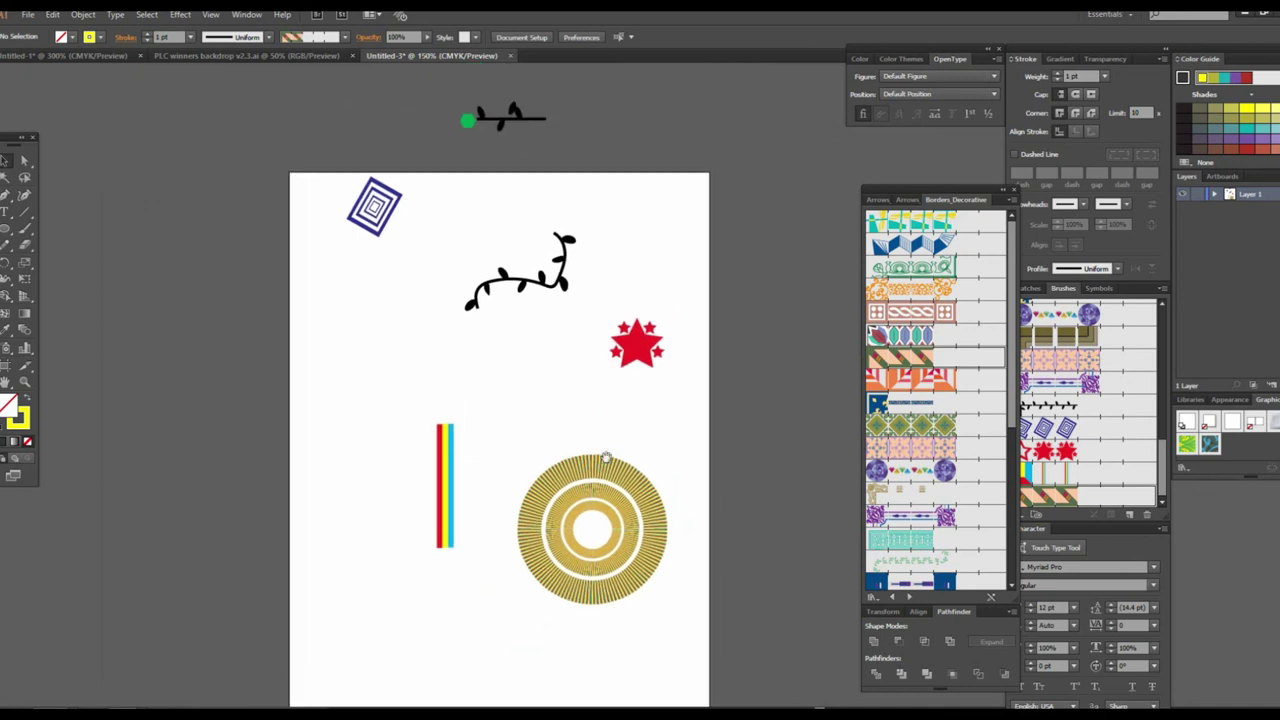
{"action": "scroll", "coordinate": [600, 450], "scroll_direction": "up", "scroll_amount": 3}
{"action": "scroll", "coordinate": [572, 437], "scroll_direction": "down", "scroll_amount": 2}
{"action": "scroll", "coordinate": [586, 480], "scroll_direction": "down", "scroll_amount": 2}
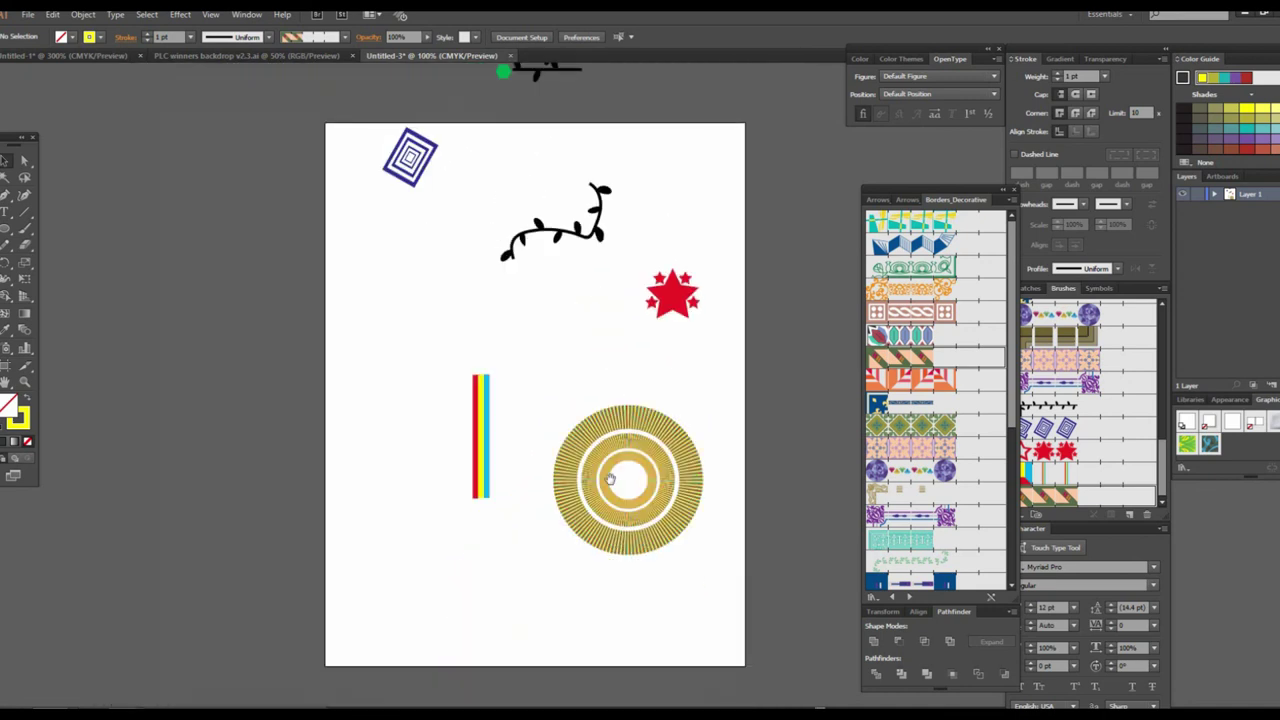
{"action": "scroll", "coordinate": [573, 460], "scroll_direction": "up", "scroll_amount": 2}
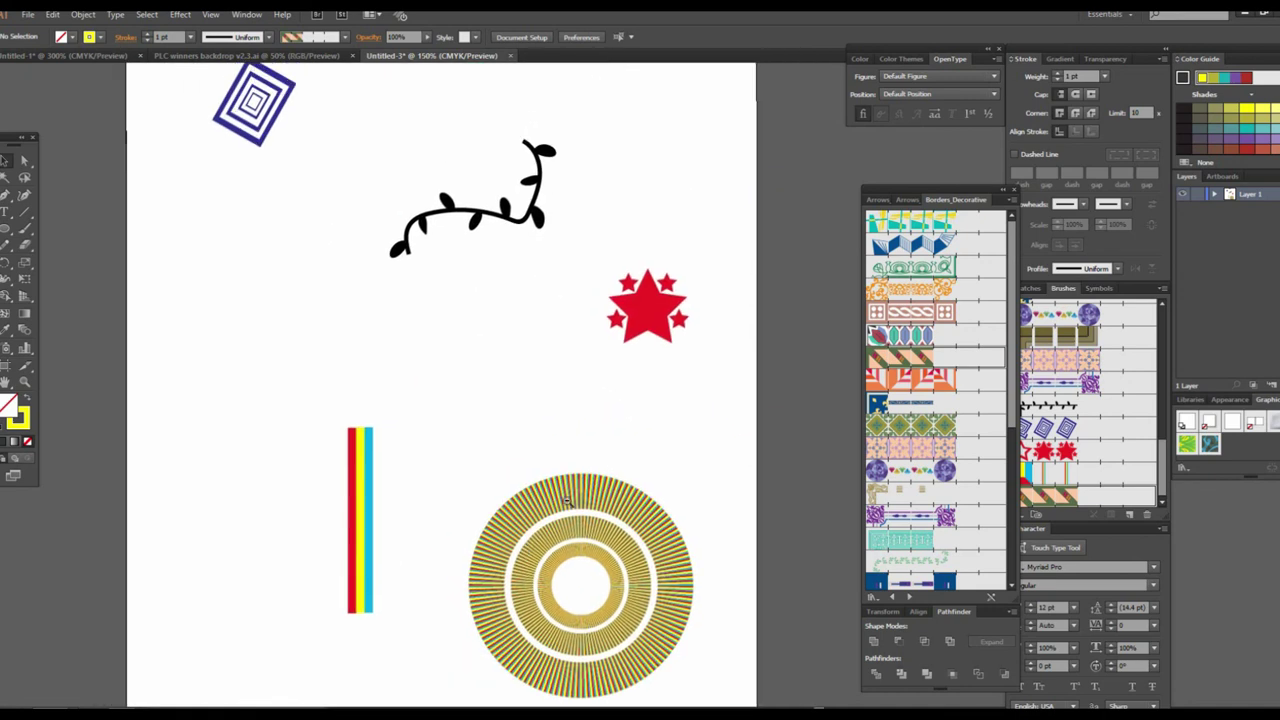
{"action": "scroll", "coordinate": [600, 440], "scroll_direction": "down", "scroll_amount": 2}
{"action": "scroll", "coordinate": [603, 471], "scroll_direction": "up", "scroll_amount": 2}
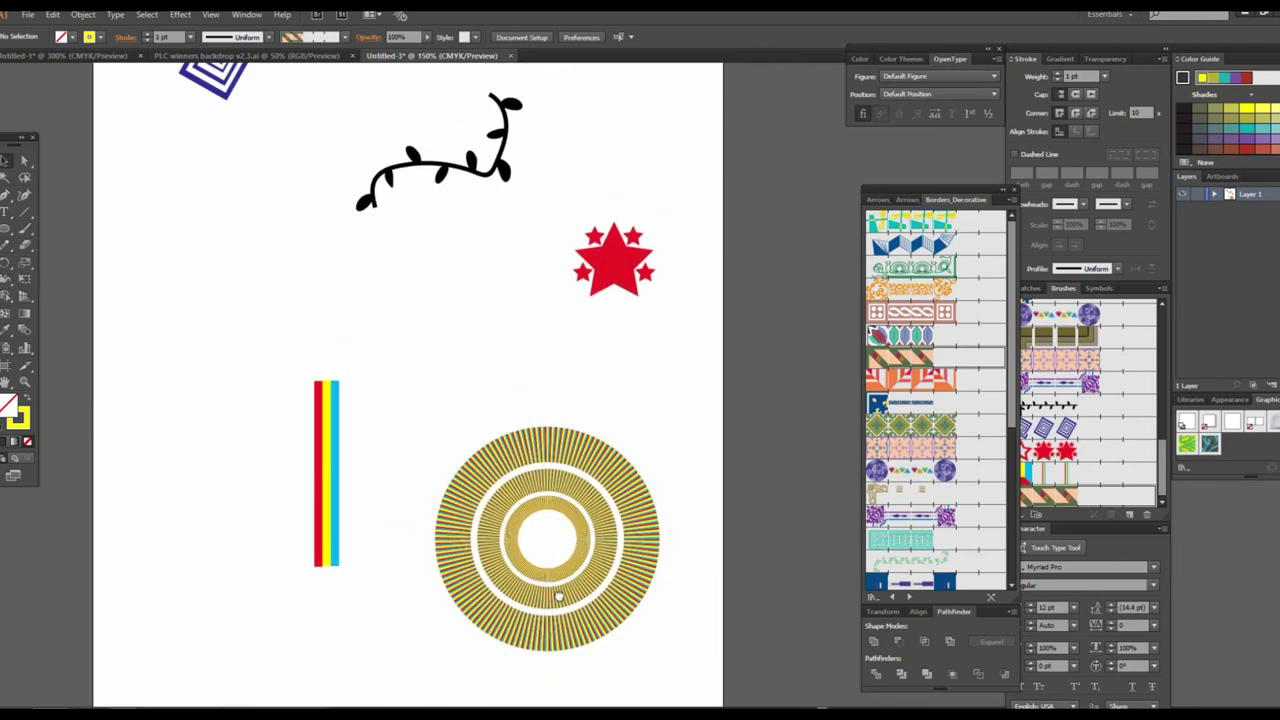
{"action": "scroll", "coordinate": [597, 514], "scroll_direction": "down", "scroll_amount": 2}
{"action": "scroll", "coordinate": [578, 540], "scroll_direction": "up", "scroll_amount": 2}
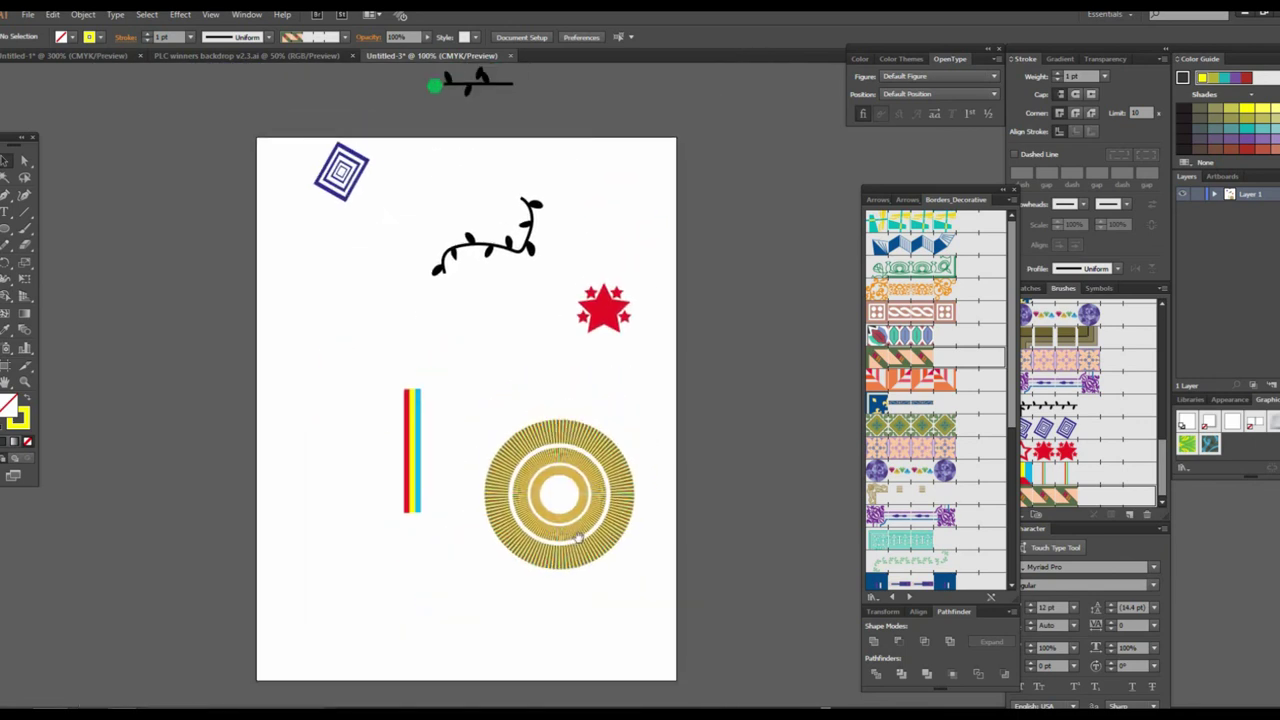